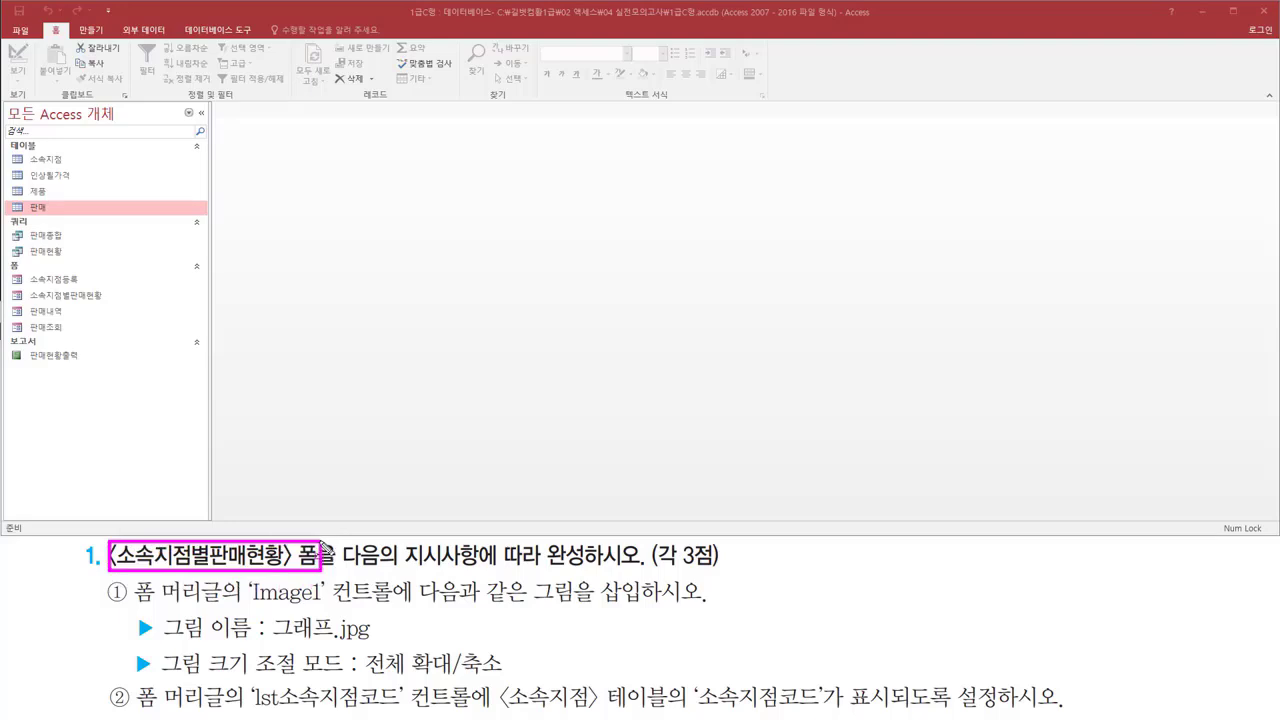
pyautogui.moveTo(11, 286); pyautogui.dragTo(107, 304)
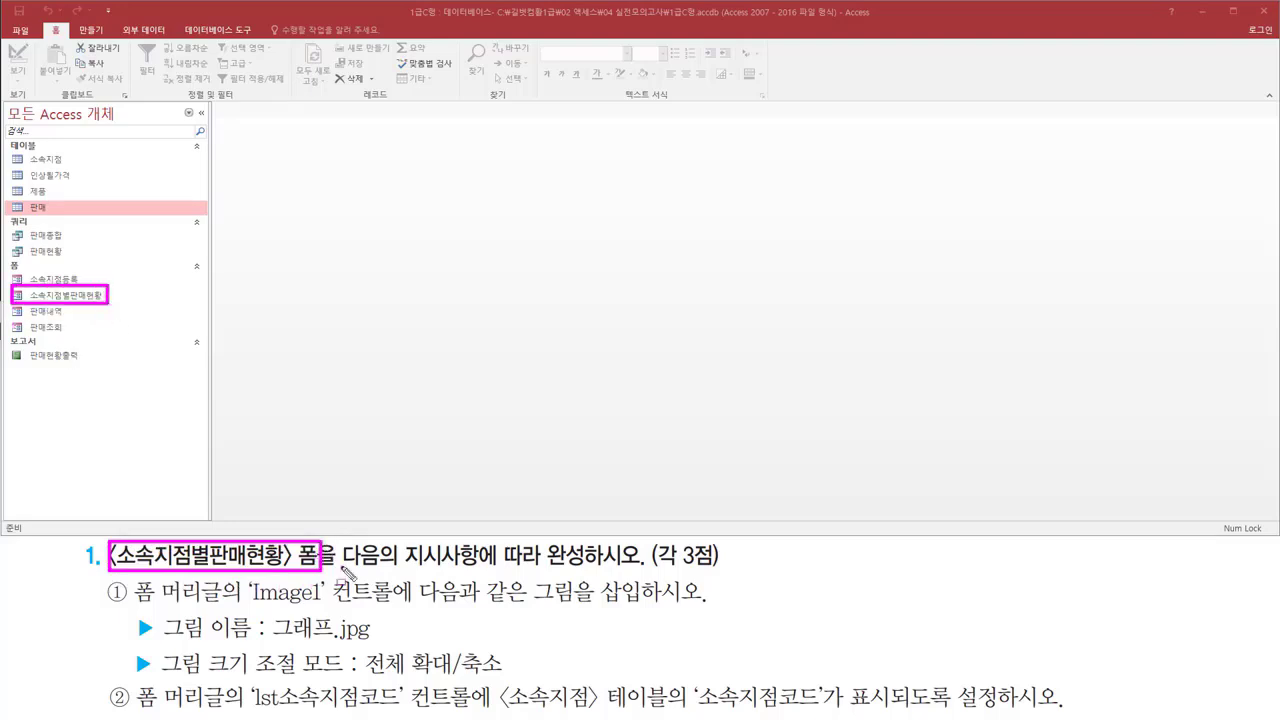
pyautogui.moveTo(342, 571); pyautogui.dragTo(637, 571)
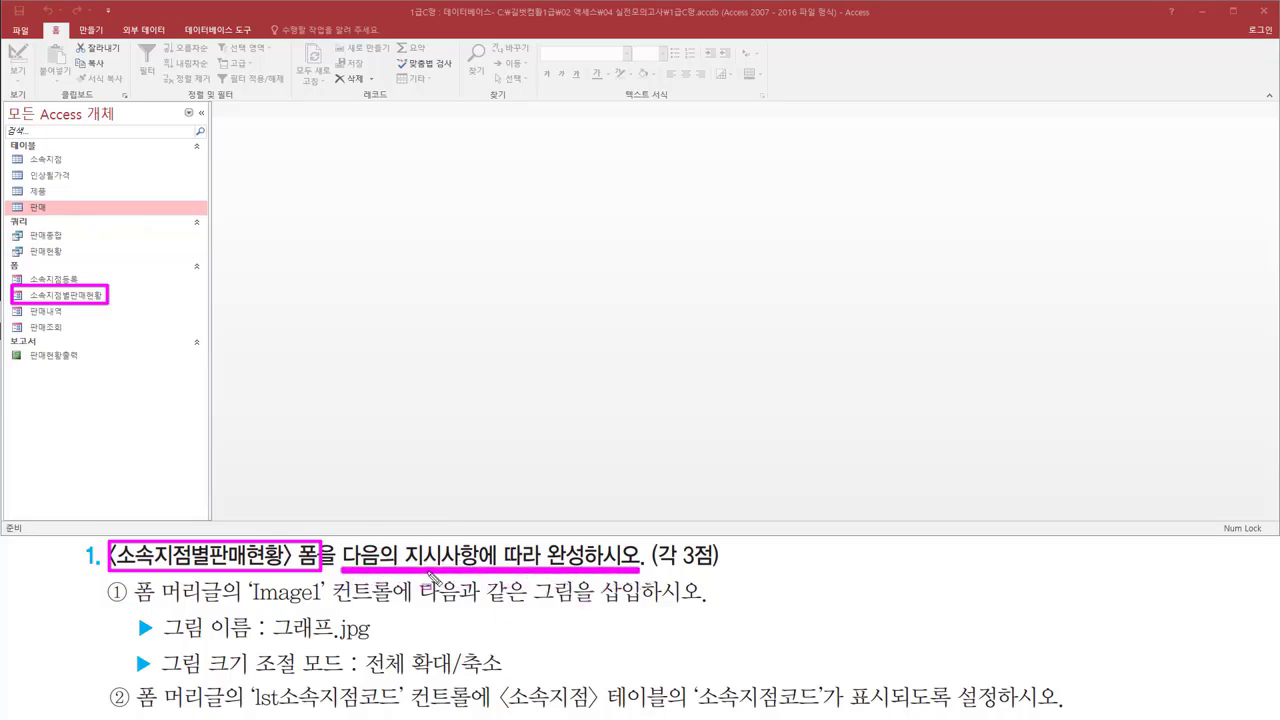
pyautogui.press('Escape')
# Open the 소속지점별판매현황 form and switch it to Design View.
pyautogui.click(90, 296)
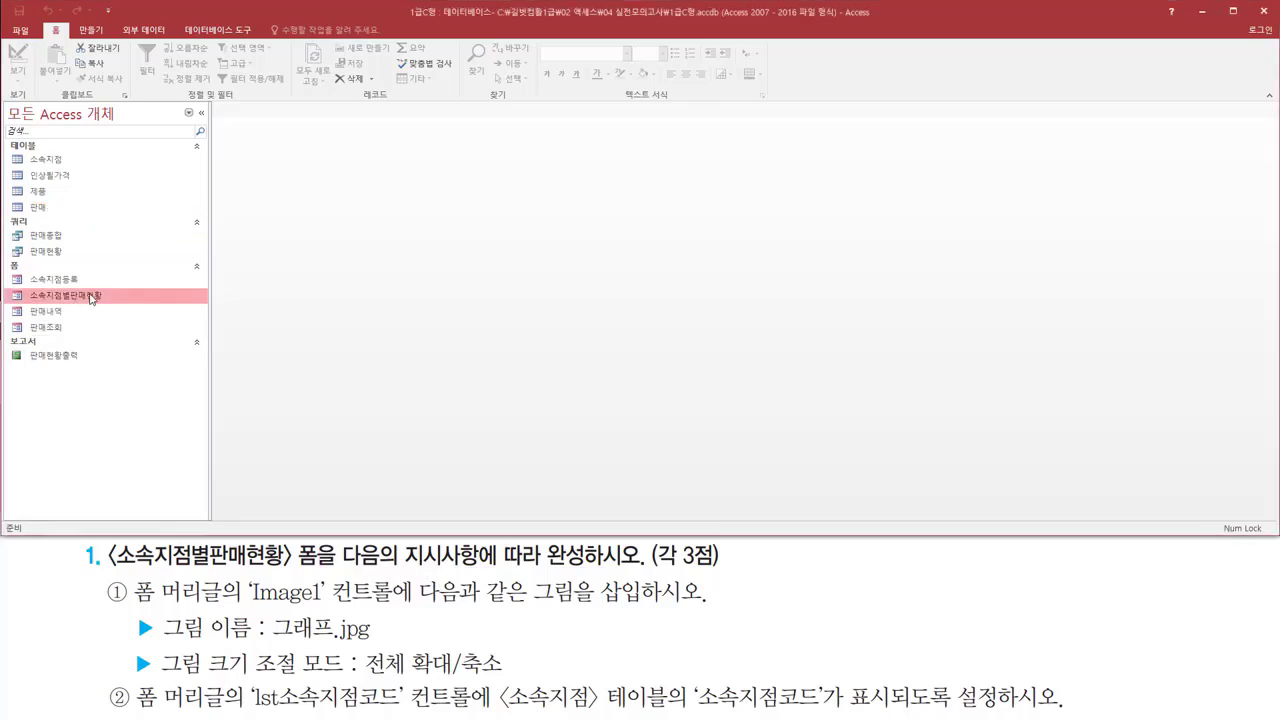
pyautogui.doubleClick(90, 296)
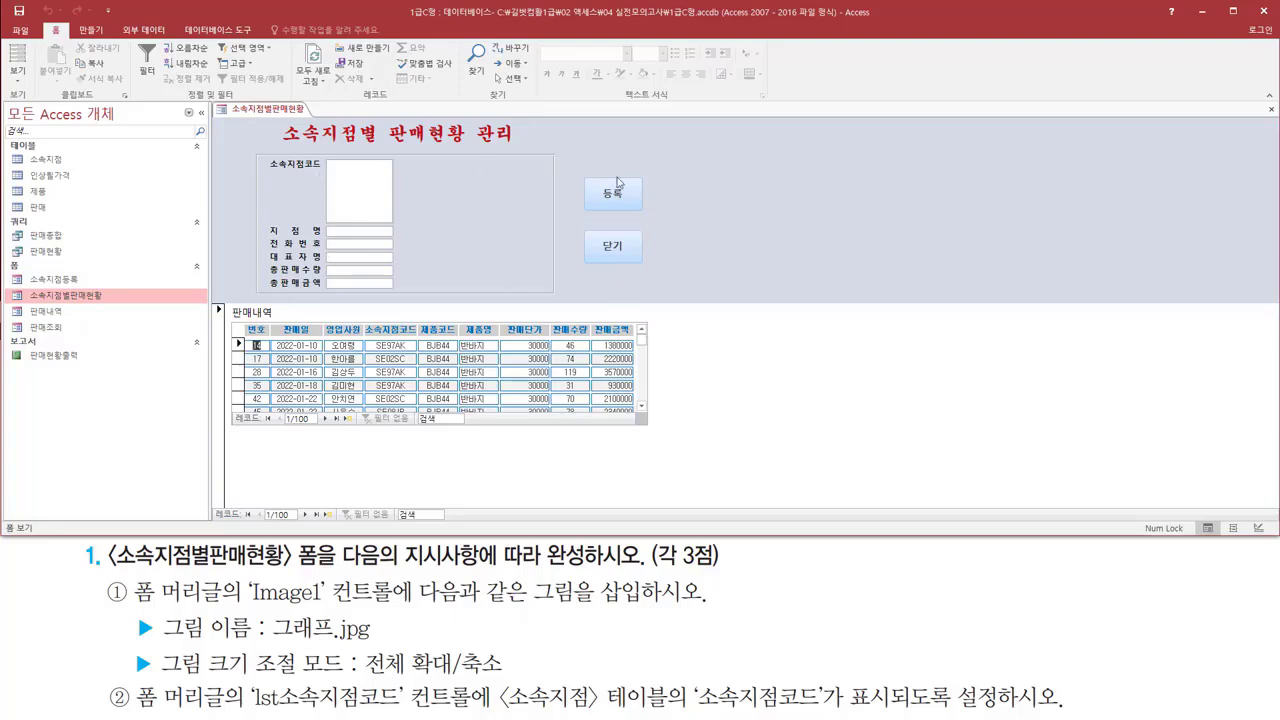
pyautogui.rightClick(555, 136)
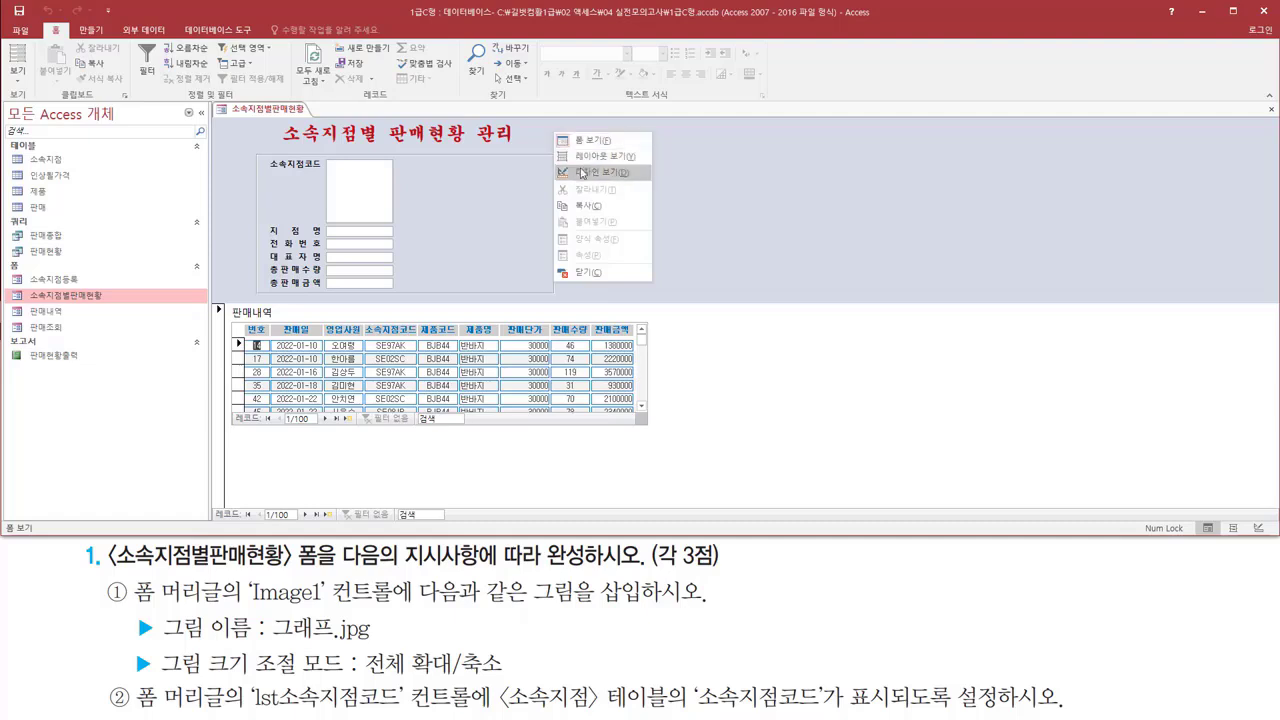
pyautogui.click(581, 174)
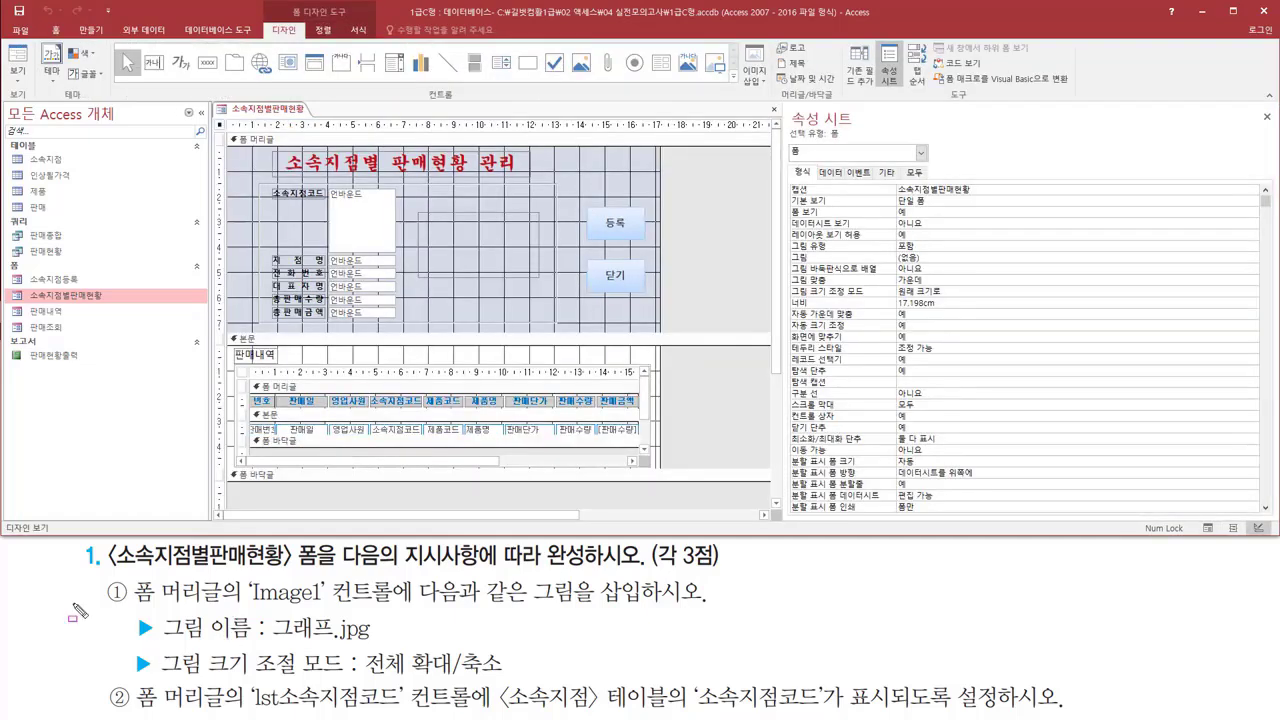
pyautogui.moveTo(132, 606)
pyautogui.mouseDown()
pyautogui.moveTo(335, 616)
pyautogui.moveTo(395, 605)
pyautogui.mouseUp()
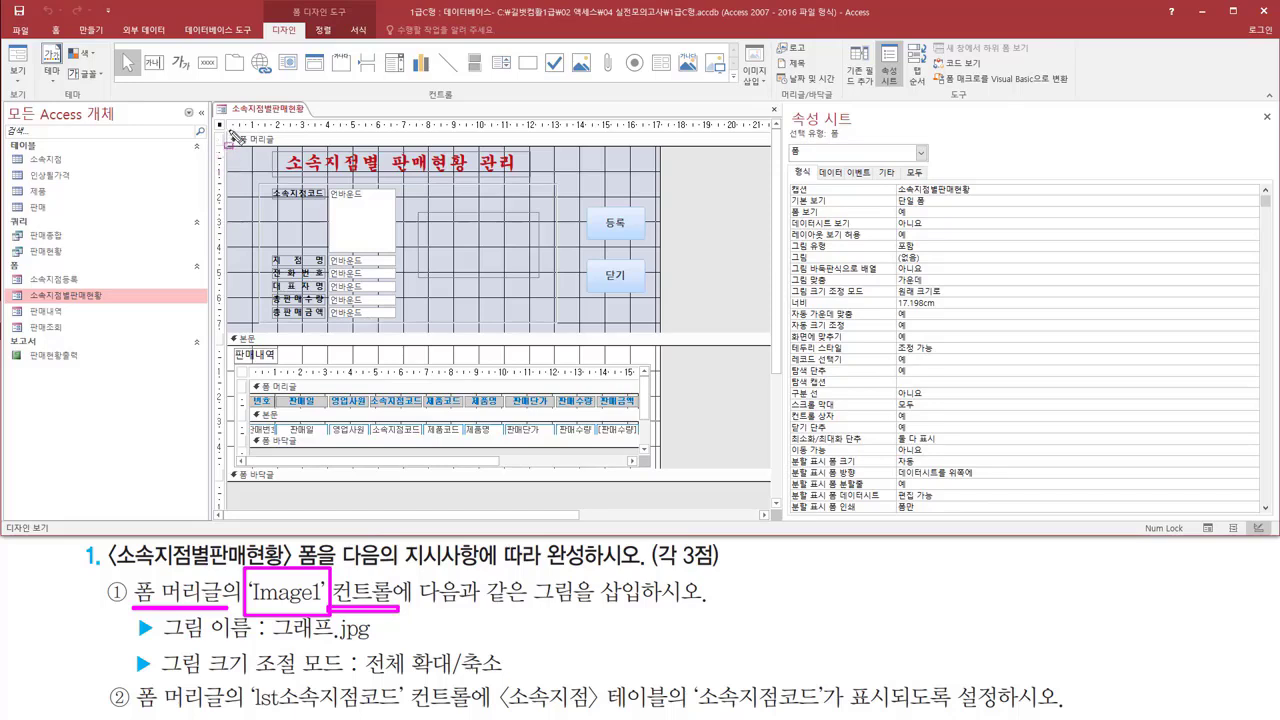
pyautogui.moveTo(224, 131); pyautogui.dragTo(665, 340)
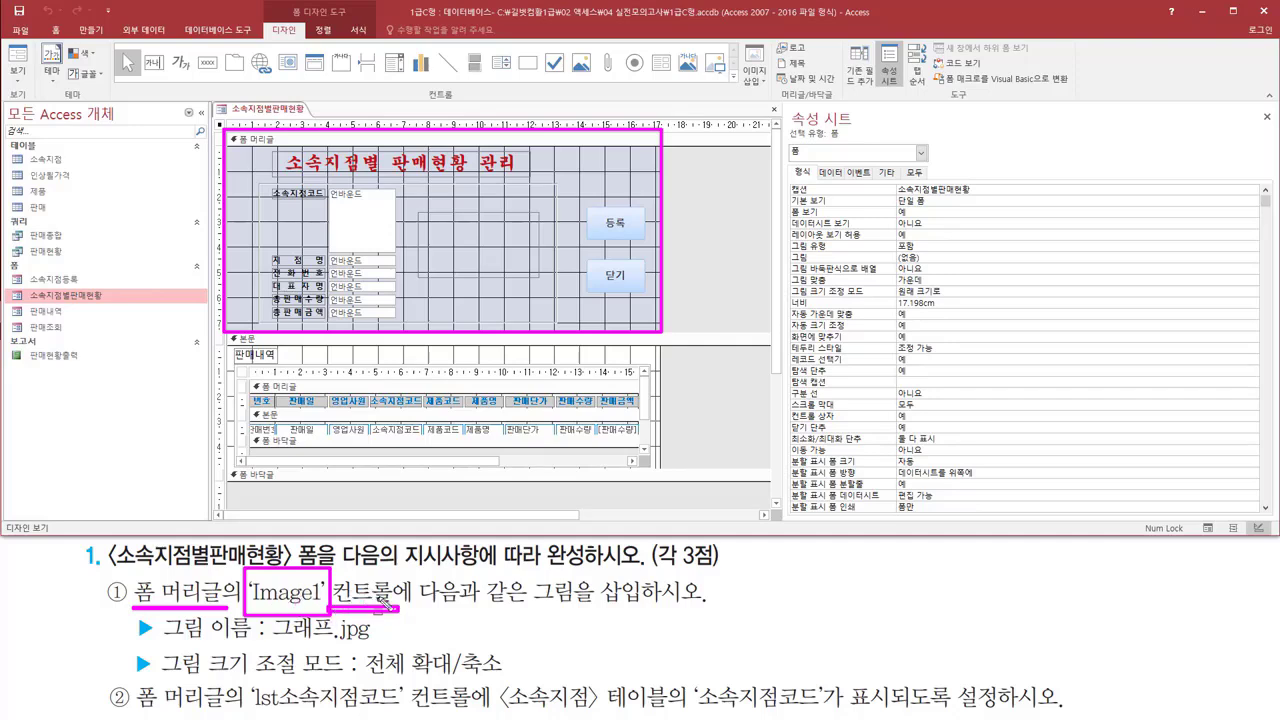
pyautogui.moveTo(420, 212); pyautogui.dragTo(546, 263)
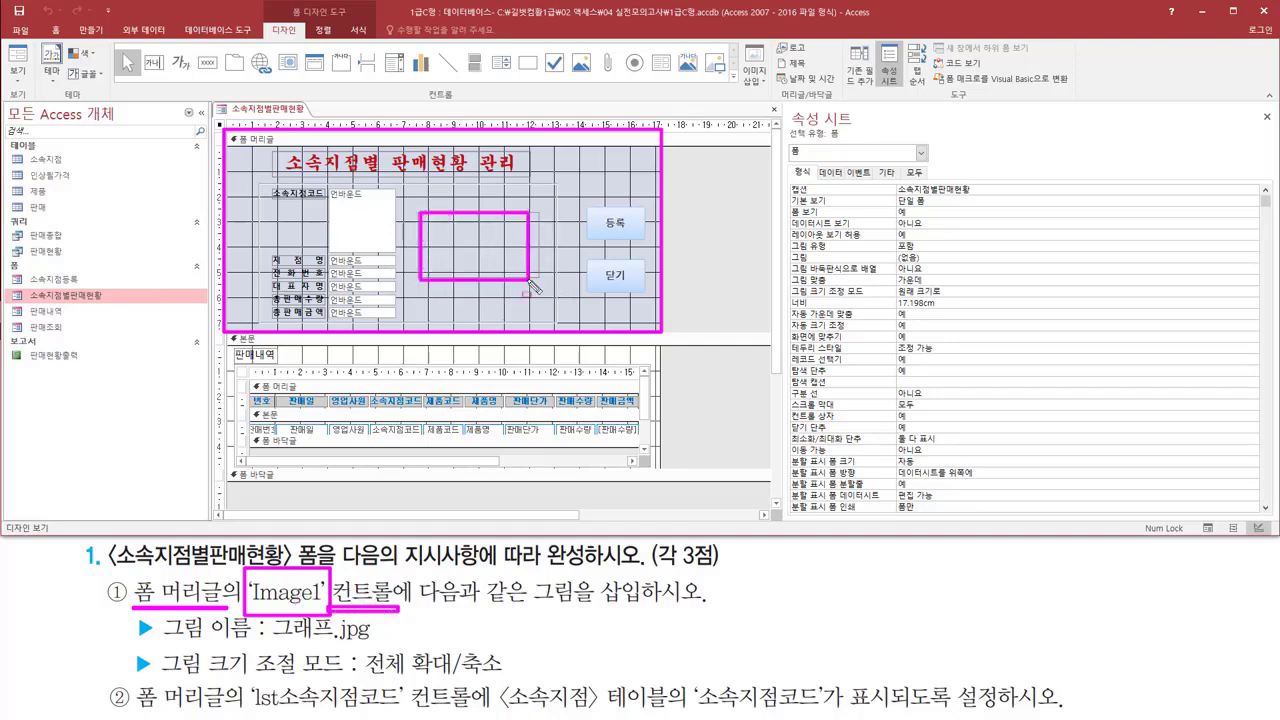
pyautogui.press('Escape')
# Select the Image1 control in the form header and open the file chooser for its 그림 (Picture) property.
pyautogui.click(445, 262)
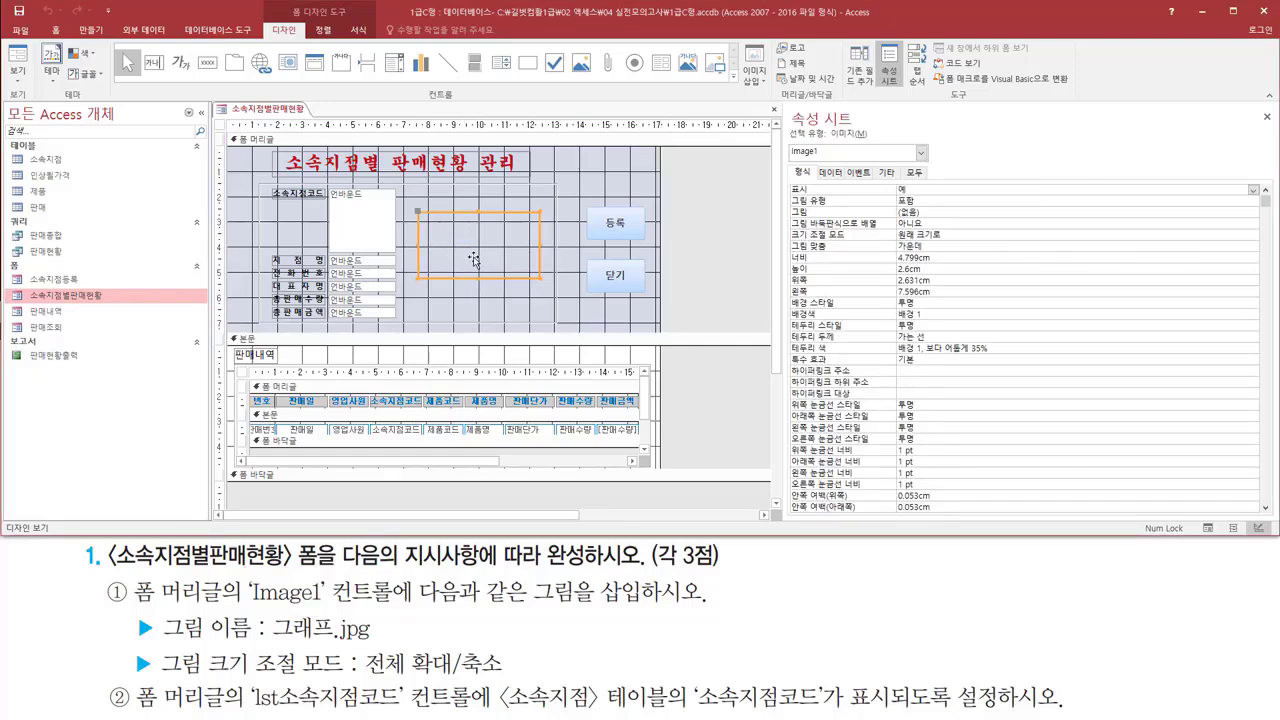
pyautogui.moveTo(781, 162); pyautogui.dragTo(835, 145)
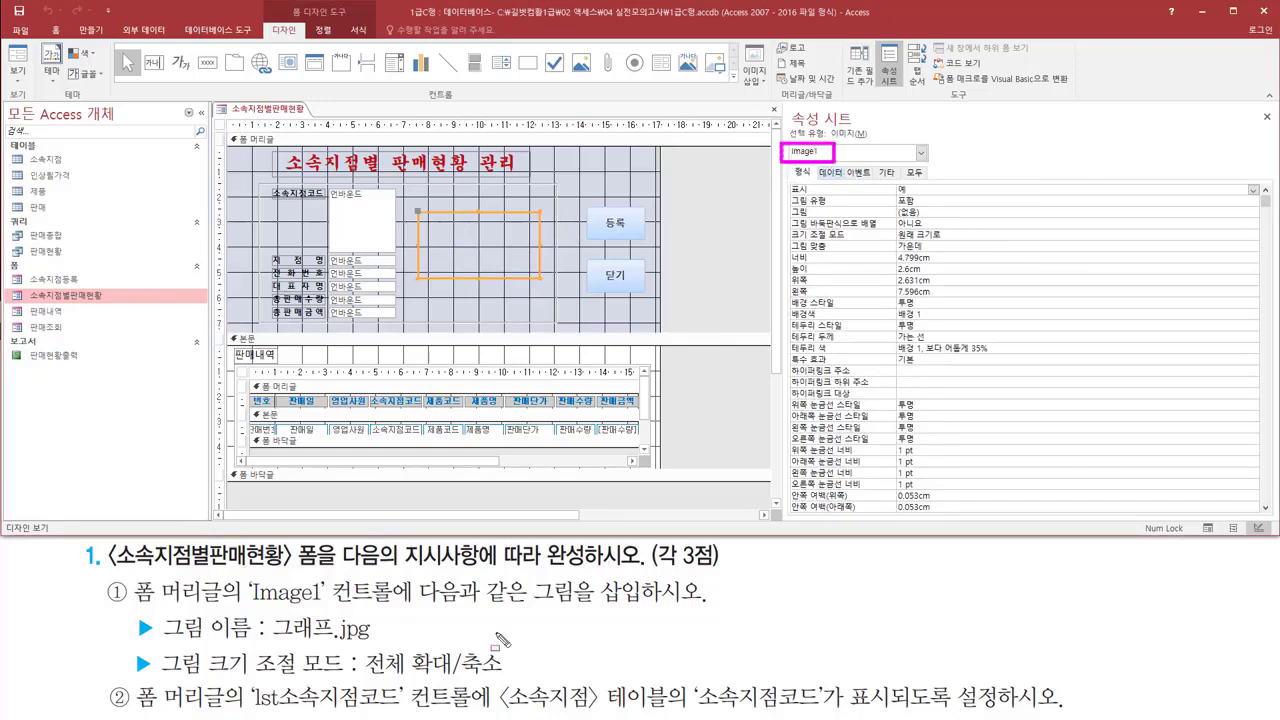
pyautogui.moveTo(414, 603); pyautogui.dragTo(699, 603)
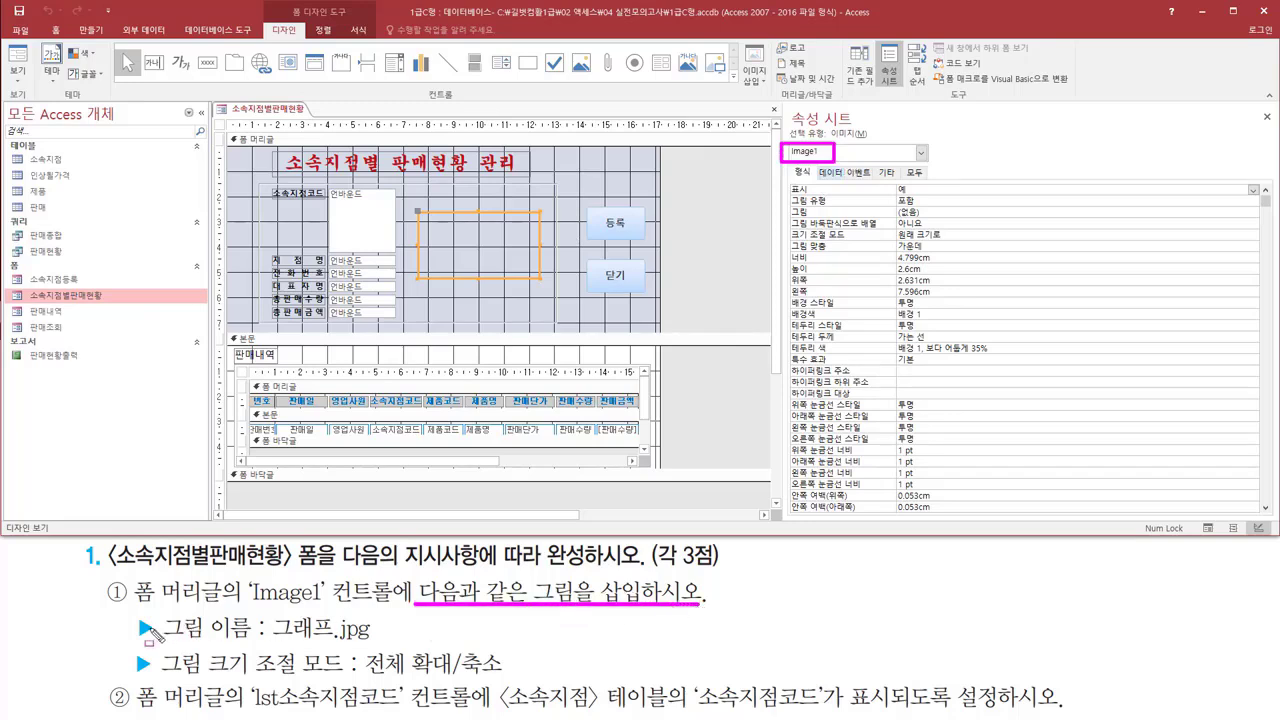
pyautogui.moveTo(126, 606)
pyautogui.mouseDown()
pyautogui.moveTo(164, 668)
pyautogui.moveTo(521, 686)
pyautogui.mouseUp()
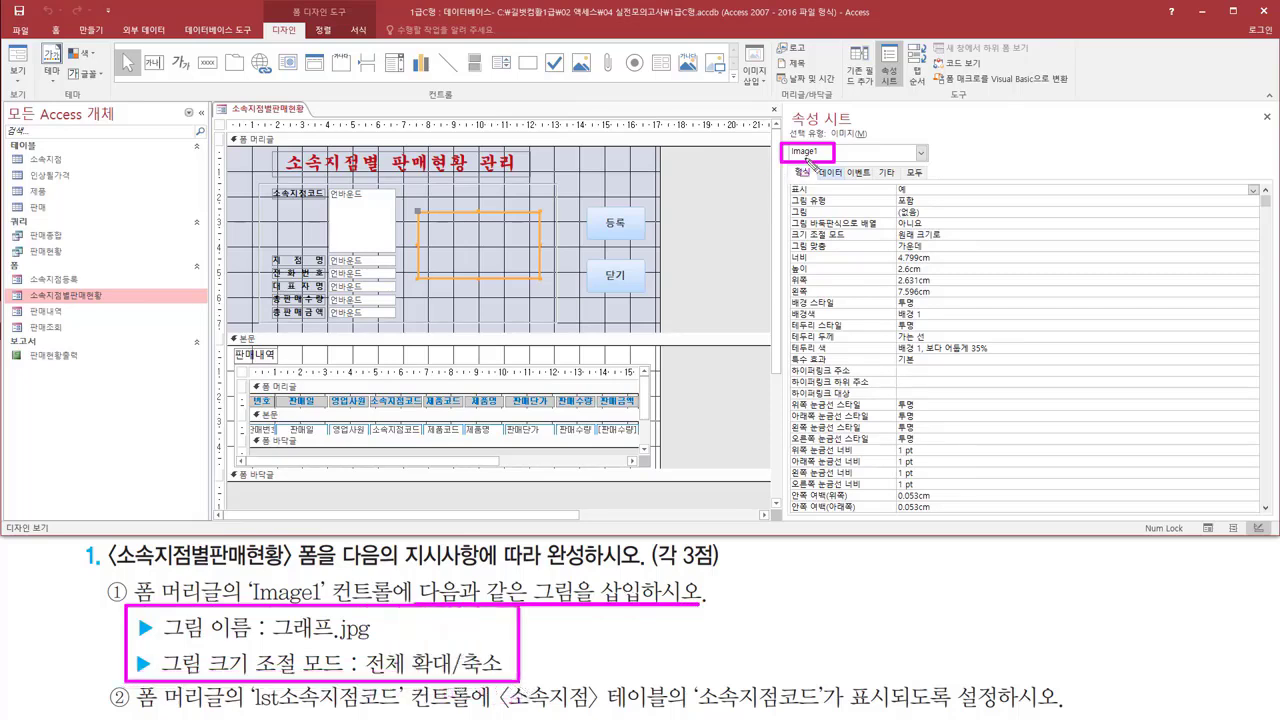
pyautogui.moveTo(791, 178)
pyautogui.mouseDown()
pyautogui.moveTo(812, 177)
pyautogui.moveTo(820, 221)
pyautogui.mouseUp()
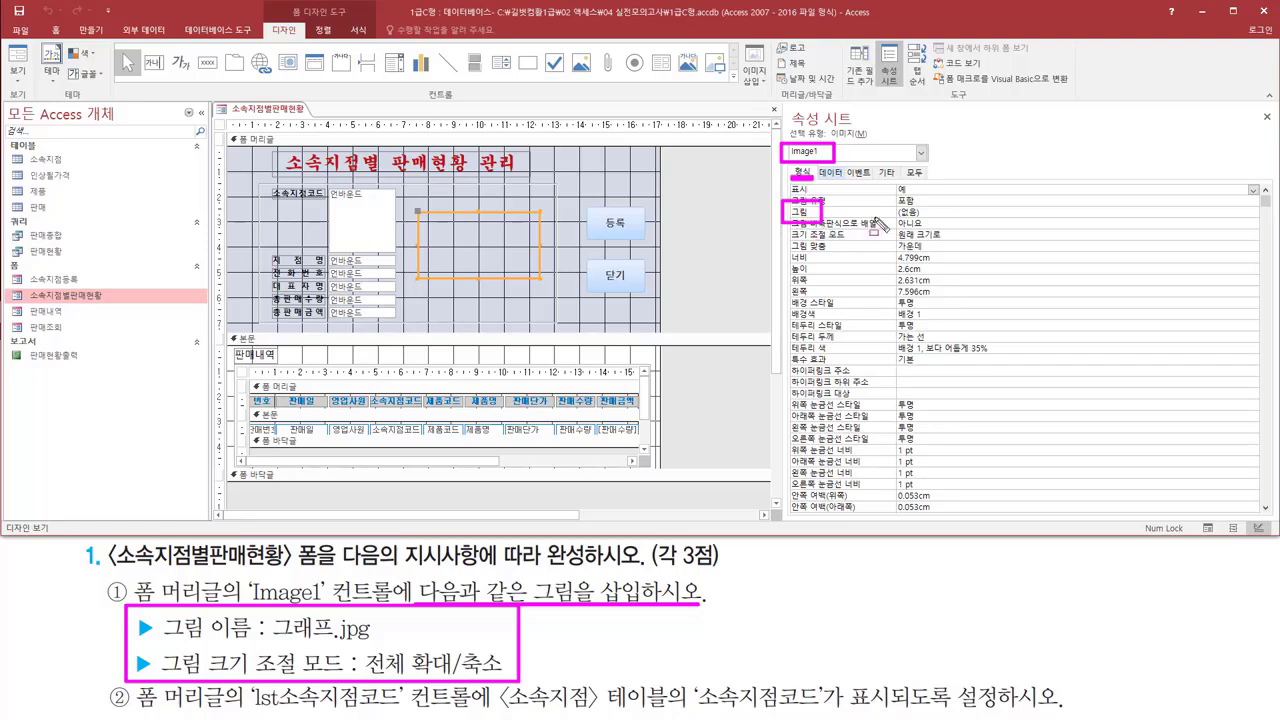
pyautogui.press('Escape')
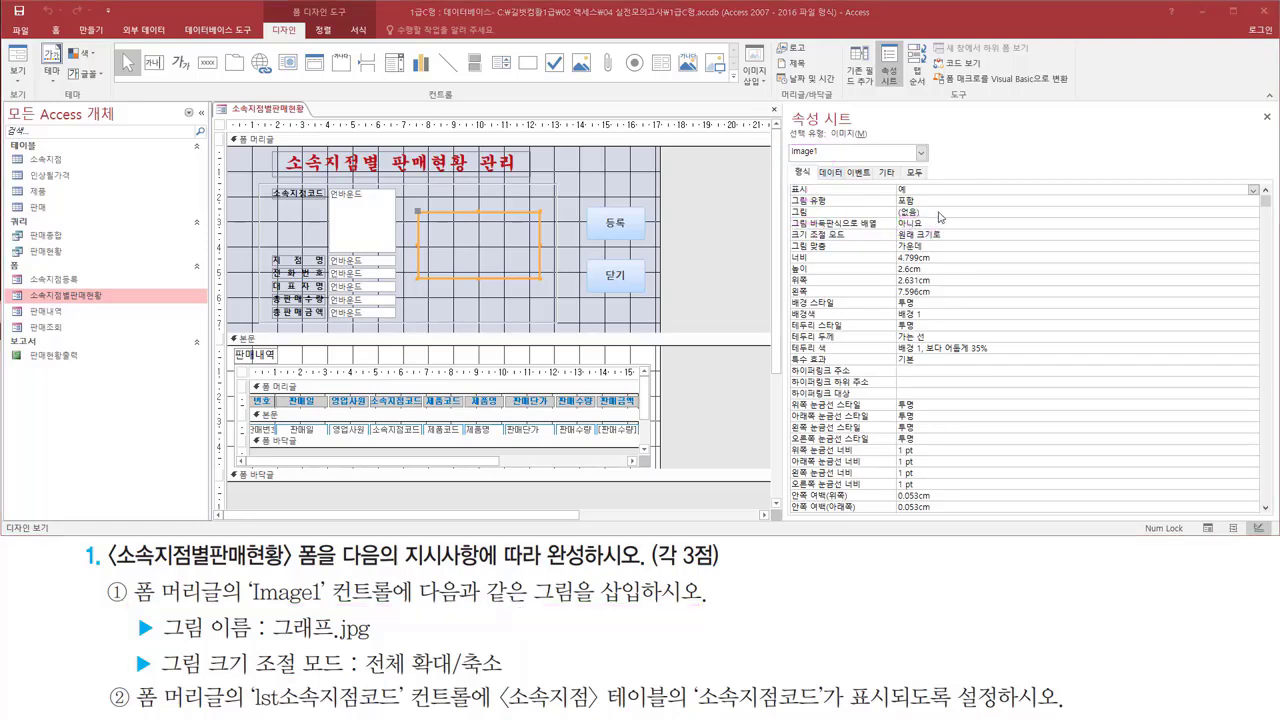
pyautogui.click(949, 213)
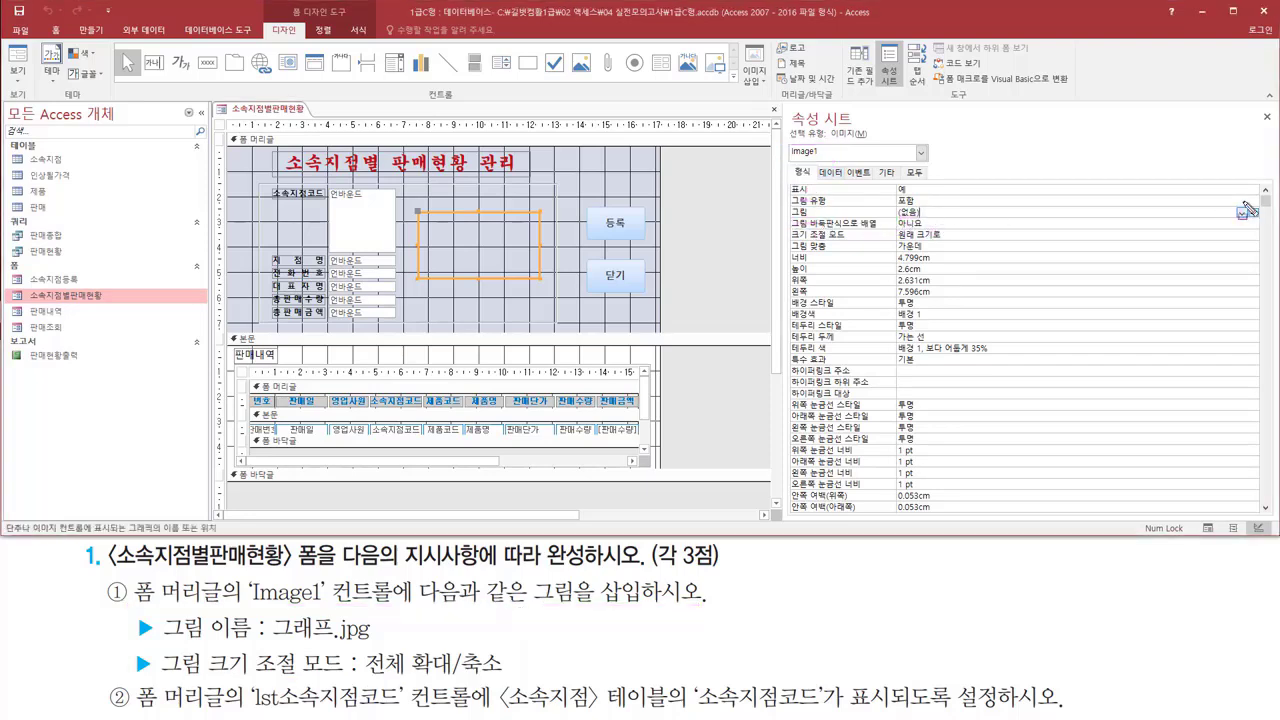
pyautogui.moveTo(1244, 200); pyautogui.dragTo(1264, 222)
pyautogui.press('Escape')
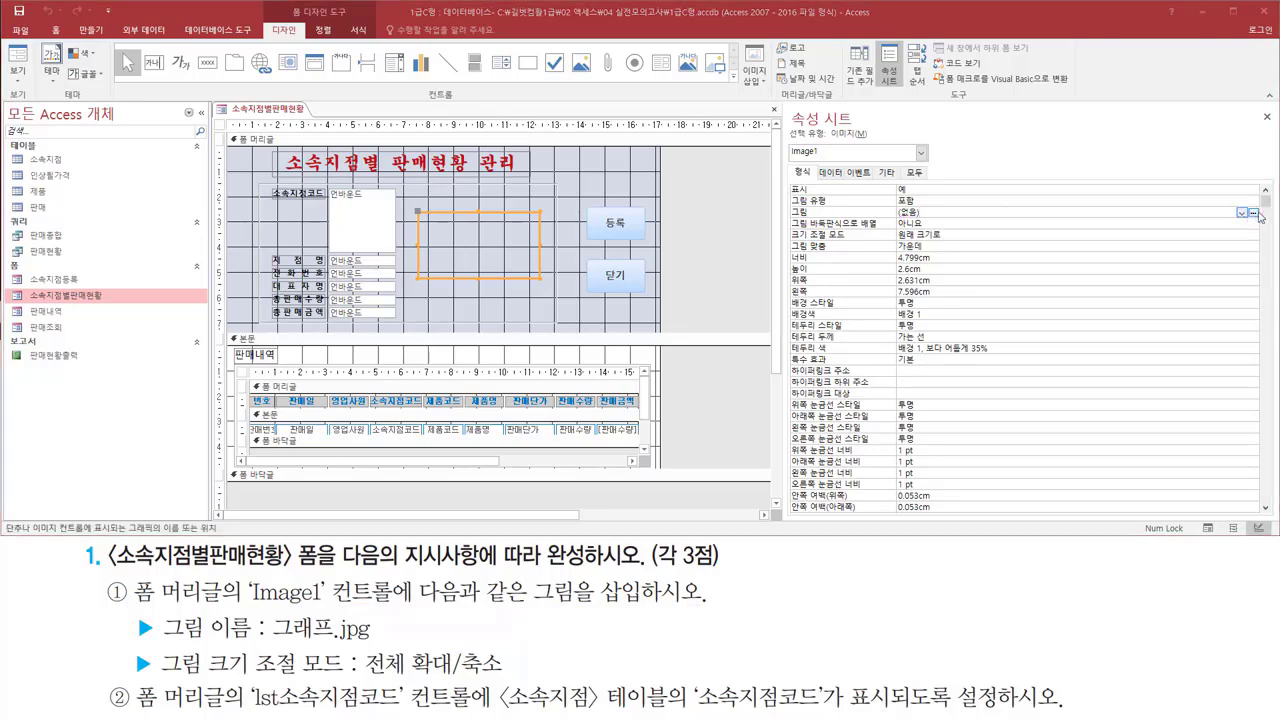
pyautogui.click(1253, 213)
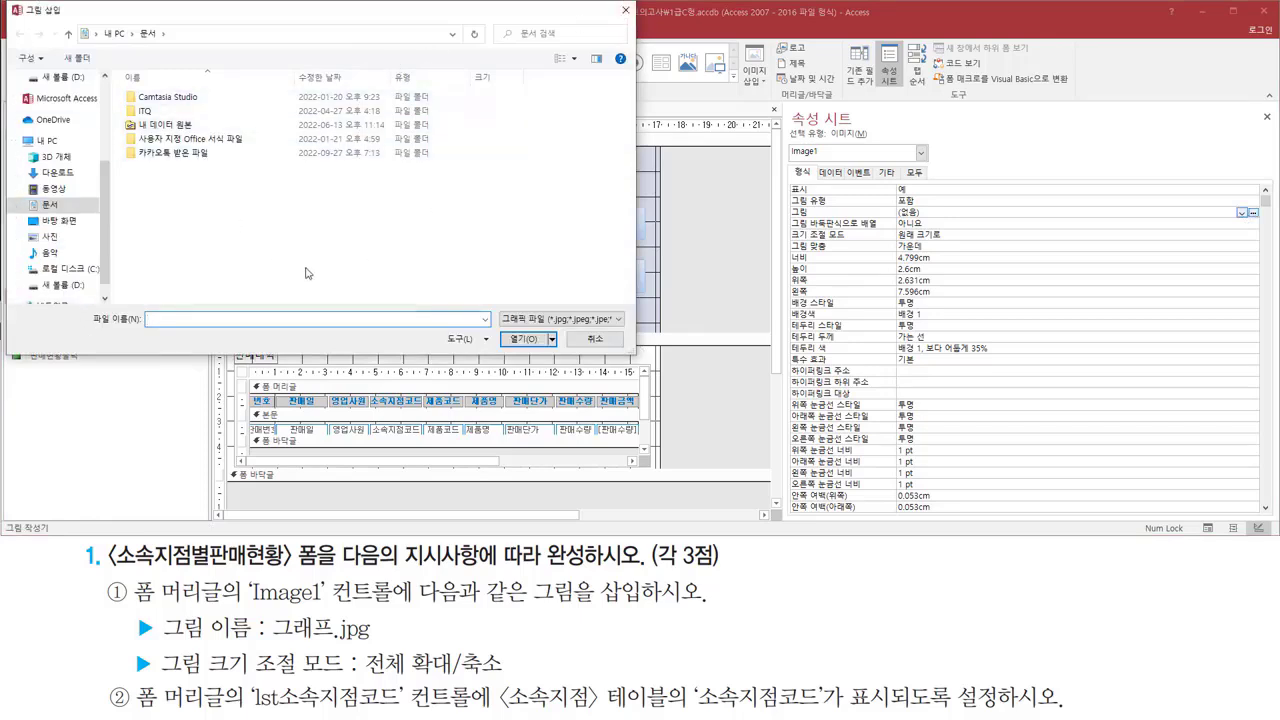
# Browse to the folder 길벗컴활1급 > 02 액세스 > 04 실전모의고사 on the C: drive.
pyautogui.click(81, 270)
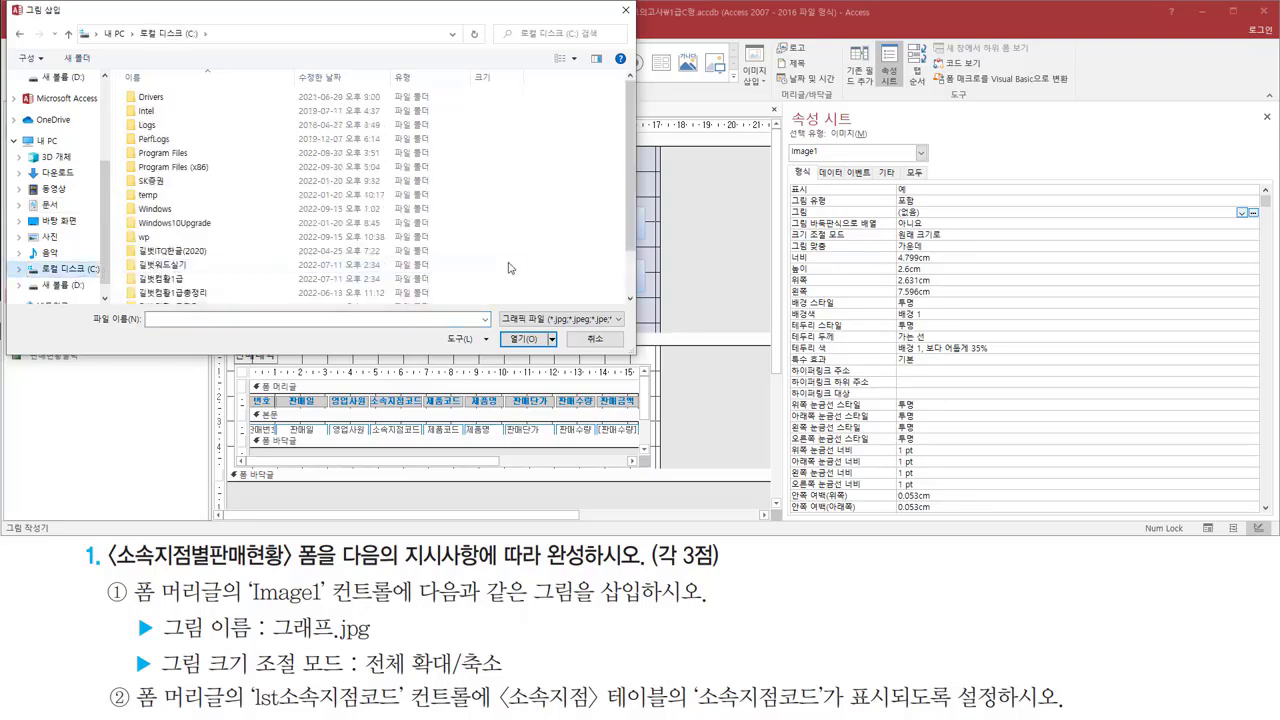
pyautogui.click(191, 281)
pyautogui.doubleClick(192, 281)
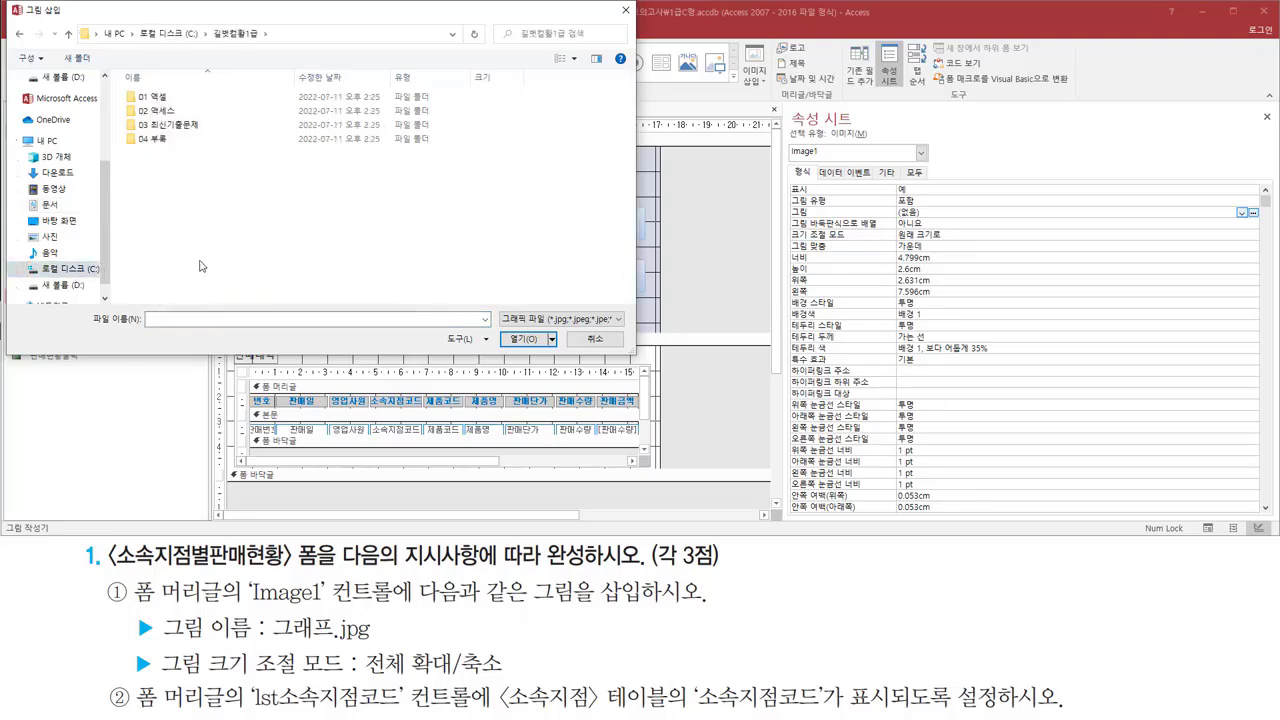
pyautogui.click(181, 114)
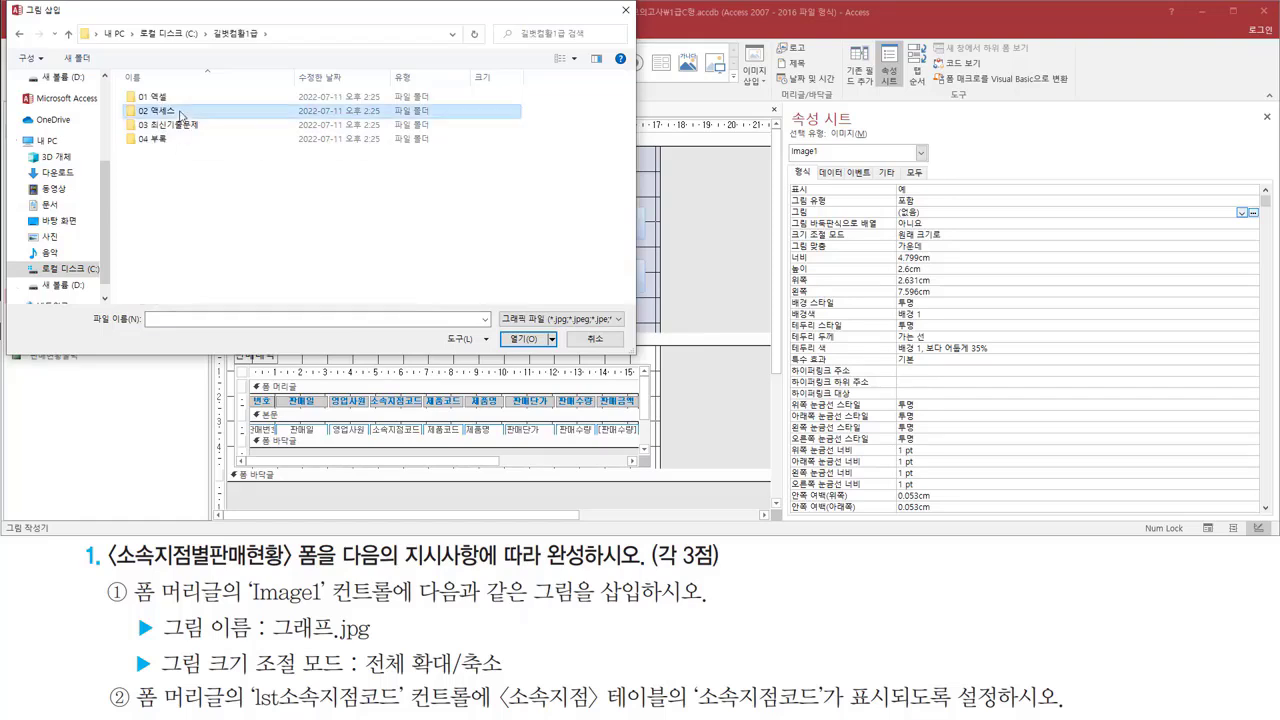
pyautogui.doubleClick(181, 114)
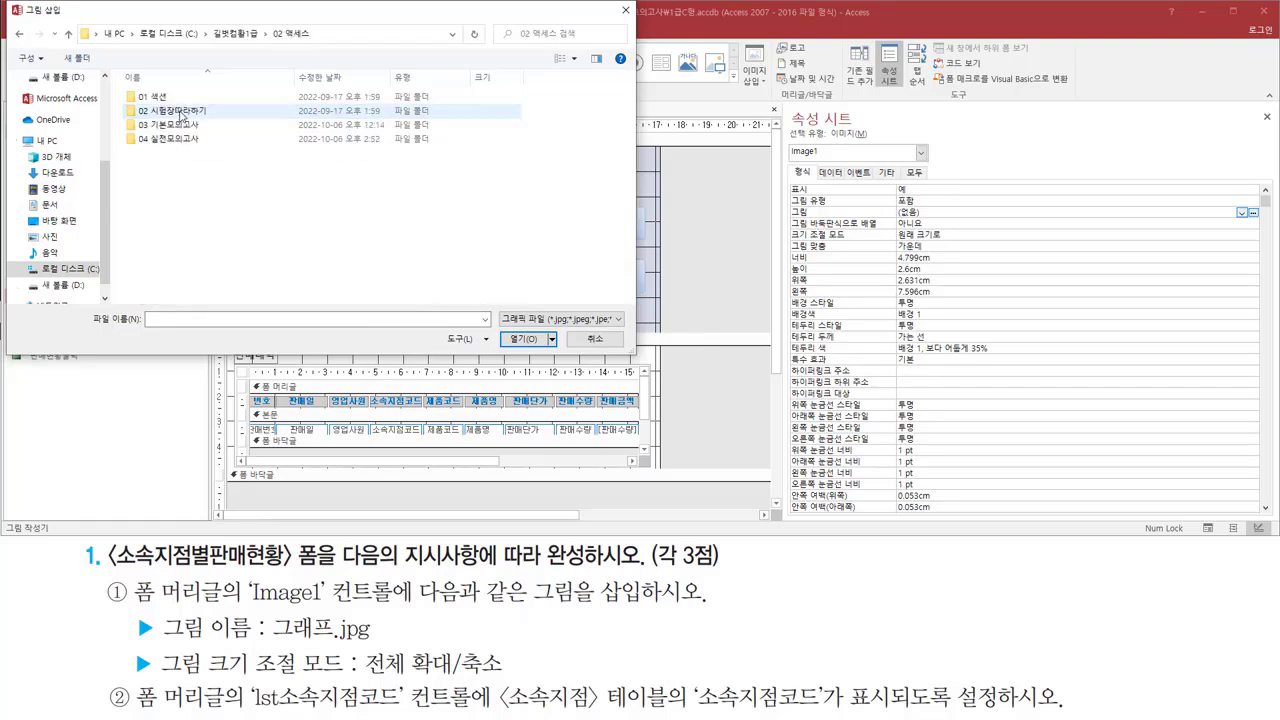
pyautogui.click(185, 141)
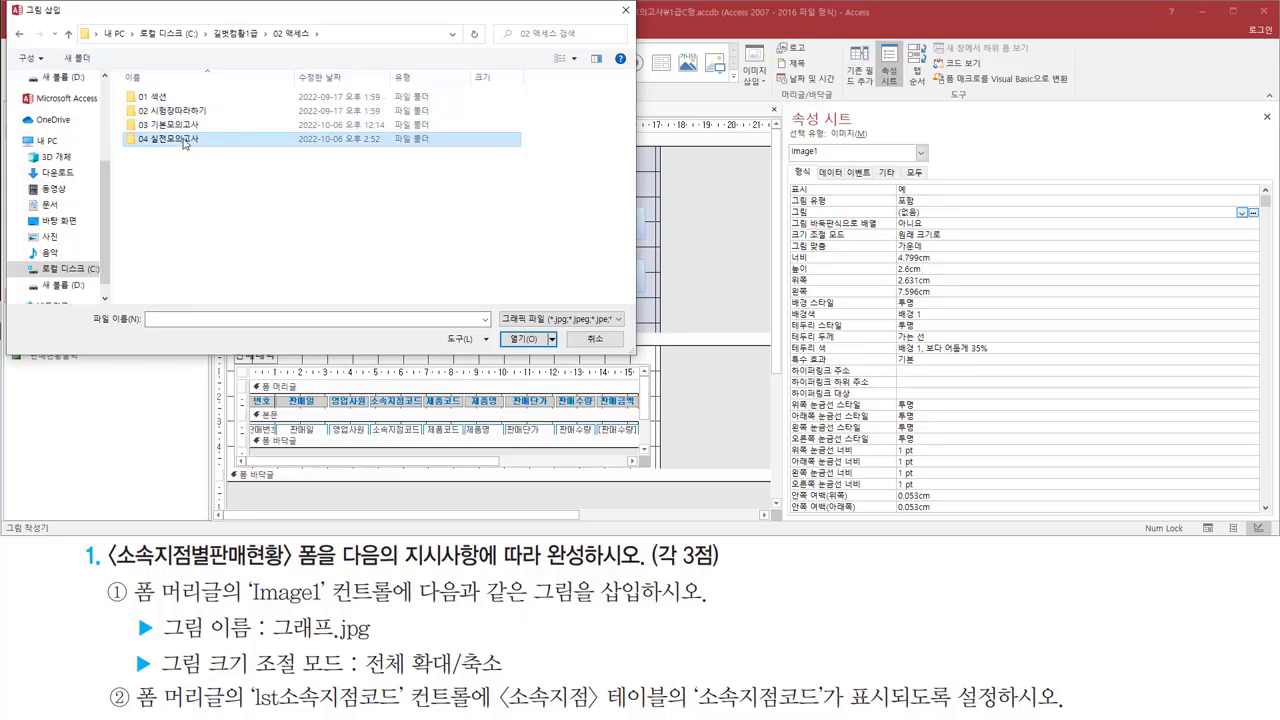
pyautogui.doubleClick(185, 141)
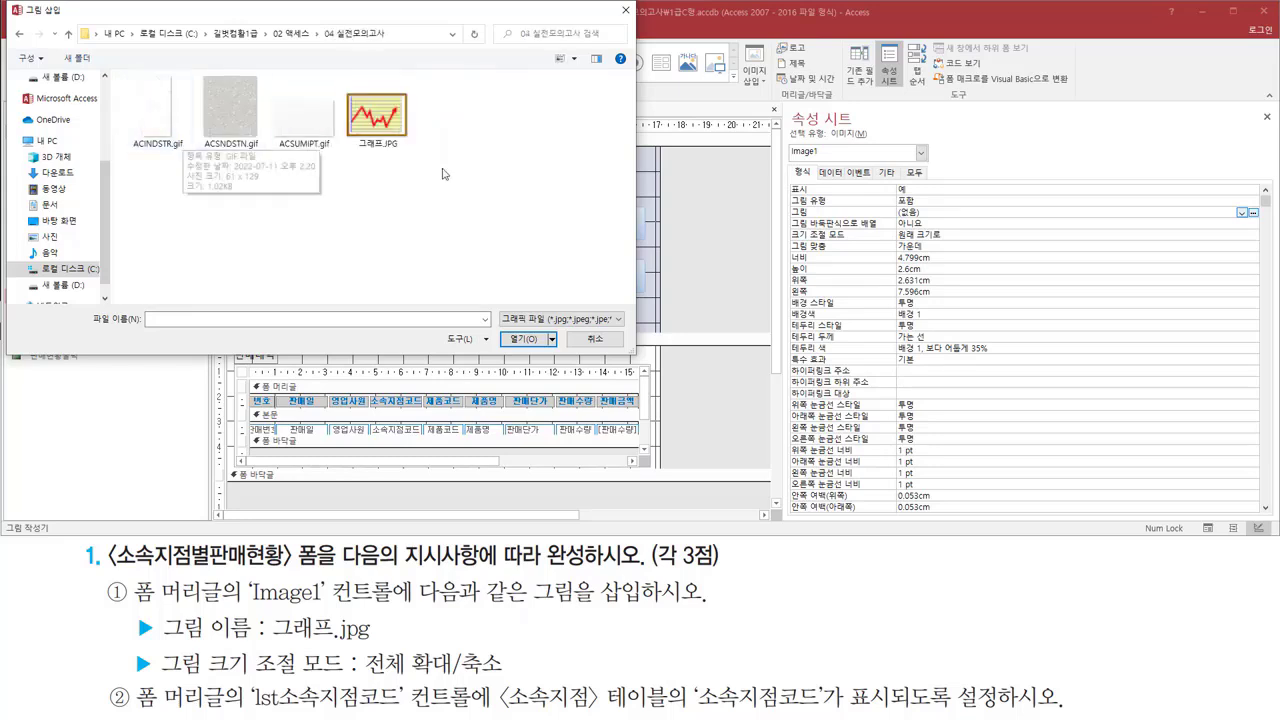
# Insert 그래프.JPG as the picture of the Image1 control.
pyautogui.moveTo(118, 171)
pyautogui.mouseDown()
pyautogui.moveTo(425, 172)
pyautogui.moveTo(461, 70)
pyautogui.mouseUp()
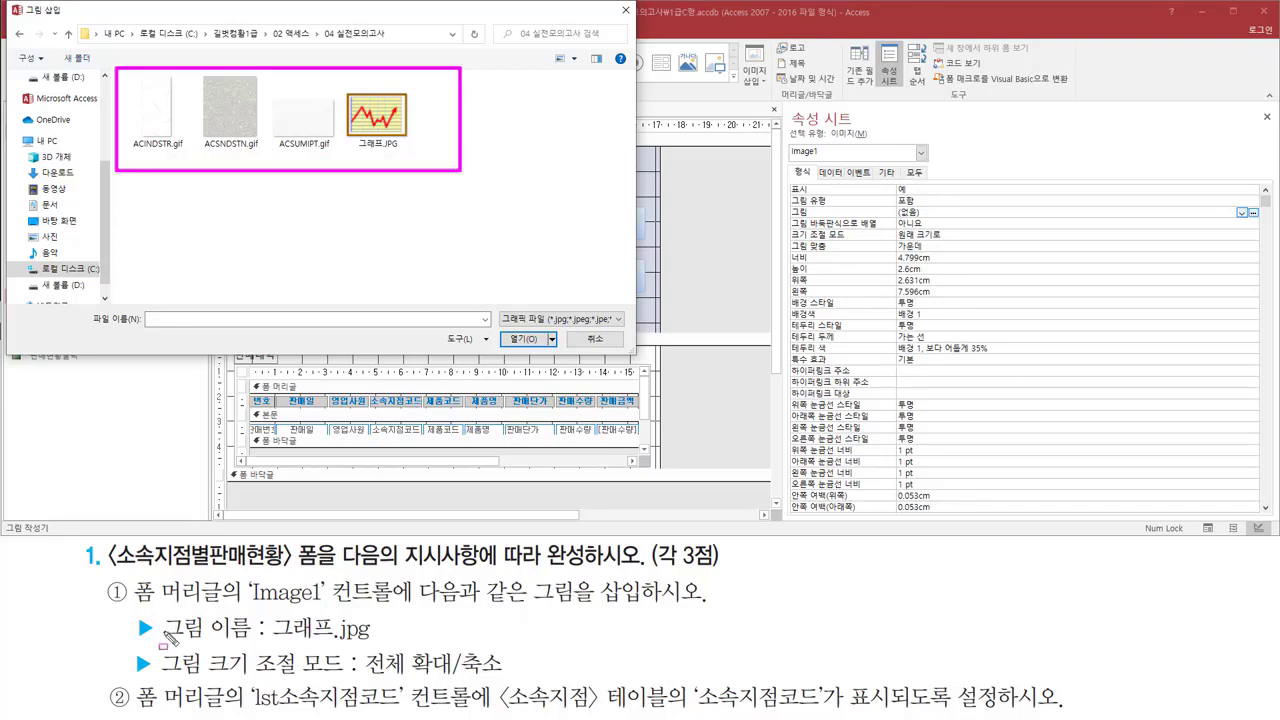
pyautogui.moveTo(270, 645); pyautogui.dragTo(370, 646)
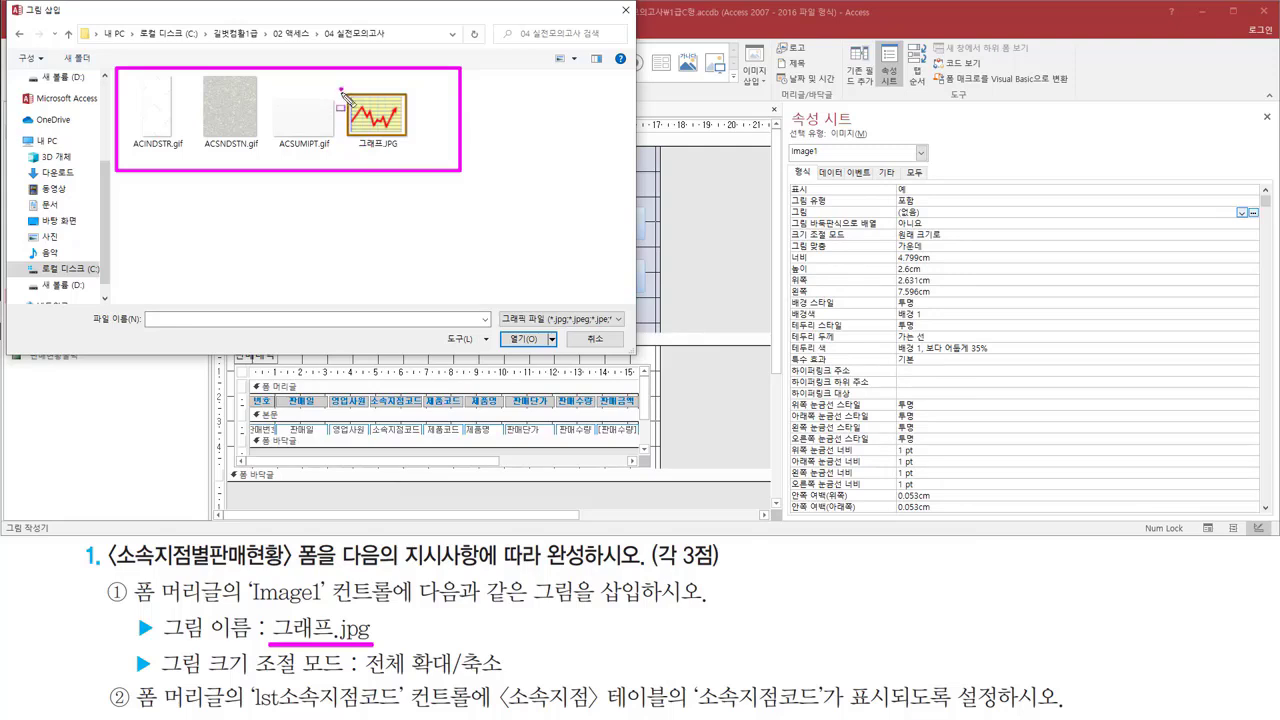
pyautogui.moveTo(341, 89); pyautogui.dragTo(421, 158)
pyautogui.press('Escape')
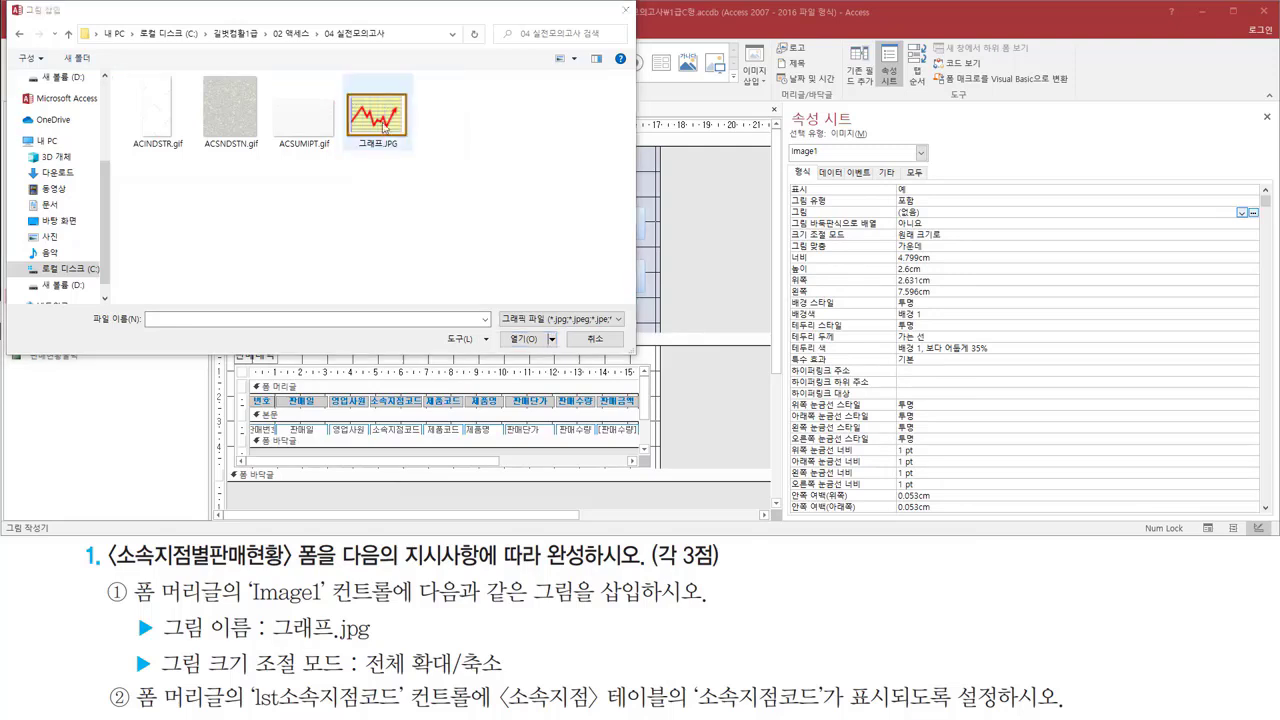
pyautogui.click(378, 130)
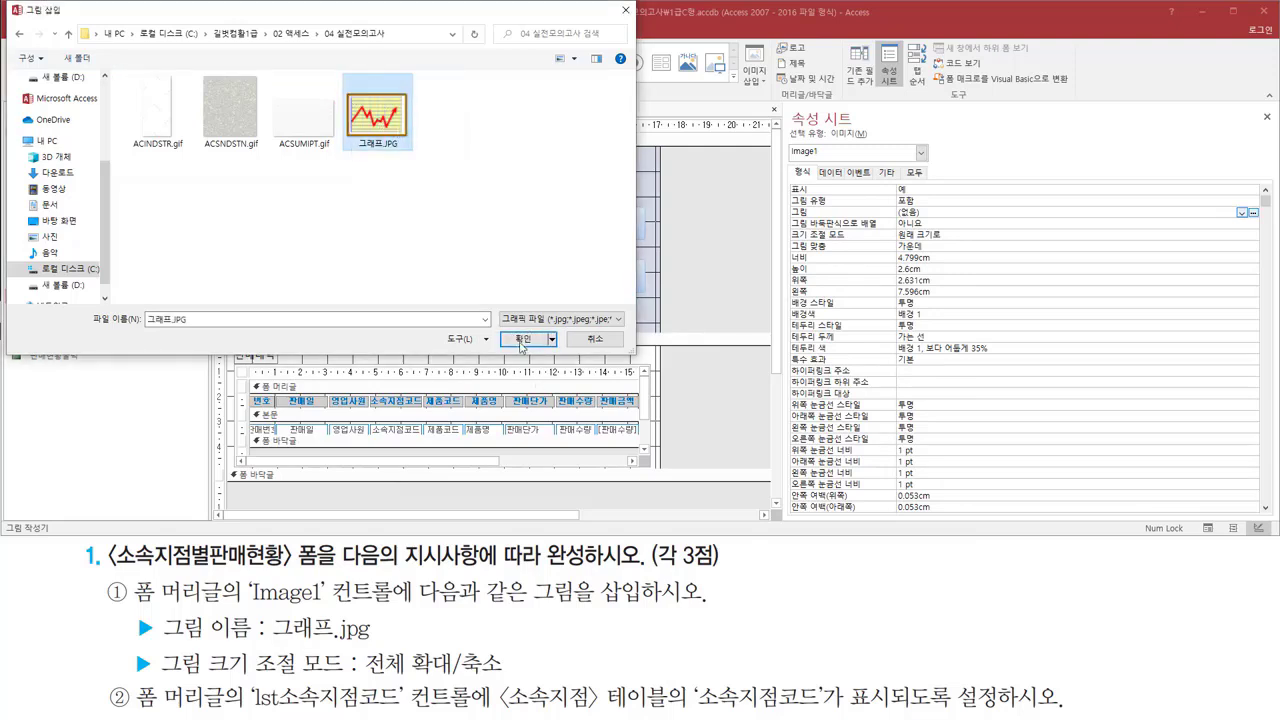
pyautogui.moveTo(503, 328); pyautogui.dragTo(546, 352)
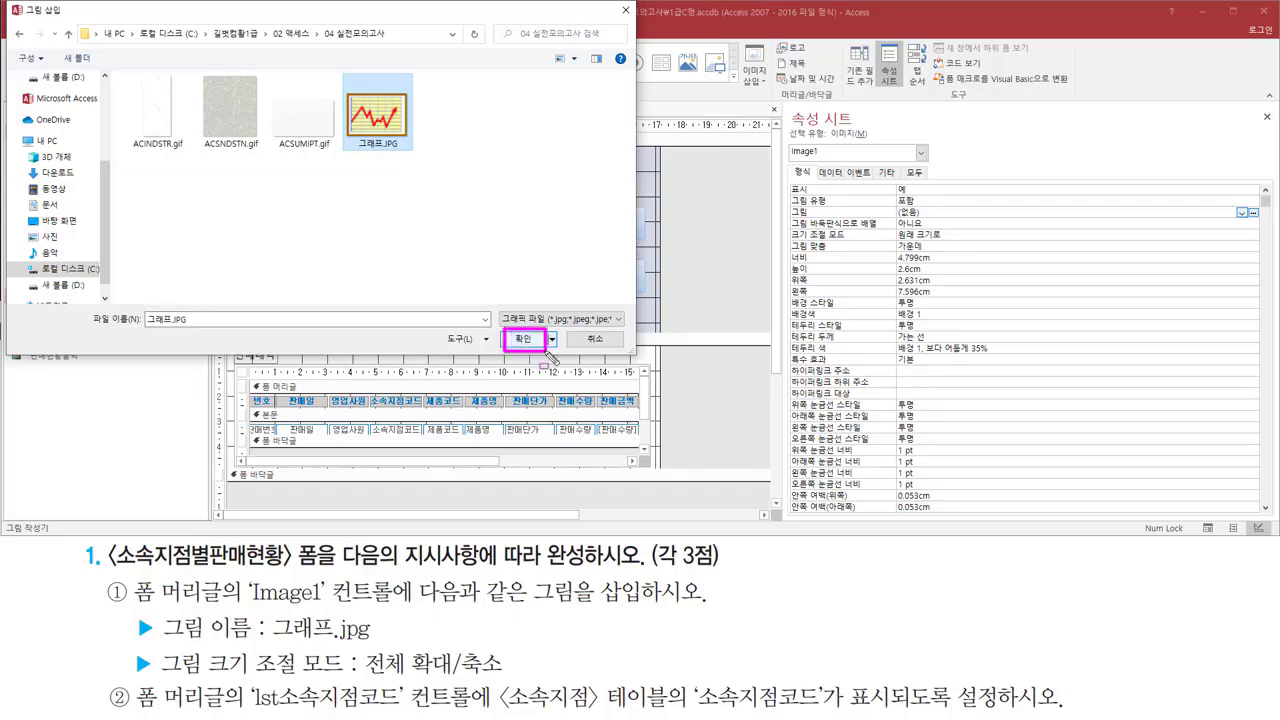
pyautogui.press('Escape')
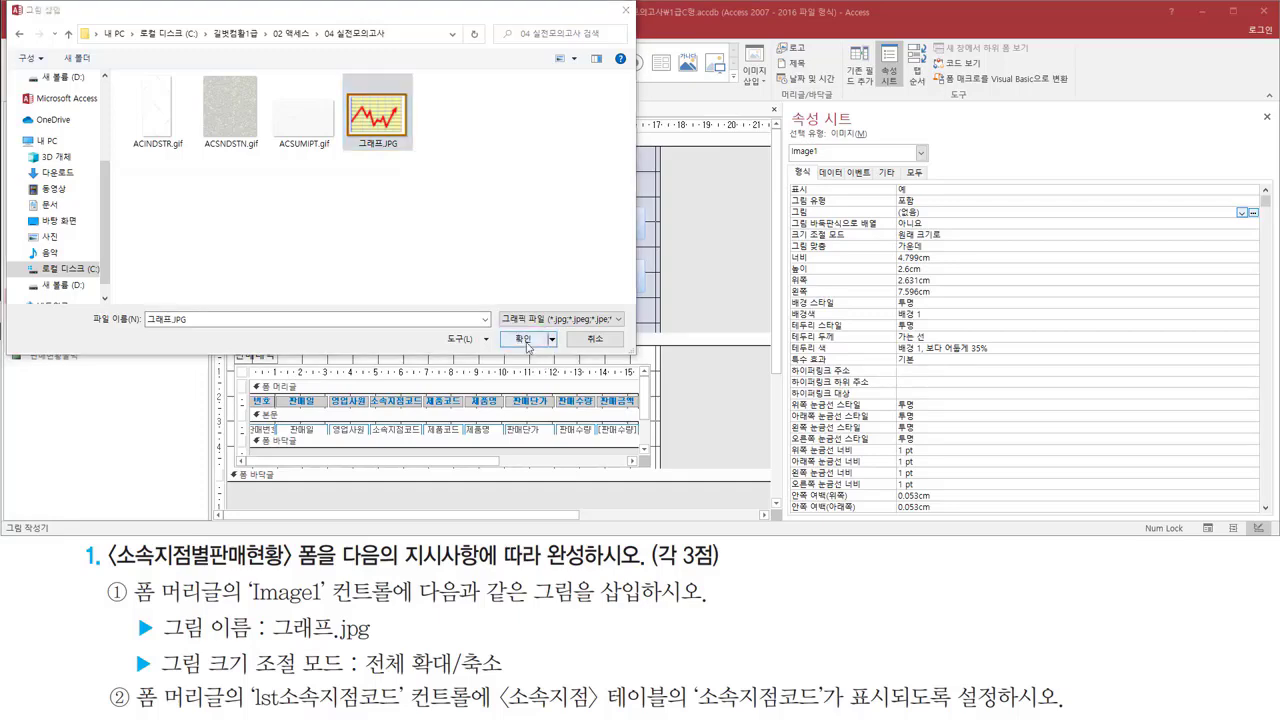
pyautogui.click(528, 343)
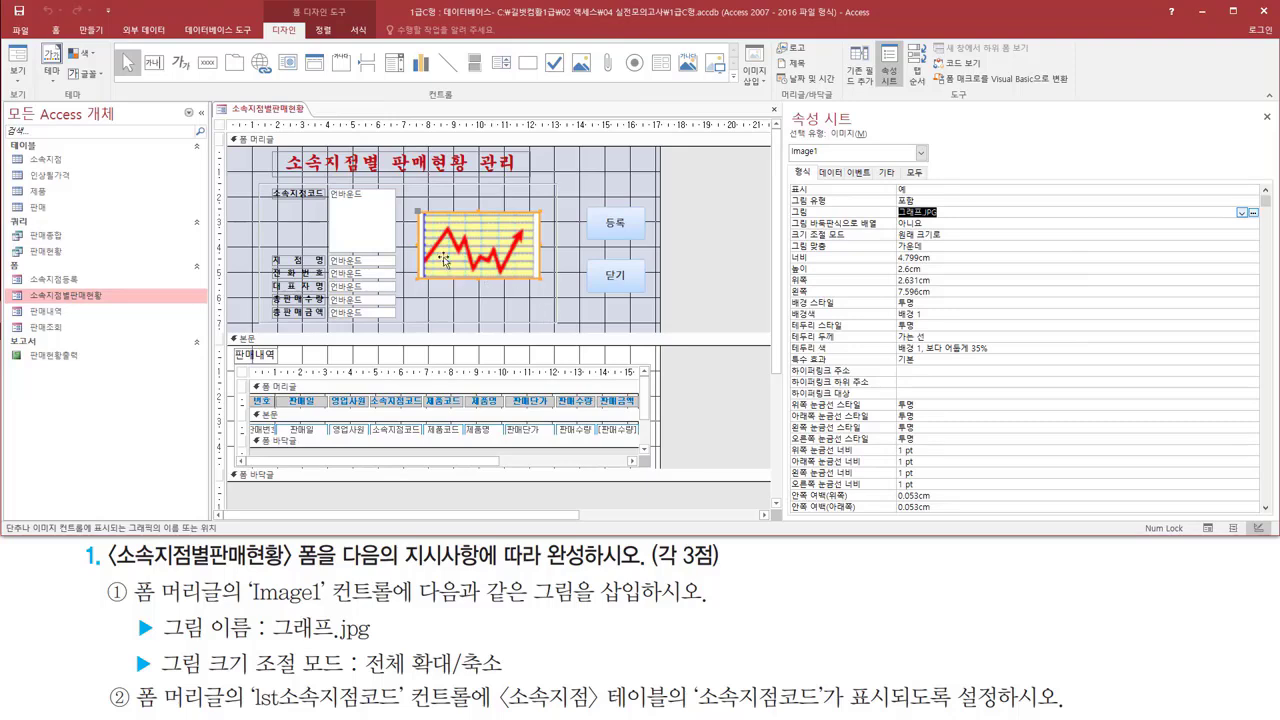
pyautogui.moveTo(410, 205)
pyautogui.mouseDown()
pyautogui.moveTo(528, 302)
pyautogui.moveTo(552, 292)
pyautogui.mouseUp()
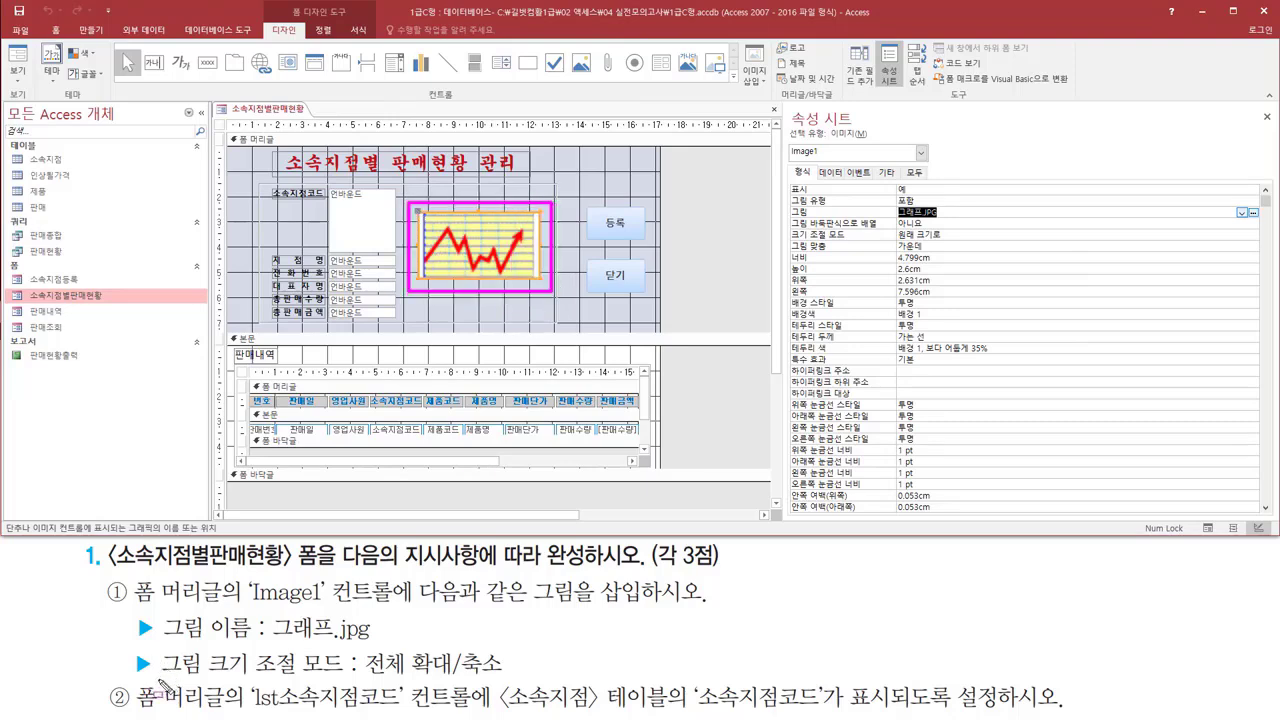
pyautogui.moveTo(160, 678); pyautogui.dragTo(345, 679)
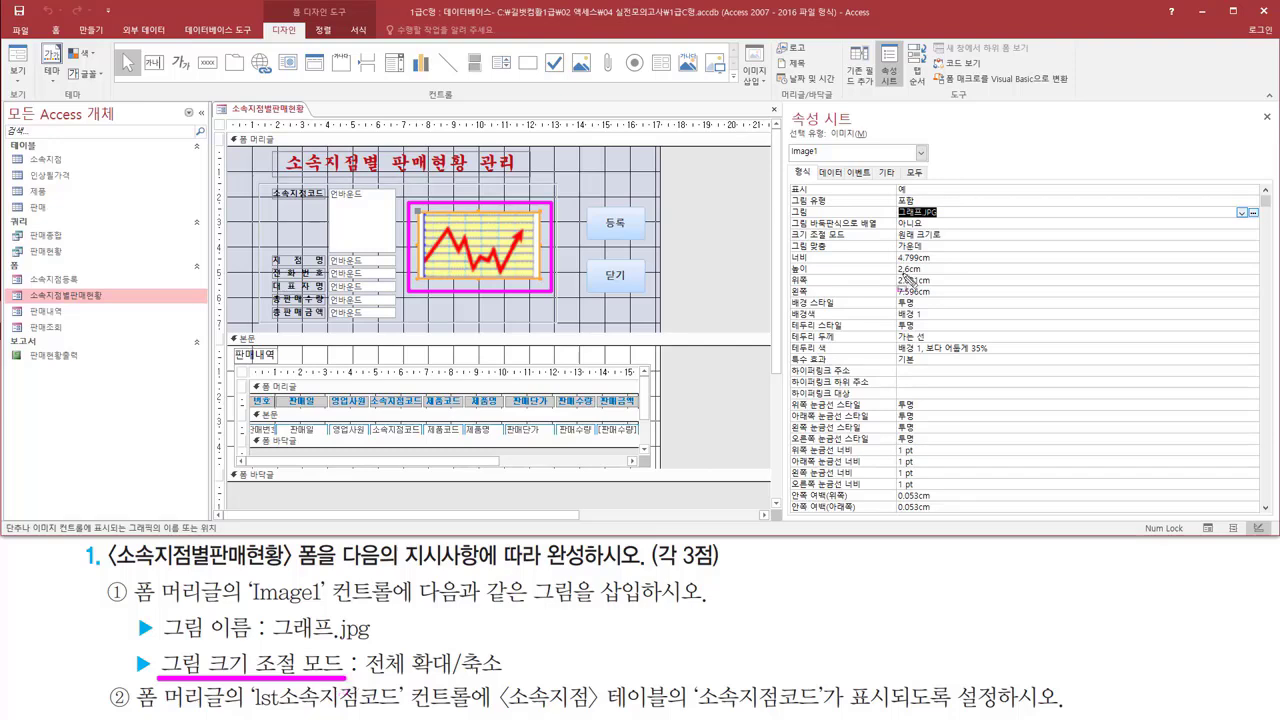
pyautogui.moveTo(787, 228); pyautogui.dragTo(940, 241)
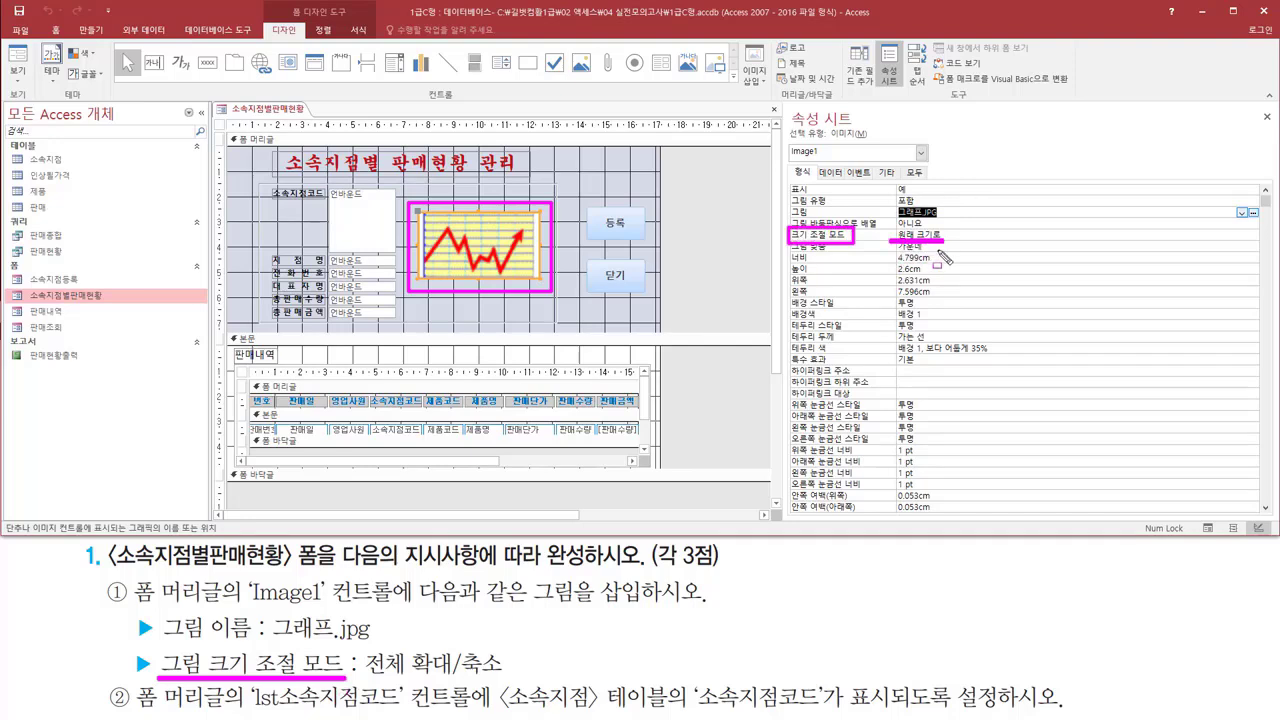
pyautogui.moveTo(364, 645)
pyautogui.mouseDown()
pyautogui.moveTo(366, 684)
pyautogui.moveTo(515, 688)
pyautogui.mouseUp()
pyautogui.press('Escape')
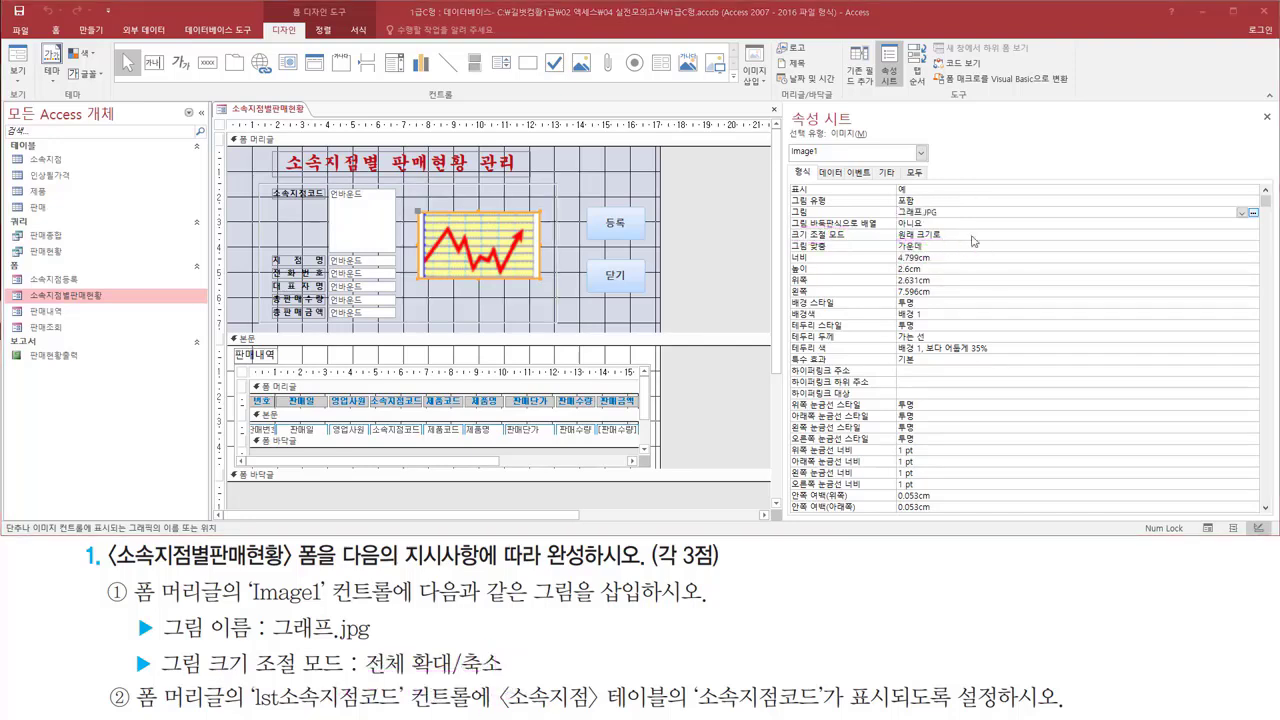
# Set the 크기 조절 모드 (size mode) of the Image1 control to 전체 확대/축소.
pyautogui.click(1020, 237)
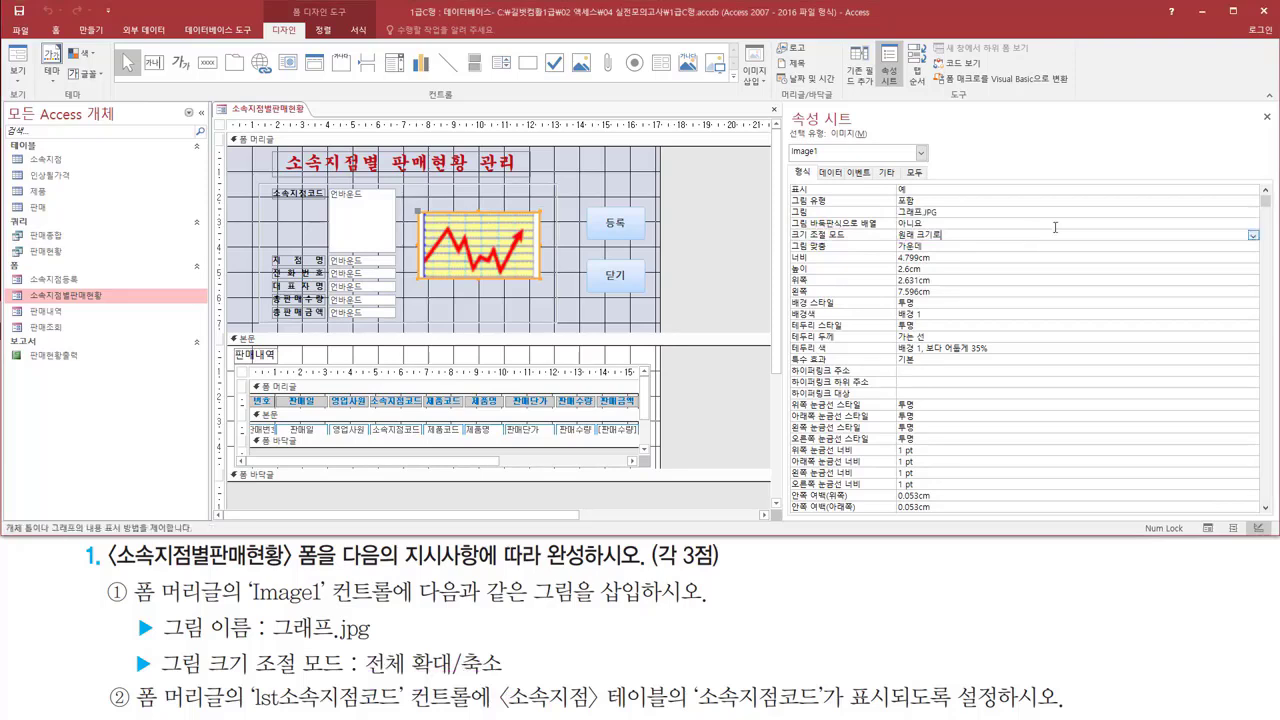
pyautogui.click(1252, 236)
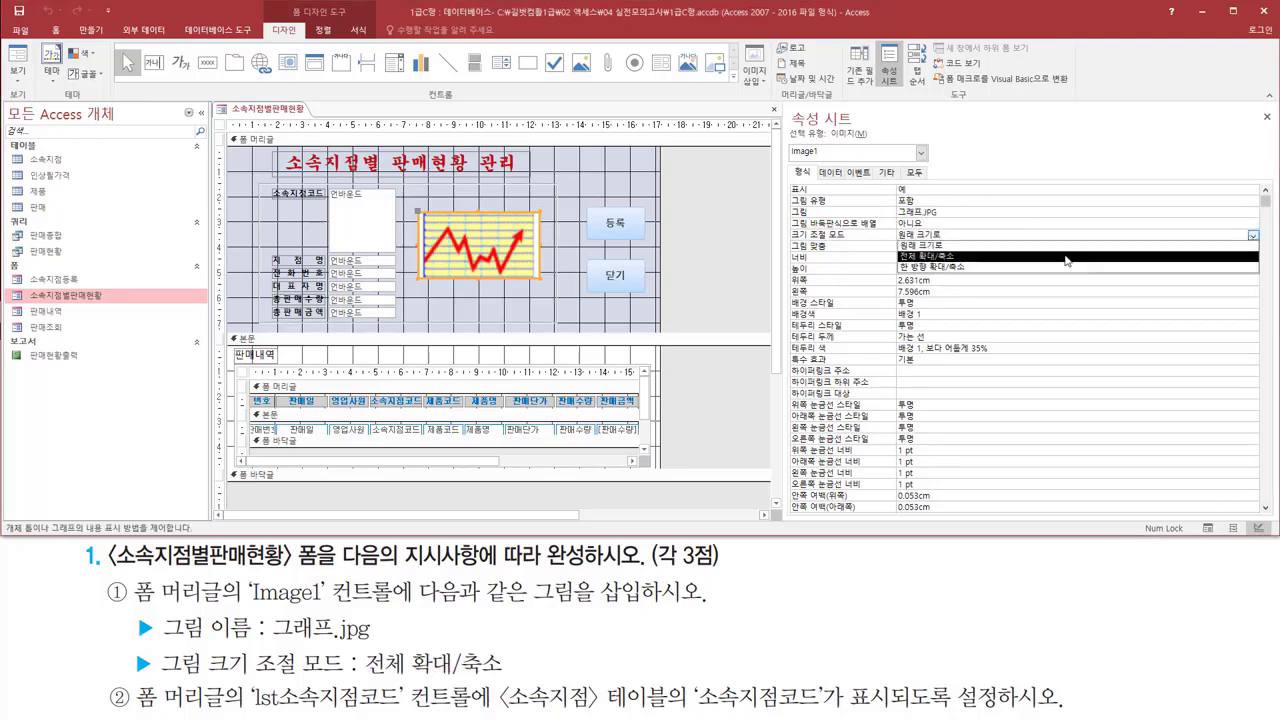
pyautogui.click(962, 257)
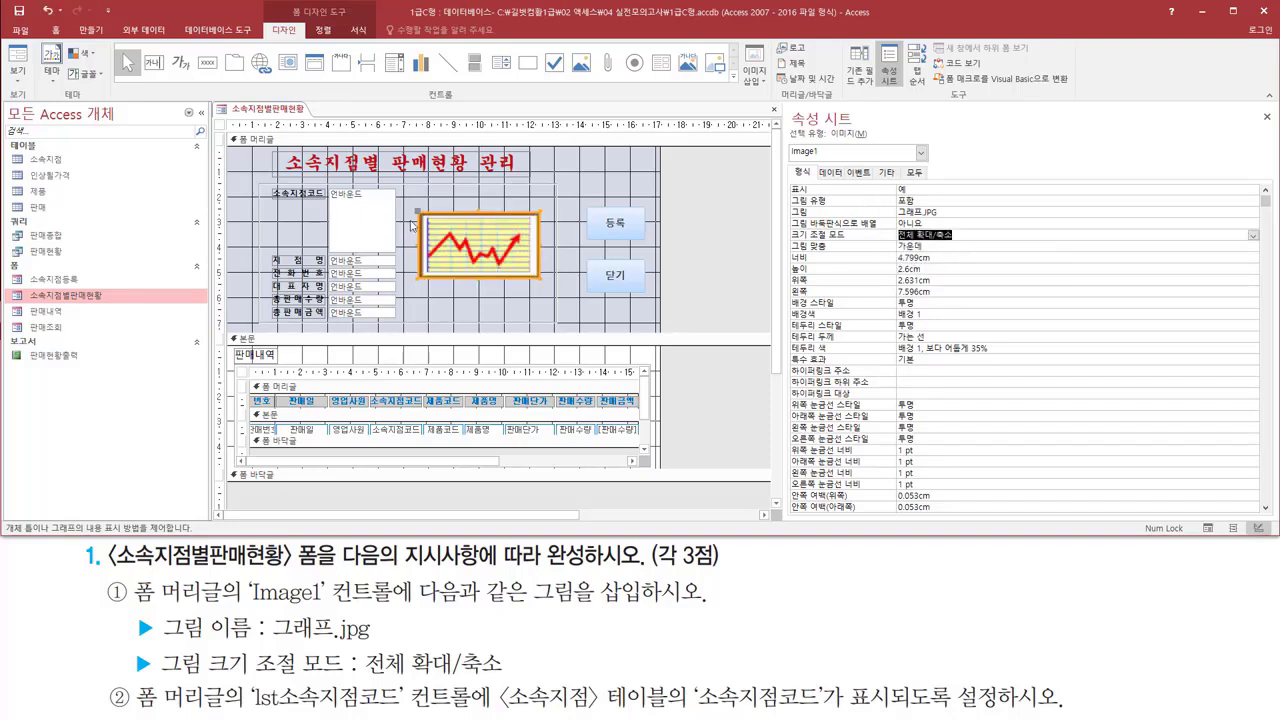
pyautogui.moveTo(405, 197); pyautogui.dragTo(554, 298)
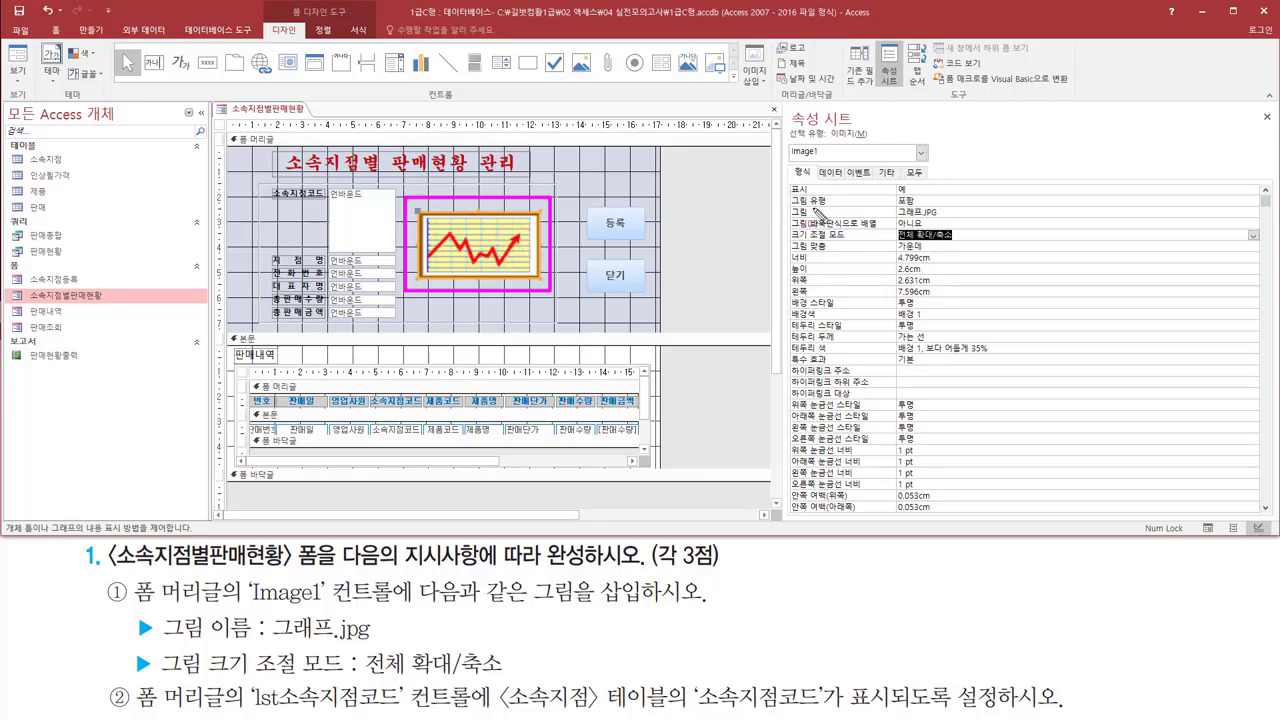
pyautogui.press('Escape')
pyautogui.moveTo(790, 201)
pyautogui.mouseDown()
pyautogui.moveTo(791, 215)
pyautogui.moveTo(977, 223)
pyautogui.mouseUp()
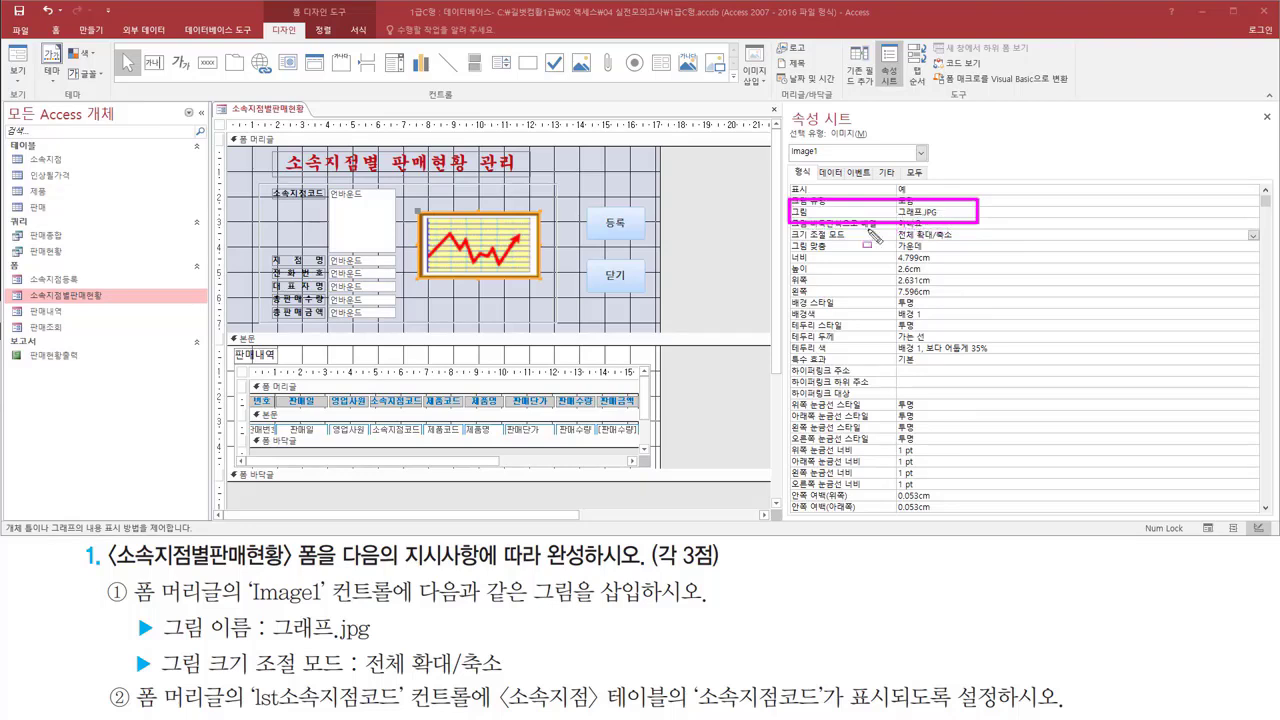
pyautogui.moveTo(788, 227); pyautogui.dragTo(978, 240)
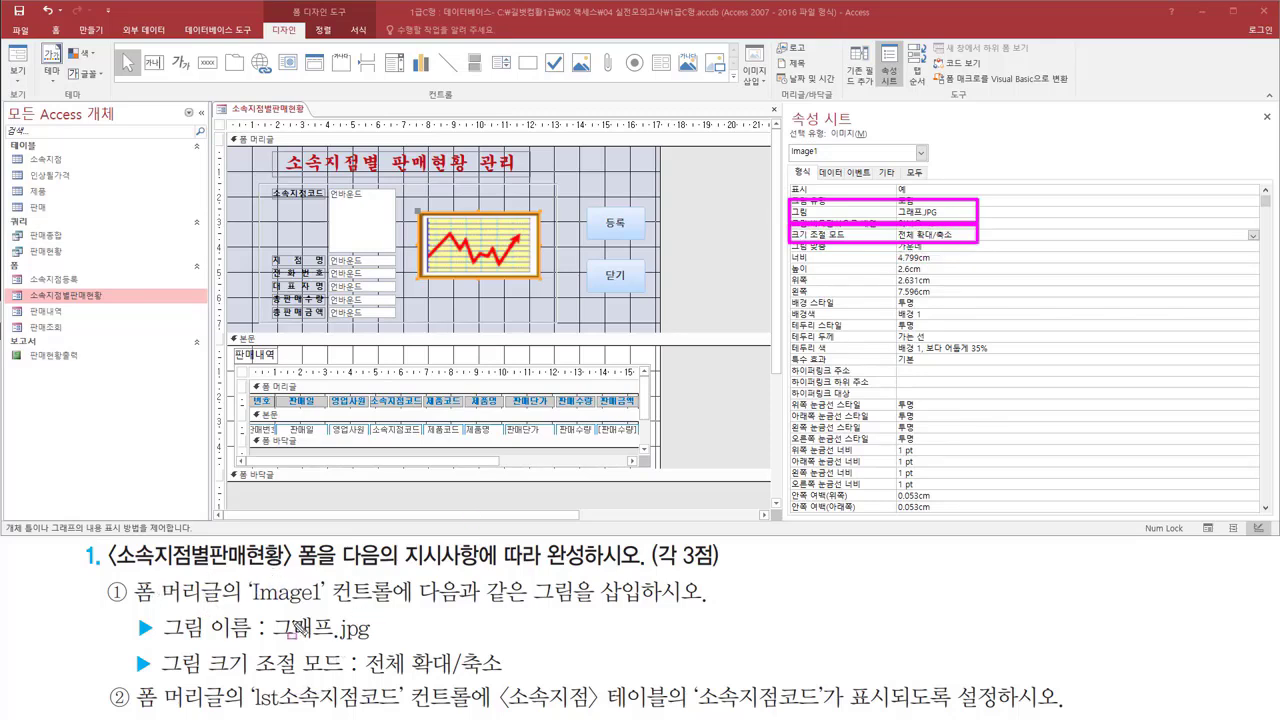
pyautogui.press('Escape')
pyautogui.moveTo(130, 683)
pyautogui.mouseDown()
pyautogui.moveTo(210, 718)
pyautogui.moveTo(236, 682)
pyautogui.moveTo(330, 714)
pyautogui.moveTo(407, 713)
pyautogui.mouseUp()
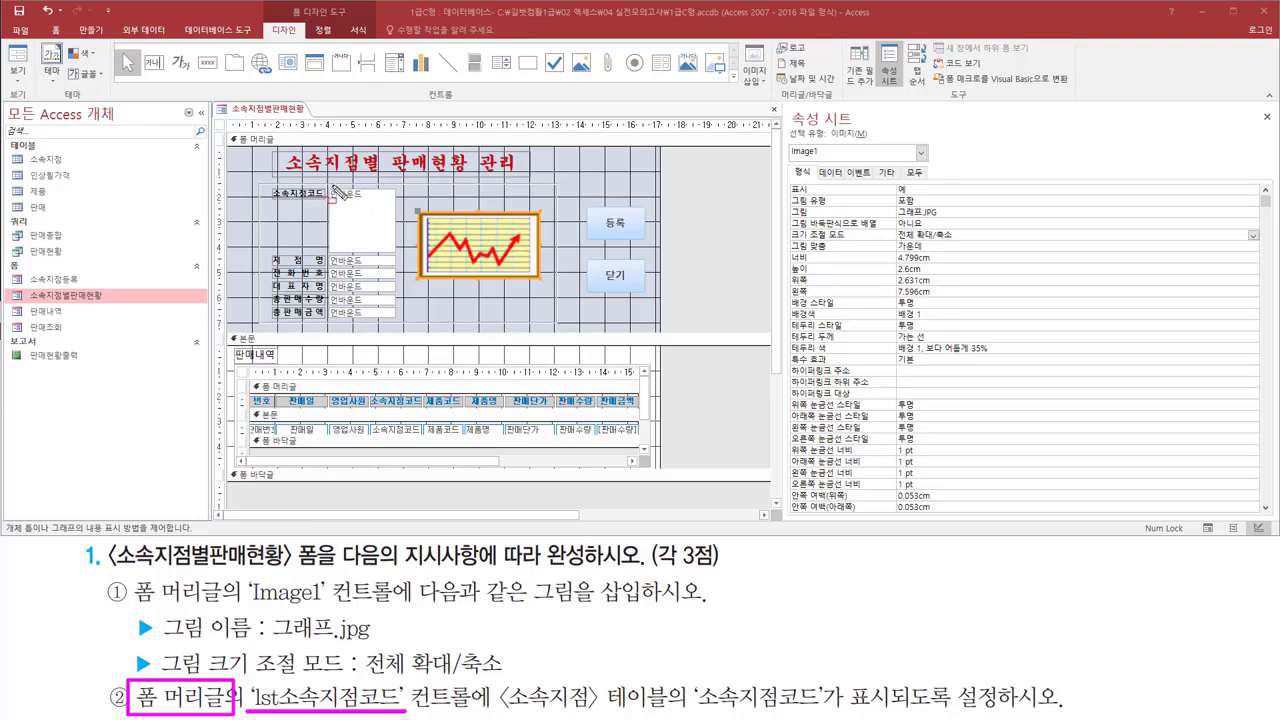
pyautogui.moveTo(332, 188); pyautogui.dragTo(395, 253)
pyautogui.press('Escape')
# Select the lst소속지점코드 list box in the form header and display its data properties.
pyautogui.click(366, 217)
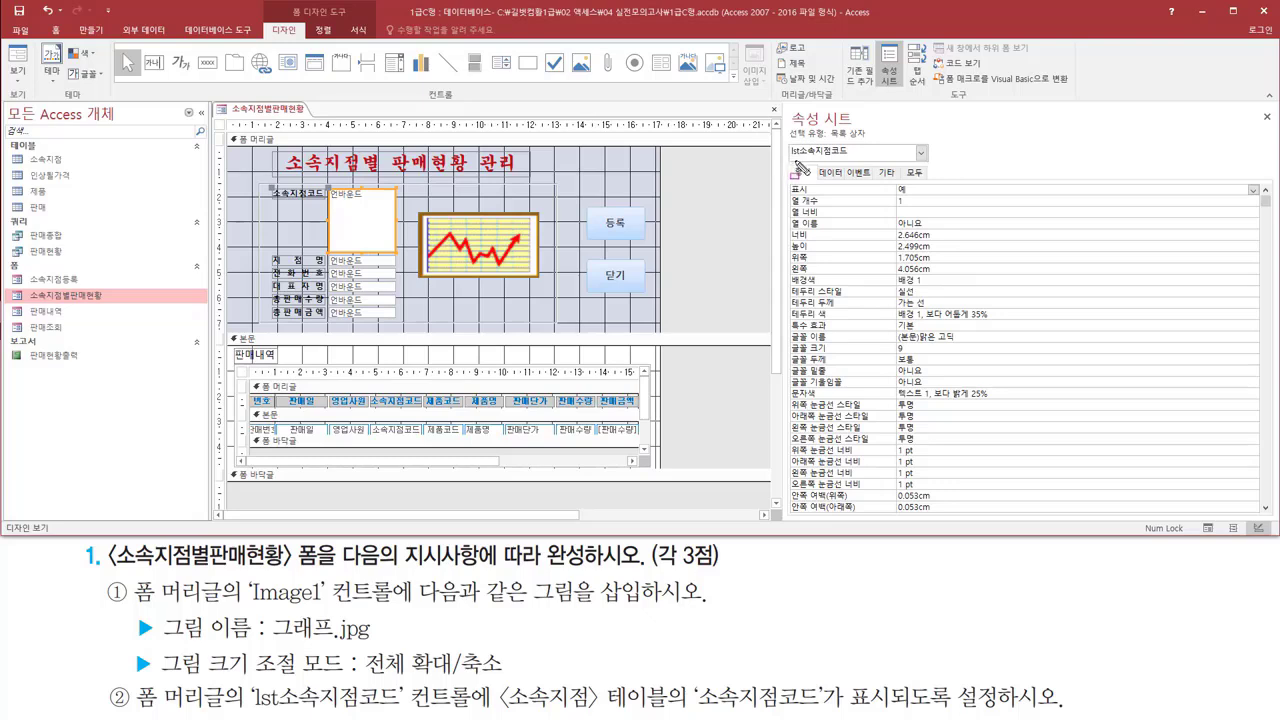
pyautogui.moveTo(784, 158); pyautogui.dragTo(851, 159)
pyautogui.moveTo(494, 677)
pyautogui.mouseDown()
pyautogui.moveTo(506, 692)
pyautogui.moveTo(668, 713)
pyautogui.moveTo(820, 713)
pyautogui.mouseUp()
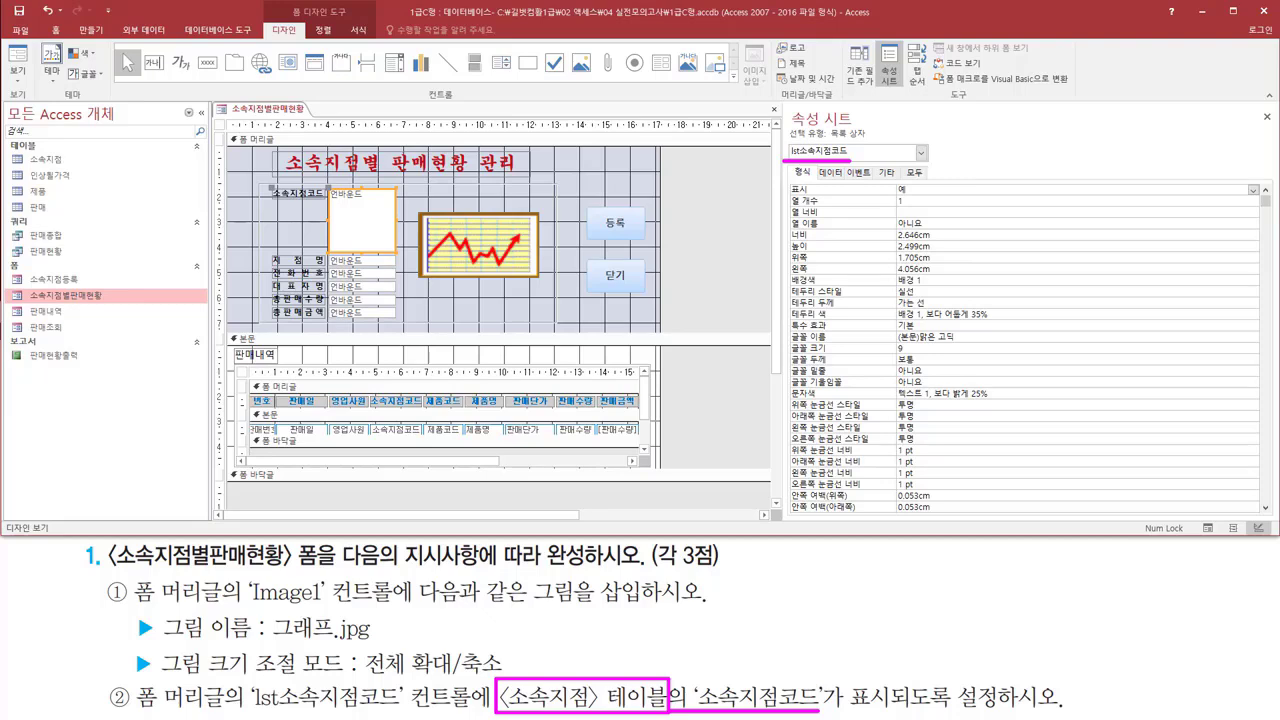
pyautogui.press('Escape')
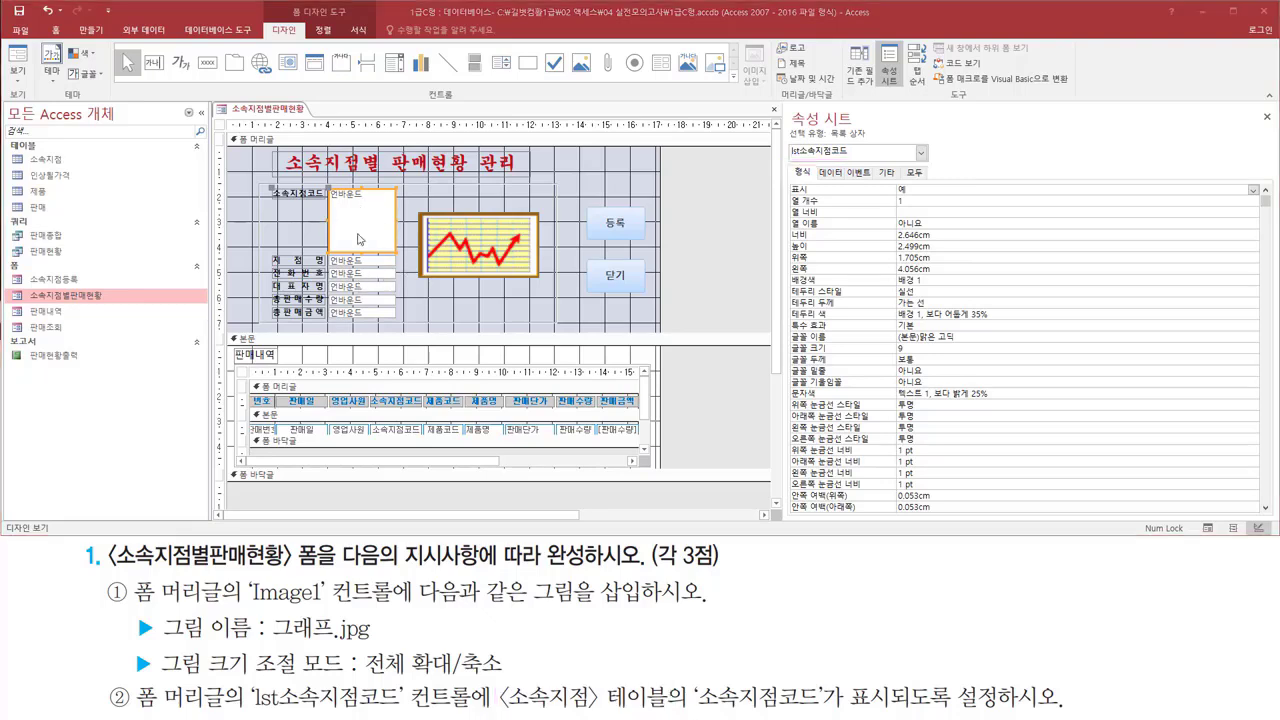
pyautogui.moveTo(814, 163); pyautogui.dragTo(840, 184)
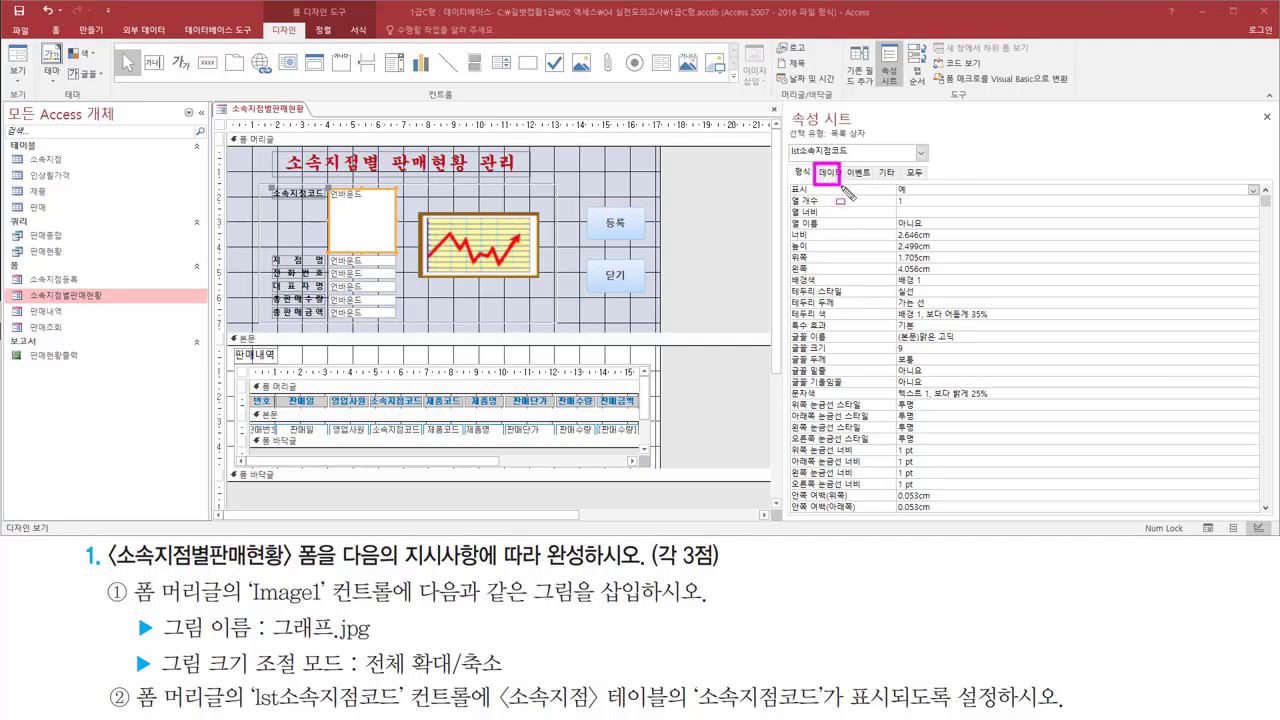
pyautogui.press('Escape')
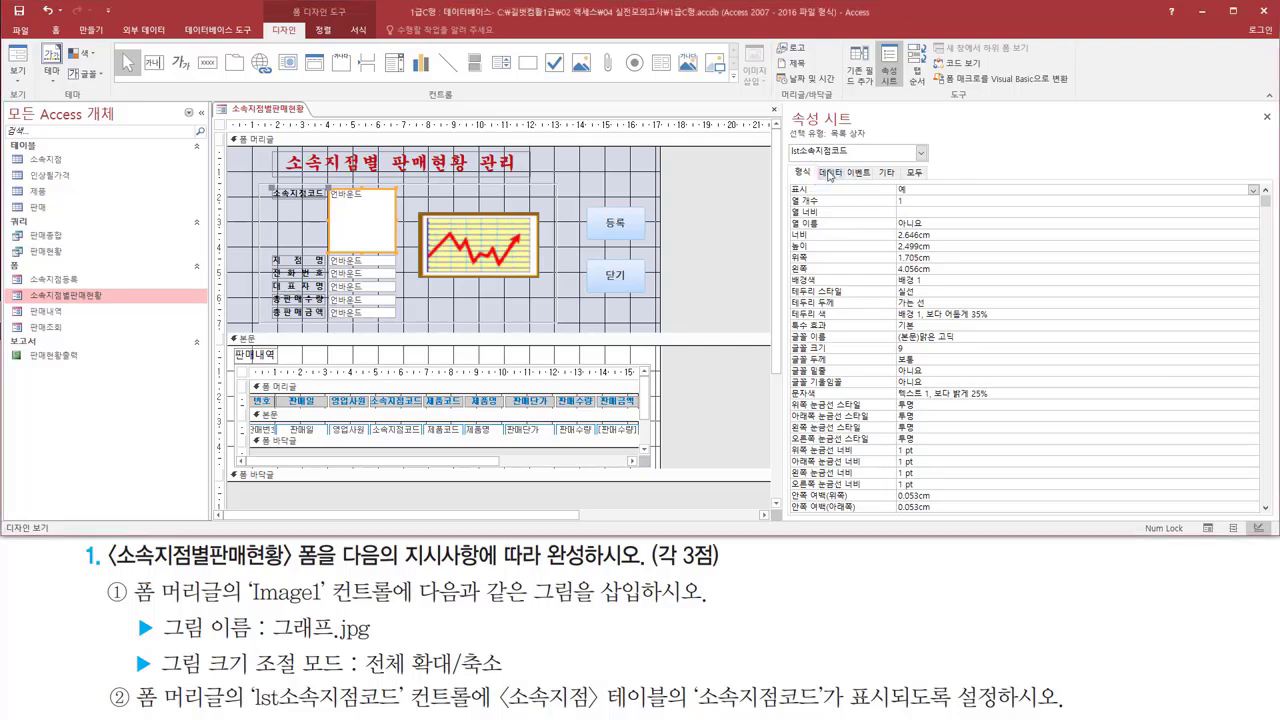
pyautogui.click(829, 173)
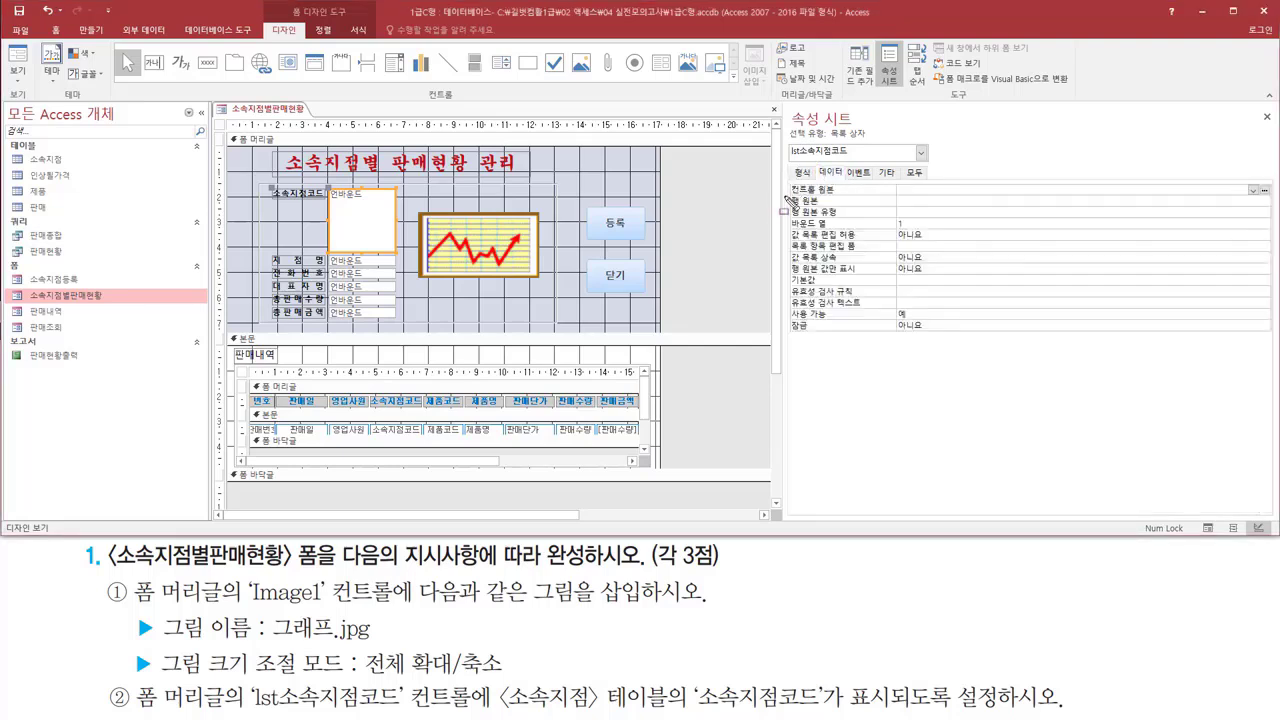
# Set the 행 원본 유형 (row source type) of the lst소속지점코드 list box to 테이블/쿼리.
pyautogui.moveTo(784, 194)
pyautogui.mouseDown()
pyautogui.moveTo(868, 220)
pyautogui.moveTo(1270, 226)
pyautogui.mouseUp()
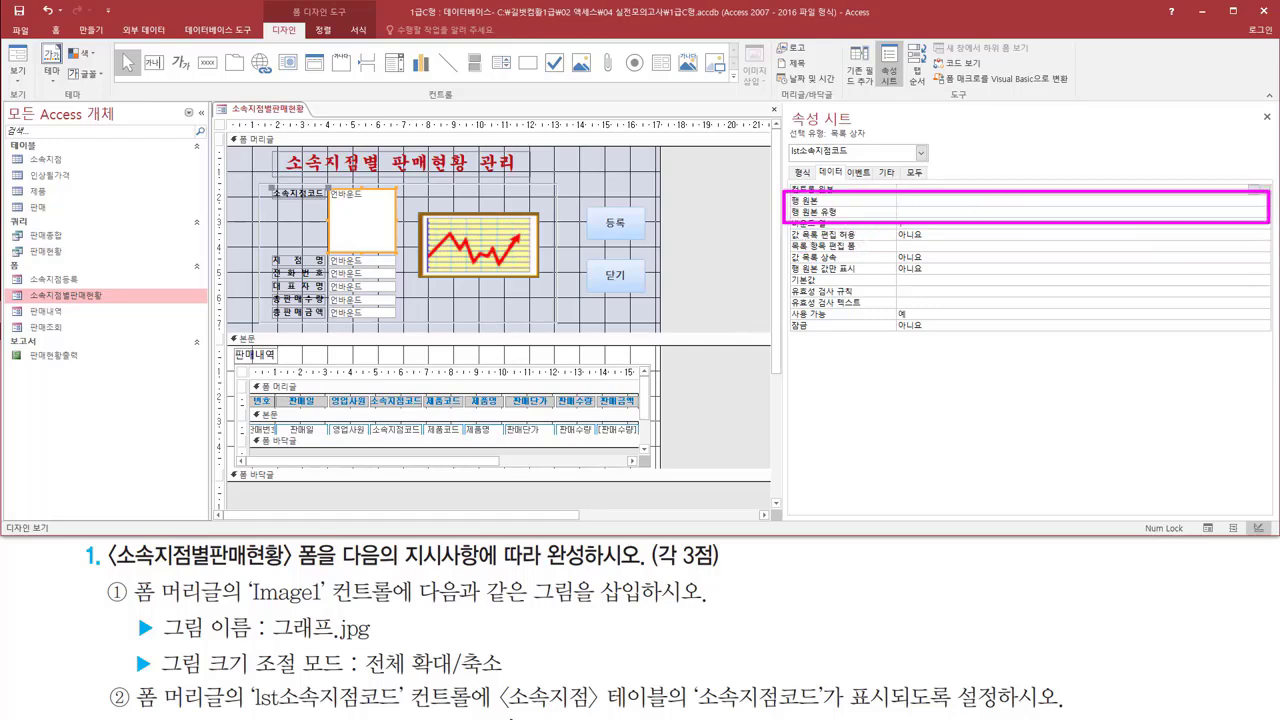
pyautogui.moveTo(497, 680); pyautogui.dragTo(672, 715)
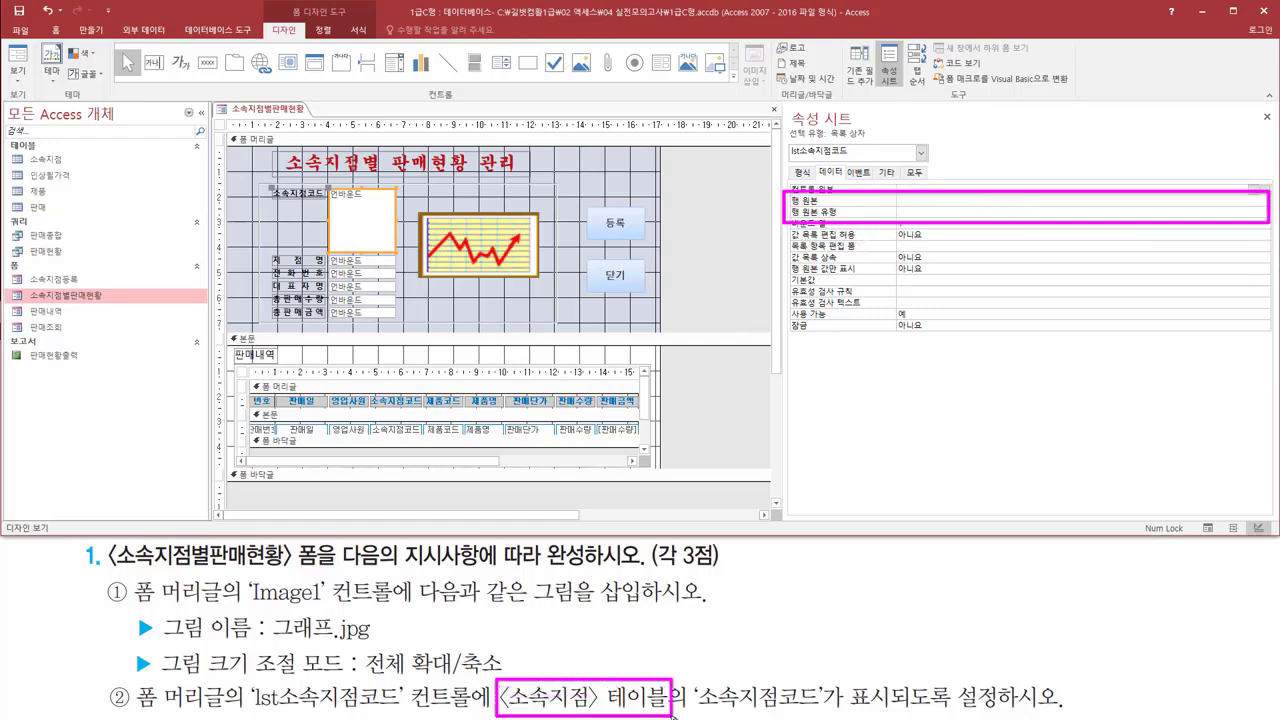
pyautogui.press('Escape')
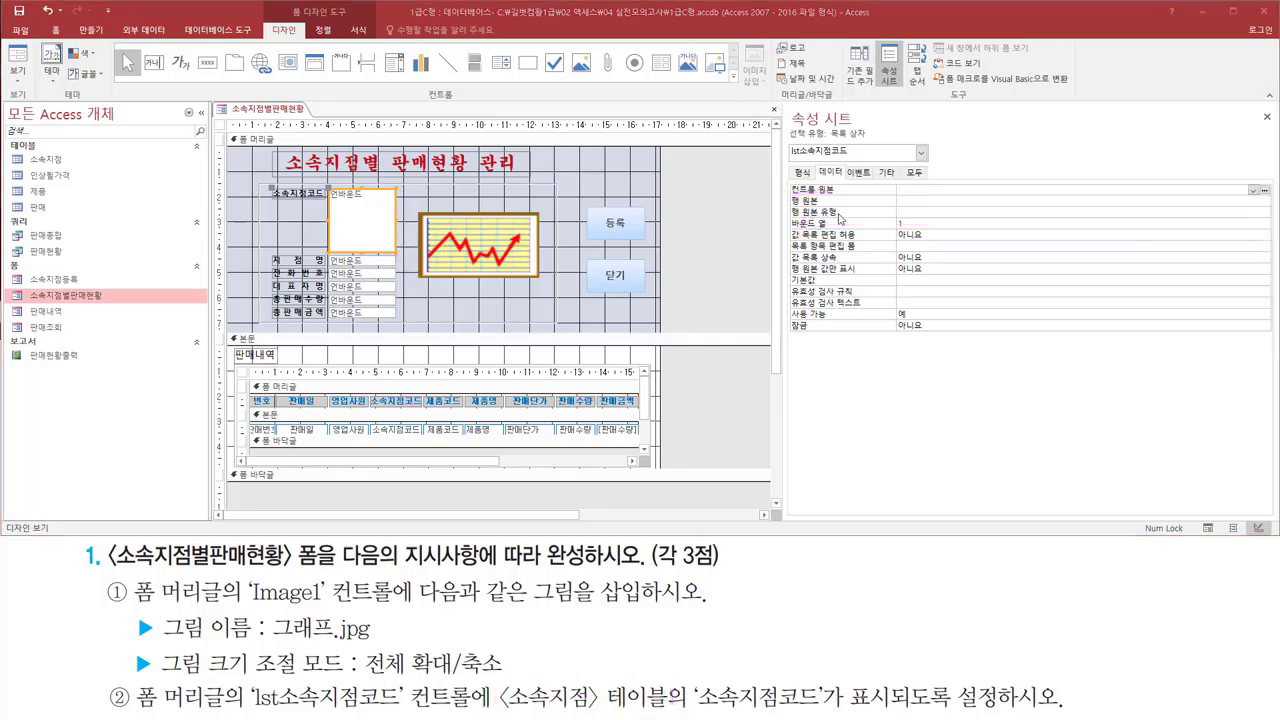
pyautogui.click(1242, 212)
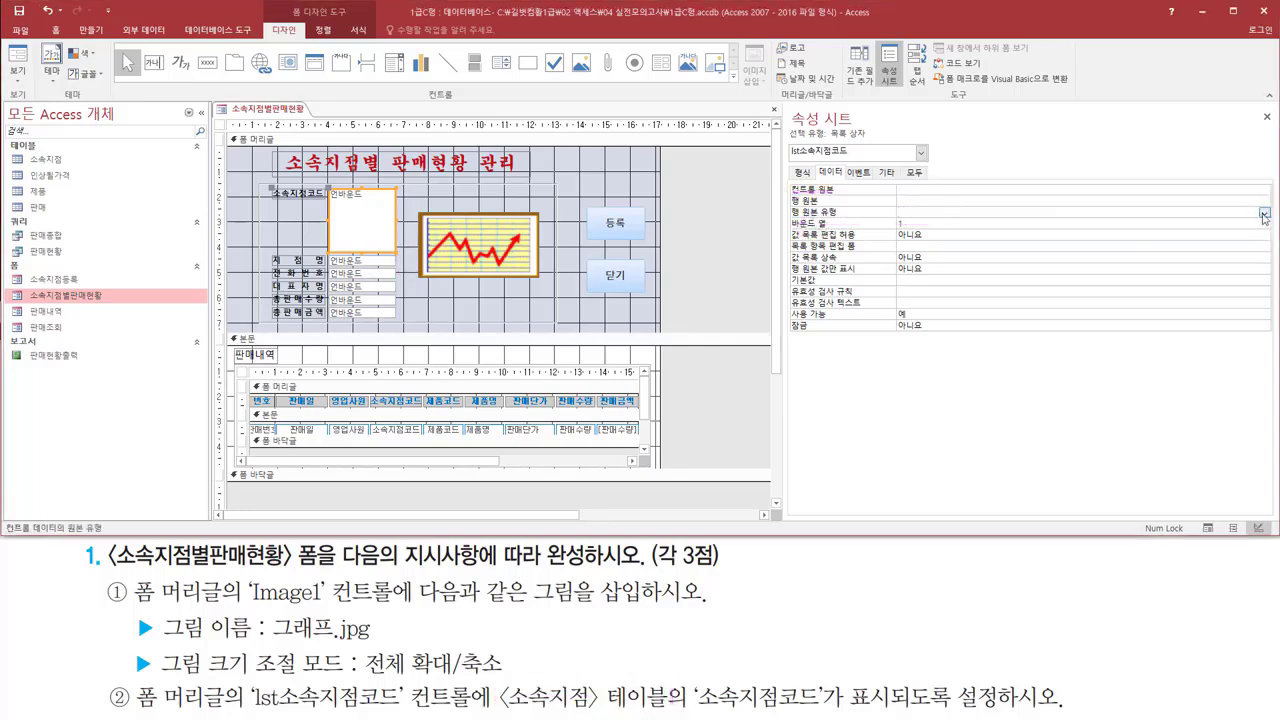
pyautogui.click(1264, 213)
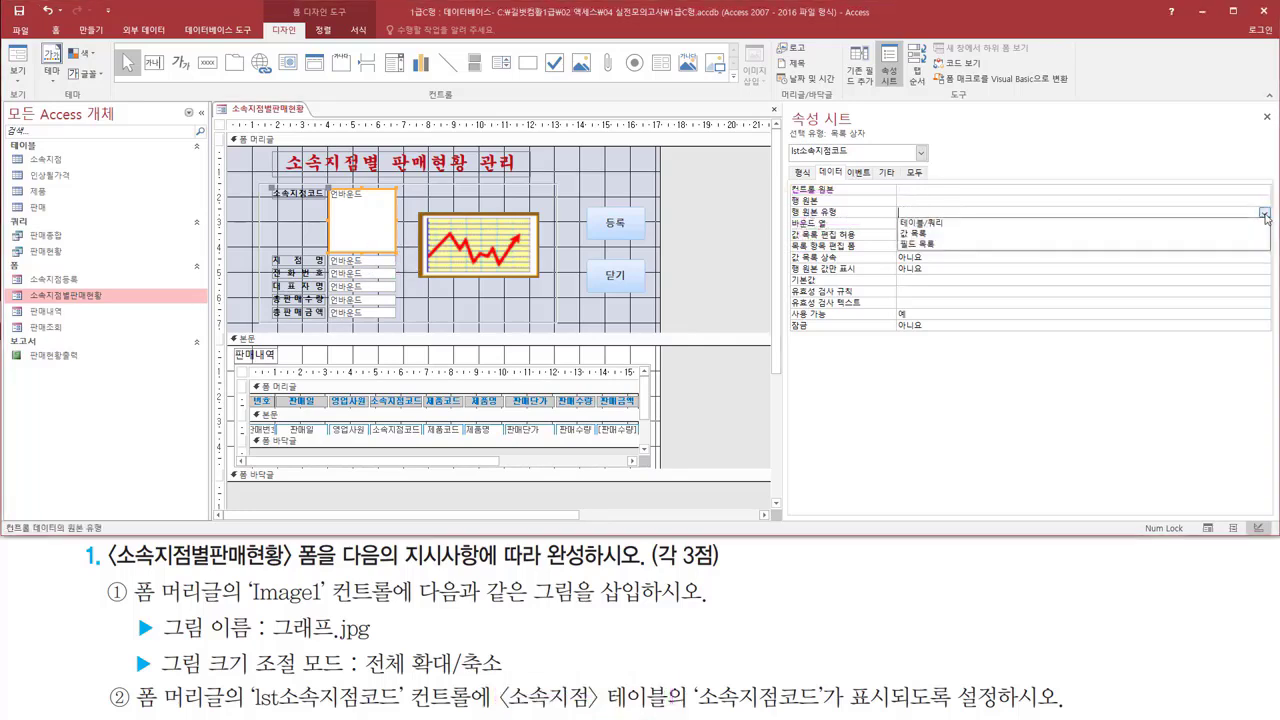
pyautogui.click(942, 224)
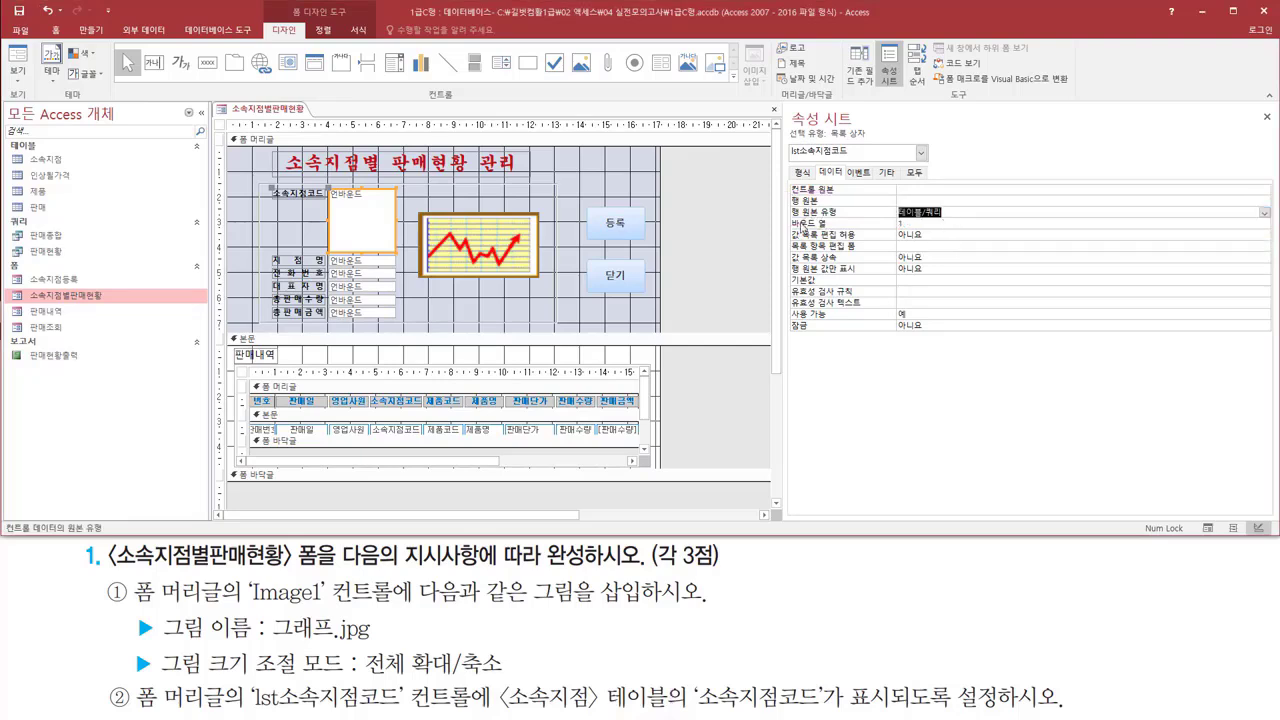
pyautogui.moveTo(787, 202); pyautogui.dragTo(953, 221)
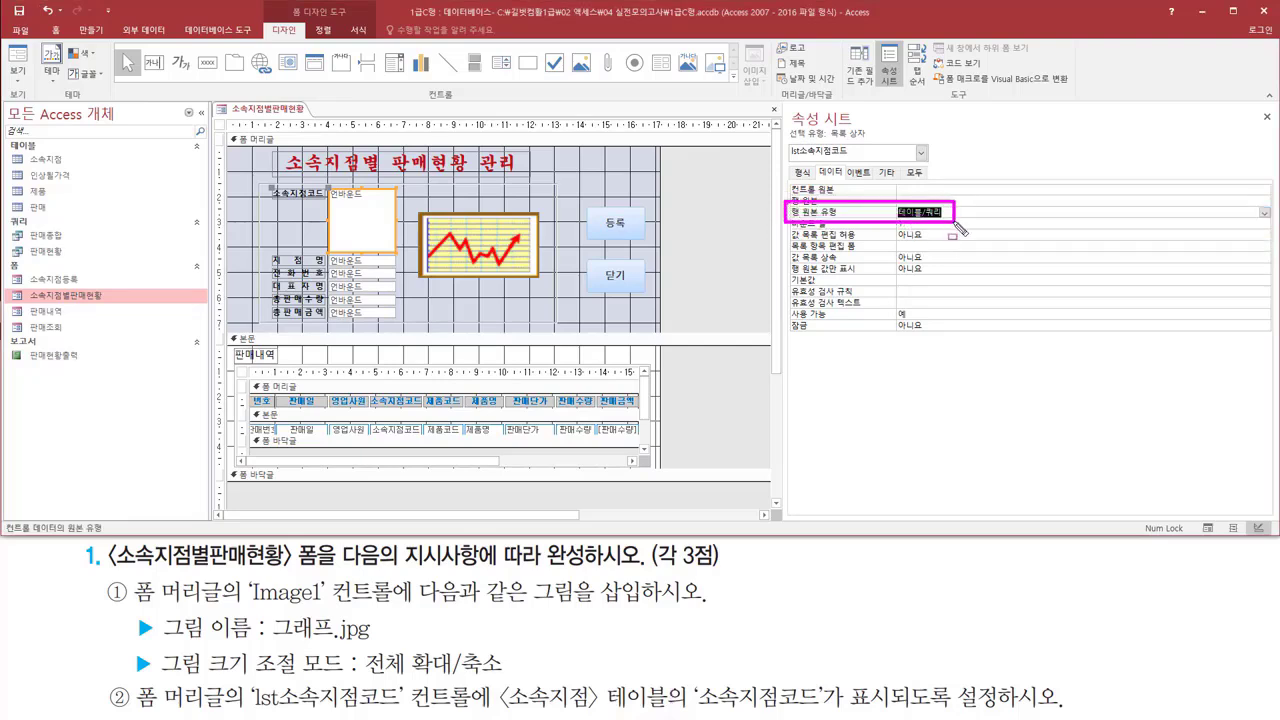
pyautogui.press('Escape')
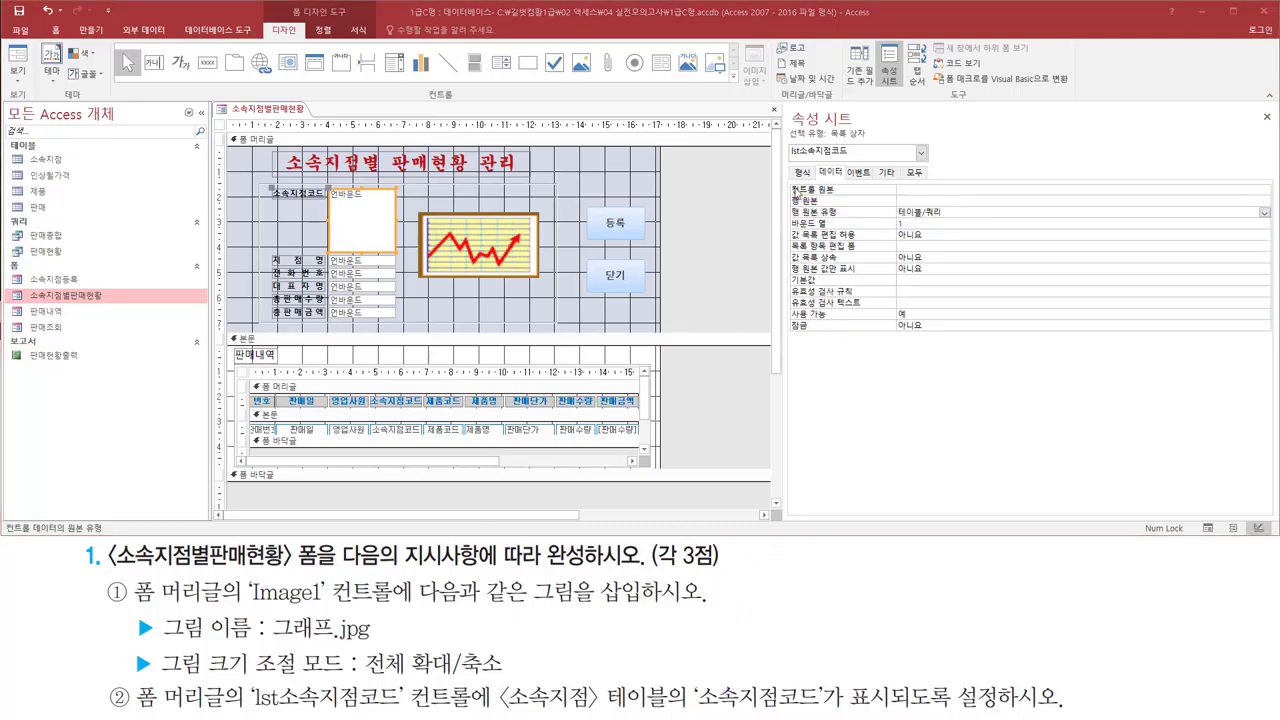
# Open the query builder for the 행 원본 (row source) property of the lst소속지점코드 list box.
pyautogui.moveTo(787, 188); pyautogui.dragTo(824, 209)
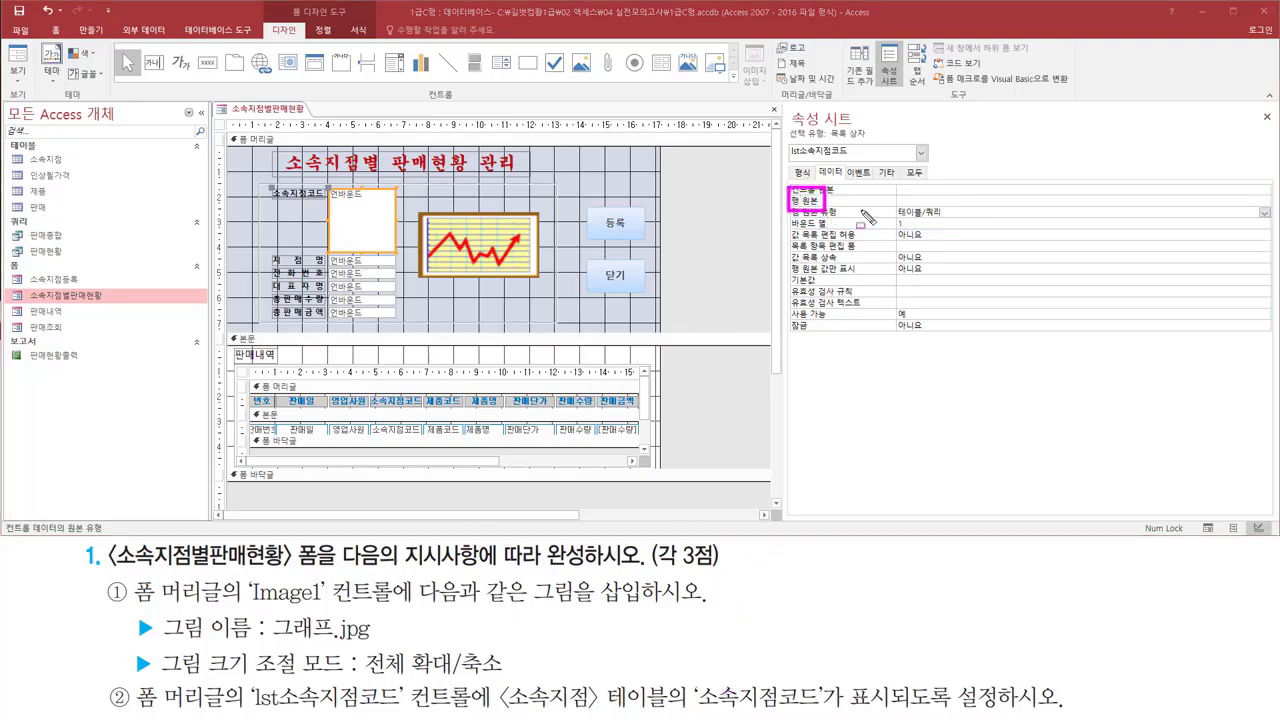
pyautogui.press('Escape')
pyautogui.click(975, 201)
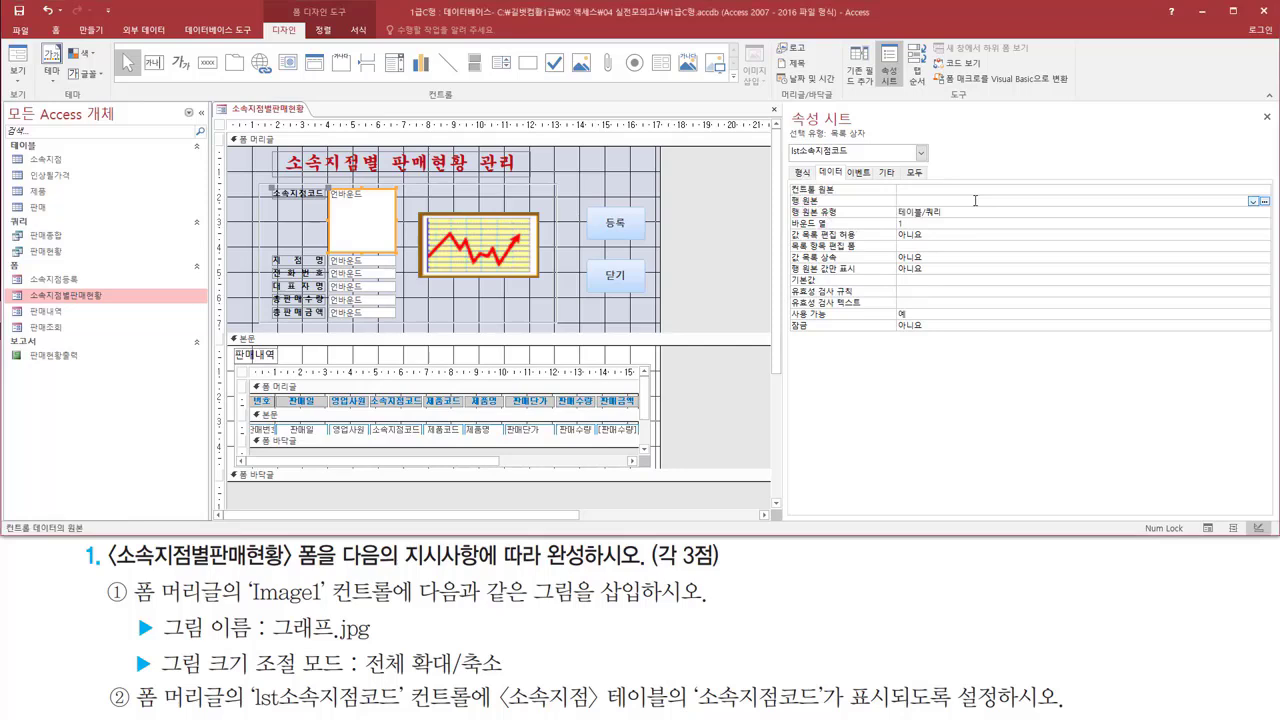
pyautogui.hotkey('ctrl', '2')
pyautogui.moveTo(790, 205); pyautogui.dragTo(1136, 206)
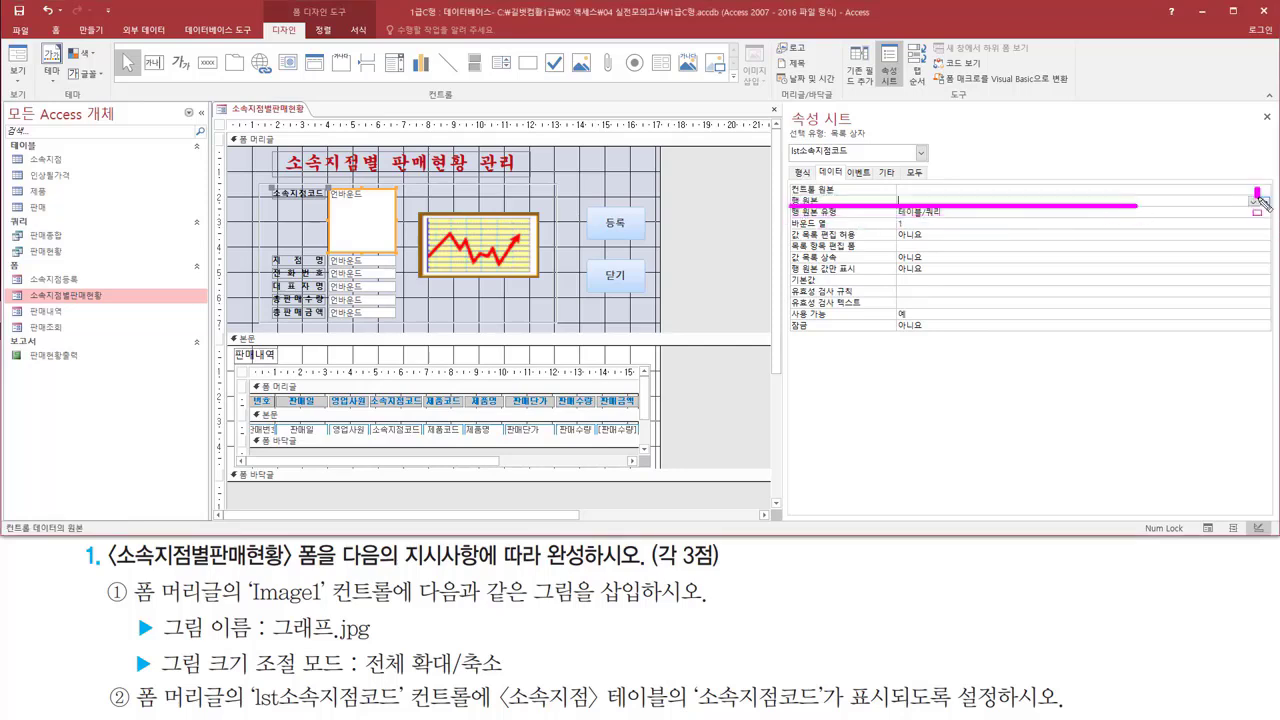
pyautogui.moveTo(1257, 188); pyautogui.dragTo(1274, 216)
pyautogui.press('Escape')
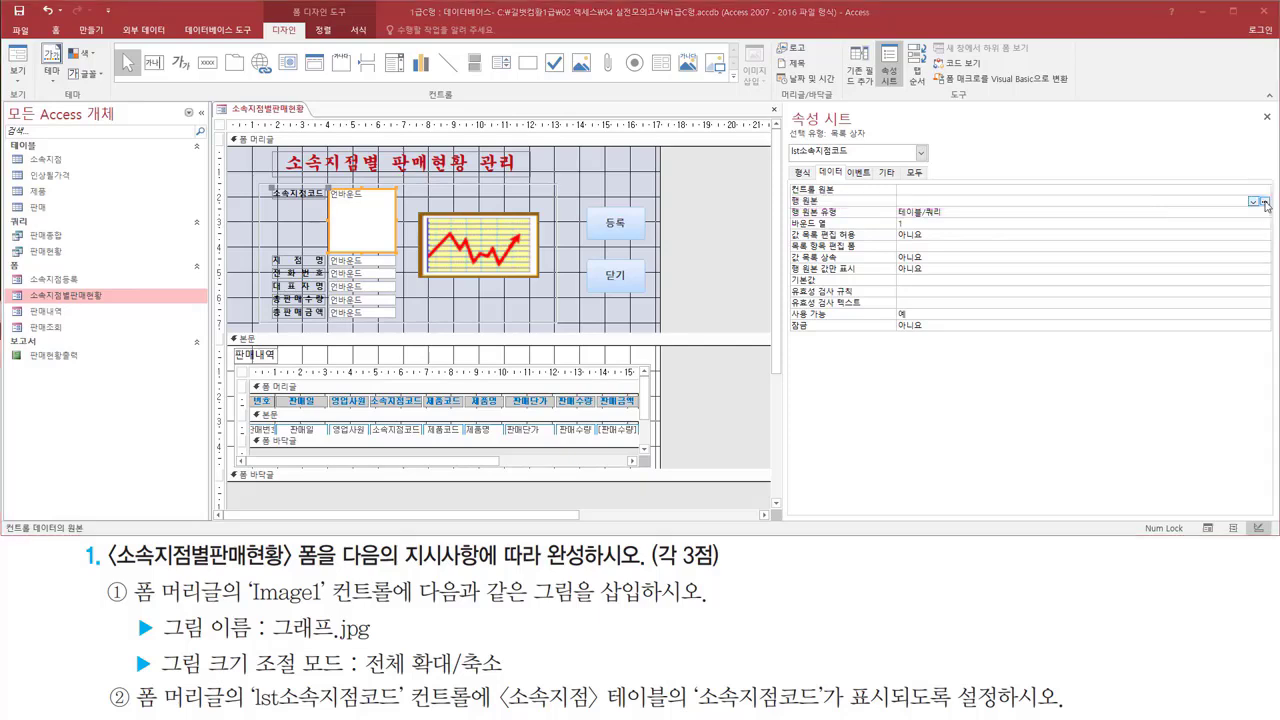
pyautogui.click(1265, 203)
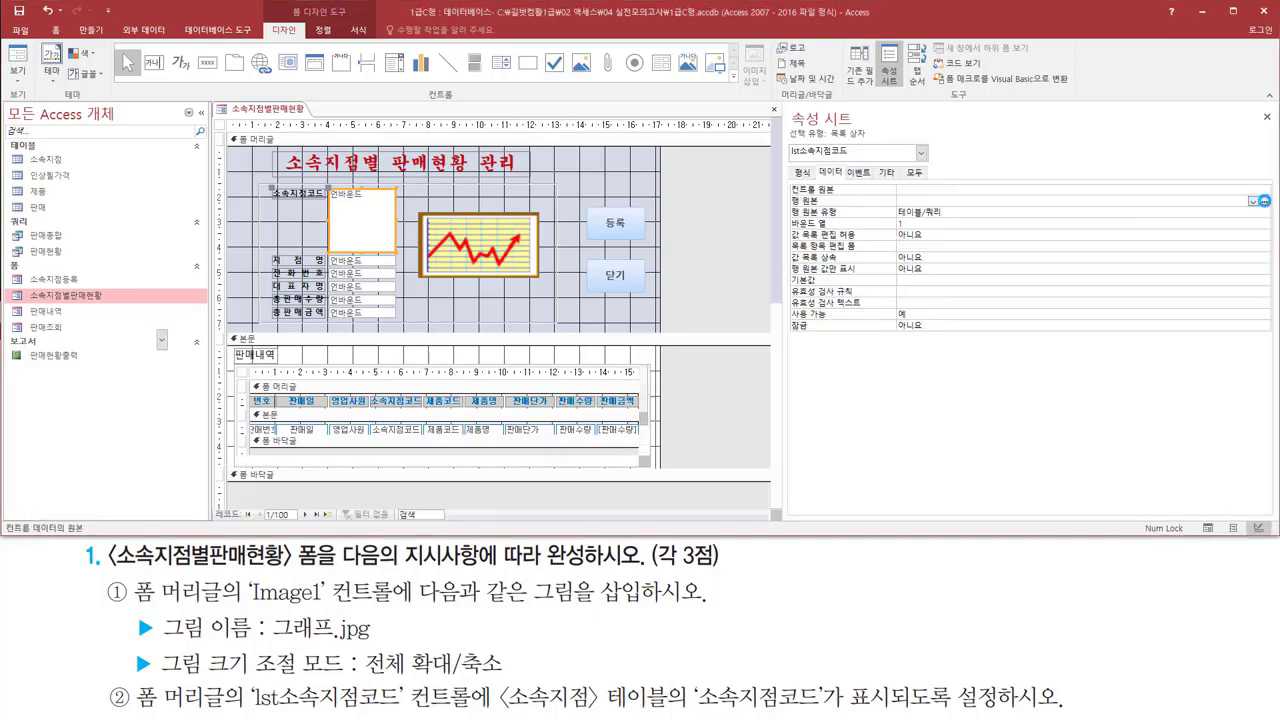
# Add the 소속지점 table to the row source query and close the table selection dialog.
pyautogui.hotkey('ctrl', '2')
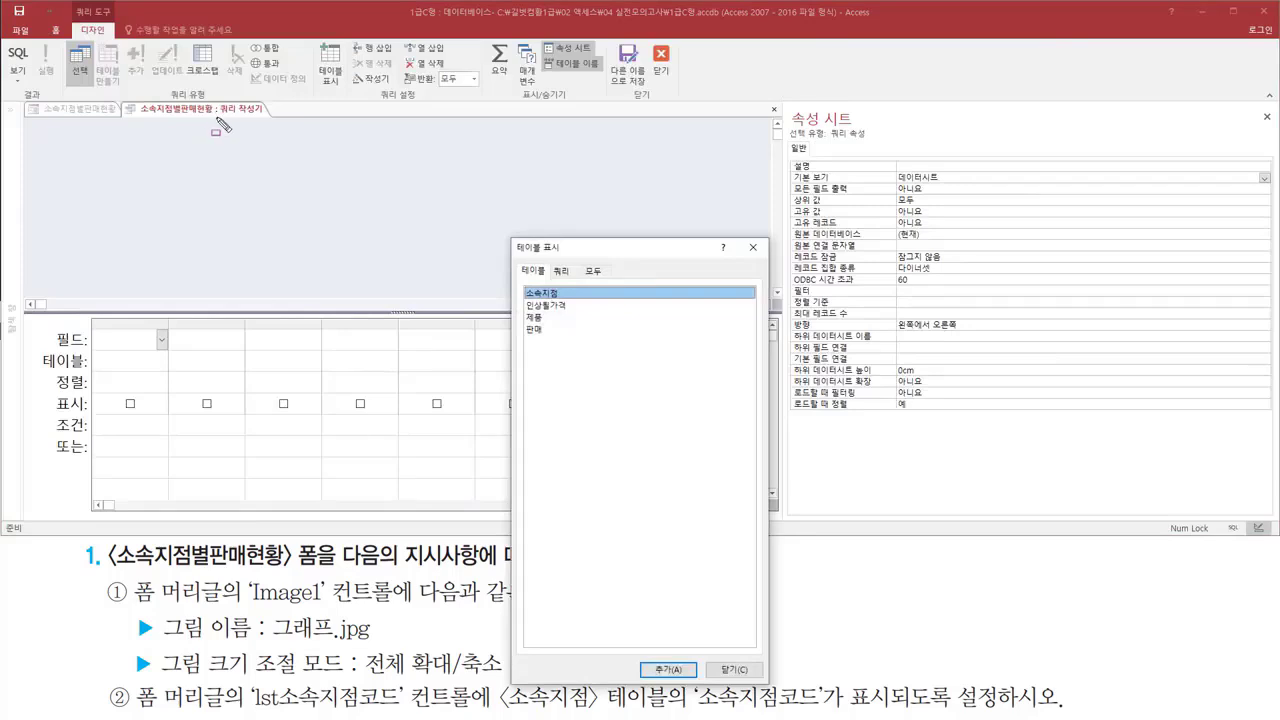
pyautogui.moveTo(217, 117)
pyautogui.mouseDown()
pyautogui.moveTo(270, 117)
pyautogui.moveTo(272, 99)
pyautogui.mouseUp()
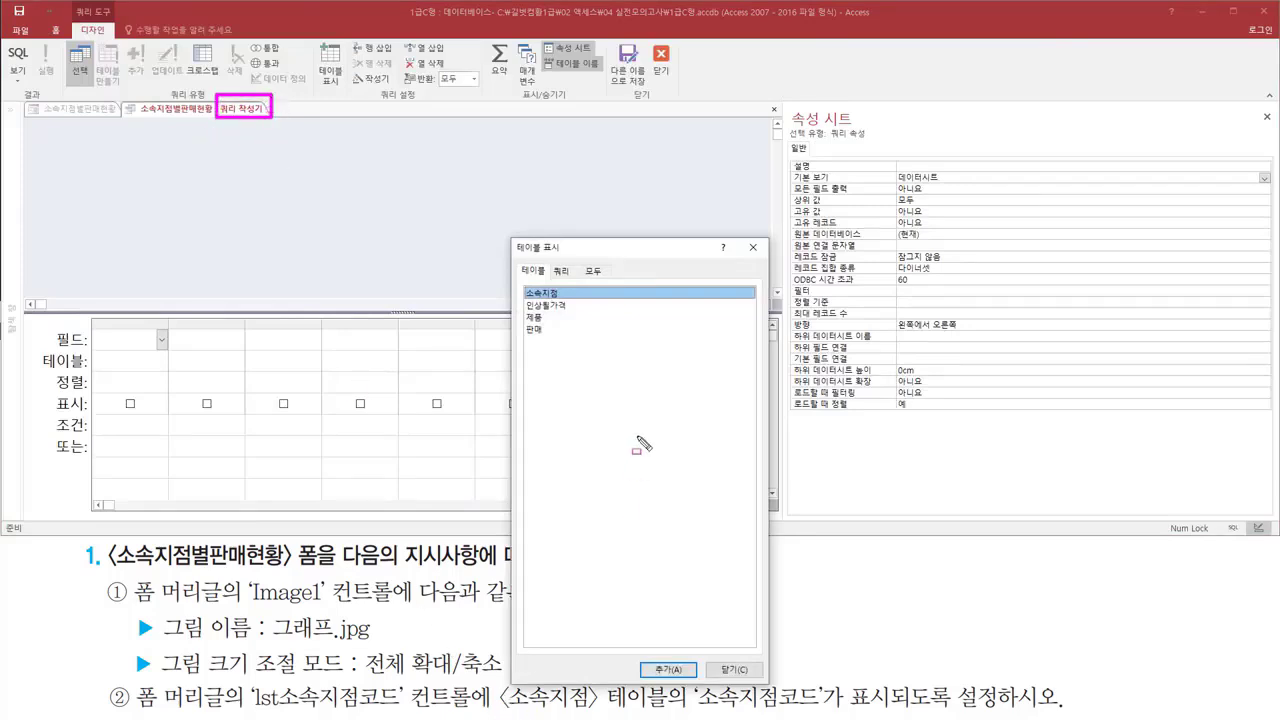
pyautogui.moveTo(494, 678); pyautogui.dragTo(674, 714)
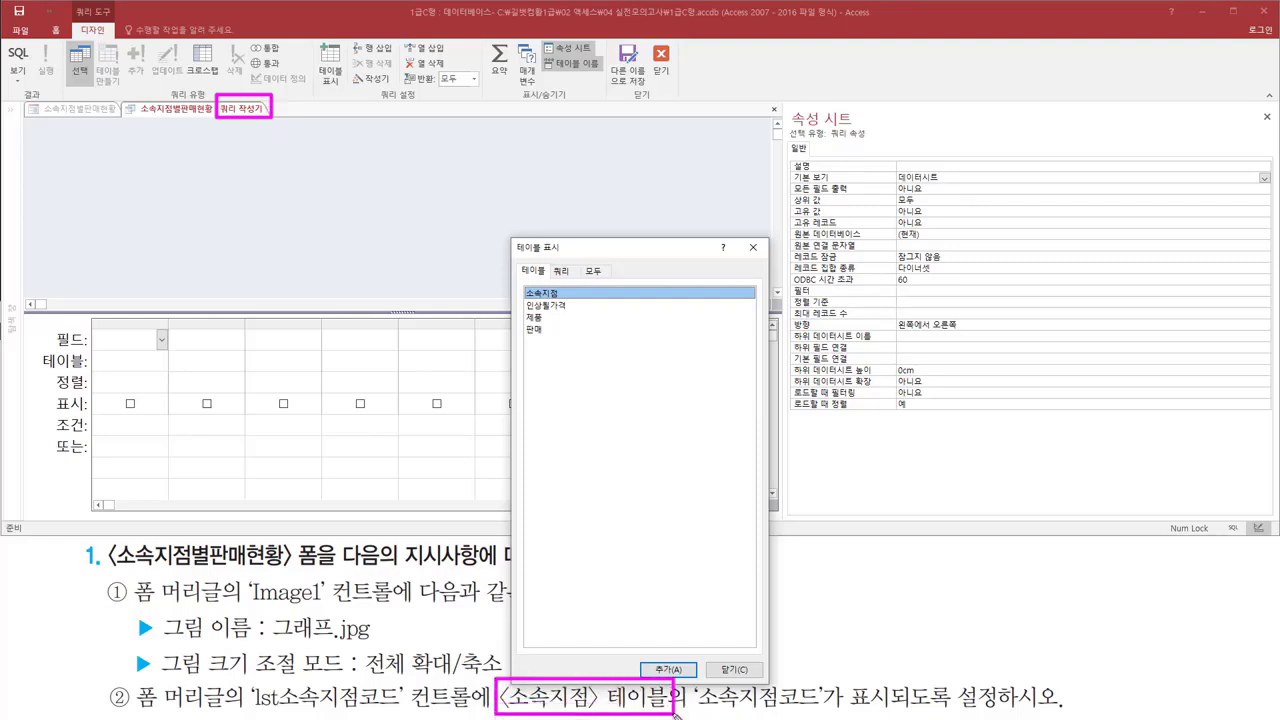
pyautogui.moveTo(518, 256)
pyautogui.mouseDown()
pyautogui.moveTo(556, 270)
pyautogui.moveTo(569, 304)
pyautogui.mouseUp()
pyautogui.press('Escape')
pyautogui.doubleClick(553, 297)
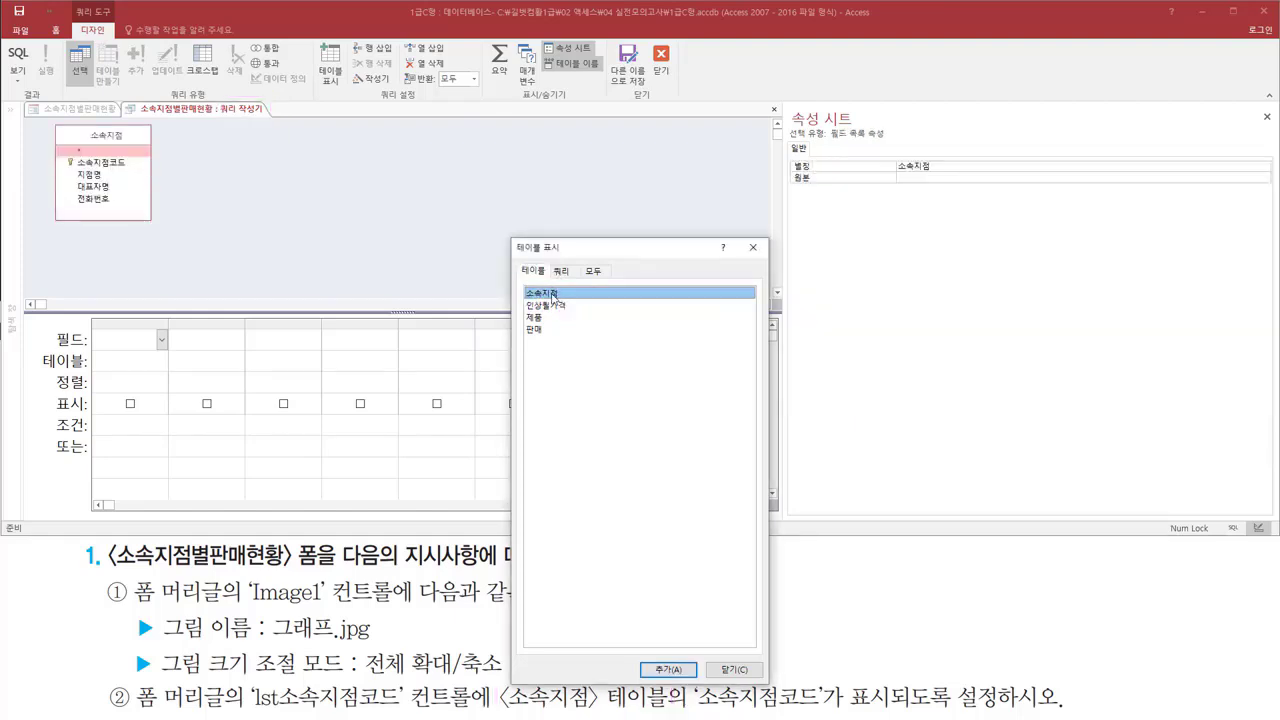
pyautogui.moveTo(50, 118)
pyautogui.mouseDown()
pyautogui.moveTo(70, 205)
pyautogui.moveTo(160, 238)
pyautogui.mouseUp()
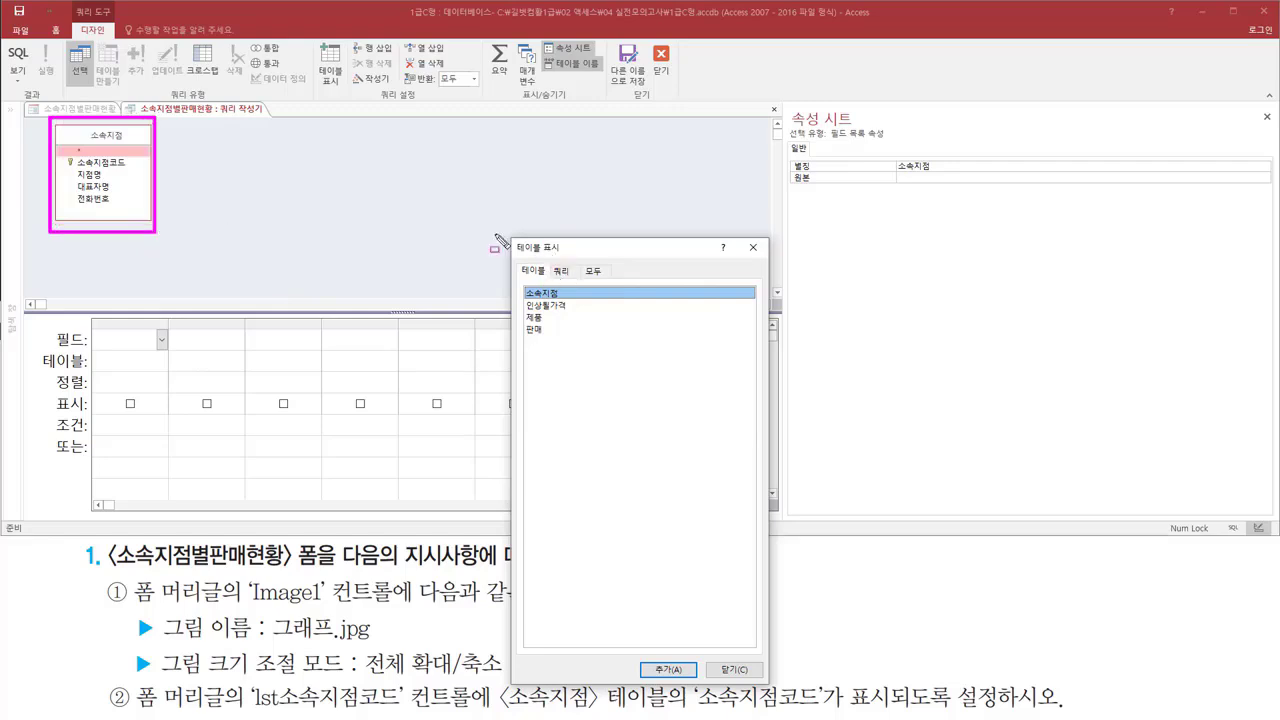
pyautogui.moveTo(738, 237); pyautogui.dragTo(773, 269)
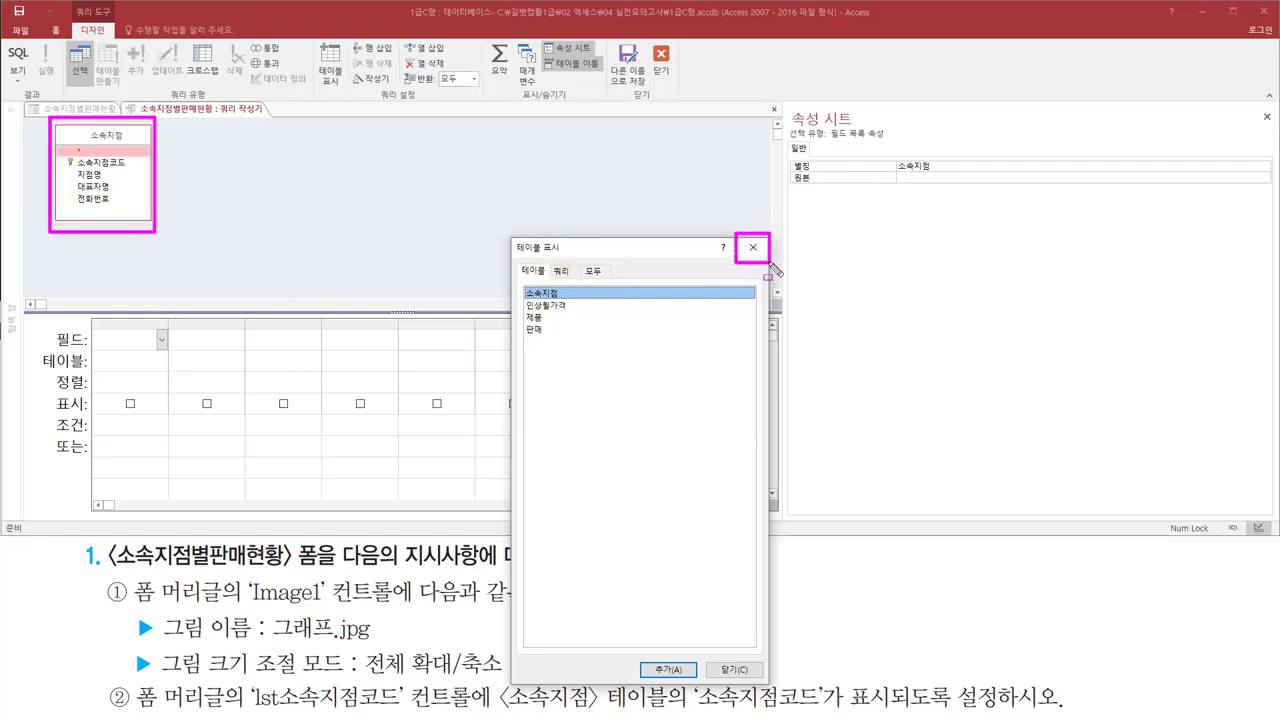
pyautogui.press('Escape')
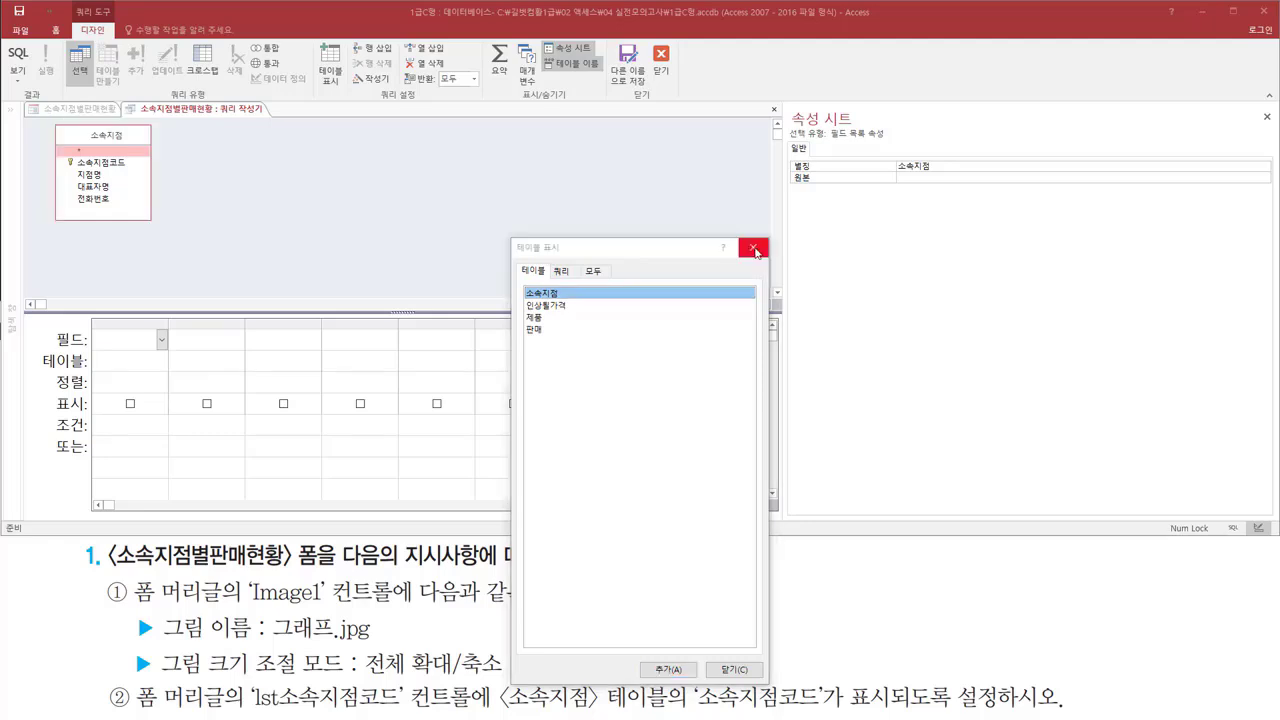
pyautogui.click(754, 248)
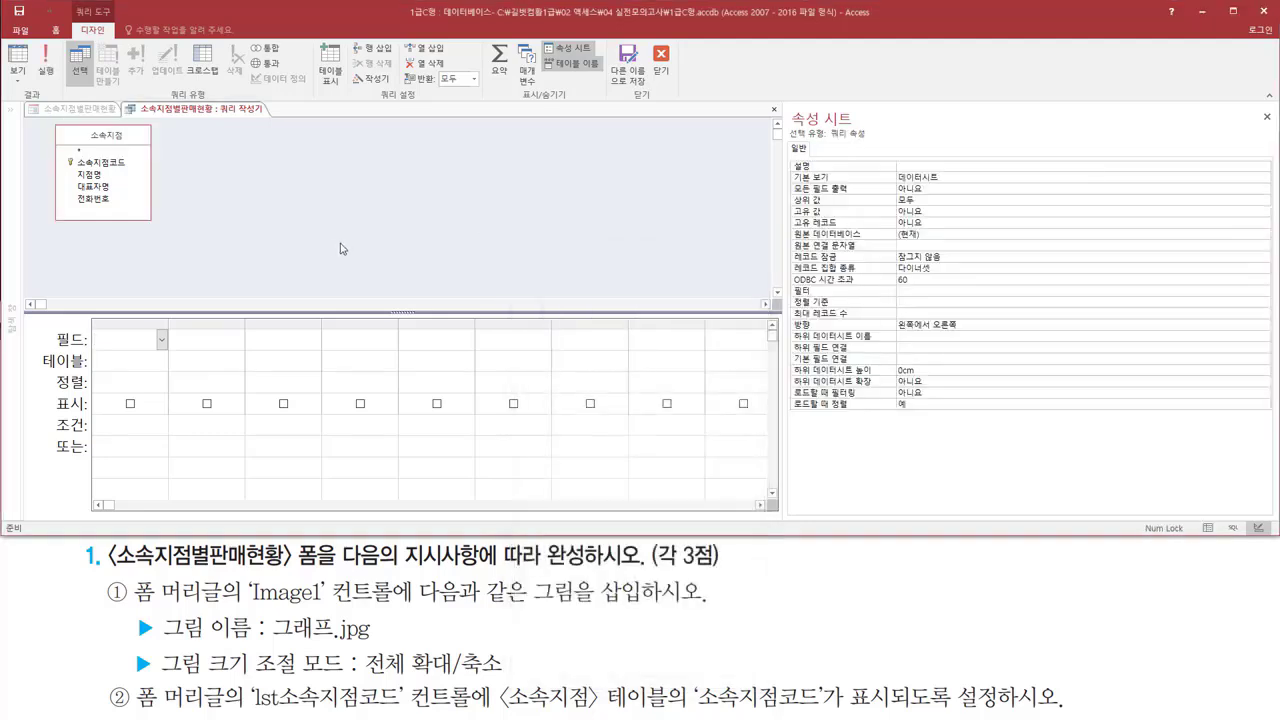
pyautogui.moveTo(57, 120)
pyautogui.mouseDown()
pyautogui.moveTo(145, 245)
pyautogui.moveTo(154, 230)
pyautogui.mouseUp()
pyautogui.moveTo(70, 156); pyautogui.dragTo(134, 171)
pyautogui.press('Escape')
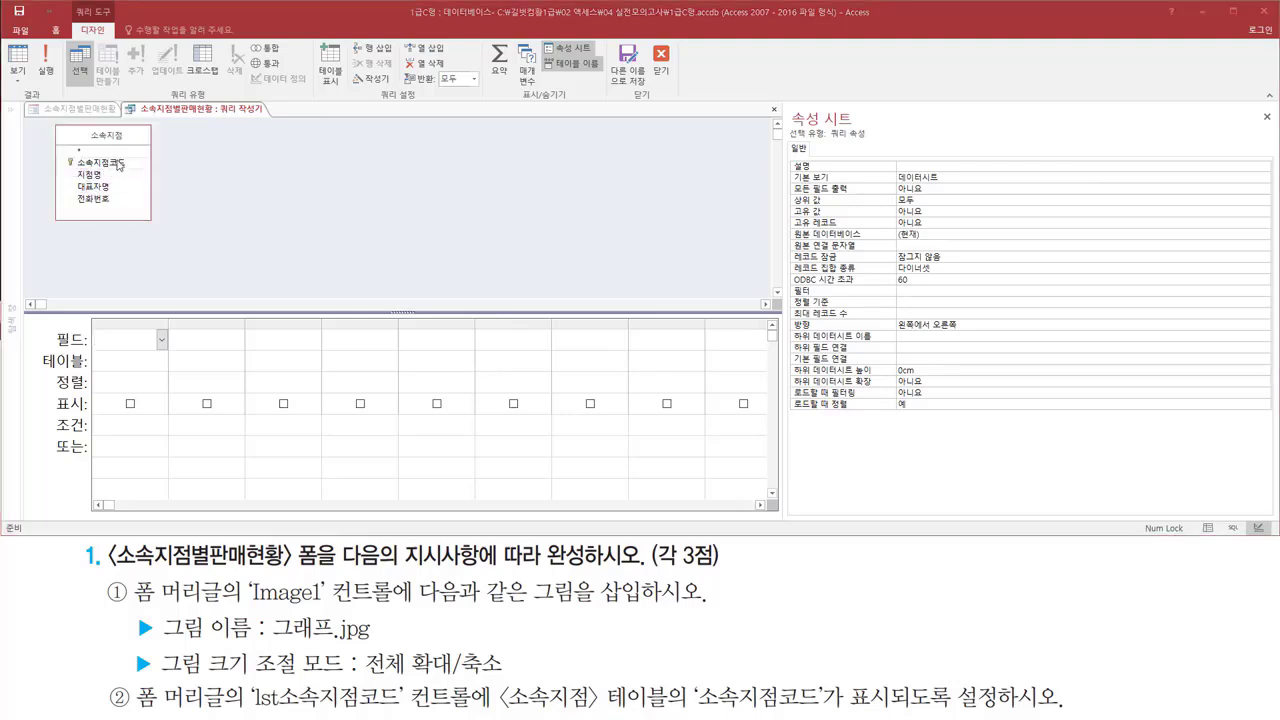
# Add the 소속지점코드 field of the 소속지점 table to the first column of the row source query.
pyautogui.click(112, 162)
pyautogui.doubleClick(115, 163)
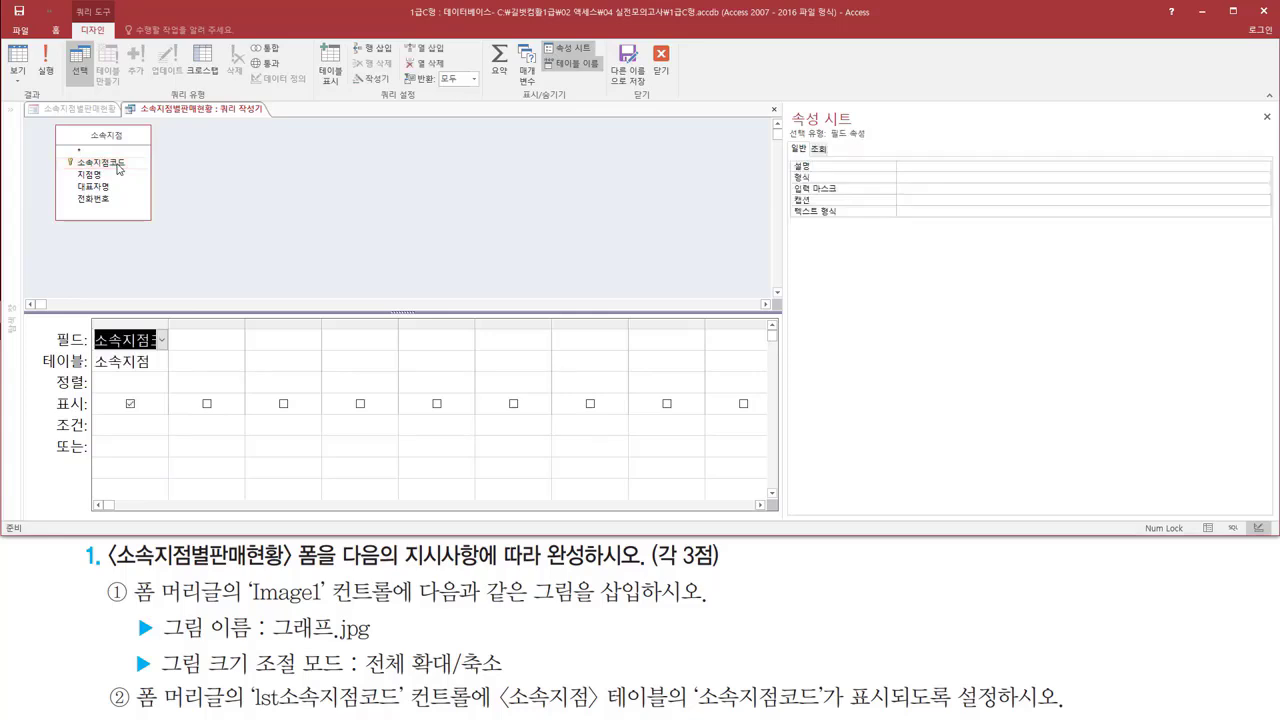
pyautogui.moveTo(86, 314); pyautogui.dragTo(173, 386)
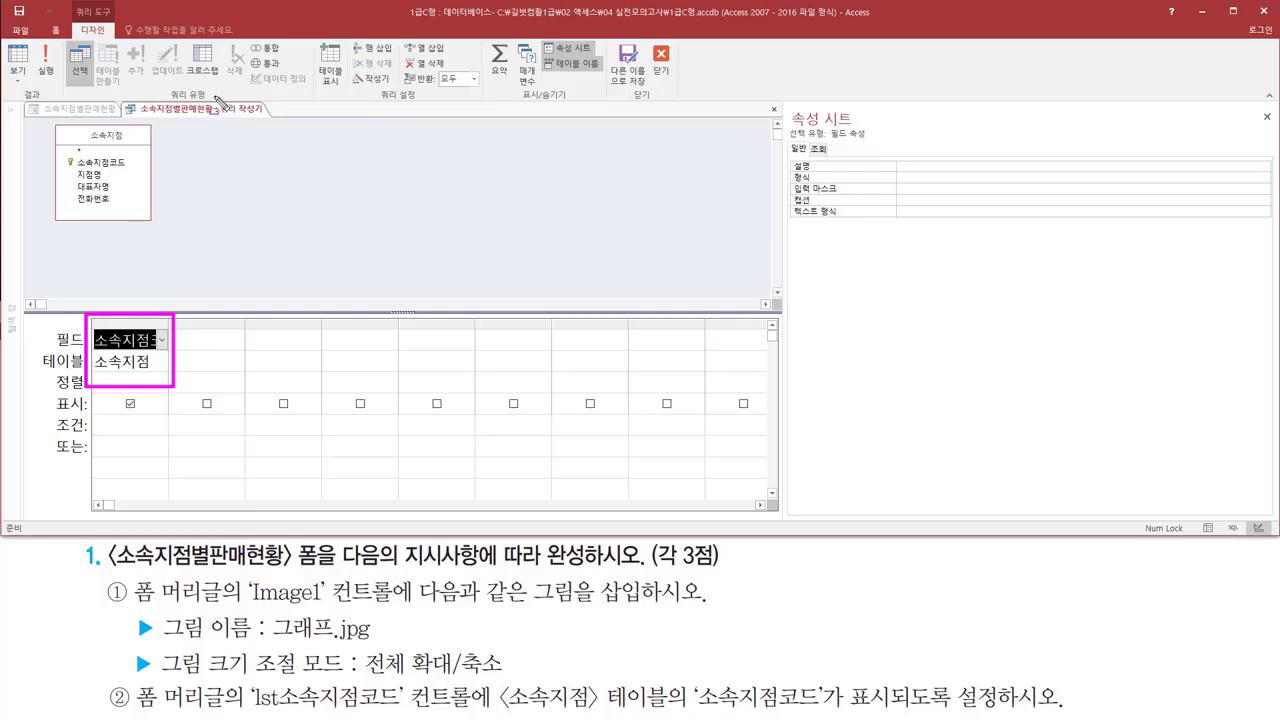
pyautogui.moveTo(213, 98); pyautogui.dragTo(273, 125)
pyautogui.moveTo(646, 38); pyautogui.dragTo(682, 90)
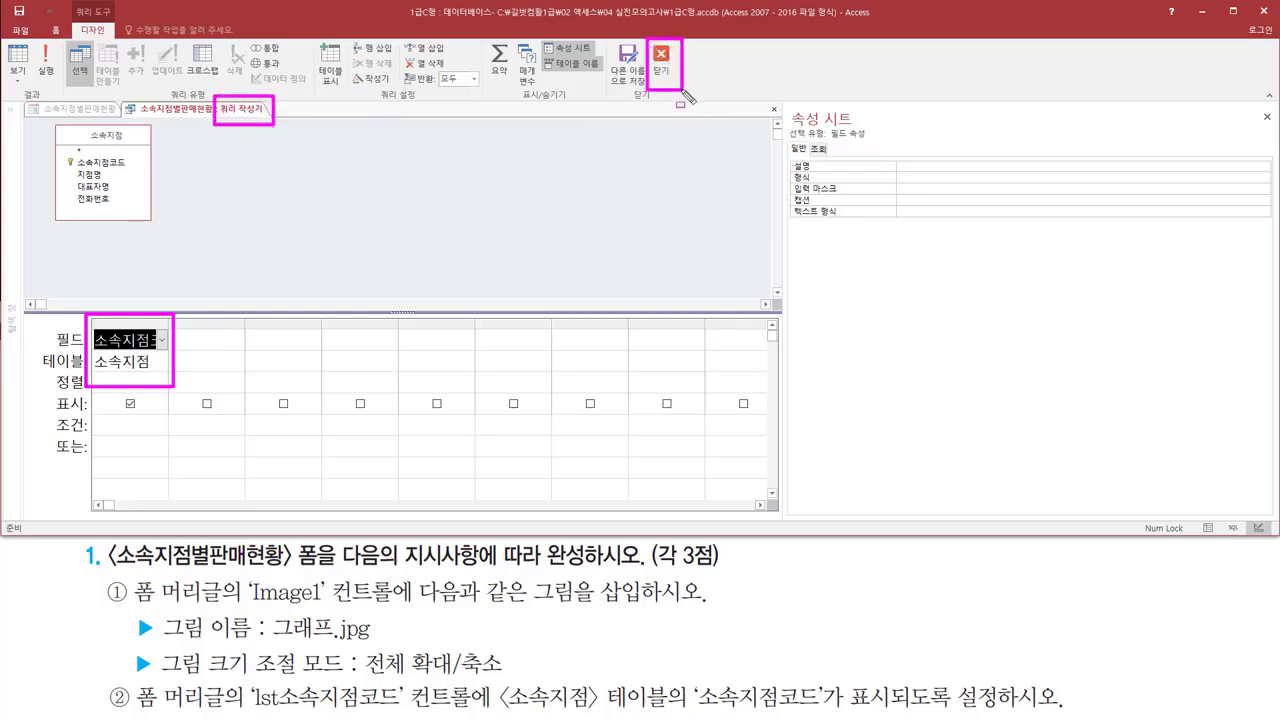
pyautogui.press('Escape')
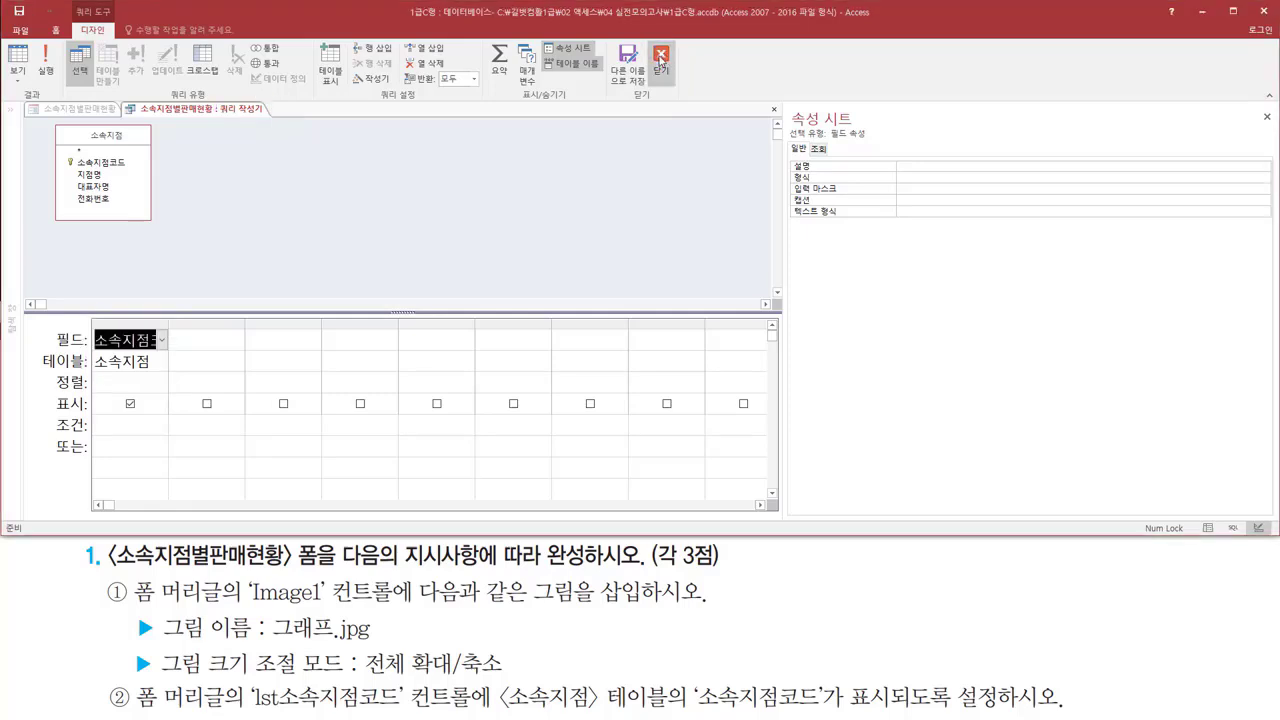
# Close the query builder and save the SQL statement to the list box's 행 원본 (row source) property.
pyautogui.click(660, 62)
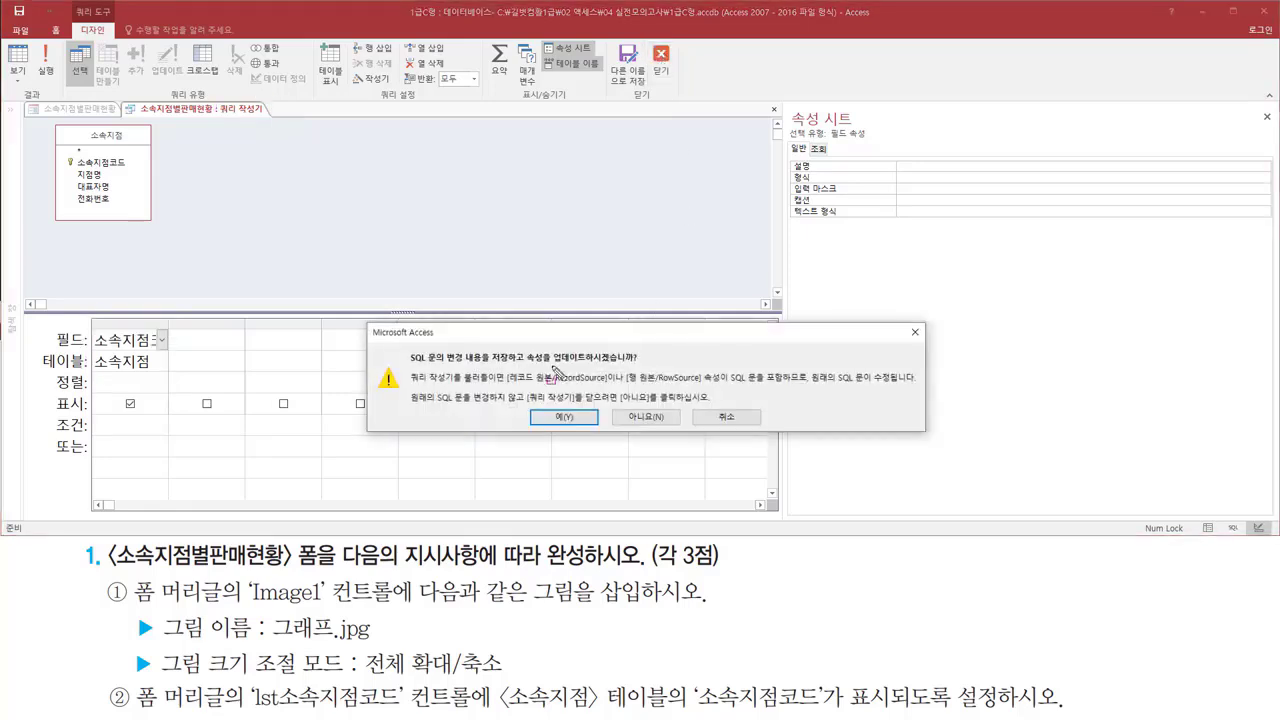
pyautogui.moveTo(551, 366); pyautogui.dragTo(650, 367)
pyautogui.moveTo(531, 406); pyautogui.dragTo(598, 429)
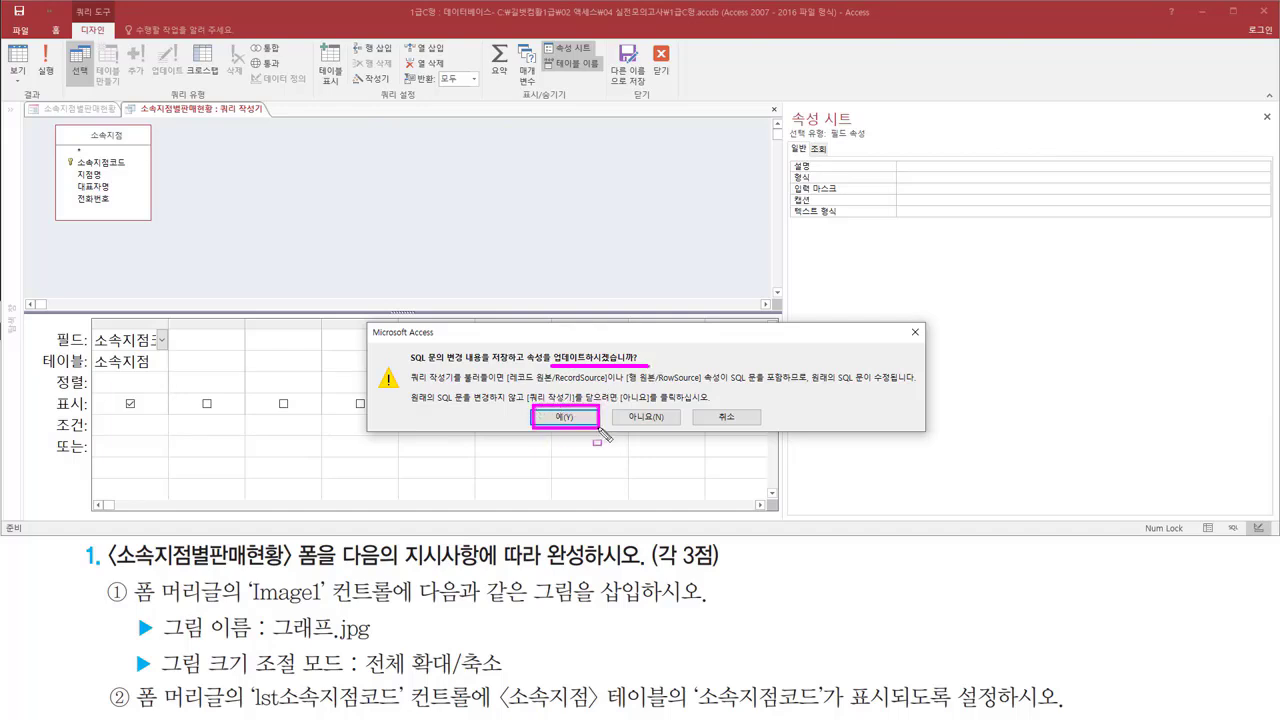
pyautogui.press('Escape')
pyautogui.click(565, 417)
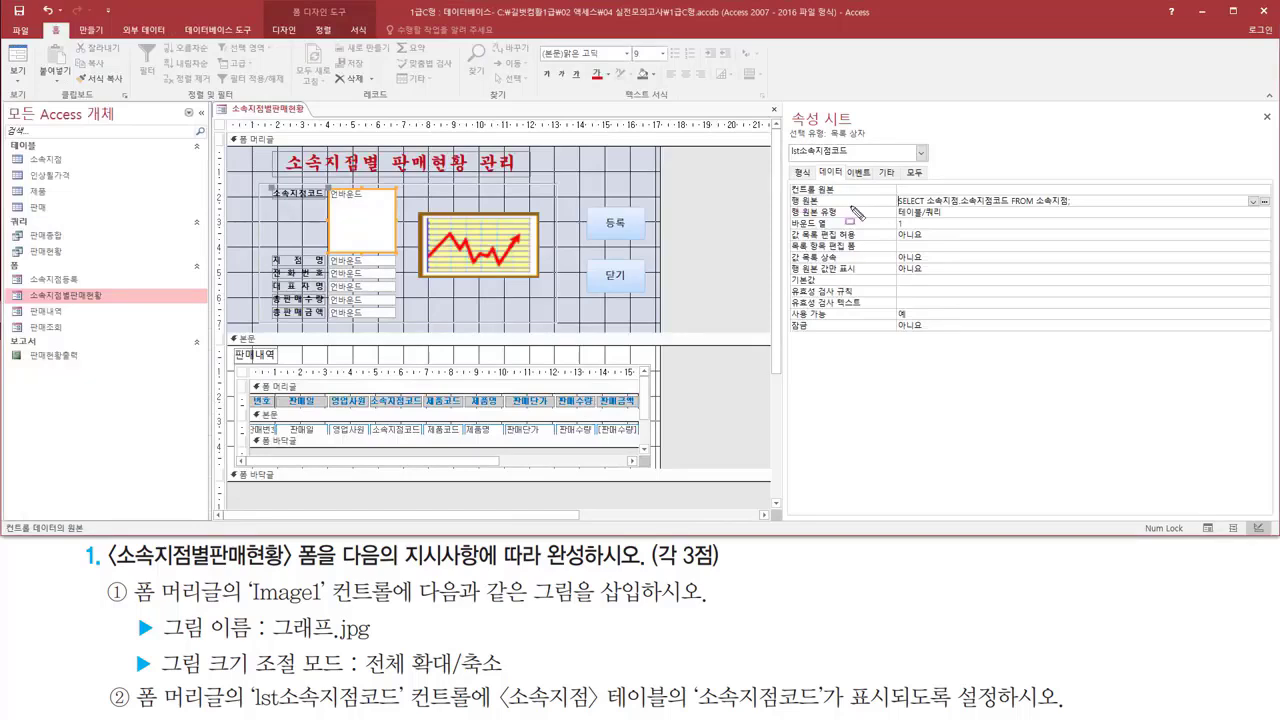
pyautogui.moveTo(899, 210); pyautogui.dragTo(1083, 211)
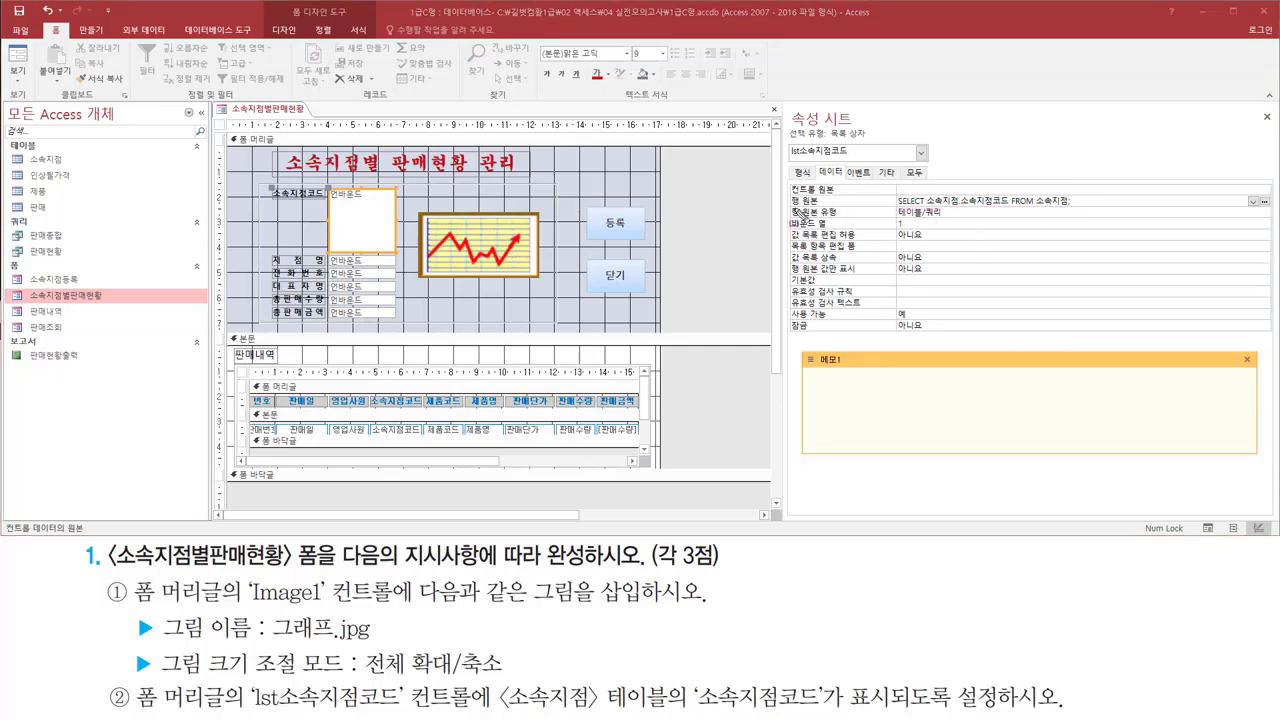
pyautogui.moveTo(790, 212); pyautogui.dragTo(1119, 210)
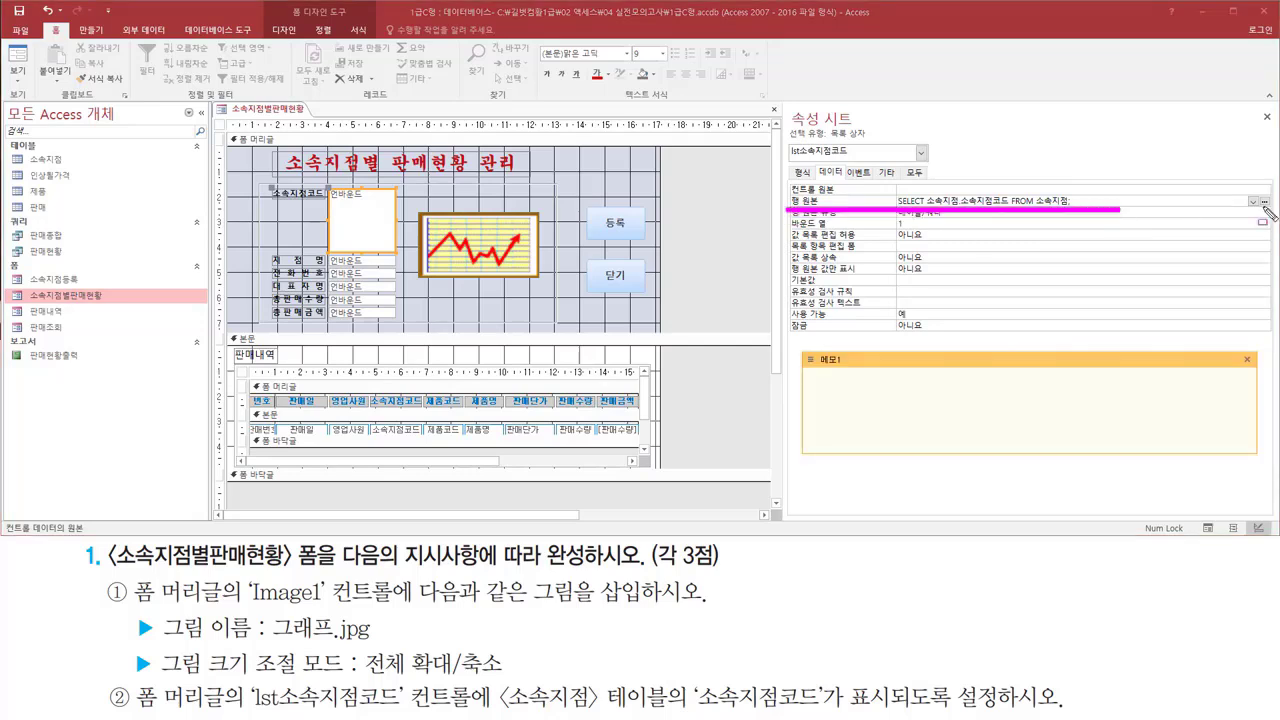
pyautogui.moveTo(1258, 187); pyautogui.dragTo(1276, 212)
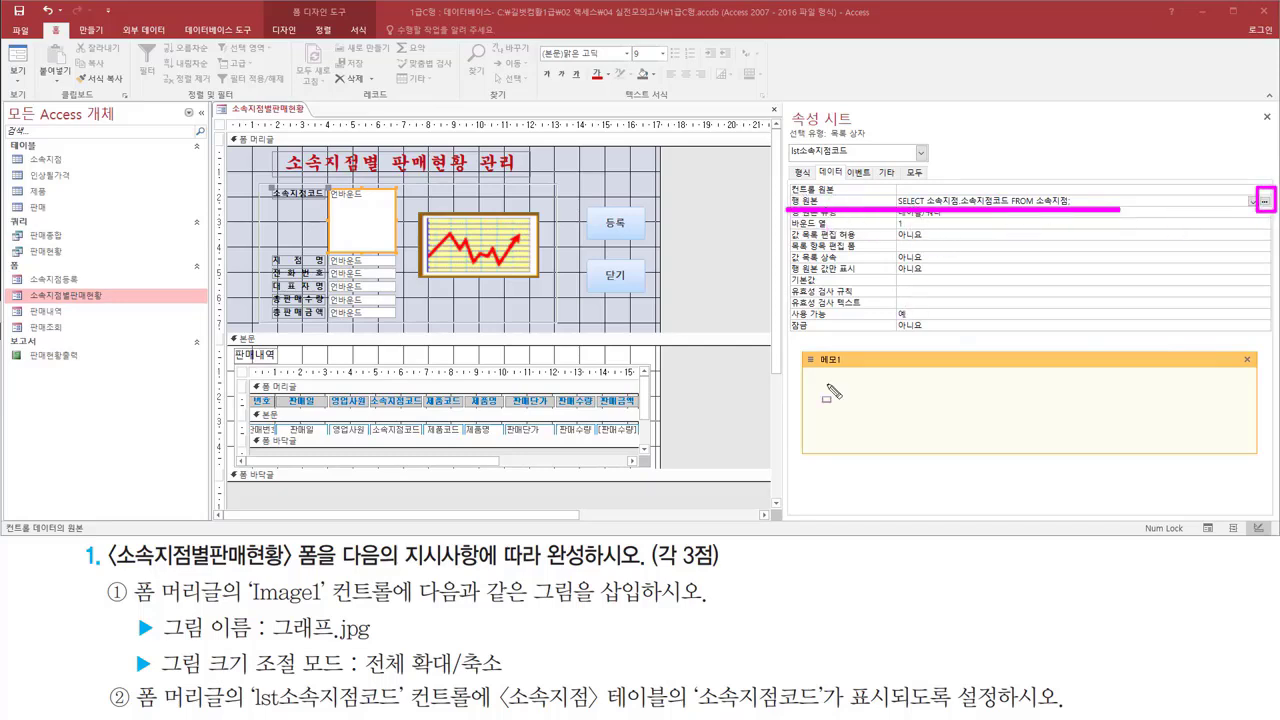
# Write the statement "select 소속지점코드 from 소속지점;" in the memo note and dismiss the note.
pyautogui.click(866, 385)
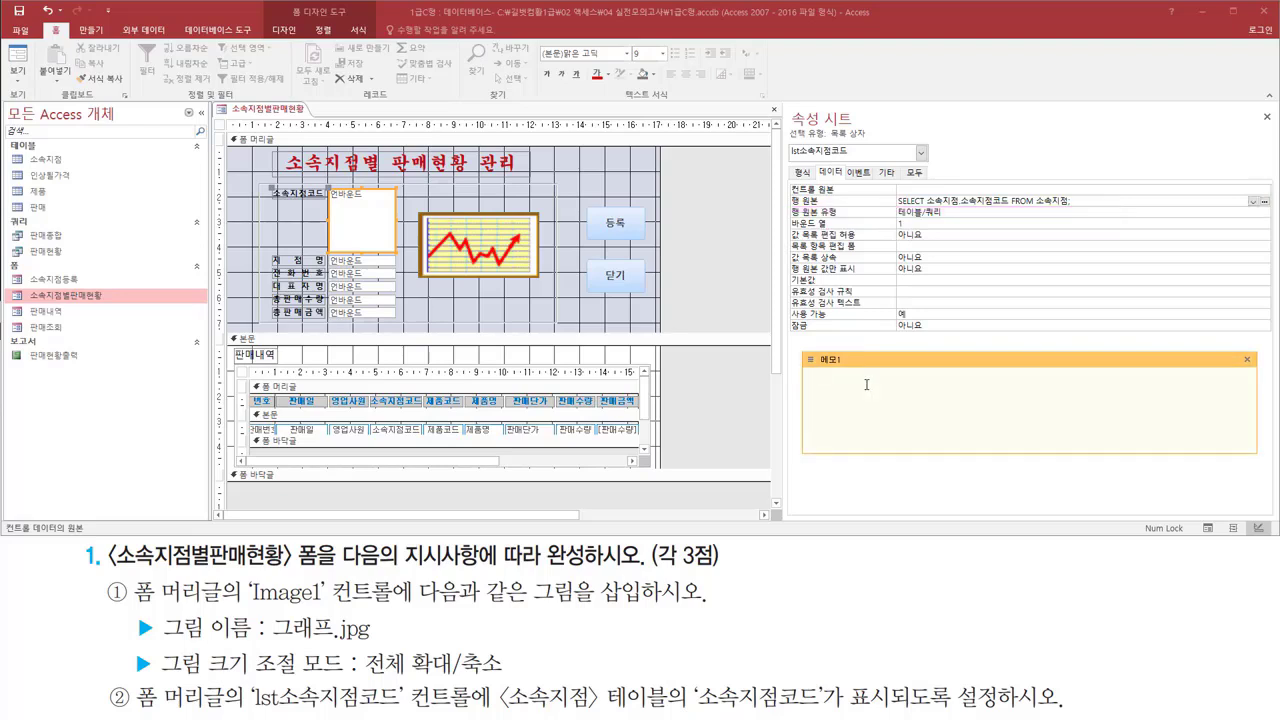
pyautogui.write('ㄴㄷ')
pyautogui.press('BackSpace')
pyautogui.press('BackSpace')
pyautogui.press('Hangul')
pyautogui.write('select')
pyautogui.press('Hangul')
pyautogui.write('소속지저')
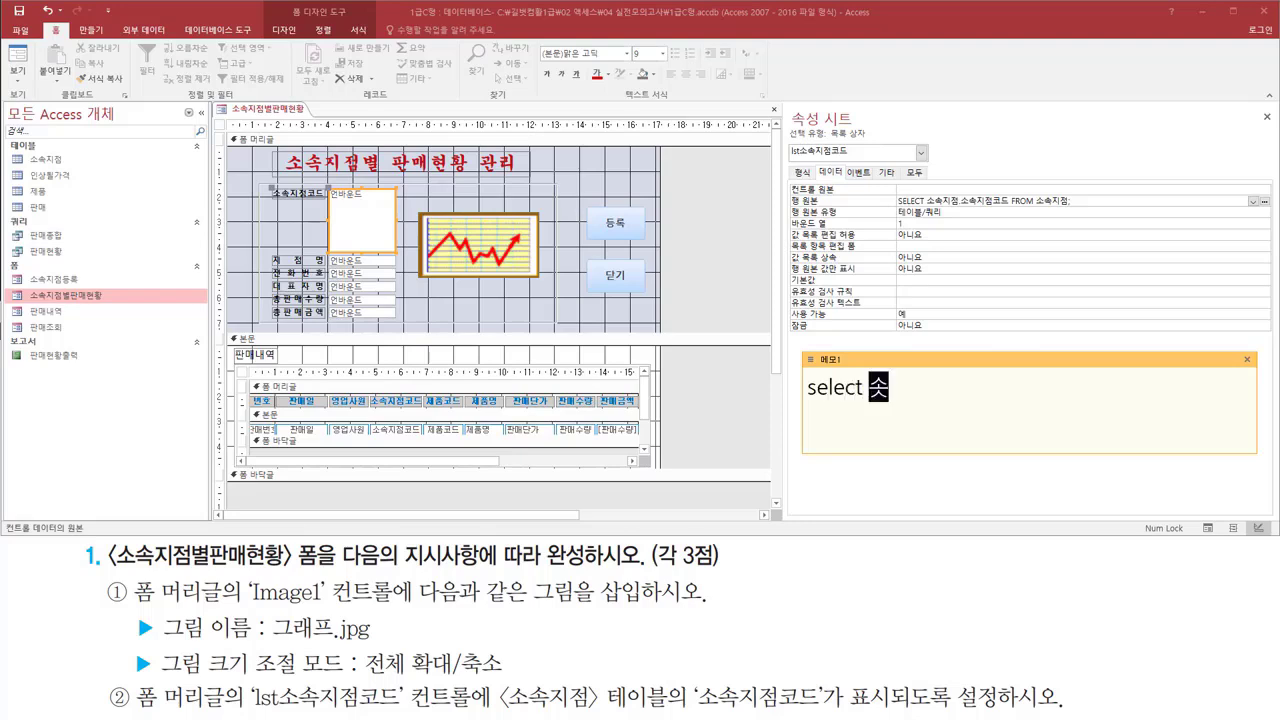
pyautogui.write('ㅁ코드')
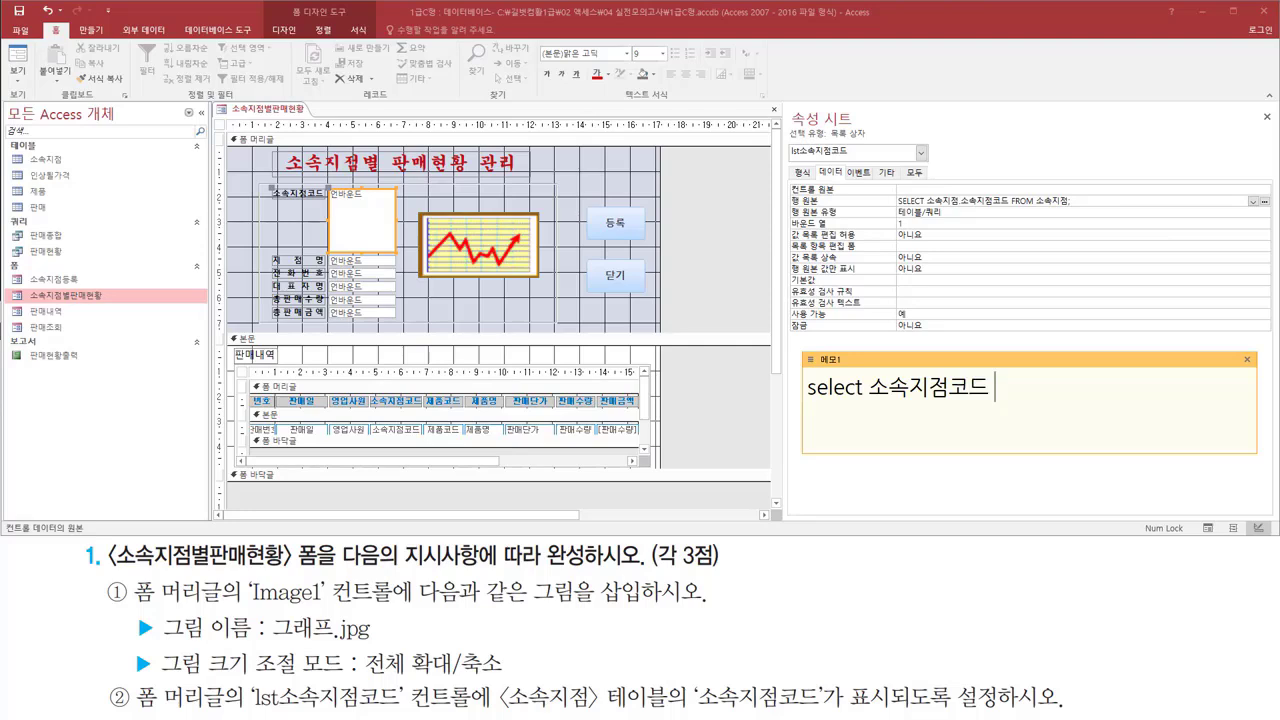
pyautogui.press('Hangul')
pyautogui.write('from th')
pyautogui.press('BackSpace')
pyautogui.press('BackSpace')
pyautogui.press('Hangul')
pyautogui.write('ㅅ')
pyautogui.write('속지점')
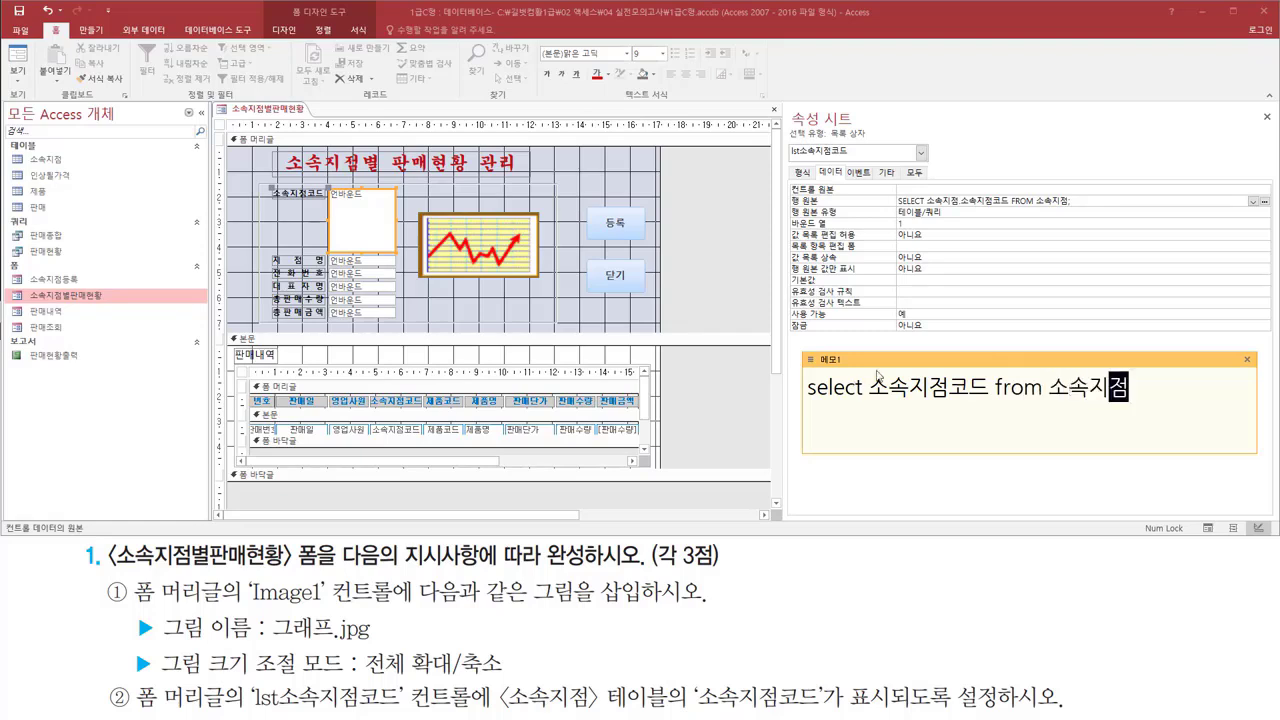
pyautogui.hotkey('ctrl', '2')
pyautogui.moveTo(803, 407); pyautogui.dragTo(1145, 408)
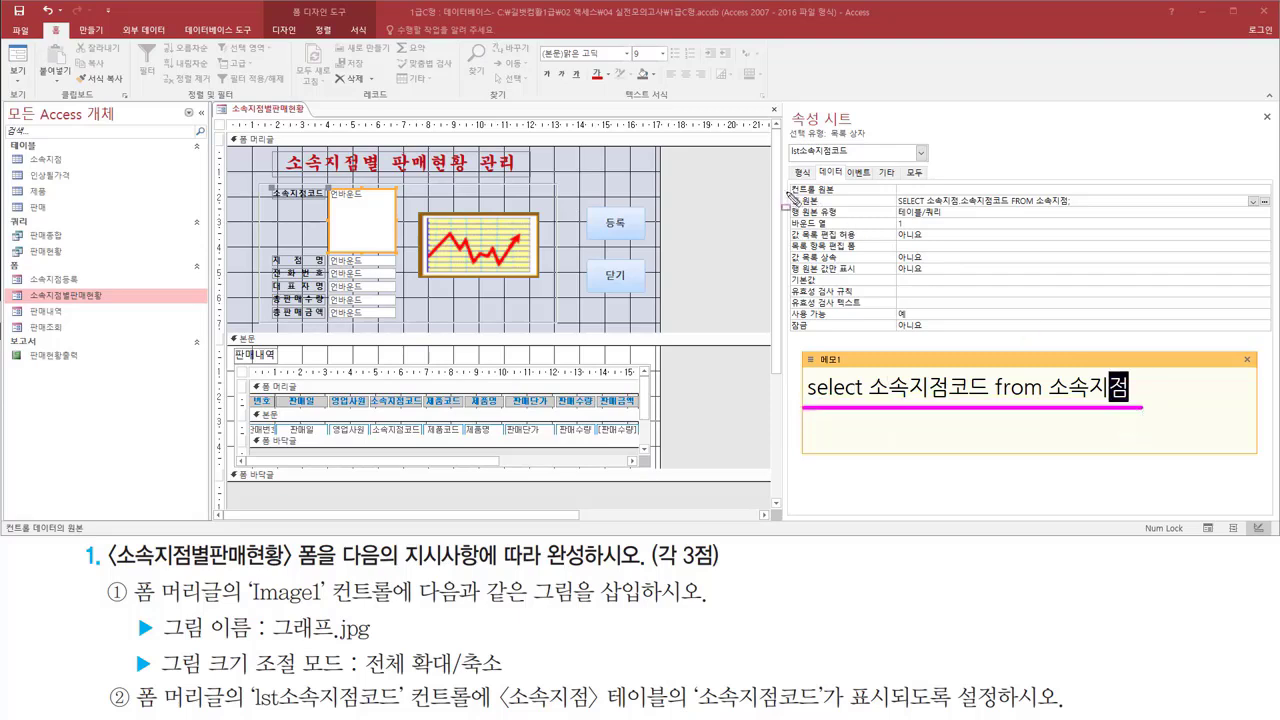
pyautogui.moveTo(786, 194); pyautogui.dragTo(1080, 208)
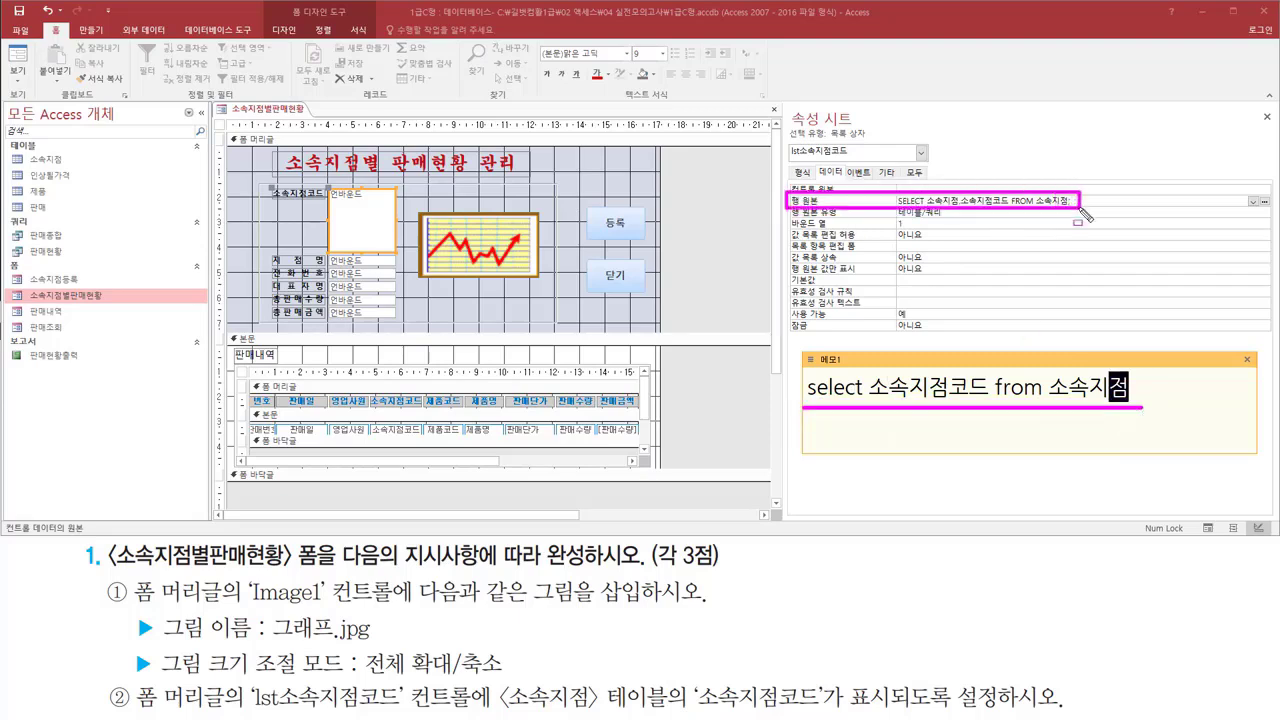
pyautogui.press('Escape')
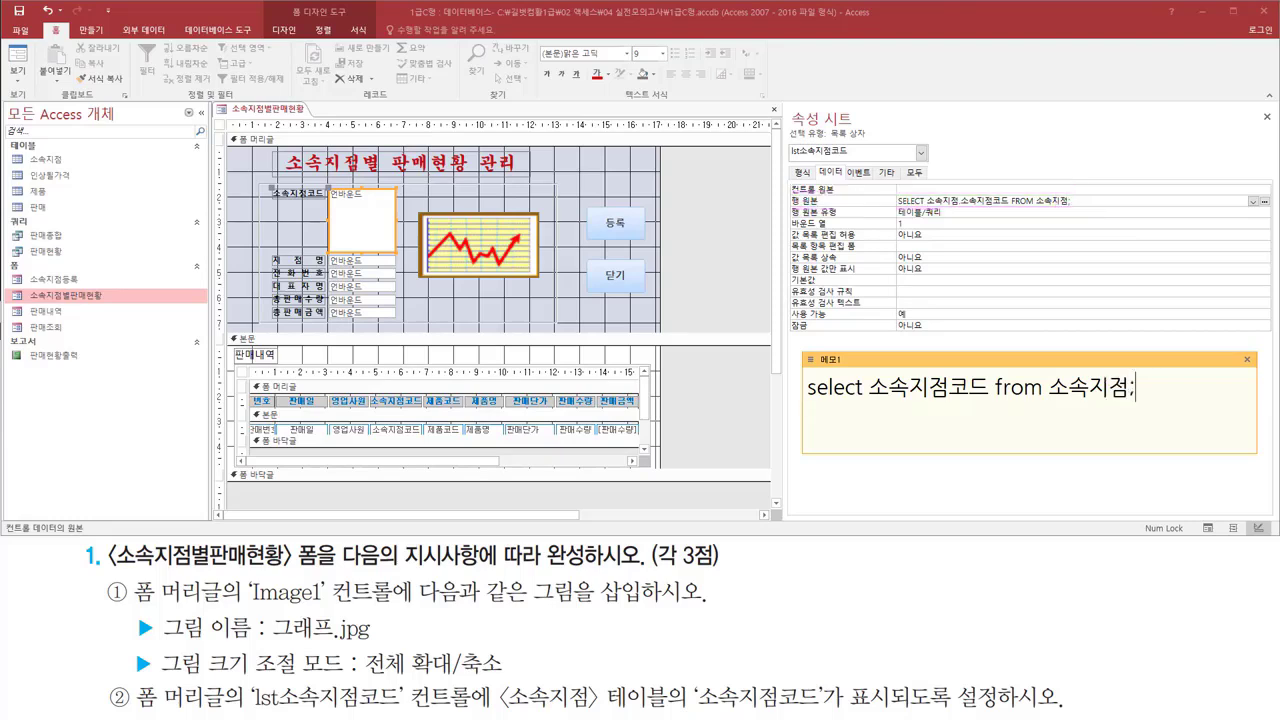
pyautogui.hotkey('ctrl', 'a')
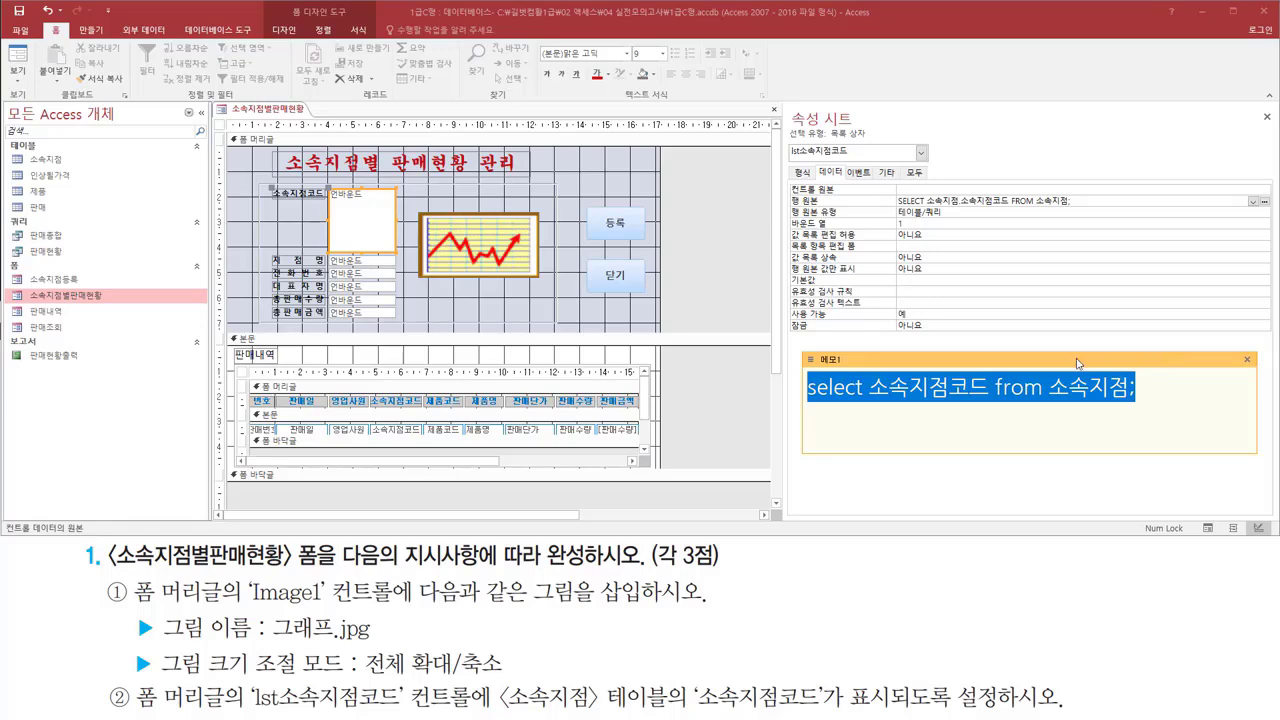
pyautogui.click(1007, 146)
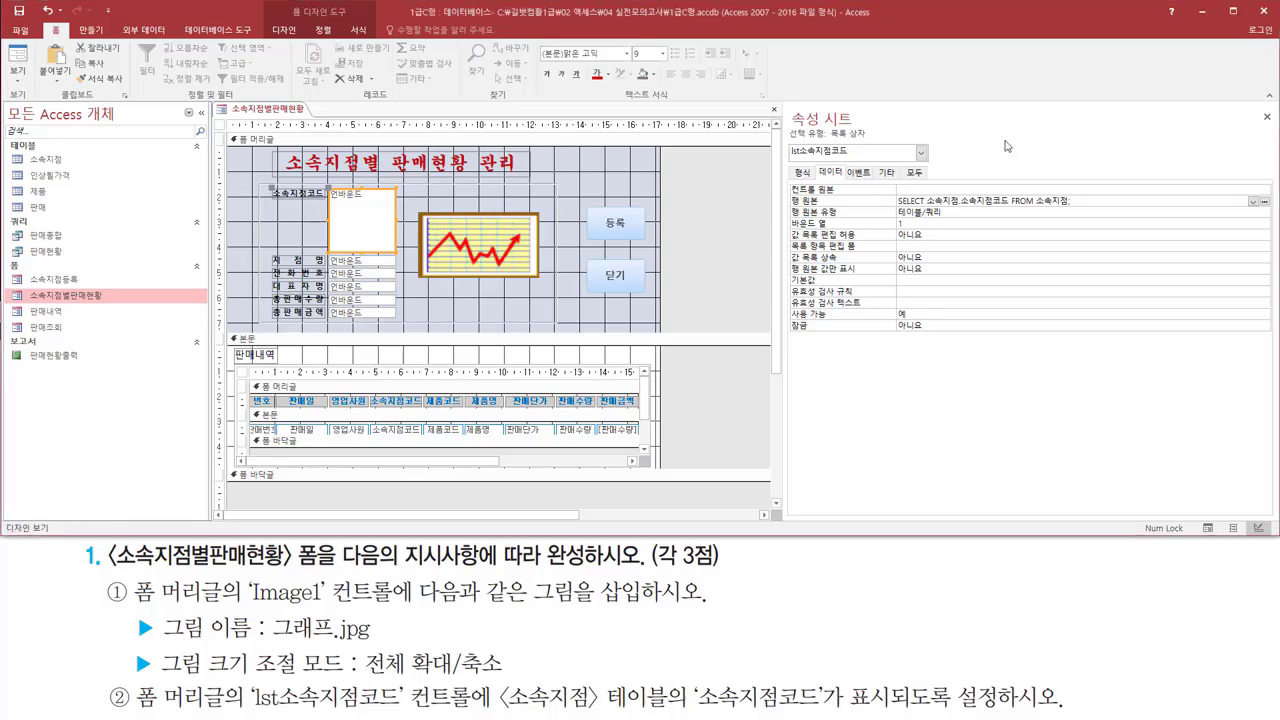
# Display the 소속지점별판매현황 form in form view and check the codes listed in the lst소속지점코드 list box.
pyautogui.rightClick(694, 185)
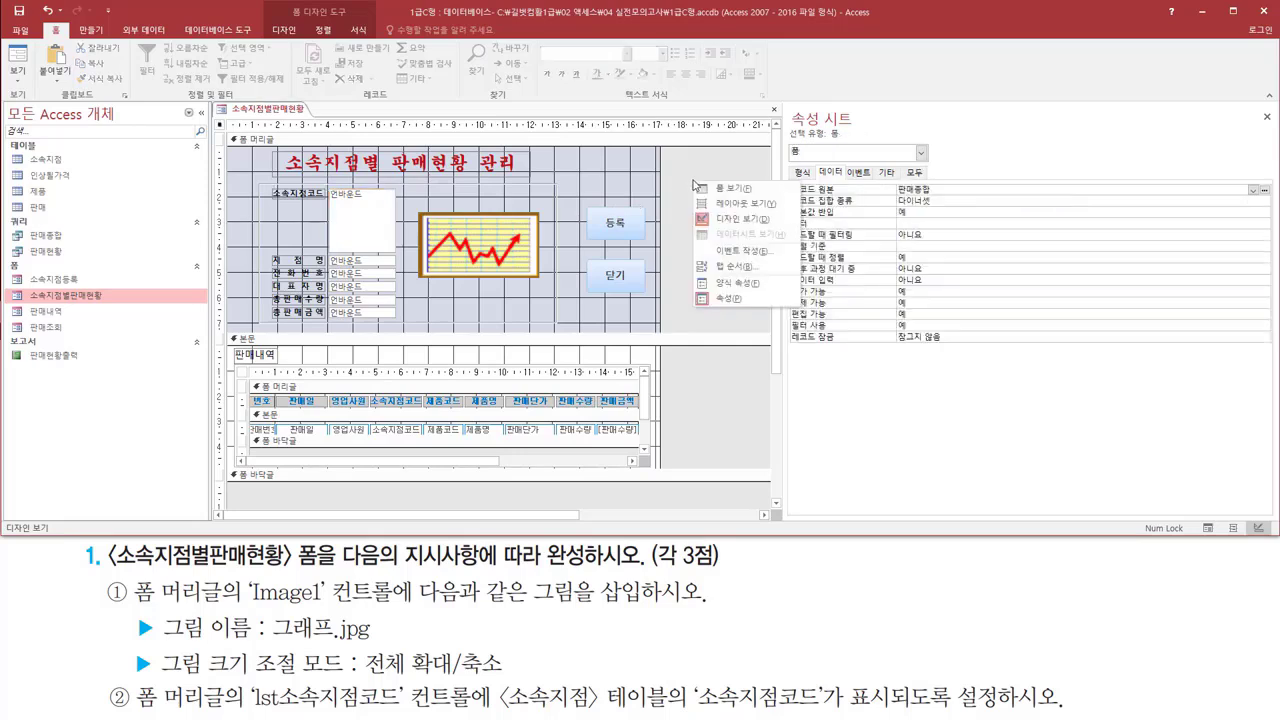
pyautogui.click(721, 189)
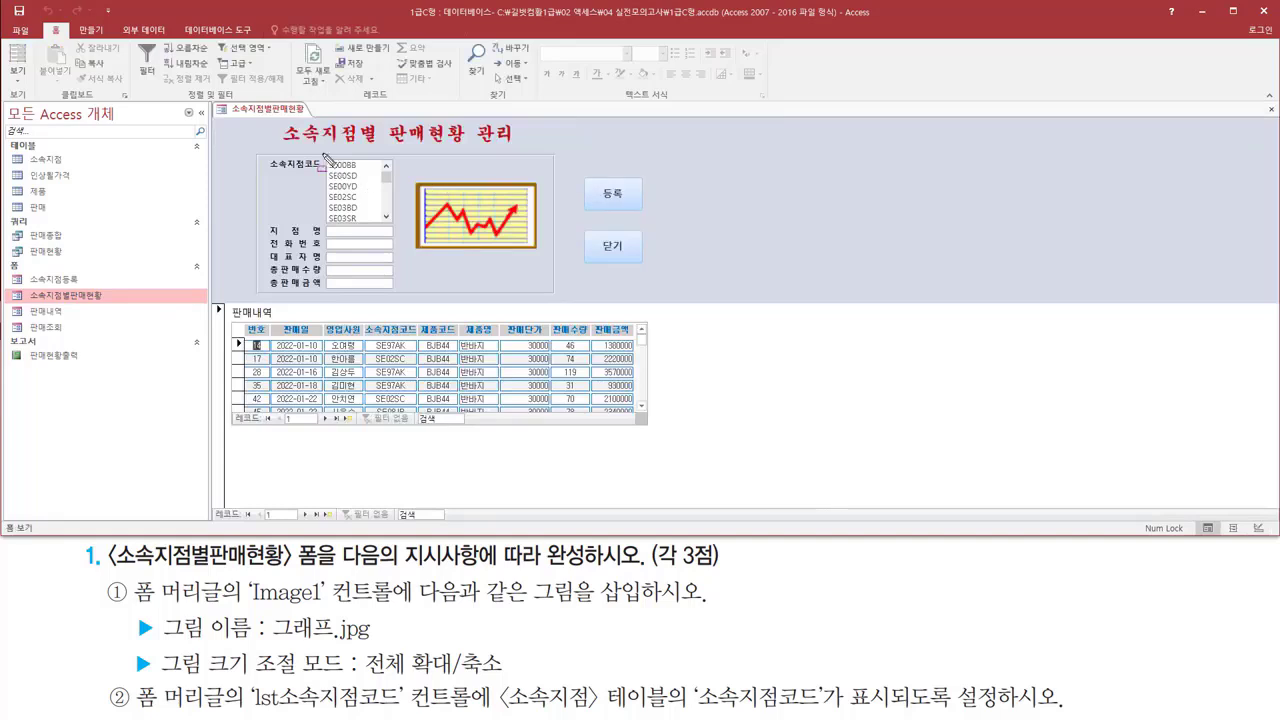
pyautogui.moveTo(323, 154)
pyautogui.mouseDown()
pyautogui.moveTo(334, 196)
pyautogui.moveTo(399, 226)
pyautogui.mouseUp()
pyautogui.moveTo(387, 178)
pyautogui.mouseDown()
pyautogui.moveTo(389, 229)
pyautogui.moveTo(390, 177)
pyautogui.mouseUp()
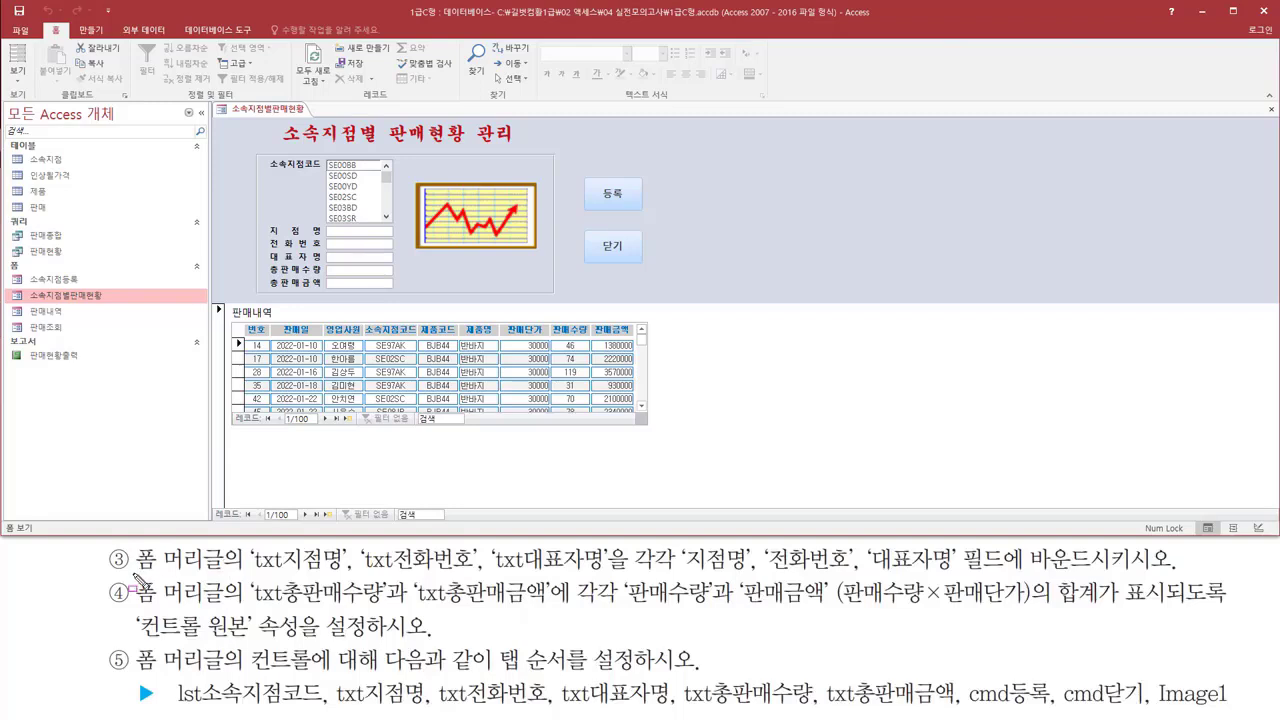
pyautogui.moveTo(134, 576); pyautogui.dragTo(612, 586)
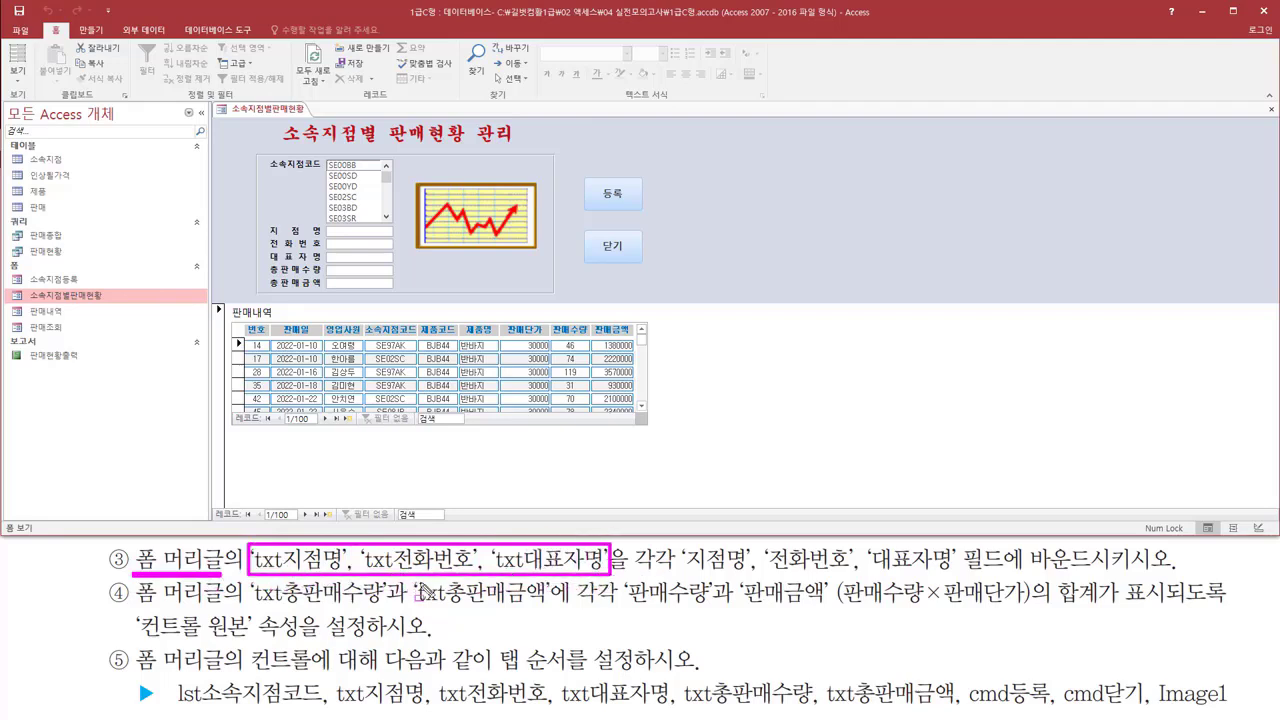
pyautogui.moveTo(264, 237)
pyautogui.mouseDown()
pyautogui.moveTo(323, 249)
pyautogui.moveTo(318, 282)
pyautogui.moveTo(322, 264)
pyautogui.moveTo(395, 262)
pyautogui.mouseUp()
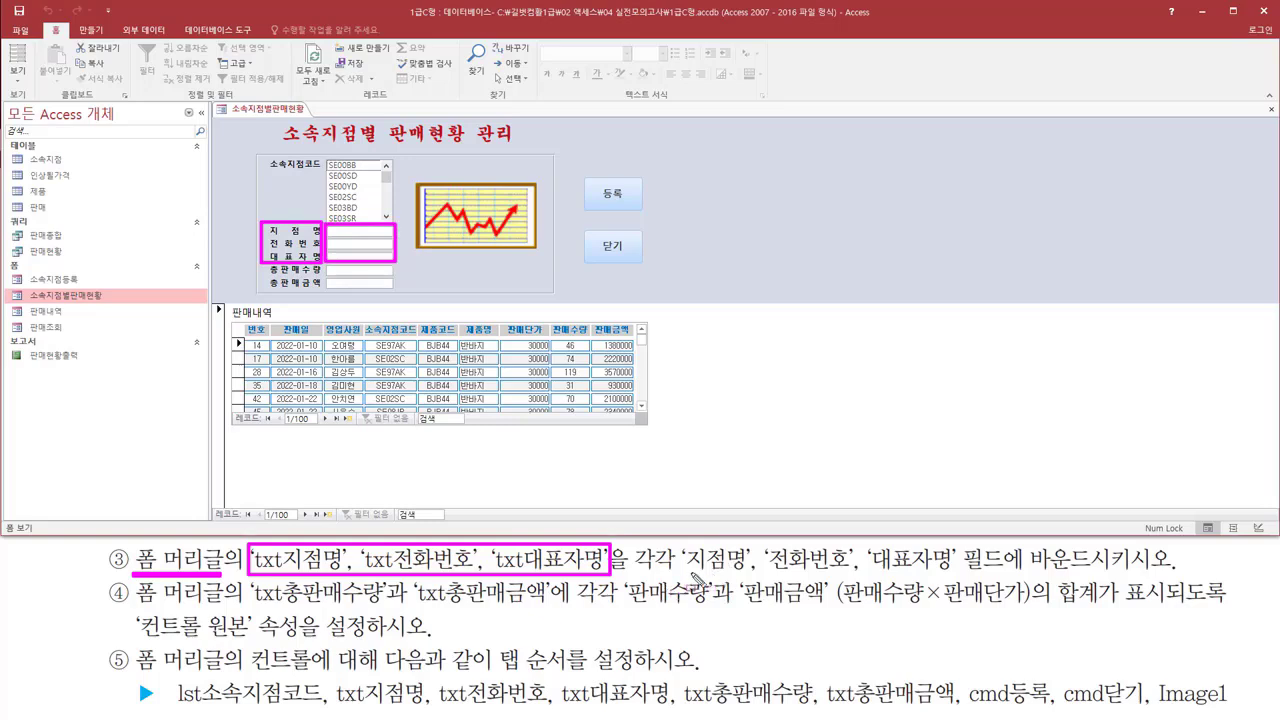
pyautogui.moveTo(688, 574); pyautogui.dragTo(954, 576)
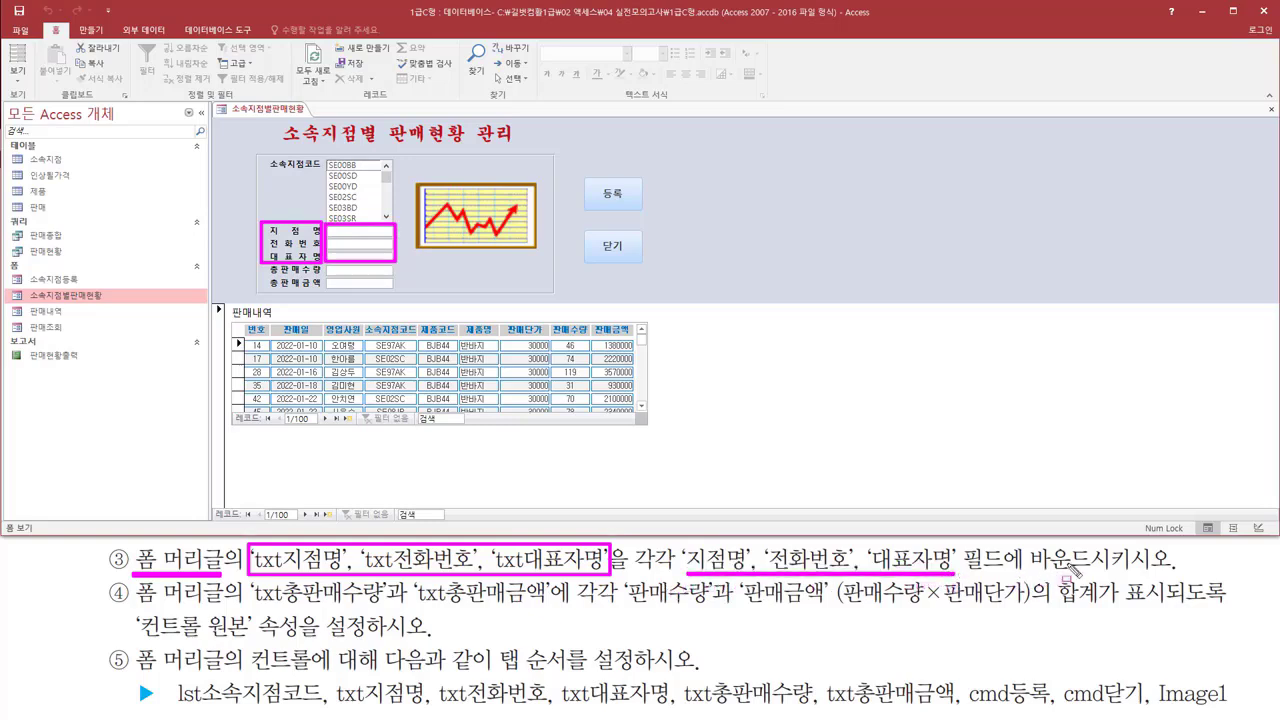
pyautogui.moveTo(1026, 545)
pyautogui.mouseDown()
pyautogui.moveTo(1046, 578)
pyautogui.moveTo(1176, 577)
pyautogui.mouseUp()
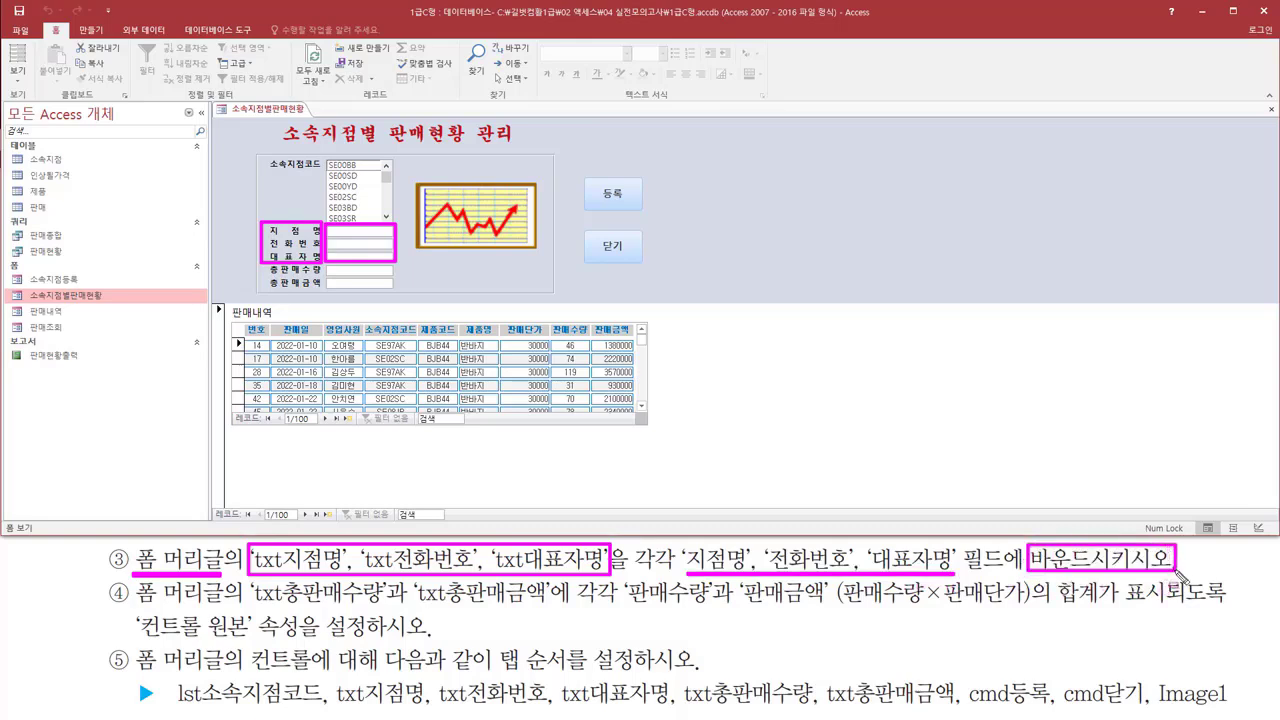
pyautogui.press('Escape')
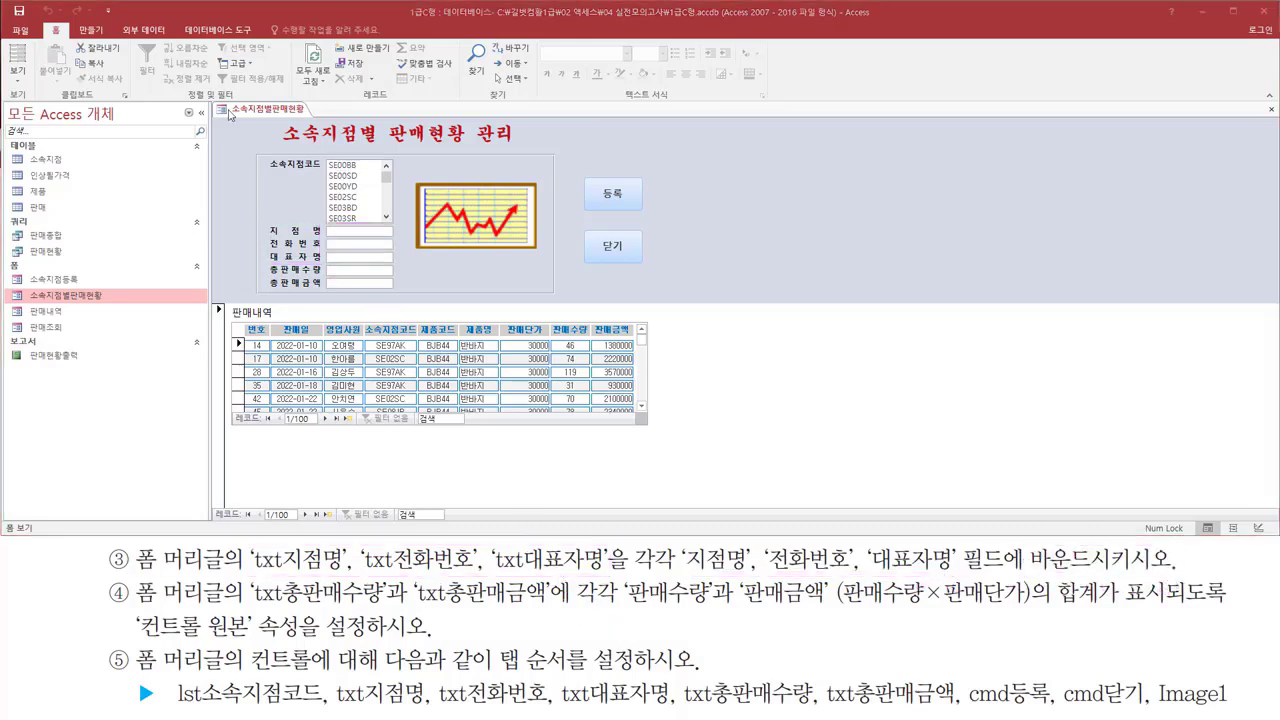
# Return the form to design view and check the control names of the 지점명, 전화번호 and 대표자명 text boxes.
pyautogui.rightClick(262, 143)
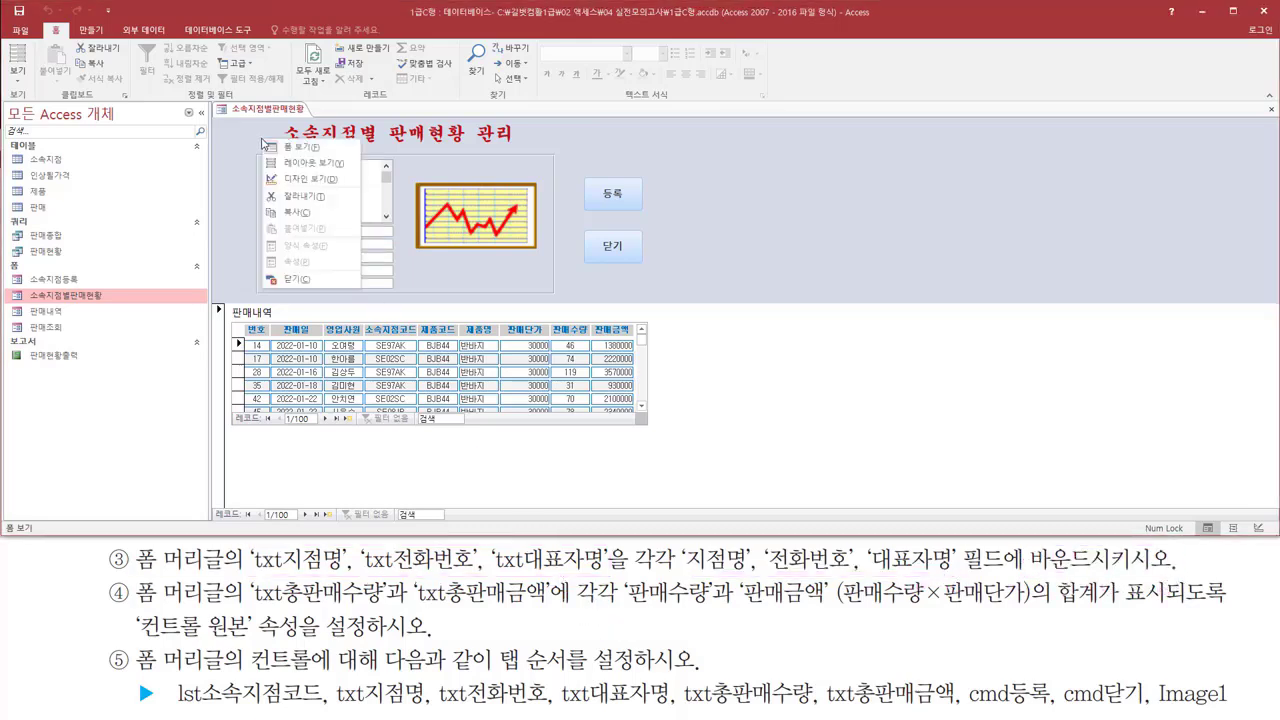
pyautogui.click(297, 180)
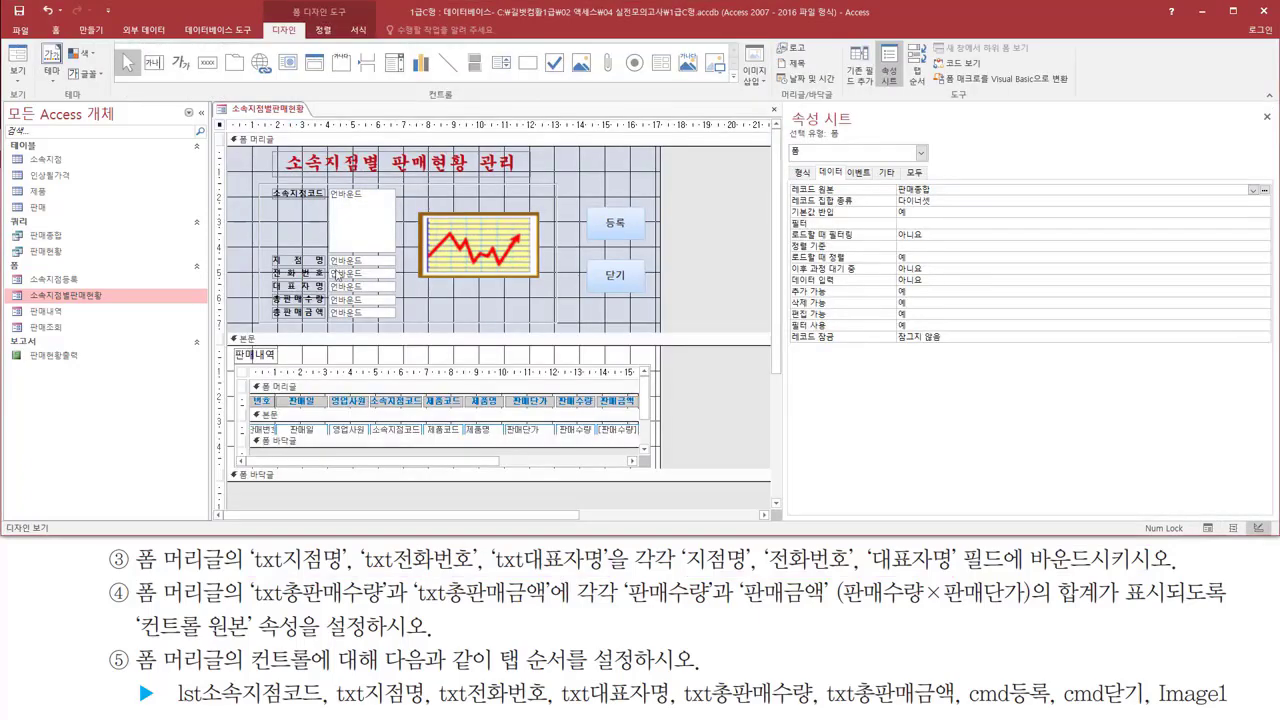
pyautogui.click(366, 262)
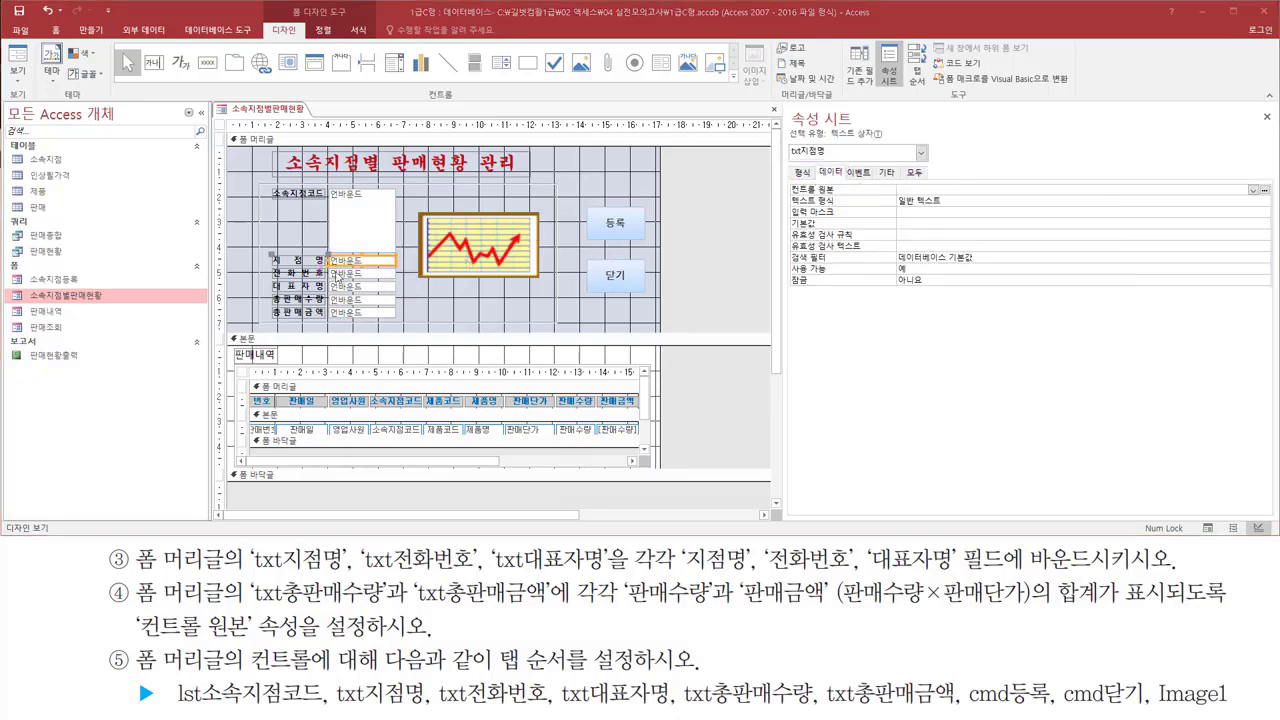
pyautogui.click(371, 273)
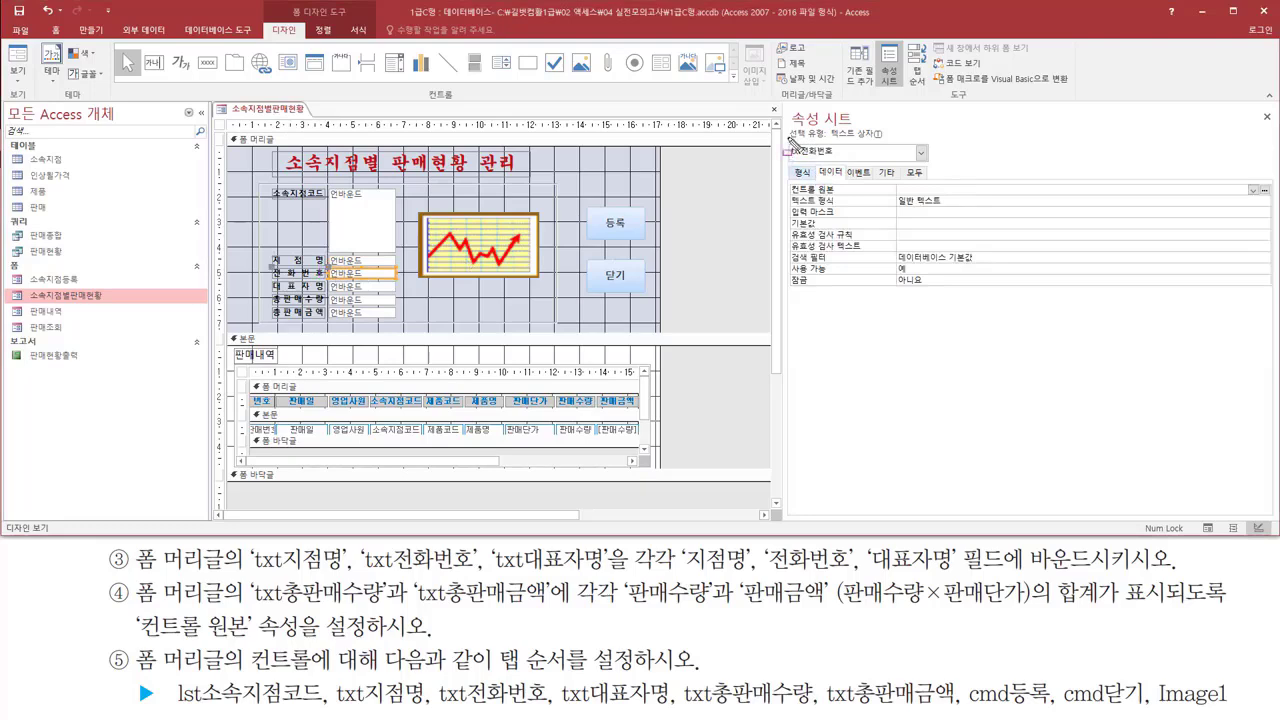
pyautogui.moveTo(784, 138); pyautogui.dragTo(844, 163)
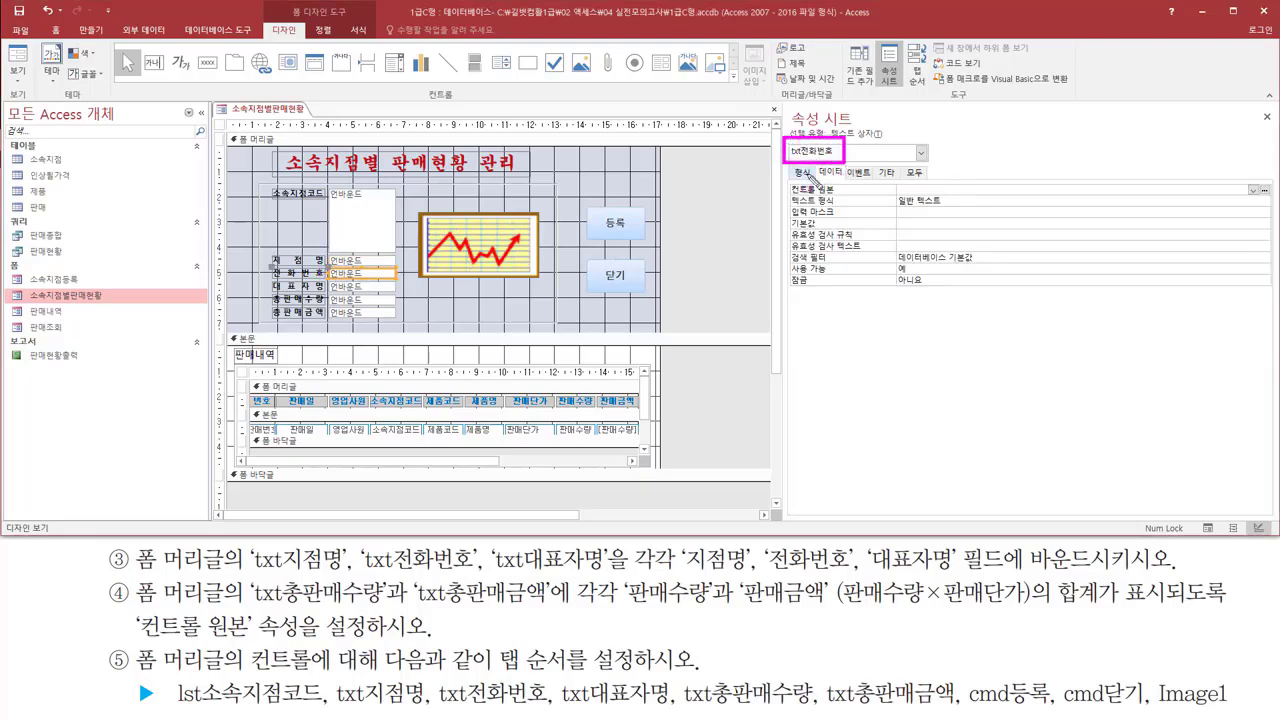
pyautogui.press('Escape')
pyautogui.click(384, 286)
pyautogui.moveTo(784, 140); pyautogui.dragTo(848, 164)
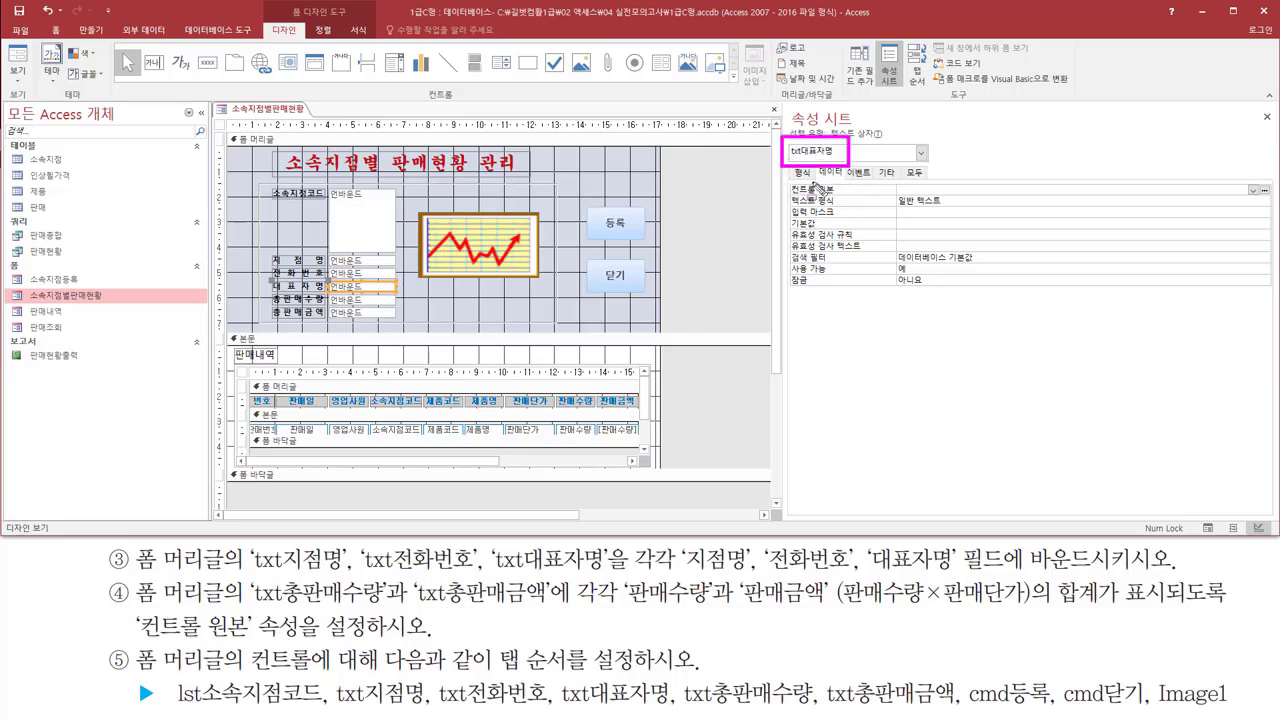
pyautogui.press('Escape')
# Bind the txt지점명 text box to the 지점명 field through its 컨트롤 원본 (control source) property.
pyautogui.click(366, 261)
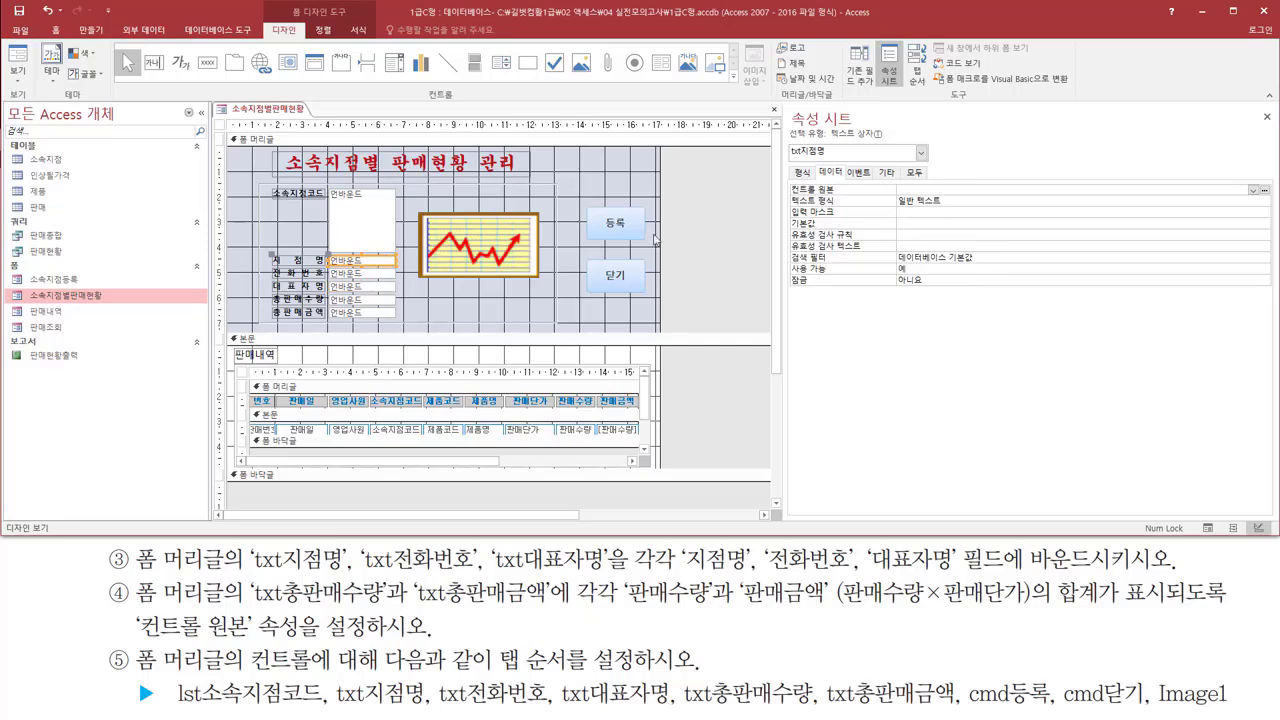
pyautogui.moveTo(786, 158)
pyautogui.mouseDown()
pyautogui.moveTo(835, 159)
pyautogui.moveTo(840, 186)
pyautogui.moveTo(800, 196)
pyautogui.moveTo(1128, 197)
pyautogui.mouseUp()
pyautogui.moveTo(1243, 199)
pyautogui.mouseDown()
pyautogui.moveTo(1250, 177)
pyautogui.moveTo(1256, 199)
pyautogui.mouseUp()
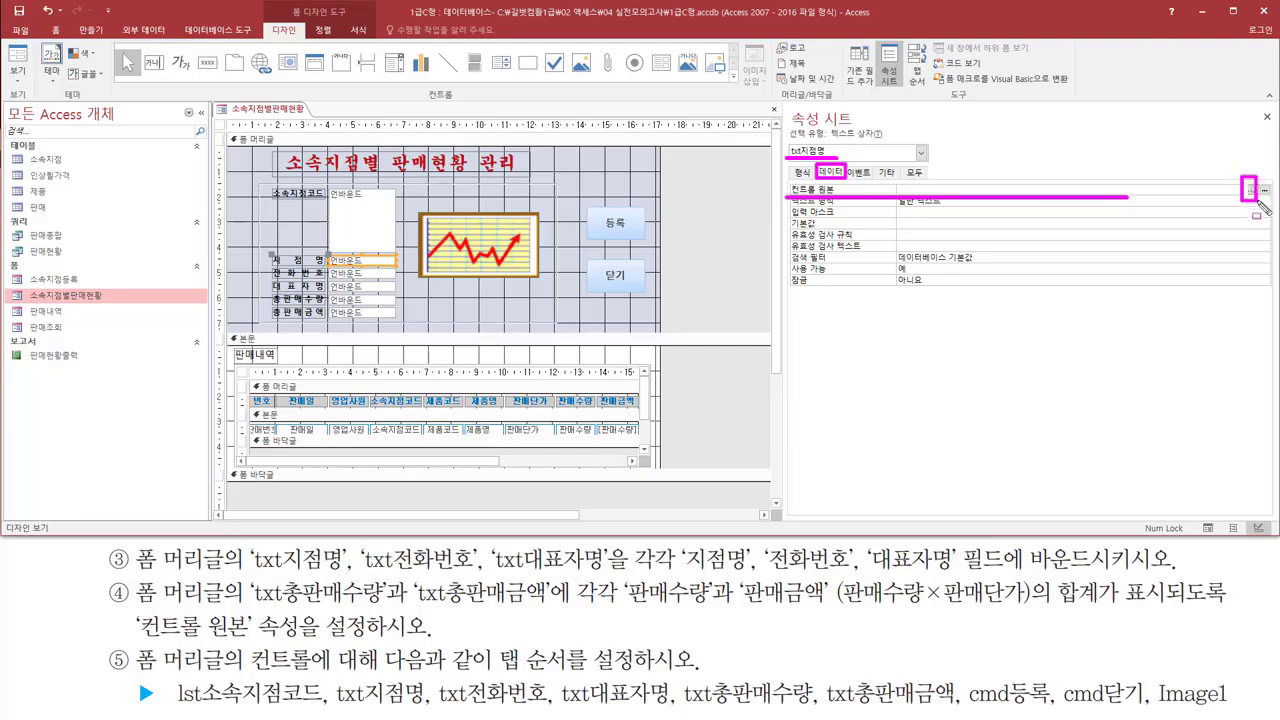
pyautogui.press('Escape')
pyautogui.click(1254, 190)
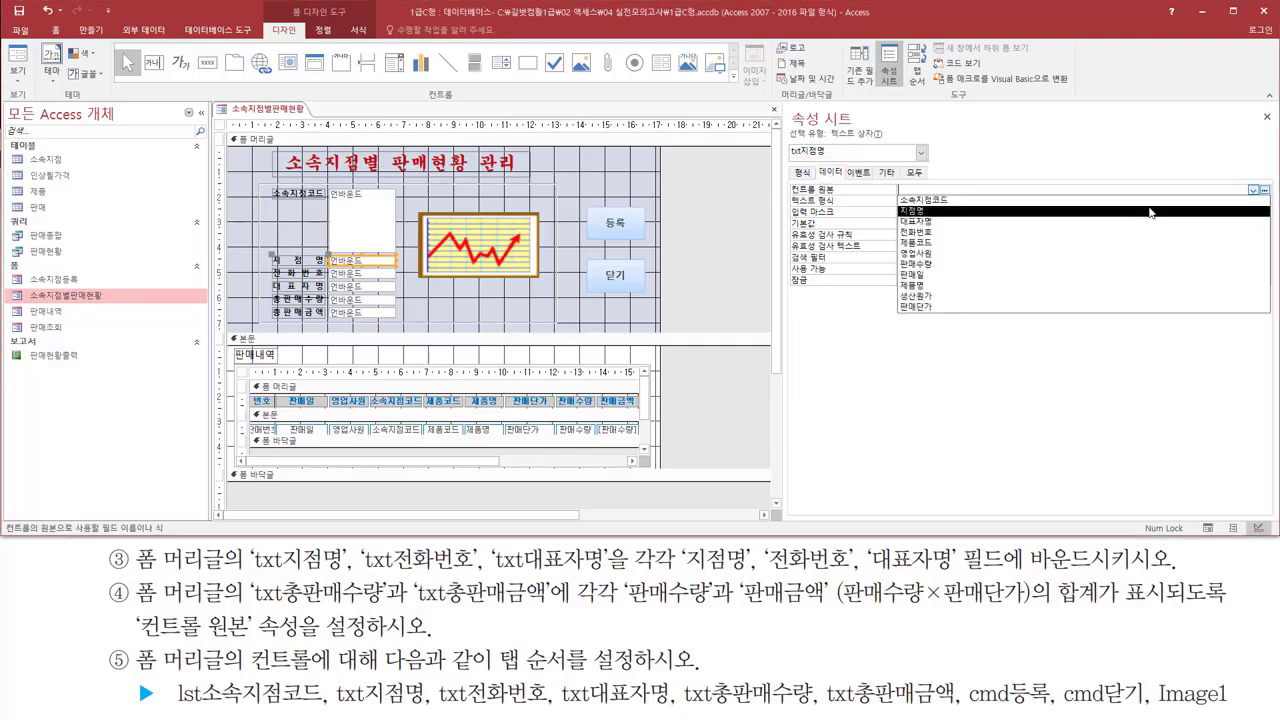
pyautogui.click(929, 212)
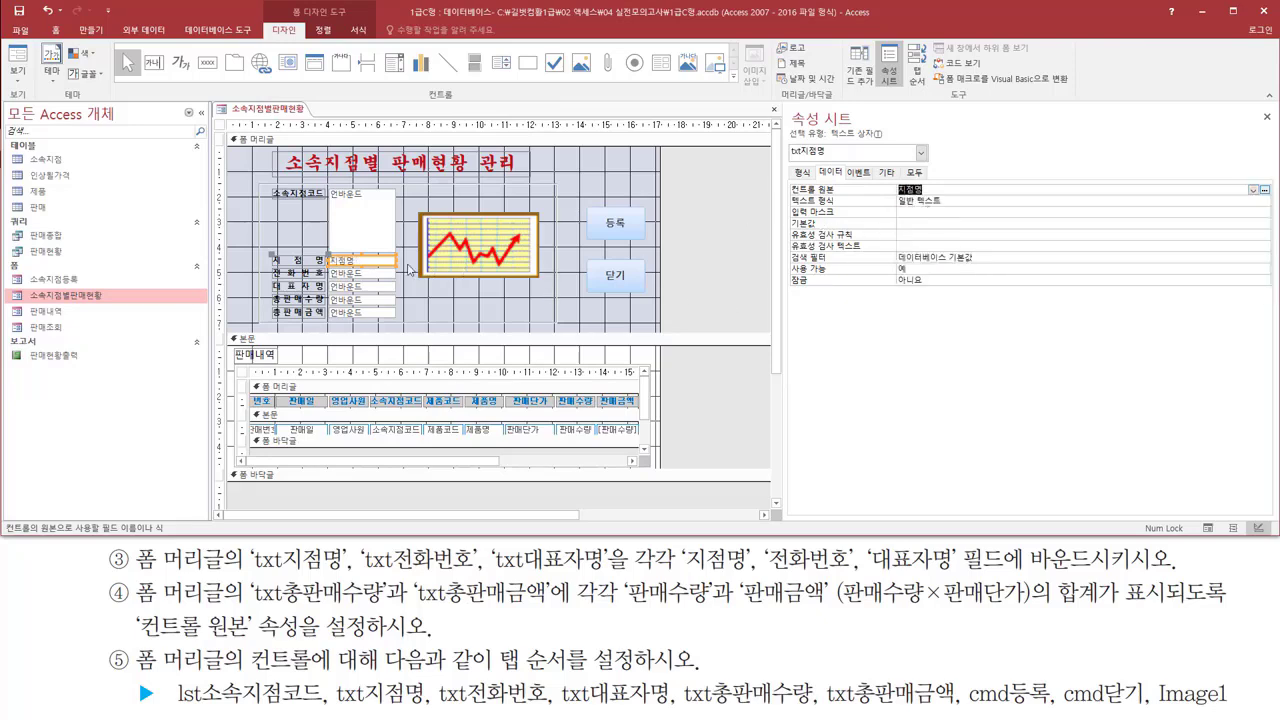
# Set the 컨트롤 원본 property of the txt전화번호 text box to the 전화번호 field.
pyautogui.click(360, 273)
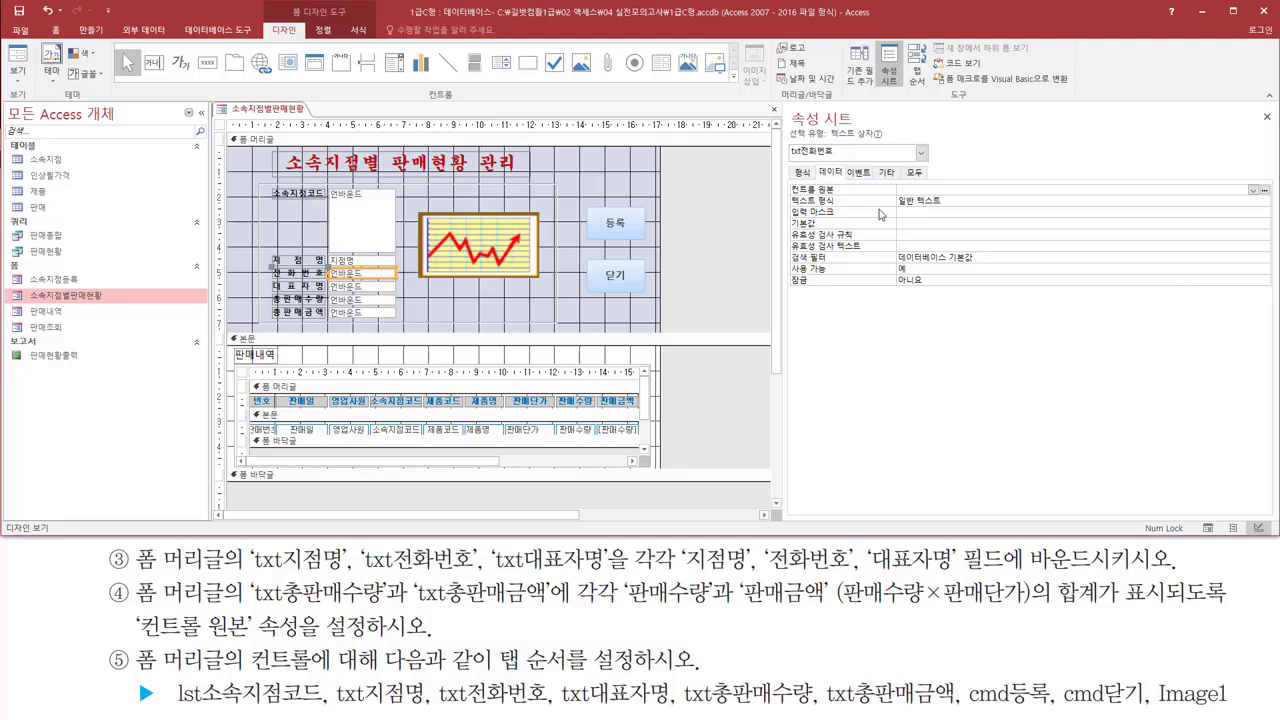
pyautogui.moveTo(786, 196); pyautogui.dragTo(940, 197)
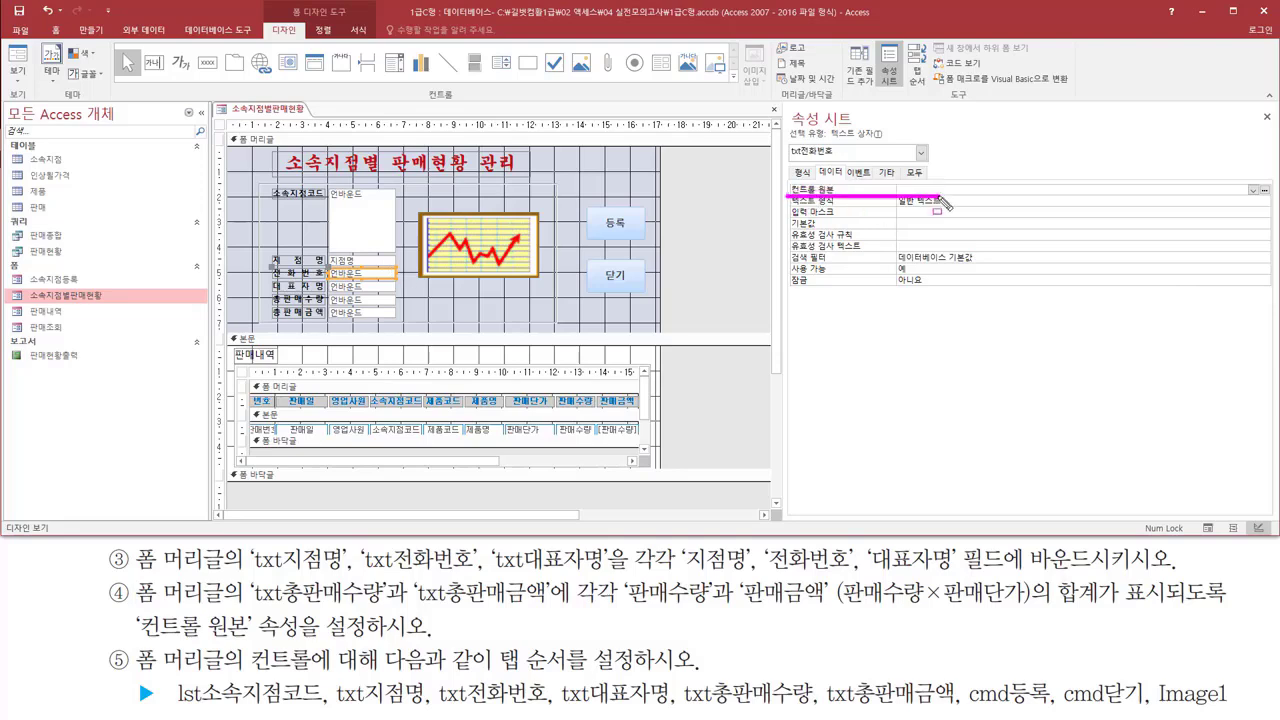
pyautogui.press('Escape')
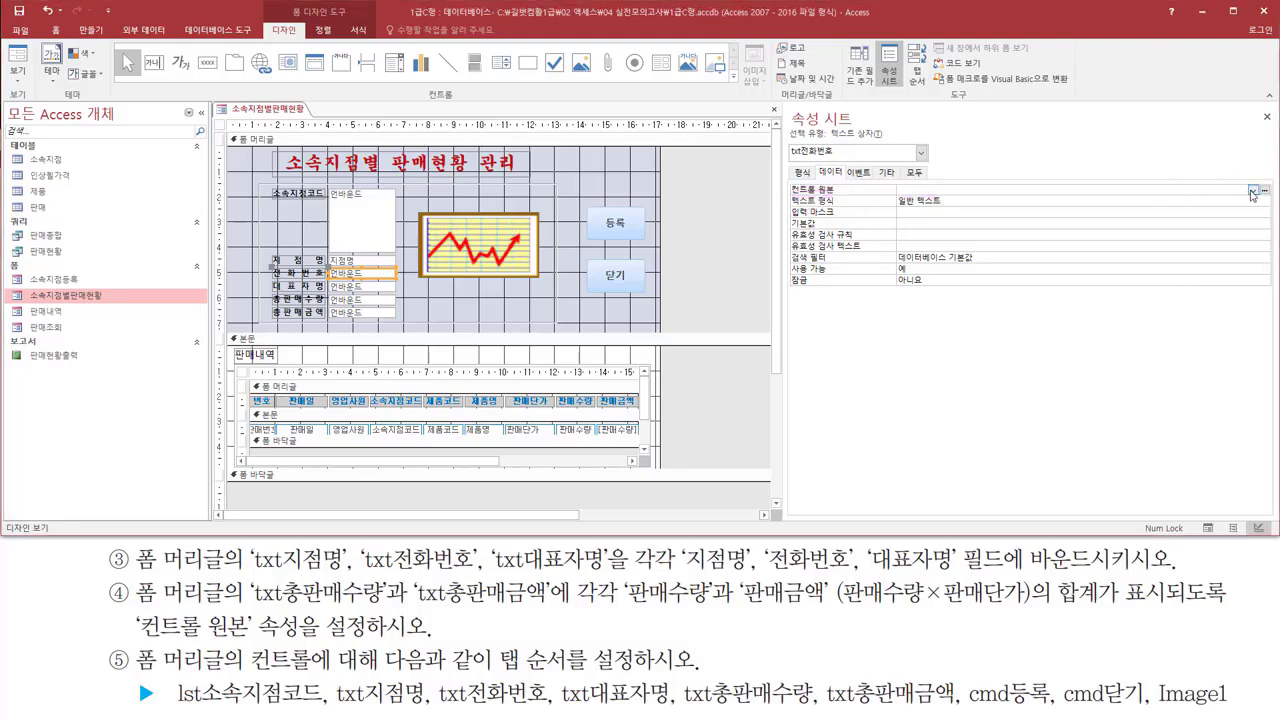
pyautogui.click(1252, 192)
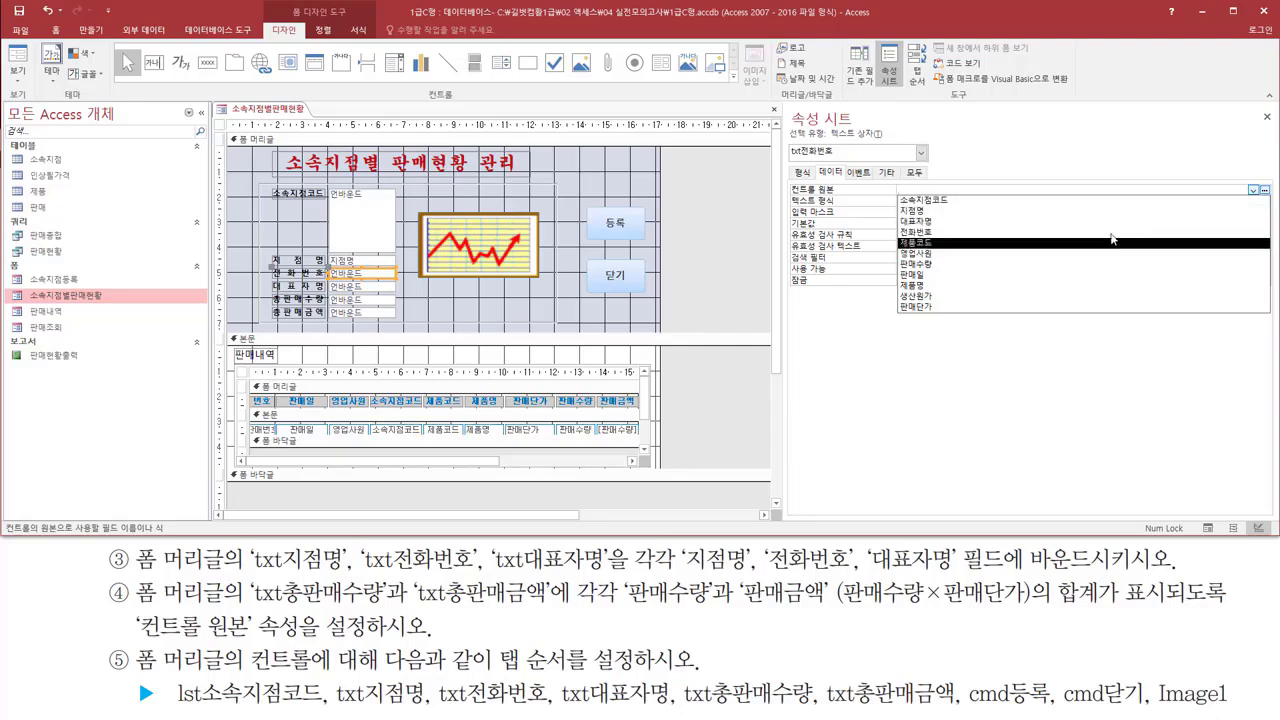
pyautogui.click(926, 235)
# Set the 컨트롤 원본 property of the txt대표자명 text box to the 대표자명 field.
pyautogui.click(381, 286)
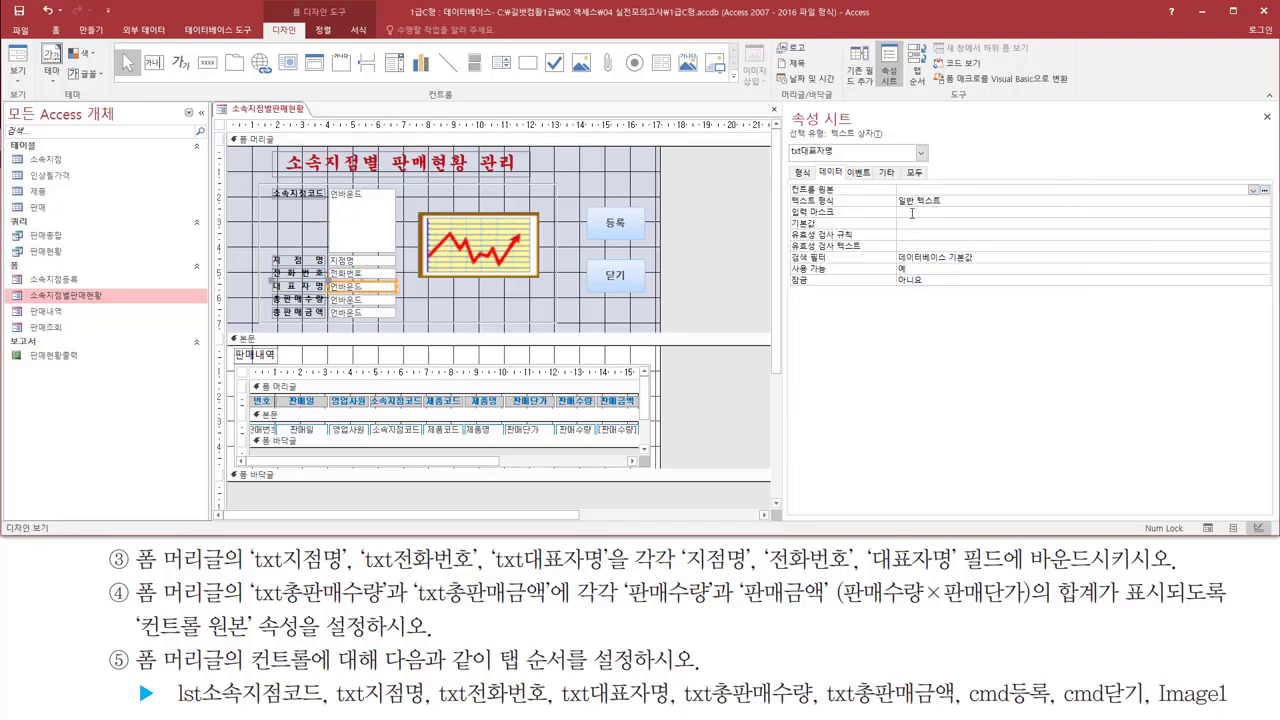
pyautogui.moveTo(786, 193); pyautogui.dragTo(905, 194)
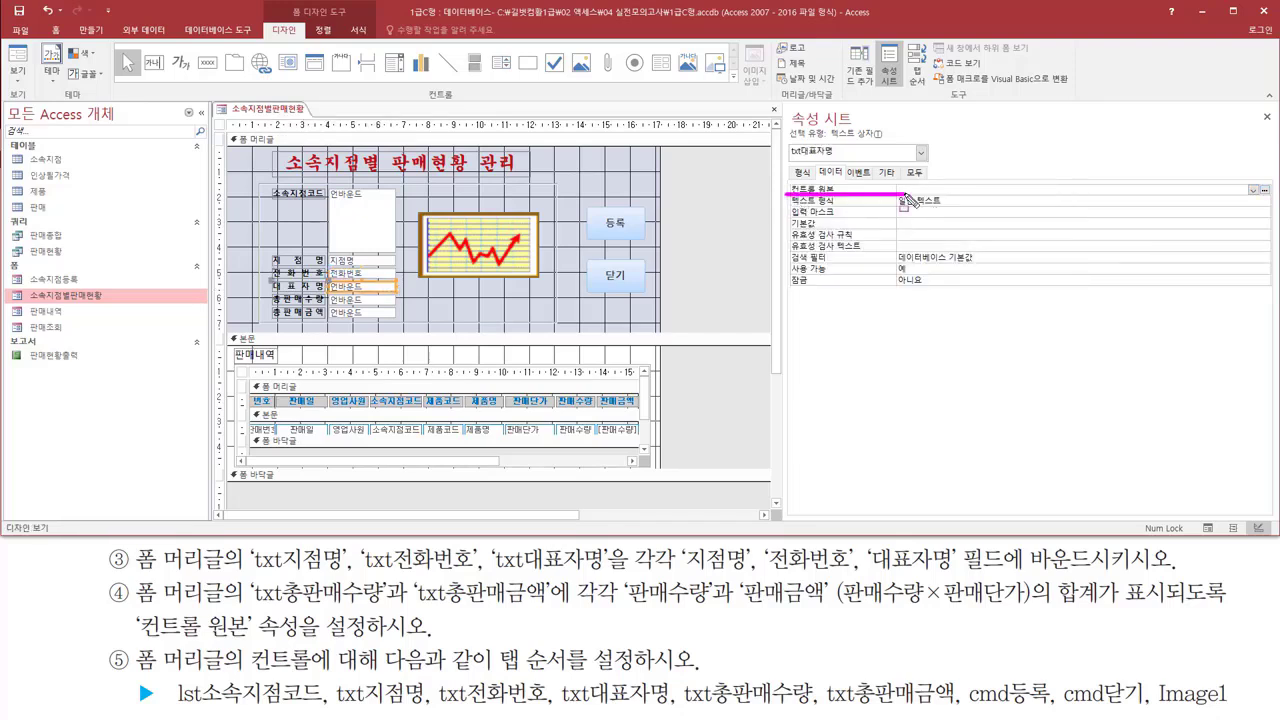
pyautogui.press('Escape')
pyautogui.click(1252, 190)
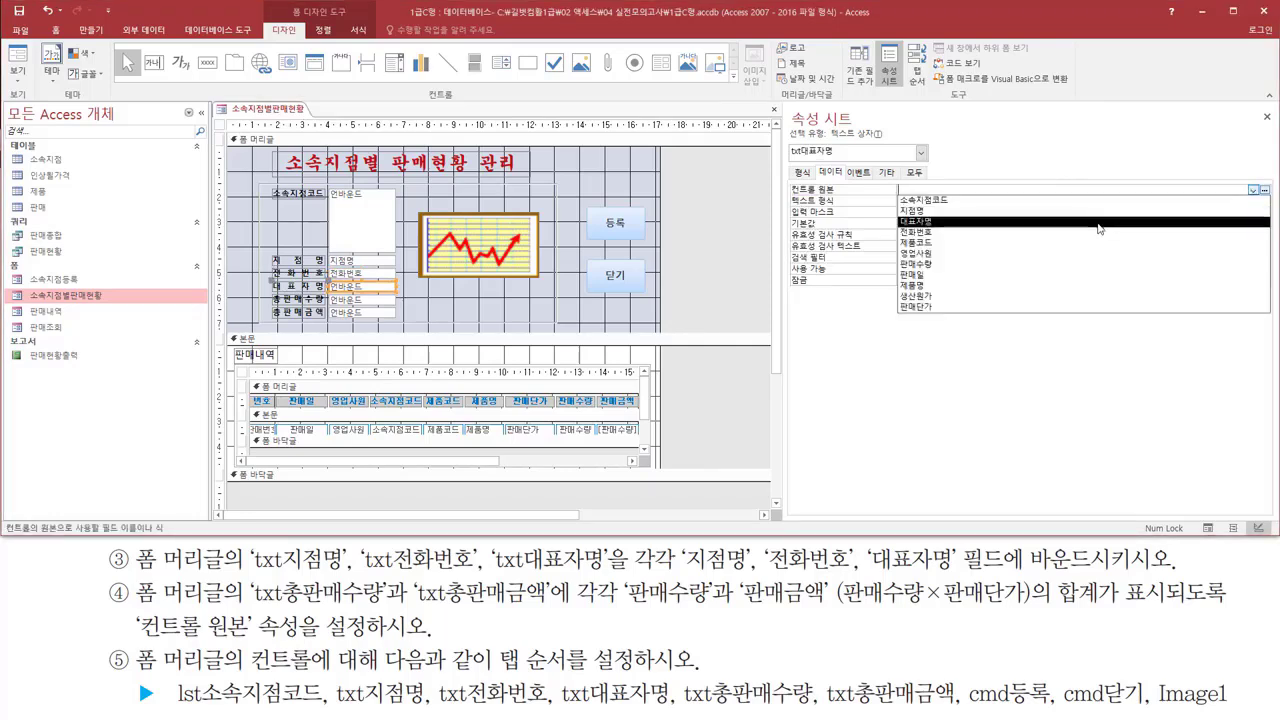
pyautogui.click(972, 223)
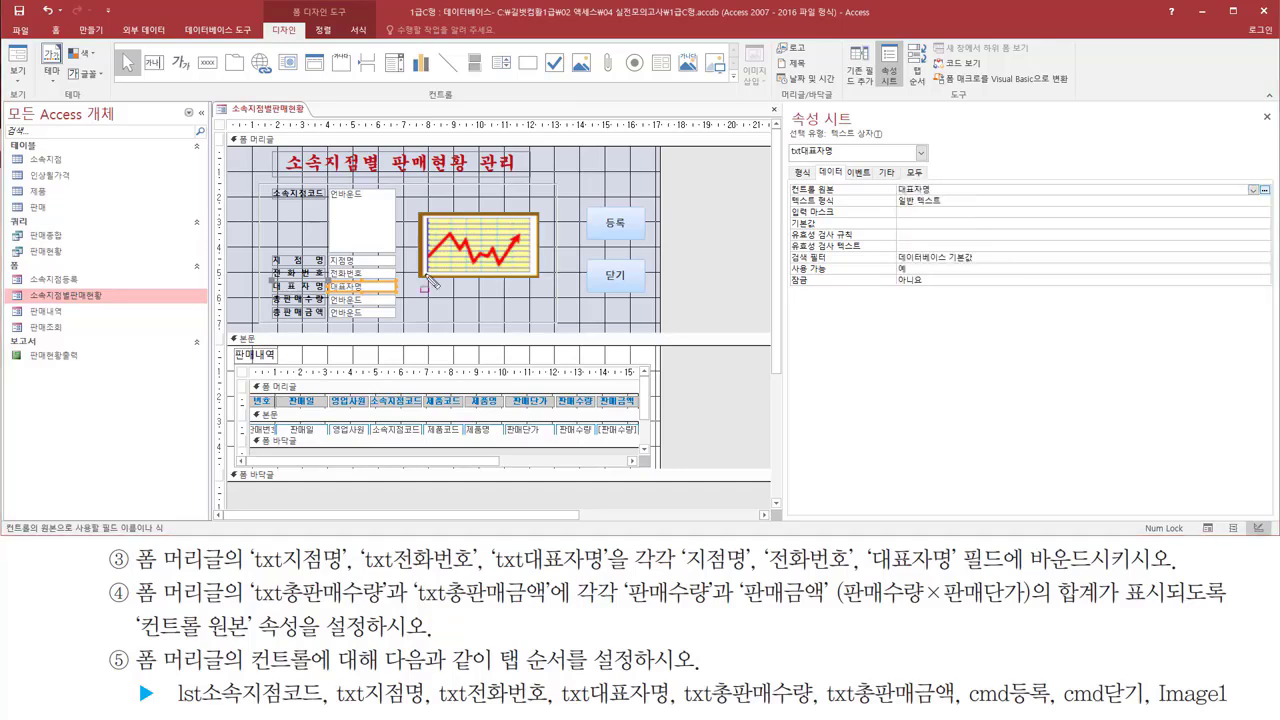
pyautogui.moveTo(324, 251)
pyautogui.mouseDown()
pyautogui.moveTo(350, 288)
pyautogui.moveTo(408, 298)
pyautogui.mouseUp()
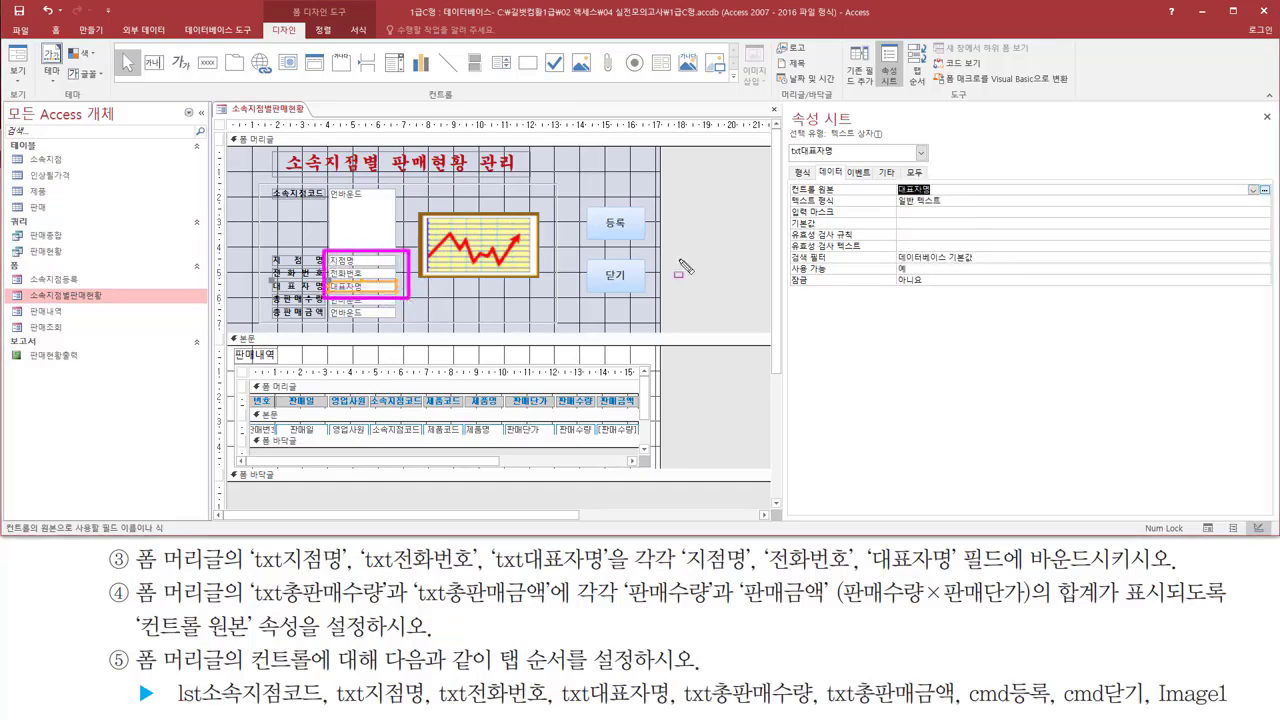
pyautogui.moveTo(858, 196); pyautogui.dragTo(935, 198)
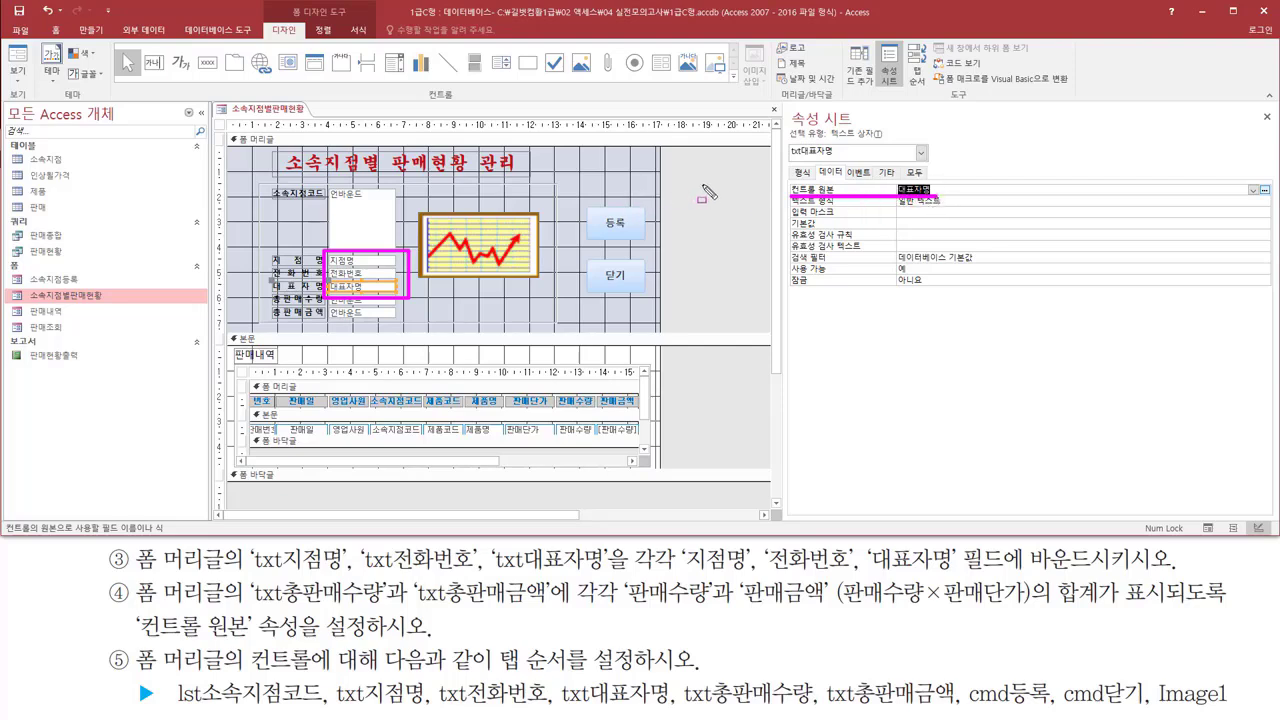
pyautogui.press('Escape')
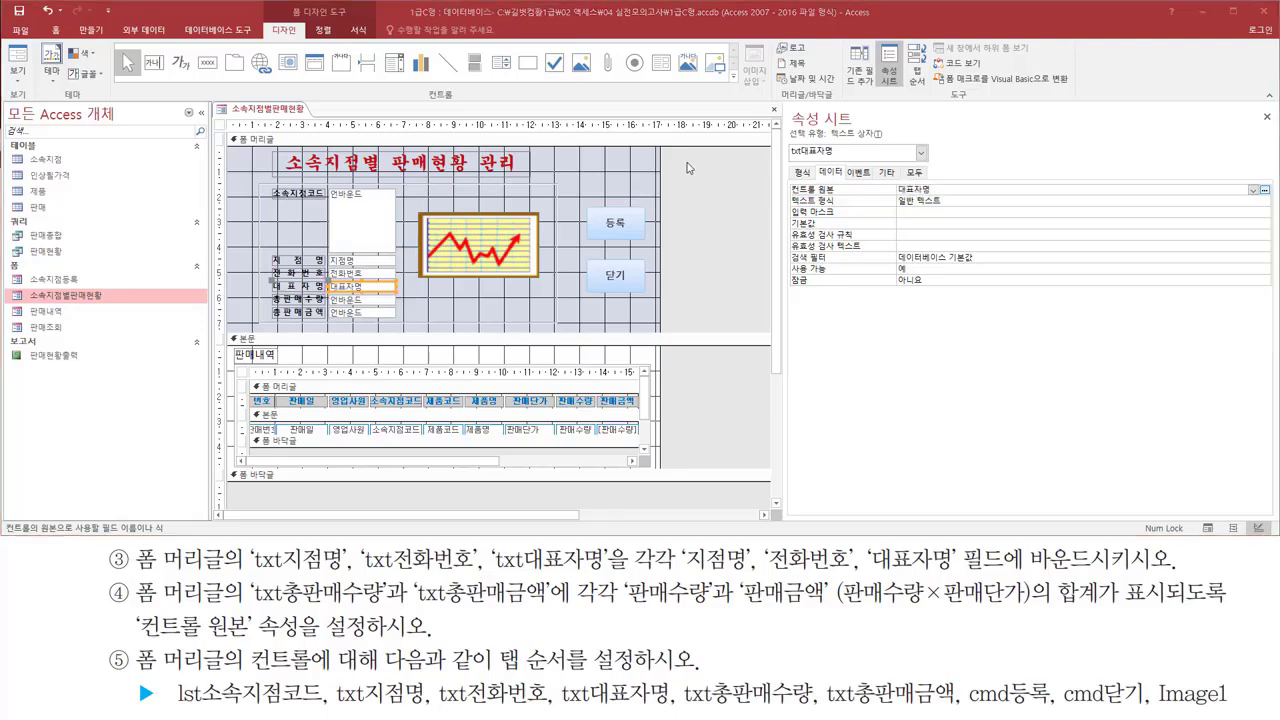
# Display the form in form view and check the data shown in the 지점명, 전화번호 and 대표자명 text boxes.
pyautogui.rightClick(687, 167)
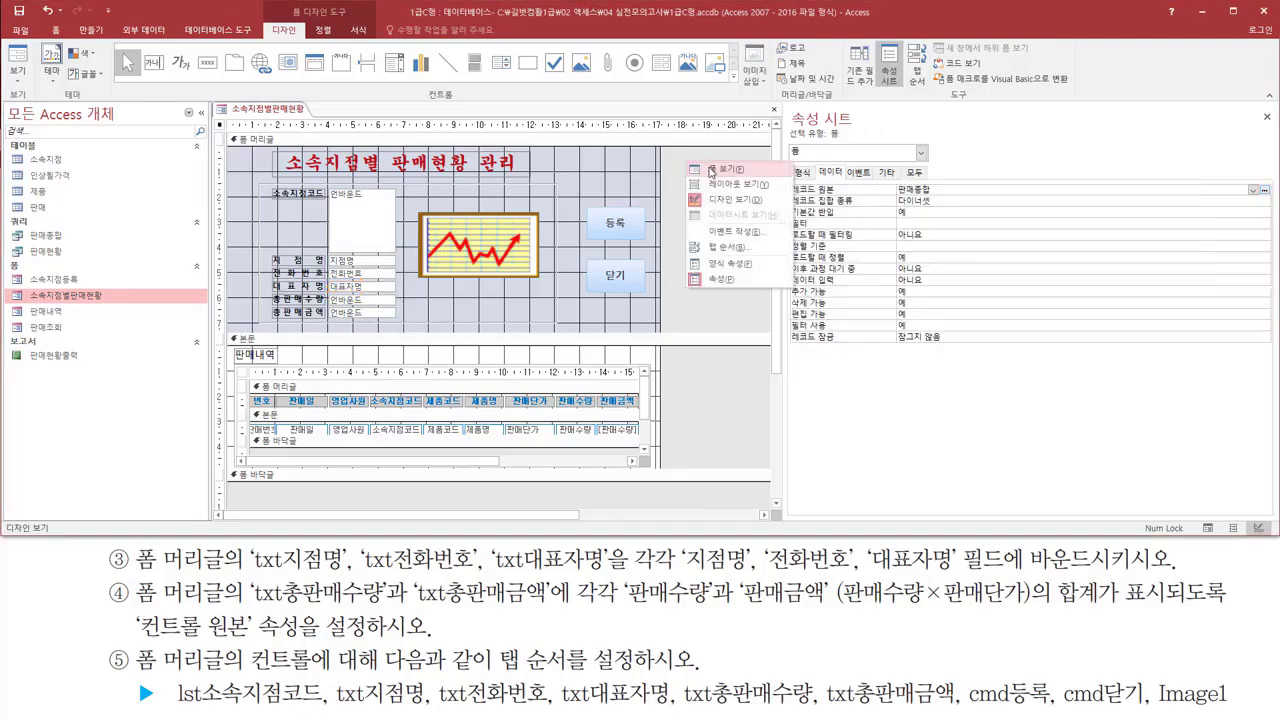
pyautogui.click(711, 170)
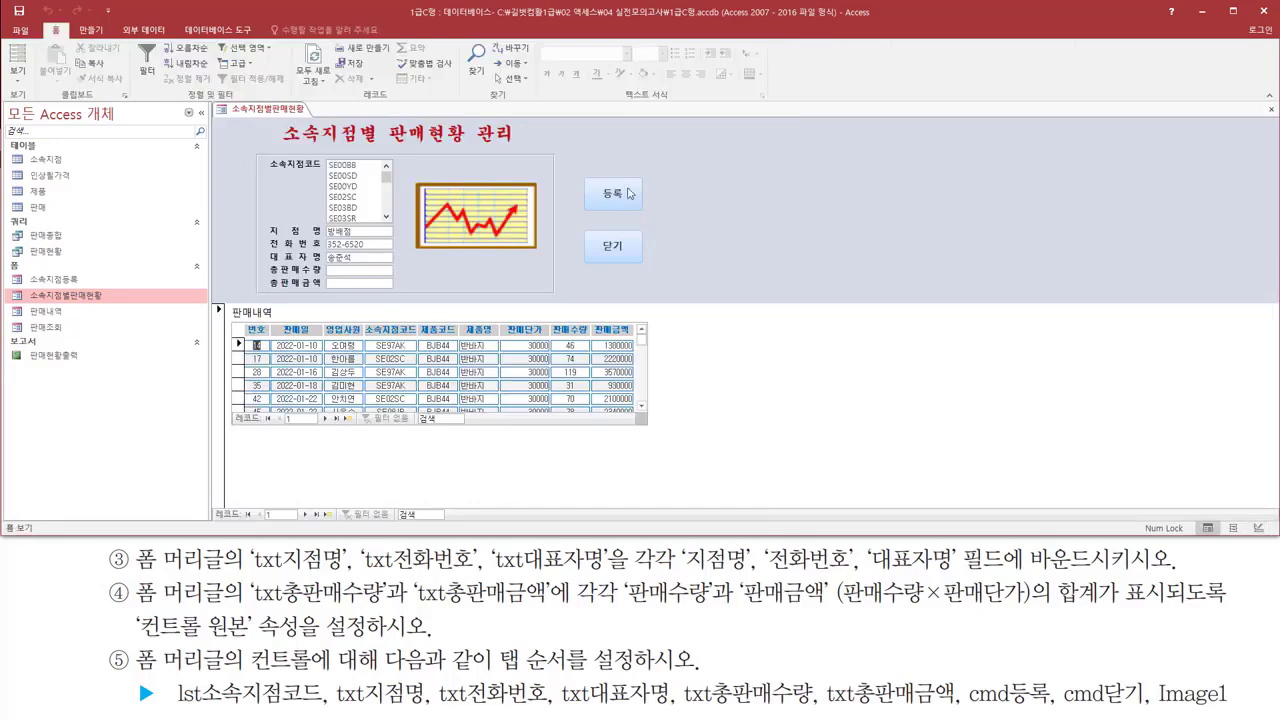
pyautogui.moveTo(267, 223); pyautogui.dragTo(396, 266)
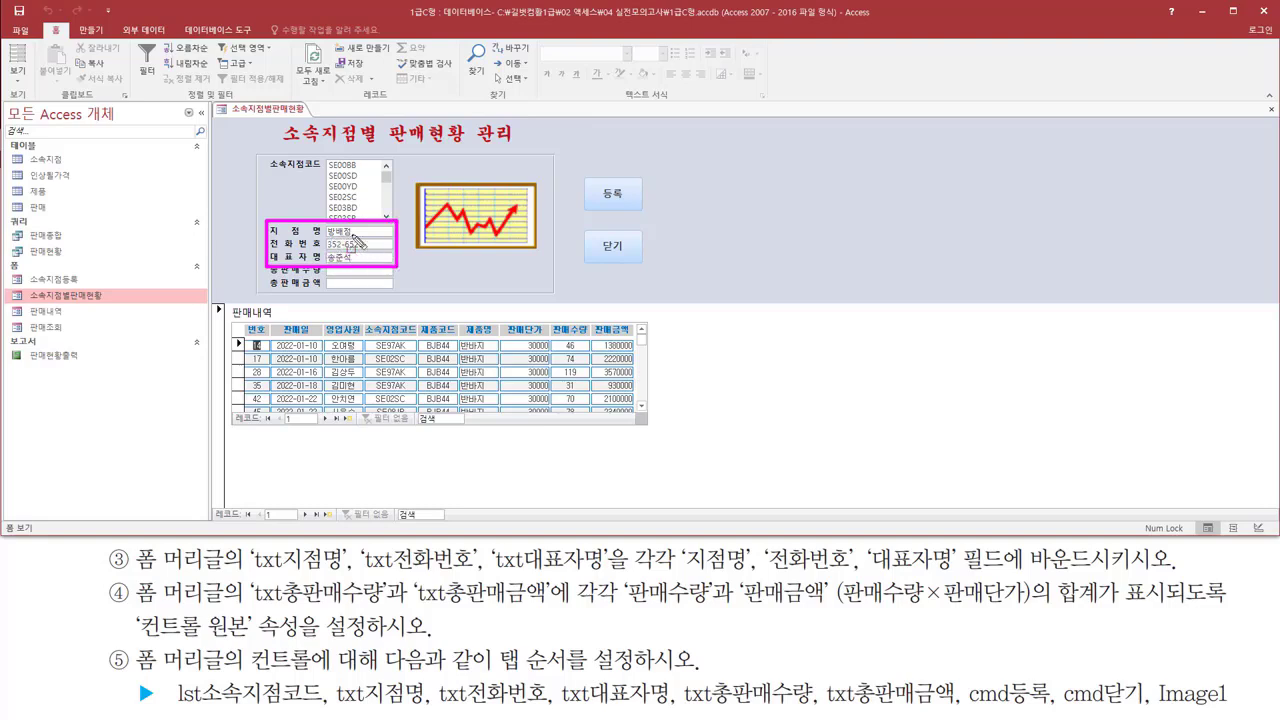
pyautogui.press('Escape')
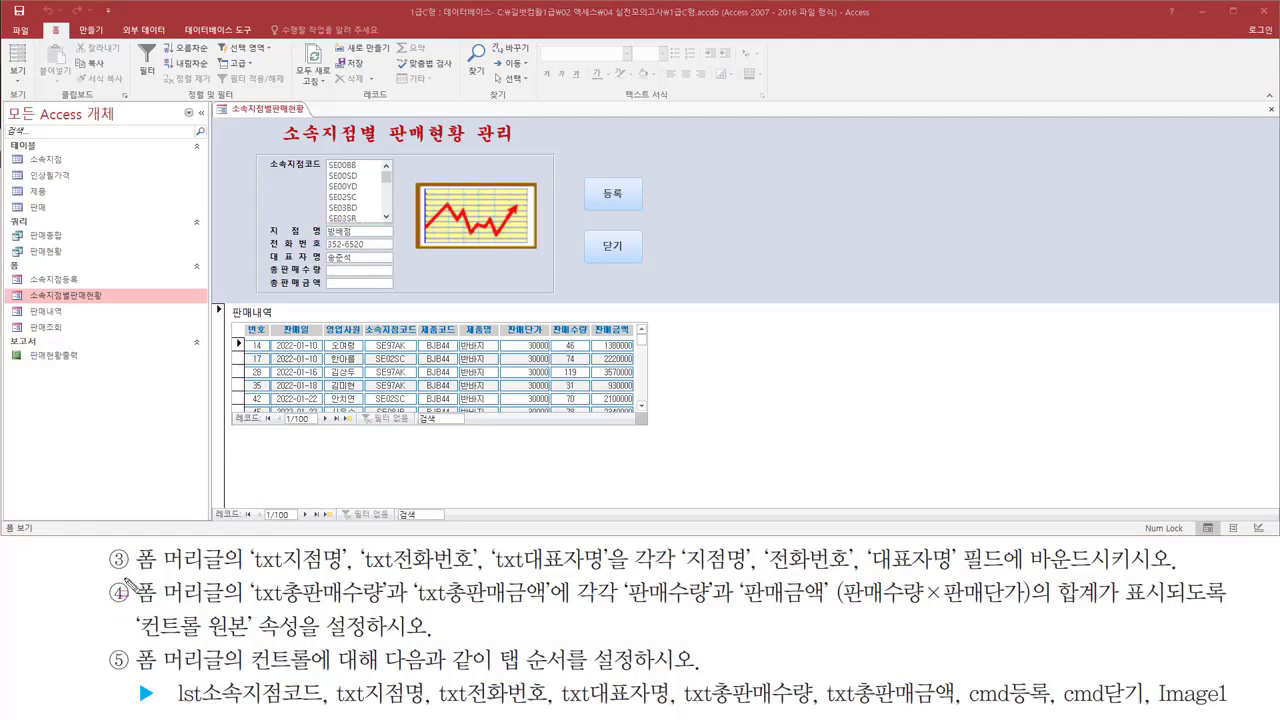
# Read instruction ④ on showing totals of 판매수량 and 판매금액, and locate the 총판매수량 and 총판매금액 boxes in the form header.
pyautogui.hotkey('ctrl', '2')
pyautogui.moveTo(129, 576)
pyautogui.mouseDown()
pyautogui.moveTo(259, 604)
pyautogui.moveTo(550, 607)
pyautogui.mouseUp()
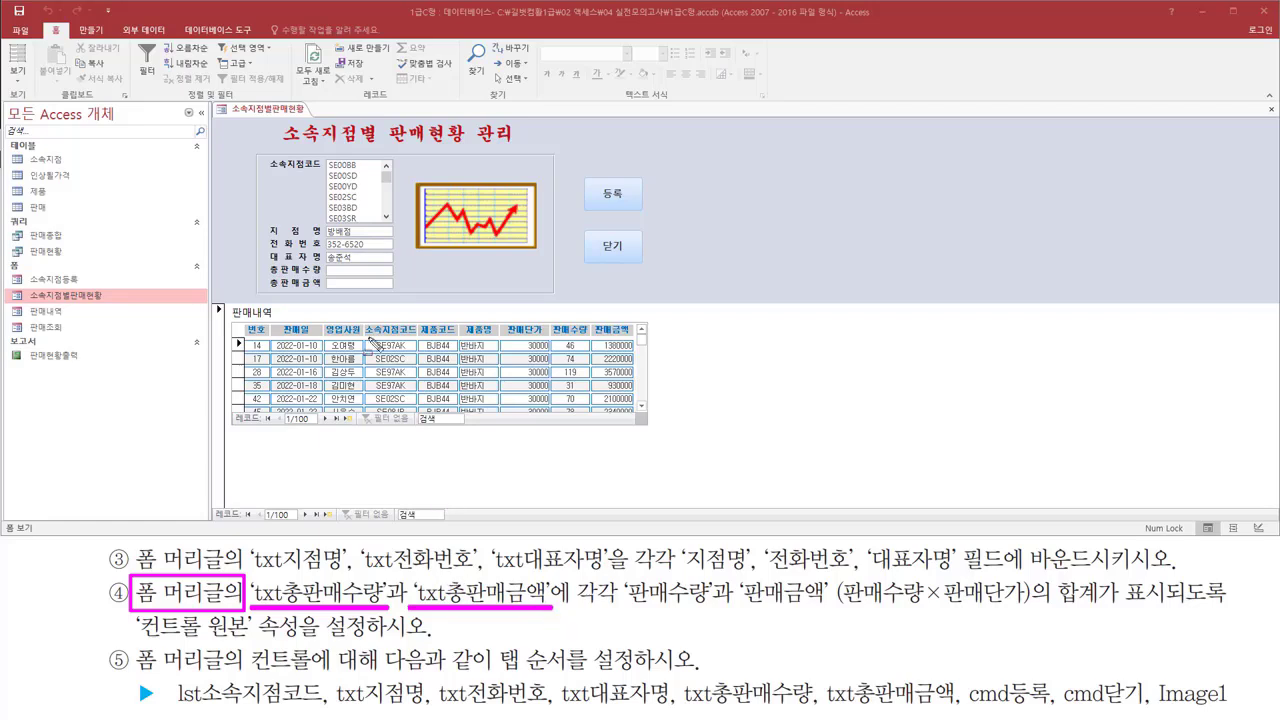
pyautogui.moveTo(266, 262)
pyautogui.mouseDown()
pyautogui.moveTo(320, 275)
pyautogui.moveTo(318, 293)
pyautogui.moveTo(396, 288)
pyautogui.mouseUp()
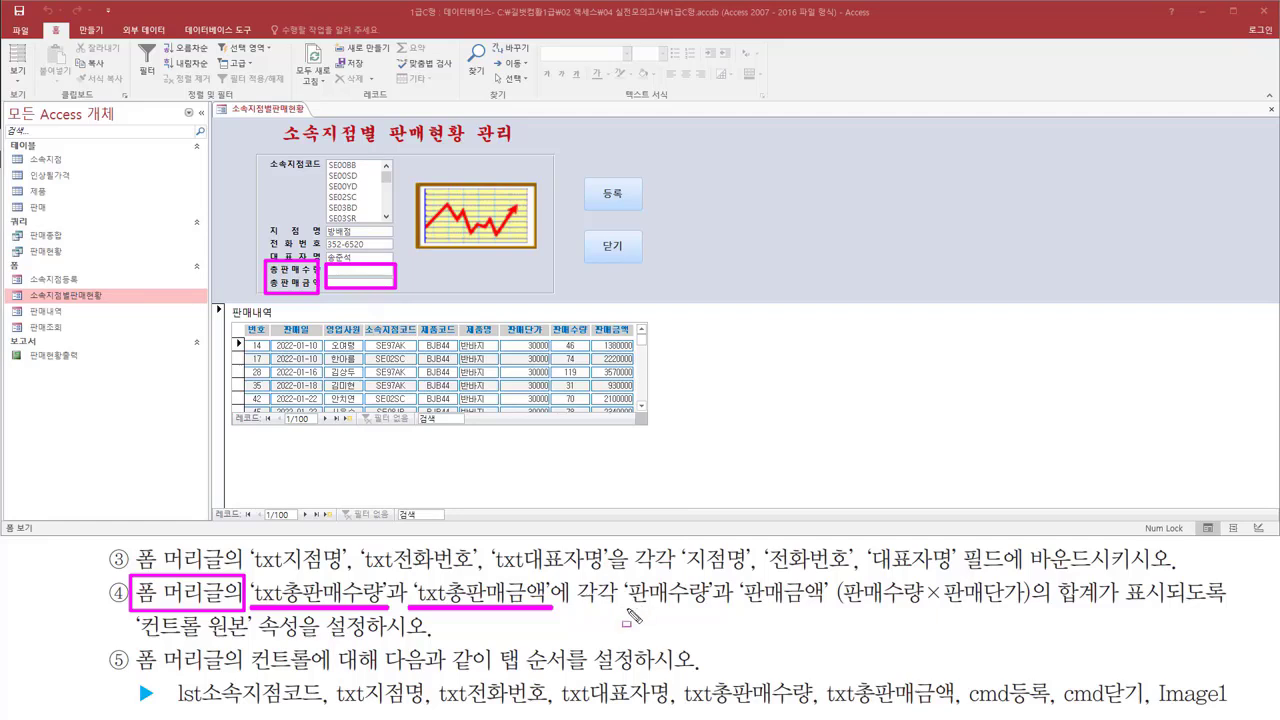
pyautogui.moveTo(626, 607); pyautogui.dragTo(826, 609)
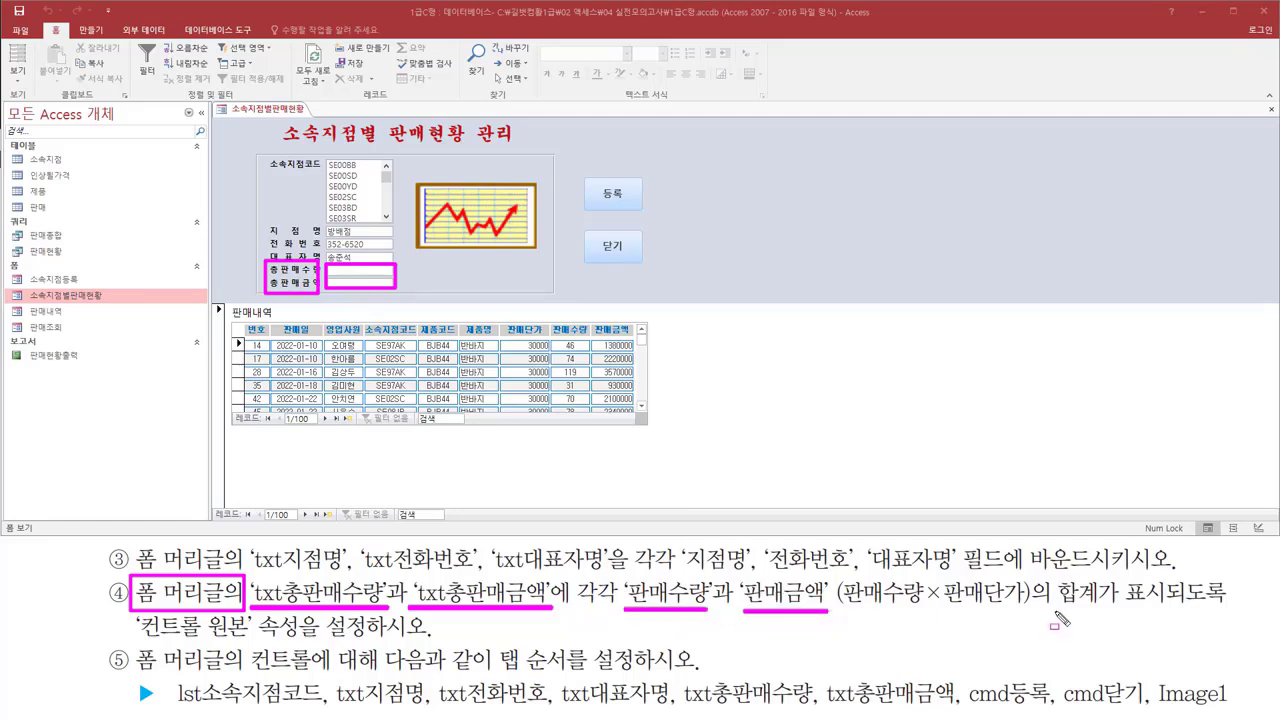
pyautogui.moveTo(1055, 615); pyautogui.dragTo(1181, 616)
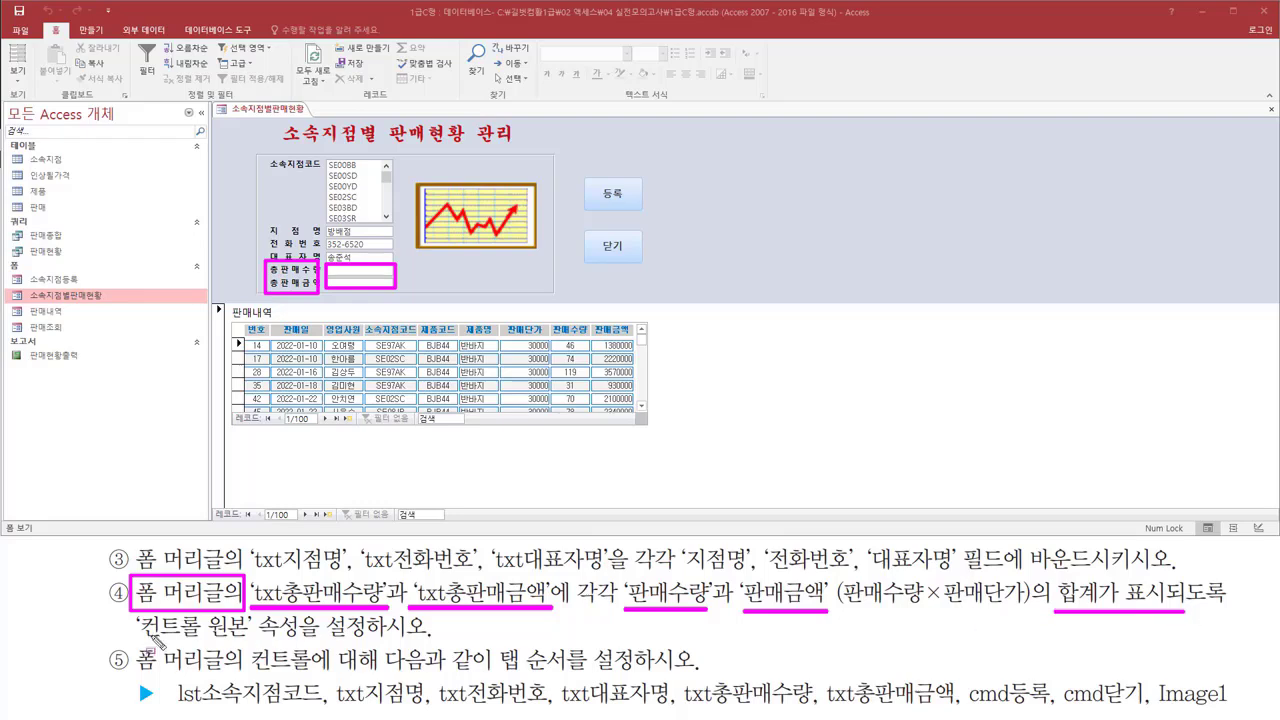
pyautogui.moveTo(133, 646); pyautogui.dragTo(375, 646)
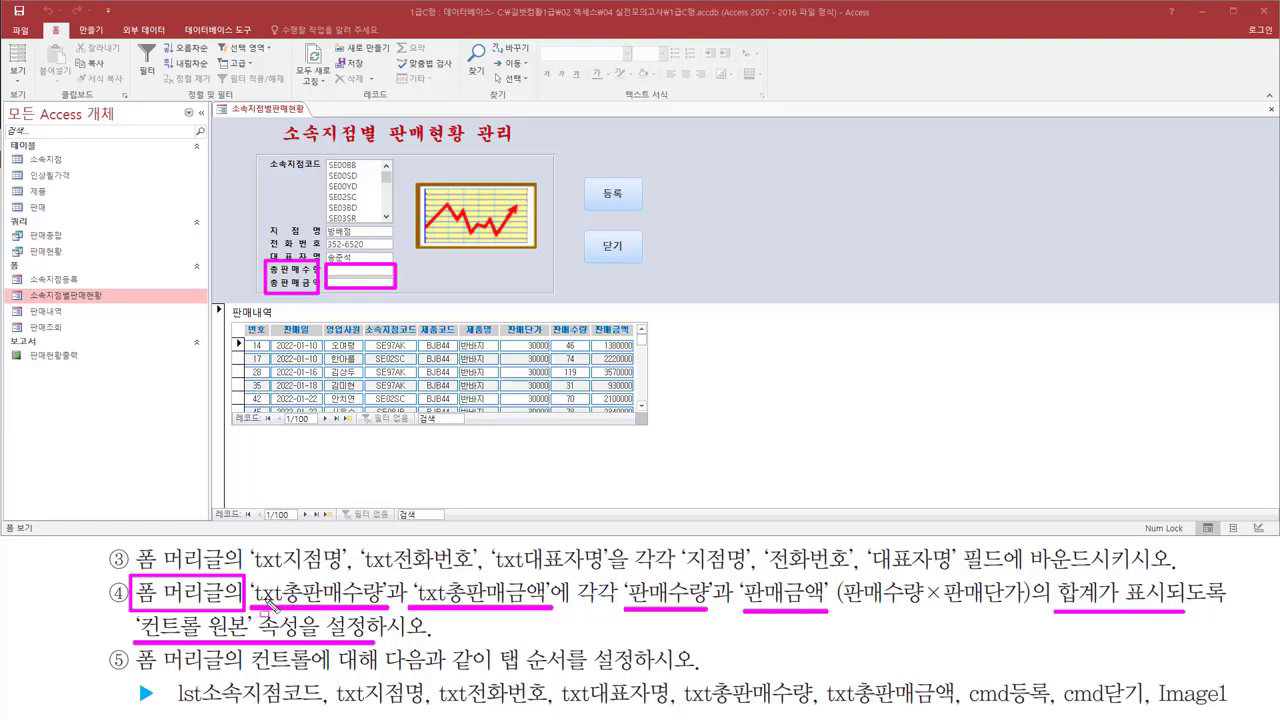
pyautogui.moveTo(612, 571)
pyautogui.mouseDown()
pyautogui.moveTo(724, 650)
pyautogui.moveTo(717, 631)
pyautogui.mouseUp()
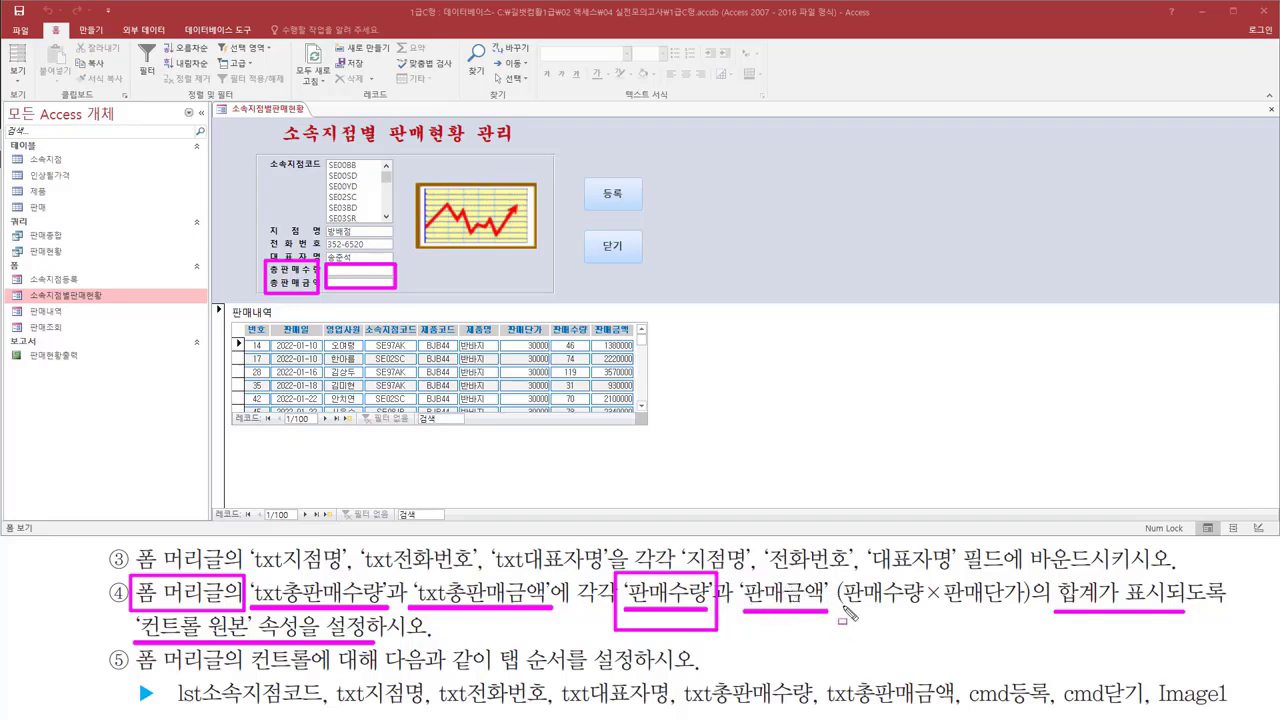
pyautogui.moveTo(836, 572); pyautogui.dragTo(1030, 626)
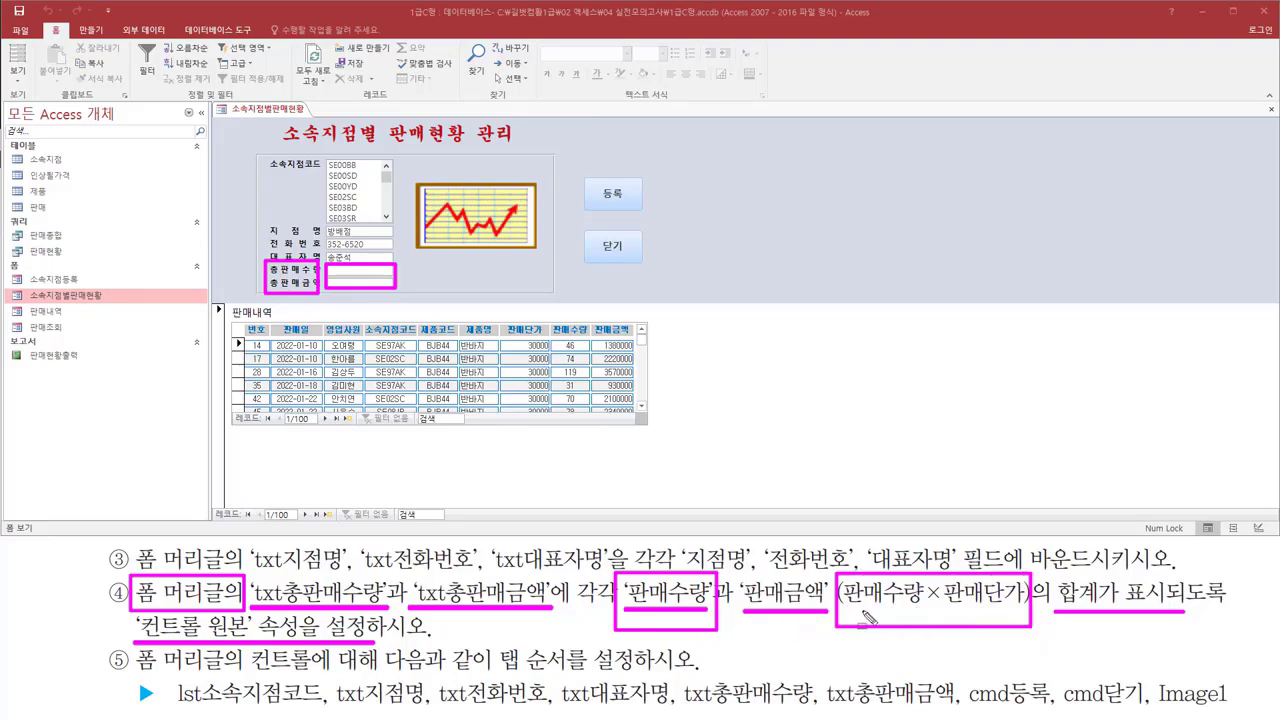
pyautogui.moveTo(848, 614); pyautogui.dragTo(1022, 614)
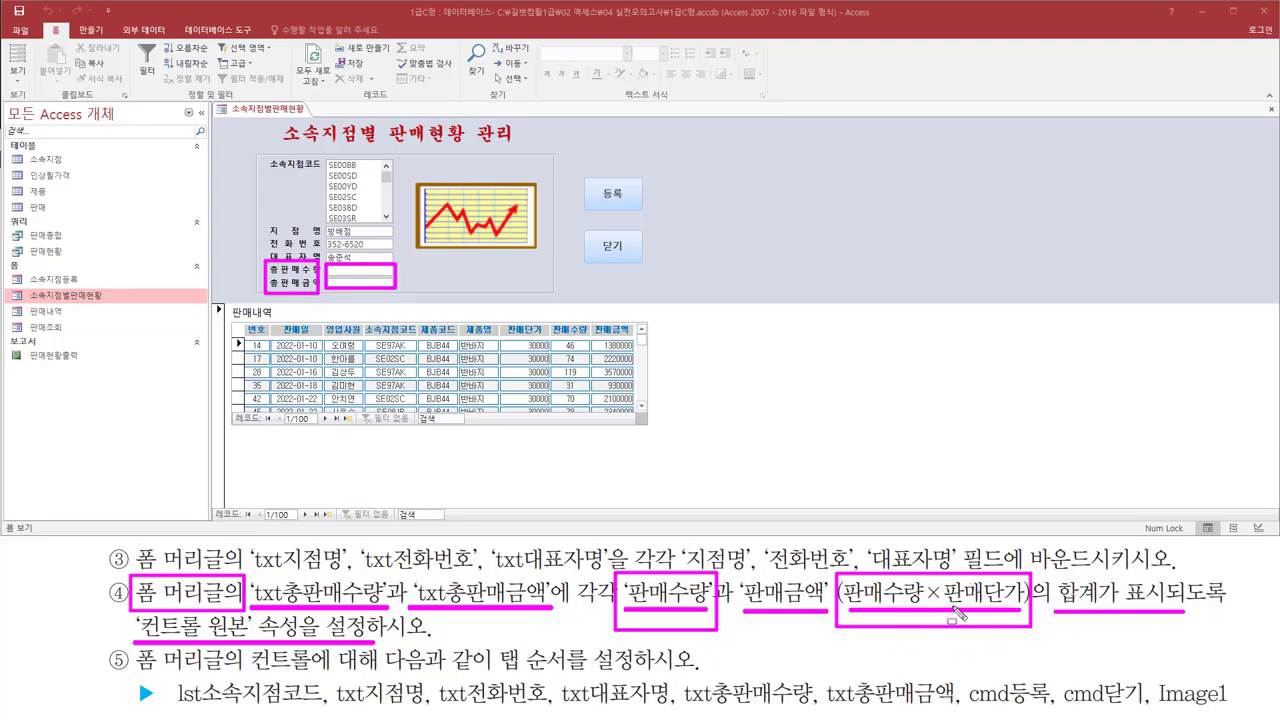
pyautogui.press('Escape')
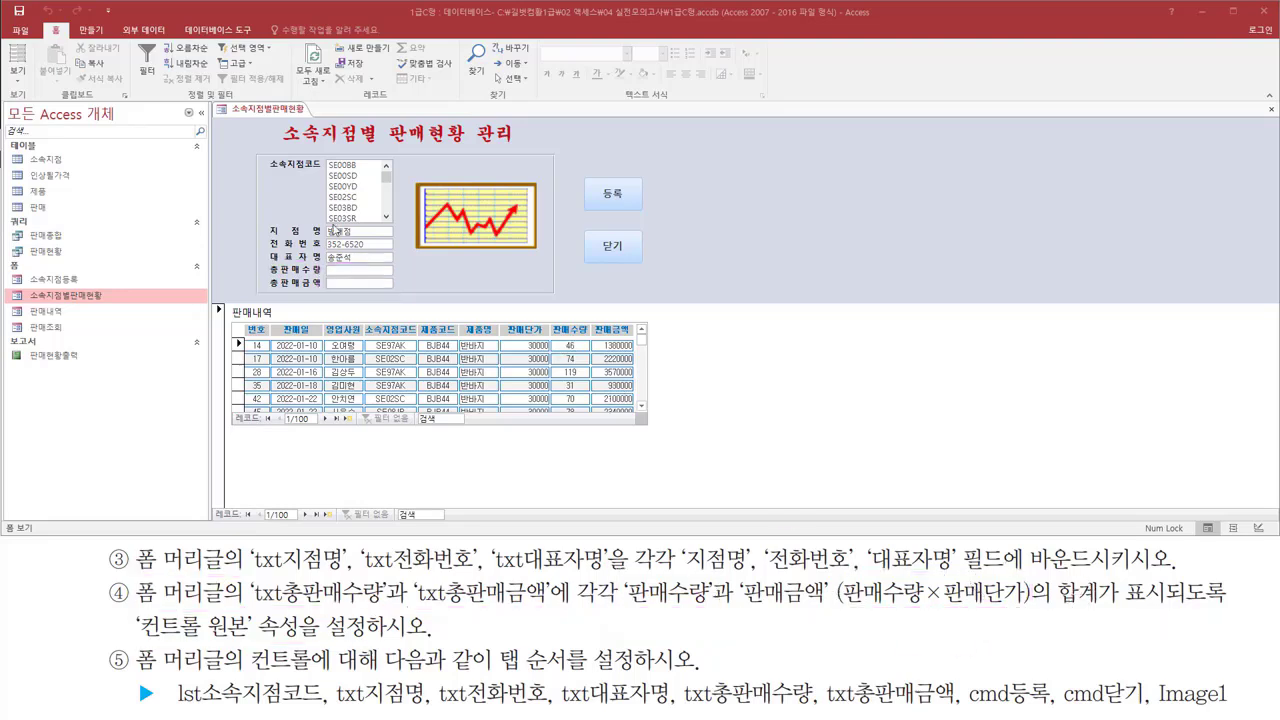
# Return the form to design view and check the control names of the 총판매수량 and 총판매금액 text boxes.
pyautogui.rightClick(296, 191)
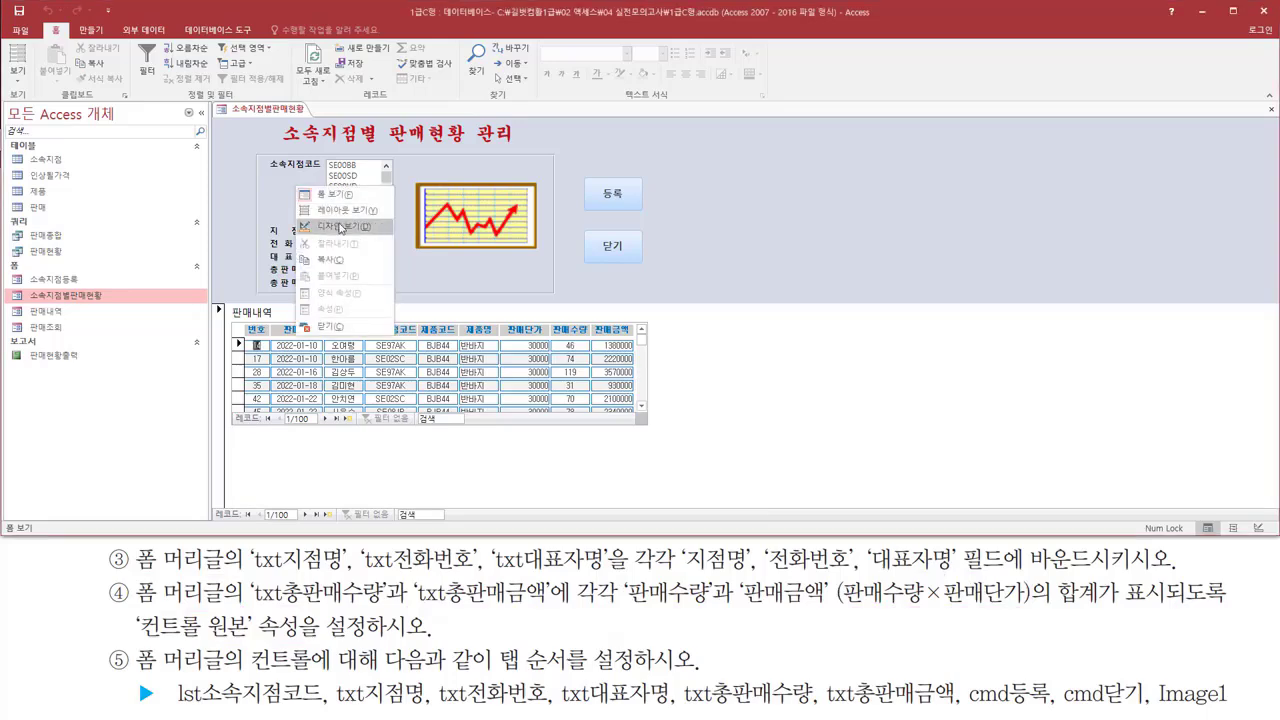
pyautogui.click(342, 227)
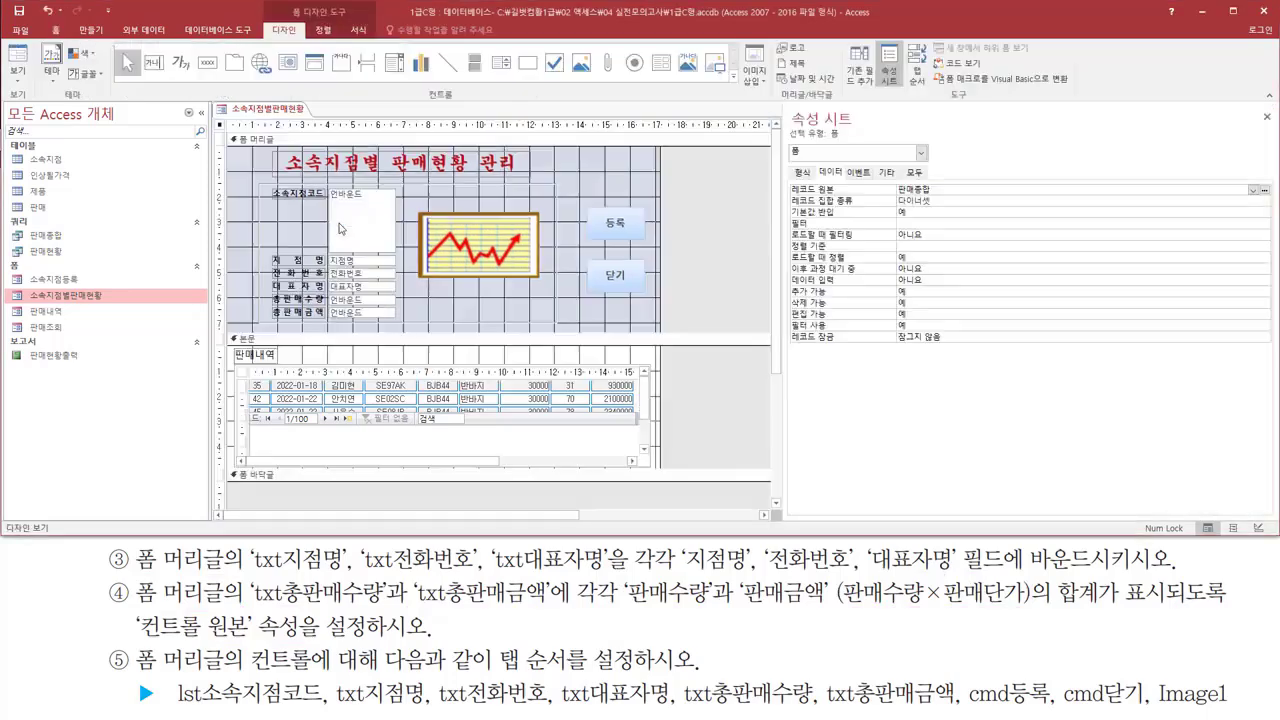
pyautogui.click(385, 300)
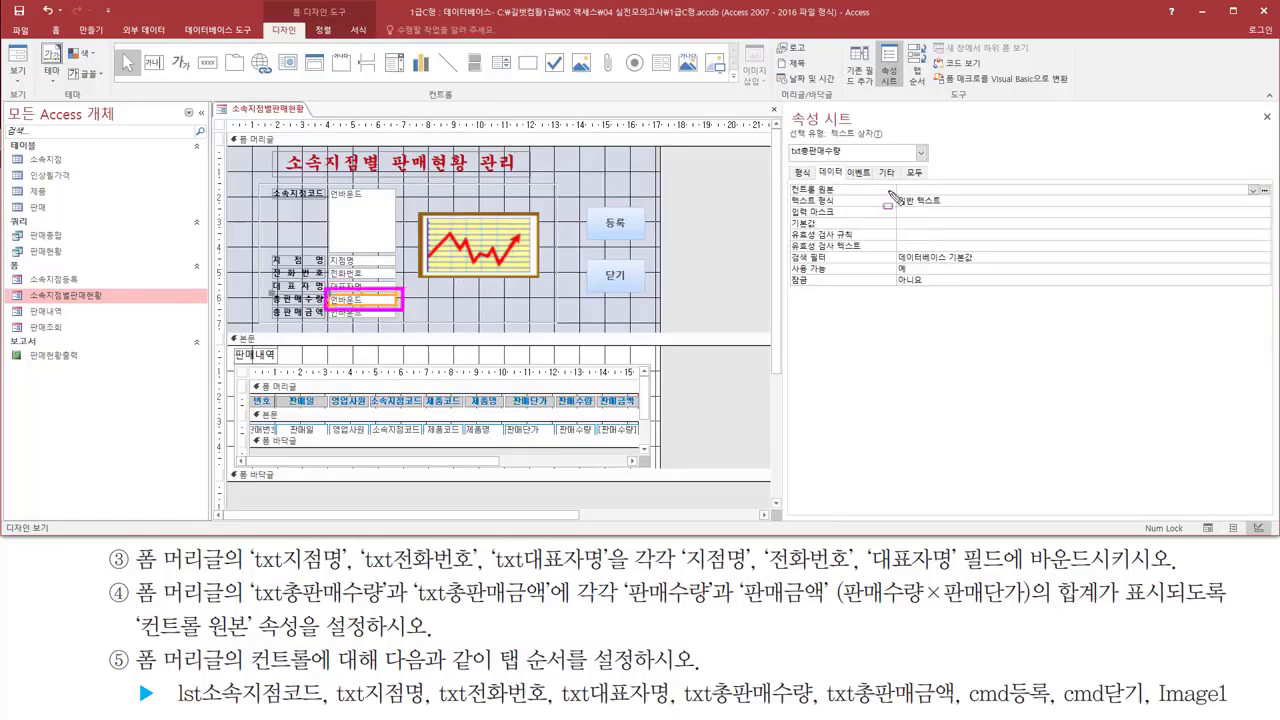
pyautogui.moveTo(789, 158); pyautogui.dragTo(845, 160)
pyautogui.press('Escape')
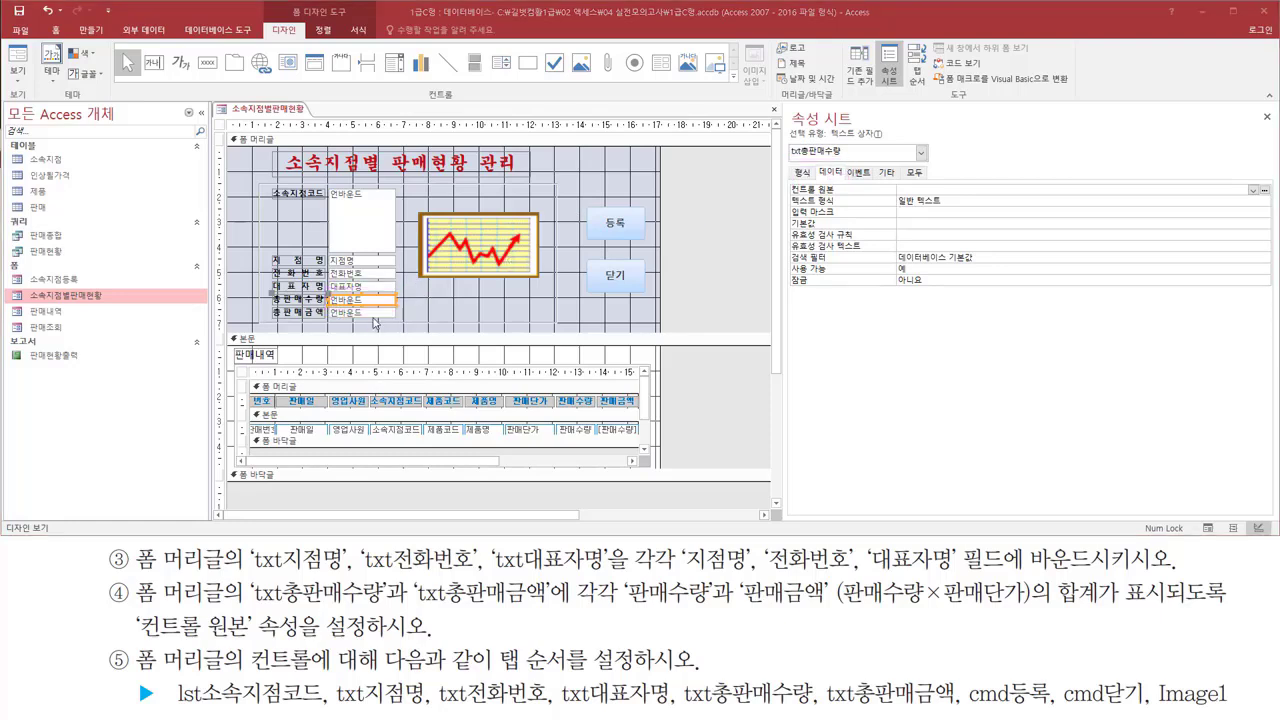
pyautogui.click(380, 315)
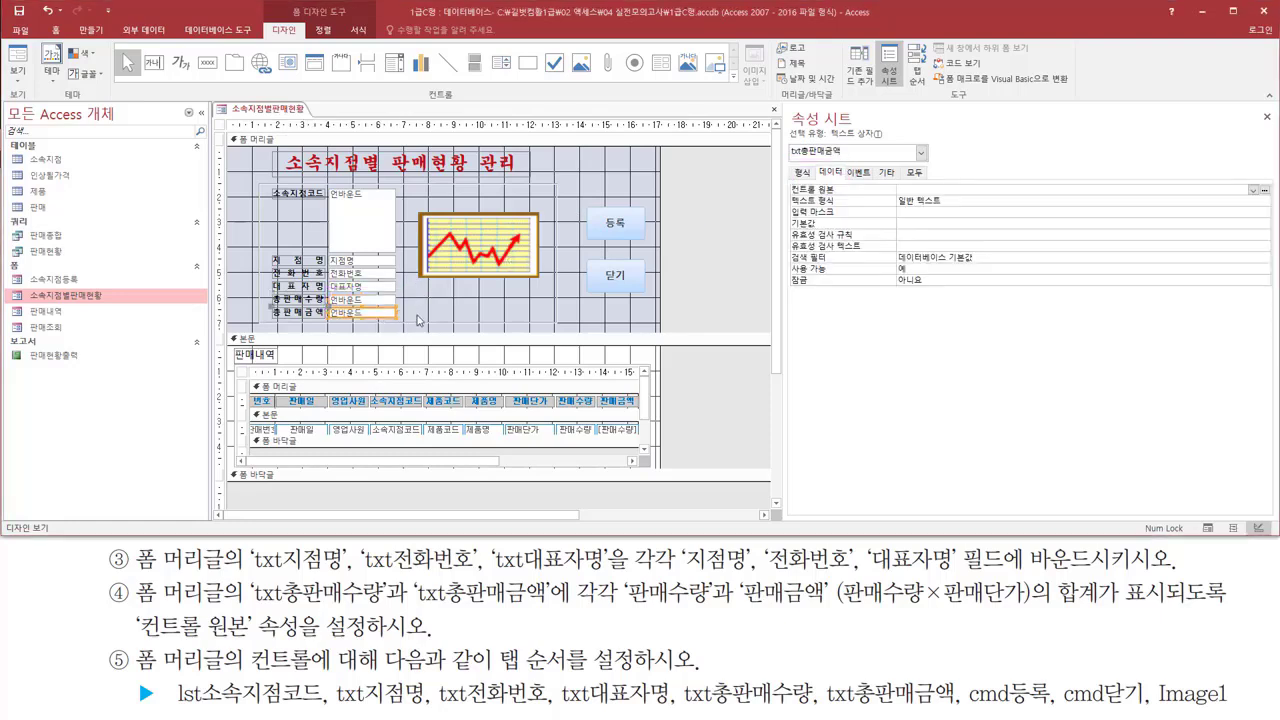
pyautogui.moveTo(789, 158); pyautogui.dragTo(847, 159)
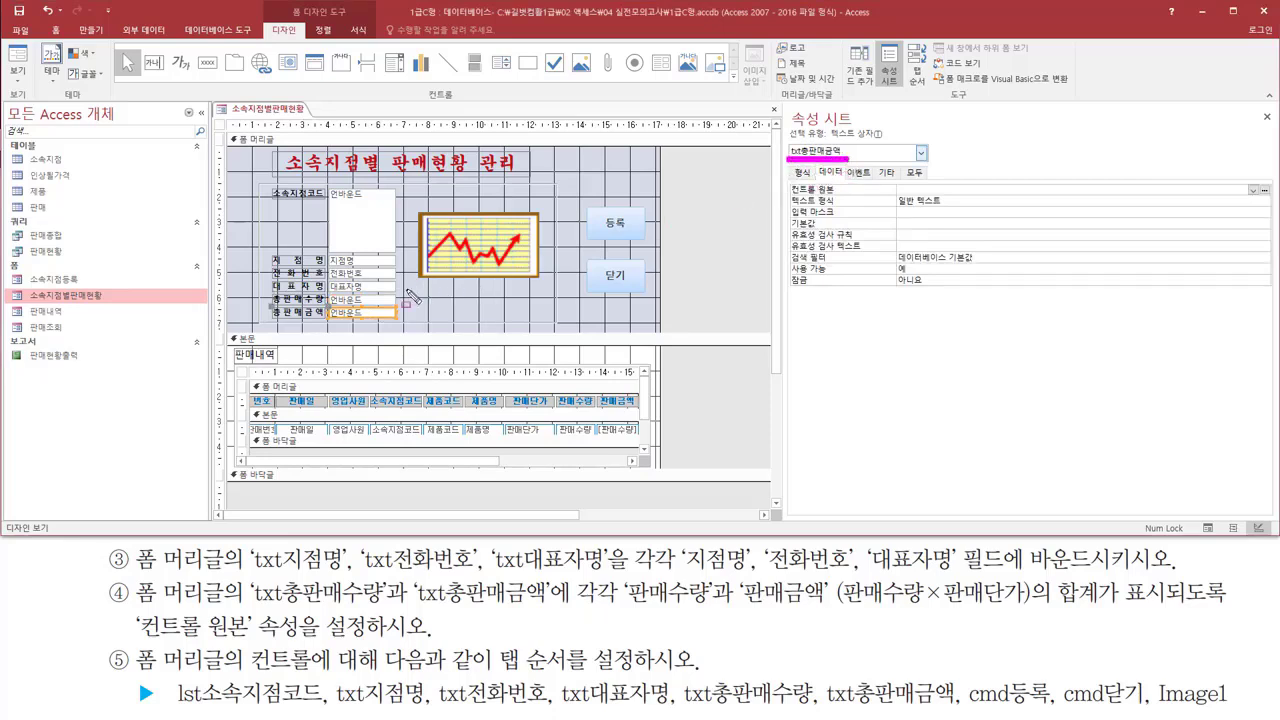
pyautogui.press('Escape')
pyautogui.click(344, 301)
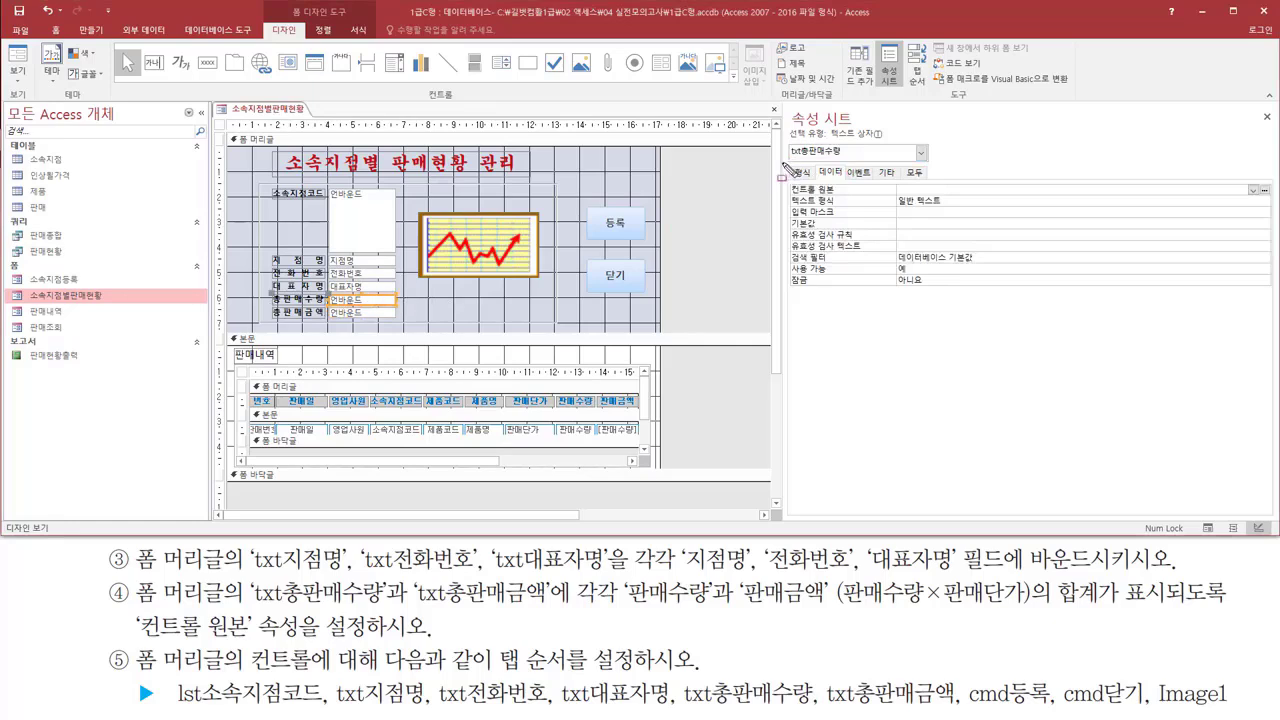
# Draft the formula =sum([판매수량]) in a memo note for the total sales quantity.
pyautogui.moveTo(790, 159)
pyautogui.mouseDown()
pyautogui.moveTo(852, 159)
pyautogui.moveTo(852, 141)
pyautogui.moveTo(843, 180)
pyautogui.moveTo(858, 196)
pyautogui.moveTo(1128, 197)
pyautogui.moveTo(1133, 184)
pyautogui.mouseUp()
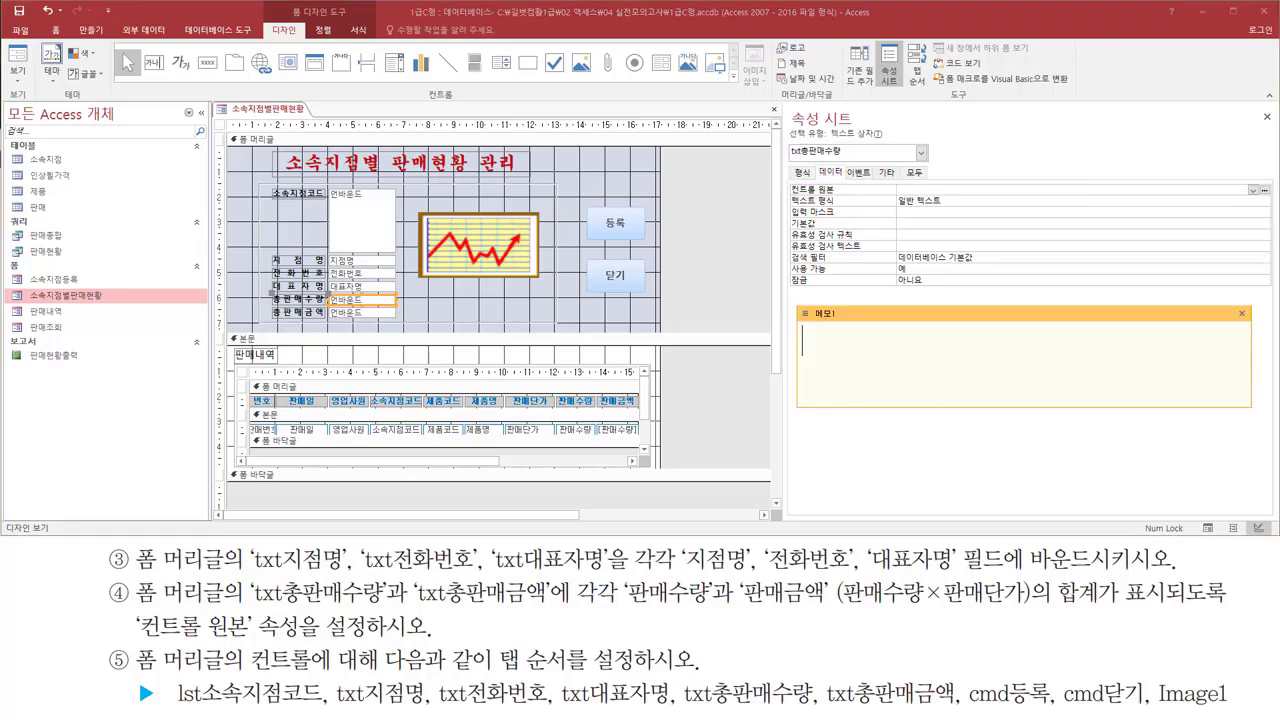
pyautogui.write('=sum([판매수랴')
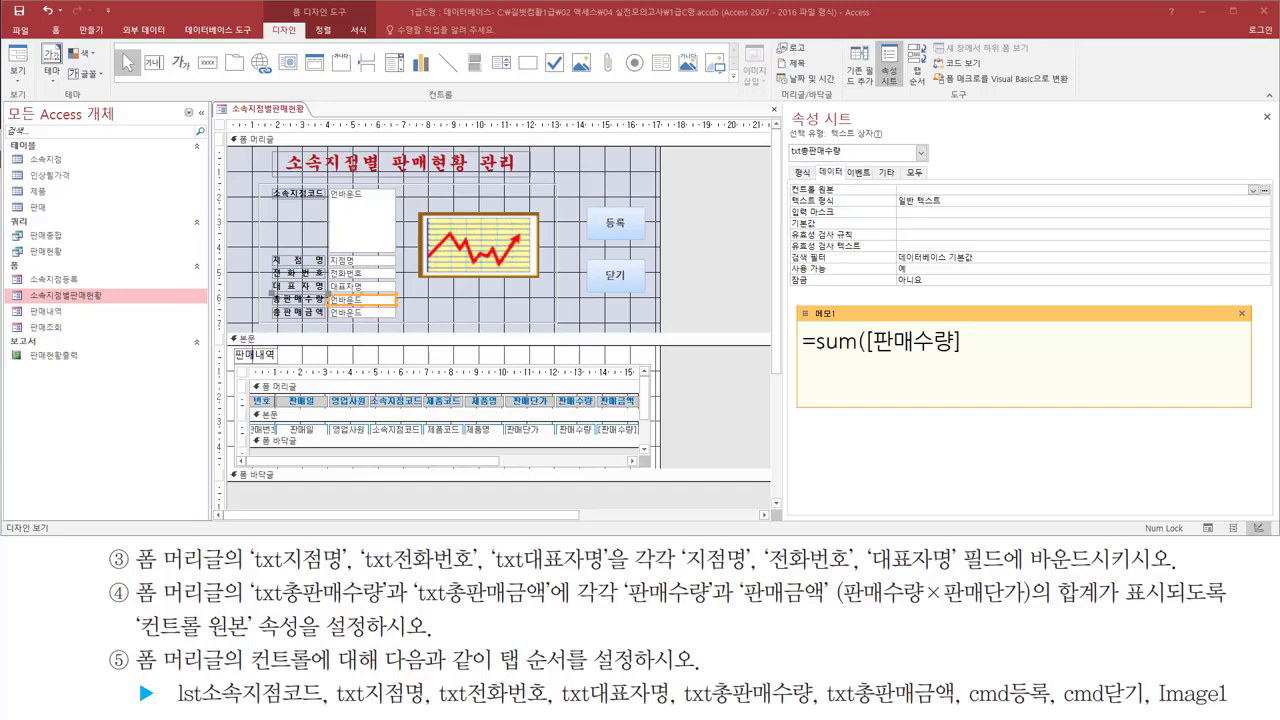
pyautogui.write('])')
# Draft the formula =sum([판매수량]*[판매단가]) in the memo for the total sales amount, and close the memo.
pyautogui.moveTo(733, 609)
pyautogui.mouseDown()
pyautogui.moveTo(819, 610)
pyautogui.moveTo(835, 575)
pyautogui.mouseUp()
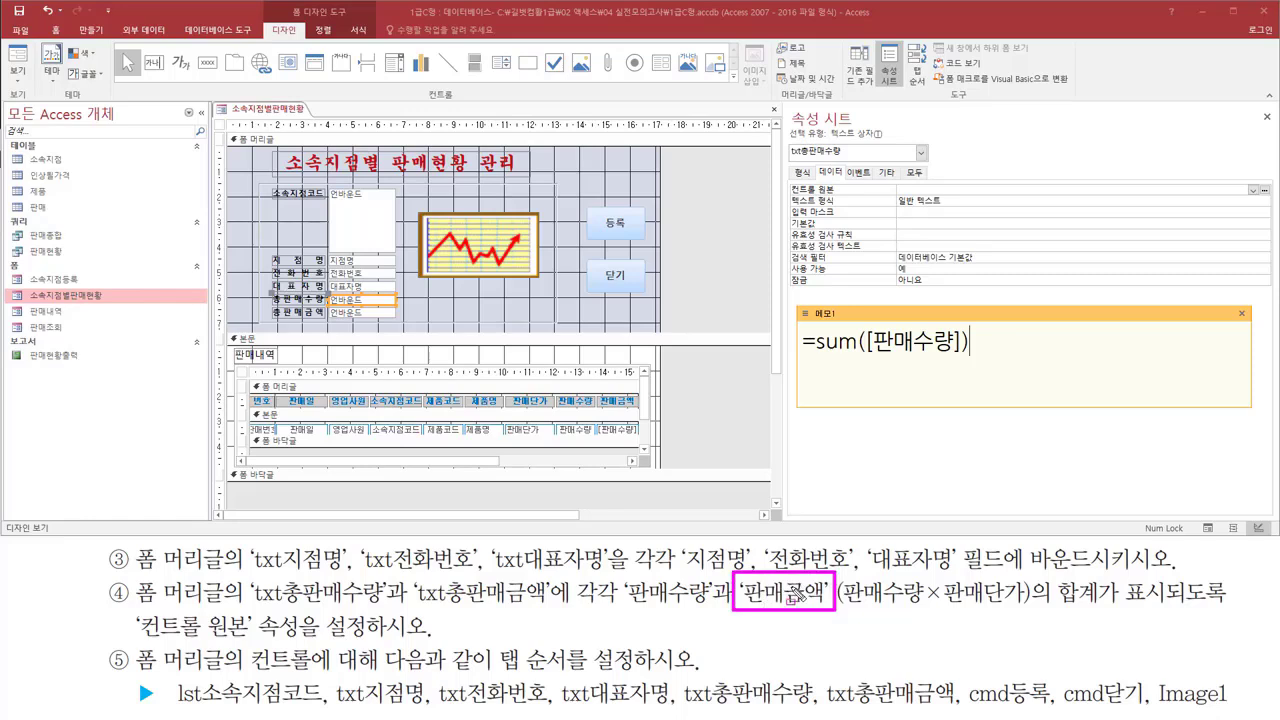
pyautogui.moveTo(846, 605); pyautogui.dragTo(1029, 606)
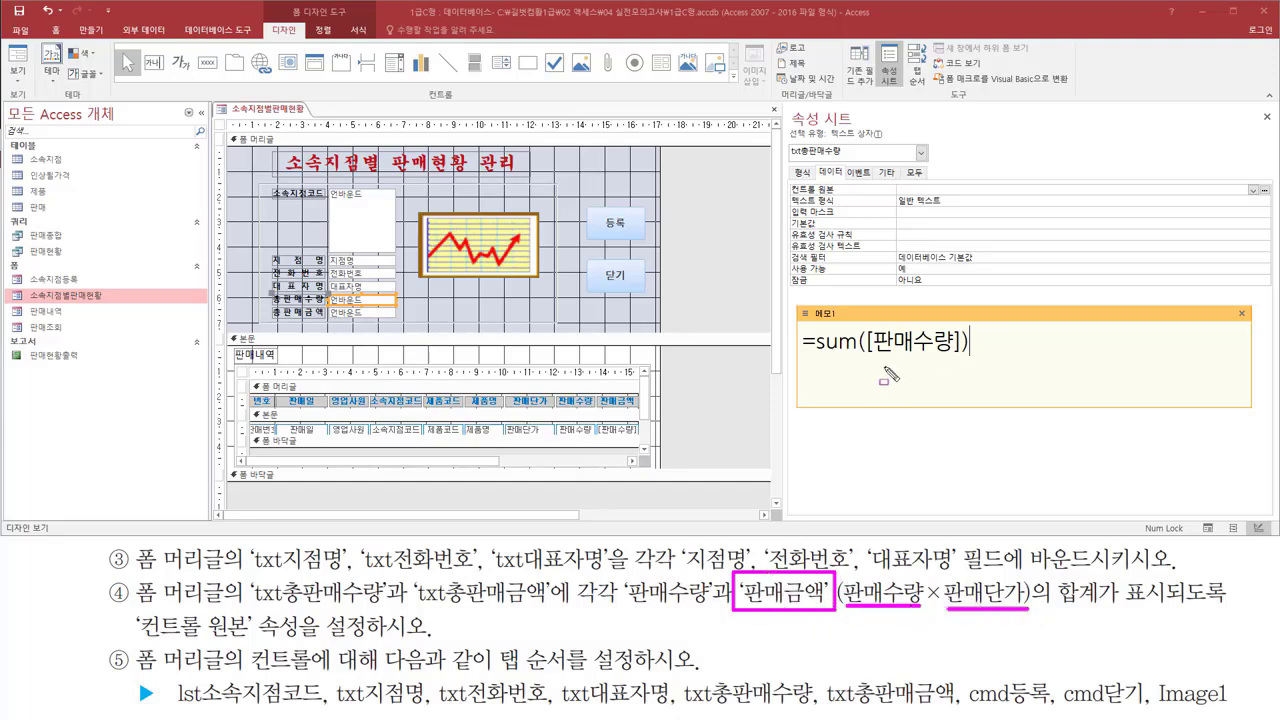
pyautogui.press('Escape')
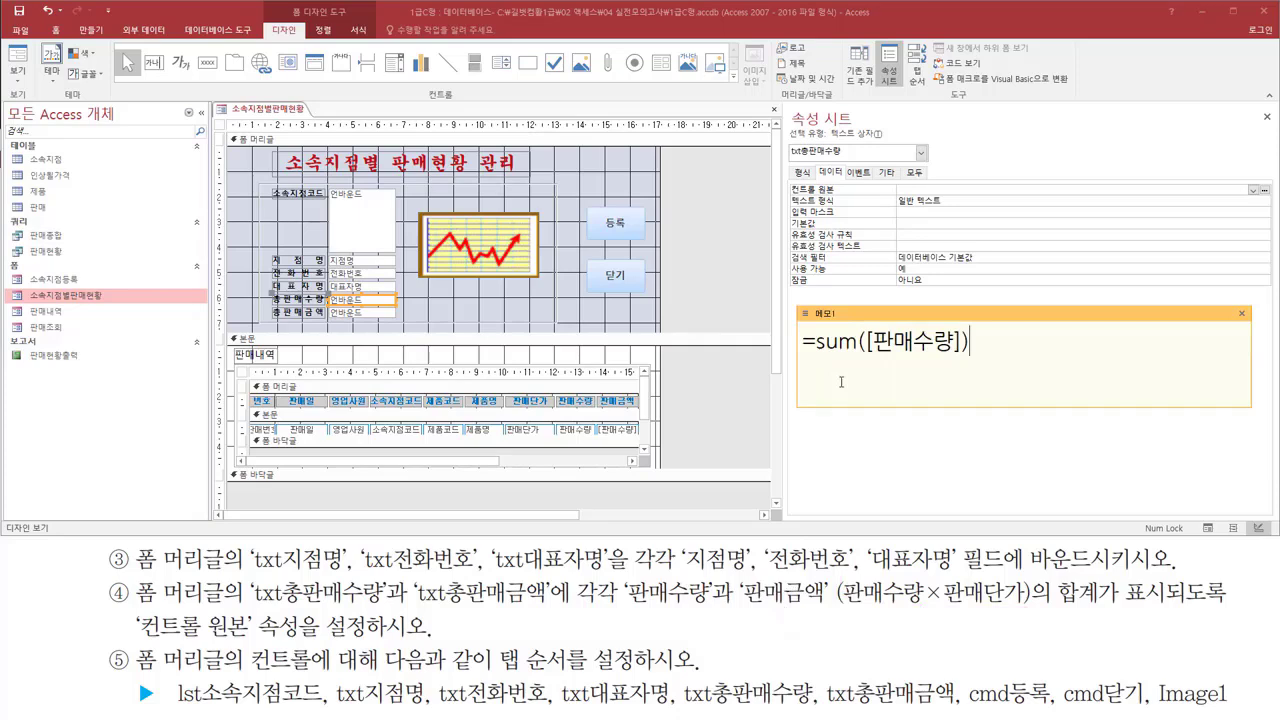
pyautogui.press('Return')
pyautogui.write('[판매수량]*[판매단가')
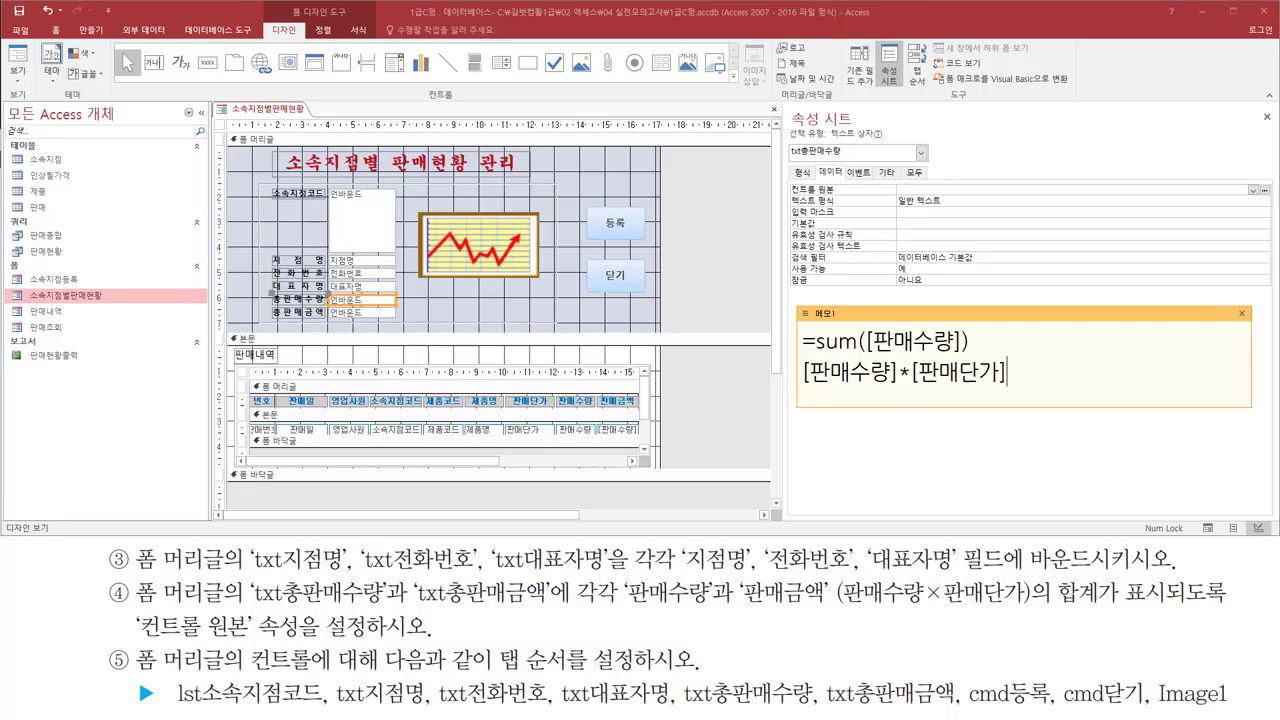
pyautogui.hotkey('shift', 'Home')
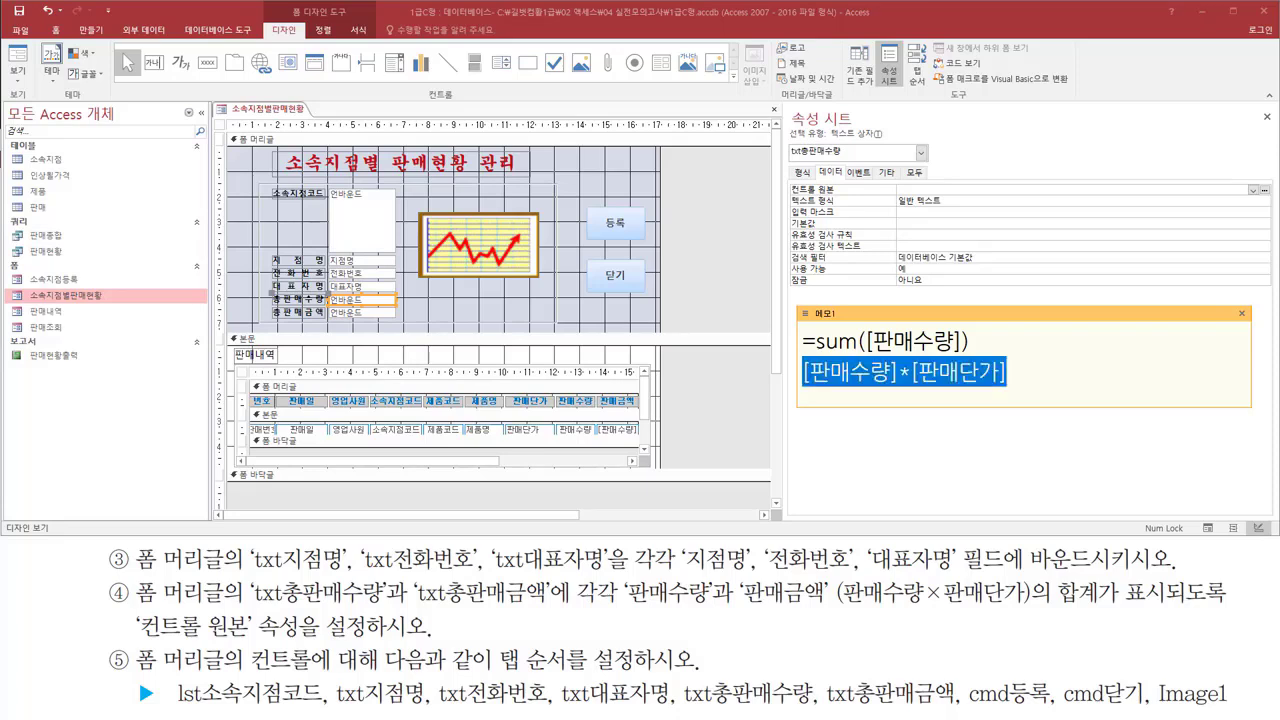
pyautogui.press('Home')
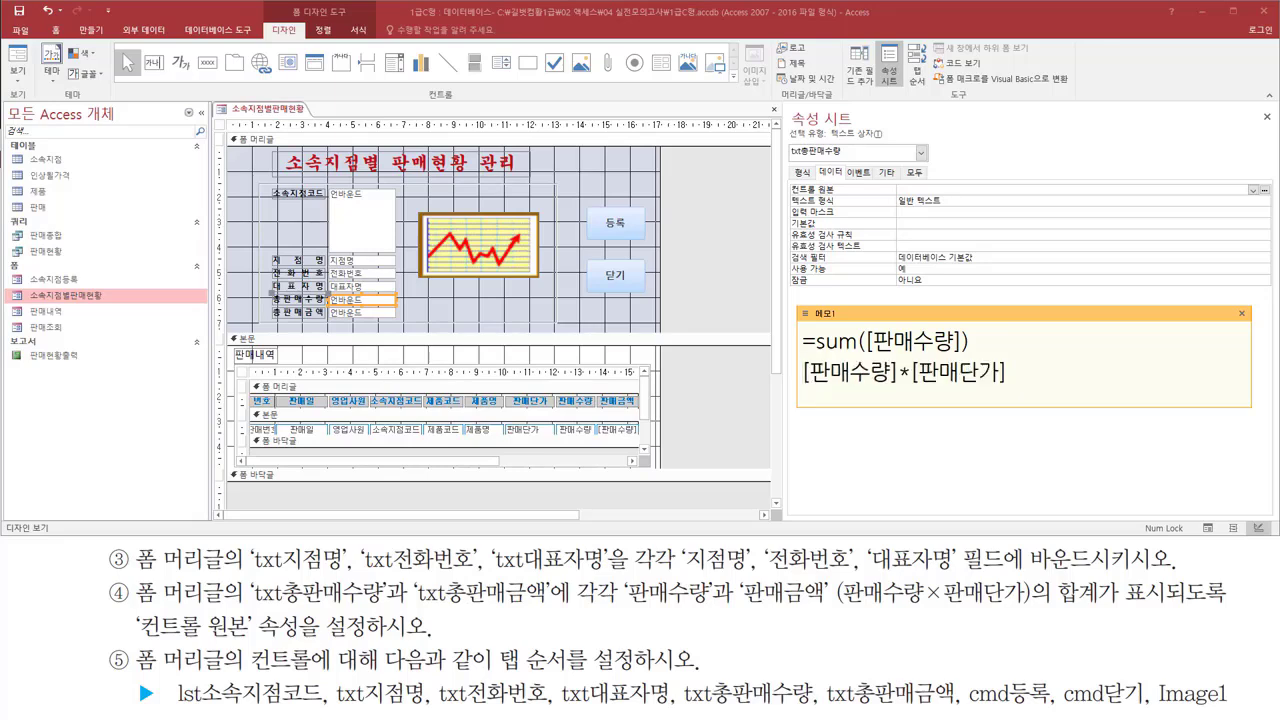
pyautogui.write('=sum')
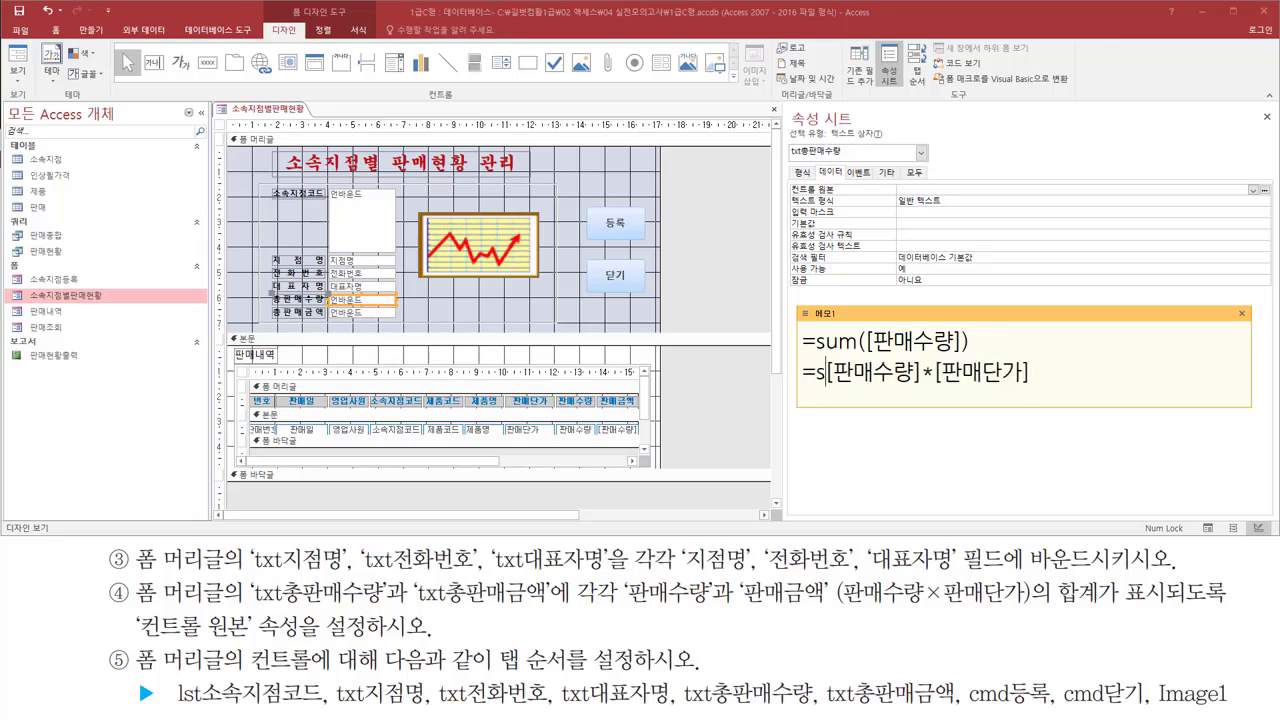
pyautogui.write('(')
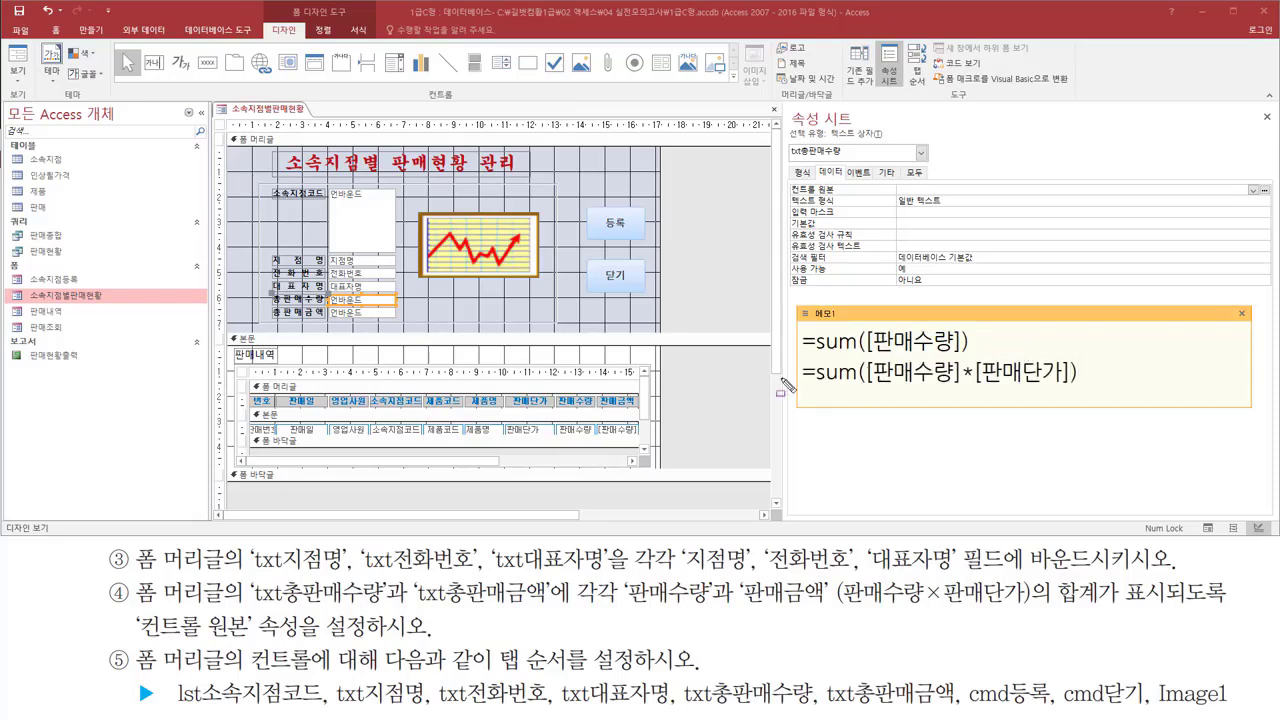
pyautogui.moveTo(872, 383); pyautogui.dragTo(1072, 384)
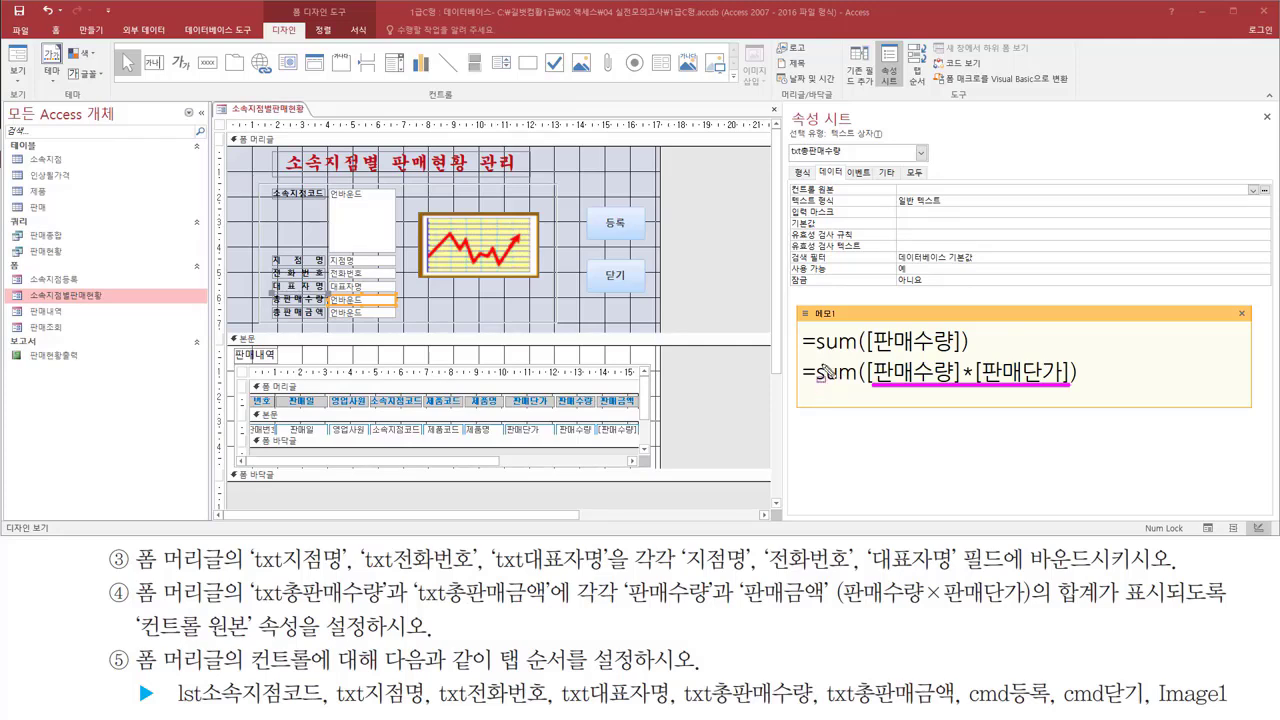
pyautogui.press('Escape')
pyautogui.click(862, 317)
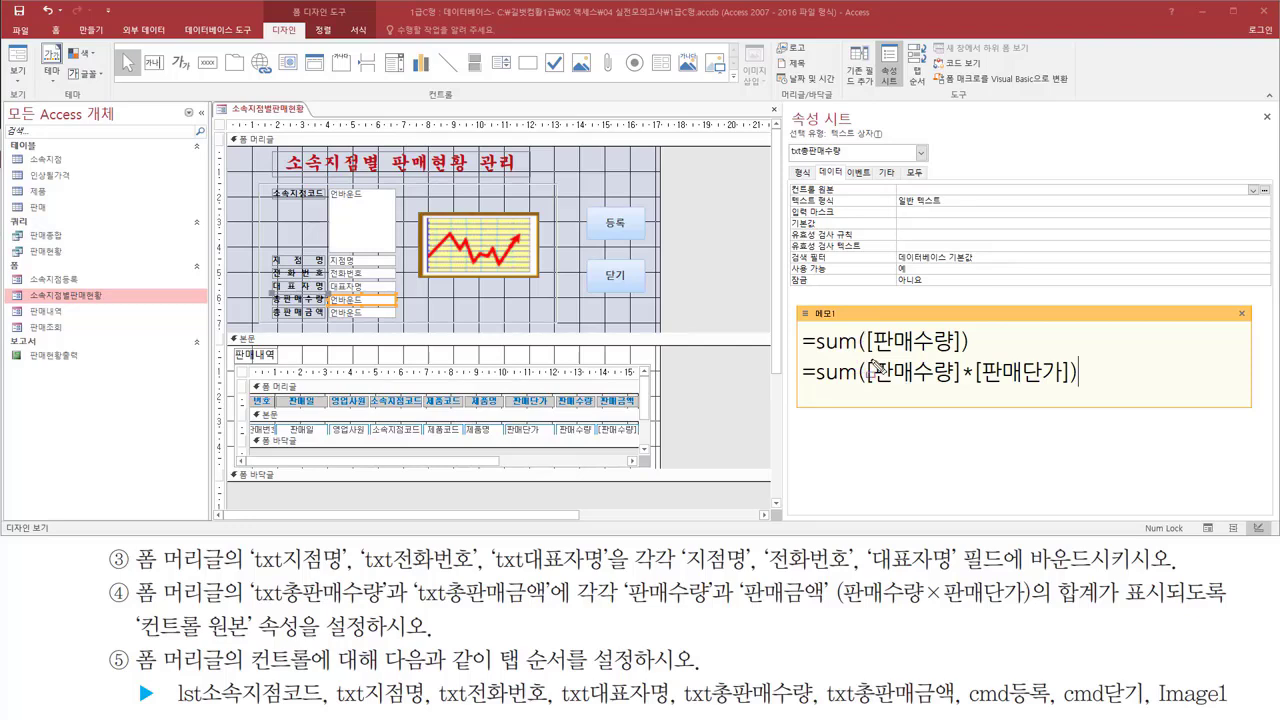
# Set the 컨트롤 원본 property of the txt총판매수량 text box to =sum([판매수량]).
pyautogui.press('Escape')
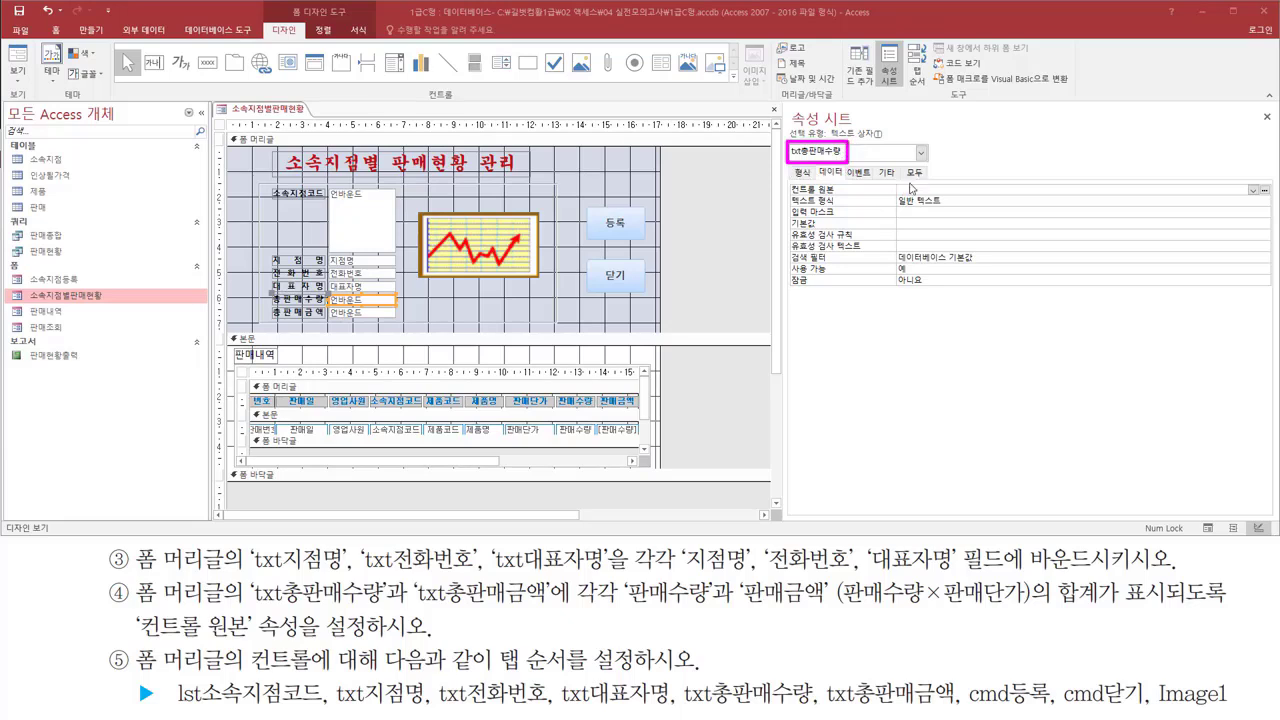
pyautogui.click(918, 191)
pyautogui.write('=sum([판매수량])')
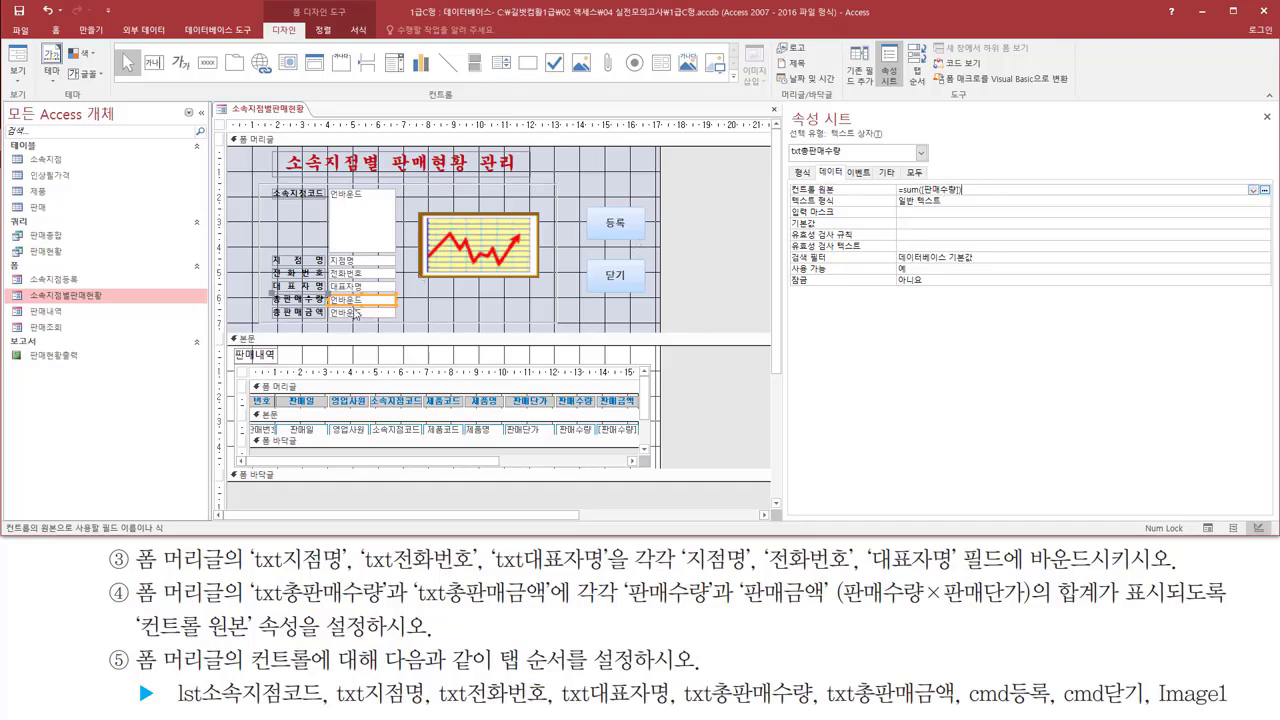
# Set the 컨트롤 원본 property of the txt총판매금액 text box to =sum([판매수량]*[판매단가]).
pyautogui.click(357, 318)
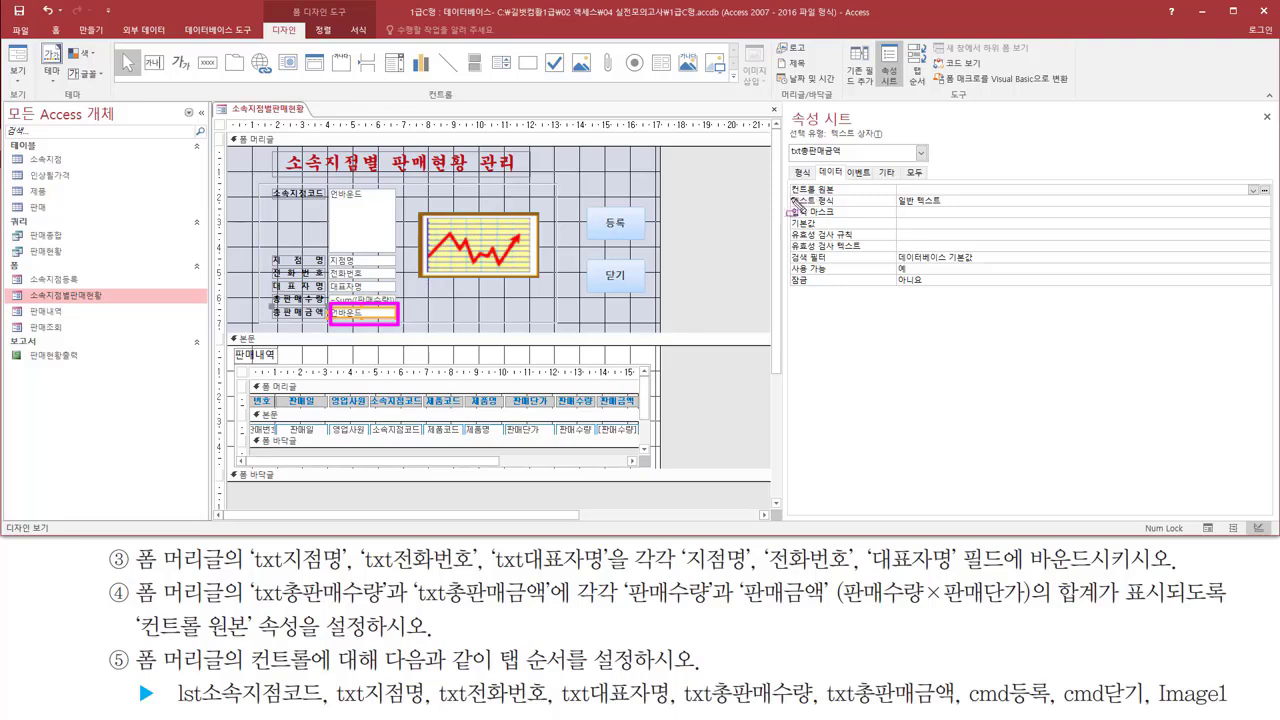
pyautogui.moveTo(786, 198); pyautogui.dragTo(998, 199)
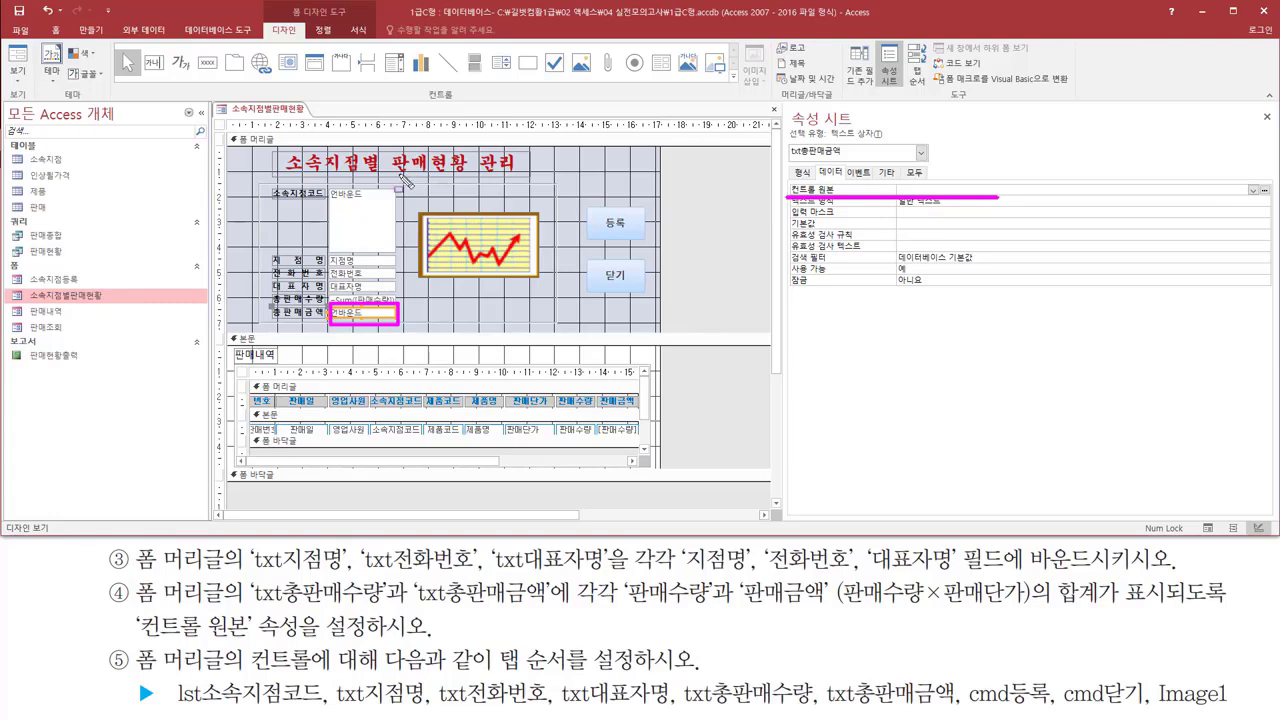
pyautogui.press('Escape')
pyautogui.click(987, 190)
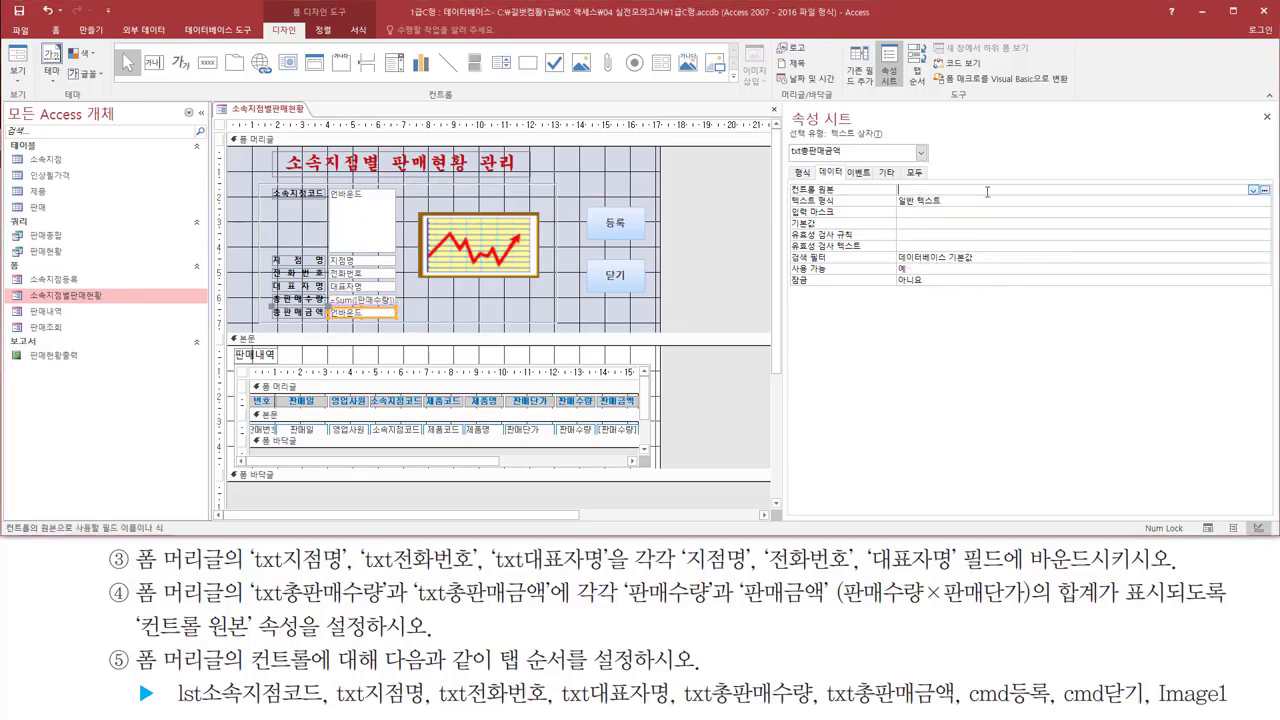
pyautogui.write('=sum([판매수량]*[판매단가])')
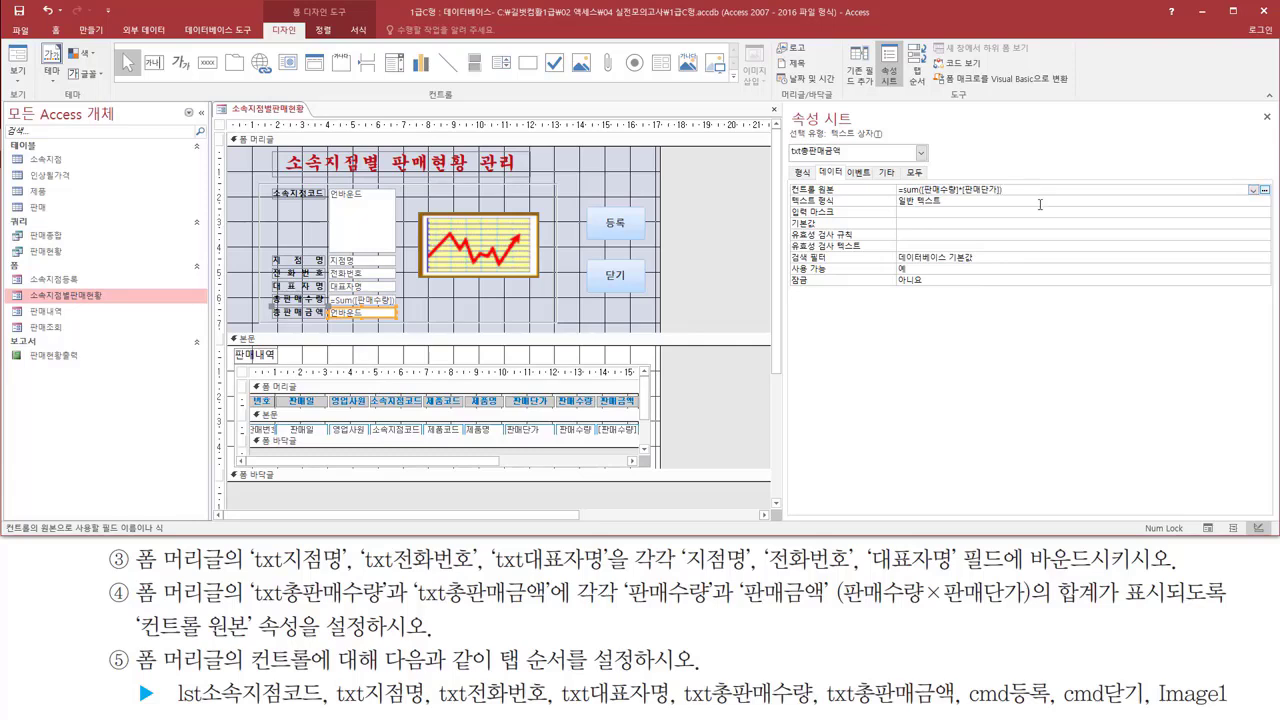
pyautogui.click(727, 228)
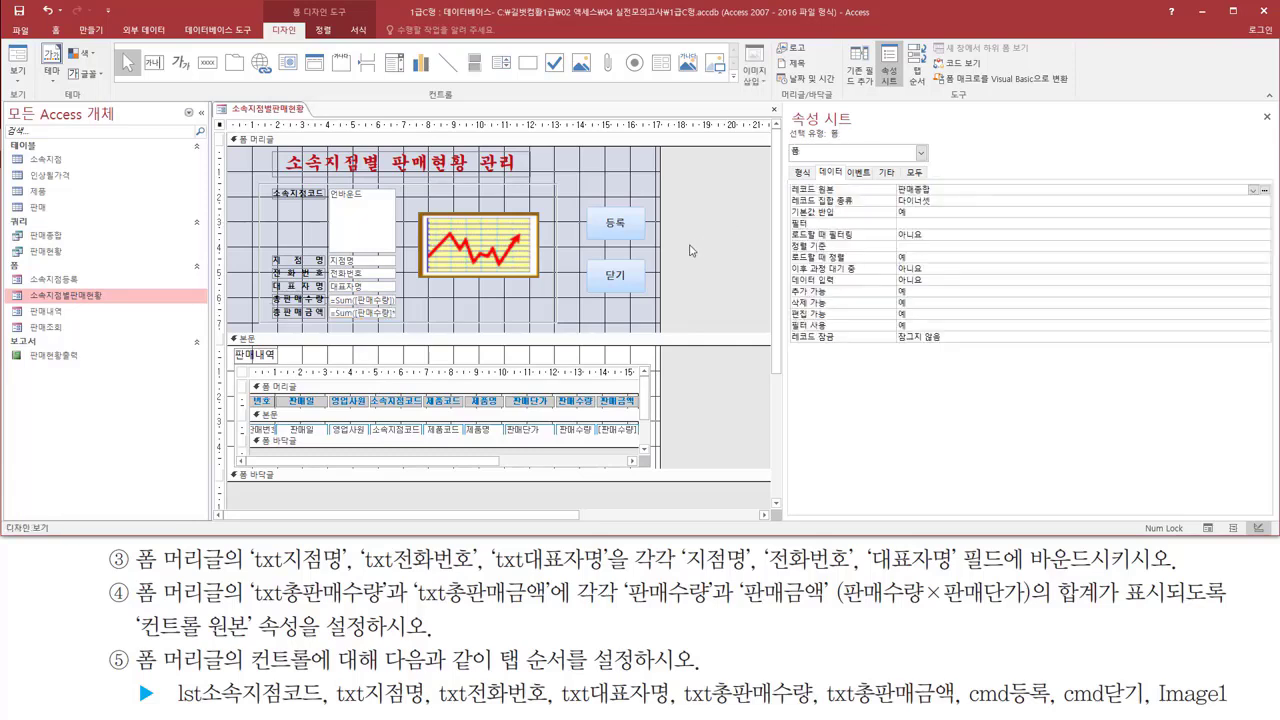
# Display the form in form view and check the totals in the 총판매수량 and 총판매금액 boxes.
pyautogui.rightClick(679, 184)
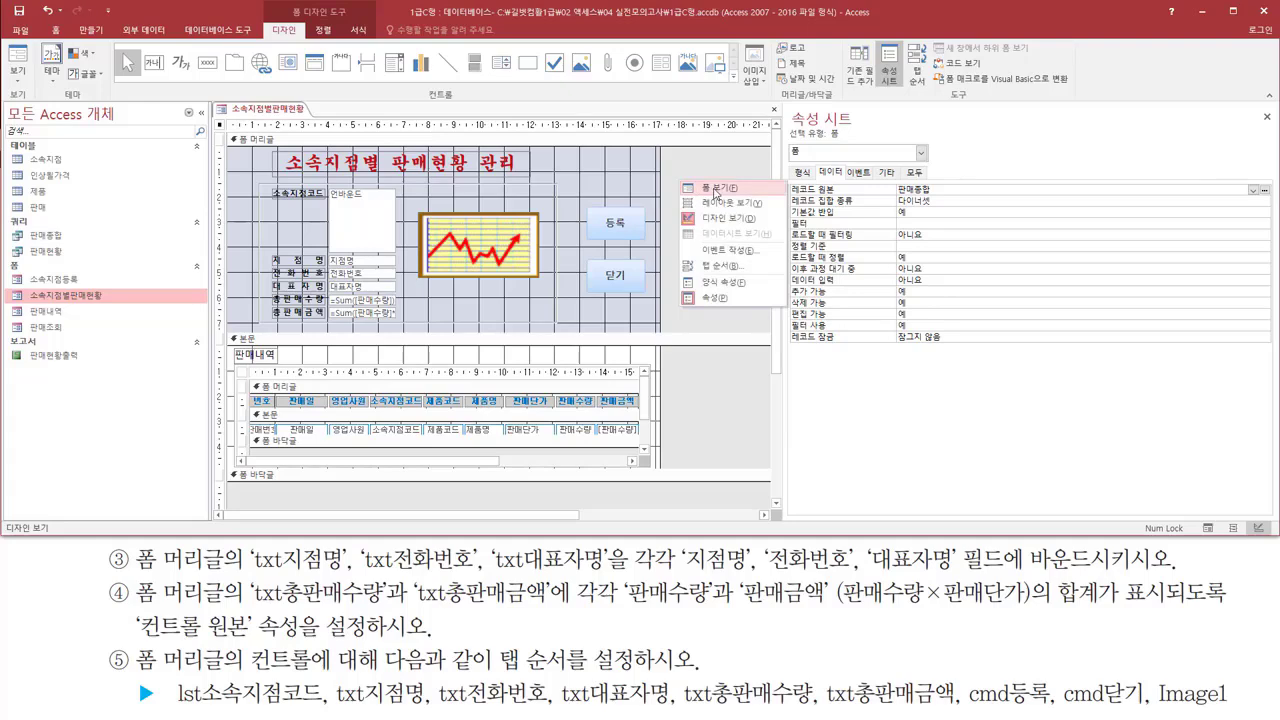
pyautogui.click(716, 190)
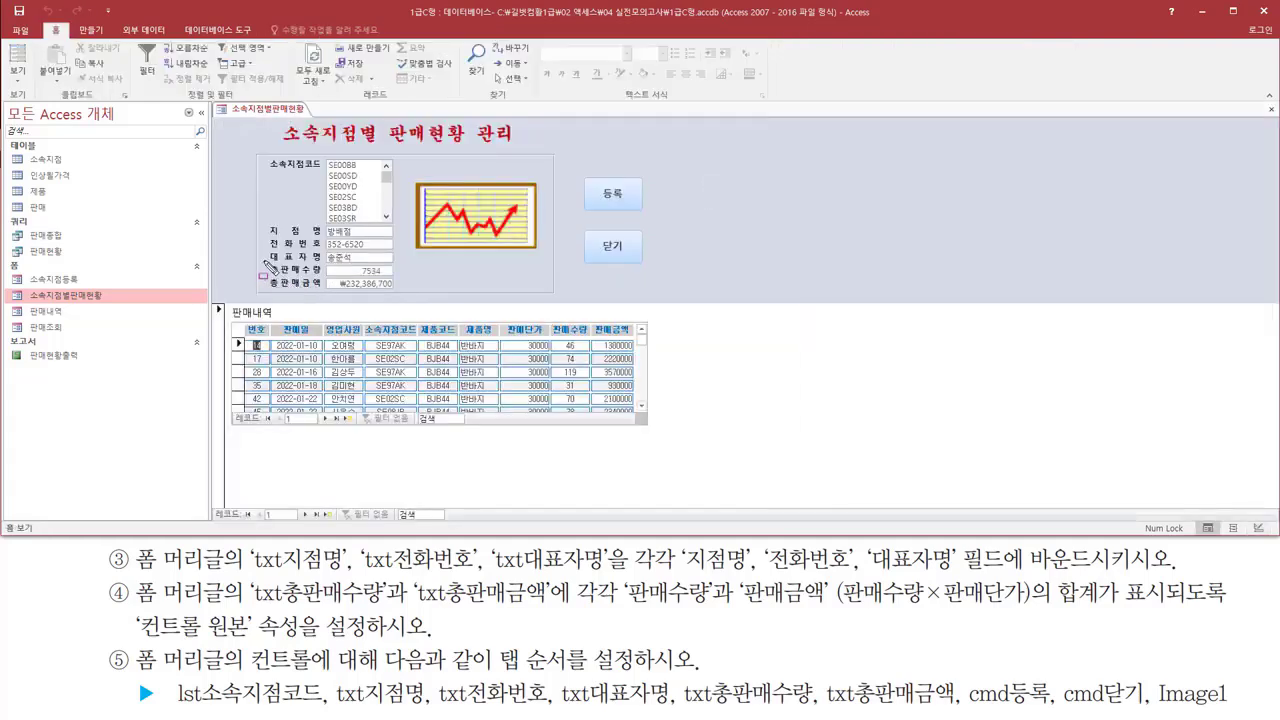
pyautogui.moveTo(264, 262)
pyautogui.mouseDown()
pyautogui.moveTo(349, 303)
pyautogui.moveTo(410, 301)
pyautogui.mouseUp()
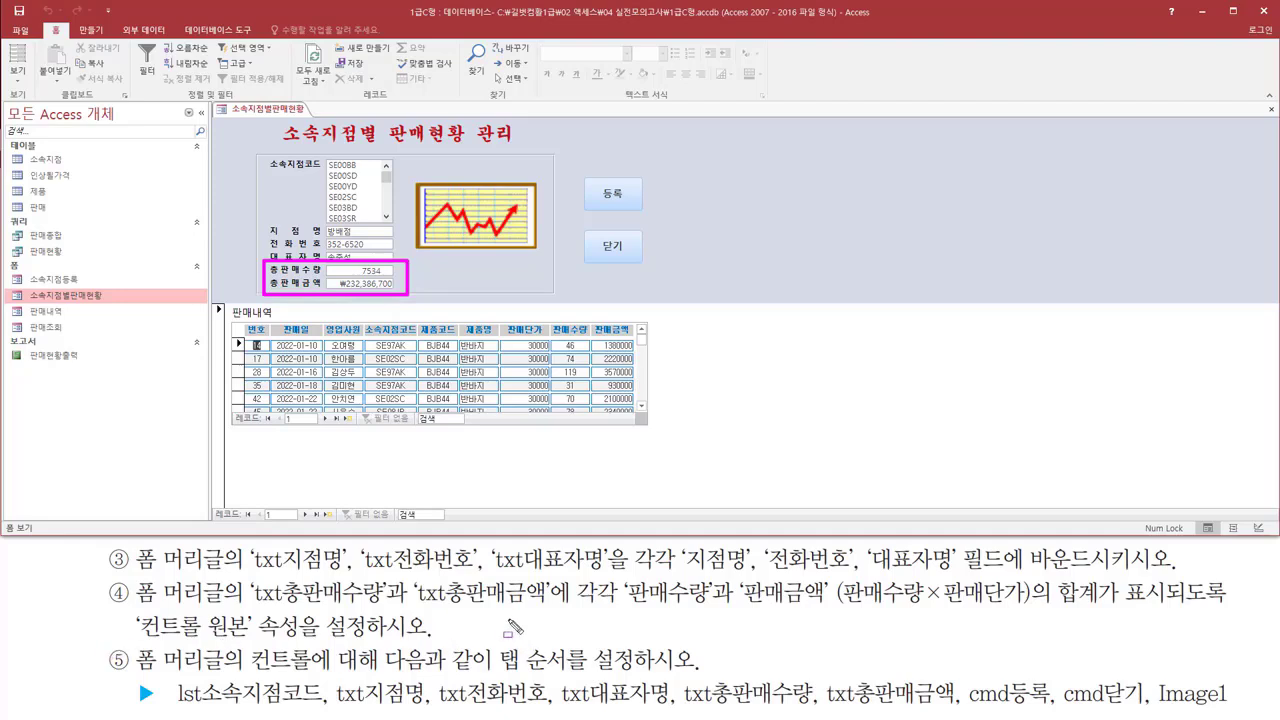
pyautogui.press('Escape')
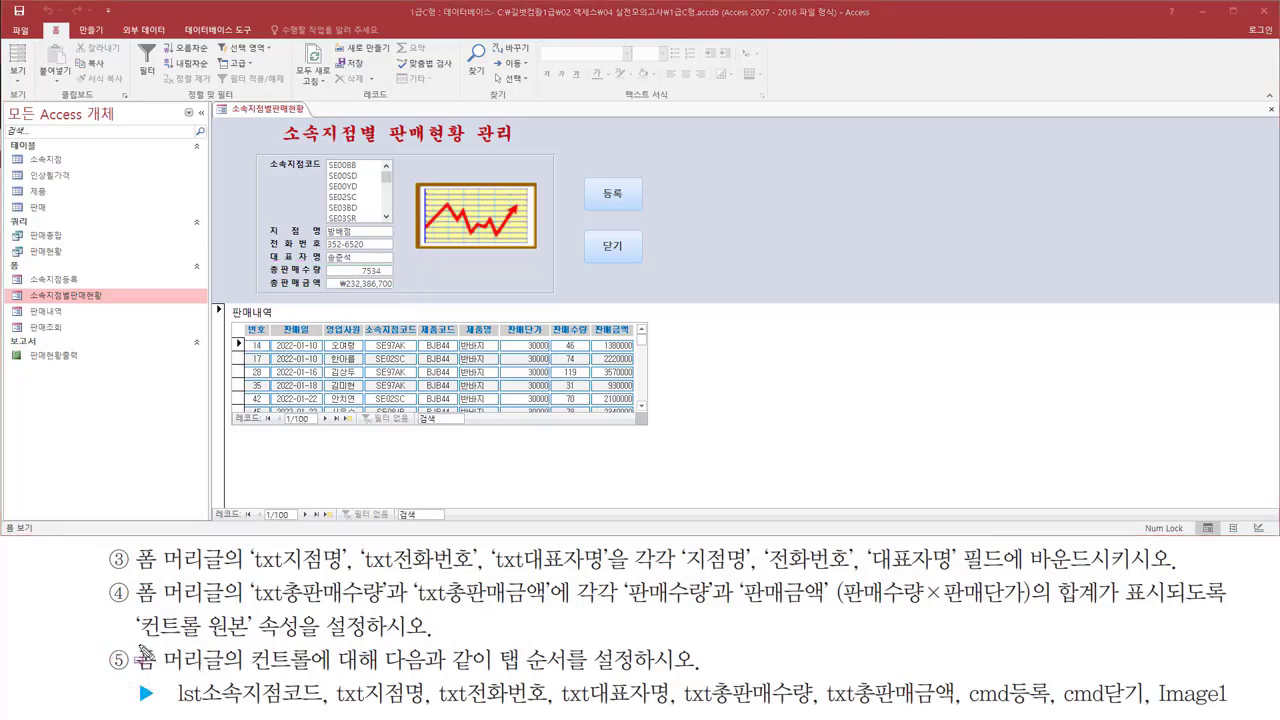
# Read instruction ⑤ on setting the tab order and locate the form header controls it applies to.
pyautogui.moveTo(130, 643)
pyautogui.mouseDown()
pyautogui.moveTo(236, 680)
pyautogui.moveTo(343, 679)
pyautogui.mouseUp()
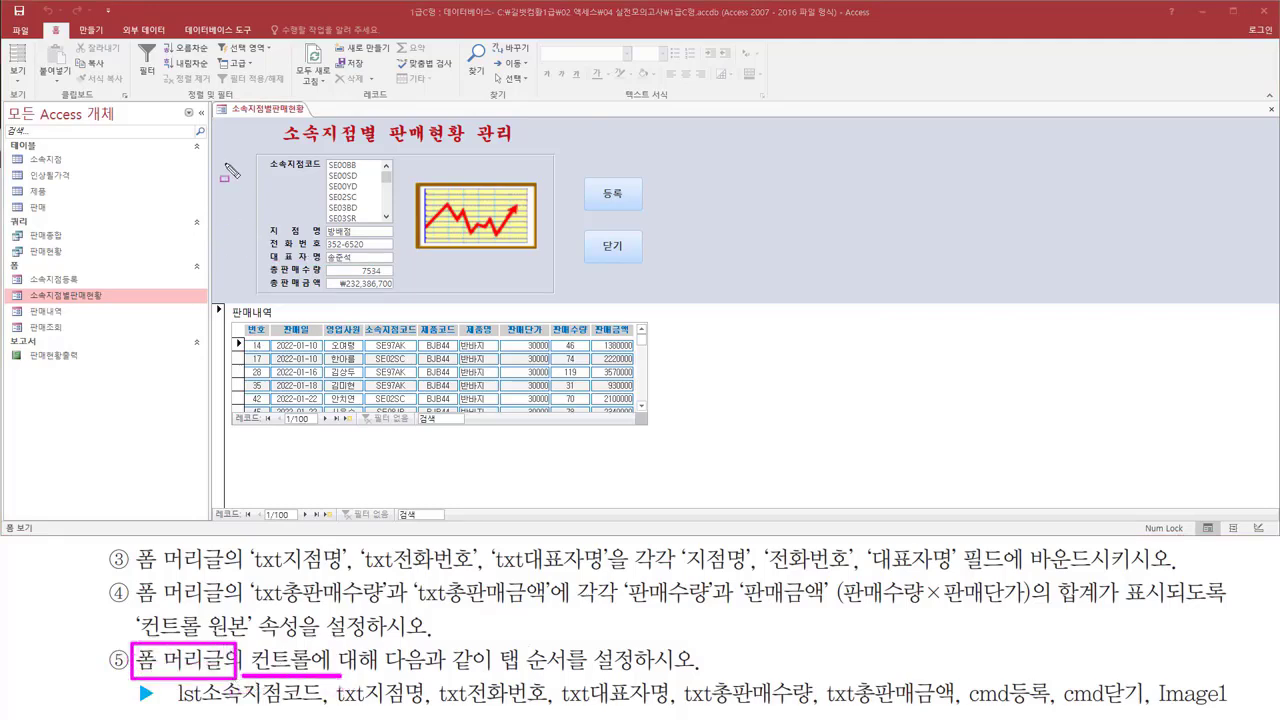
pyautogui.moveTo(216, 121); pyautogui.dragTo(645, 304)
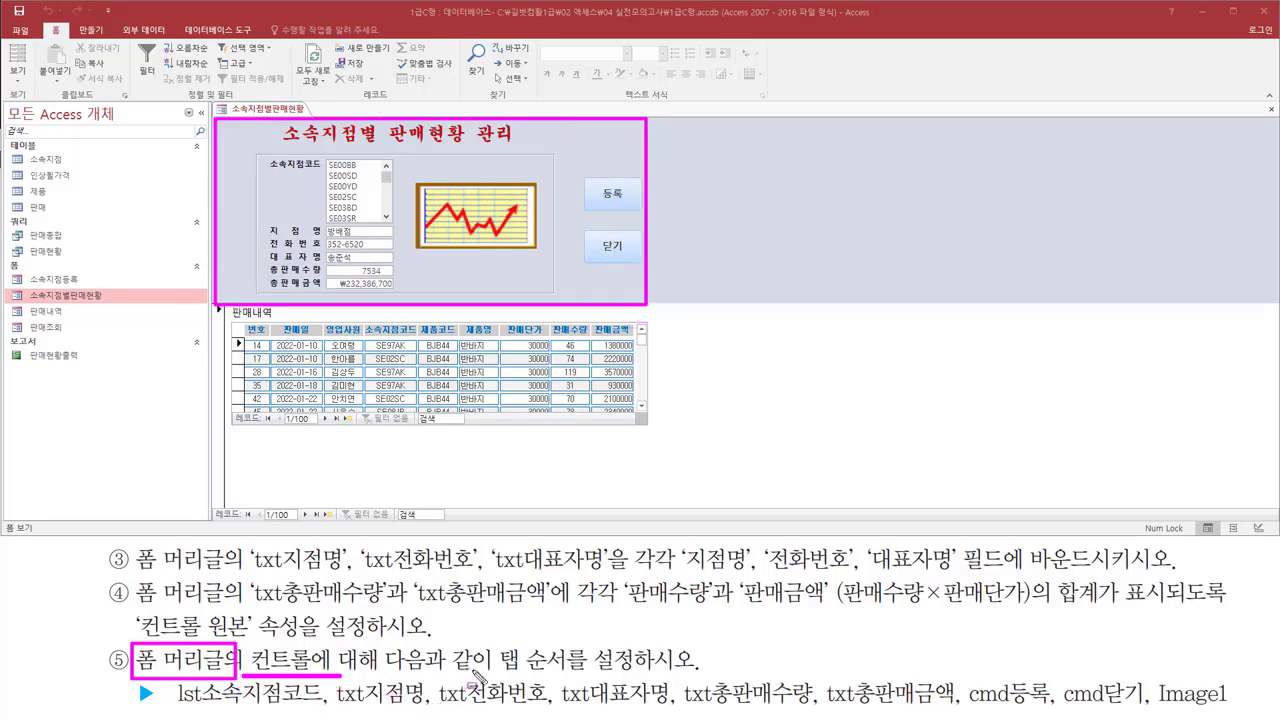
pyautogui.moveTo(492, 687); pyautogui.dragTo(646, 687)
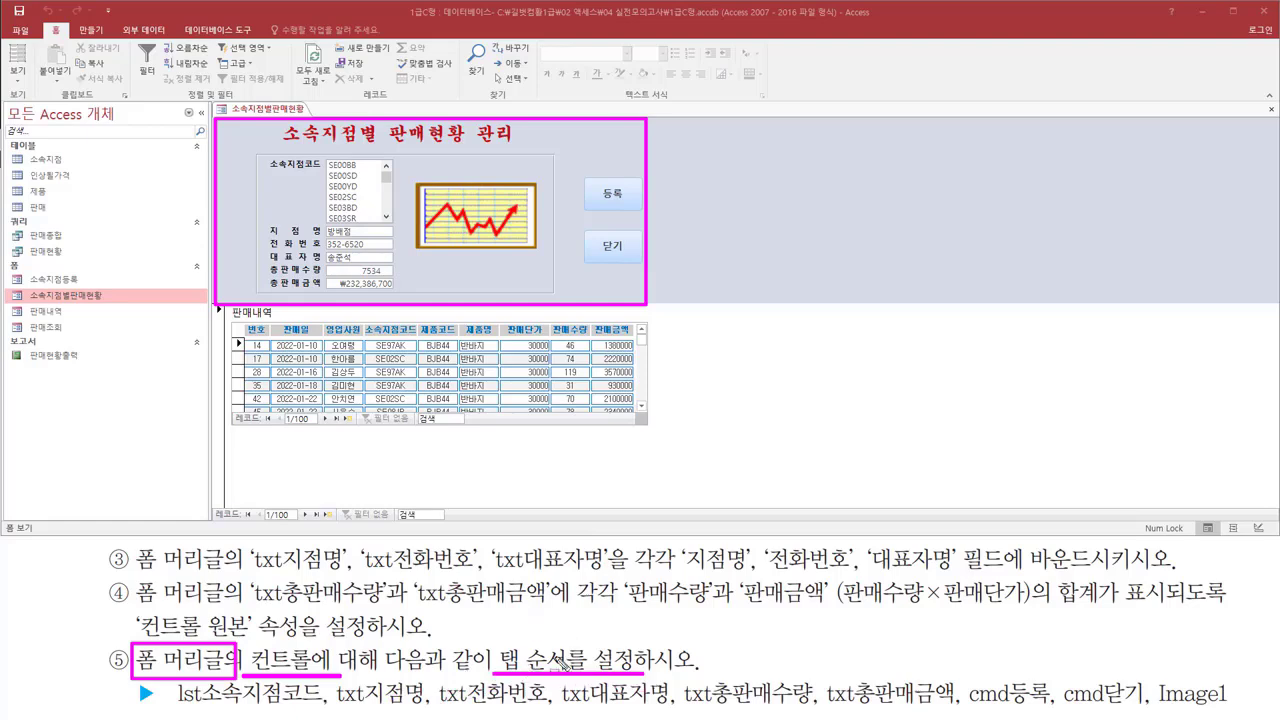
pyautogui.press('Escape')
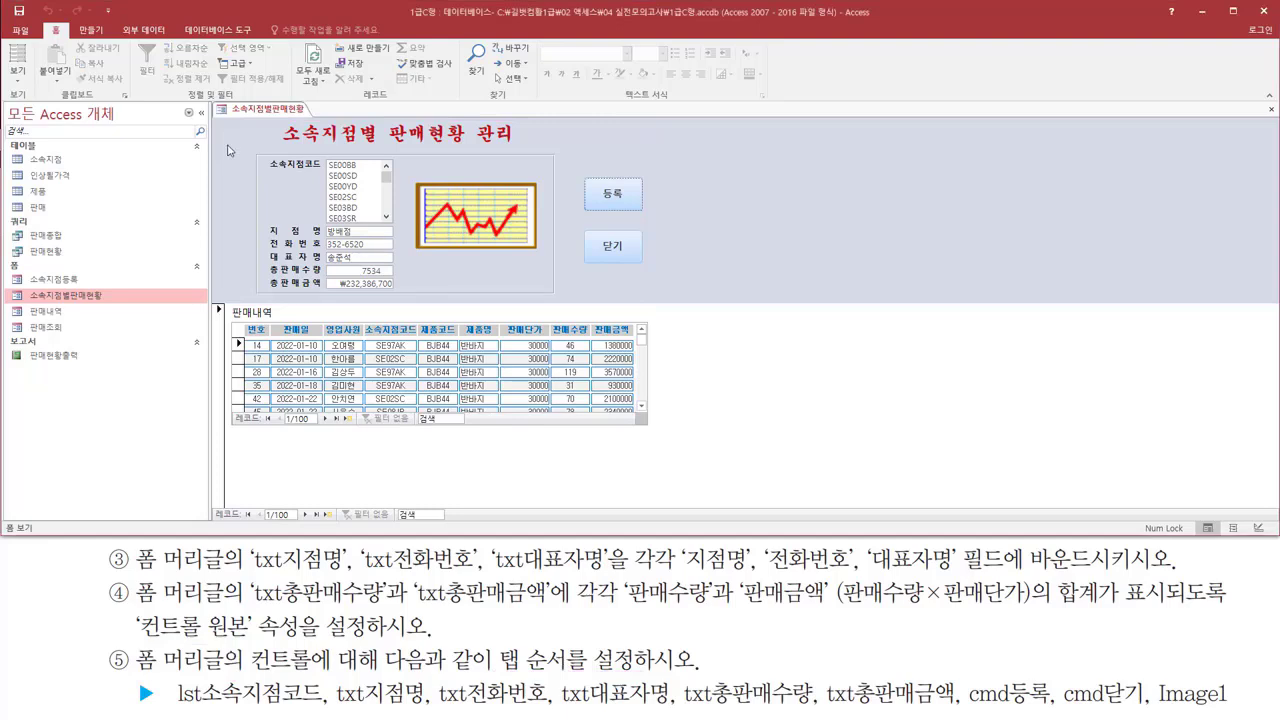
# Move the focus through the form header controls to check their current tab order, and compare it with the order listed in instruction ⑤.
pyautogui.press('Tab')
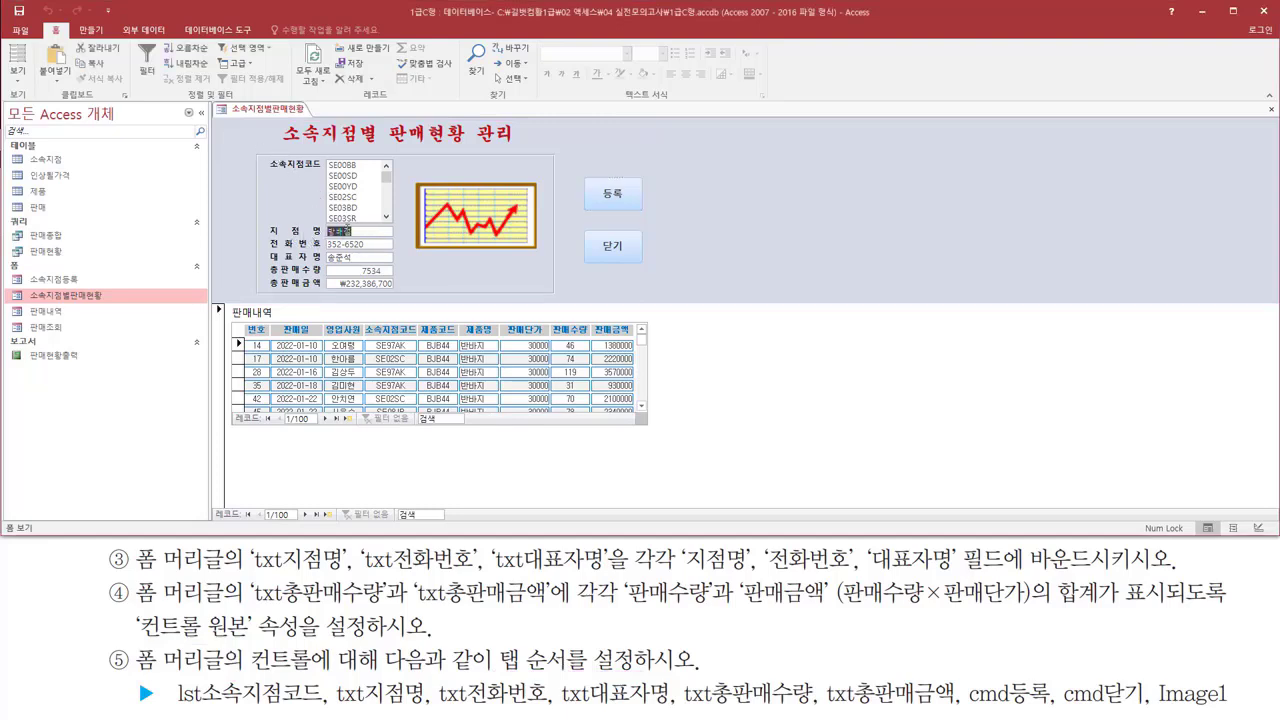
pyautogui.press('Tab')
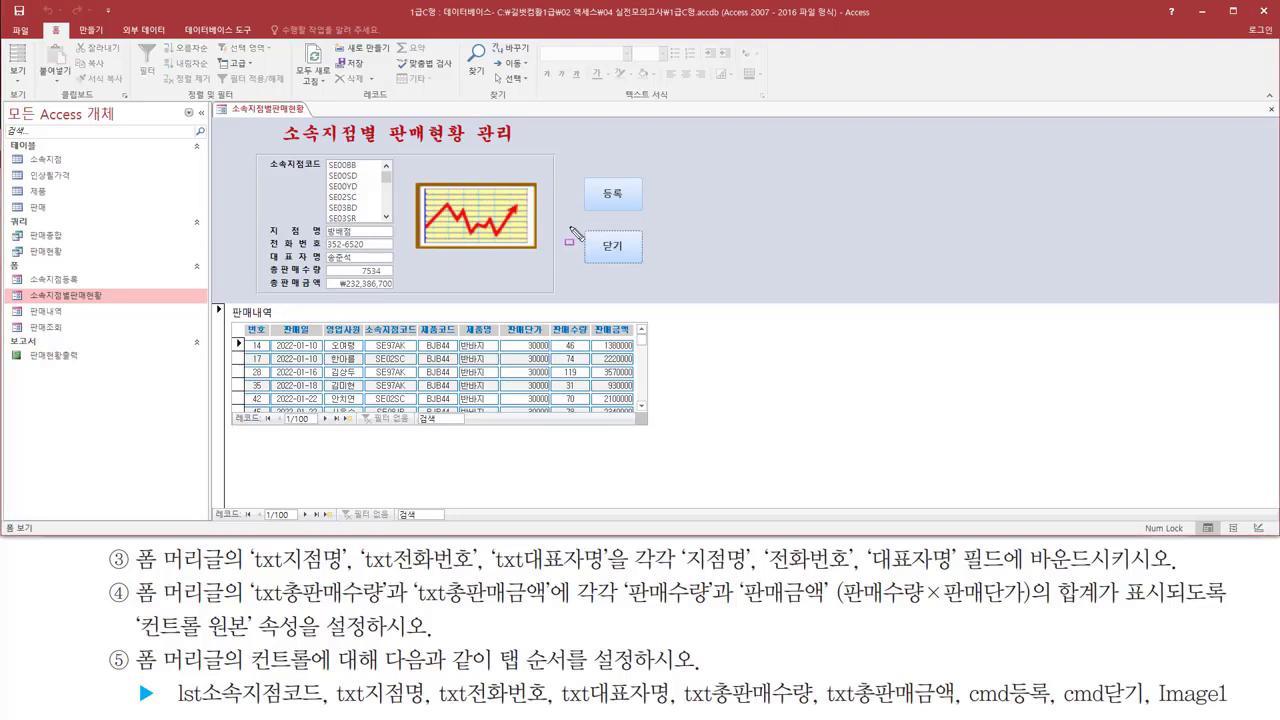
pyautogui.moveTo(570, 228); pyautogui.dragTo(702, 281)
pyautogui.press('Escape')
pyautogui.press('Tab')
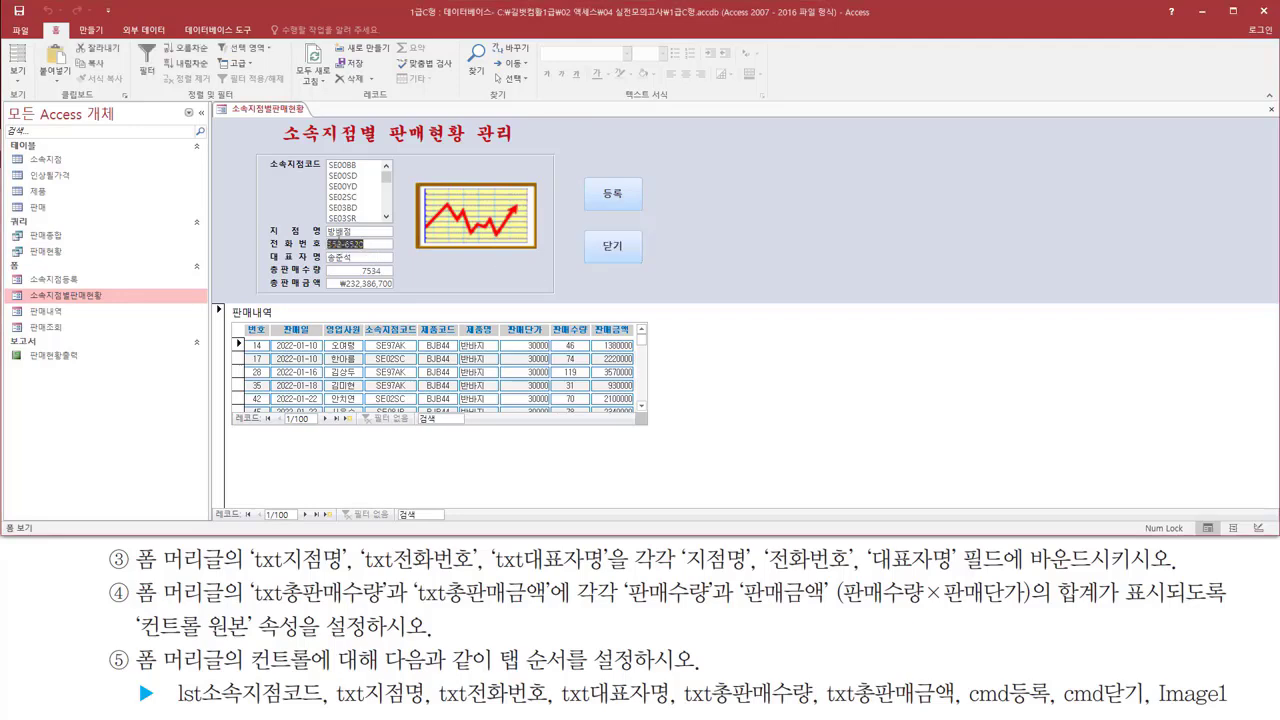
pyautogui.press('Tab')
pyautogui.press('Tab')
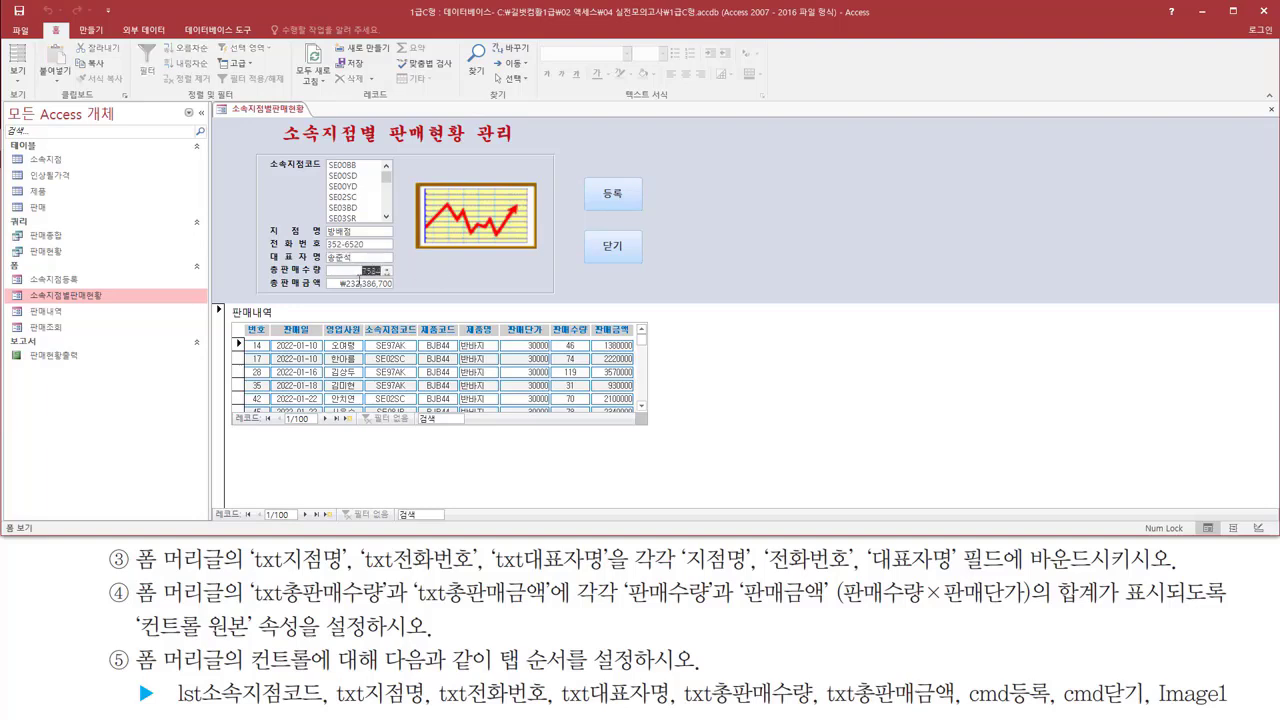
pyautogui.press('Tab')
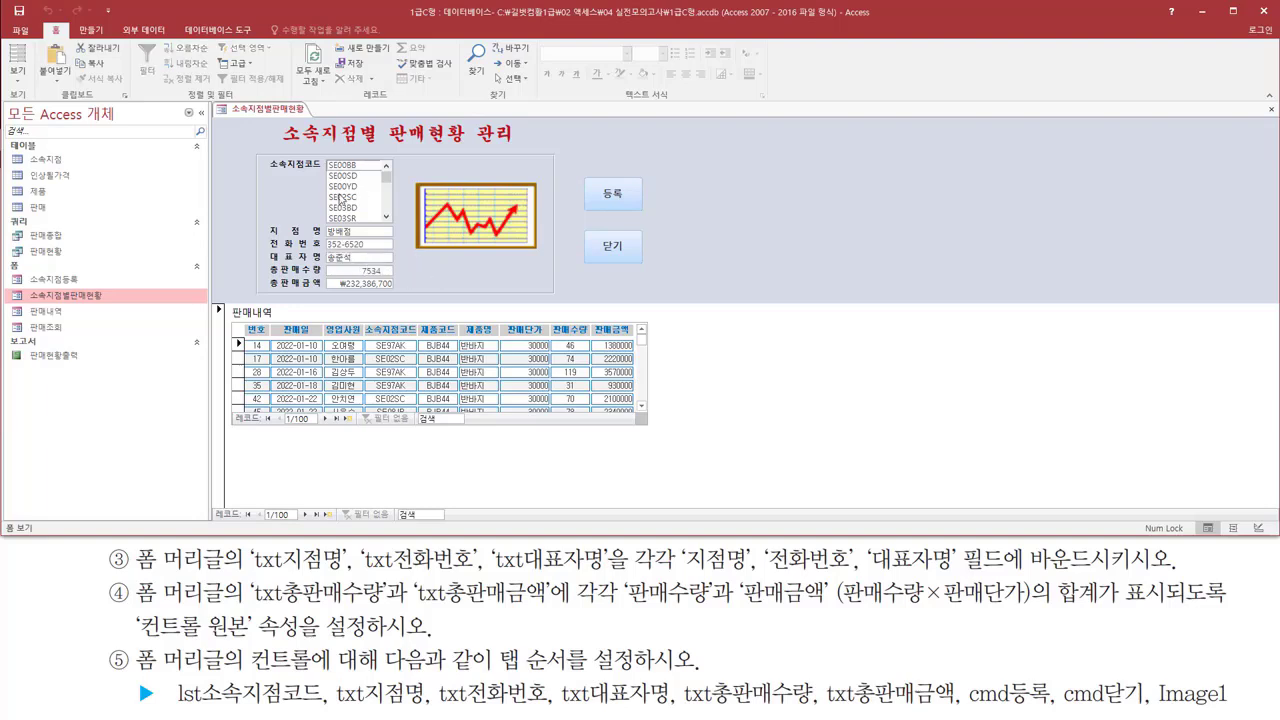
pyautogui.moveTo(320, 152)
pyautogui.mouseDown()
pyautogui.moveTo(357, 220)
pyautogui.moveTo(398, 226)
pyautogui.mouseUp()
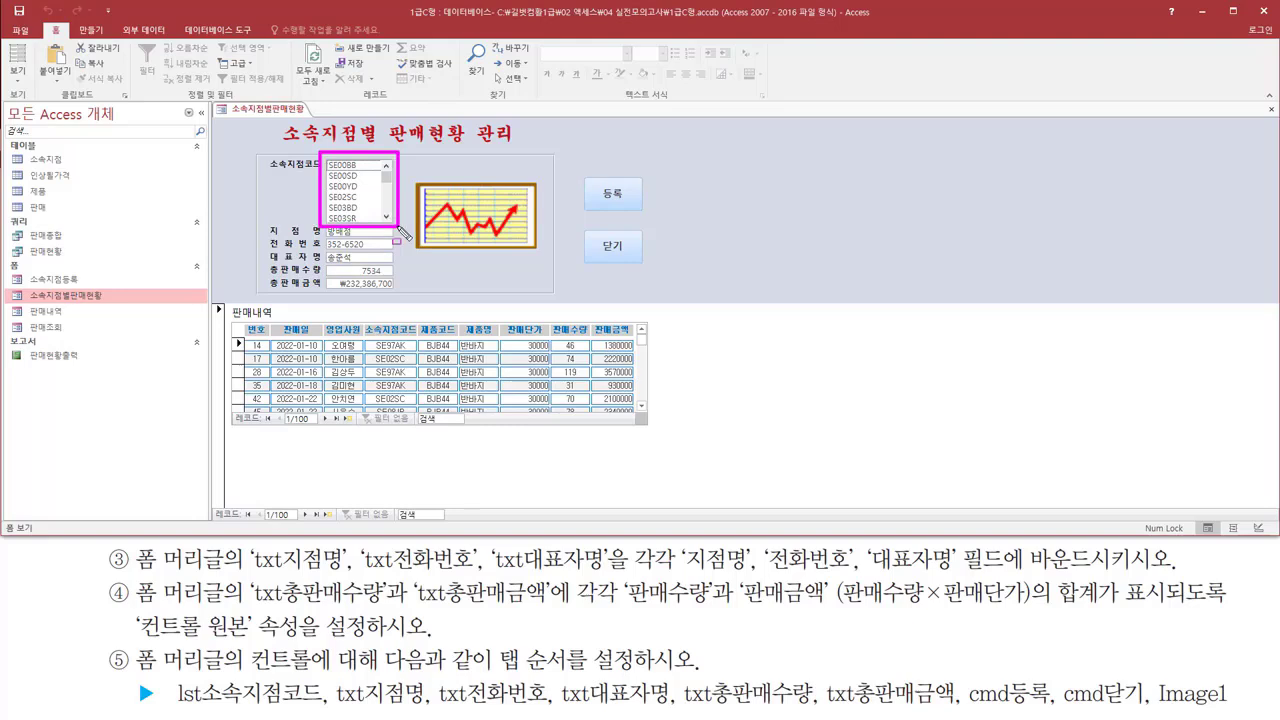
pyautogui.press('Escape')
pyautogui.press('Tab')
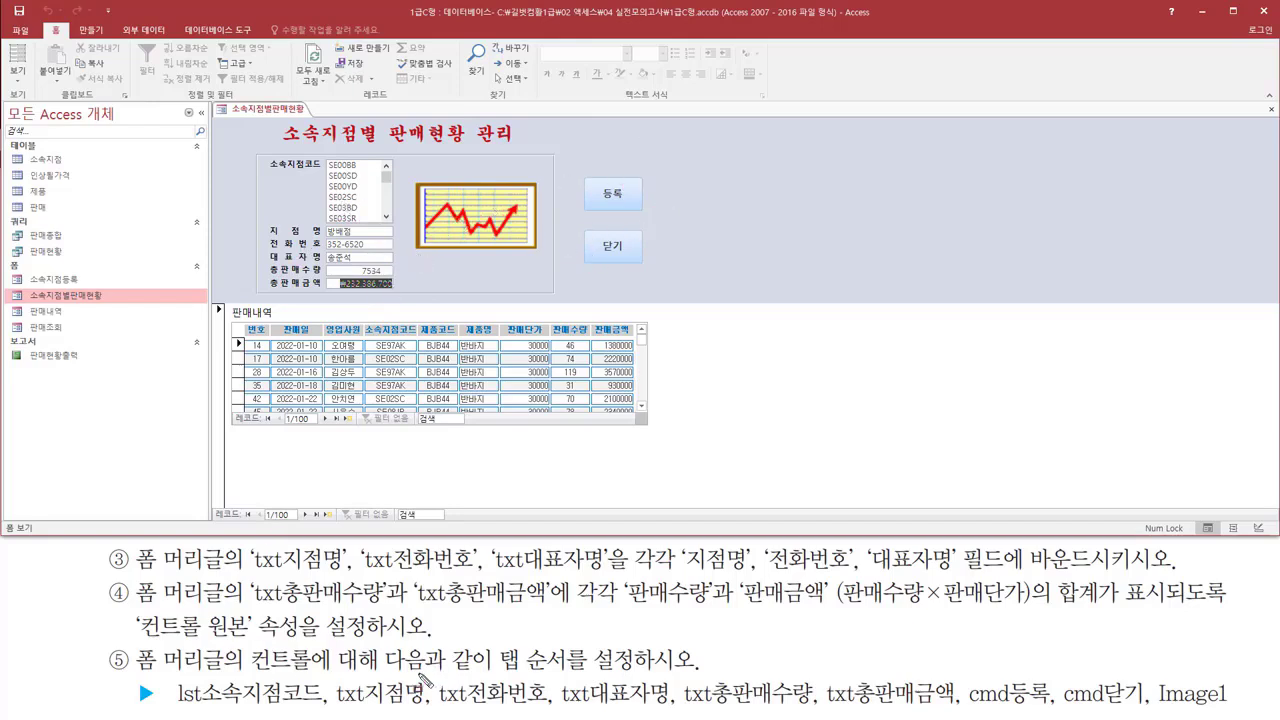
pyautogui.moveTo(163, 673); pyautogui.dragTo(1249, 716)
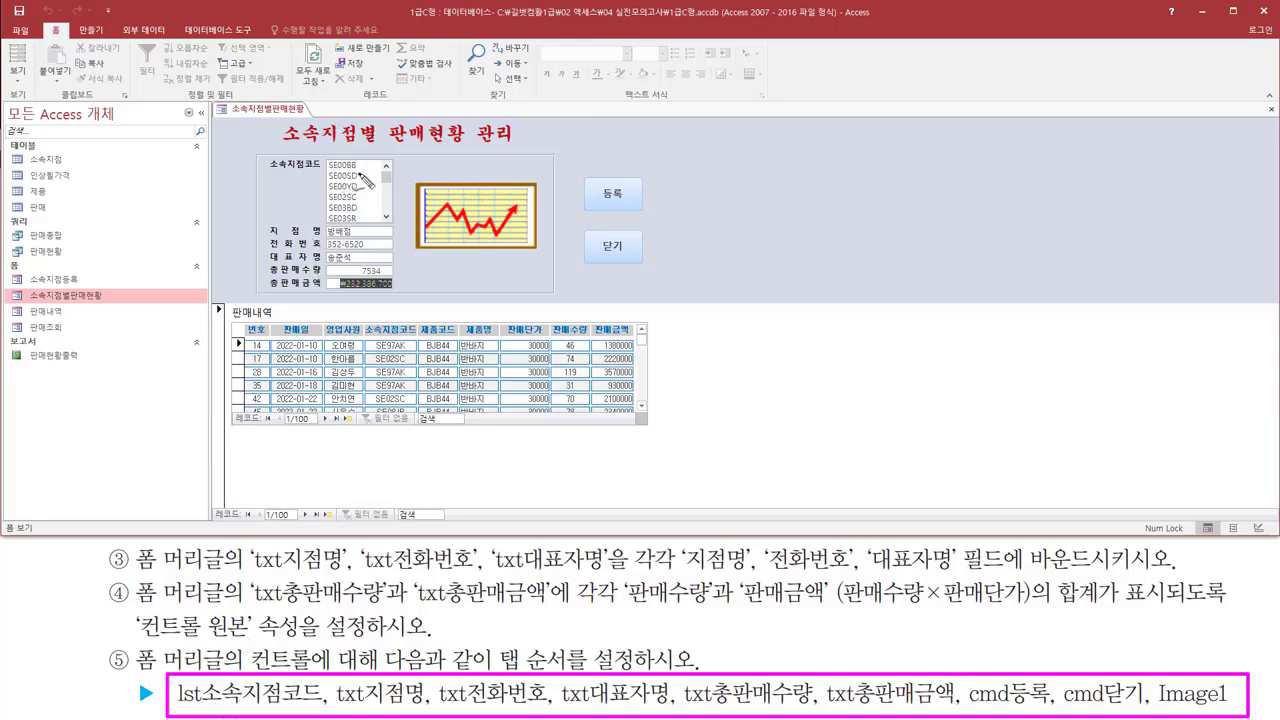
# Match each form header control to its required position in the tab order listed in instruction ⑤, from lst소속지점코드 through Image1.
pyautogui.moveTo(360, 174); pyautogui.dragTo(351, 206)
pyautogui.moveTo(355, 228); pyautogui.dragTo(381, 234)
pyautogui.moveTo(334, 233)
pyautogui.mouseDown()
pyautogui.moveTo(350, 248)
pyautogui.moveTo(336, 252)
pyautogui.mouseUp()
pyautogui.moveTo(356, 249)
pyautogui.mouseDown()
pyautogui.moveTo(382, 264)
pyautogui.moveTo(376, 276)
pyautogui.mouseUp()
pyautogui.moveTo(363, 273)
pyautogui.mouseDown()
pyautogui.moveTo(345, 274)
pyautogui.moveTo(352, 286)
pyautogui.mouseUp()
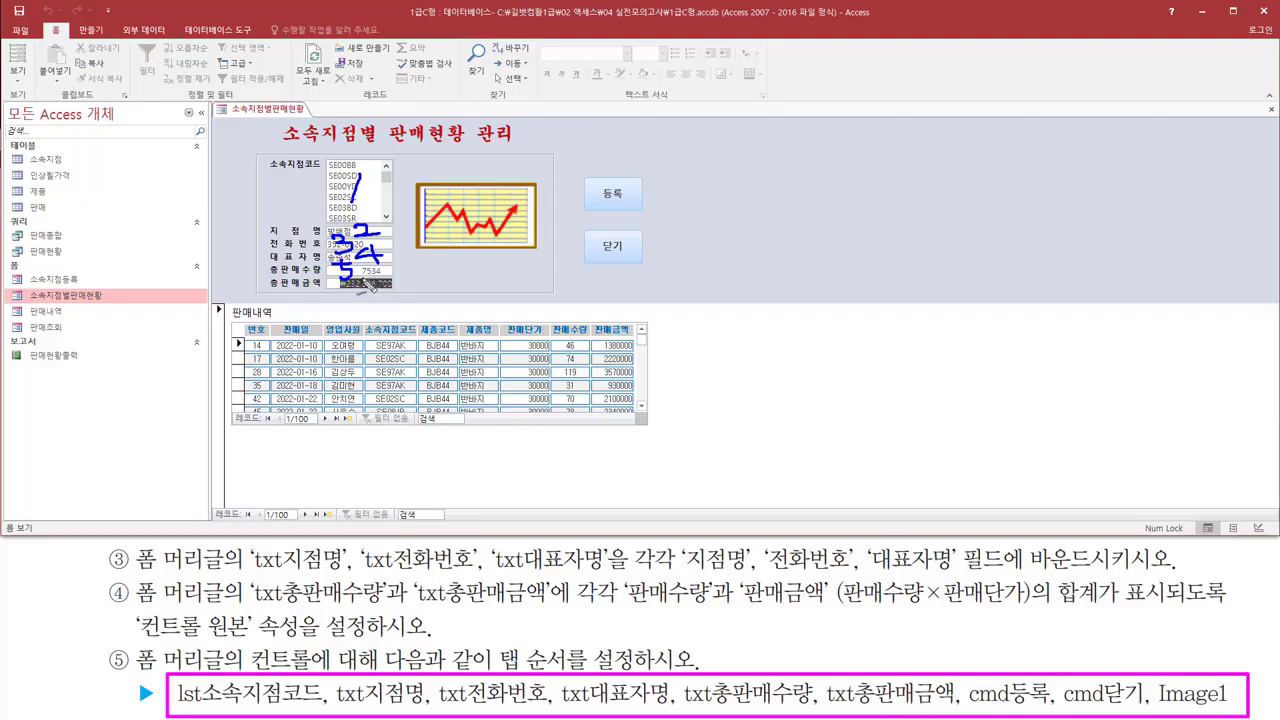
pyautogui.moveTo(368, 279)
pyautogui.mouseDown()
pyautogui.moveTo(358, 292)
pyautogui.moveTo(368, 288)
pyautogui.mouseUp()
pyautogui.moveTo(625, 199); pyautogui.dragTo(641, 218)
pyautogui.moveTo(627, 256)
pyautogui.mouseDown()
pyautogui.moveTo(646, 268)
pyautogui.moveTo(638, 256)
pyautogui.mouseUp()
pyautogui.moveTo(488, 180)
pyautogui.mouseDown()
pyautogui.moveTo(465, 175)
pyautogui.moveTo(490, 175)
pyautogui.moveTo(486, 196)
pyautogui.mouseUp()
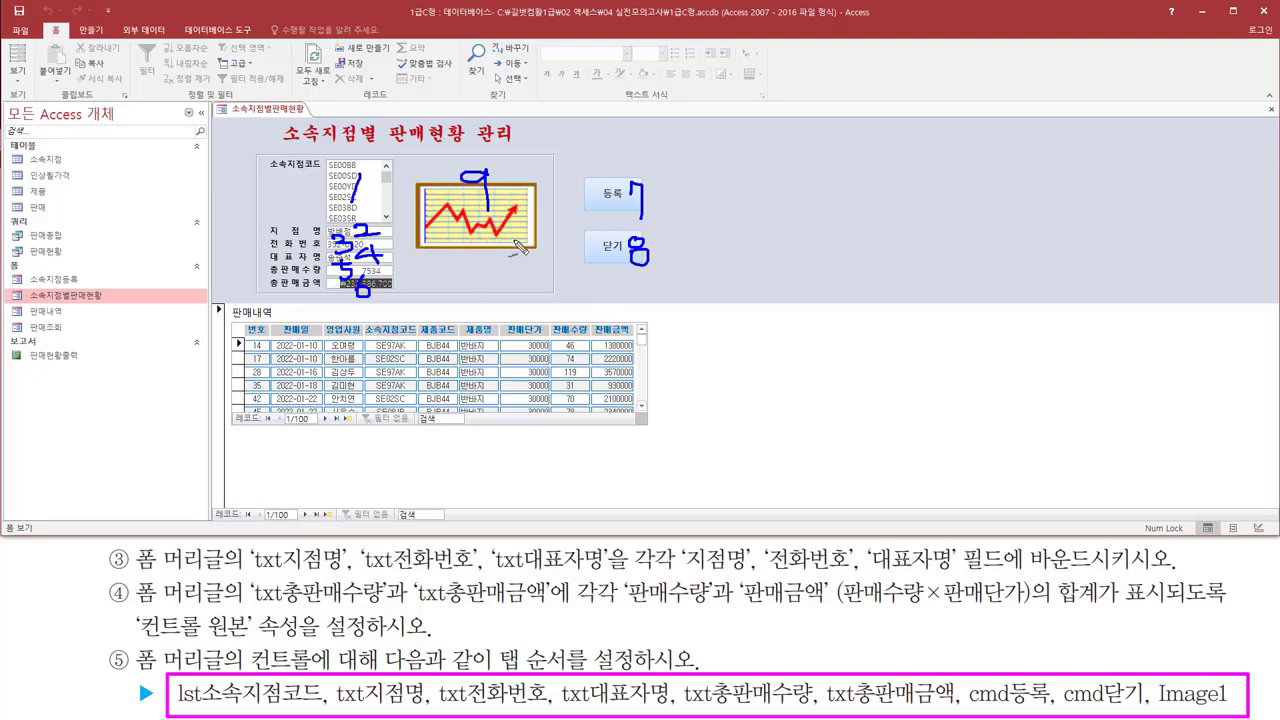
pyautogui.press('Escape')
# Return the form to design view and open the 탭 순서 settings for the 폼 머리글 section.
pyautogui.rightClick(610, 137)
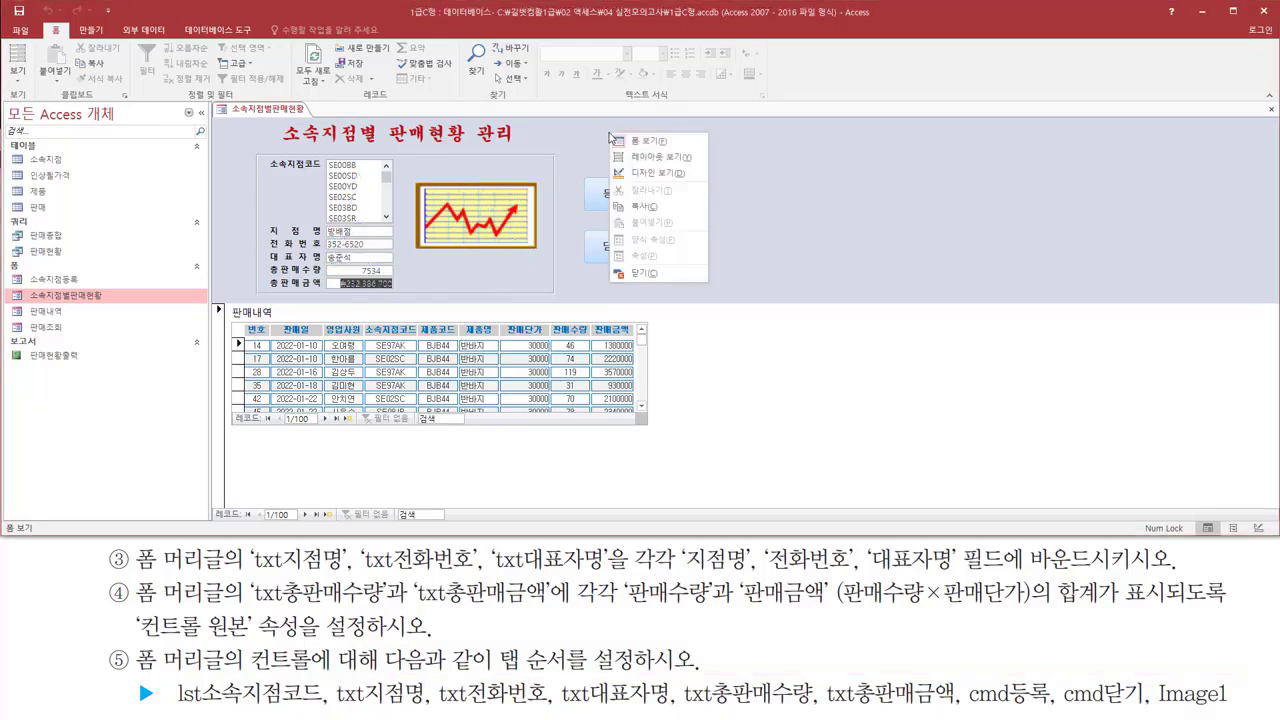
pyautogui.click(633, 175)
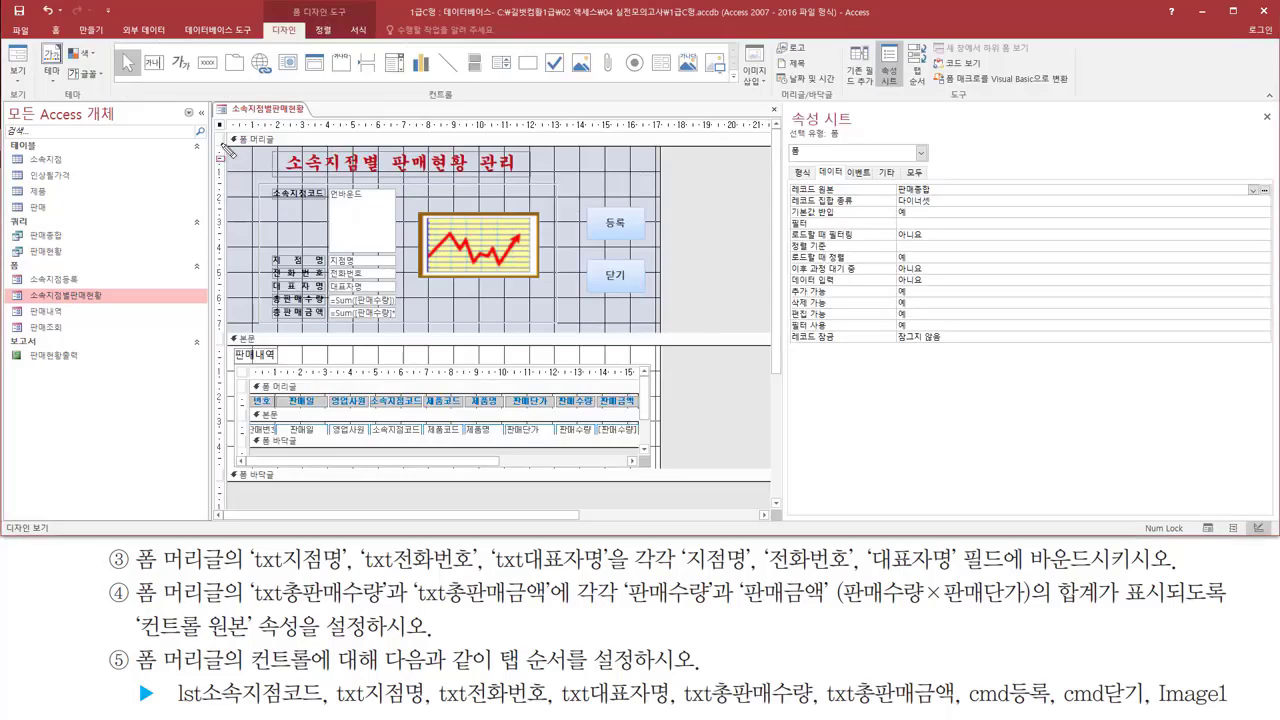
pyautogui.moveTo(225, 131); pyautogui.dragTo(663, 336)
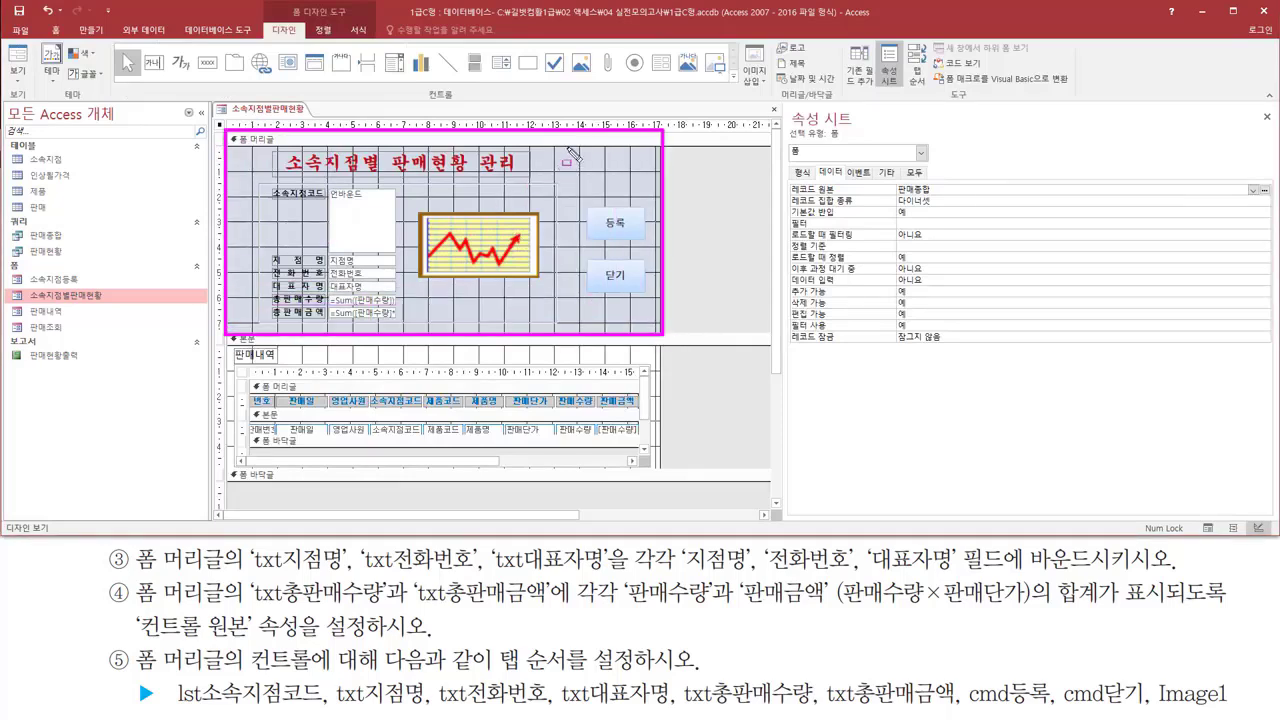
pyautogui.moveTo(226, 131); pyautogui.dragTo(281, 152)
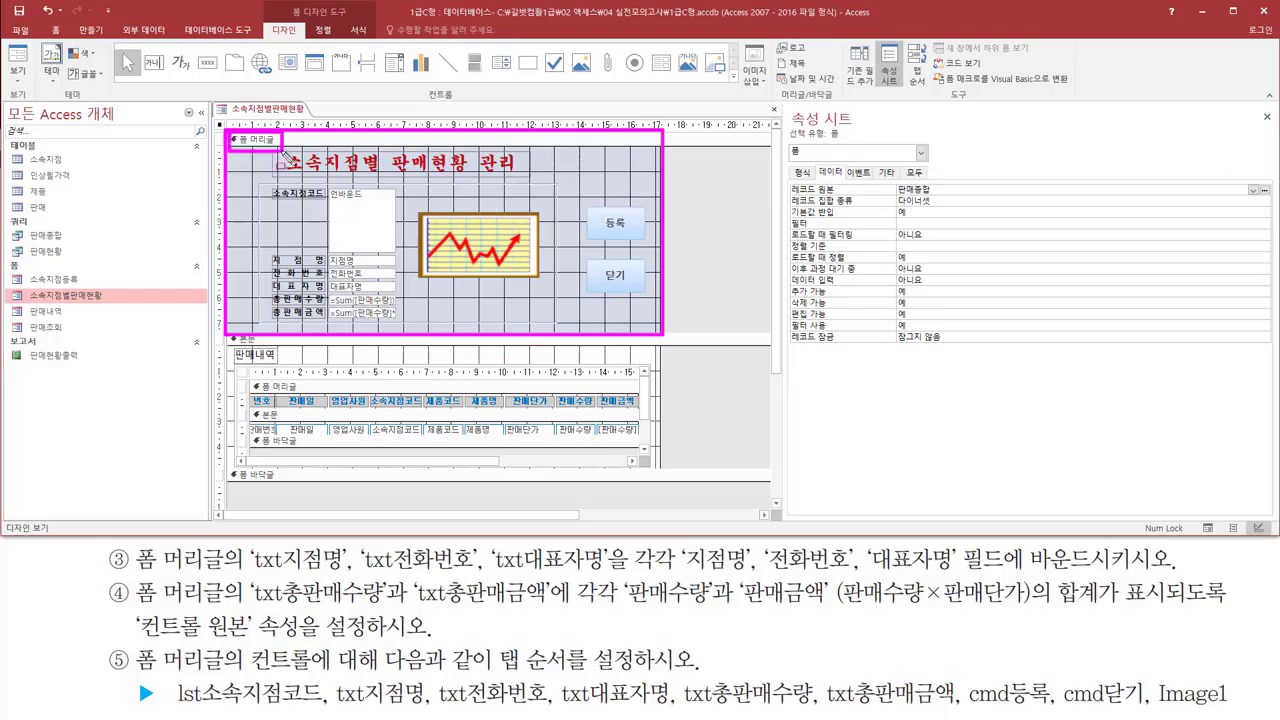
pyautogui.click(277, 141)
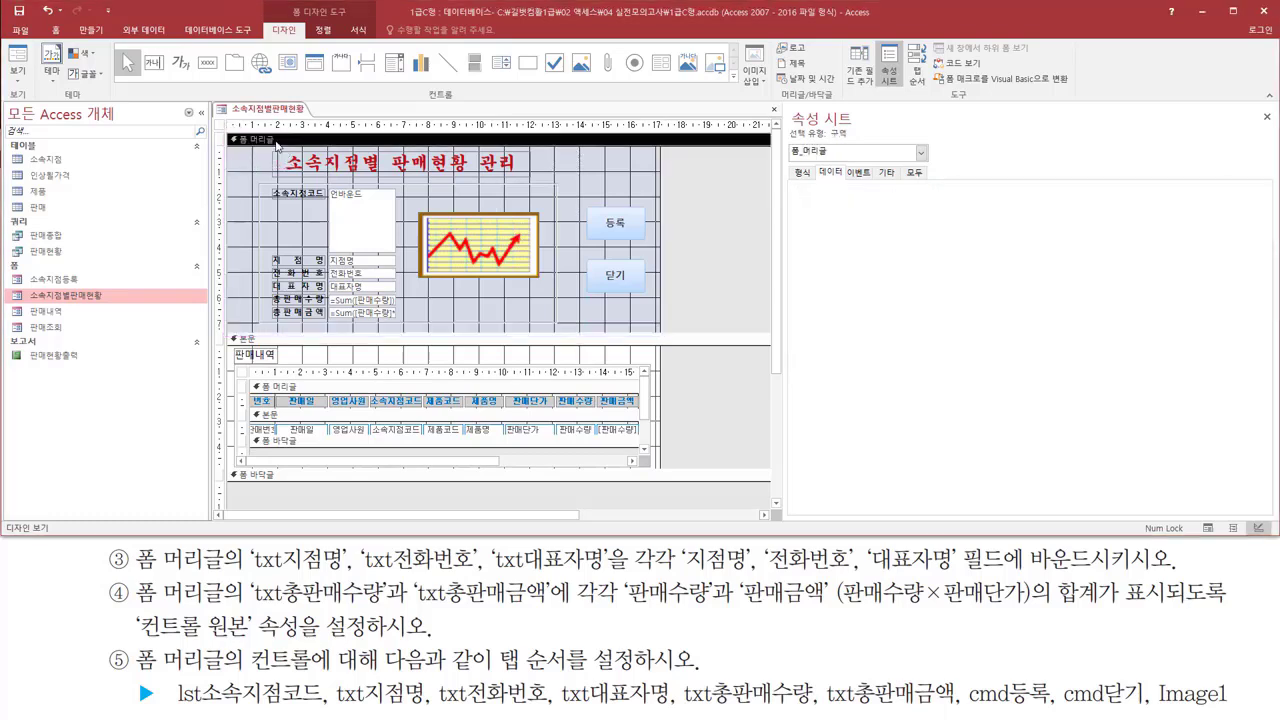
pyautogui.rightClick(400, 145)
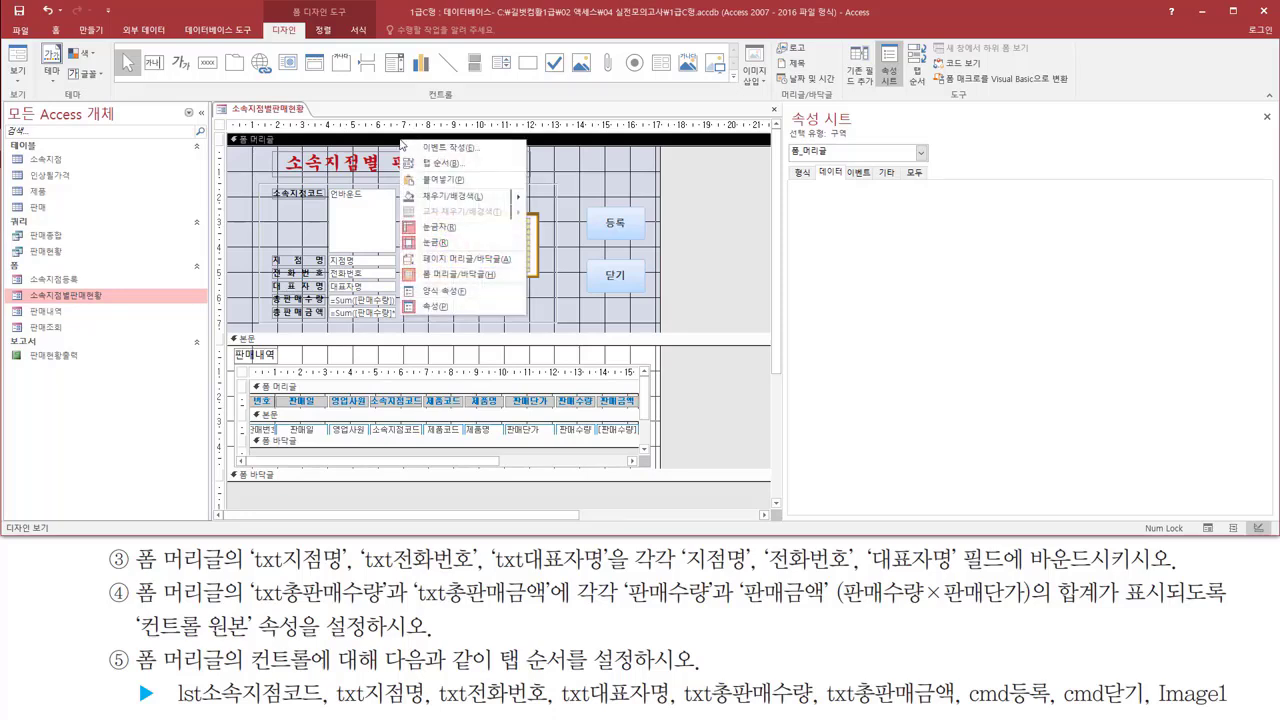
pyautogui.click(447, 165)
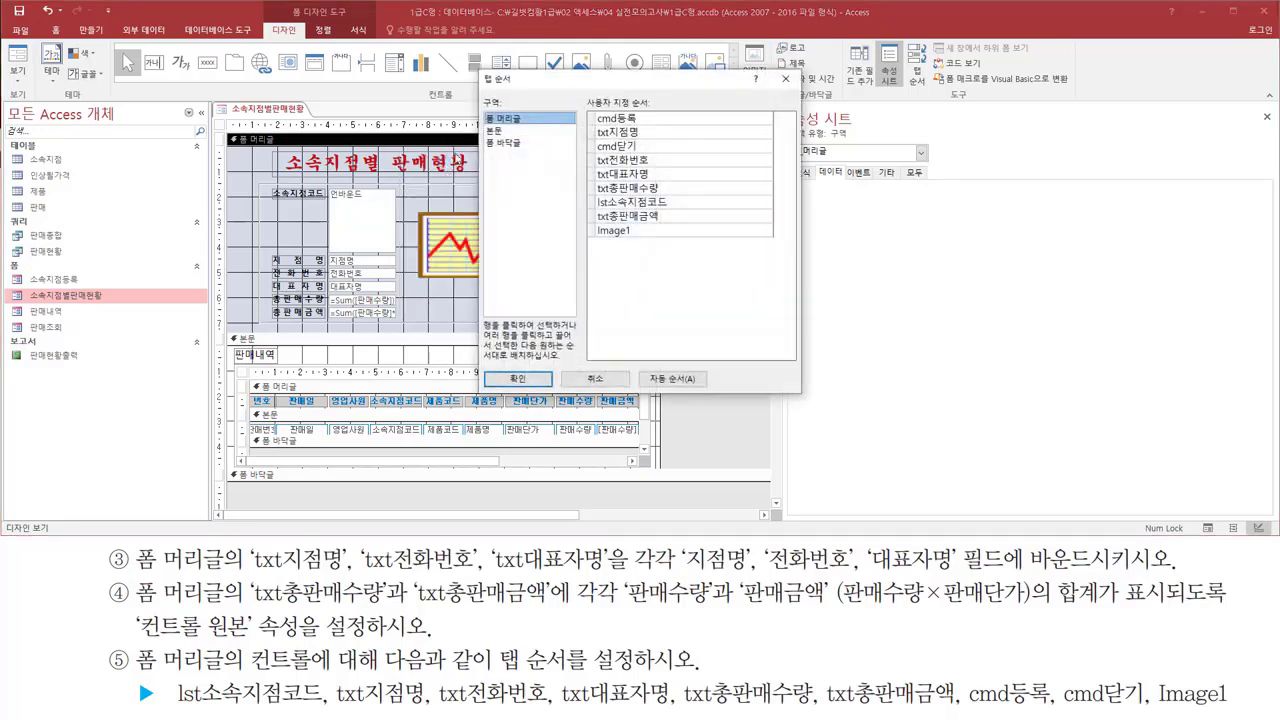
# Move lst소속지점코드 to first place and txt지점명 to second place in the form header's custom tab order.
pyautogui.moveTo(475, 69)
pyautogui.mouseDown()
pyautogui.moveTo(475, 290)
pyautogui.moveTo(803, 401)
pyautogui.mouseUp()
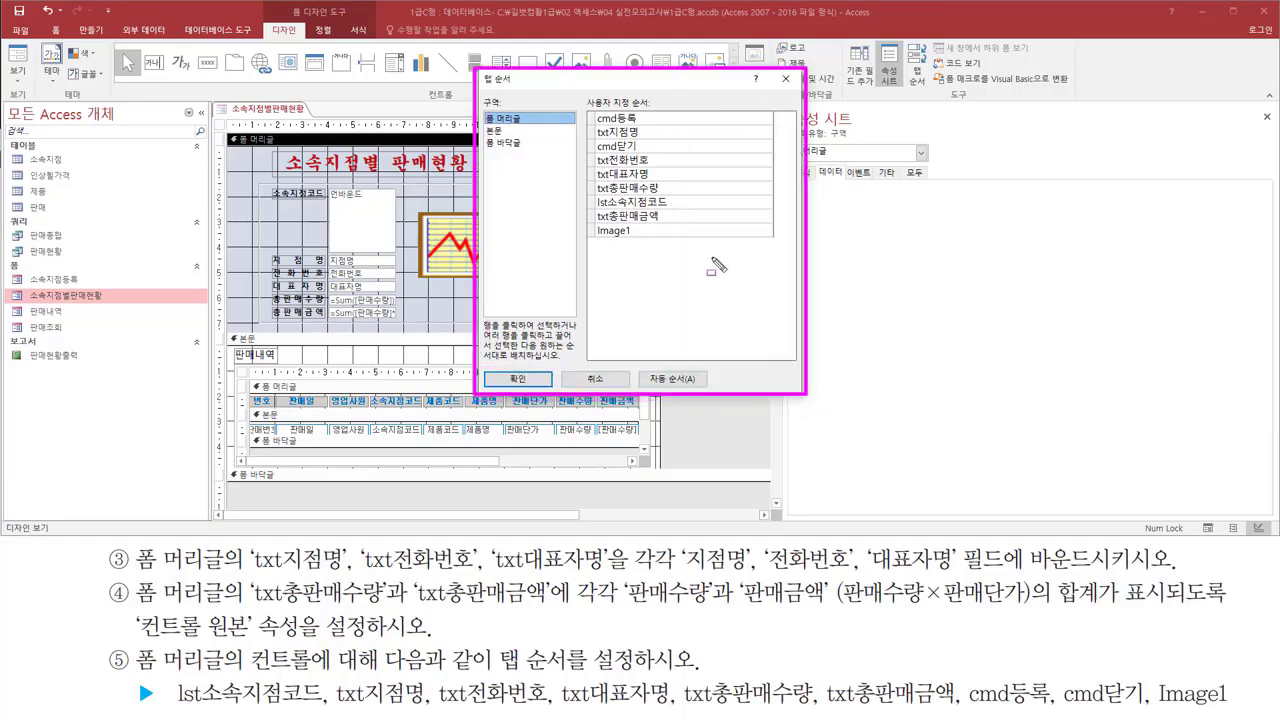
pyautogui.moveTo(482, 107); pyautogui.dragTo(534, 126)
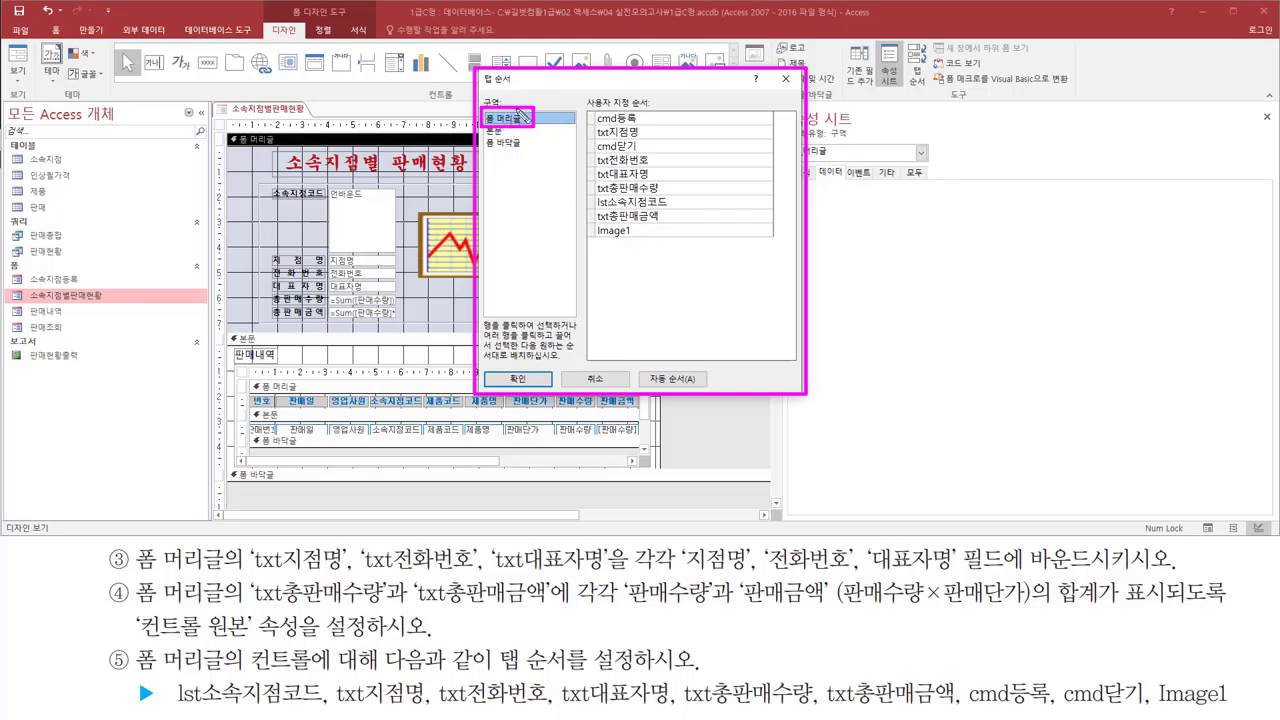
pyautogui.moveTo(582, 103)
pyautogui.mouseDown()
pyautogui.moveTo(612, 208)
pyautogui.moveTo(677, 244)
pyautogui.mouseUp()
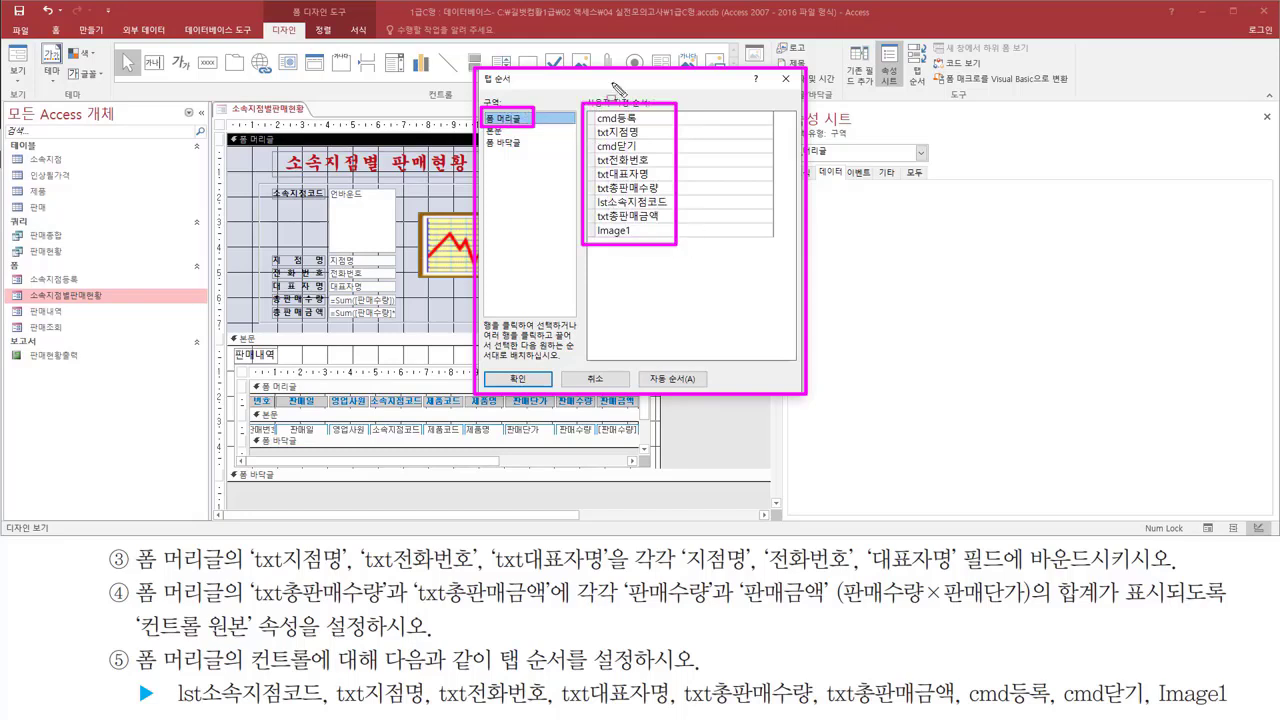
pyautogui.moveTo(172, 684)
pyautogui.mouseDown()
pyautogui.moveTo(252, 710)
pyautogui.moveTo(1242, 714)
pyautogui.mouseUp()
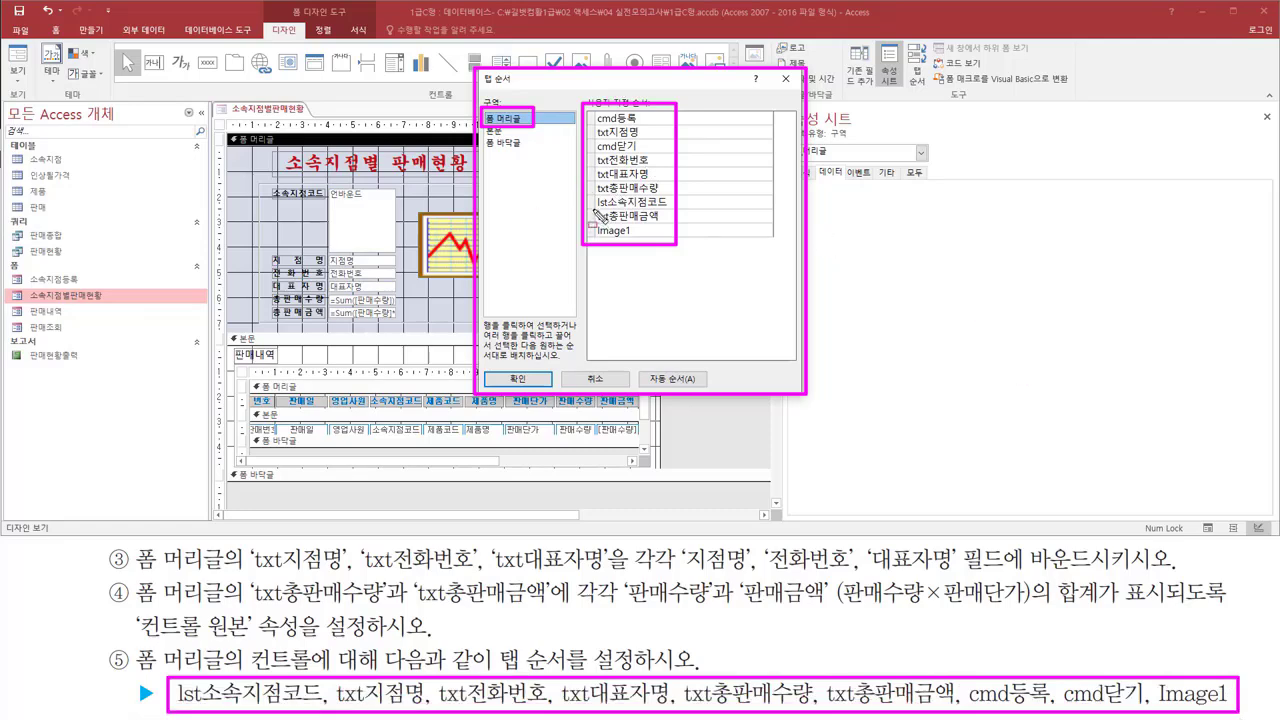
pyautogui.moveTo(586, 208); pyautogui.dragTo(674, 208)
pyautogui.press('Escape')
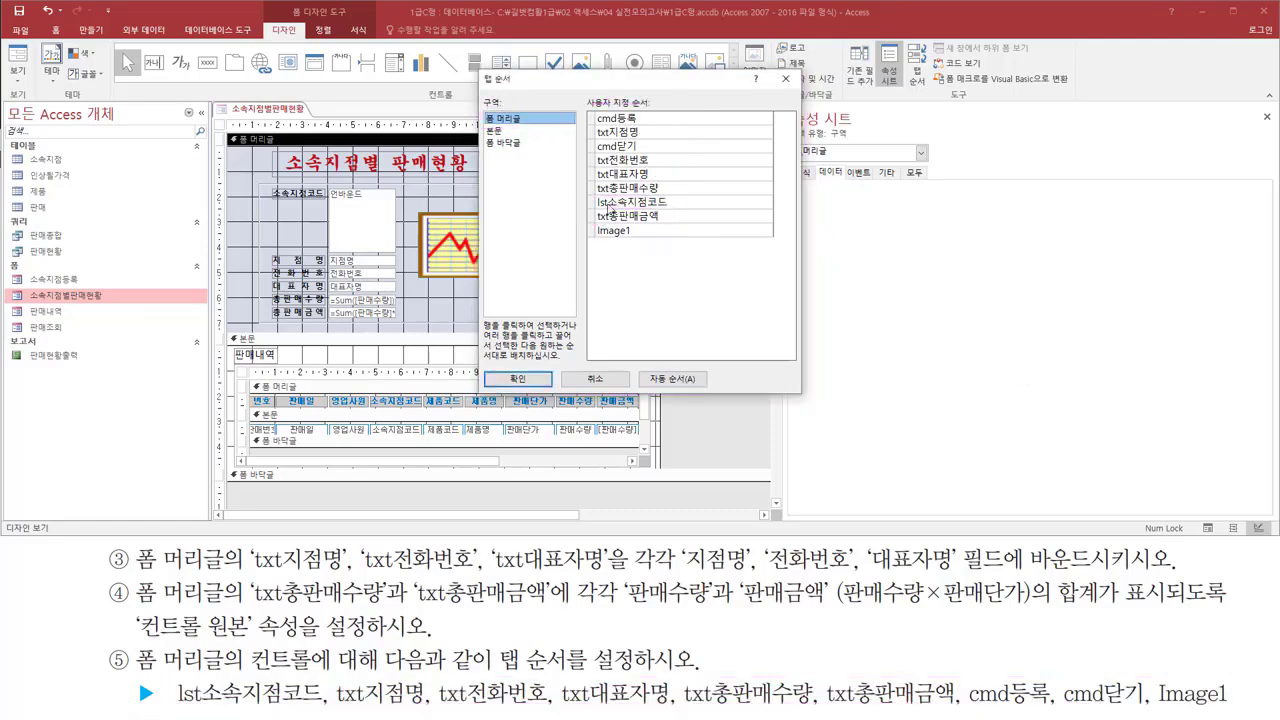
pyautogui.click(591, 203)
pyautogui.moveTo(591, 208); pyautogui.dragTo(599, 118)
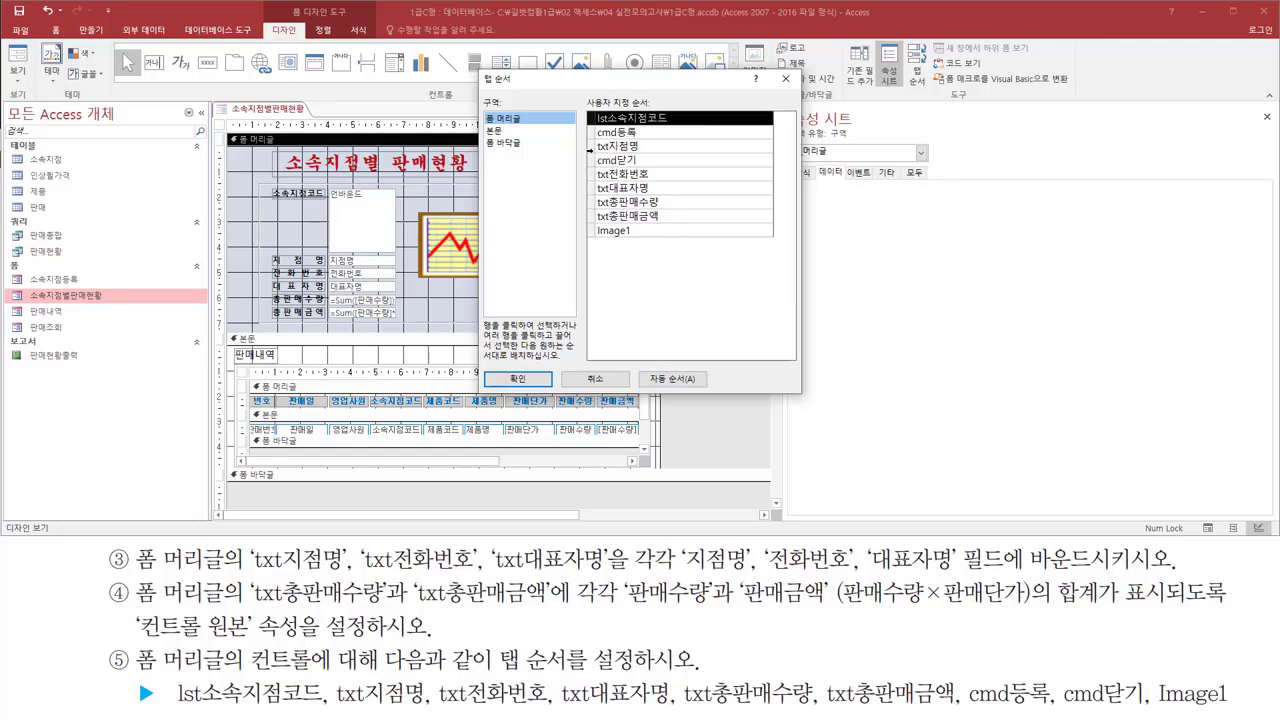
pyautogui.click(591, 147)
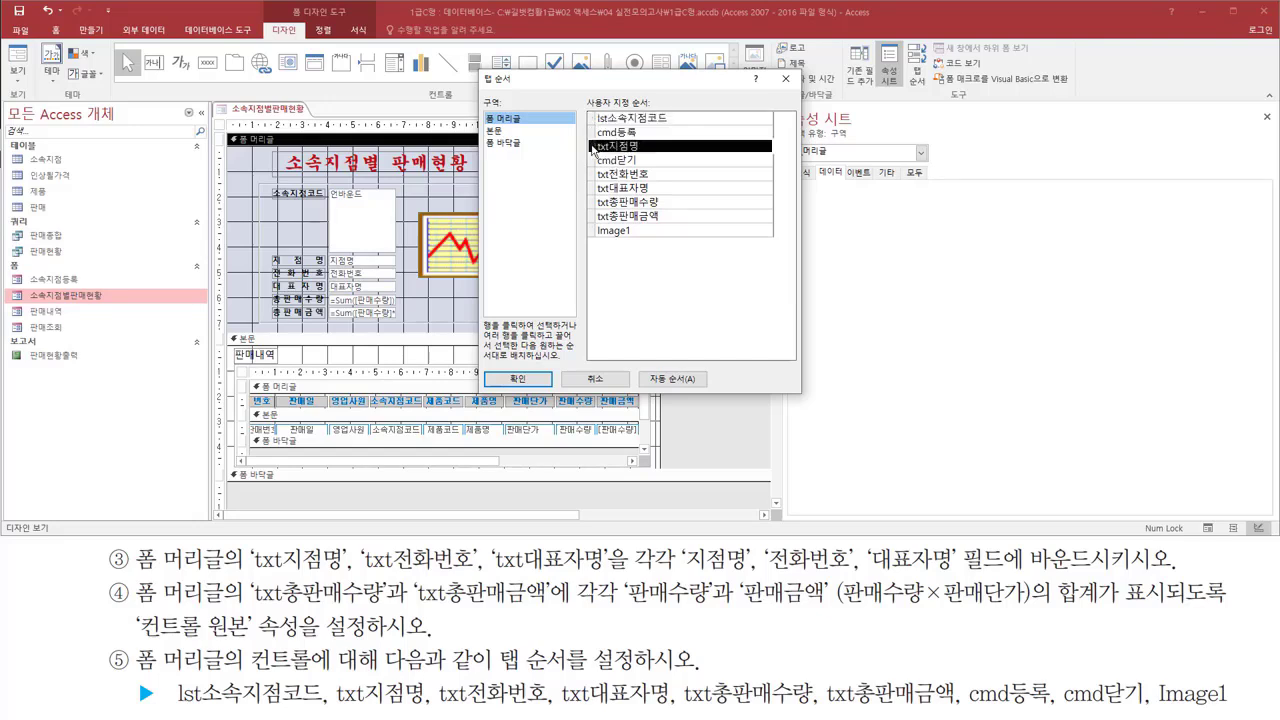
pyautogui.moveTo(591, 147); pyautogui.dragTo(596, 135)
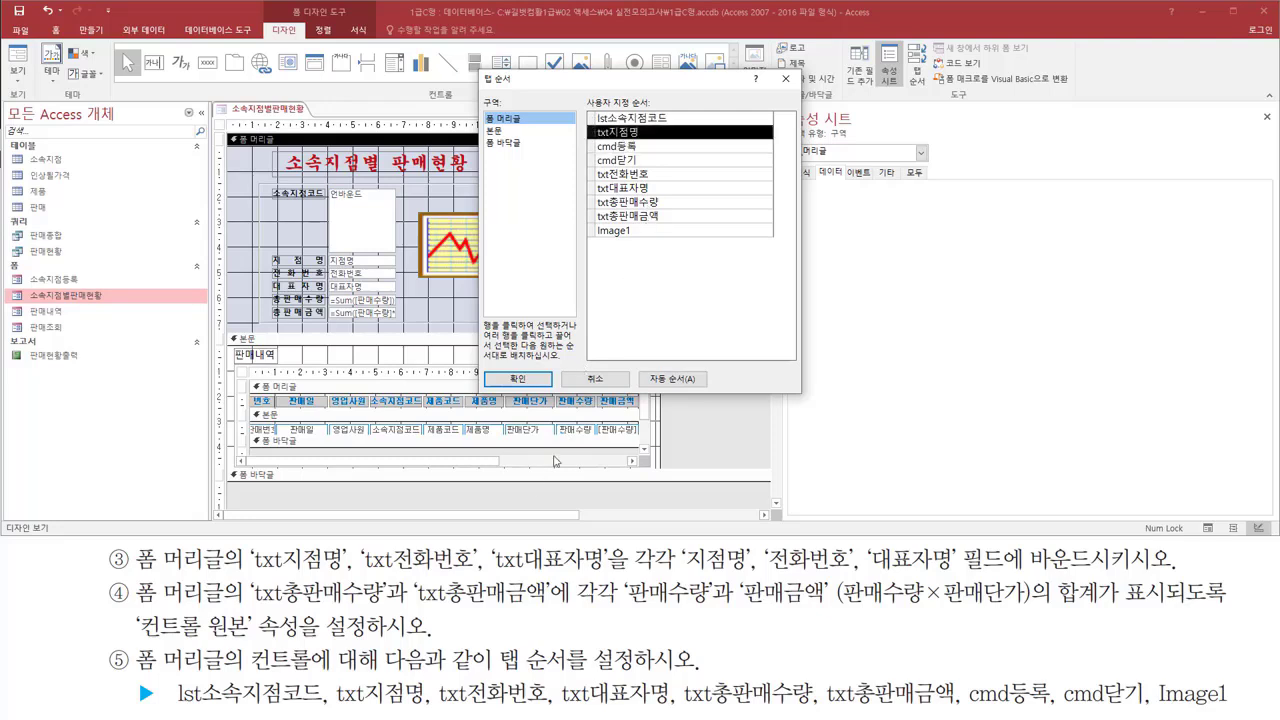
# Place txt전화번호 third and txt대표자명 fourth in the custom tab order, directly after txt지점명.
pyautogui.click(591, 173)
pyautogui.moveTo(592, 175); pyautogui.dragTo(604, 155)
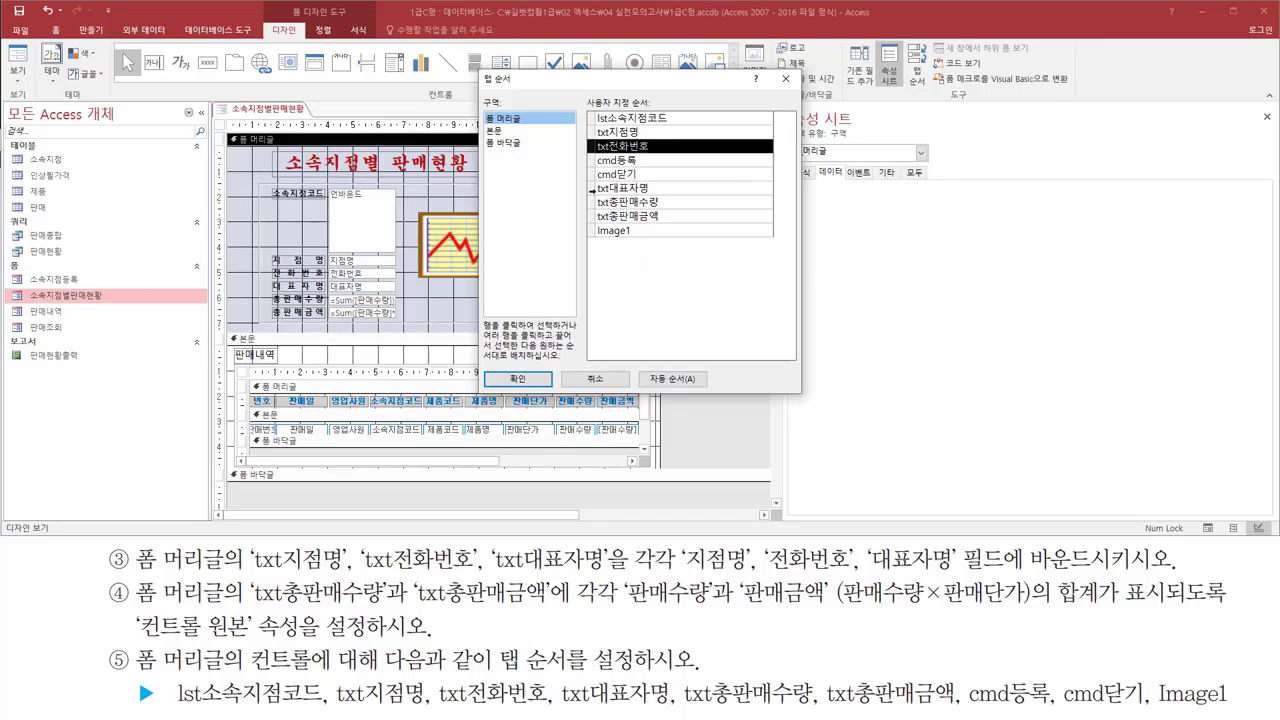
pyautogui.click(592, 188)
pyautogui.moveTo(594, 188); pyautogui.dragTo(597, 168)
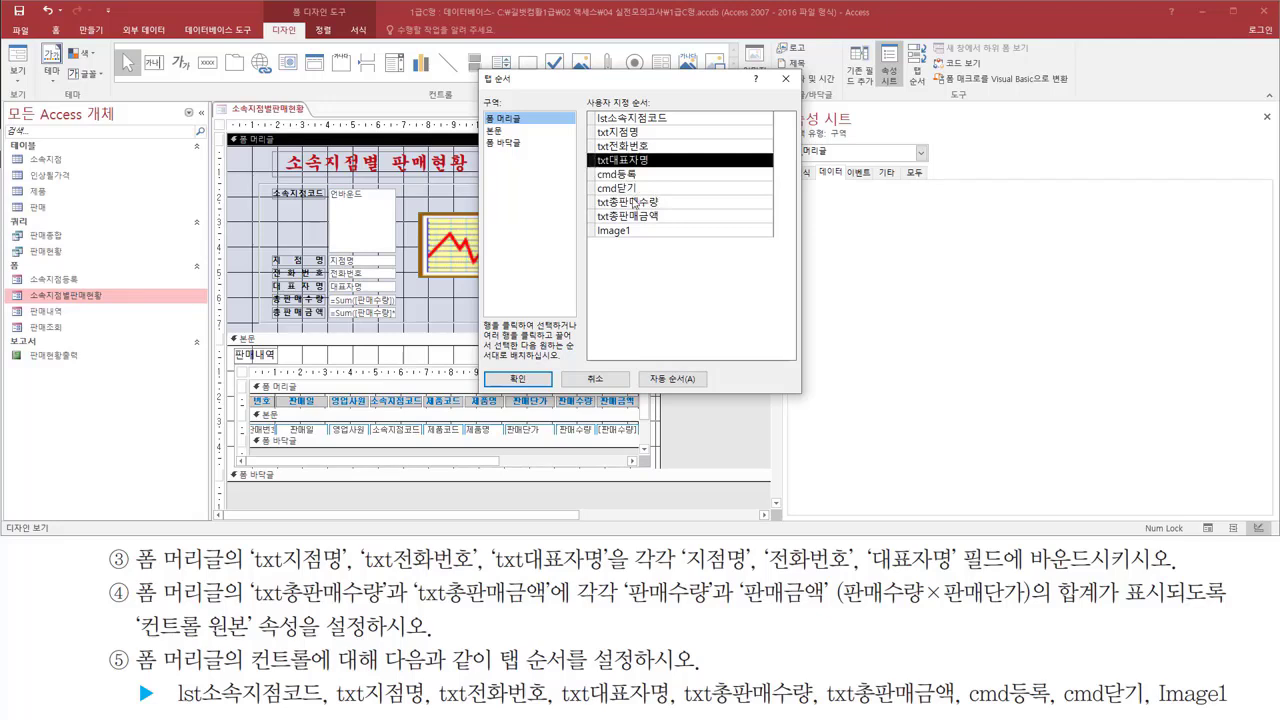
# Place txt총판매수량 fifth and txt총판매금액 sixth, ahead of cmd등록, cmd닫기 and Image1, and apply the tab order.
pyautogui.click(592, 204)
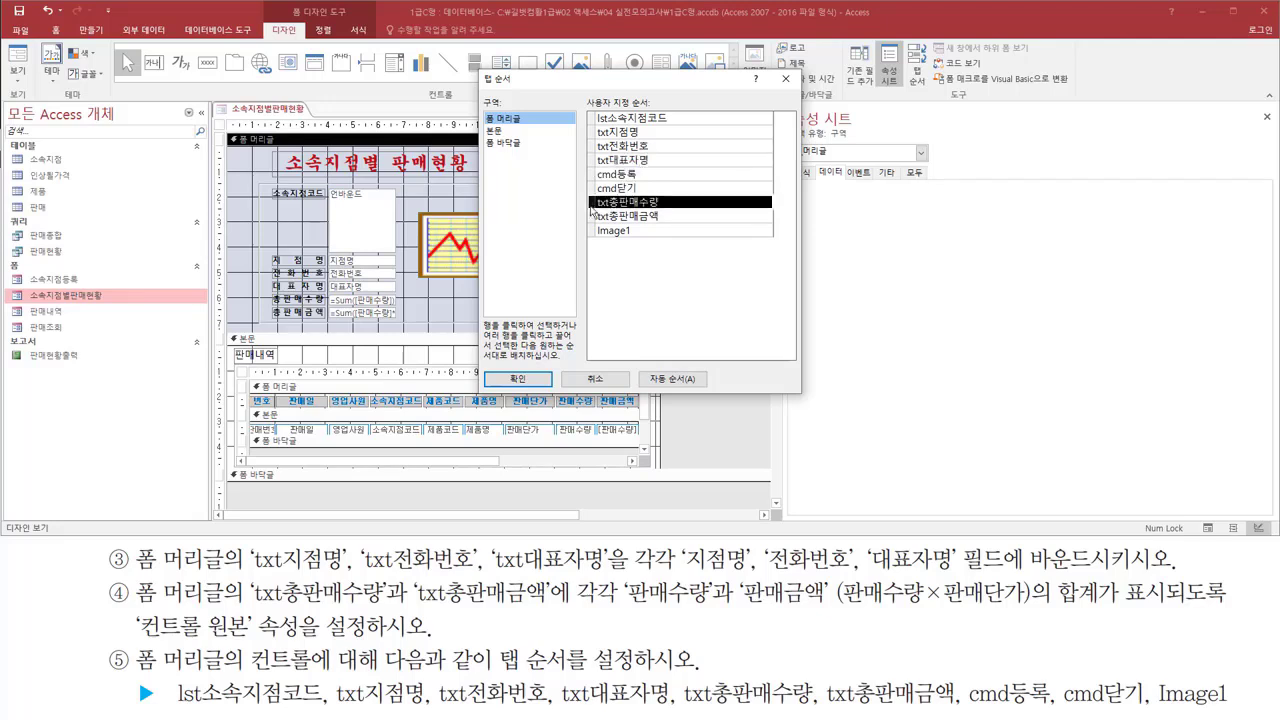
pyautogui.moveTo(591, 210); pyautogui.dragTo(599, 178)
pyautogui.moveTo(600, 179); pyautogui.dragTo(600, 180)
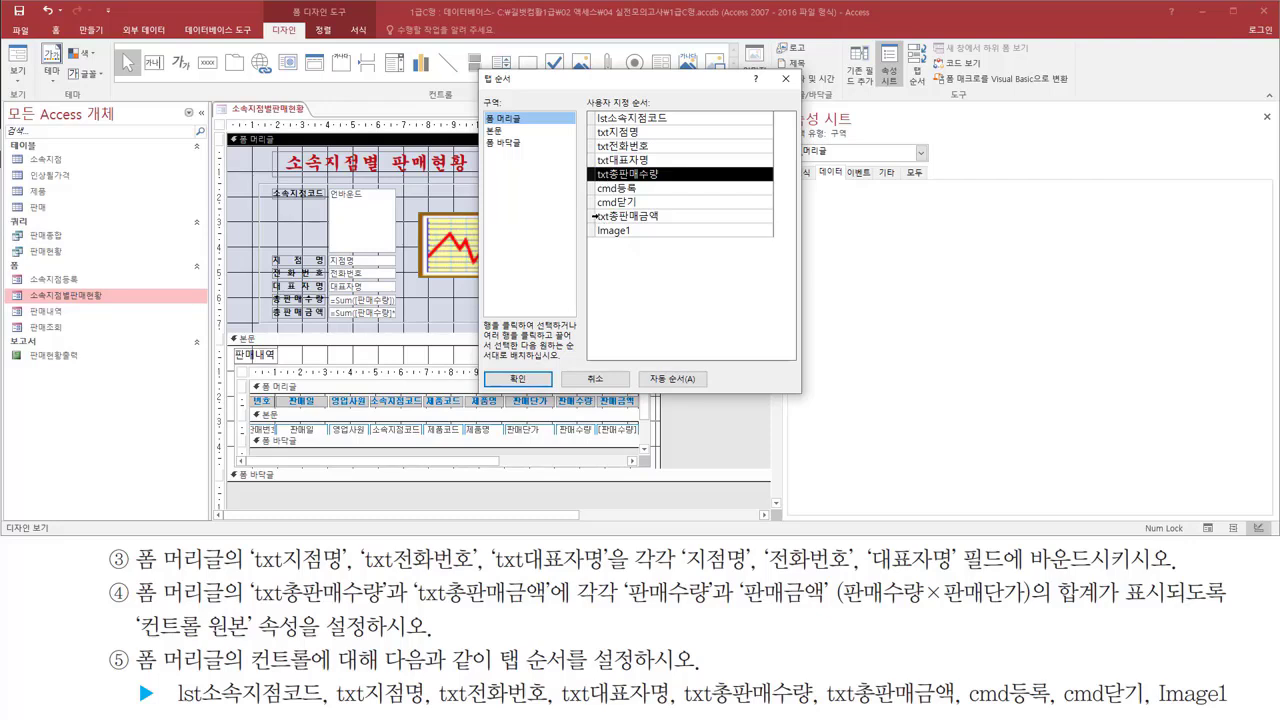
pyautogui.click(593, 216)
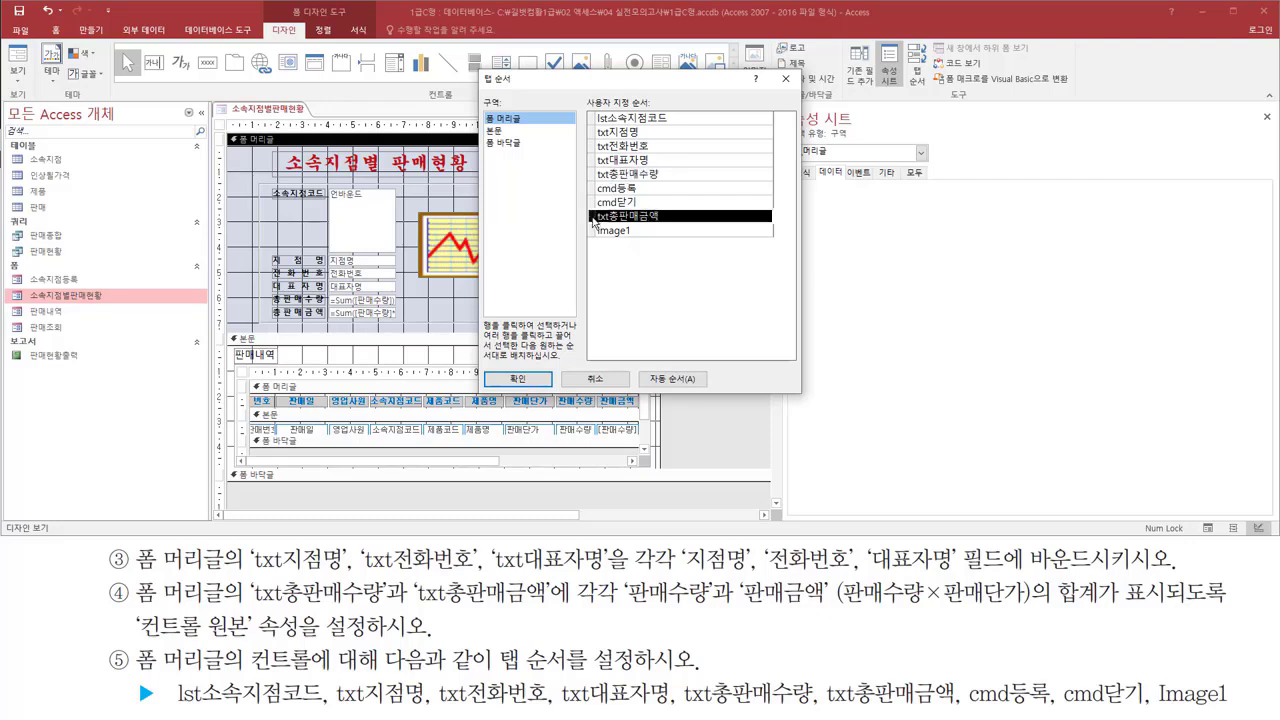
pyautogui.moveTo(593, 217); pyautogui.dragTo(597, 195)
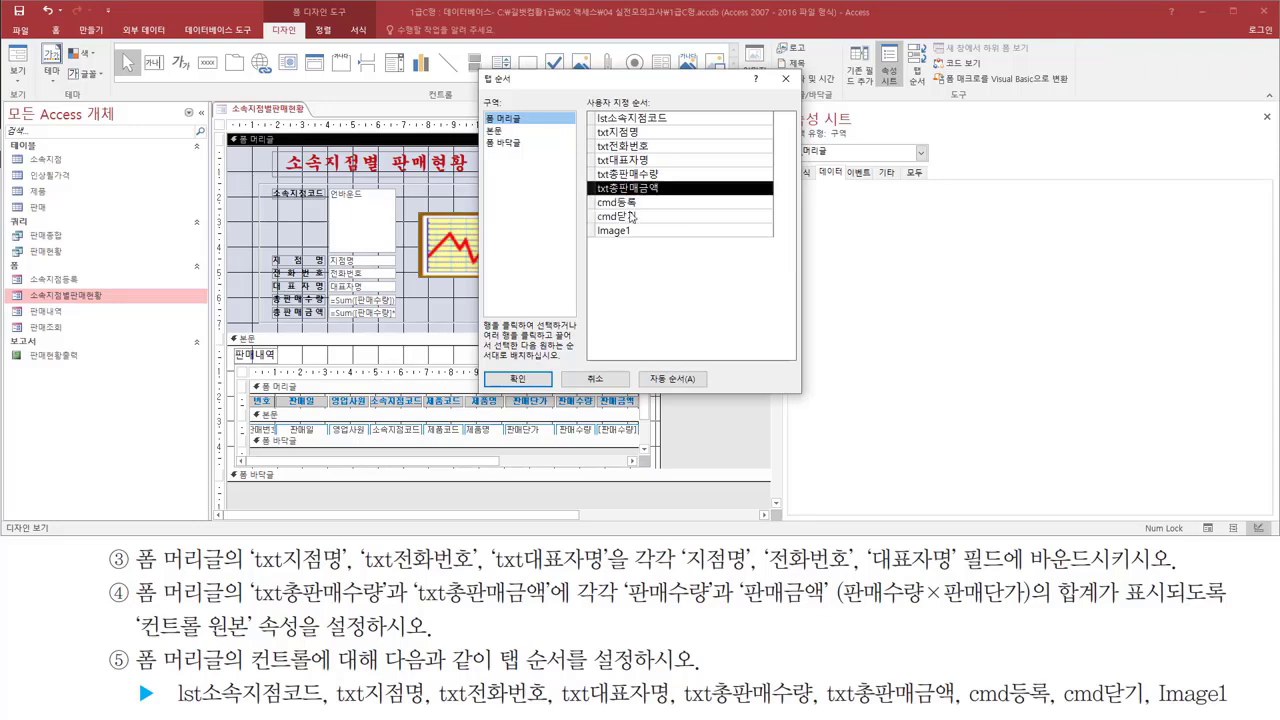
pyautogui.moveTo(597, 209)
pyautogui.mouseDown()
pyautogui.moveTo(630, 210)
pyautogui.moveTo(646, 242)
pyautogui.mouseUp()
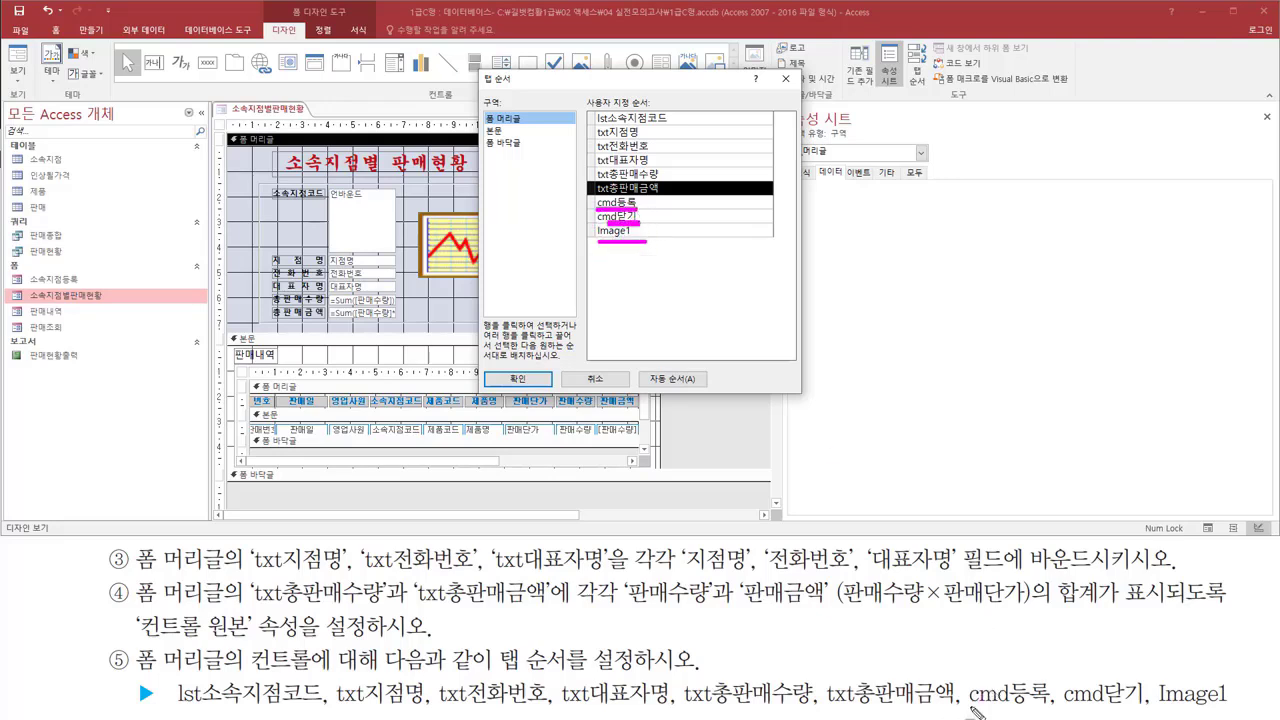
pyautogui.moveTo(955, 704); pyautogui.dragTo(1237, 705)
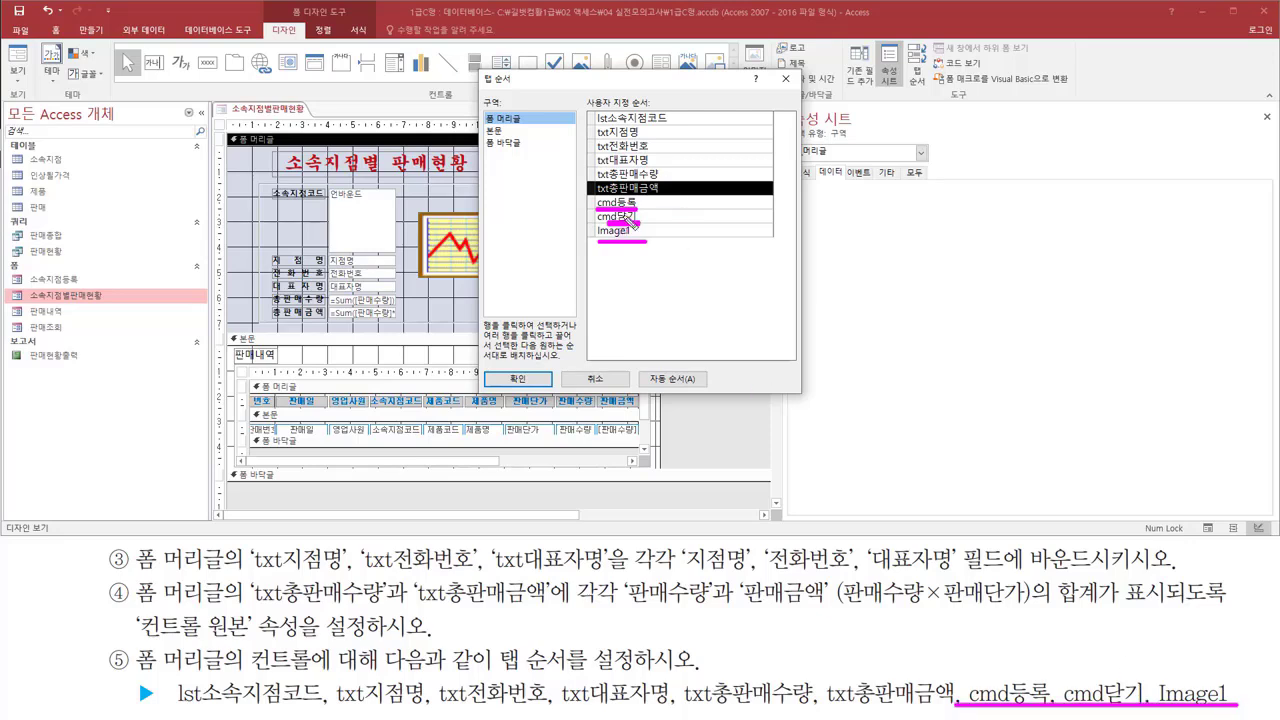
pyautogui.press('Escape')
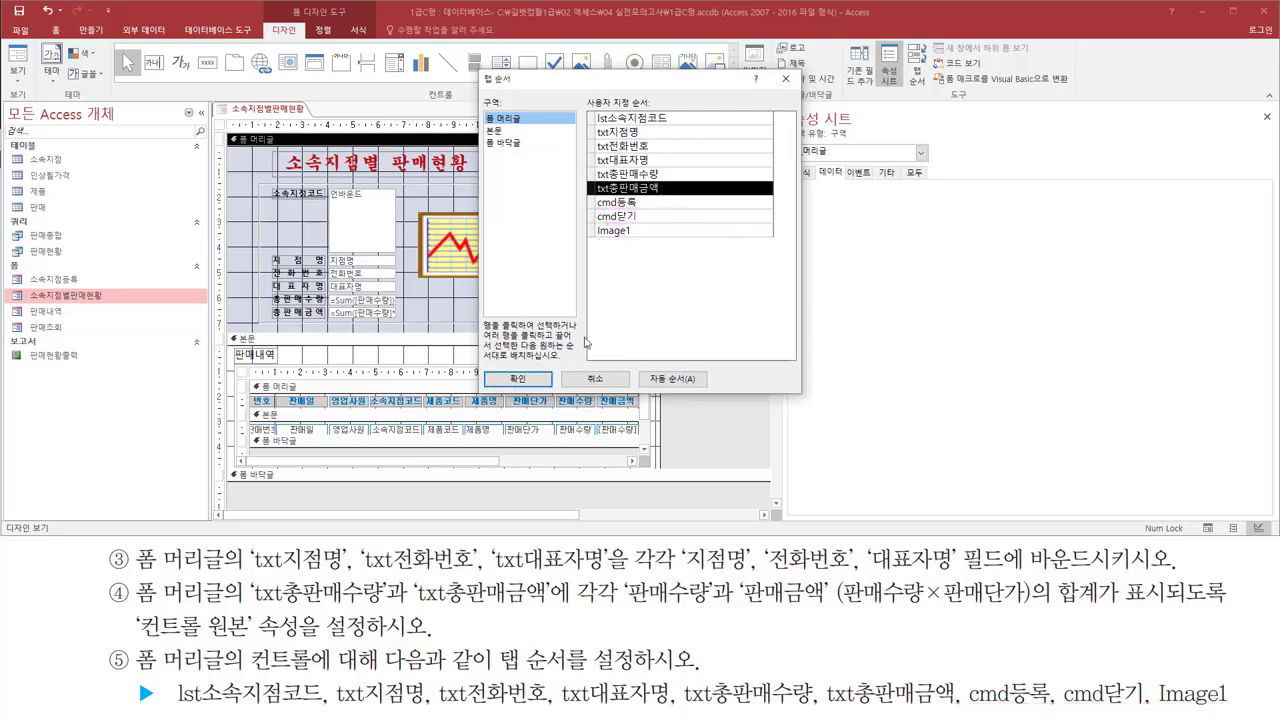
pyautogui.moveTo(486, 362); pyautogui.dragTo(553, 398)
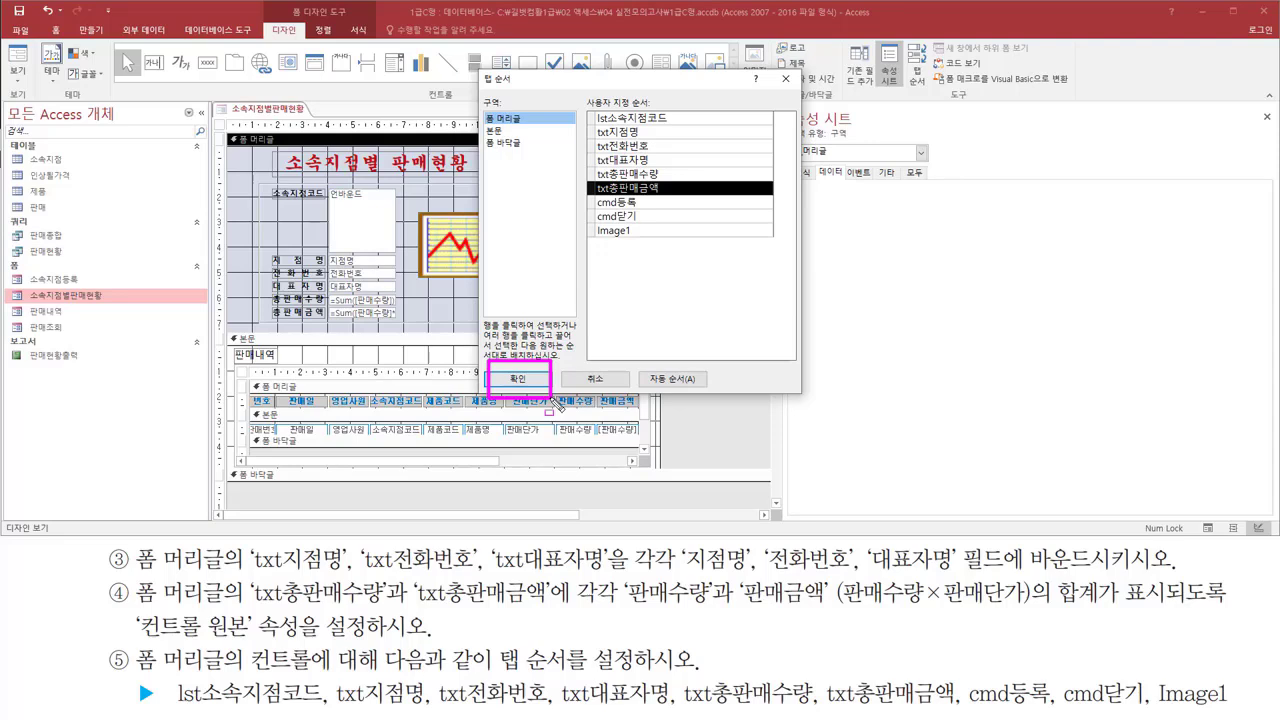
pyautogui.press('Escape')
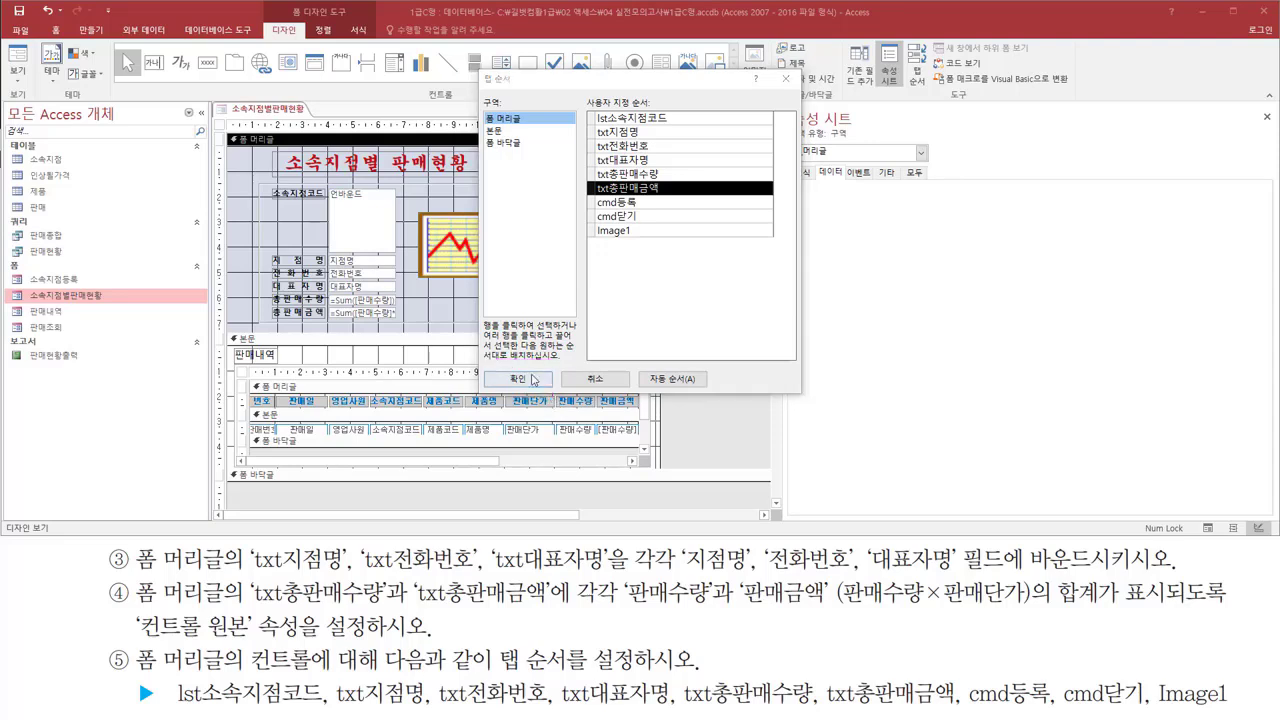
pyautogui.click(545, 382)
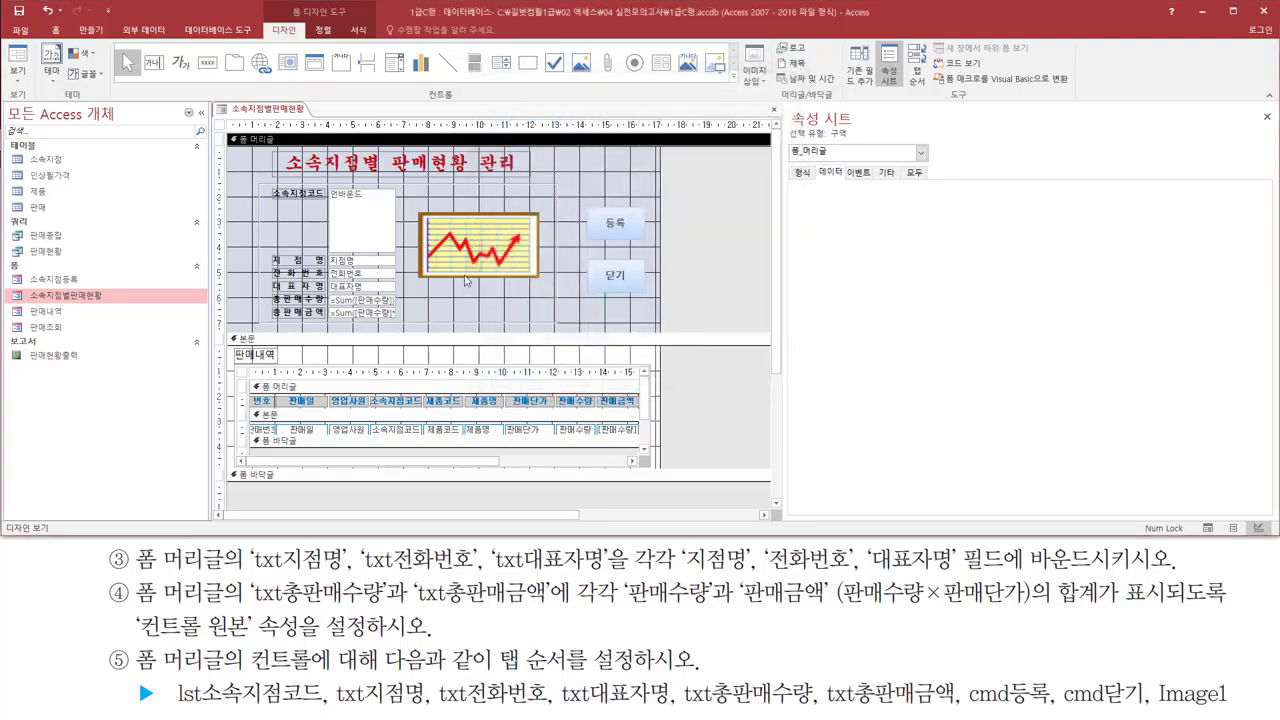
# Show the form in form view and move the focus through the header controls from lst소속지점코드 onward to check the tab order.
pyautogui.rightClick(701, 170)
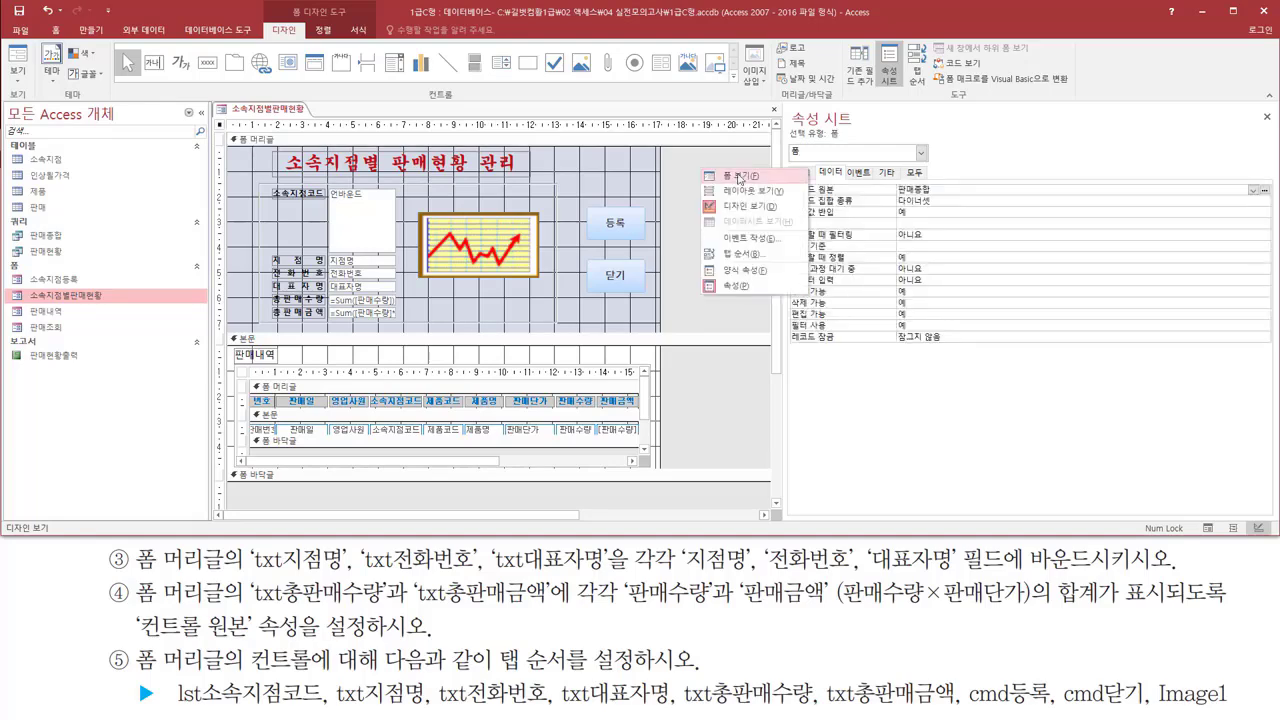
pyautogui.click(740, 177)
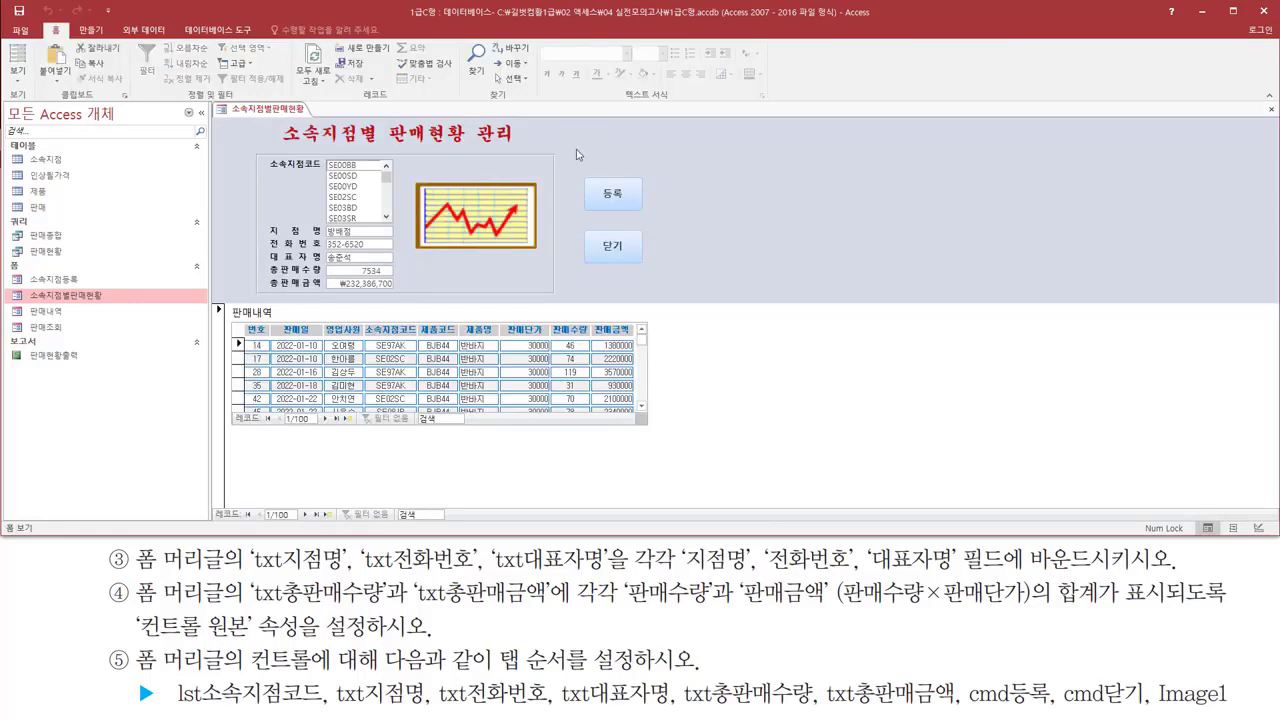
pyautogui.moveTo(322, 155); pyautogui.dragTo(405, 224)
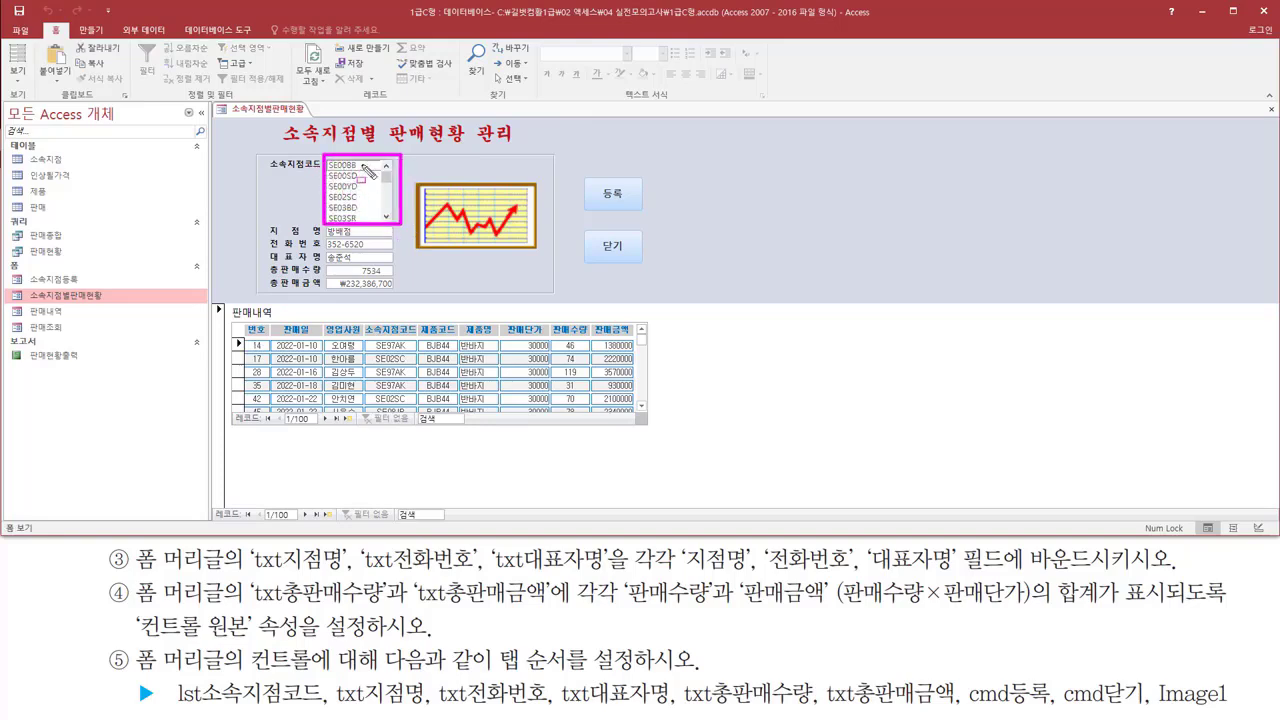
pyautogui.press('Escape')
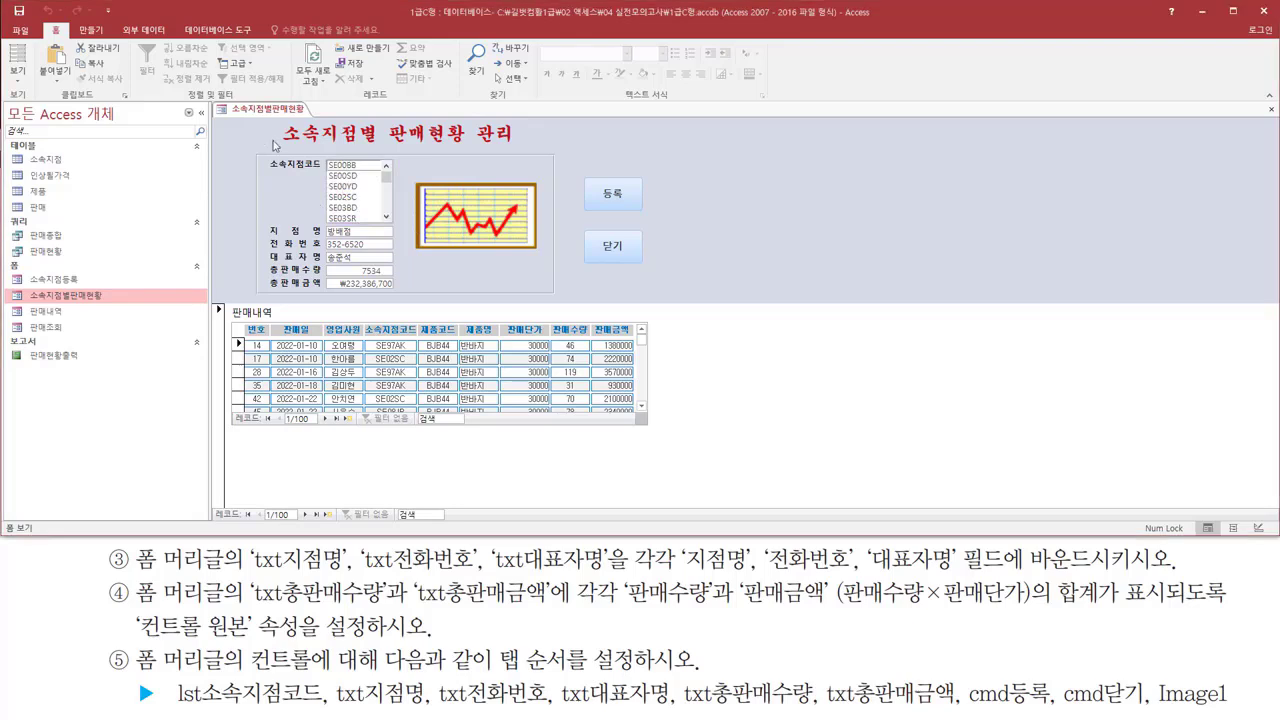
pyautogui.press('Tab')
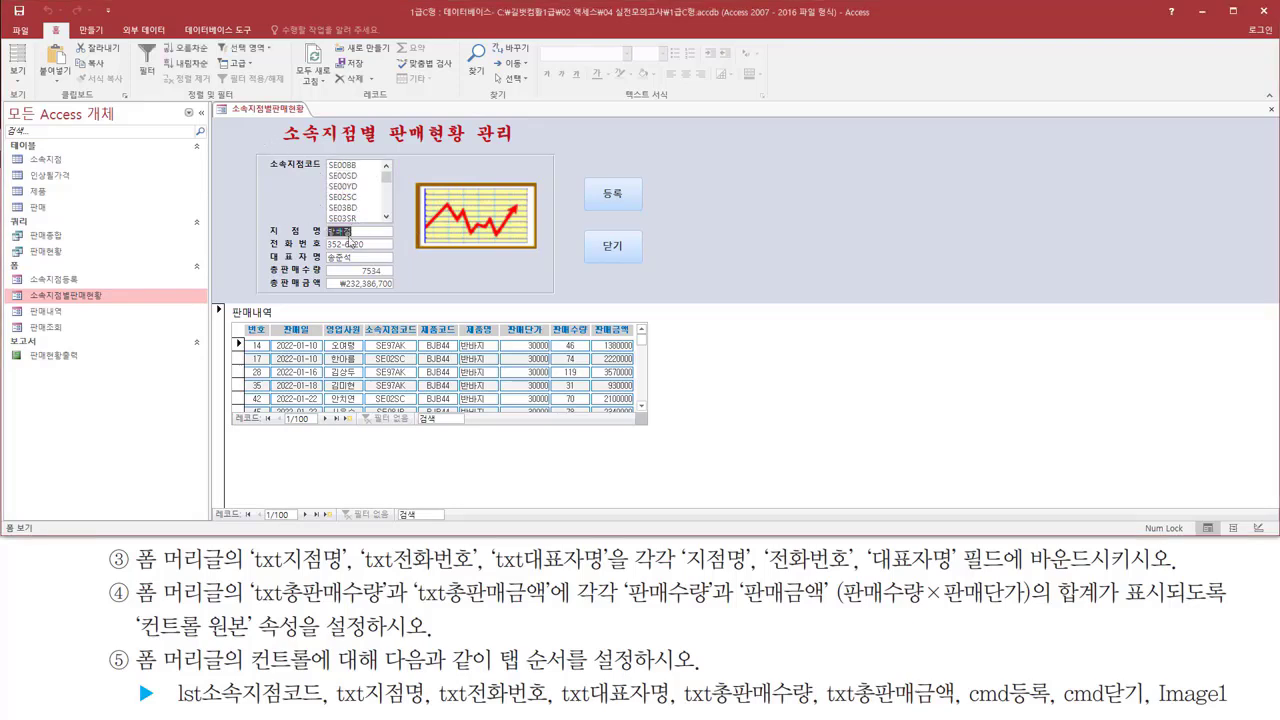
pyautogui.press('Tab')
pyautogui.press('Tab')
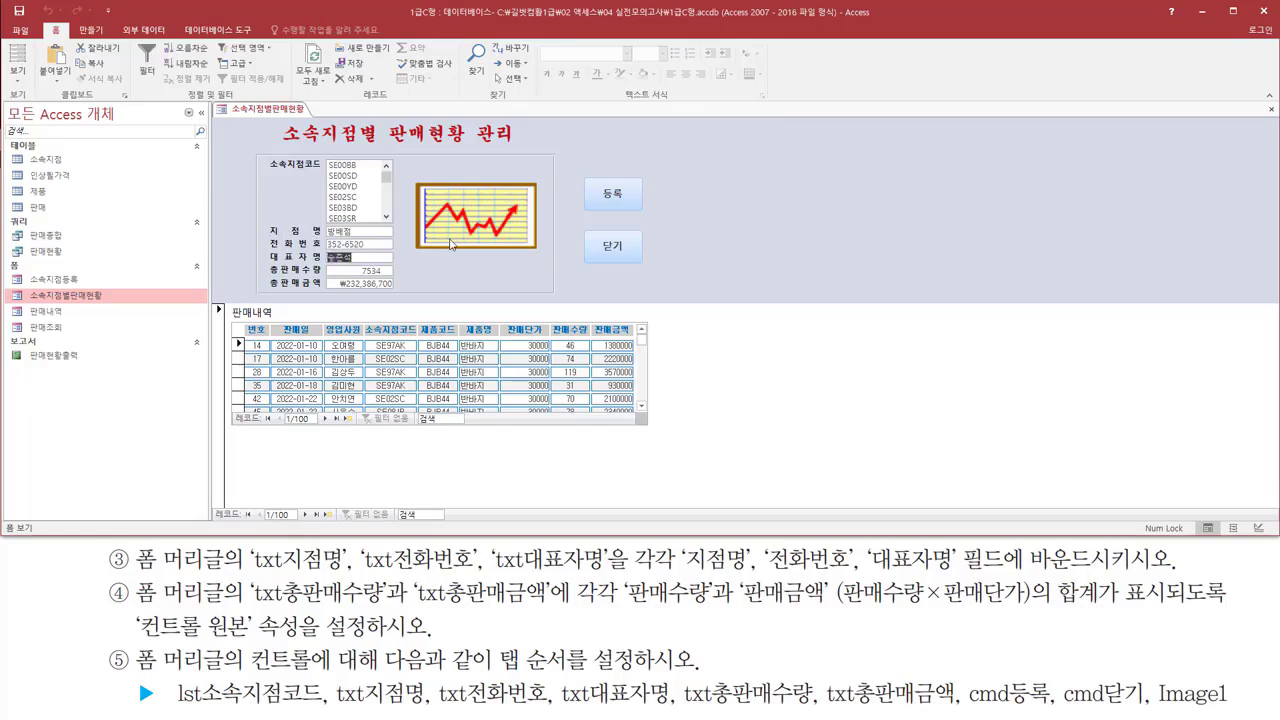
pyautogui.press('Tab')
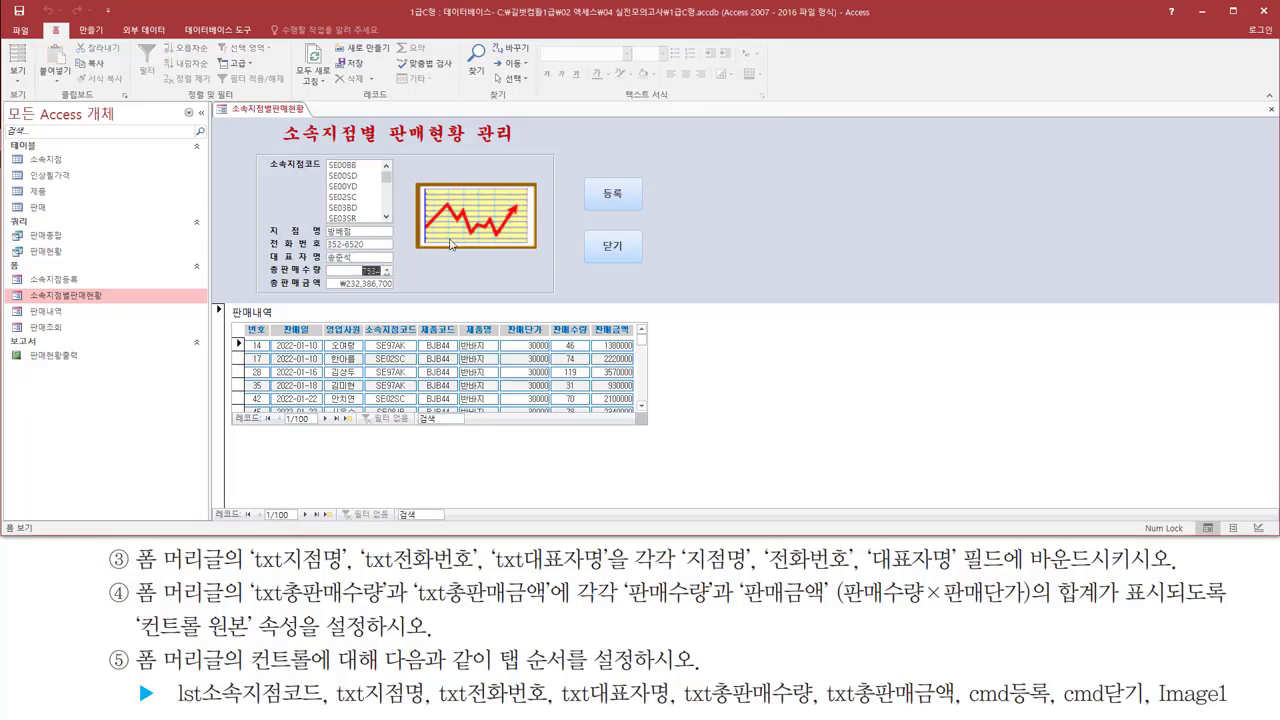
pyautogui.press('Tab')
pyautogui.press('Tab')
pyautogui.press('Tab')
pyautogui.press('Tab')
pyautogui.press('Tab')
pyautogui.press('Tab')
pyautogui.press('Tab')
pyautogui.press('Tab')
pyautogui.press('Tab')
pyautogui.press('Tab')
pyautogui.press('Tab')
pyautogui.press('Tab')
pyautogui.press('Tab')
pyautogui.press('Tab')
pyautogui.press('Tab')
pyautogui.press('Tab')
pyautogui.press('Tab')
pyautogui.press('Tab')
pyautogui.press('Tab')
pyautogui.press('Tab')
pyautogui.press('Tab')
pyautogui.press('Tab')
pyautogui.press('Tab')
pyautogui.press('Tab')
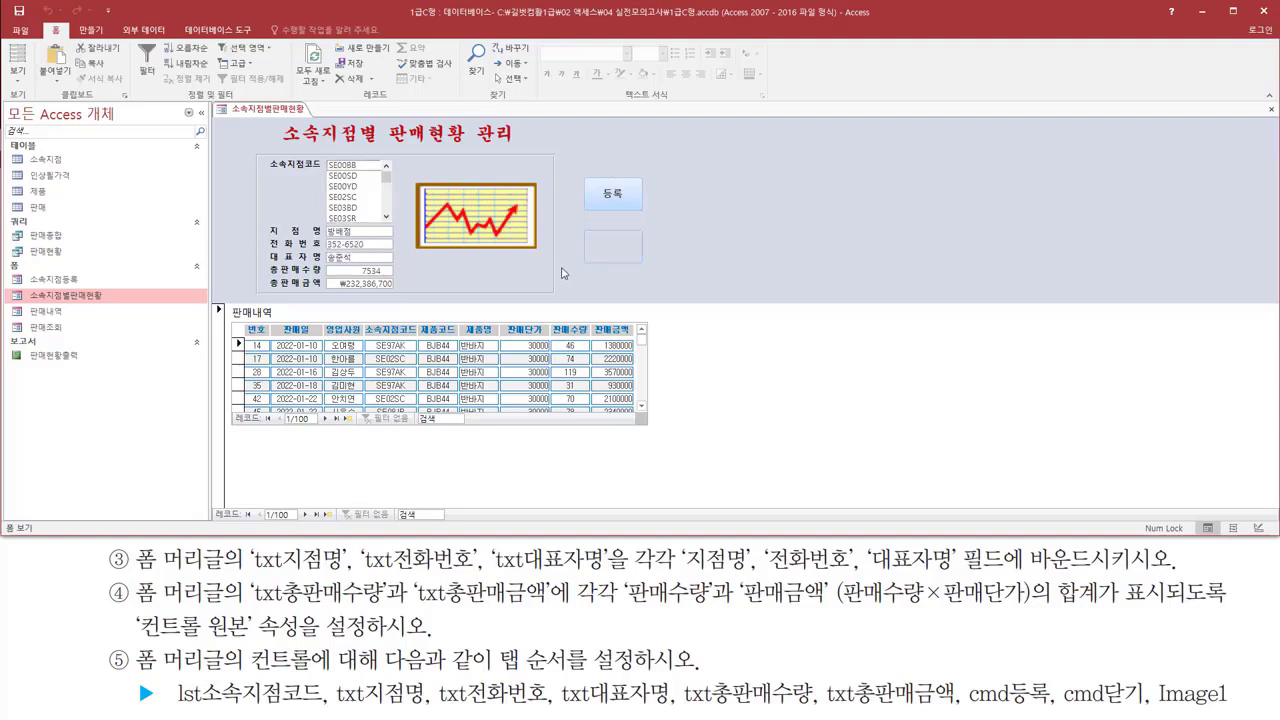
pyautogui.press('Tab')
pyautogui.press('Tab')
pyautogui.press('Tab')
pyautogui.press('Tab')
pyautogui.press('Tab')
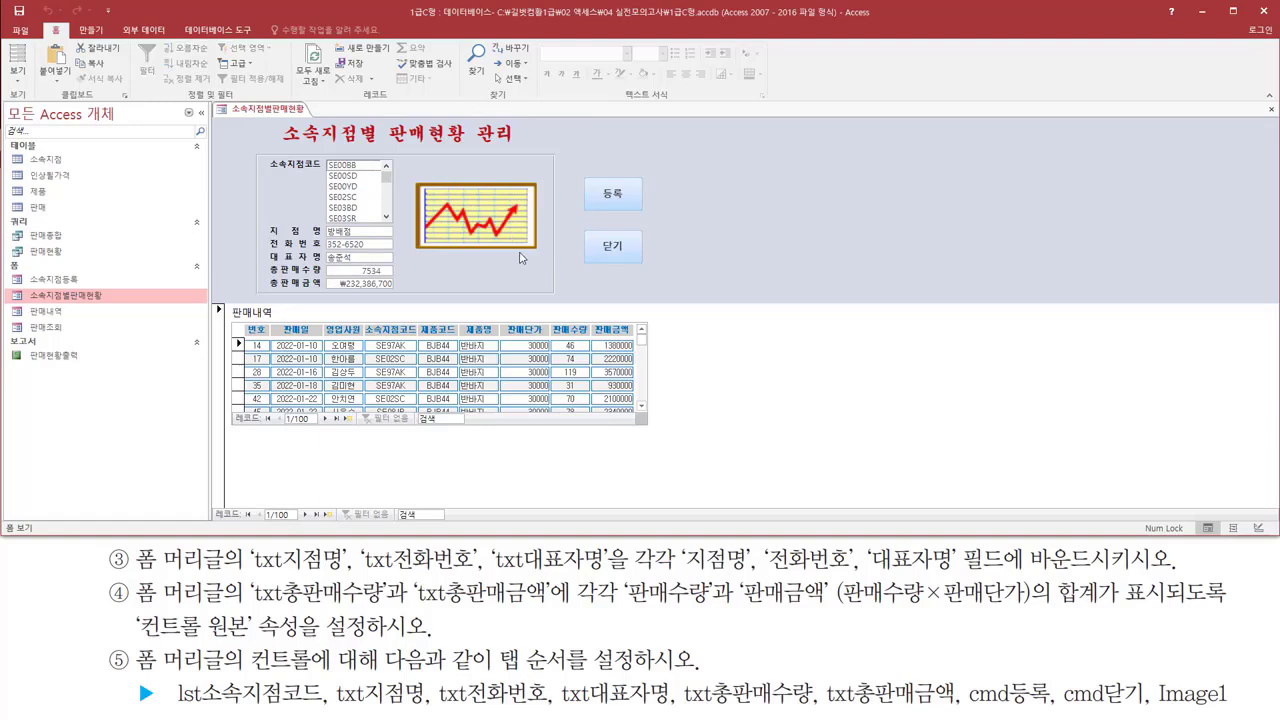
# Close the 소속지점별판매현황 form and save its design changes.
pyautogui.rightClick(263, 112)
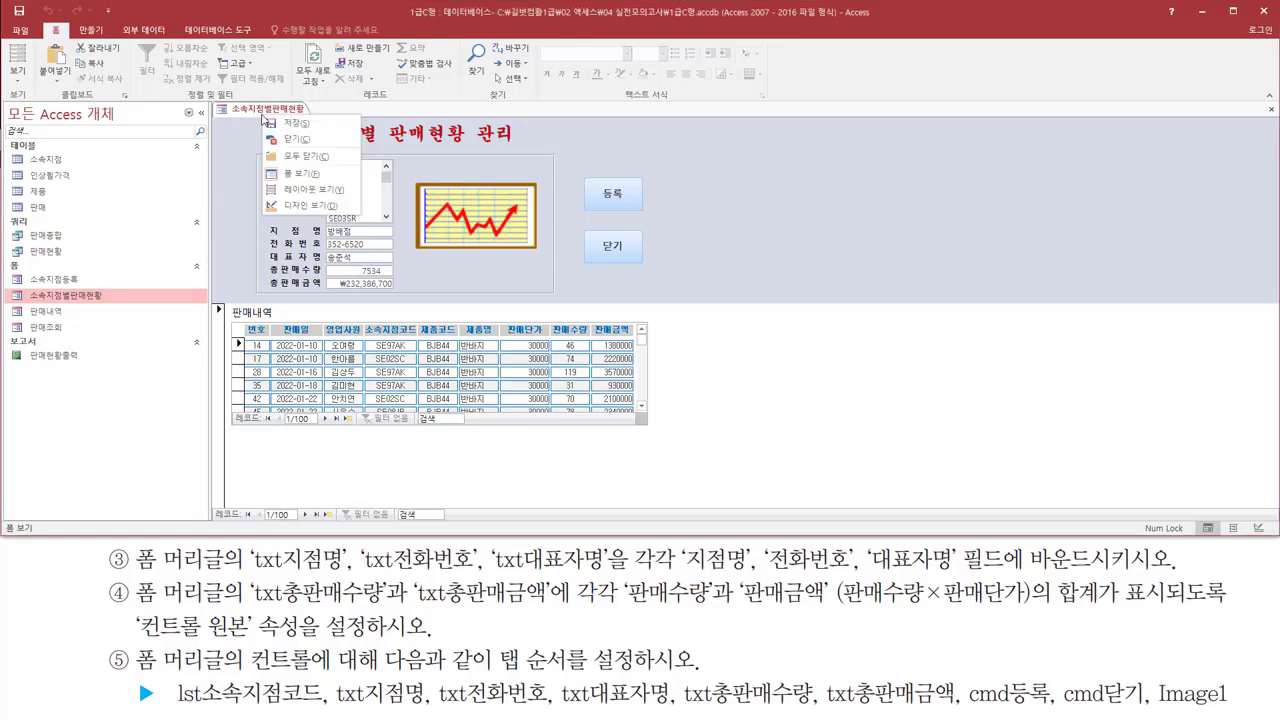
pyautogui.click(311, 145)
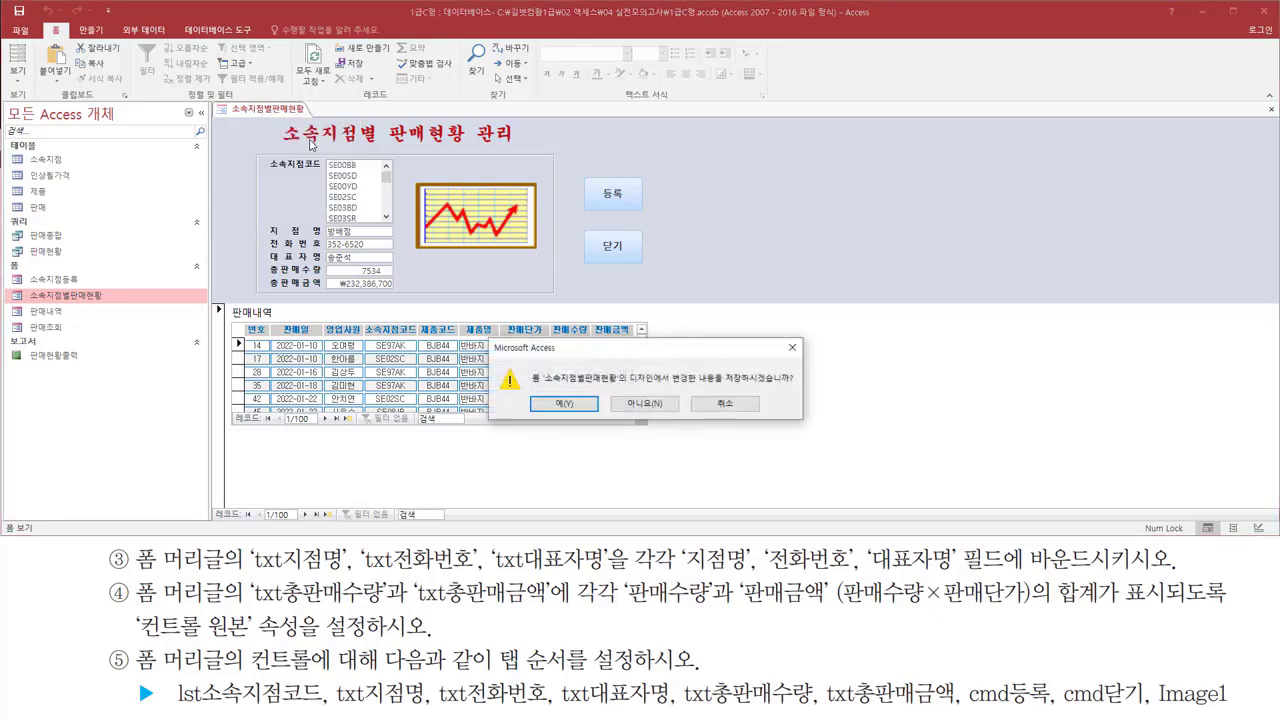
pyautogui.moveTo(727, 389); pyautogui.dragTo(800, 388)
pyautogui.moveTo(549, 394); pyautogui.dragTo(580, 415)
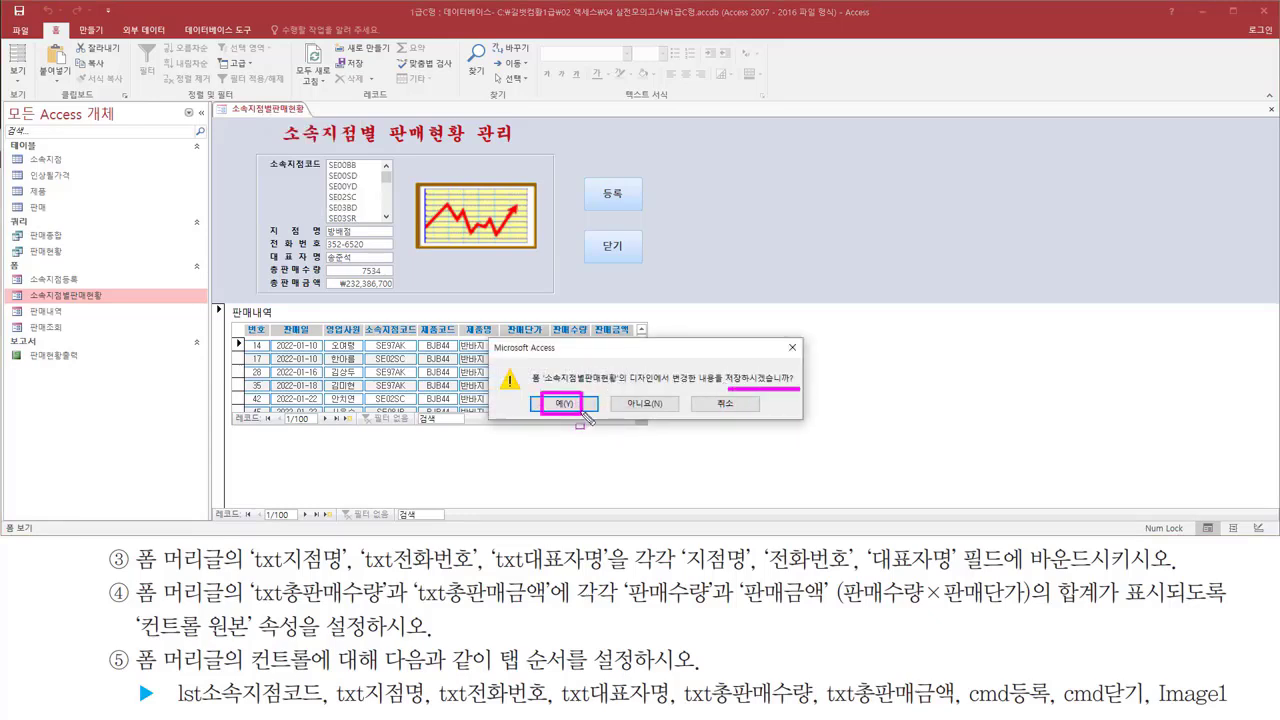
pyautogui.press('Escape')
pyautogui.click(571, 408)
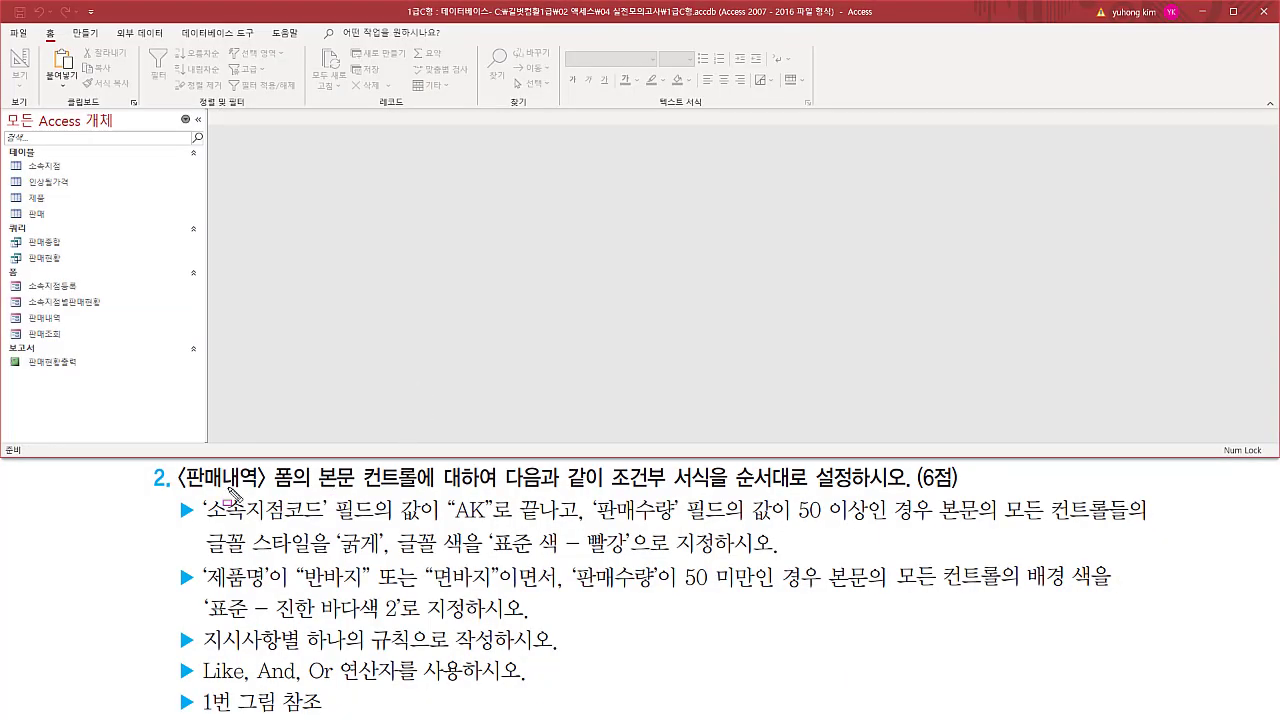
# Open the 판매내역 form in form view.
pyautogui.moveTo(175, 492); pyautogui.dragTo(296, 492)
pyautogui.moveTo(25, 308)
pyautogui.mouseDown()
pyautogui.moveTo(70, 308)
pyautogui.moveTo(72, 328)
pyautogui.mouseUp()
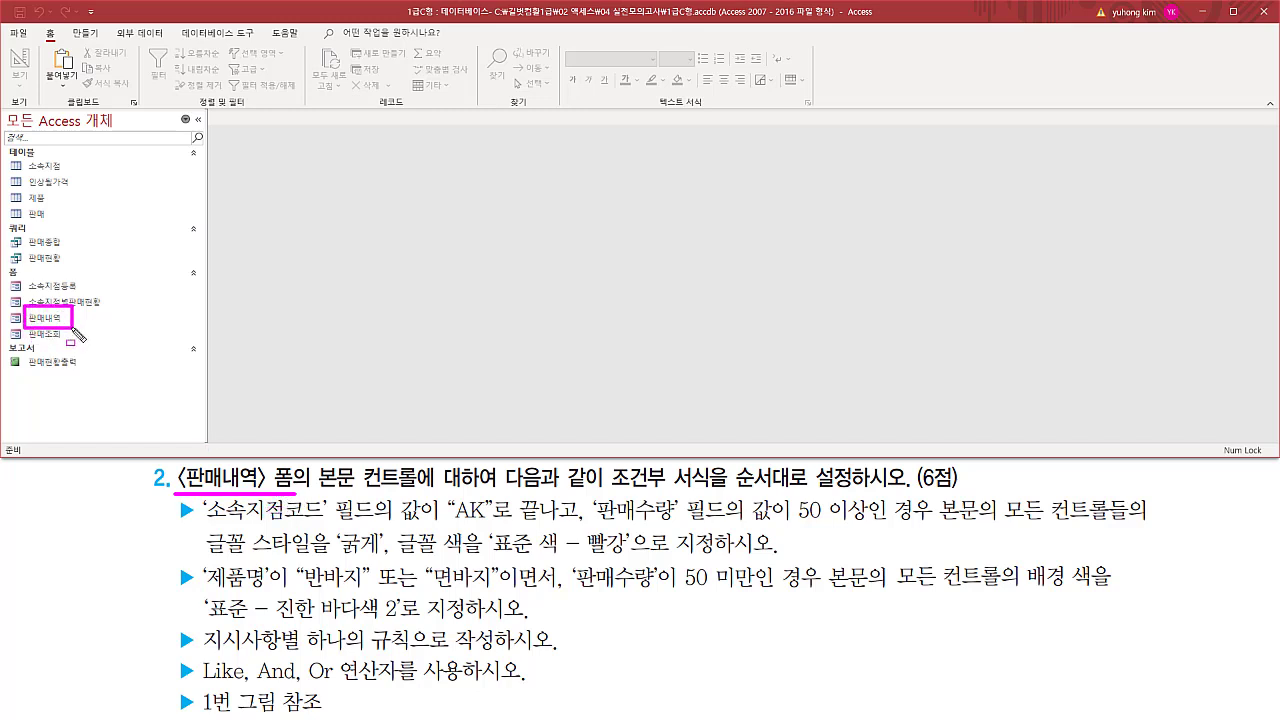
pyautogui.click(47, 322)
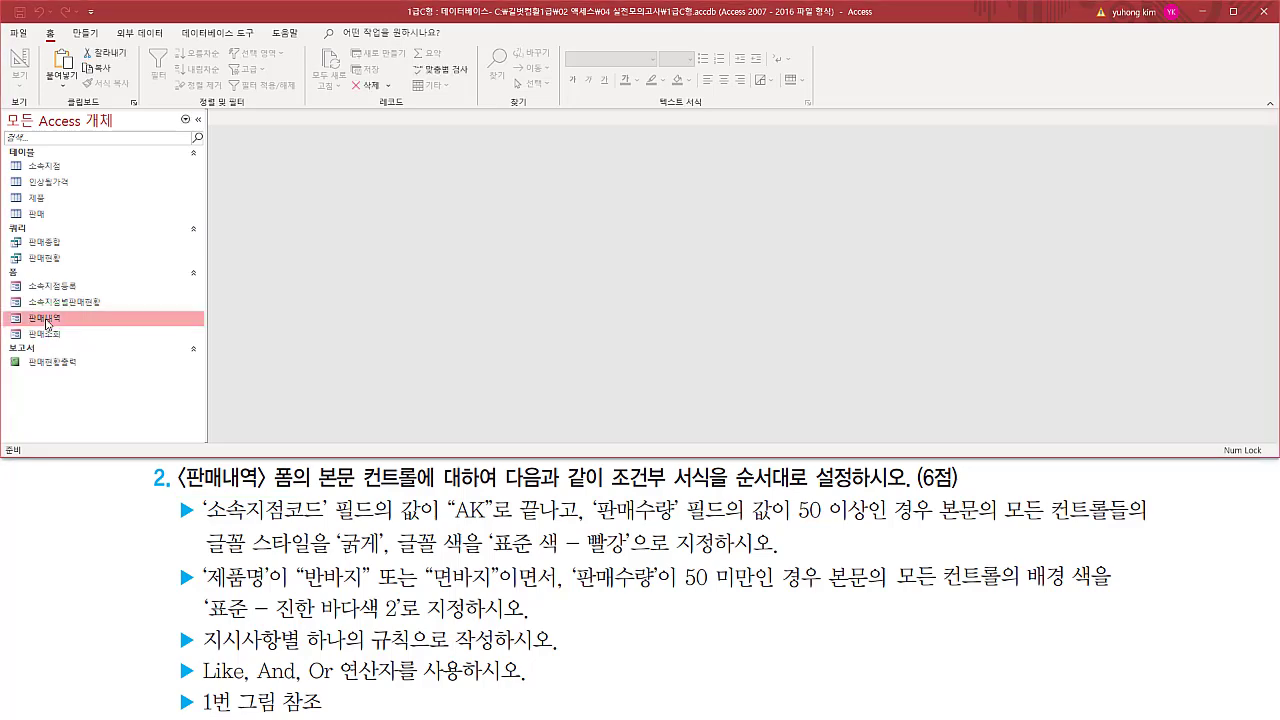
pyautogui.doubleClick(45, 318)
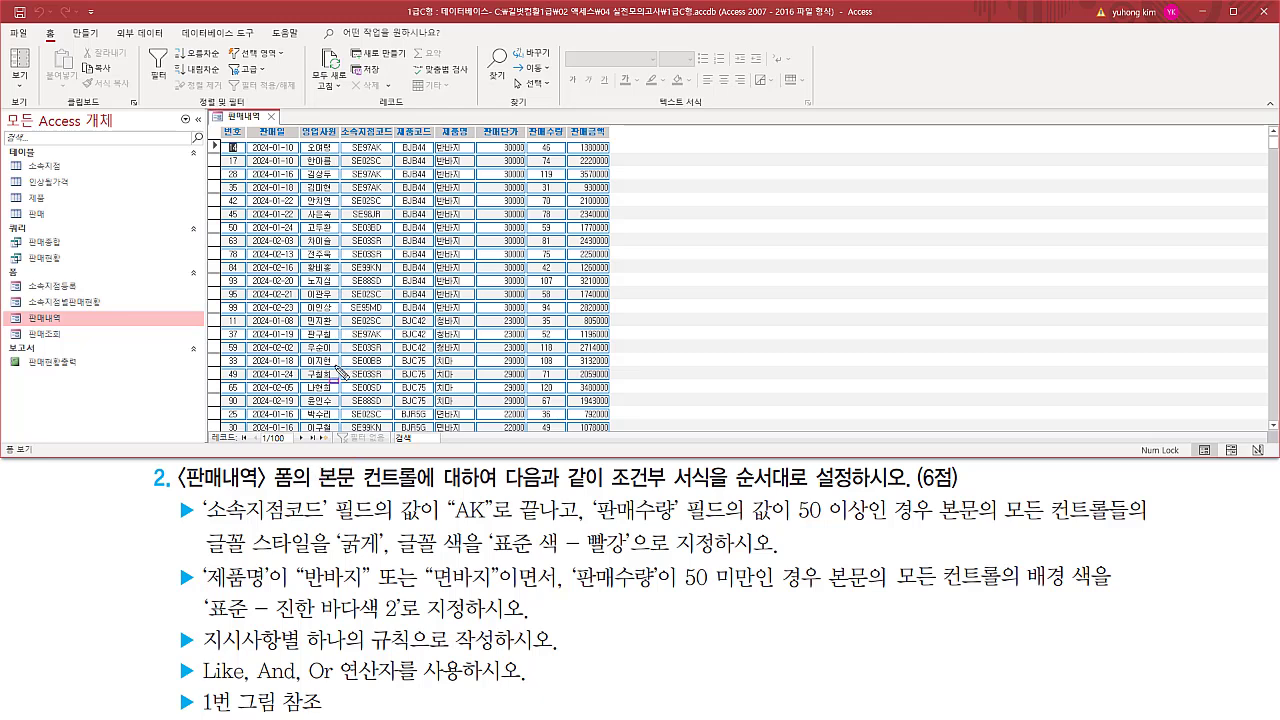
pyautogui.moveTo(312, 492); pyautogui.dragTo(422, 492)
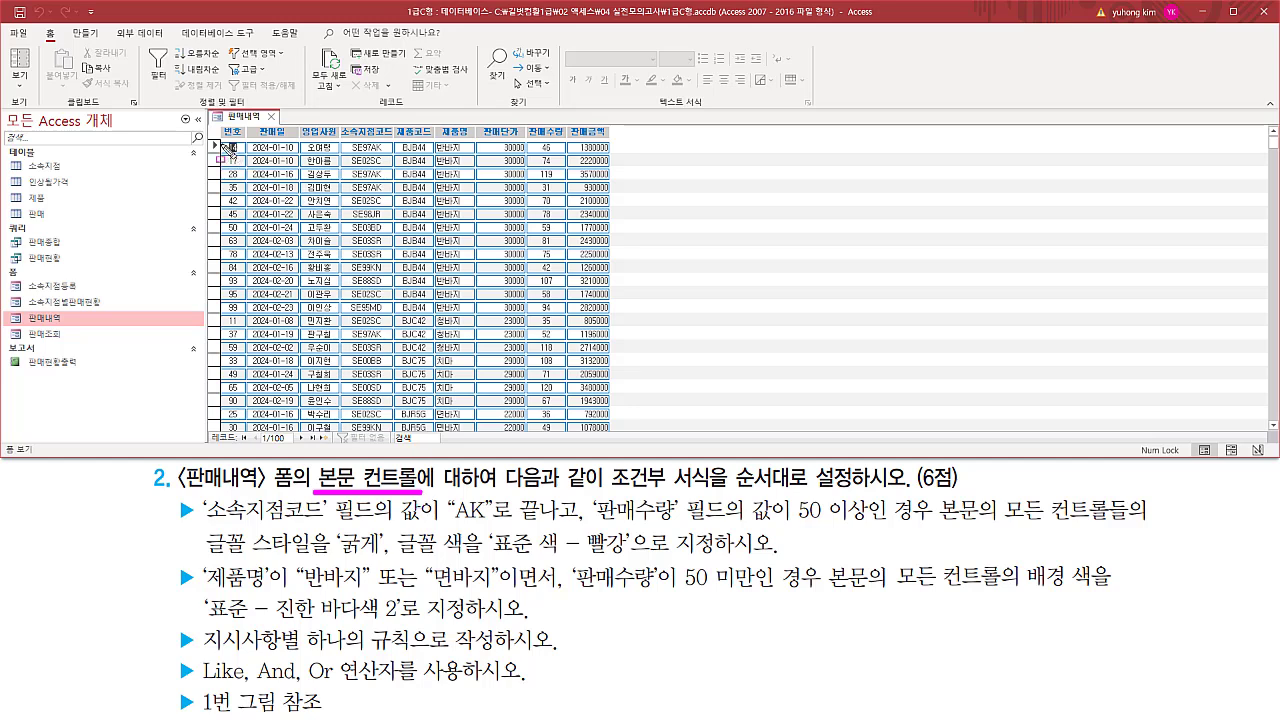
pyautogui.moveTo(220, 140)
pyautogui.mouseDown()
pyautogui.moveTo(535, 348)
pyautogui.moveTo(598, 436)
pyautogui.moveTo(610, 432)
pyautogui.mouseUp()
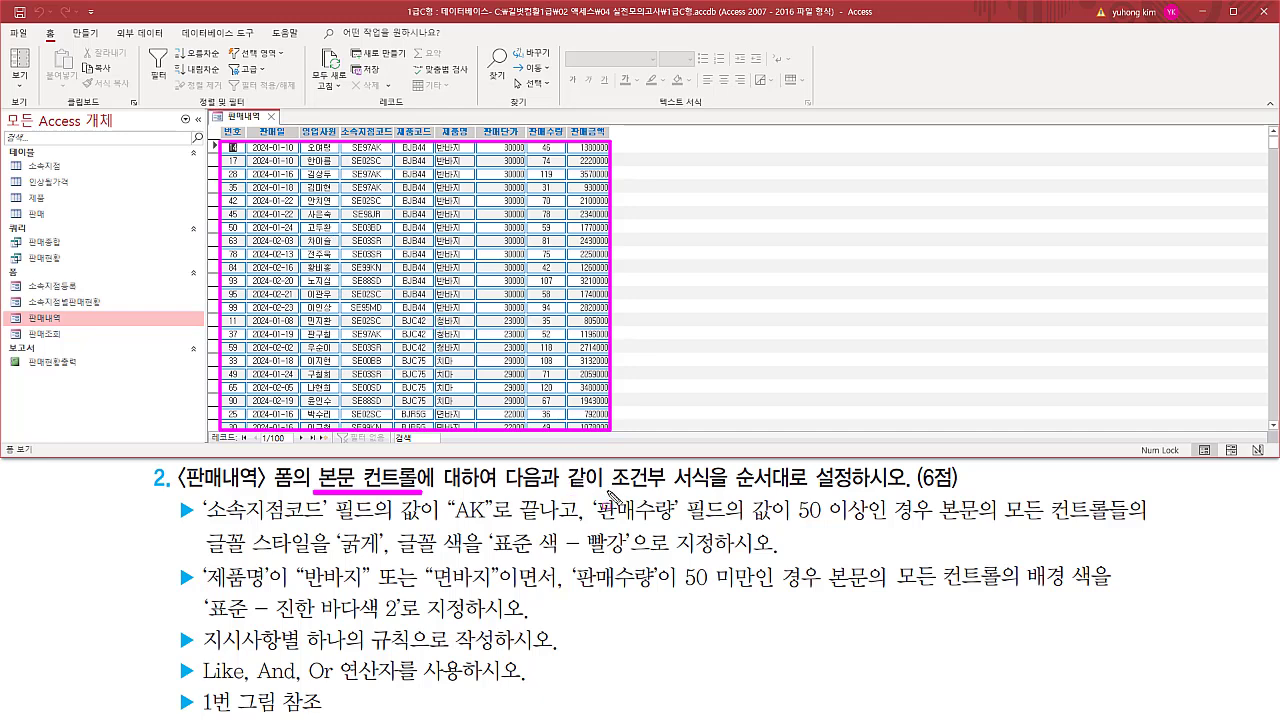
pyautogui.moveTo(607, 491); pyautogui.dragTo(869, 492)
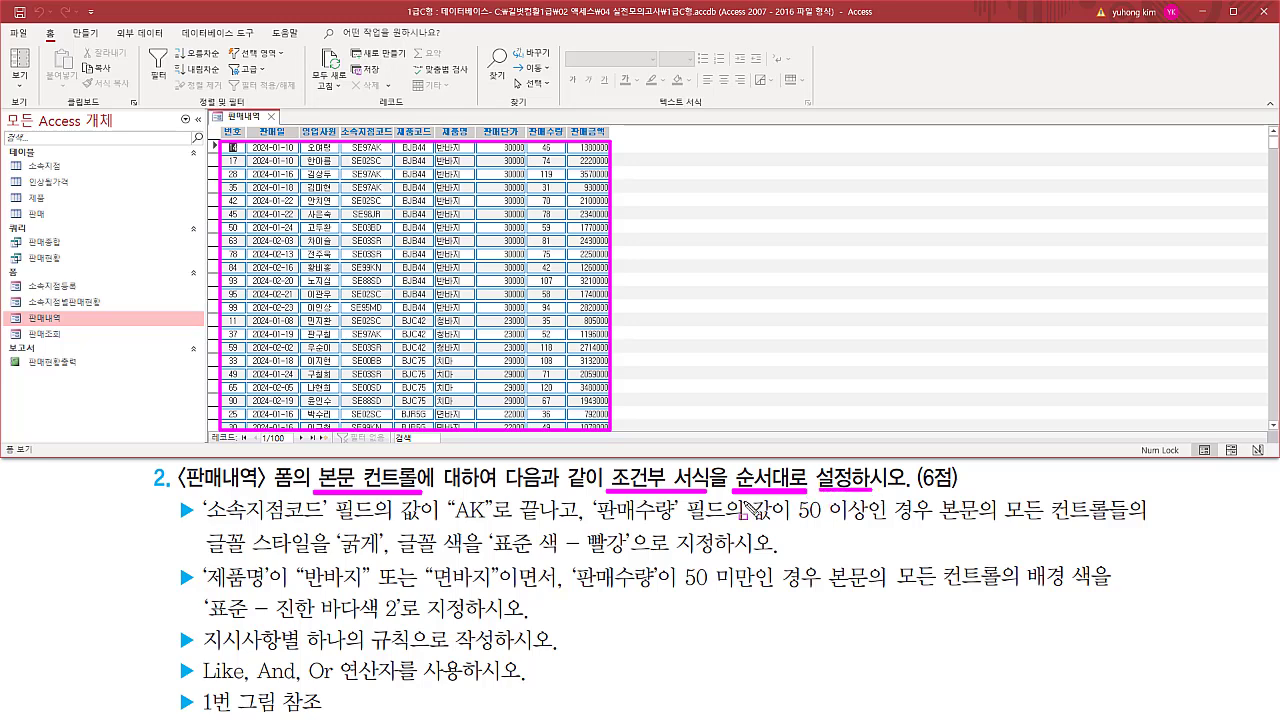
pyautogui.press('Escape')
pyautogui.moveTo(173, 498)
pyautogui.mouseDown()
pyautogui.moveTo(194, 527)
pyautogui.moveTo(324, 521)
pyautogui.mouseUp()
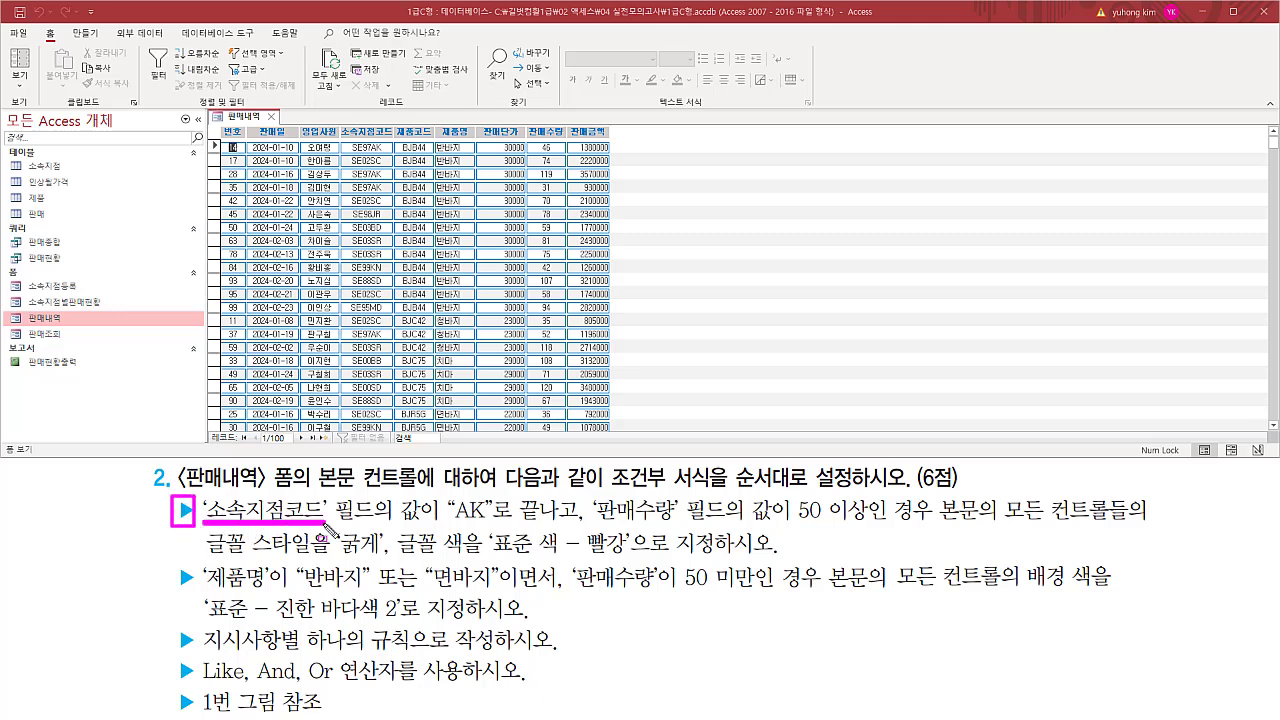
pyautogui.moveTo(344, 123)
pyautogui.mouseDown()
pyautogui.moveTo(372, 206)
pyautogui.moveTo(397, 437)
pyautogui.mouseUp()
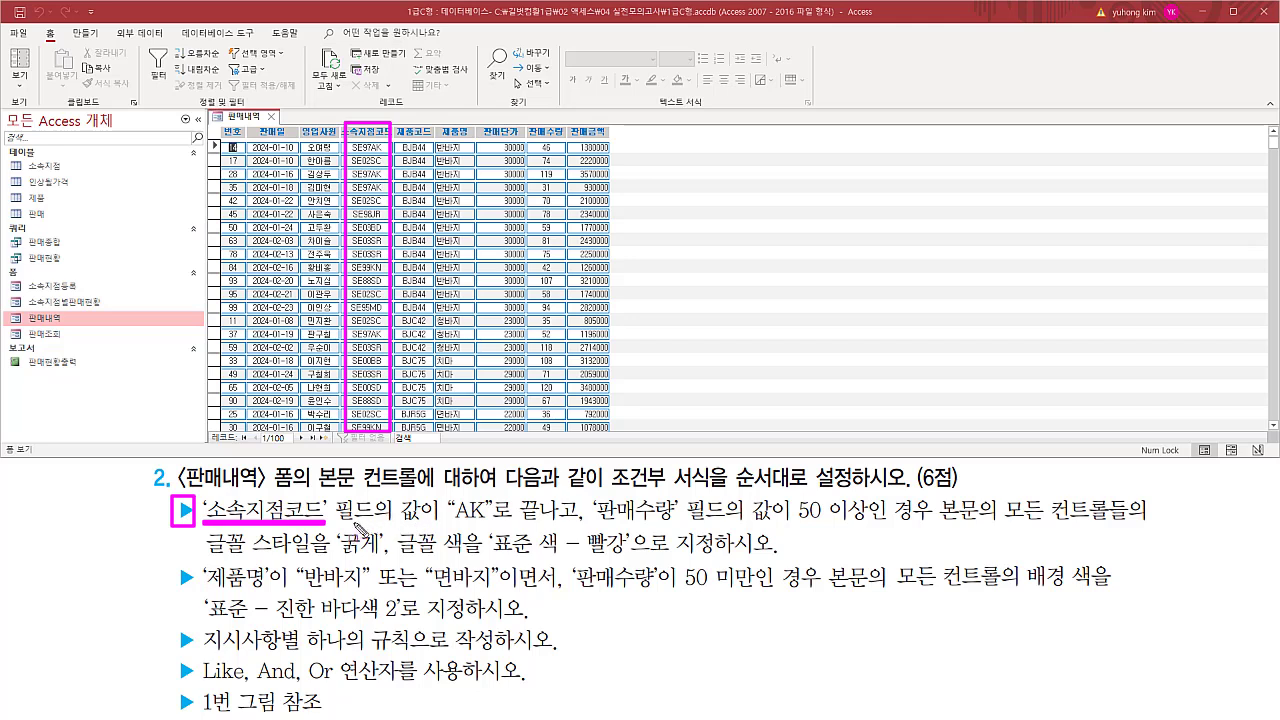
pyautogui.moveTo(338, 523); pyautogui.dragTo(681, 521)
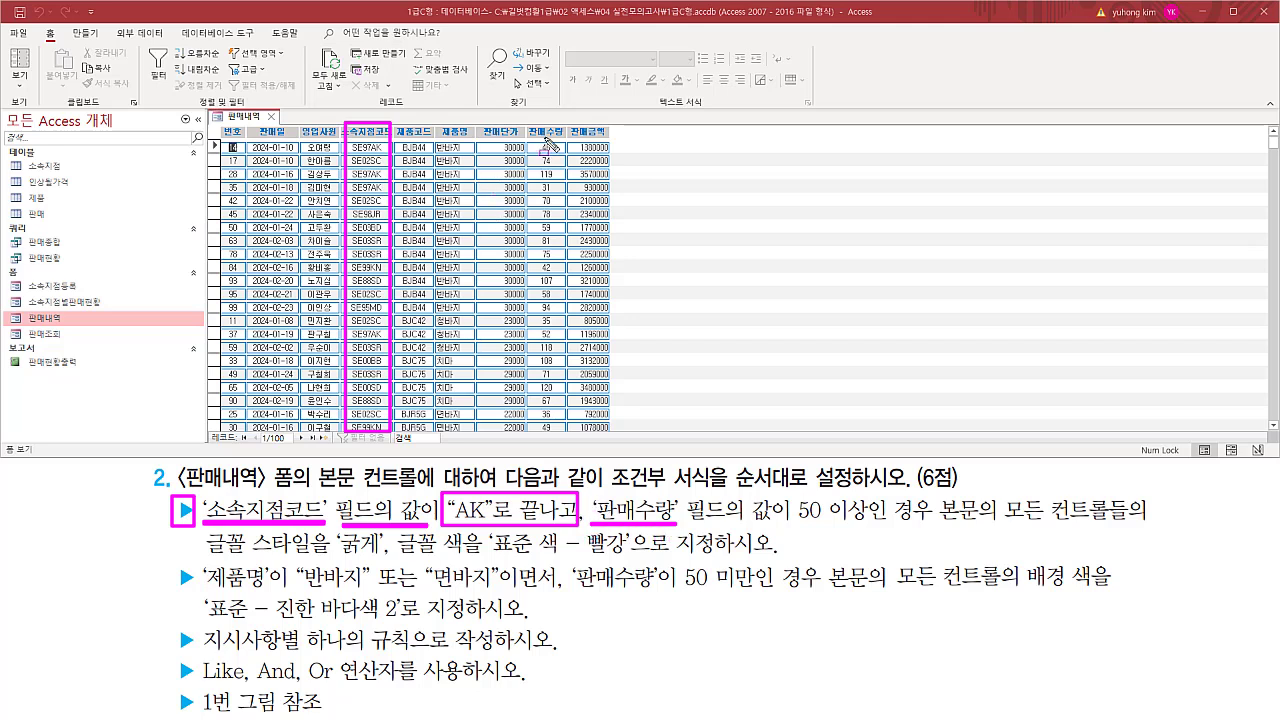
pyautogui.moveTo(528, 125)
pyautogui.mouseDown()
pyautogui.moveTo(568, 375)
pyautogui.moveTo(562, 432)
pyautogui.mouseUp()
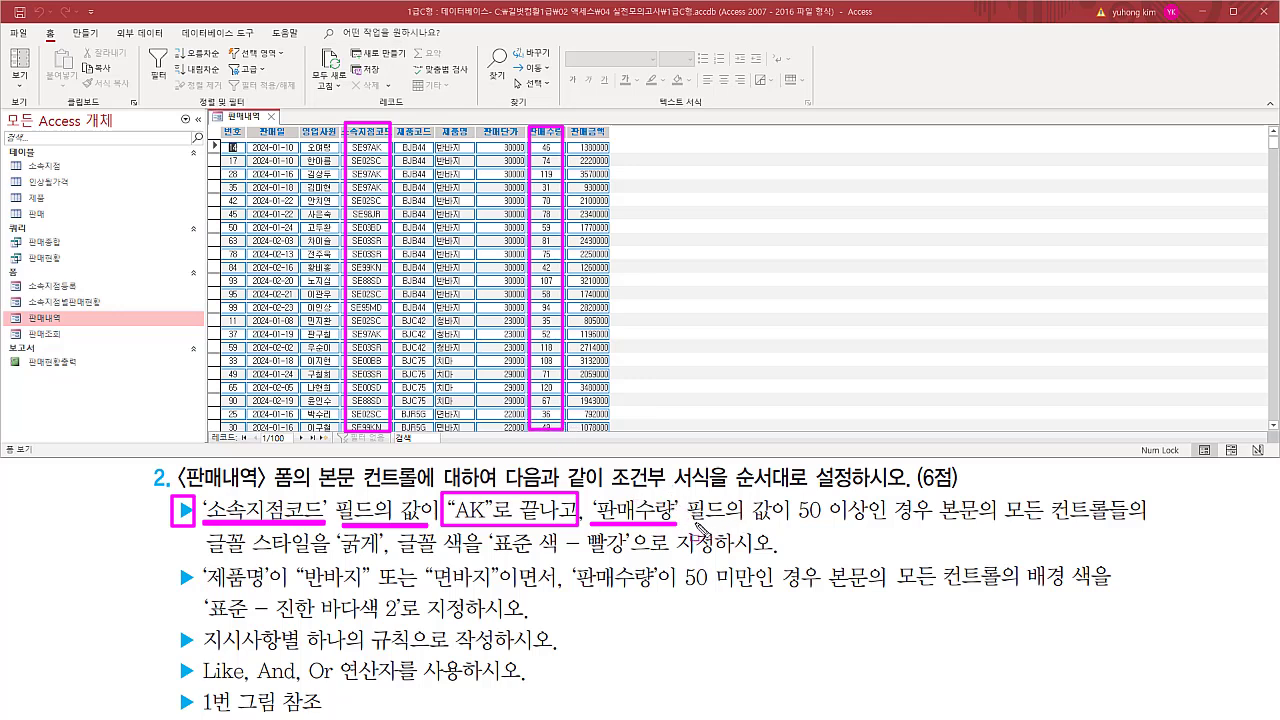
pyautogui.moveTo(692, 522)
pyautogui.mouseDown()
pyautogui.moveTo(872, 526)
pyautogui.moveTo(793, 492)
pyautogui.mouseUp()
pyautogui.moveTo(930, 523); pyautogui.dragTo(1116, 524)
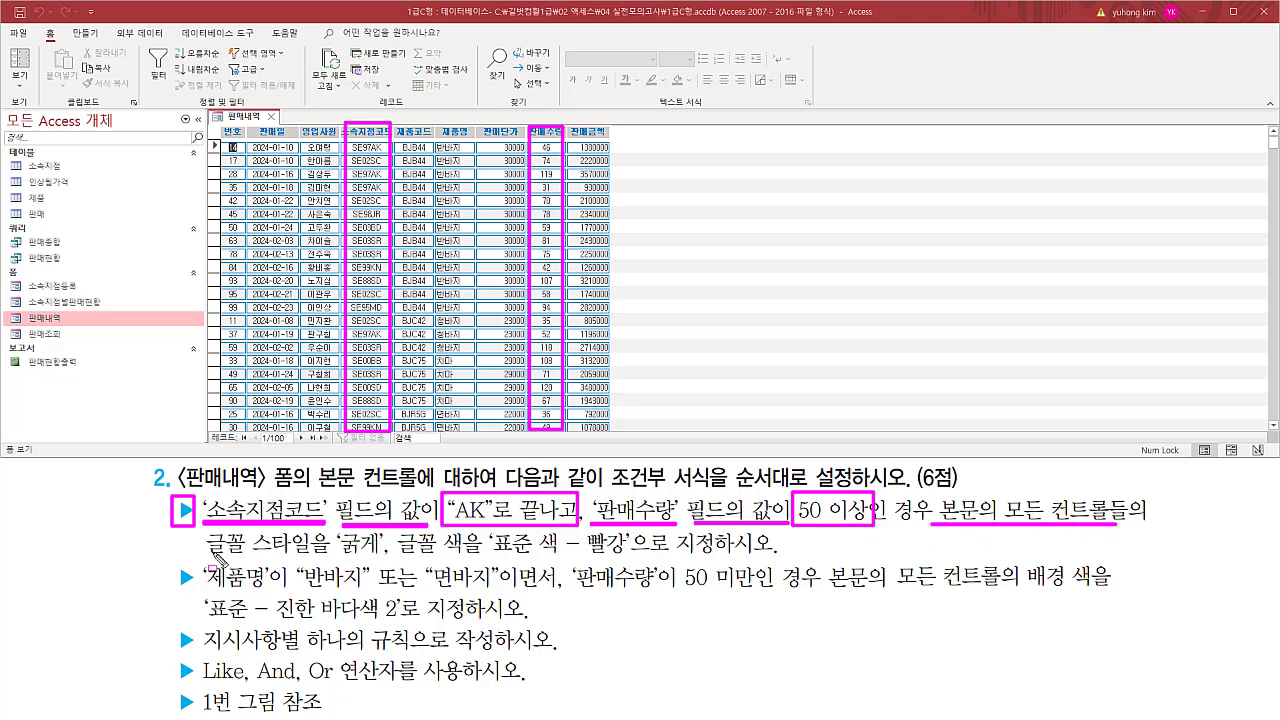
pyautogui.moveTo(208, 564); pyautogui.dragTo(630, 556)
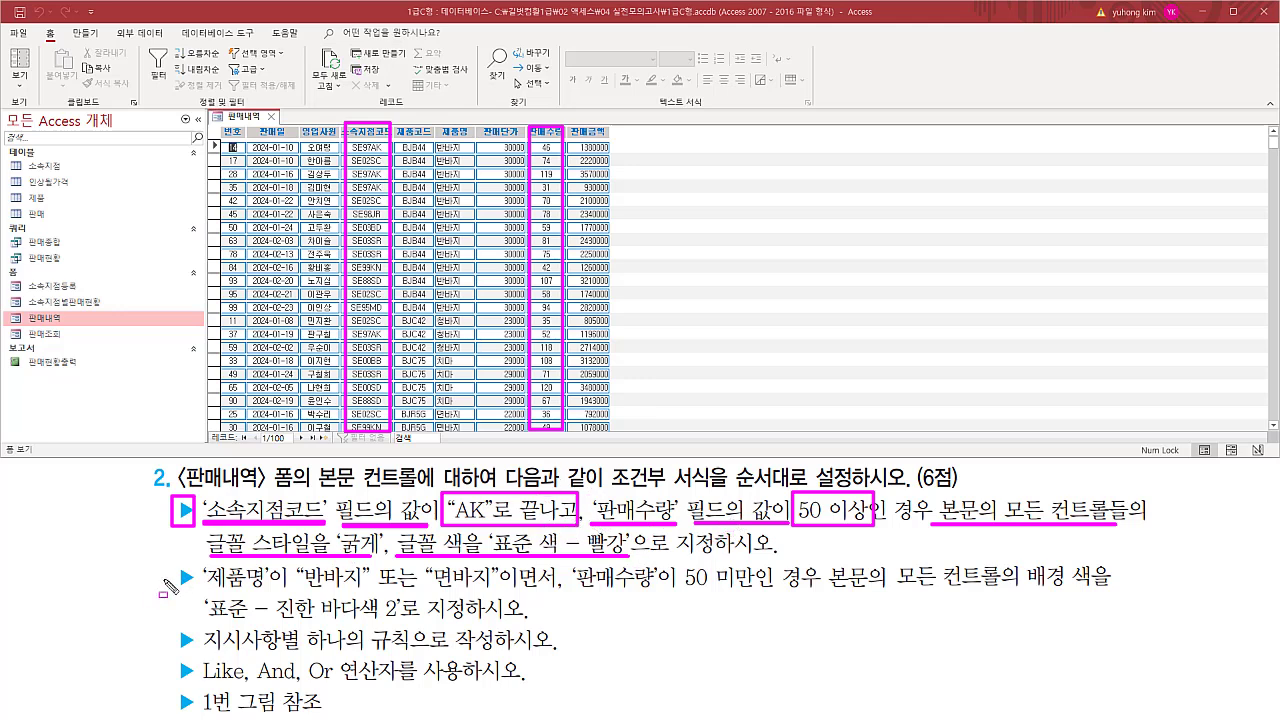
pyautogui.moveTo(172, 565)
pyautogui.mouseDown()
pyautogui.moveTo(198, 596)
pyautogui.moveTo(268, 590)
pyautogui.mouseUp()
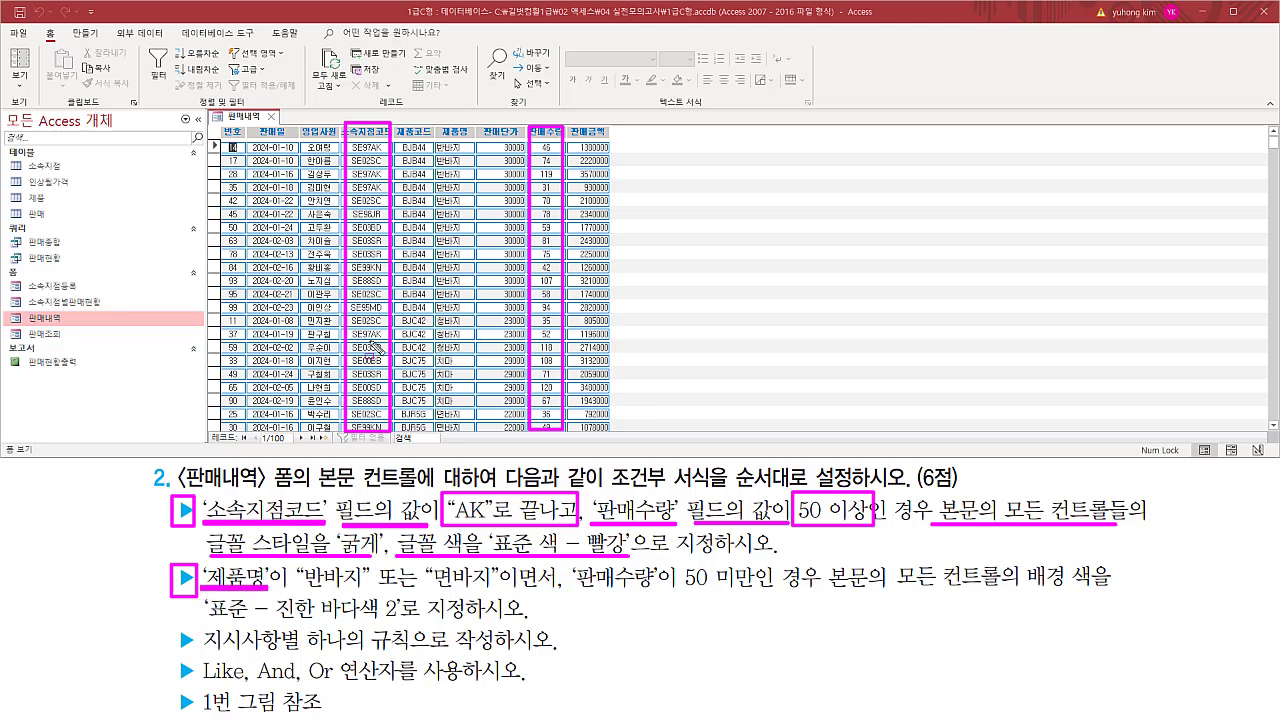
pyautogui.moveTo(436, 123)
pyautogui.mouseDown()
pyautogui.moveTo(484, 425)
pyautogui.moveTo(471, 450)
pyautogui.moveTo(476, 435)
pyautogui.mouseUp()
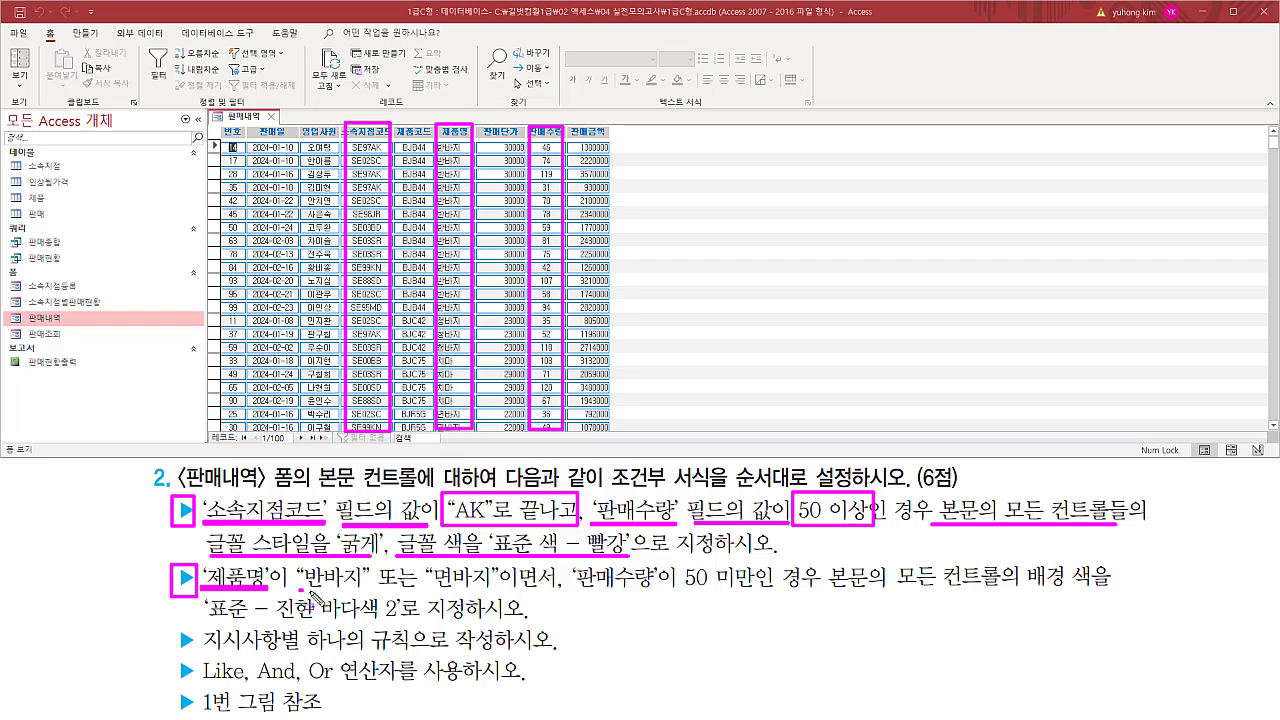
pyautogui.moveTo(299, 588); pyautogui.dragTo(497, 590)
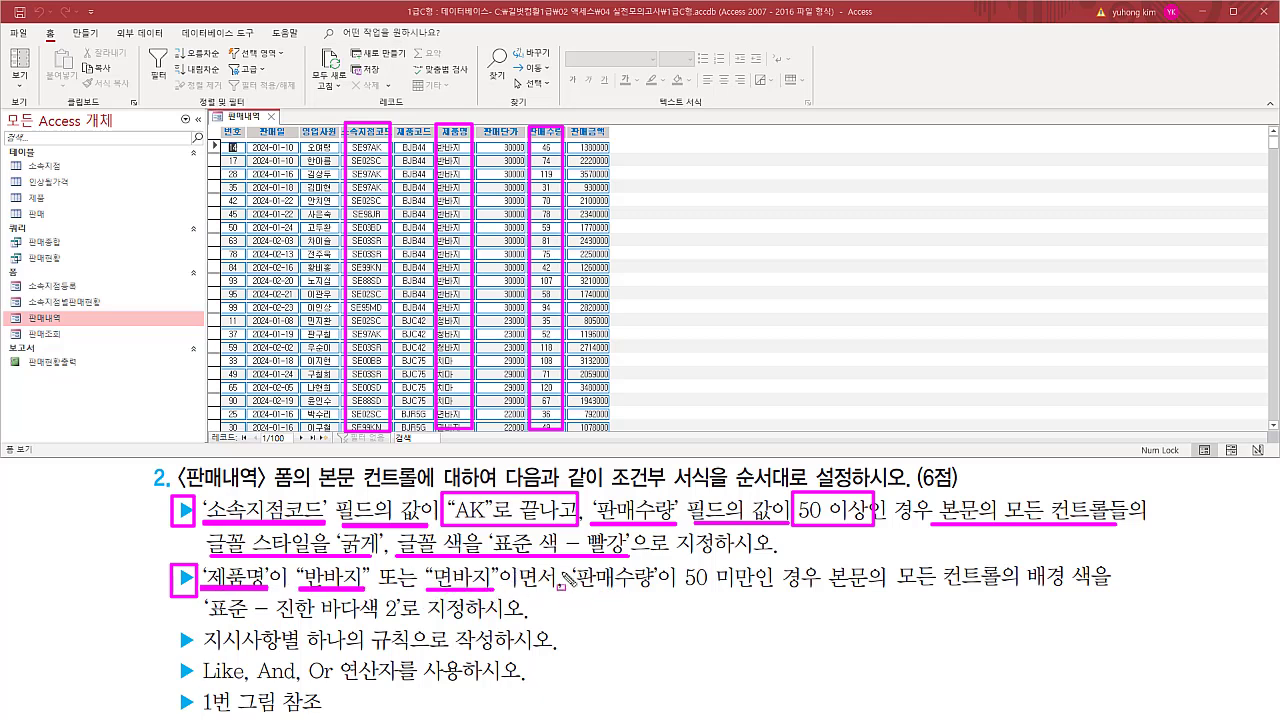
pyautogui.moveTo(573, 589); pyautogui.dragTo(656, 590)
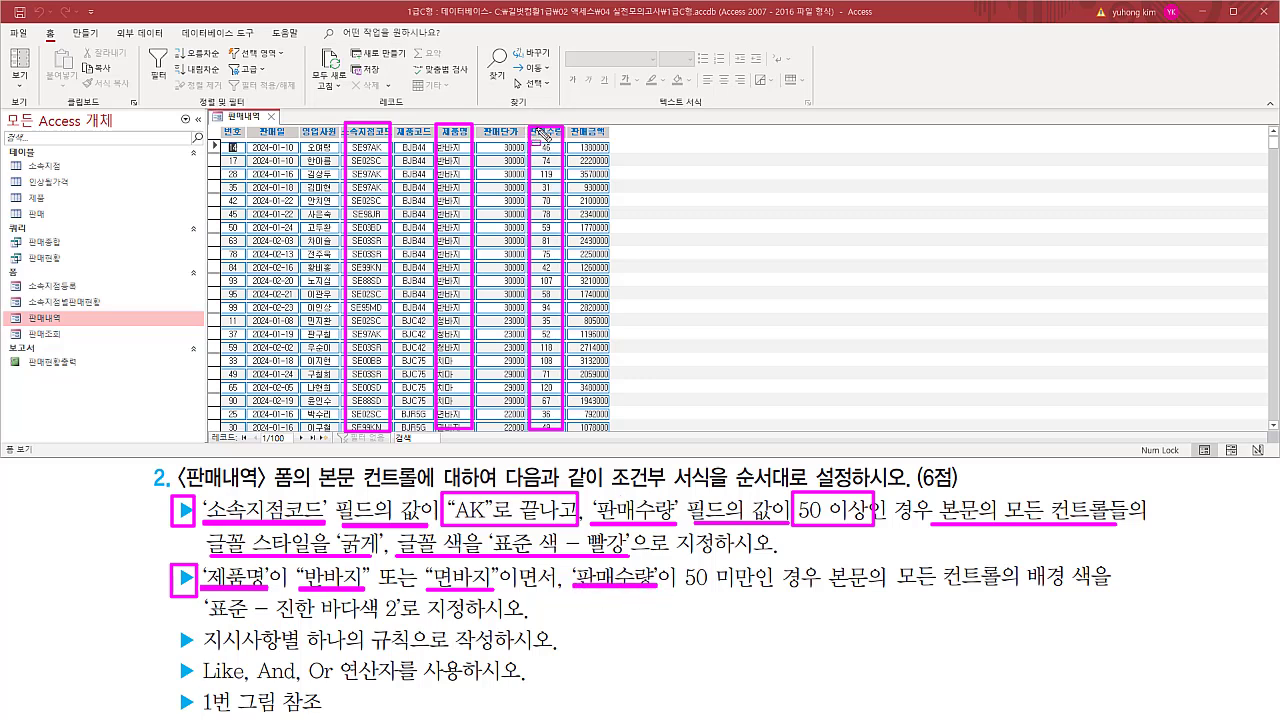
pyautogui.moveTo(533, 128)
pyautogui.mouseDown()
pyautogui.moveTo(567, 404)
pyautogui.moveTo(556, 430)
pyautogui.mouseUp()
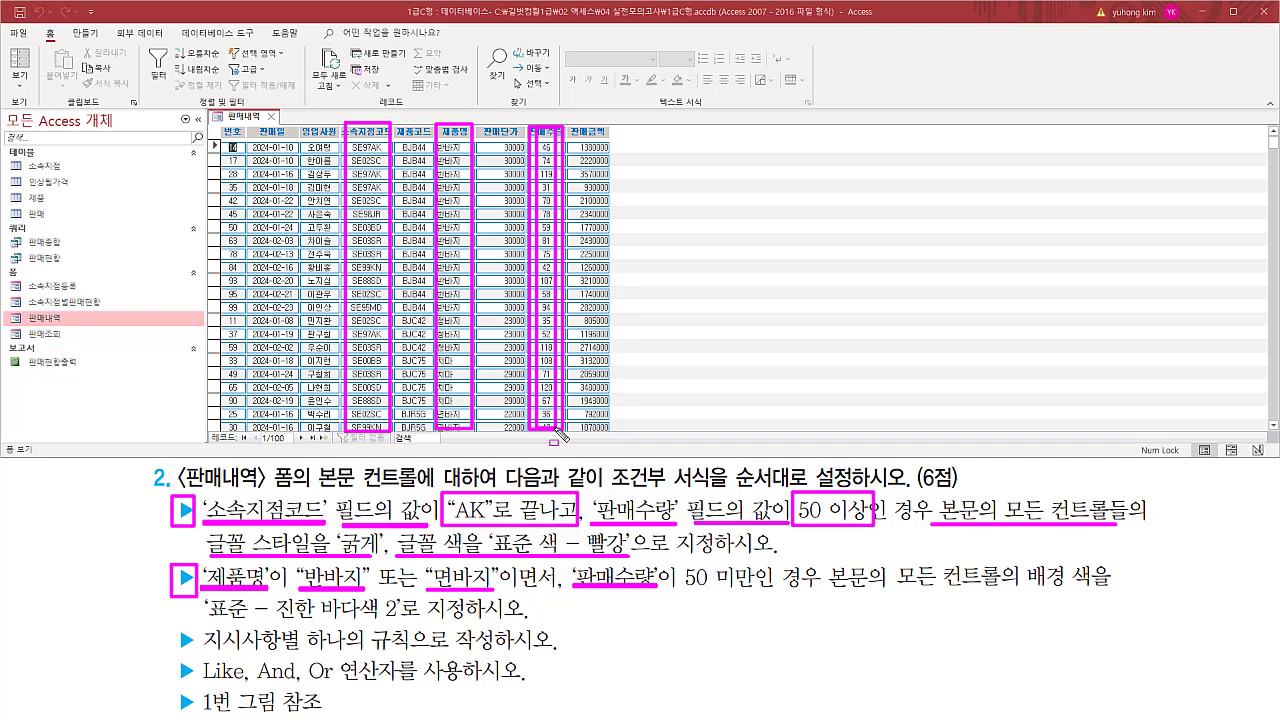
pyautogui.moveTo(676, 592); pyautogui.dragTo(828, 592)
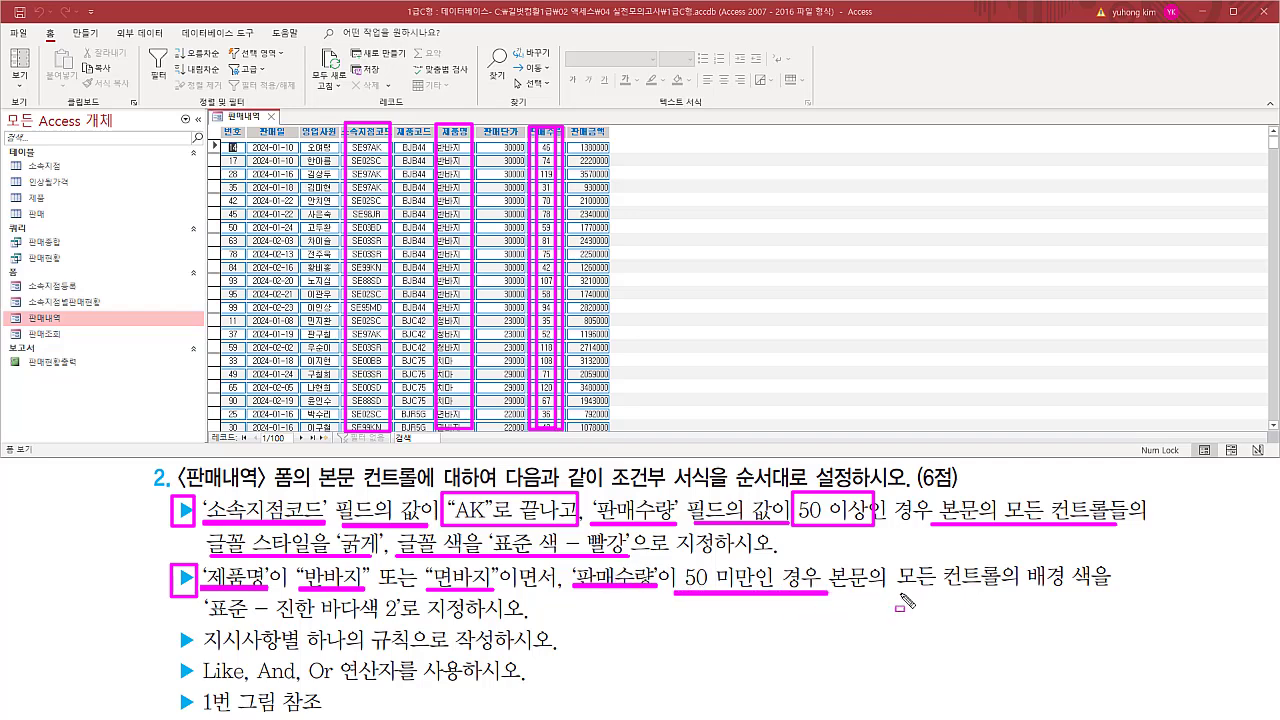
pyautogui.moveTo(826, 566); pyautogui.dragTo(1102, 597)
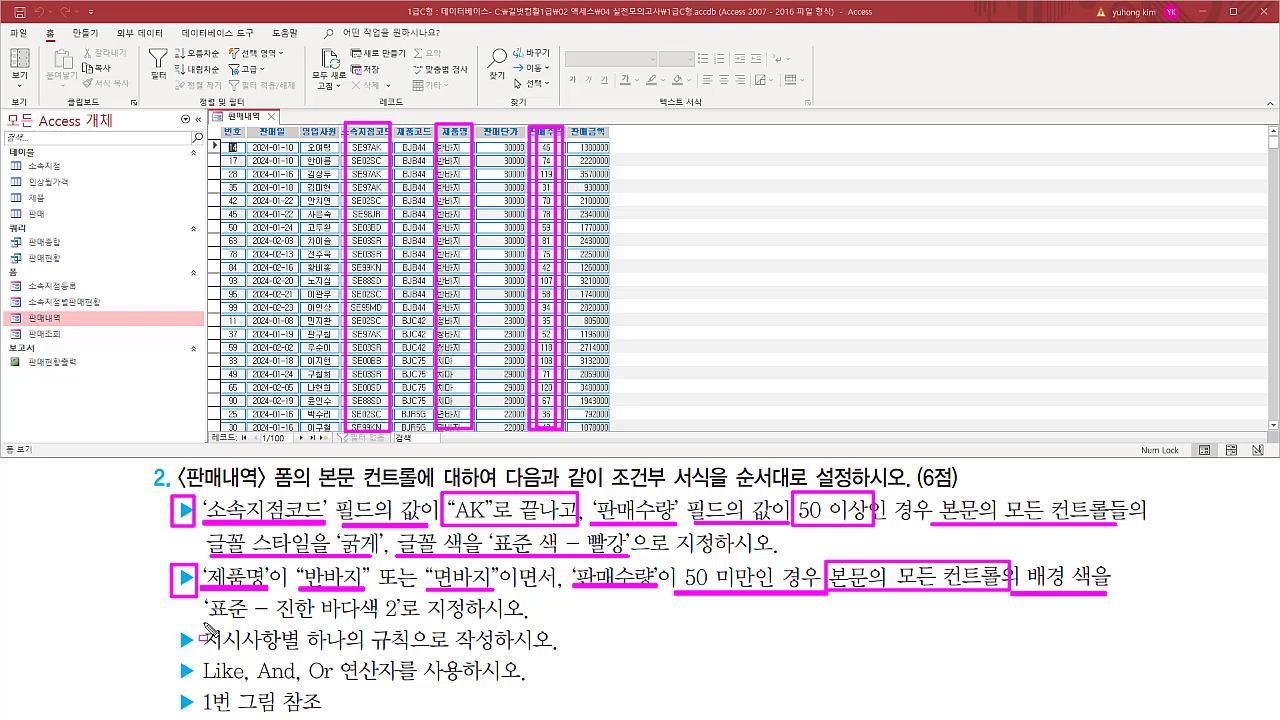
pyautogui.moveTo(206, 624); pyautogui.dragTo(400, 626)
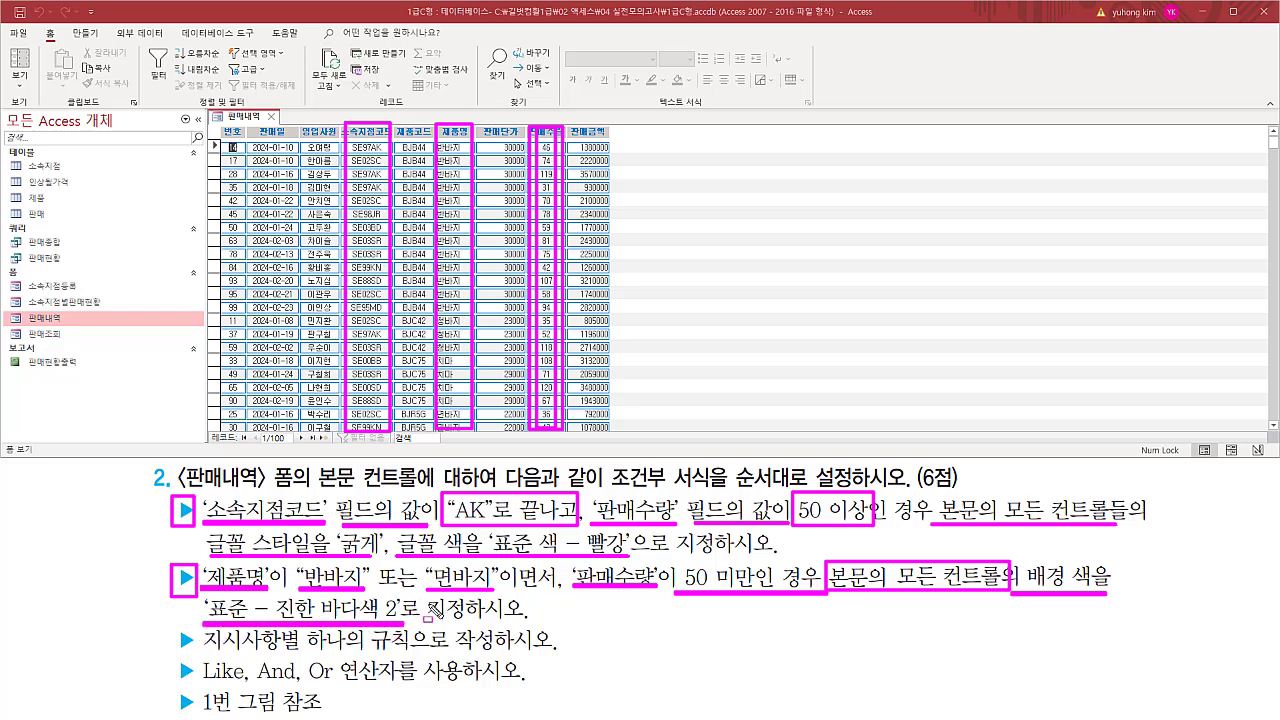
pyautogui.press('Escape')
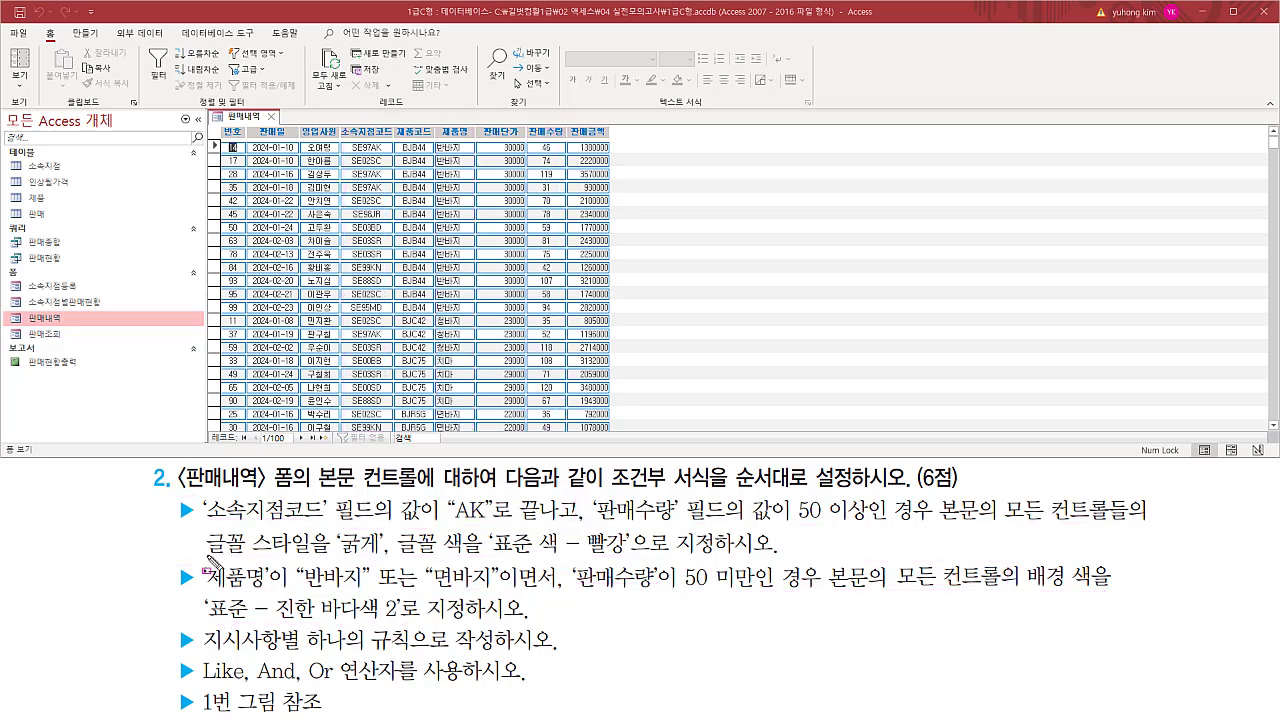
pyautogui.moveTo(206, 553); pyautogui.dragTo(624, 554)
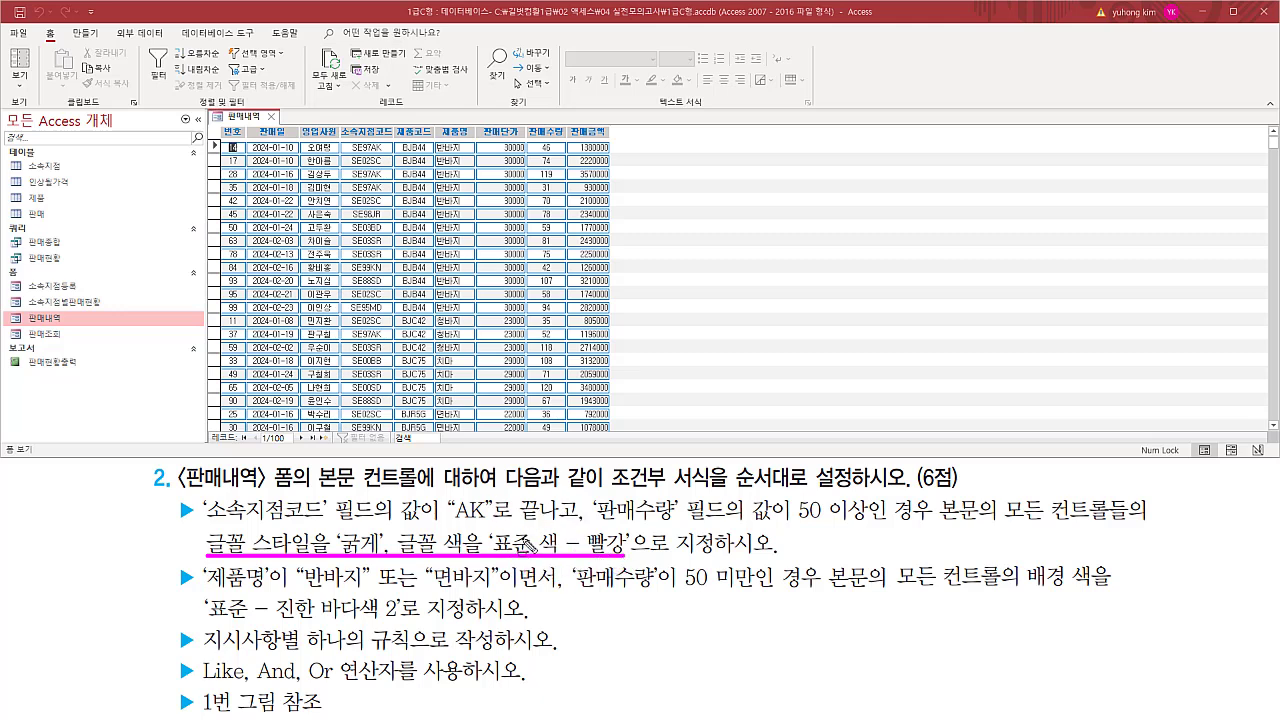
pyautogui.moveTo(1020, 591); pyautogui.dragTo(1115, 590)
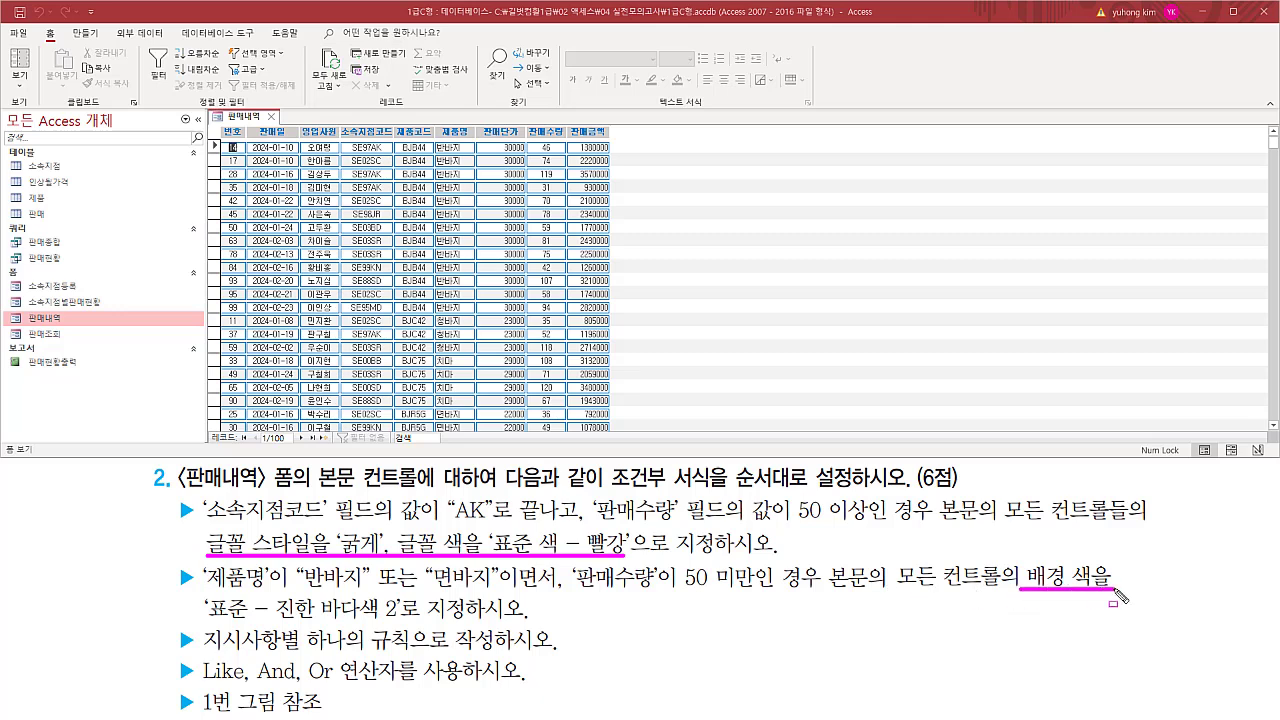
pyautogui.moveTo(205, 621); pyautogui.dragTo(403, 622)
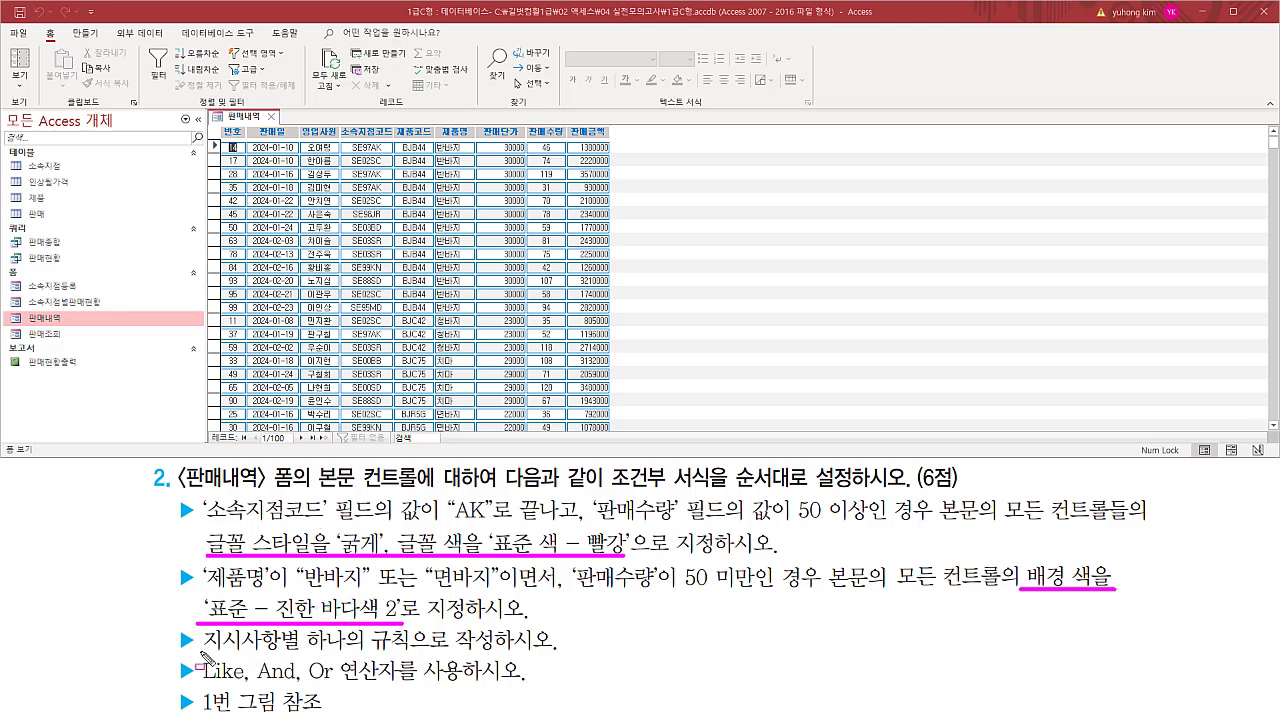
pyautogui.moveTo(204, 651); pyautogui.dragTo(506, 652)
pyautogui.moveTo(174, 497)
pyautogui.mouseDown()
pyautogui.moveTo(174, 529)
pyautogui.moveTo(196, 497)
pyautogui.mouseUp()
pyautogui.click(174, 562)
pyautogui.moveTo(186, 580); pyautogui.dragTo(196, 602)
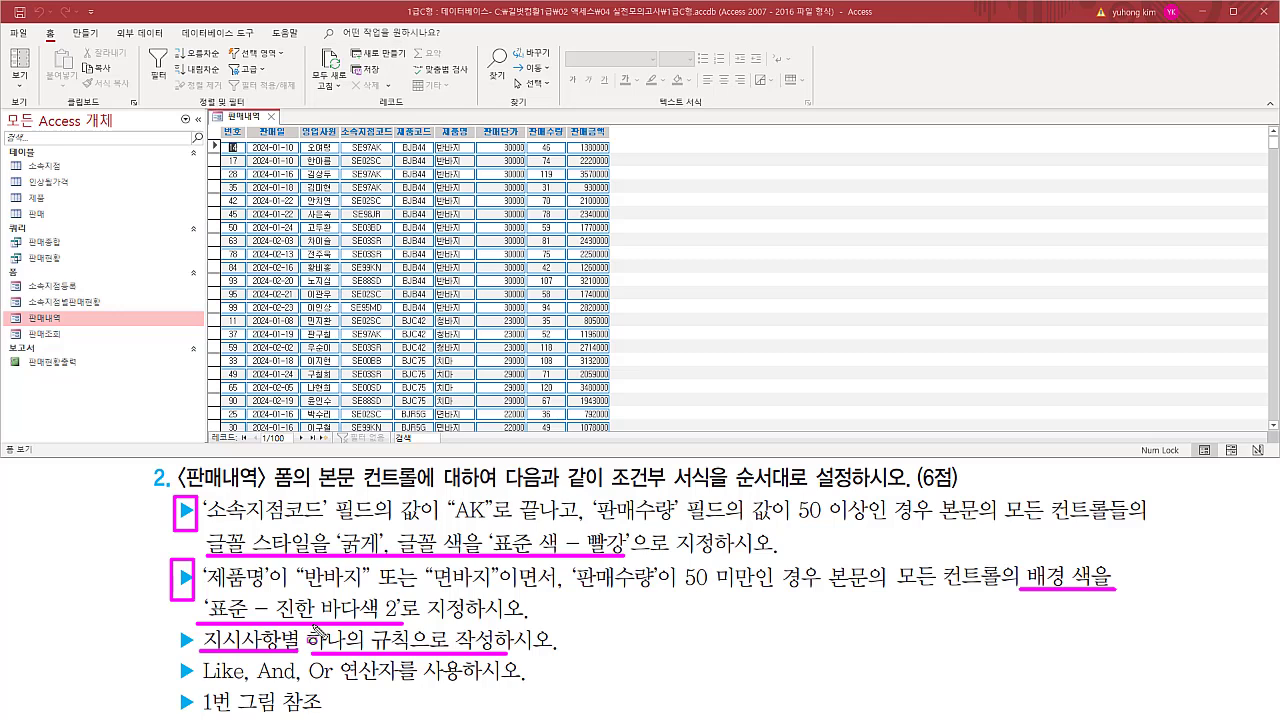
pyautogui.press('e')
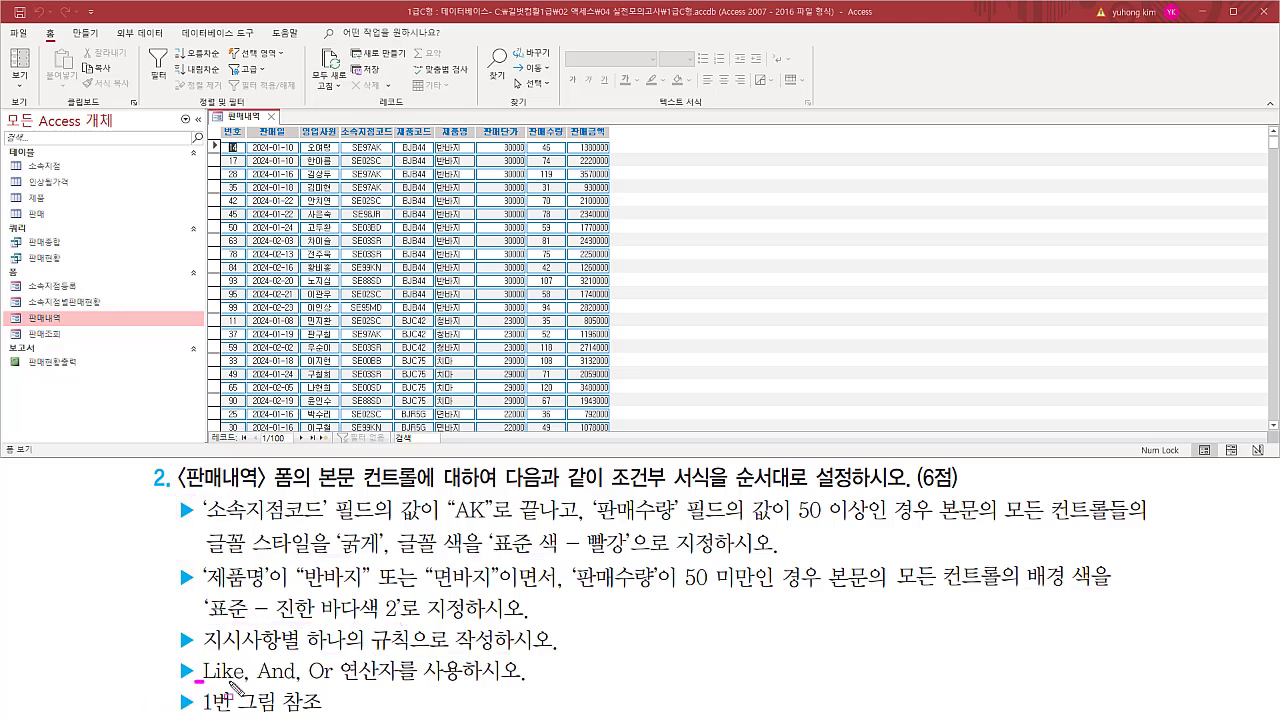
pyautogui.moveTo(195, 682); pyautogui.dragTo(482, 686)
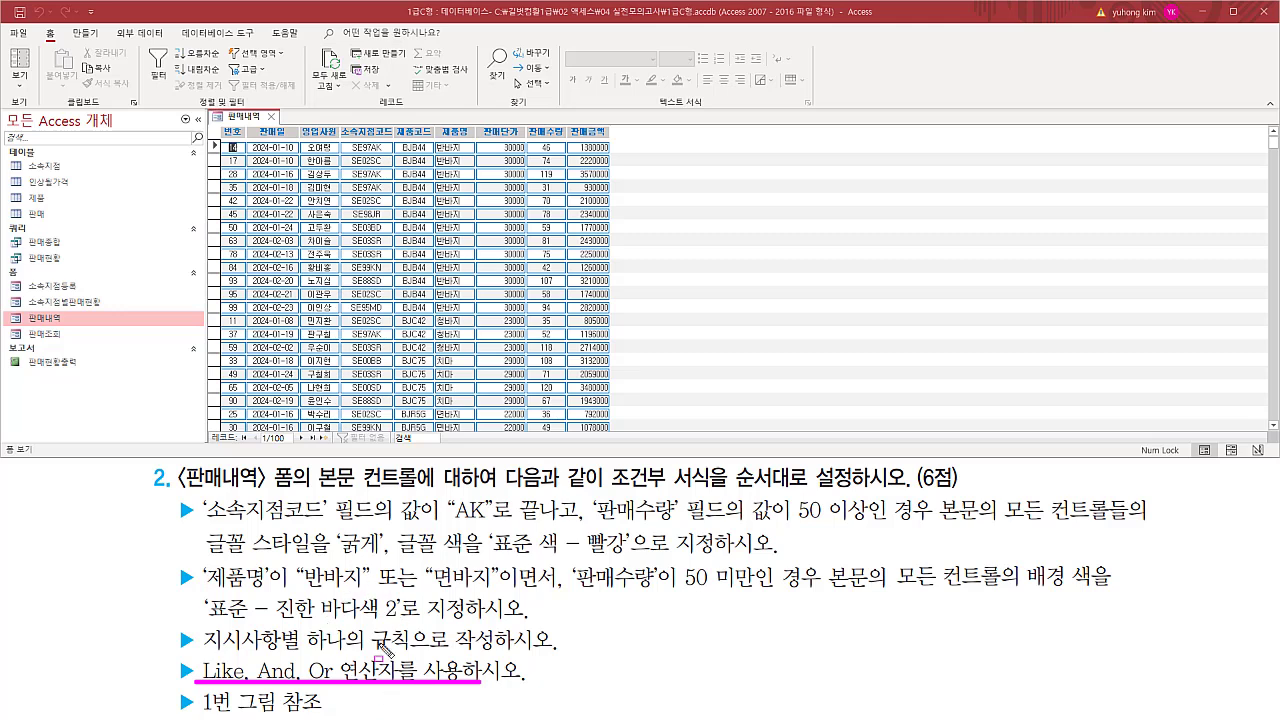
pyautogui.press('e')
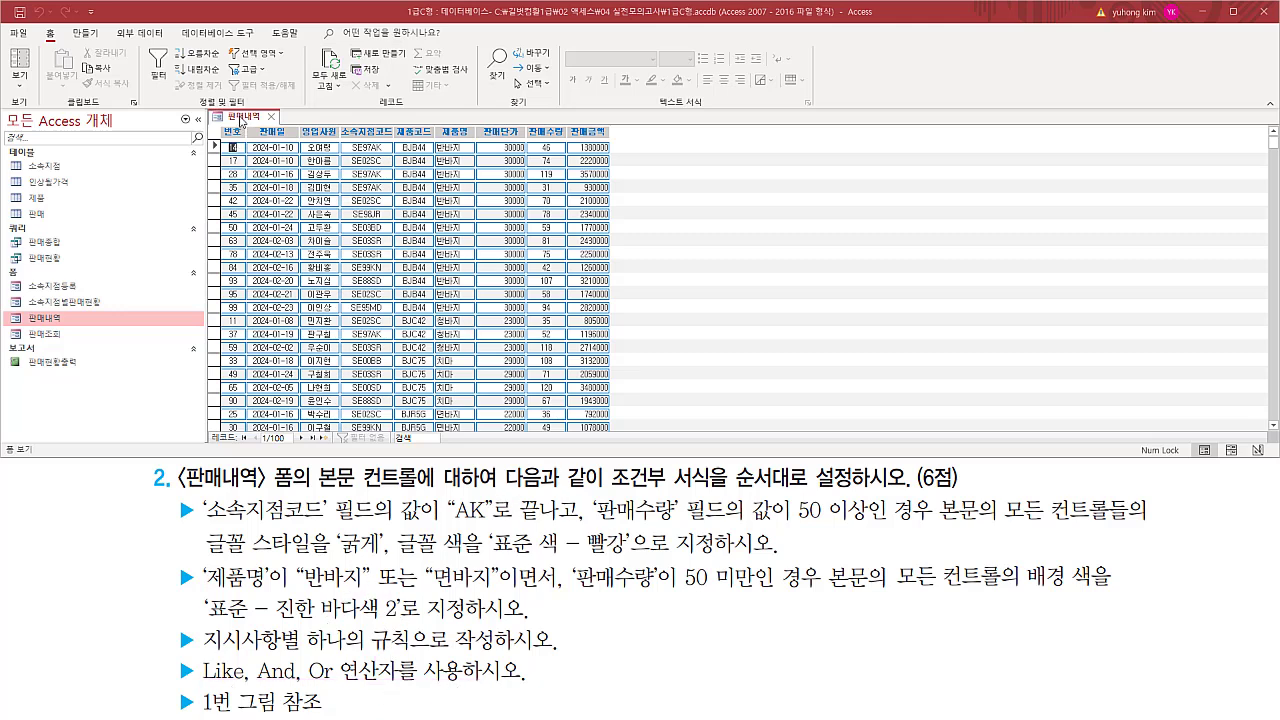
# Switch the 판매내역 form to design view and select all controls in the detail (본문) section.
pyautogui.rightClick(256, 121)
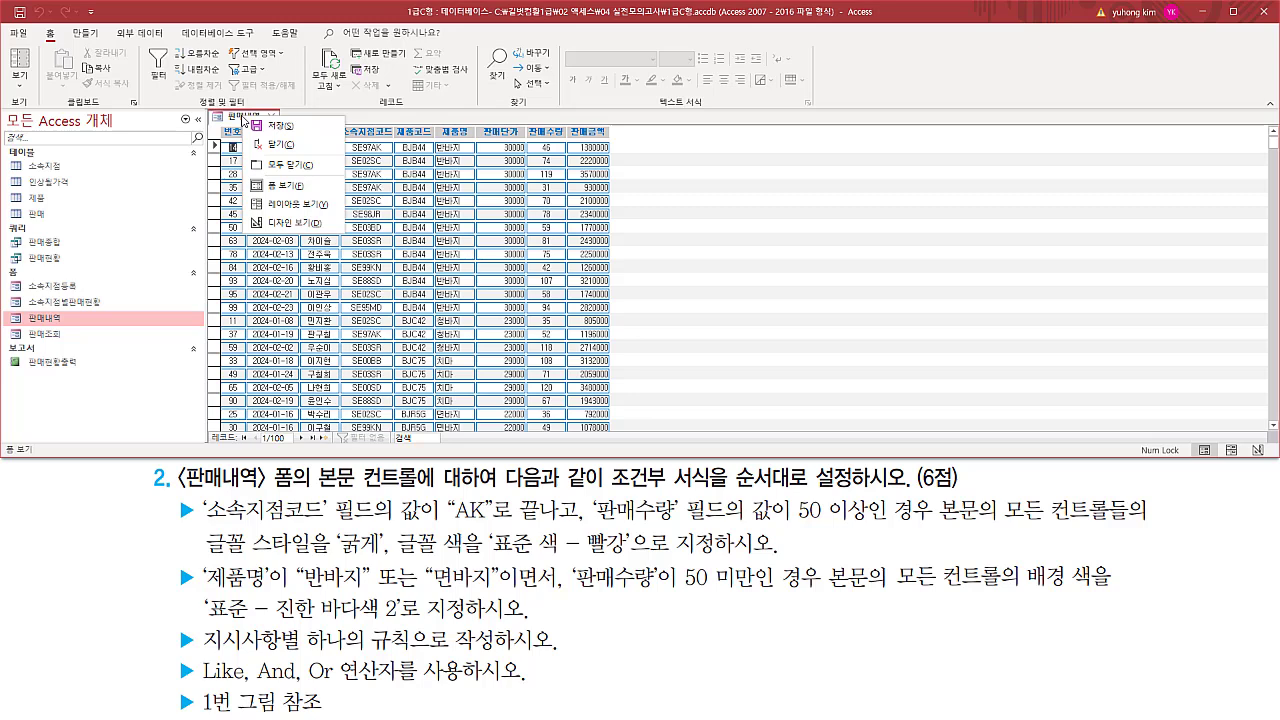
pyautogui.click(275, 224)
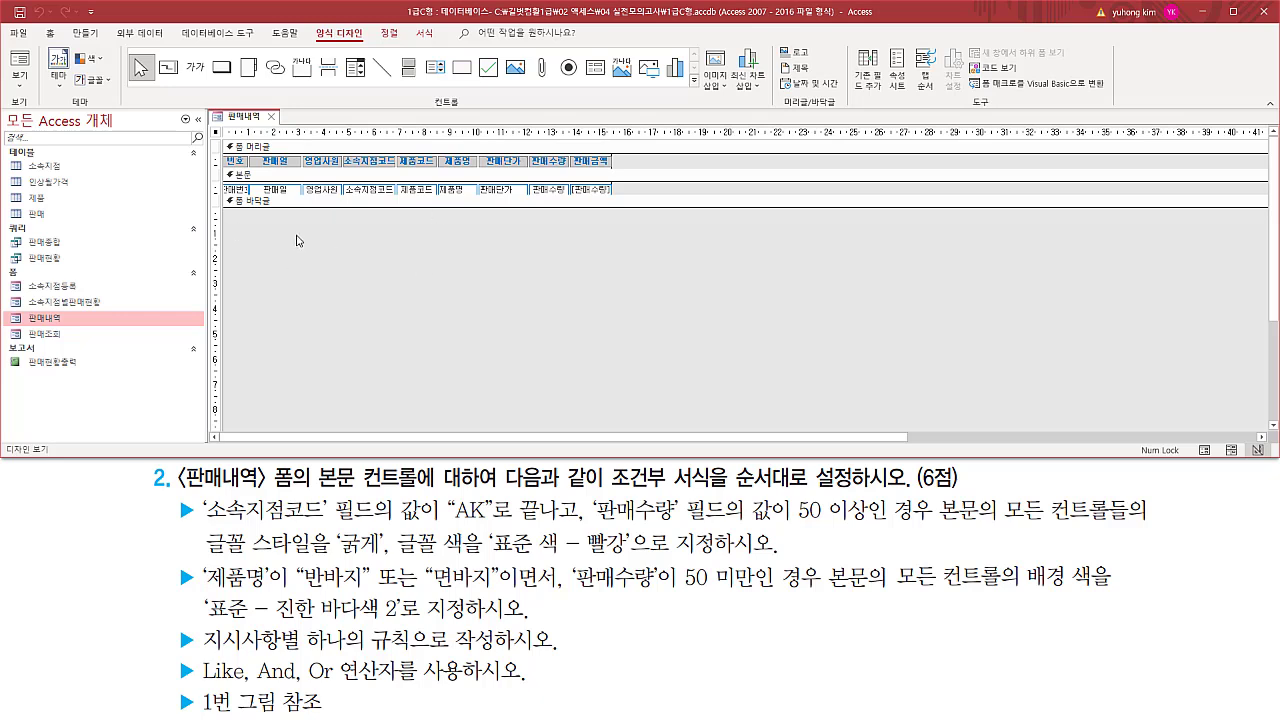
pyautogui.moveTo(310, 491); pyautogui.dragTo(416, 492)
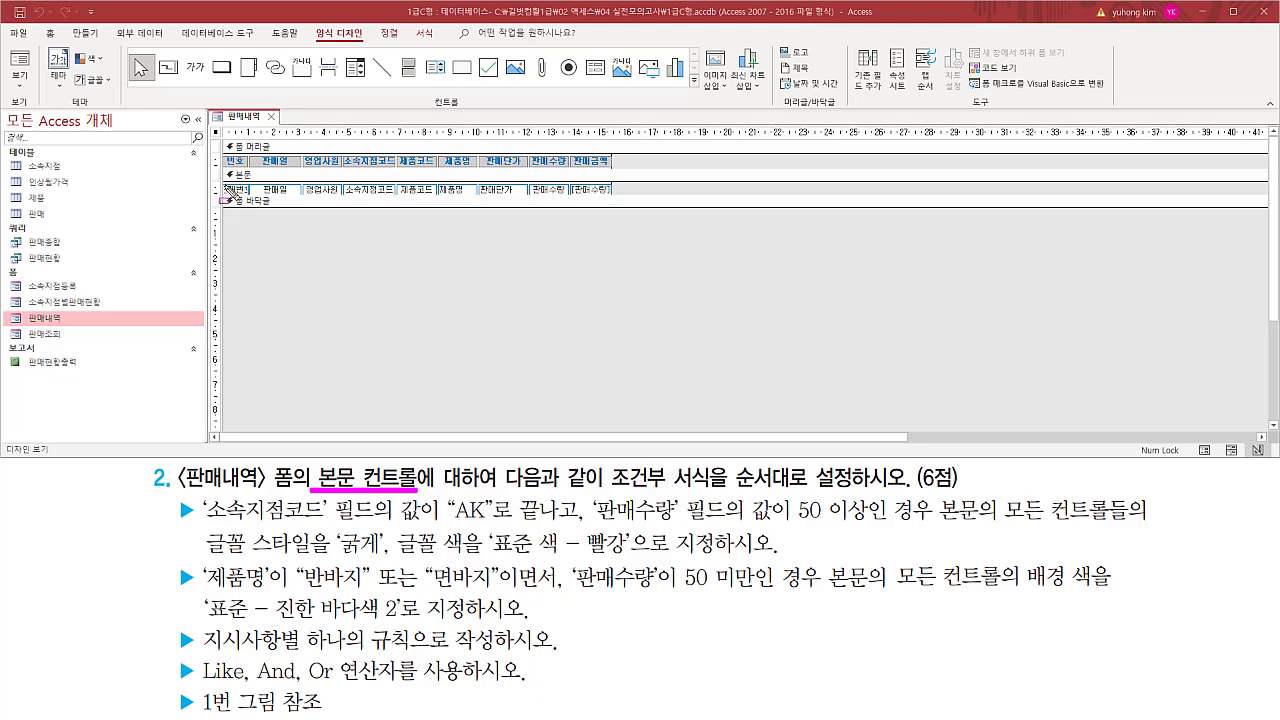
pyautogui.moveTo(225, 181); pyautogui.dragTo(614, 196)
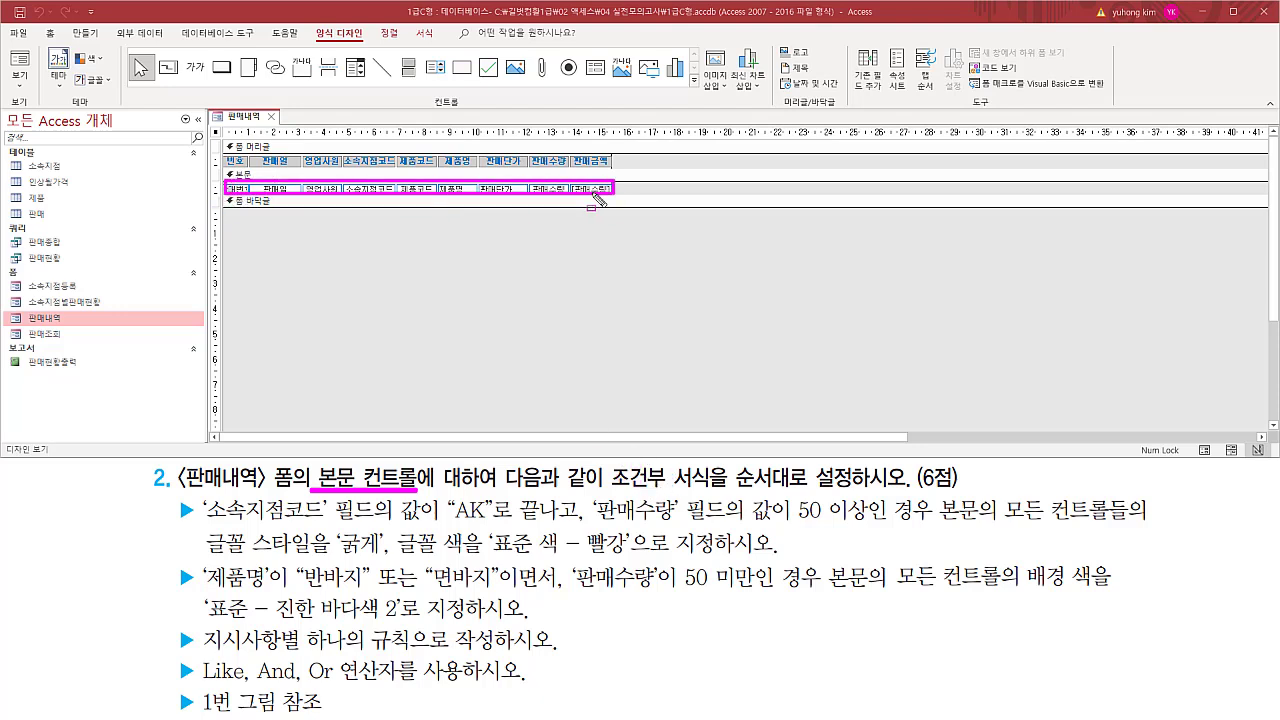
pyautogui.press('Escape')
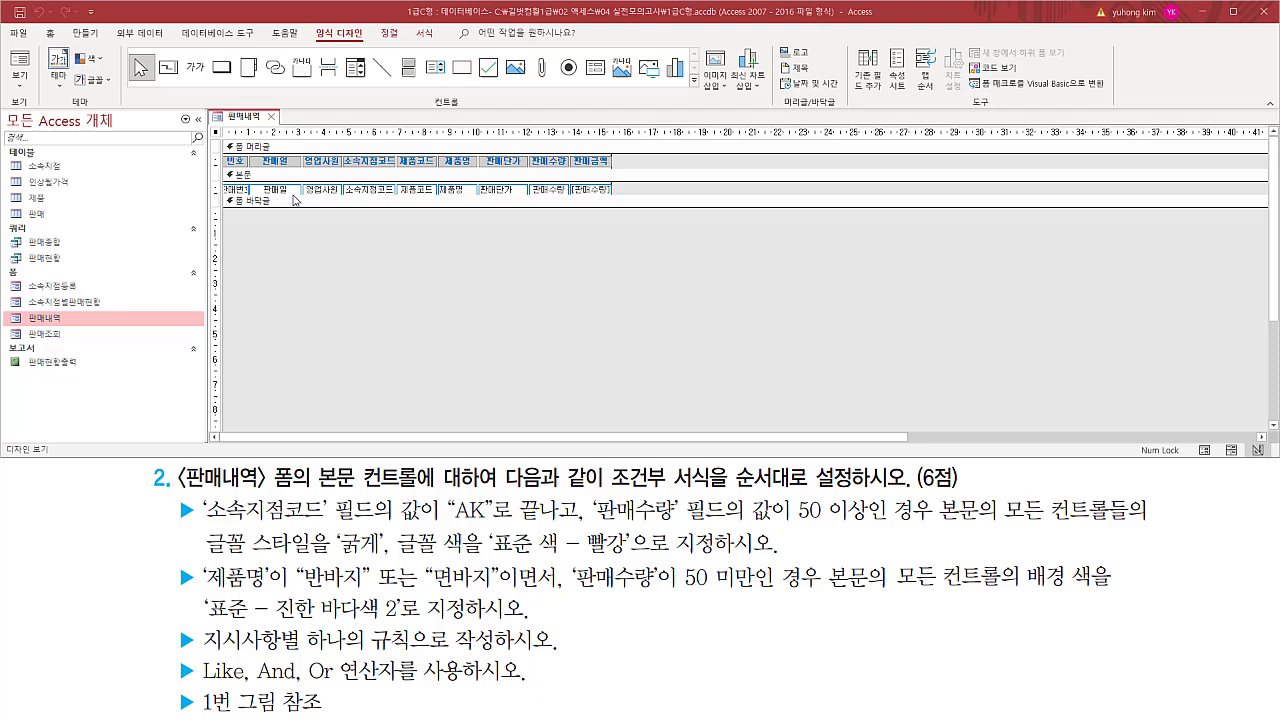
pyautogui.click(215, 188)
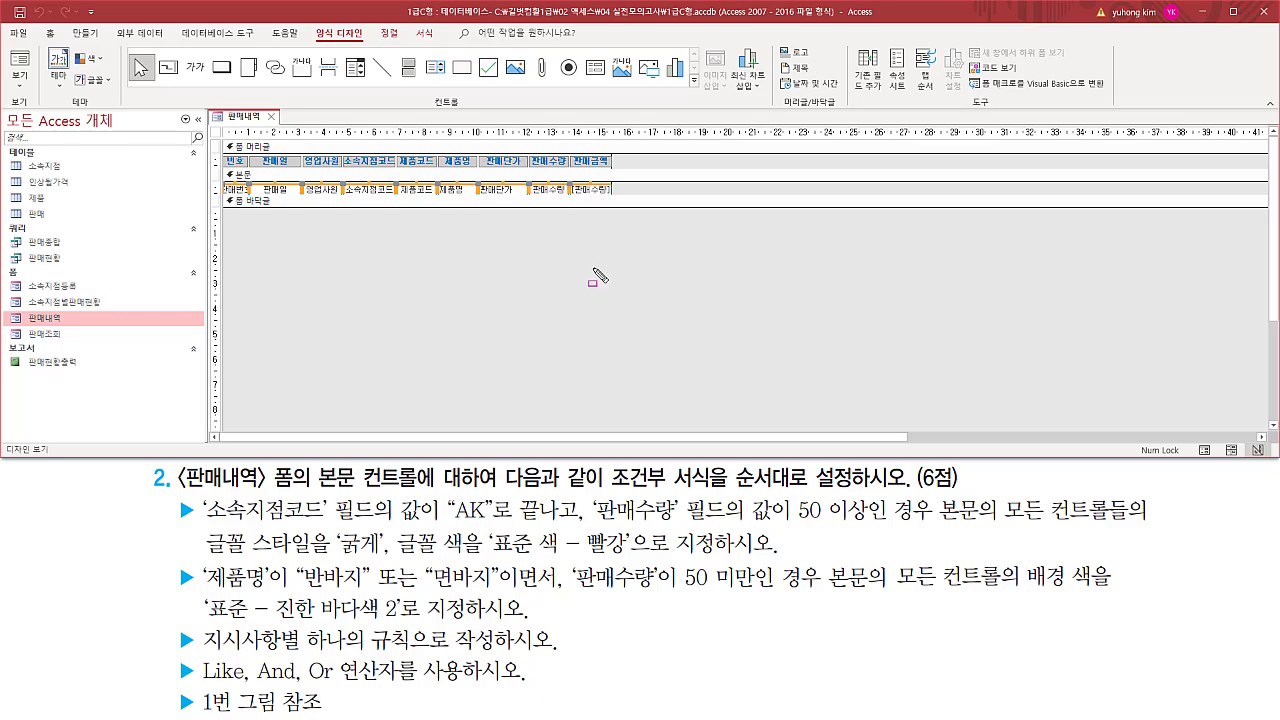
# Open the conditional formatting rules manager for the selected detail controls of the 판매내역 form.
pyautogui.moveTo(410, 25); pyautogui.dragTo(441, 45)
pyautogui.click(427, 37)
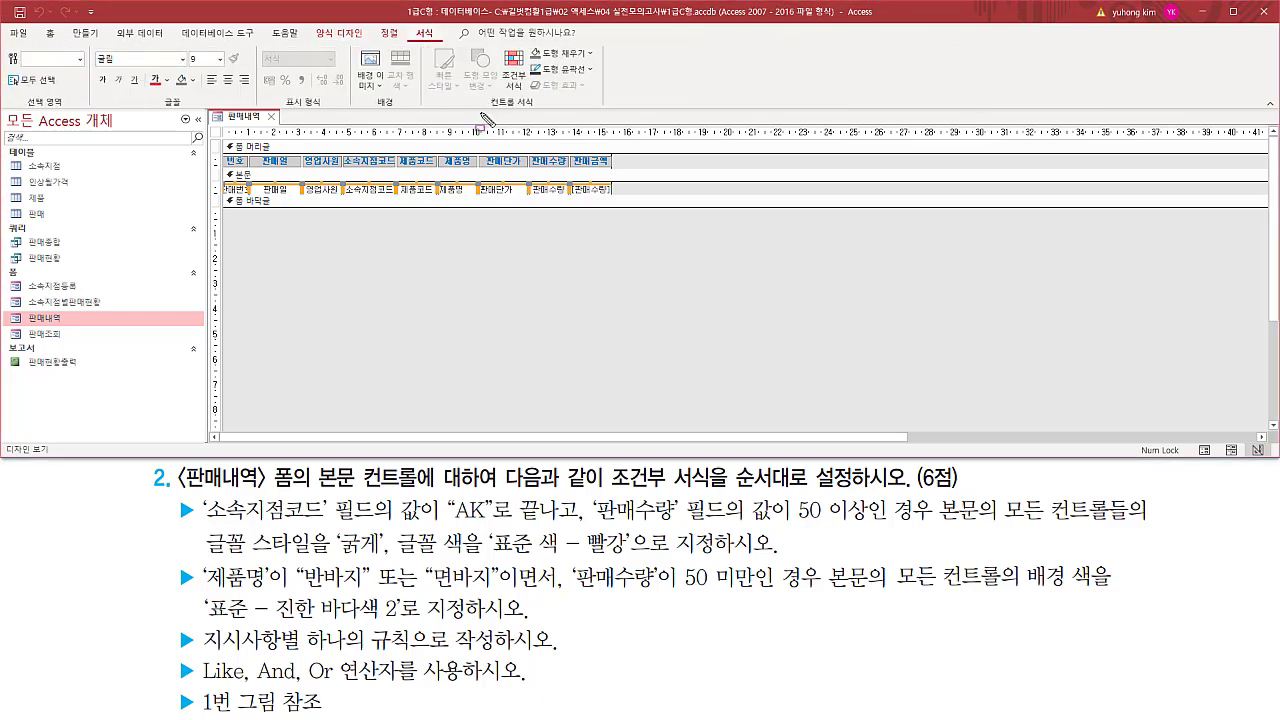
pyautogui.moveTo(479, 113); pyautogui.dragTo(549, 113)
pyautogui.moveTo(498, 44); pyautogui.dragTo(530, 98)
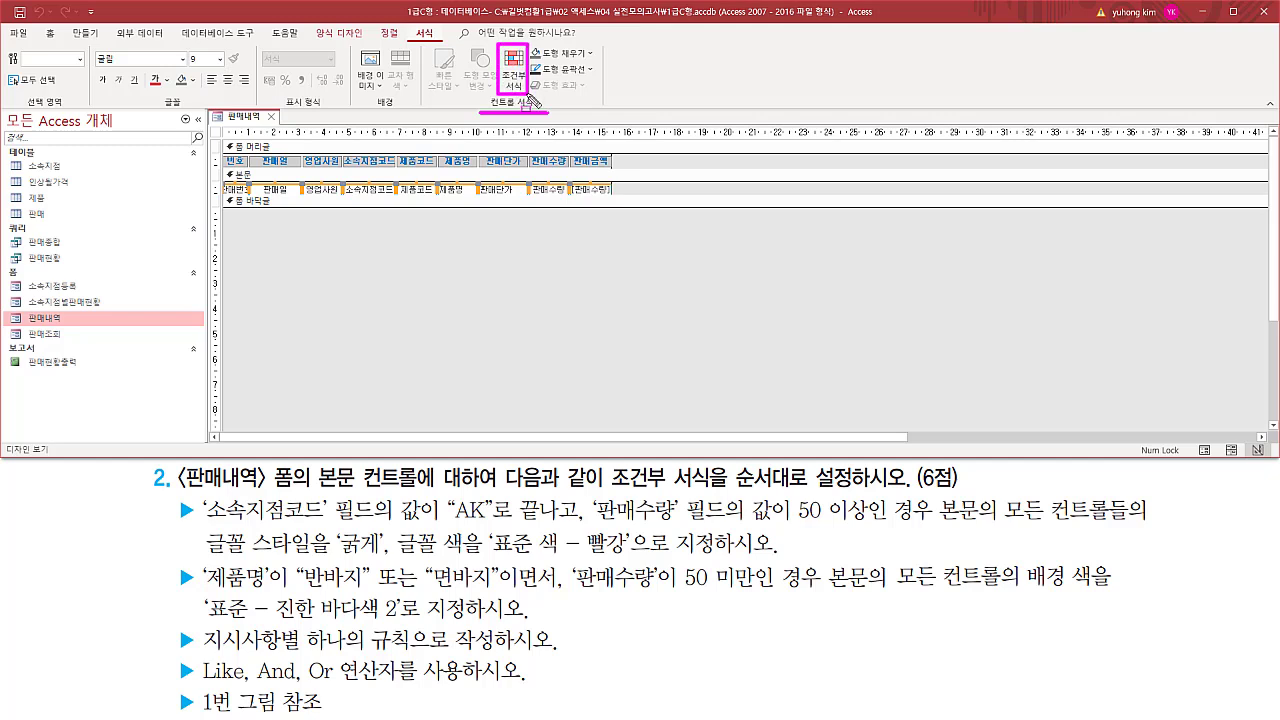
pyautogui.click(514, 70)
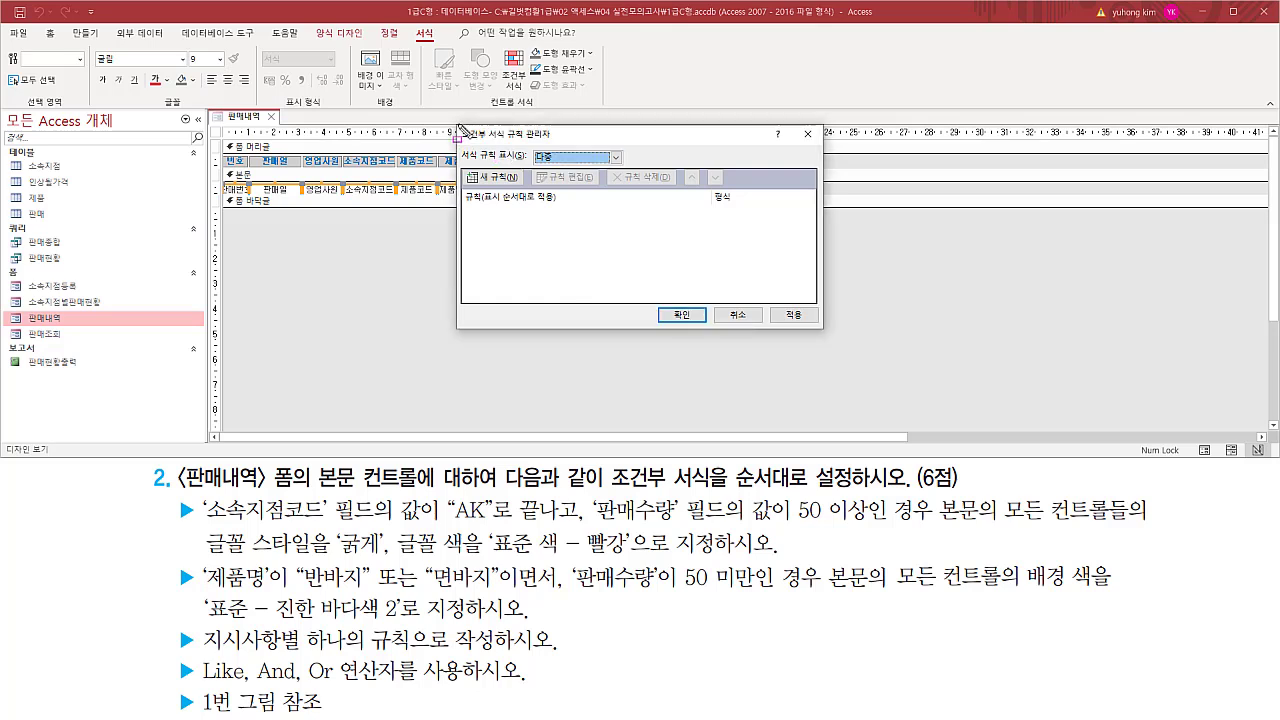
pyautogui.moveTo(456, 124); pyautogui.dragTo(555, 144)
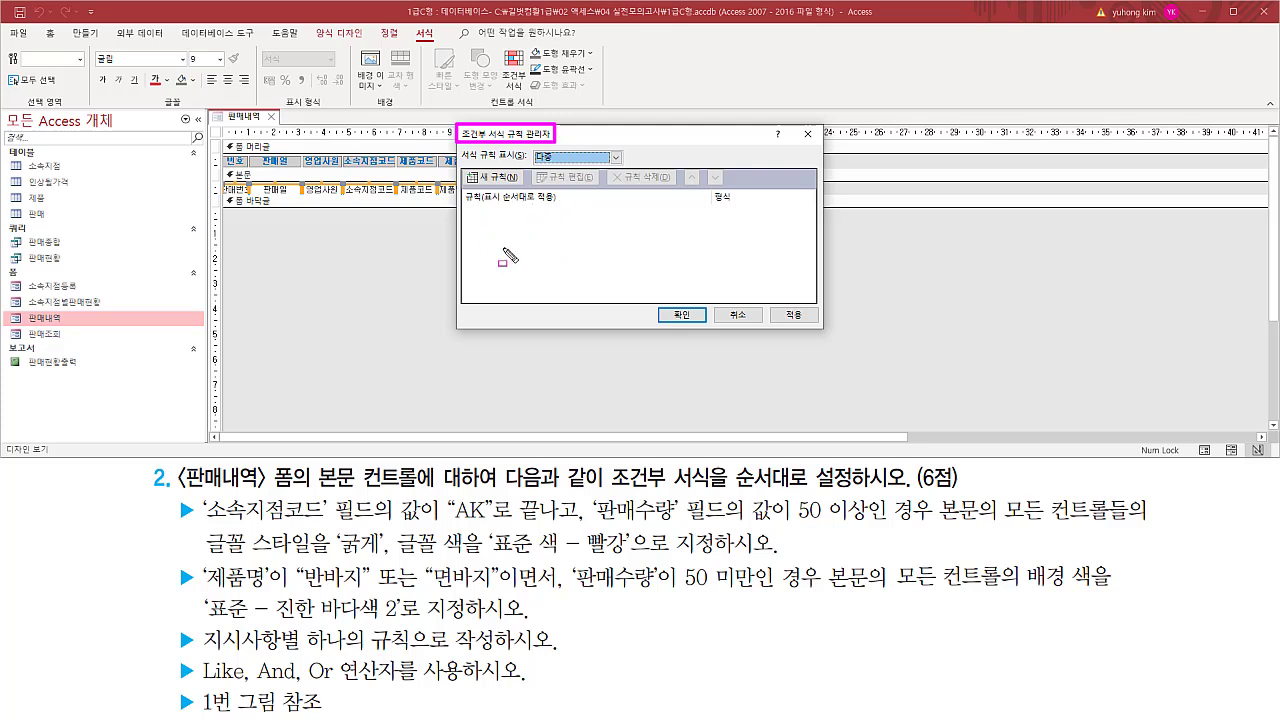
pyautogui.press('Escape')
pyautogui.hotkey('ctrl', '2')
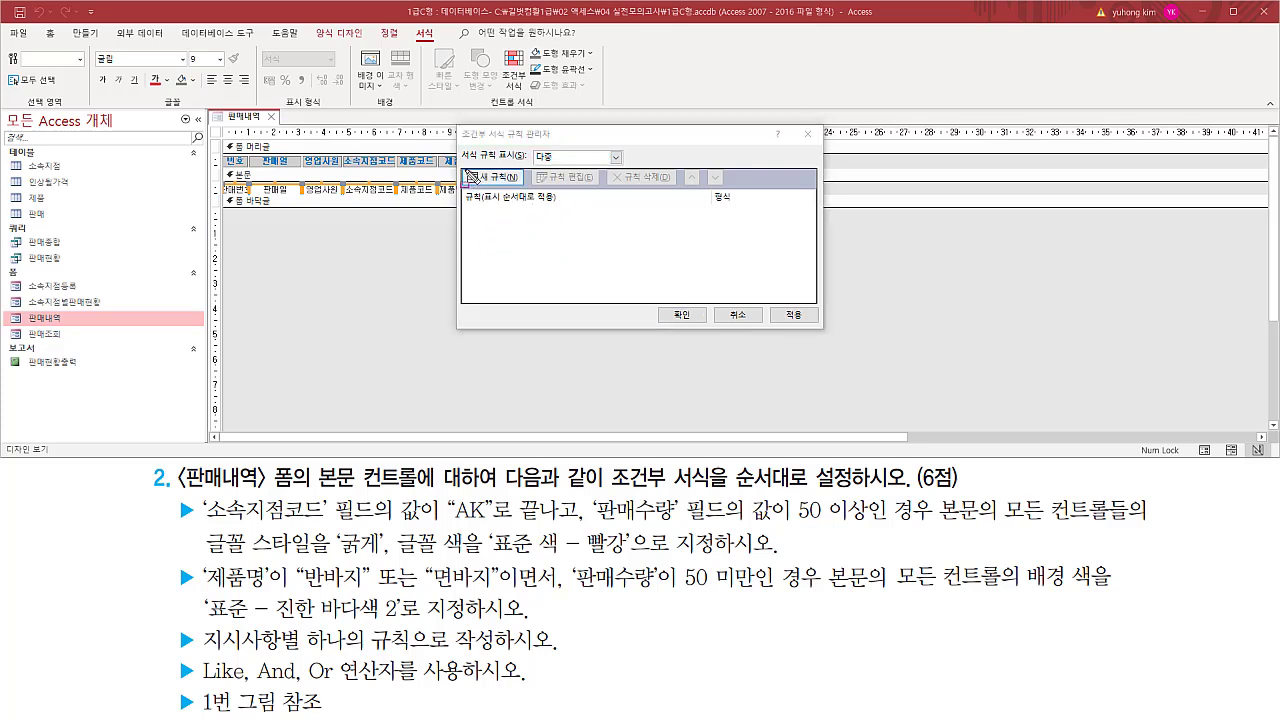
# Start a new conditional formatting rule that checks current record values or an expression, with its condition type set to 식이 (Expression Is).
pyautogui.moveTo(466, 169); pyautogui.dragTo(521, 186)
pyautogui.press('Escape')
pyautogui.click(507, 181)
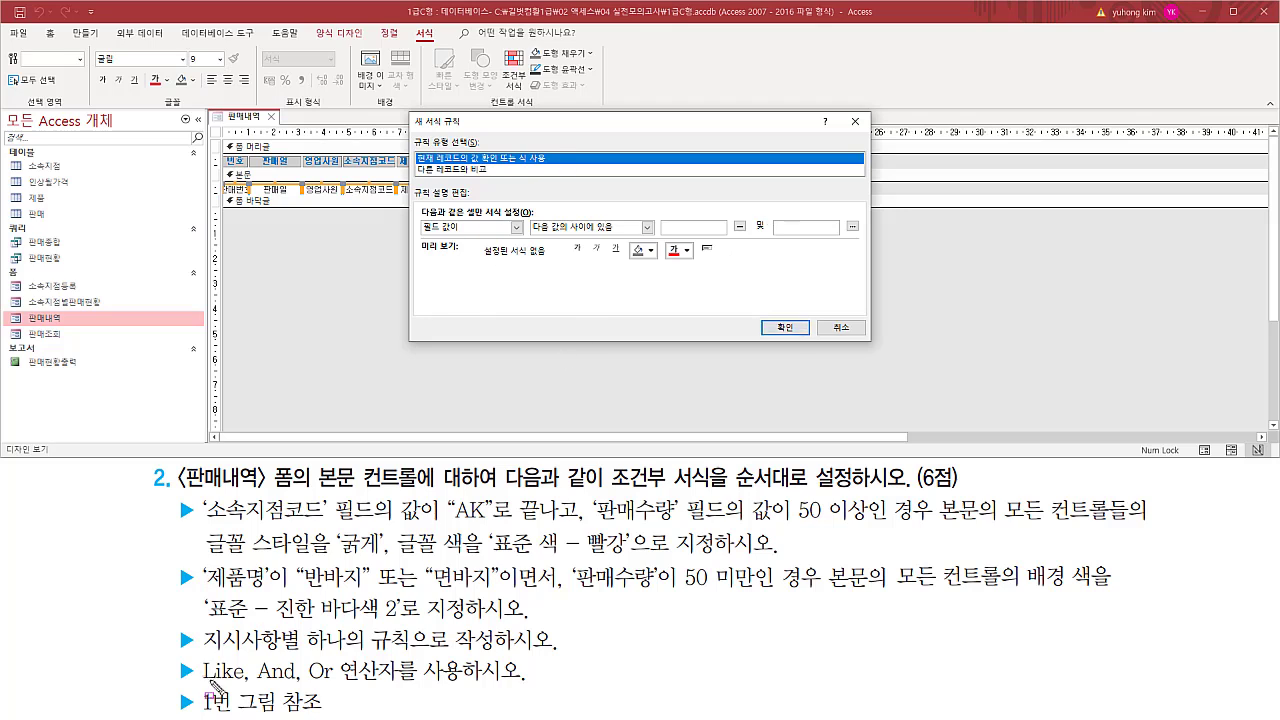
pyautogui.moveTo(199, 683); pyautogui.dragTo(342, 683)
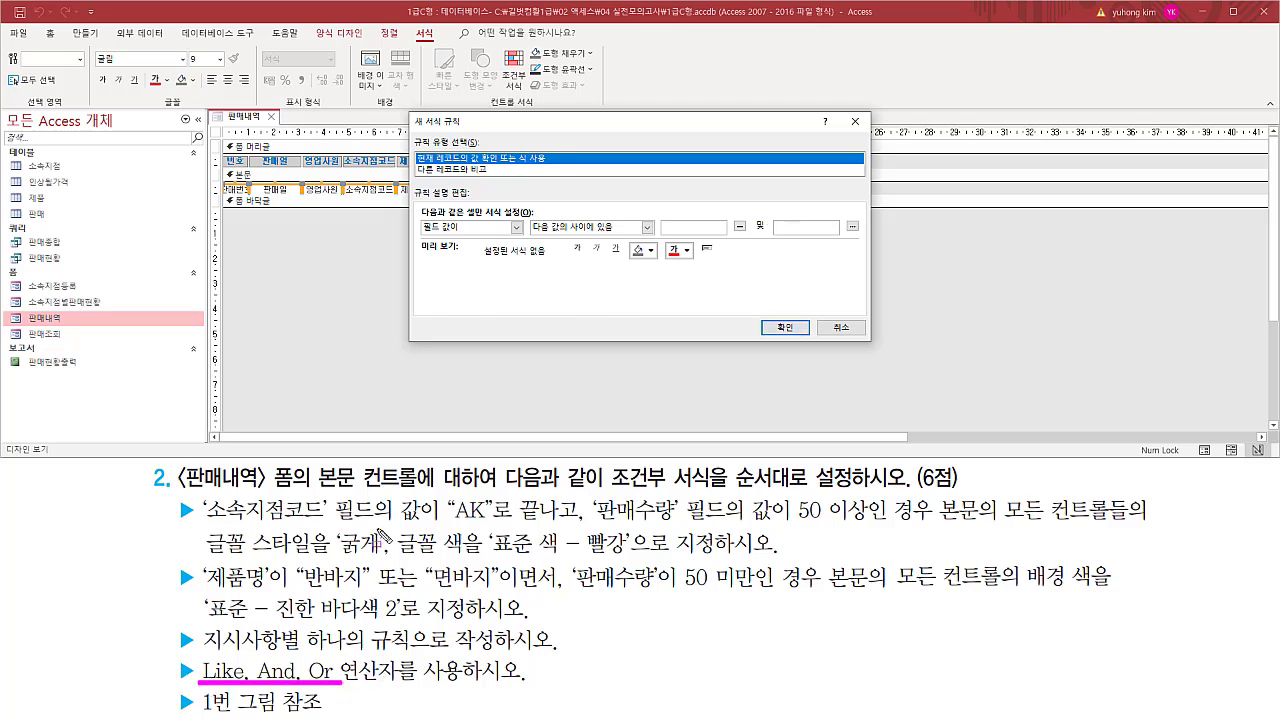
pyautogui.press('Escape')
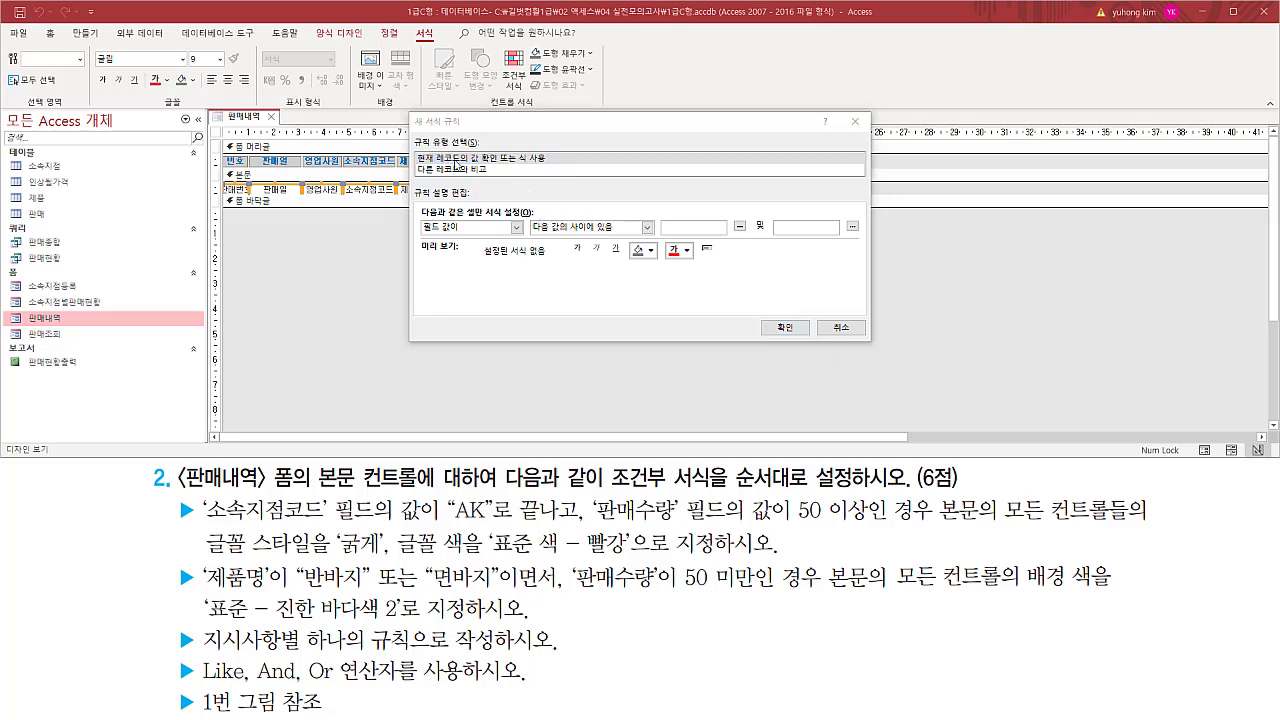
pyautogui.click(456, 159)
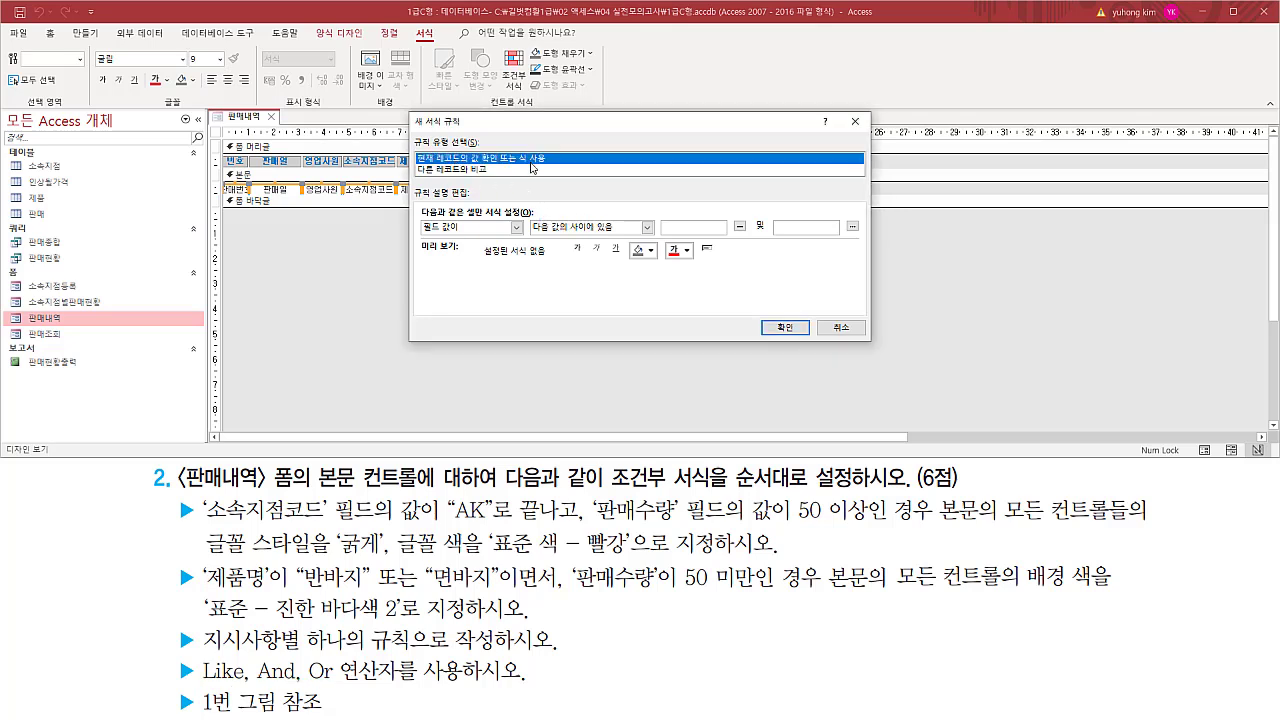
pyautogui.click(514, 227)
pyautogui.click(470, 246)
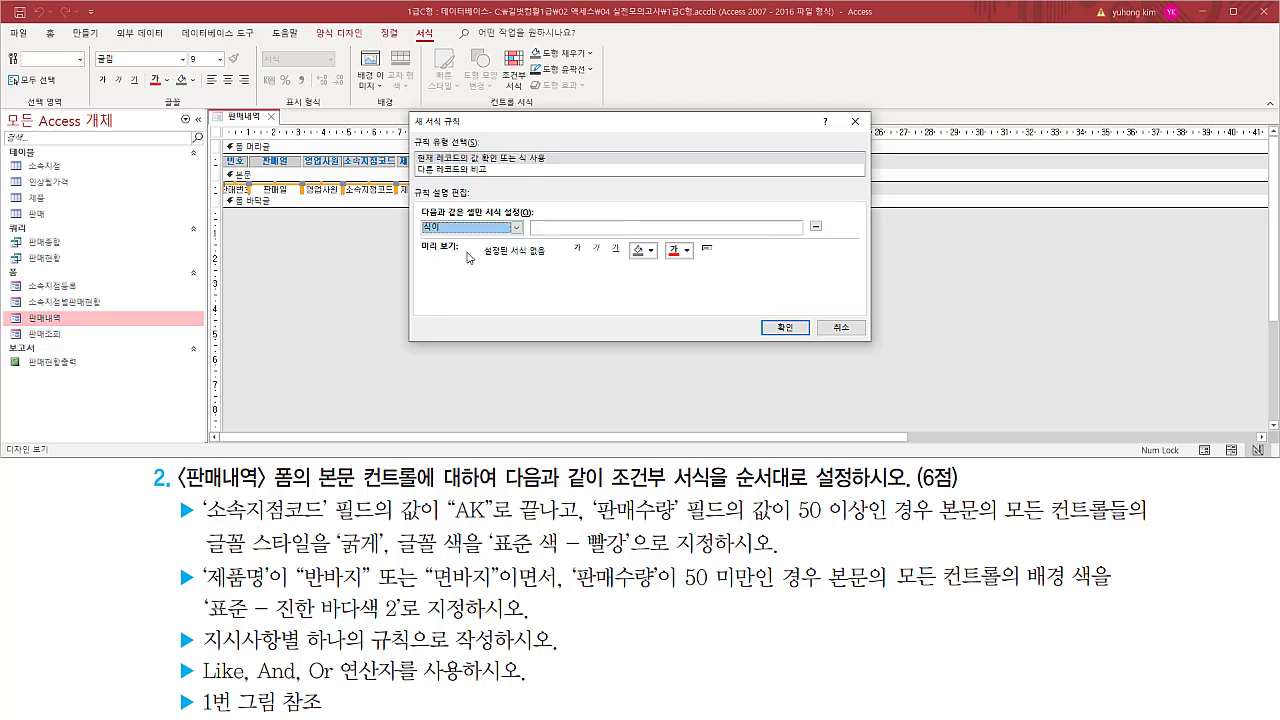
pyautogui.hotkey('ctrl', '2')
pyautogui.moveTo(531, 235); pyautogui.dragTo(712, 235)
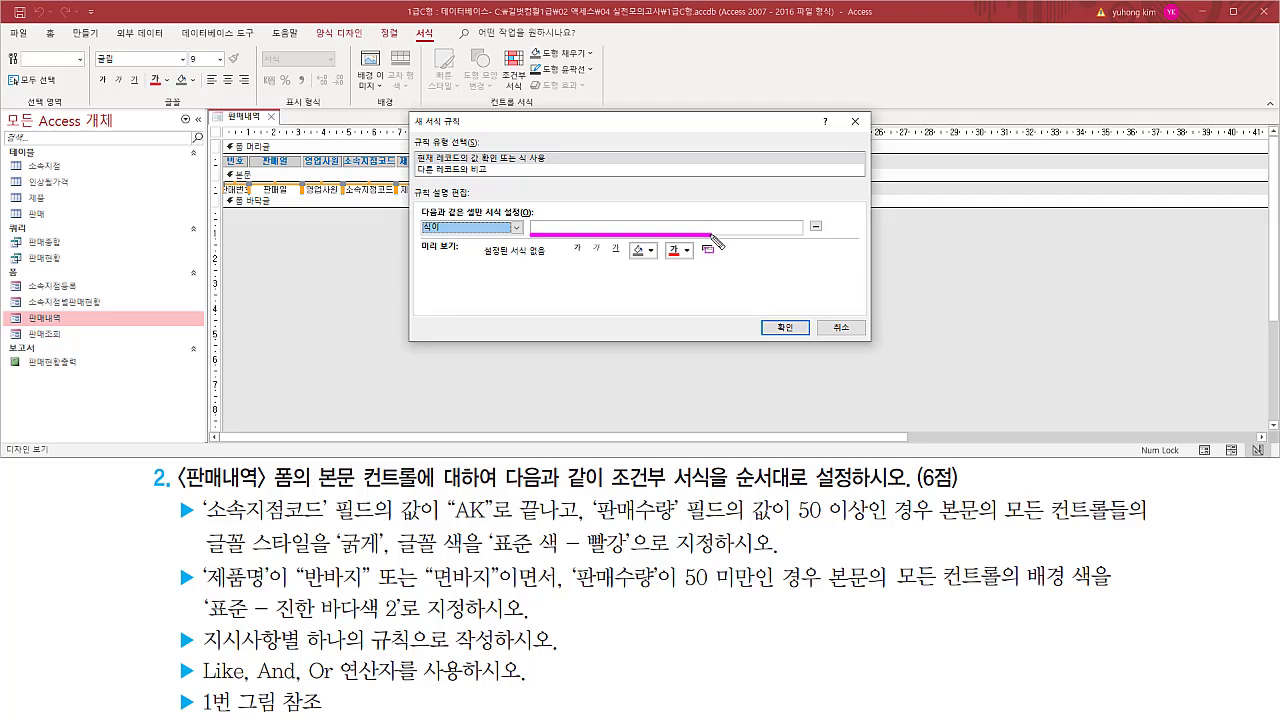
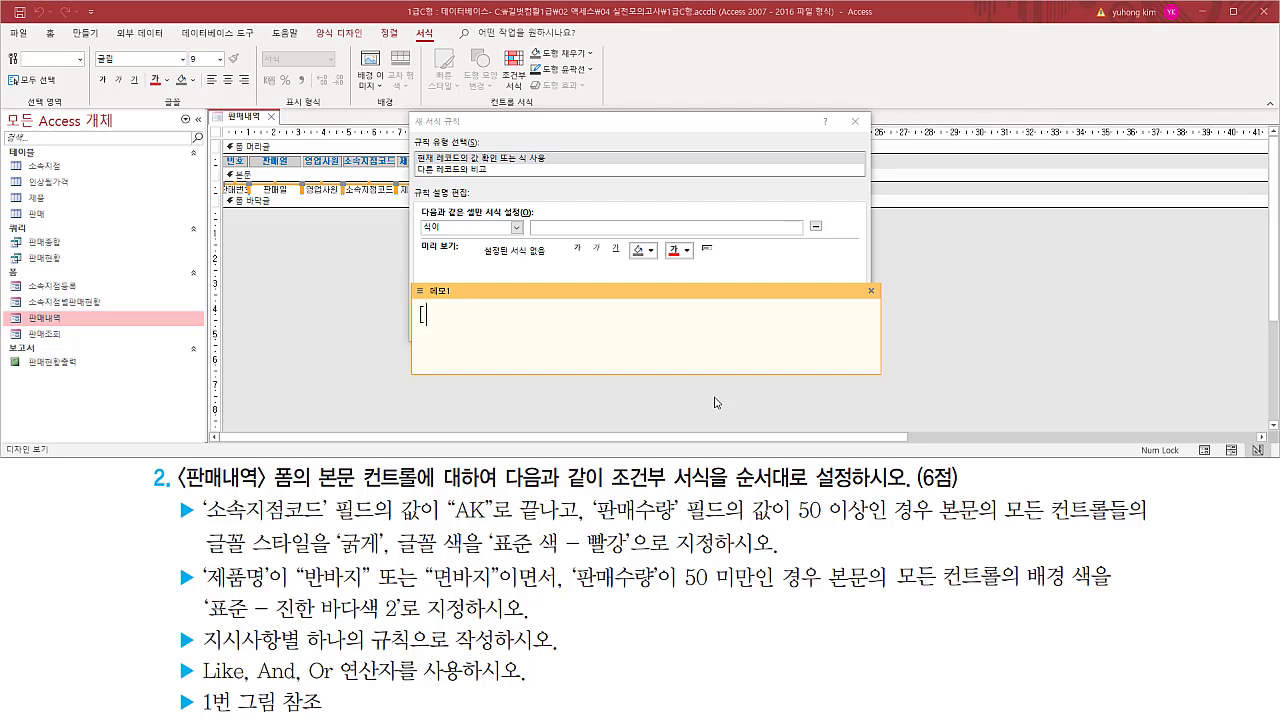
# Write the condition [소속지점코드] like "*AK" in the memo note.
pyautogui.write('소속지점코드]="AK')
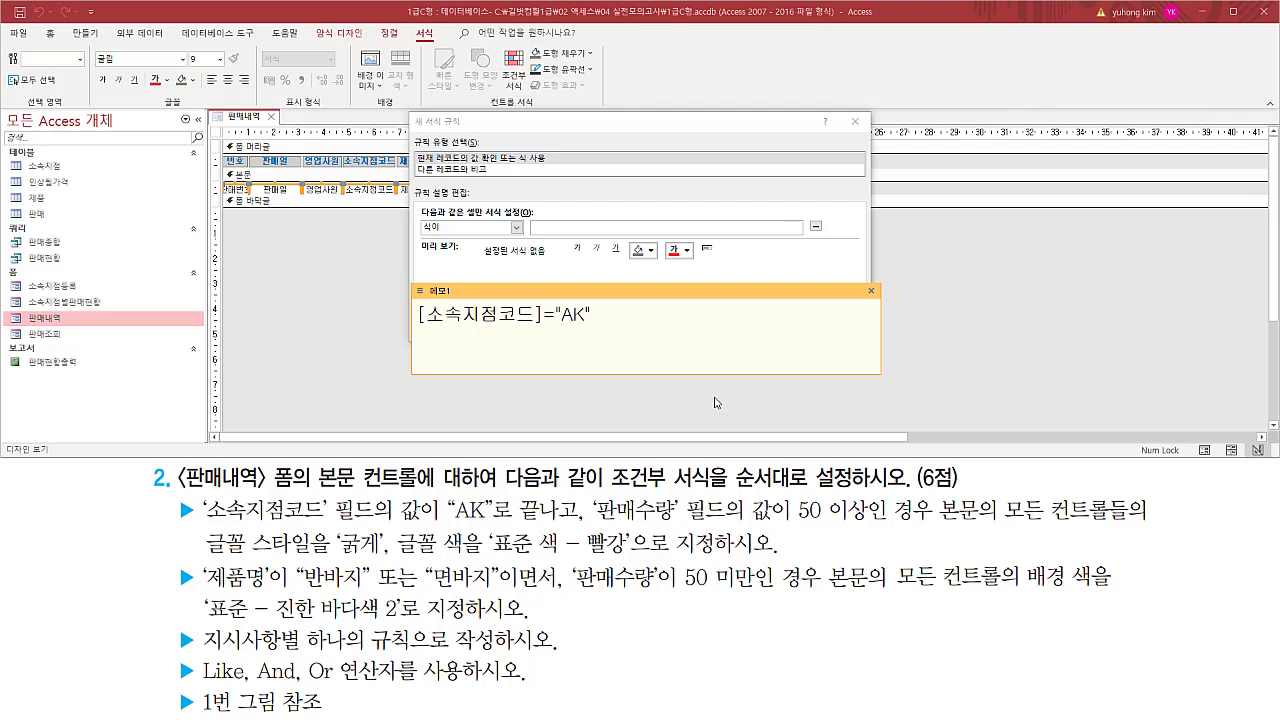
pyautogui.write('*')
pyautogui.hotkey('shift', 'Left')
pyautogui.hotkey('shift', 'Right')
pyautogui.hotkey('shift', 'Right')
pyautogui.hotkey('shift', 'Right')
pyautogui.click(562, 314)
pyautogui.moveTo(556, 314); pyautogui.dragTo(543, 314)
pyautogui.press('Delete')
pyautogui.write('like')
pyautogui.moveTo(418, 325); pyautogui.dragTo(633, 327)
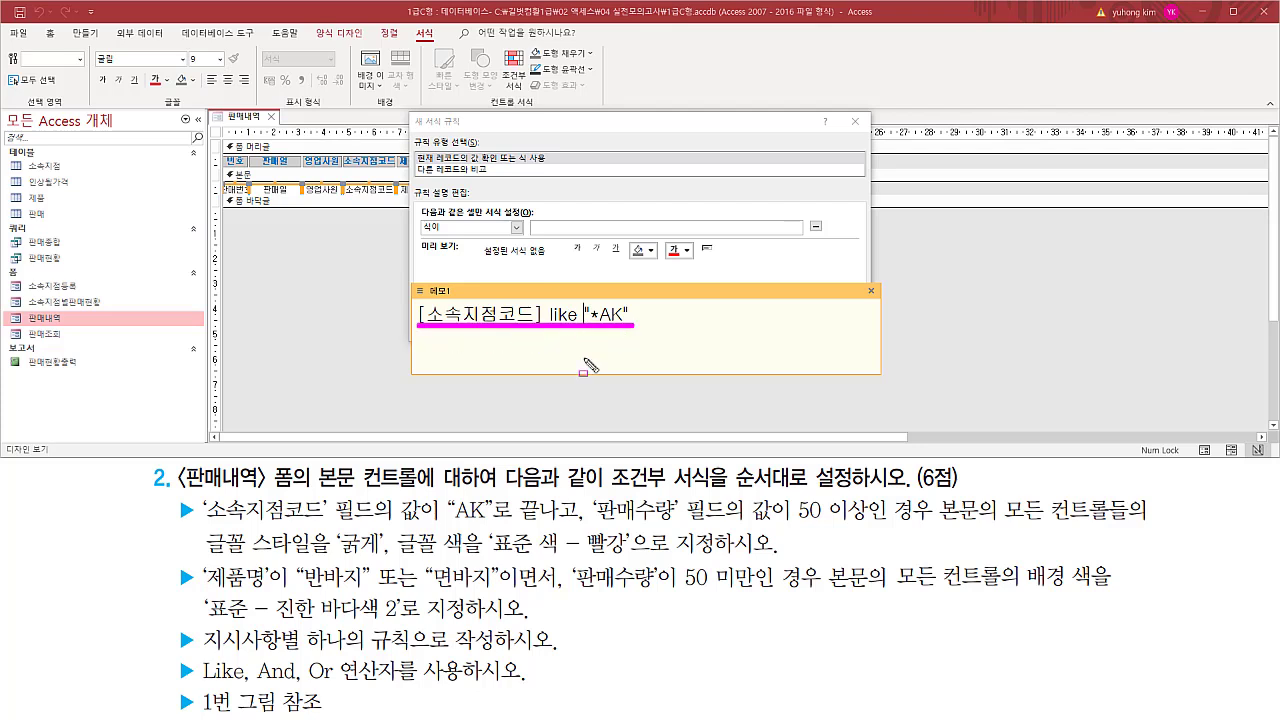
# Extend the memo note's condition with and [판매수량] >= 50.
pyautogui.moveTo(593, 522); pyautogui.dragTo(672, 521)
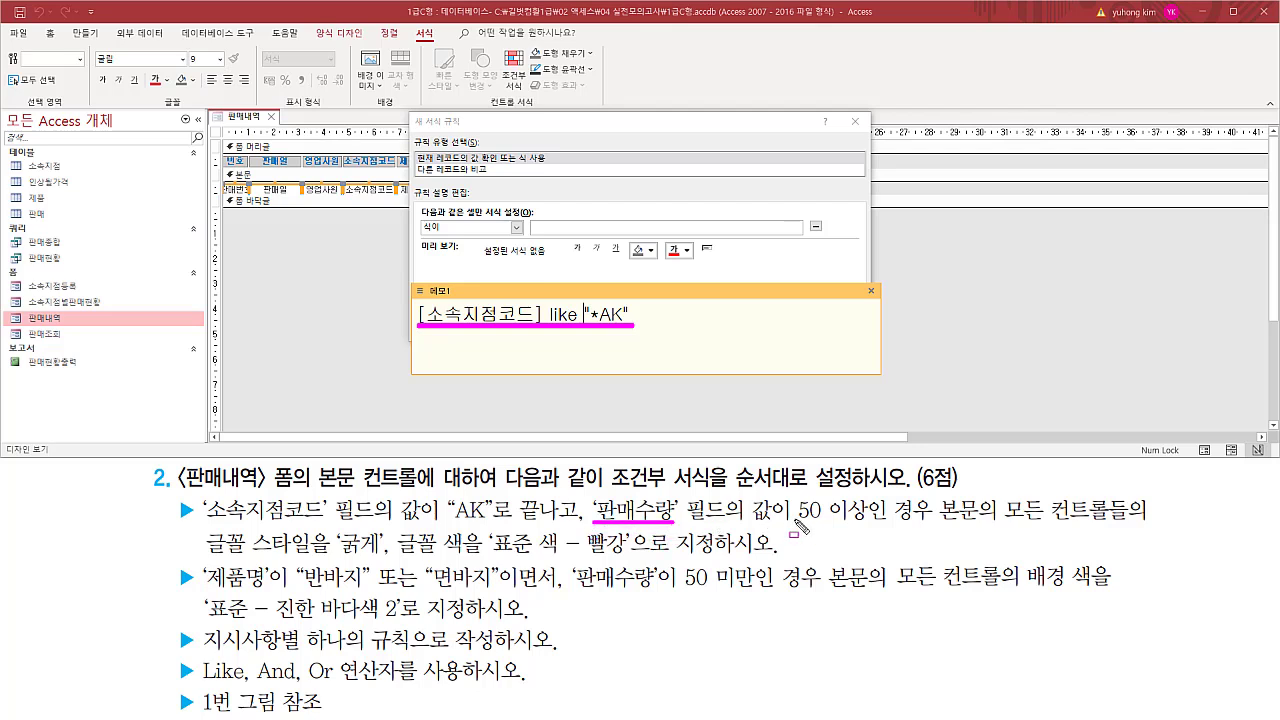
pyautogui.moveTo(794, 521); pyautogui.dragTo(880, 521)
pyautogui.press('Escape')
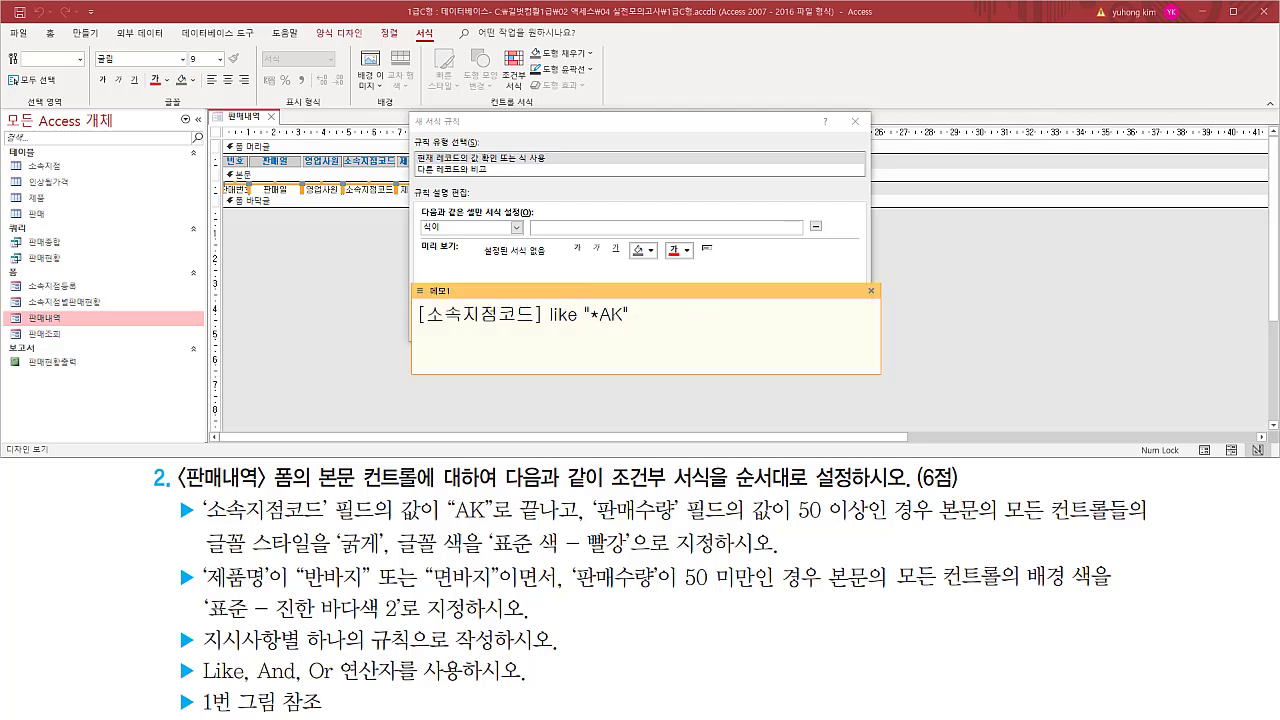
pyautogui.write('vk')
pyautogui.press('BackSpace')
pyautogui.press('BackSpace')
pyautogui.press('Hangul')
pyautogui.write('판매수량')
pyautogui.write('] >= 50')
pyautogui.moveTo(201, 519); pyautogui.dragTo(858, 522)
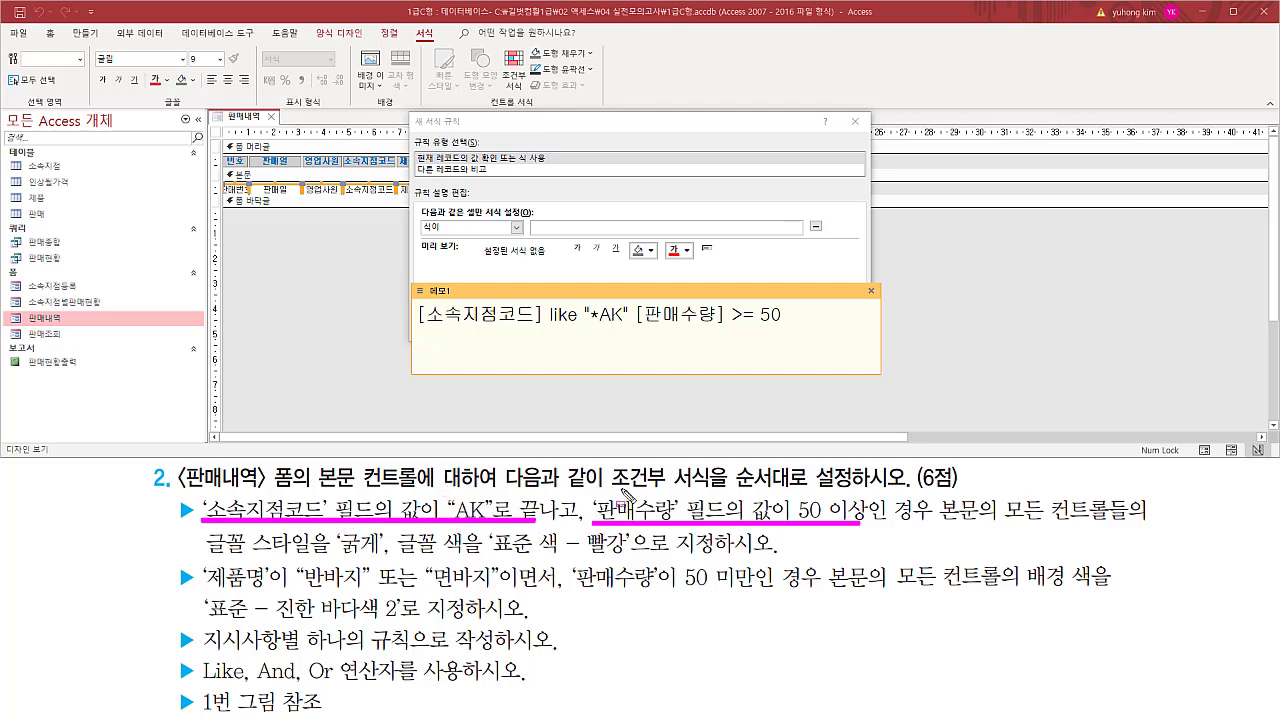
pyautogui.press('Escape')
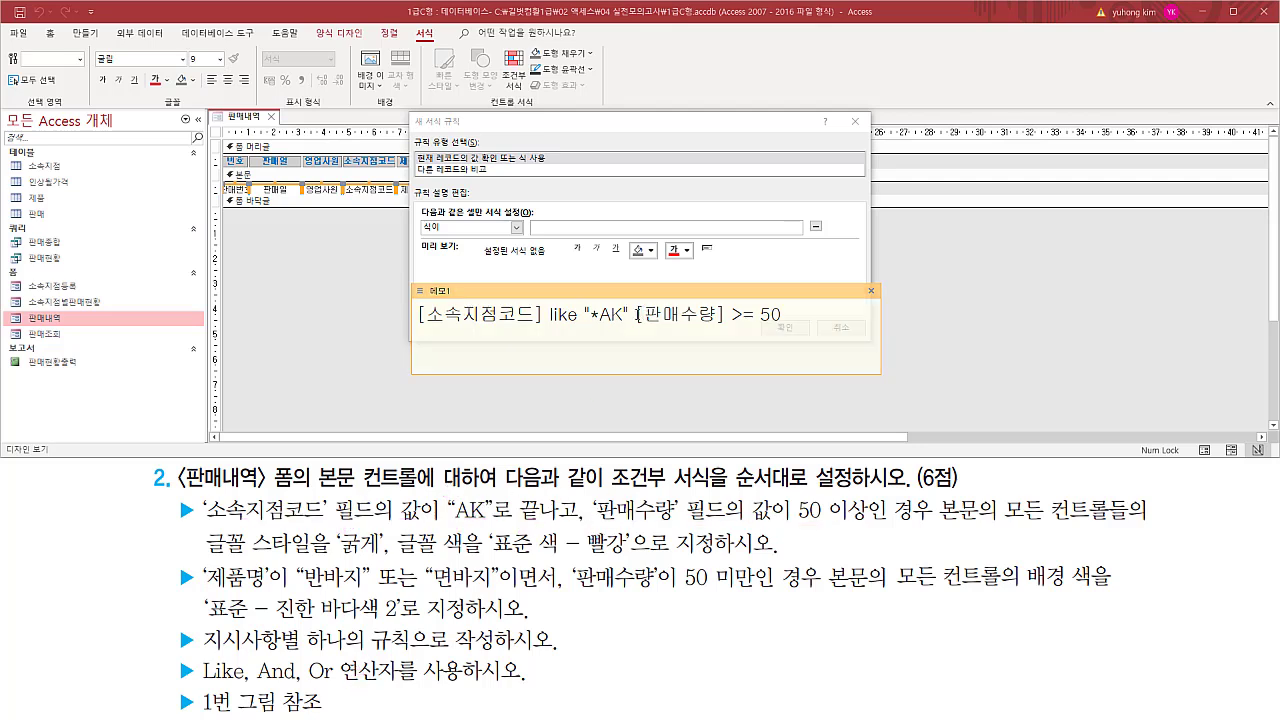
pyautogui.click(648, 322)
pyautogui.click(632, 316)
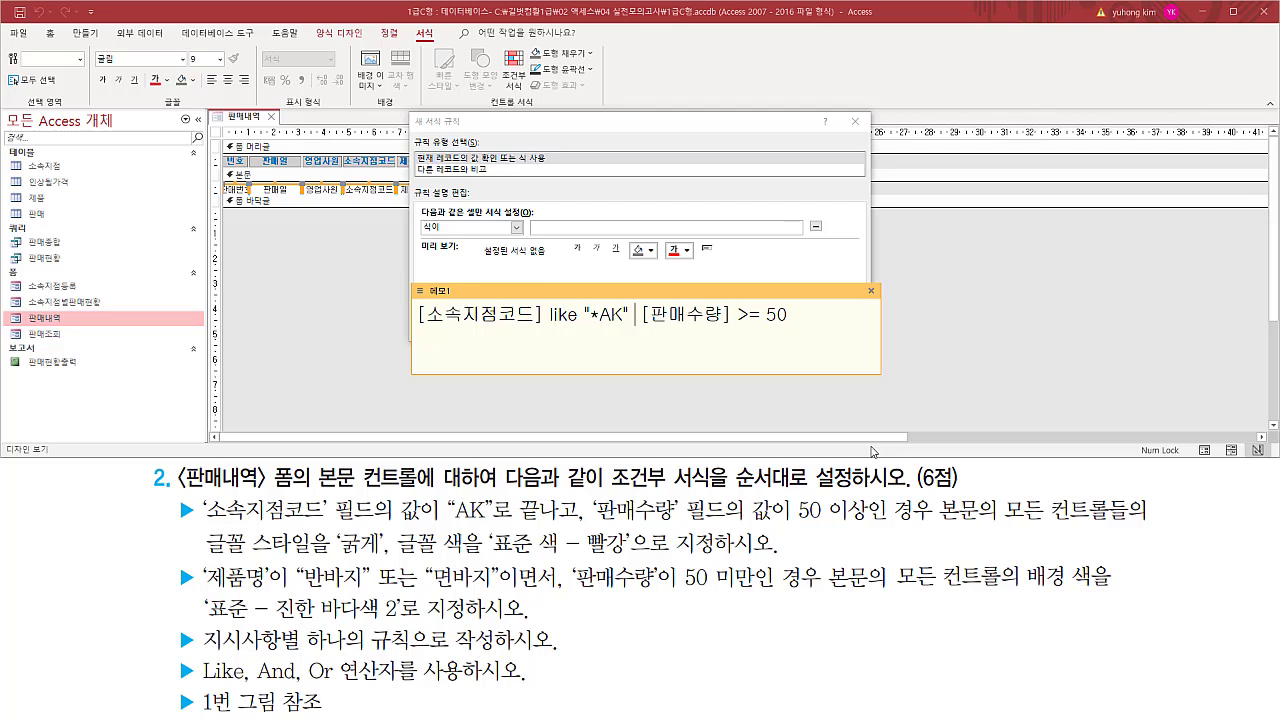
pyautogui.write('뭉')
pyautogui.press('BackSpace')
pyautogui.write('and')
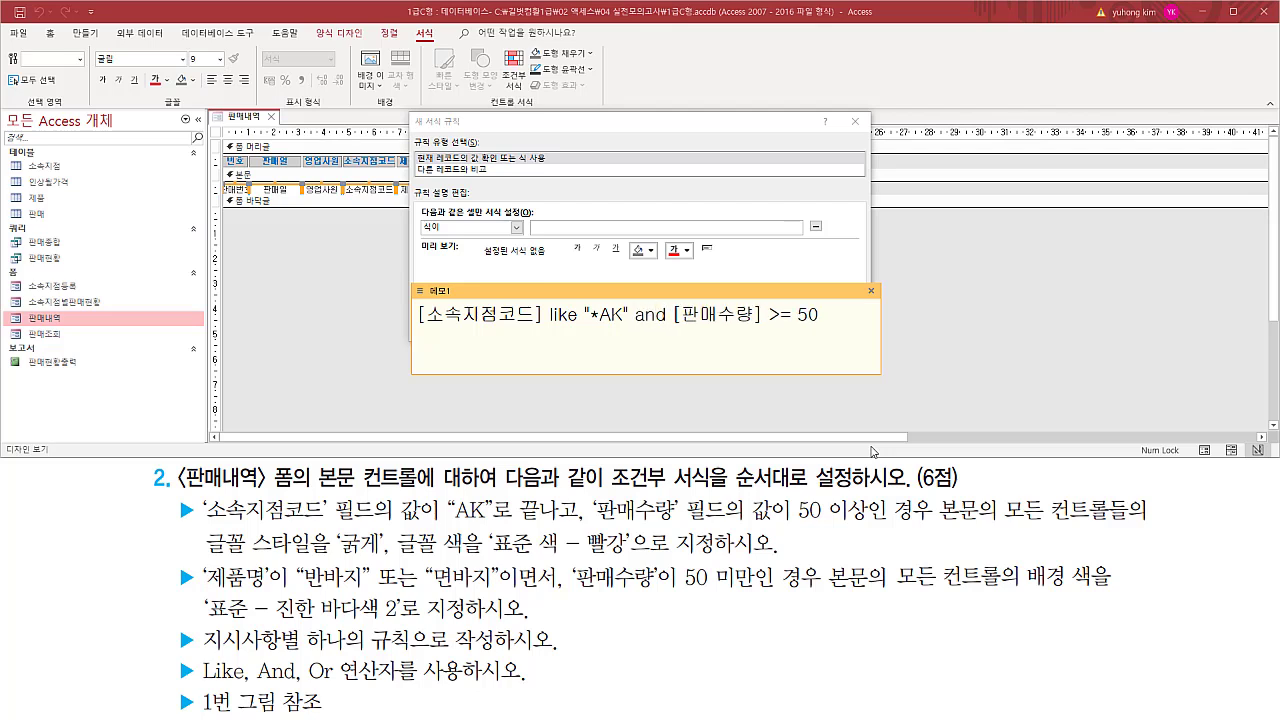
# Enter [소속지점코드] like "*AK" and [판매수량] >= 50 as the new rule's expression.
pyautogui.hotkey('ctrl', 'shift', 'd')
pyautogui.moveTo(413, 328)
pyautogui.mouseDown()
pyautogui.moveTo(663, 317)
pyautogui.moveTo(651, 328)
pyautogui.moveTo(821, 334)
pyautogui.mouseUp()
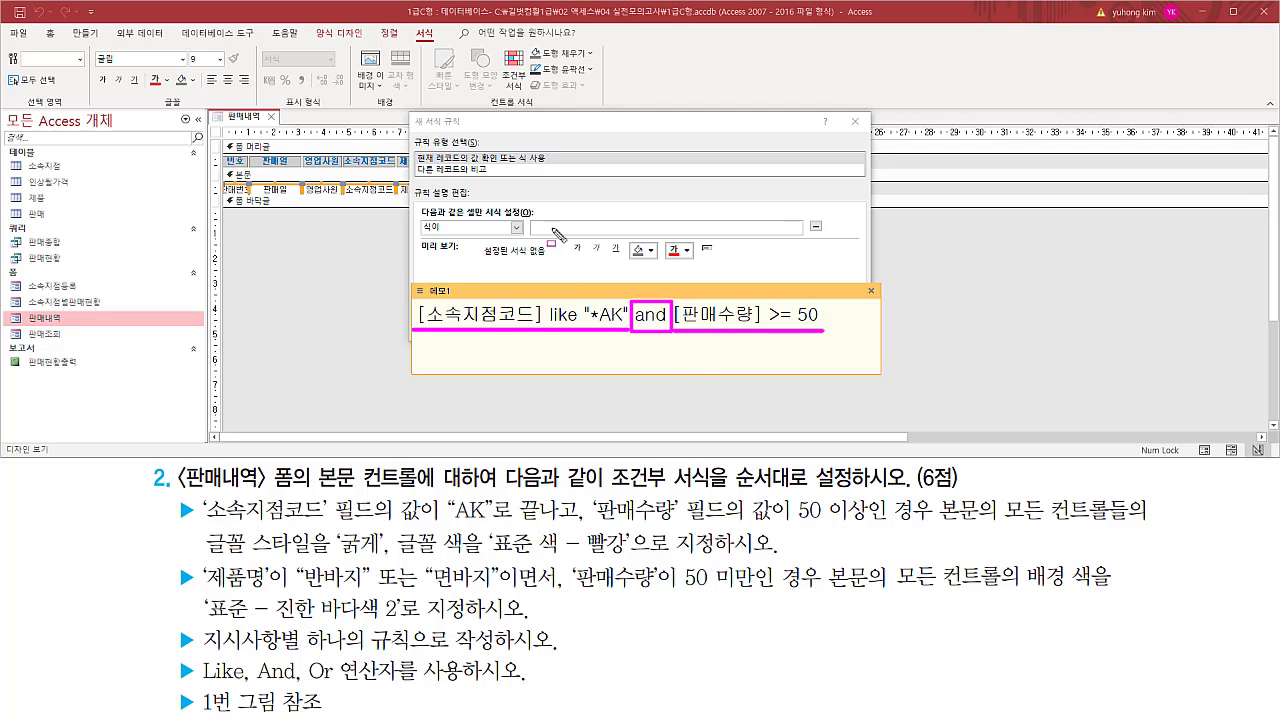
pyautogui.moveTo(530, 233); pyautogui.dragTo(780, 233)
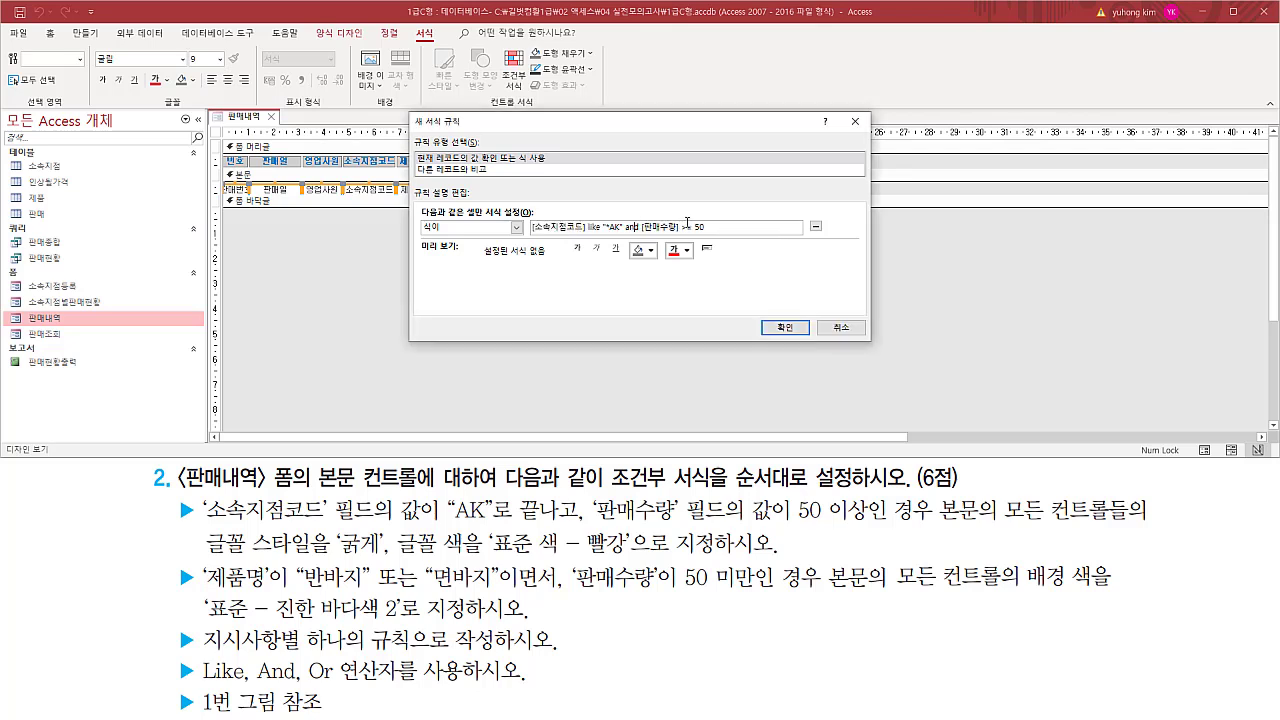
pyautogui.click(720, 229)
# Format the rule's text as bold with the standard red (빨강) font colour.
pyautogui.moveTo(208, 549); pyautogui.dragTo(378, 550)
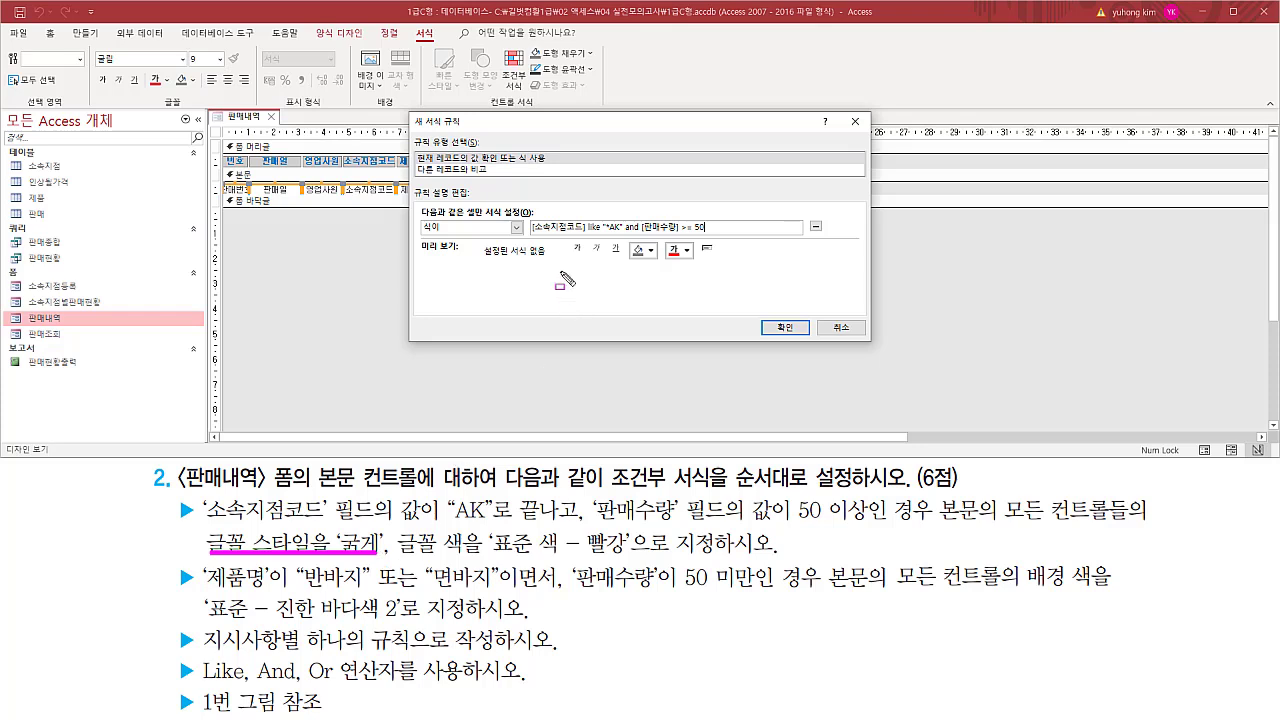
pyautogui.moveTo(567, 239); pyautogui.dragTo(586, 261)
pyautogui.press('Escape')
pyautogui.click(578, 249)
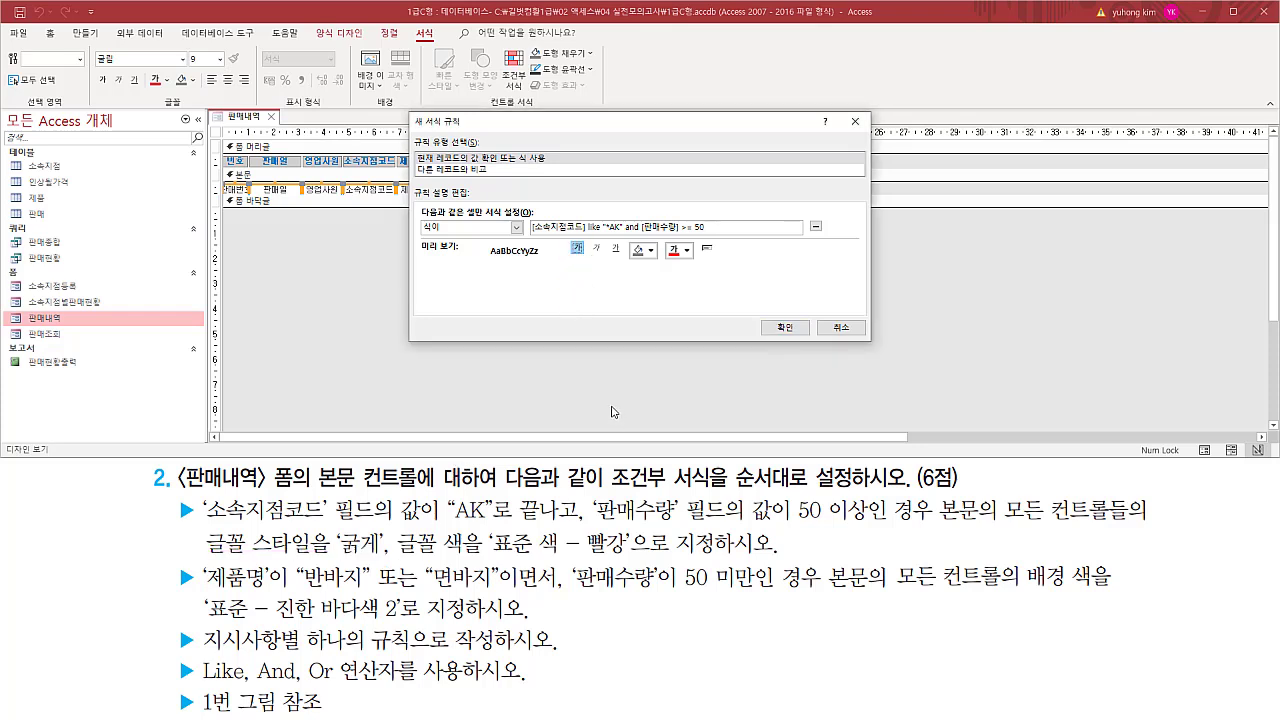
pyautogui.moveTo(397, 566); pyautogui.dragTo(475, 567)
pyautogui.moveTo(484, 522); pyautogui.dragTo(632, 556)
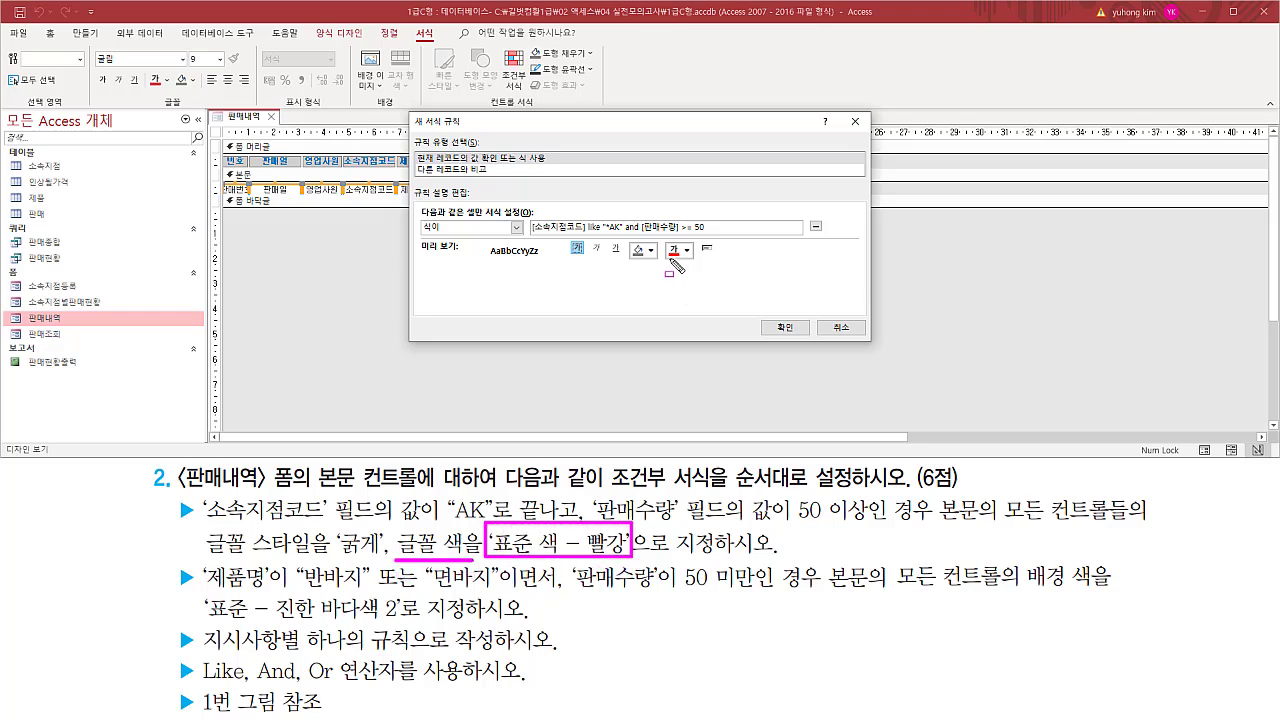
pyautogui.moveTo(664, 264)
pyautogui.mouseDown()
pyautogui.moveTo(711, 270)
pyautogui.moveTo(696, 238)
pyautogui.mouseUp()
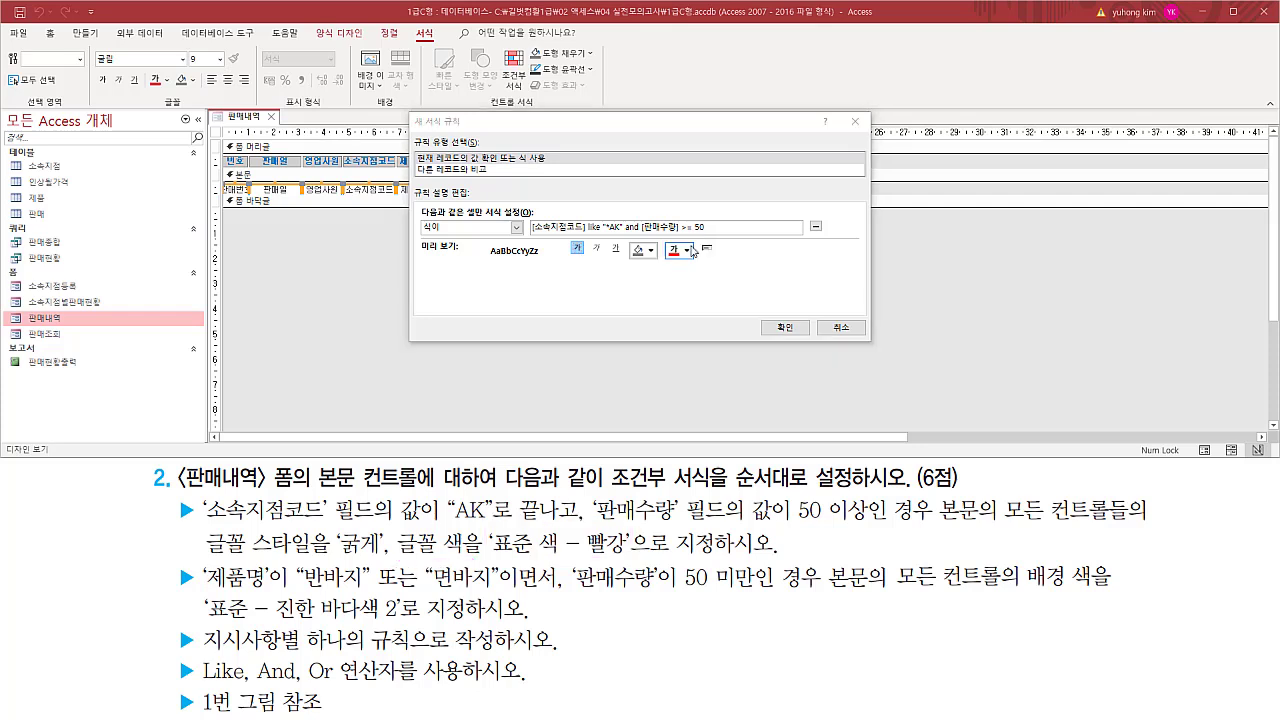
pyautogui.click(689, 250)
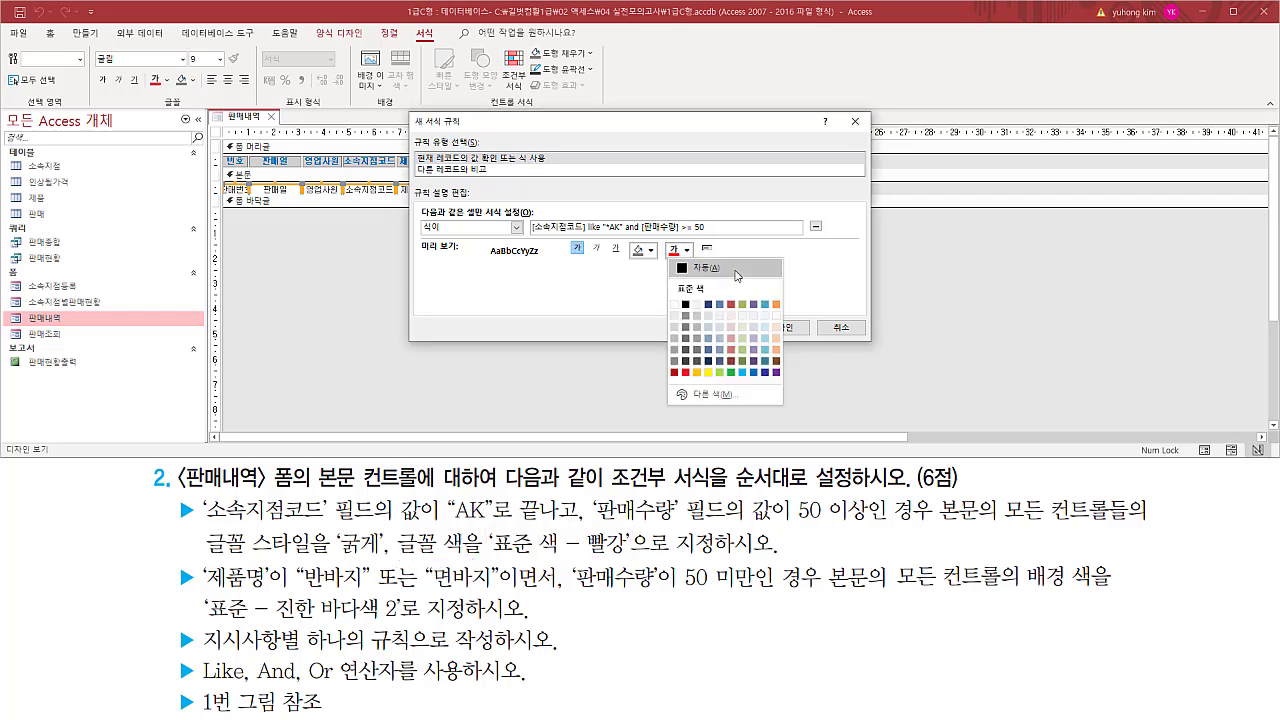
pyautogui.click(686, 373)
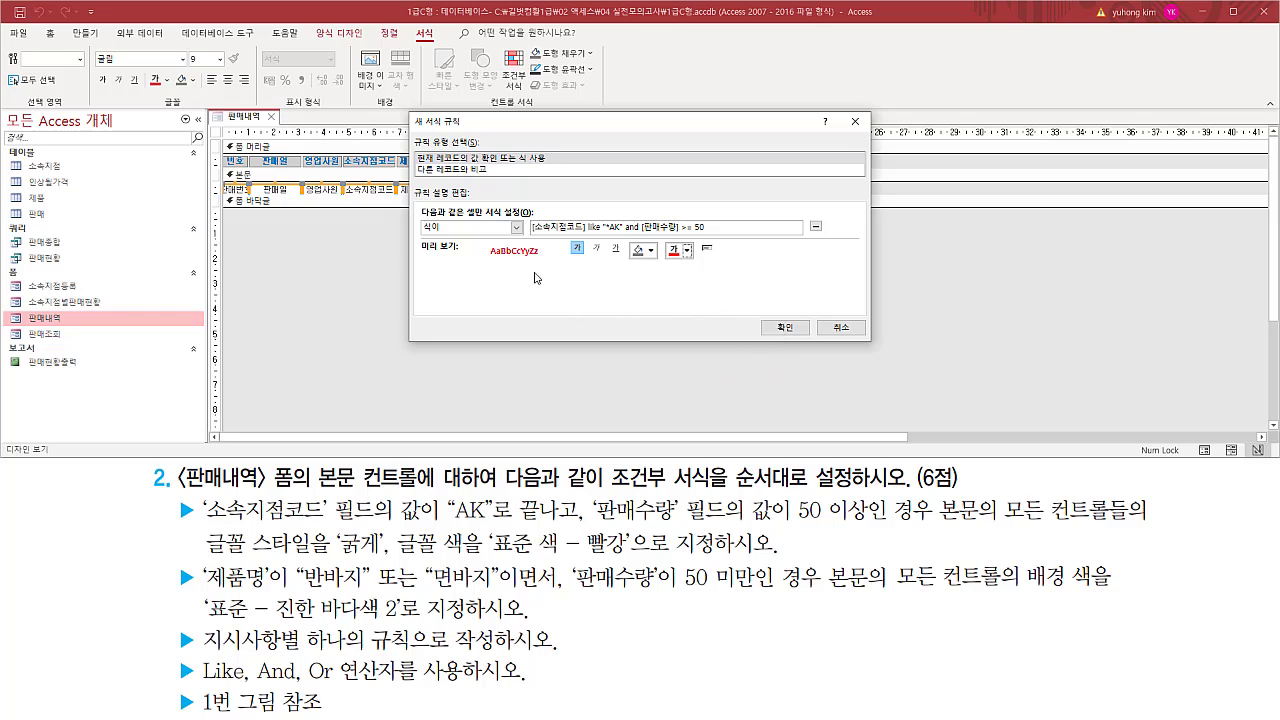
# Check the rule's expression and format preview, and save the rule to the conditional formatting rule list.
pyautogui.moveTo(487, 262); pyautogui.dragTo(546, 262)
pyautogui.moveTo(529, 217)
pyautogui.mouseDown()
pyautogui.moveTo(602, 236)
pyautogui.moveTo(717, 236)
pyautogui.mouseUp()
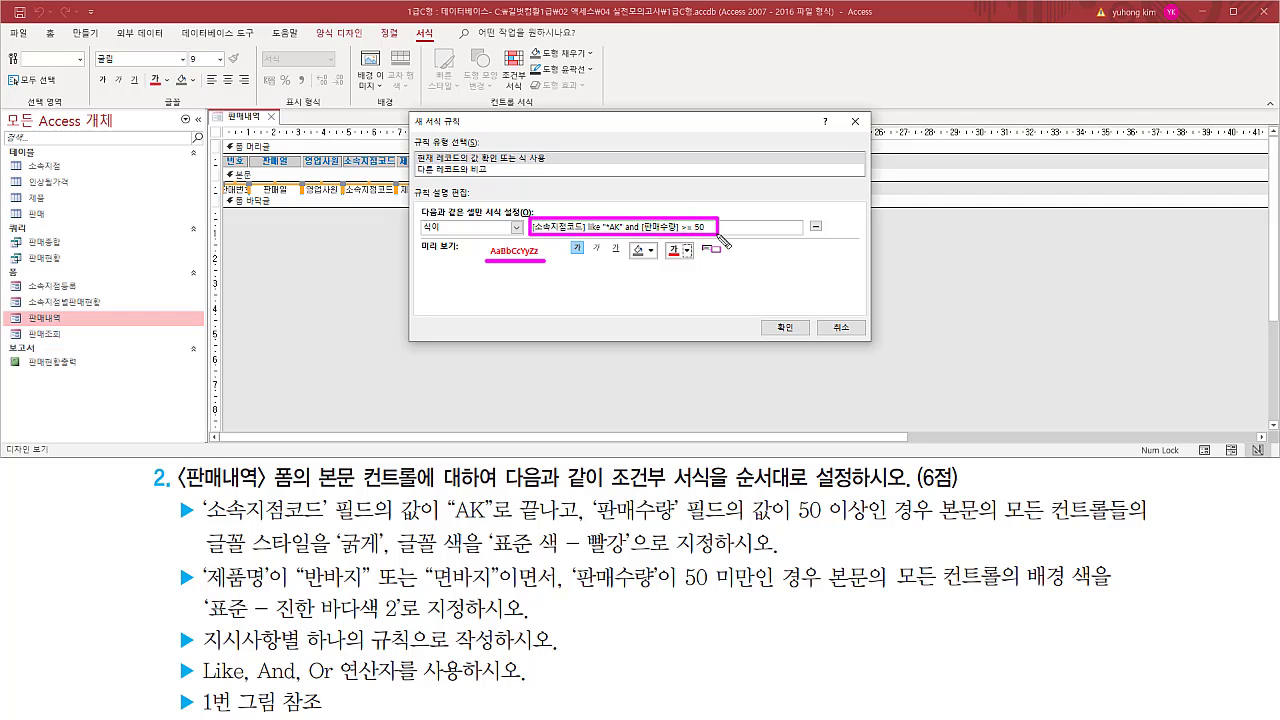
pyautogui.moveTo(478, 243)
pyautogui.mouseDown()
pyautogui.moveTo(497, 264)
pyautogui.moveTo(551, 266)
pyautogui.mouseUp()
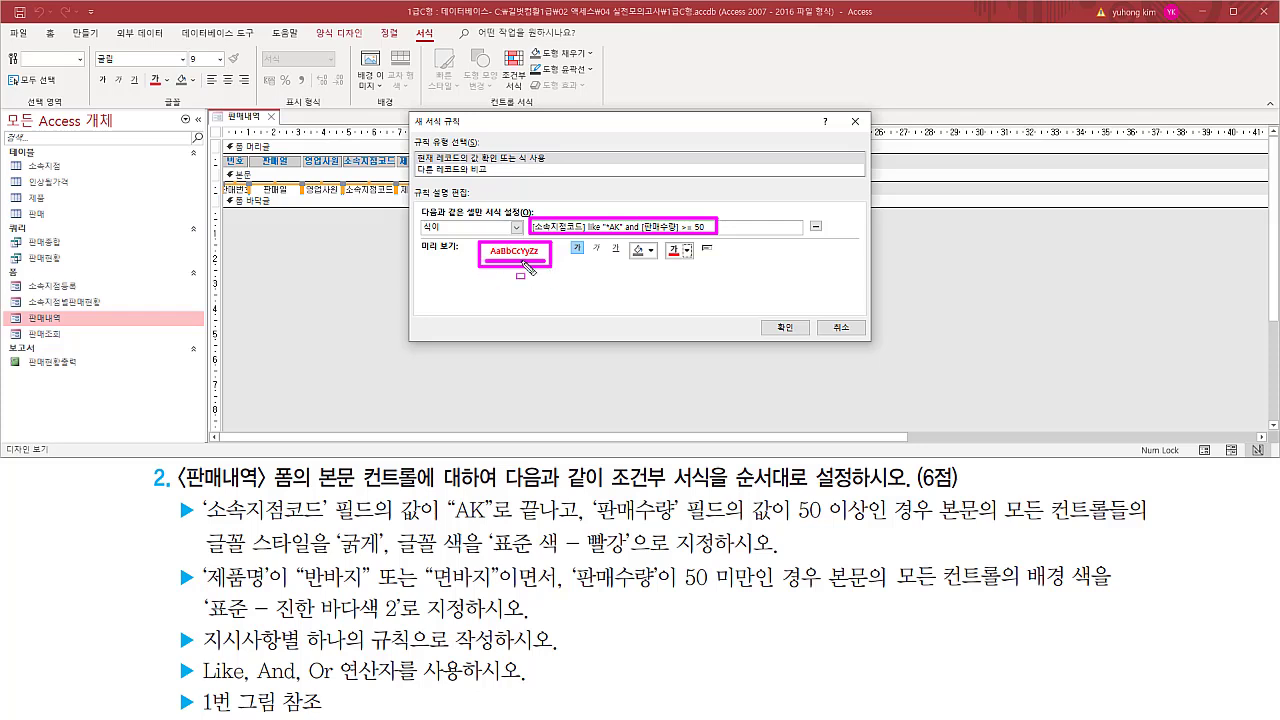
pyautogui.moveTo(768, 314); pyautogui.dragTo(806, 338)
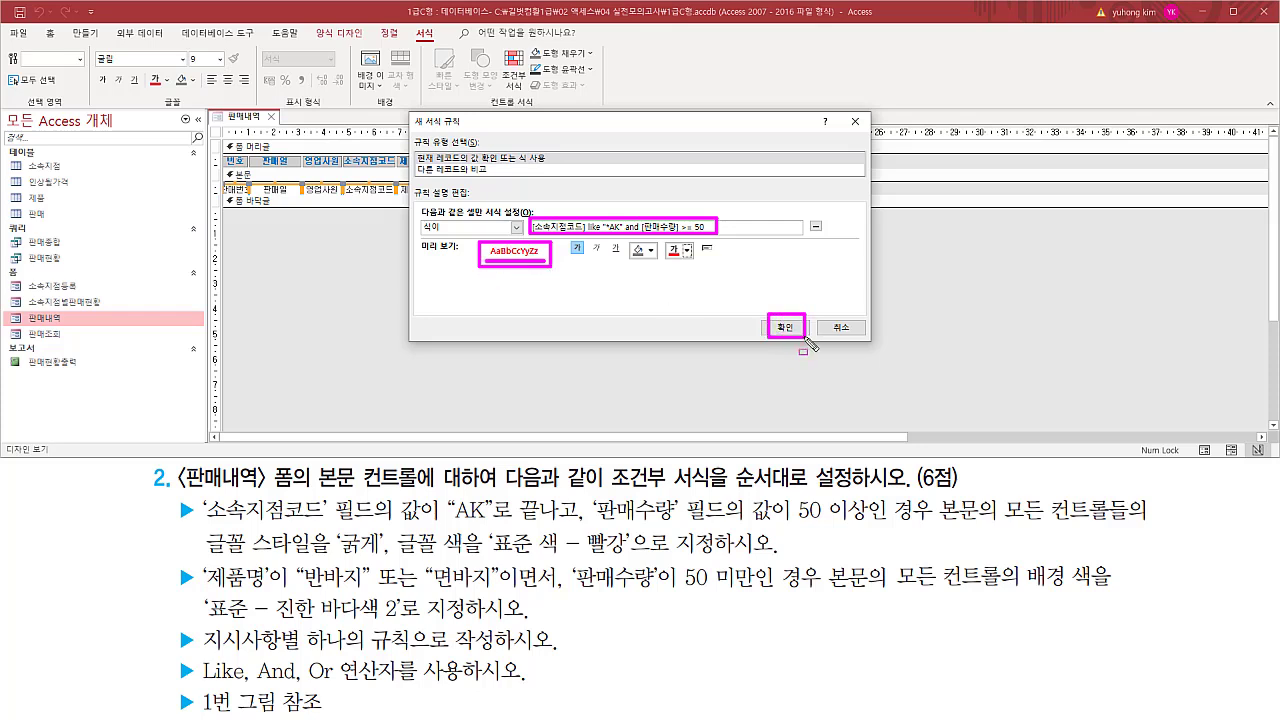
pyautogui.press('Escape')
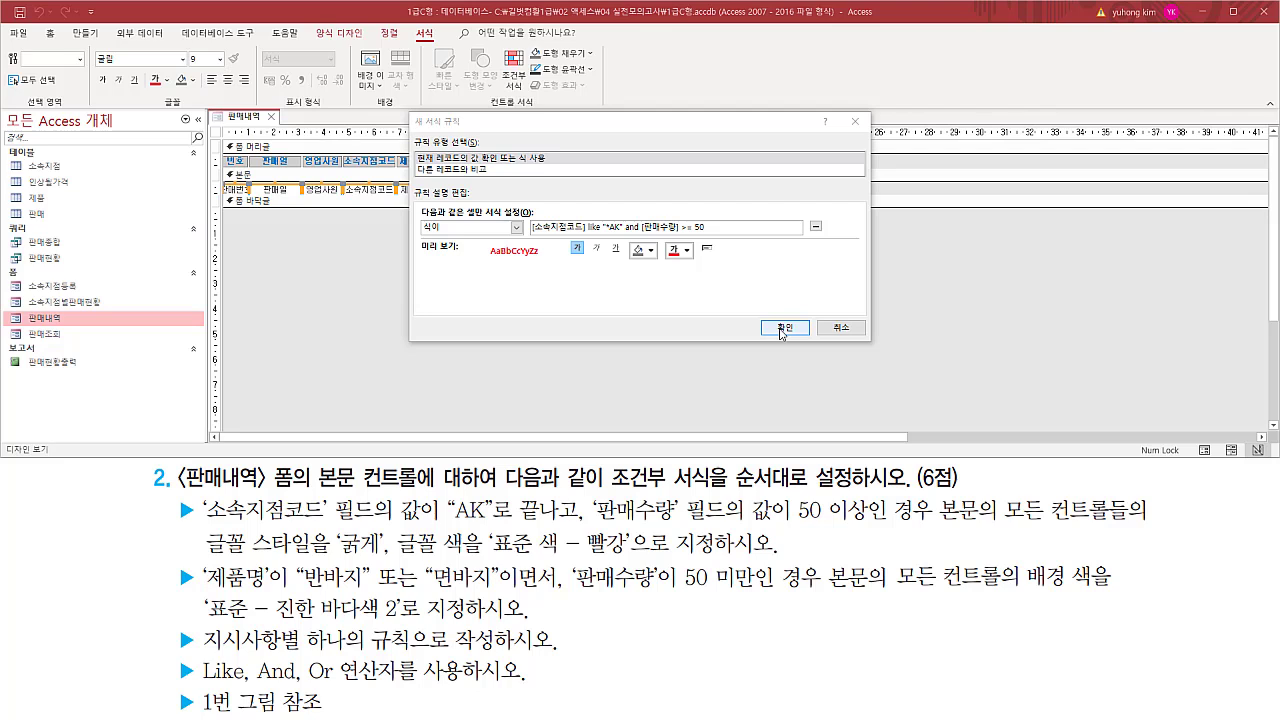
pyautogui.click(782, 328)
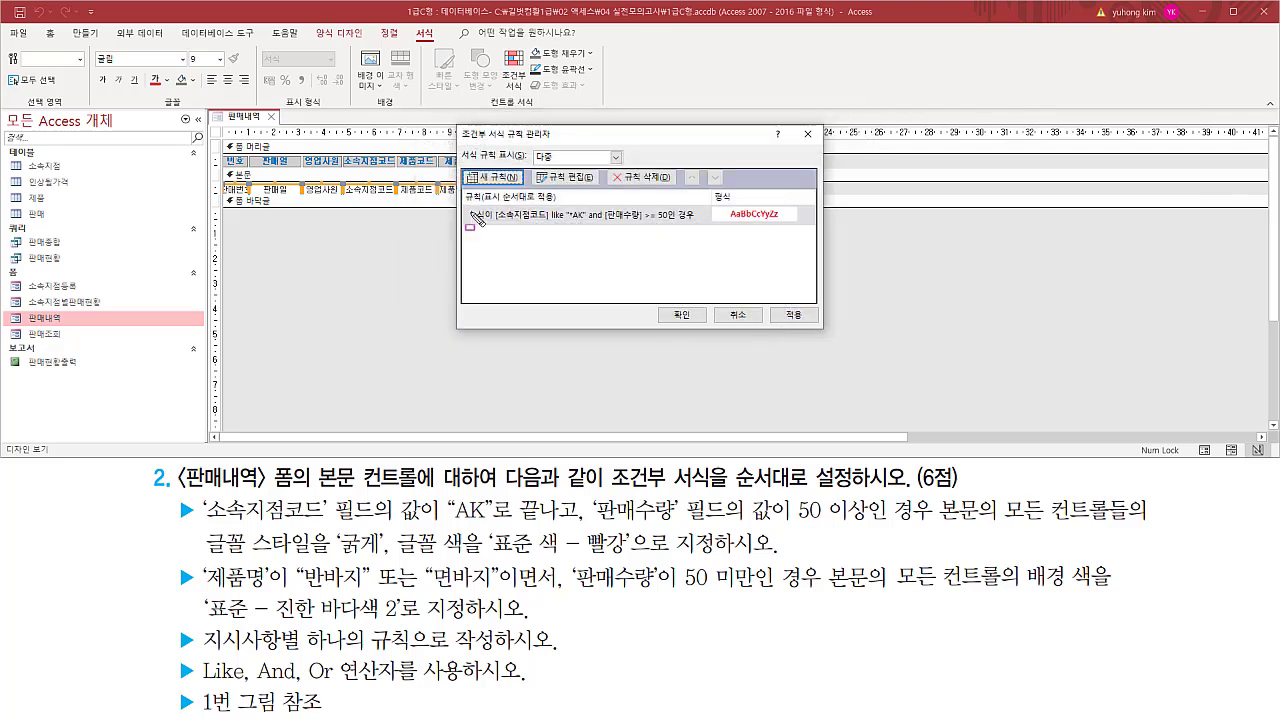
pyautogui.moveTo(468, 204)
pyautogui.mouseDown()
pyautogui.moveTo(503, 228)
pyautogui.moveTo(806, 228)
pyautogui.mouseUp()
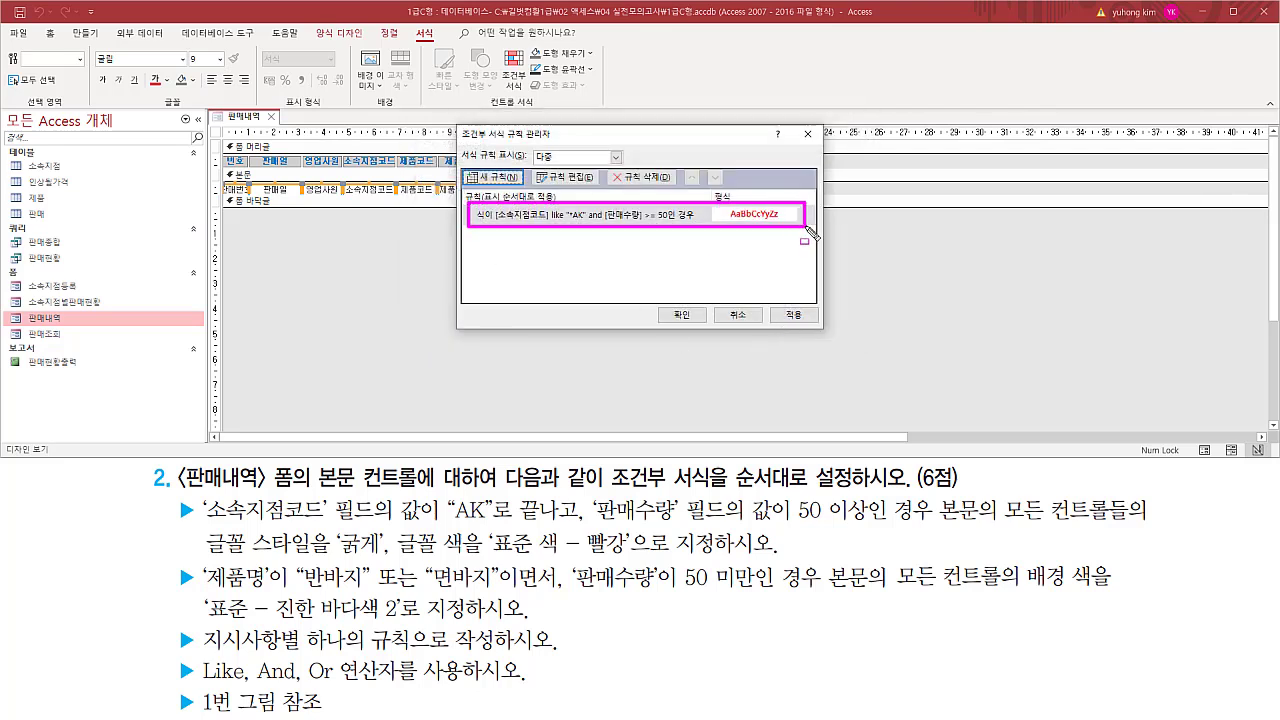
pyautogui.moveTo(174, 494); pyautogui.dragTo(202, 522)
pyautogui.moveTo(540, 265); pyautogui.dragTo(548, 270)
pyautogui.press('Escape')
# Start a second conditional formatting rule with its condition type set to 식이 (Expression Is).
pyautogui.moveTo(169, 564)
pyautogui.mouseDown()
pyautogui.moveTo(182, 596)
pyautogui.moveTo(1142, 627)
pyautogui.mouseUp()
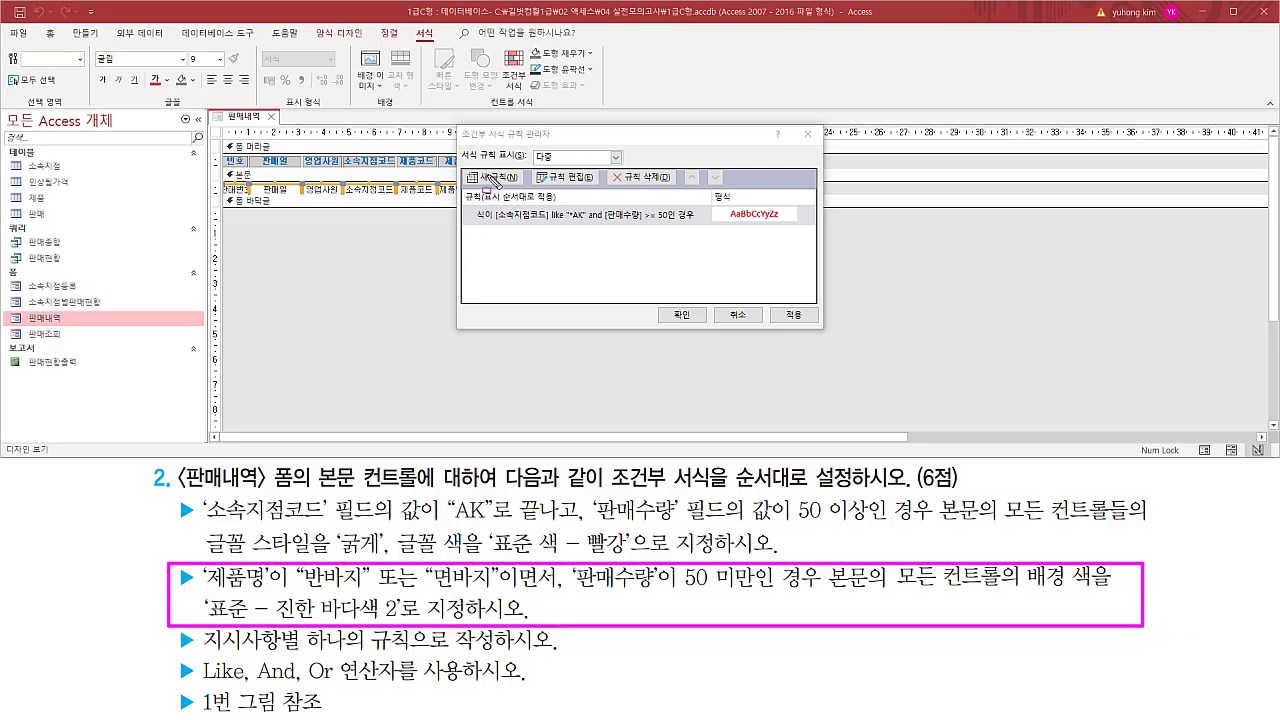
pyautogui.press('Escape')
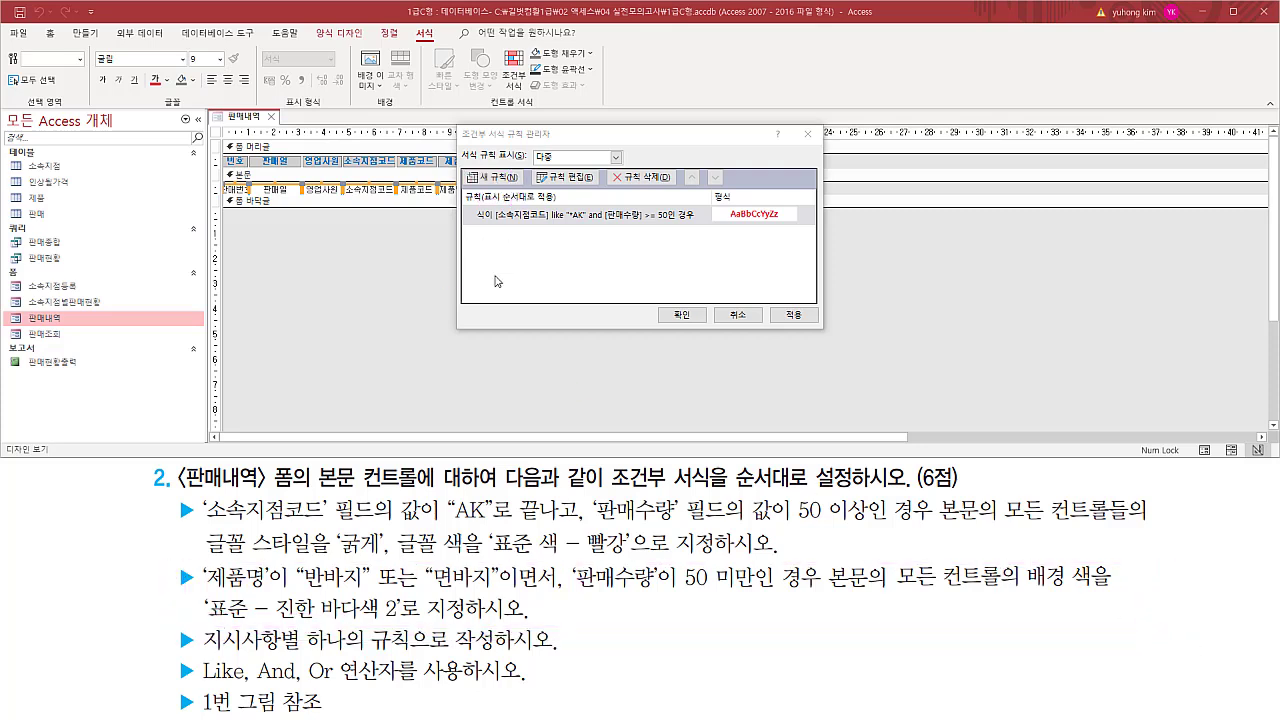
pyautogui.click(491, 179)
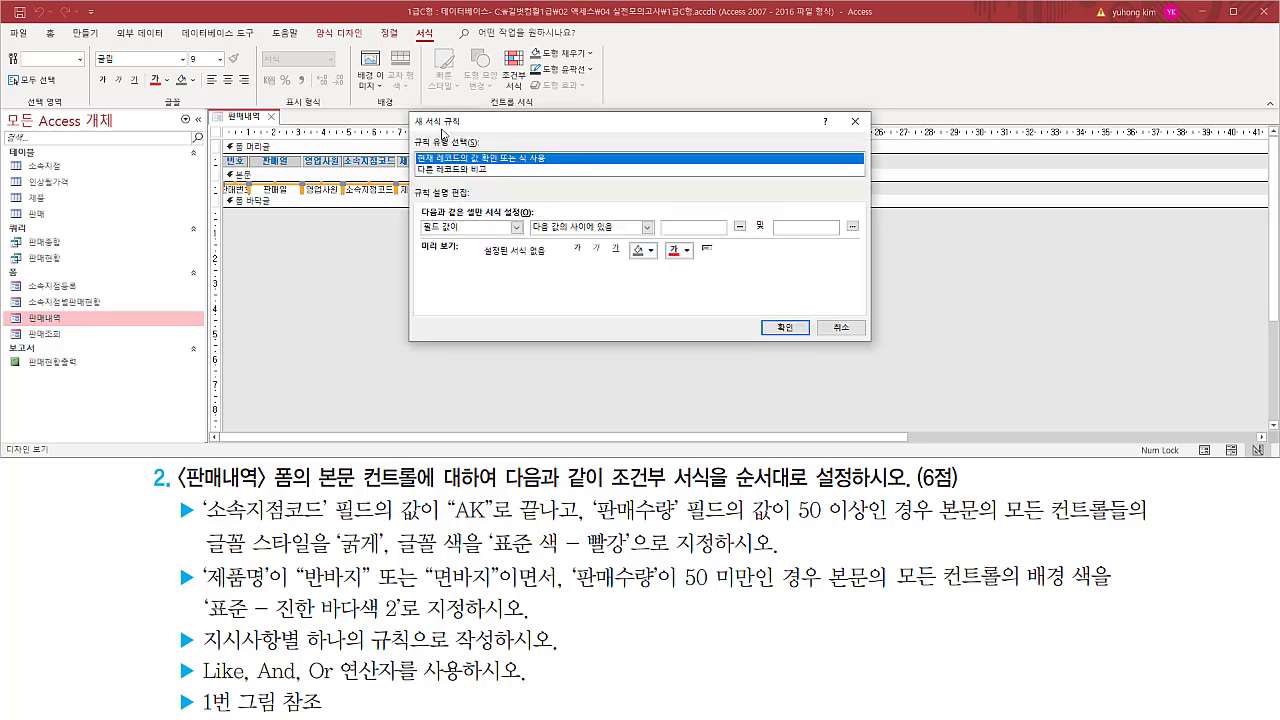
pyautogui.click(516, 227)
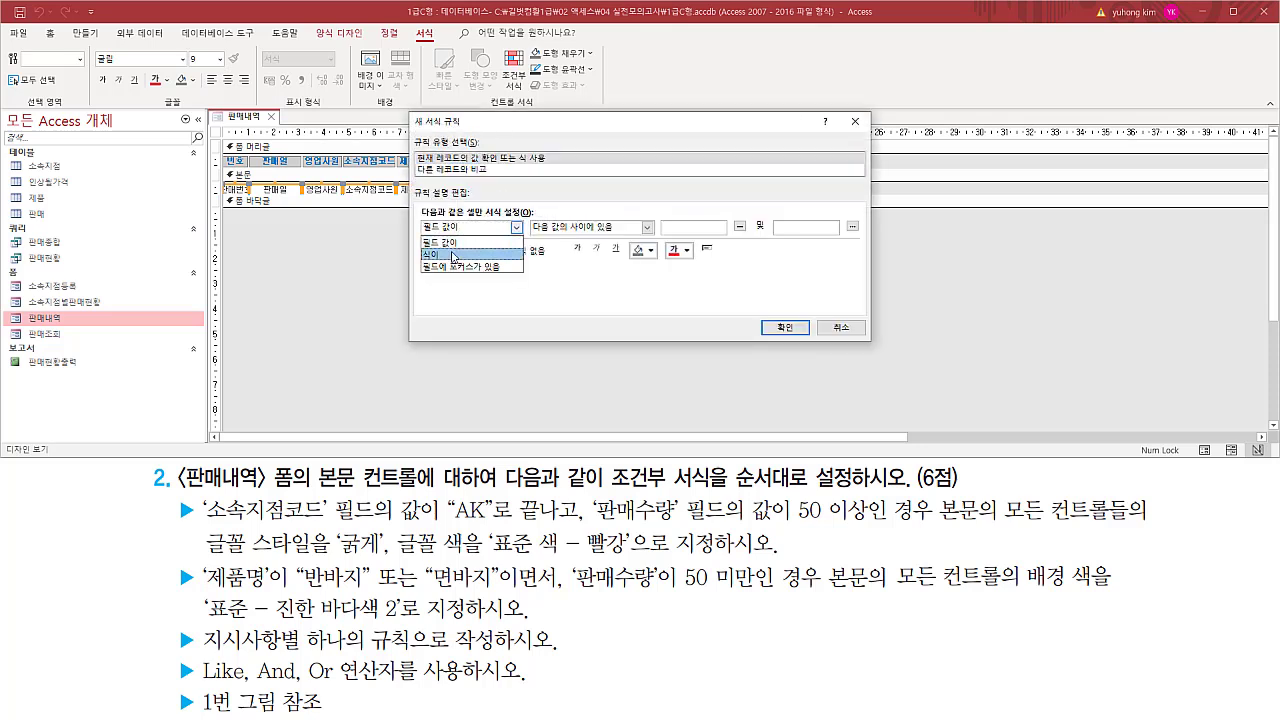
pyautogui.click(450, 249)
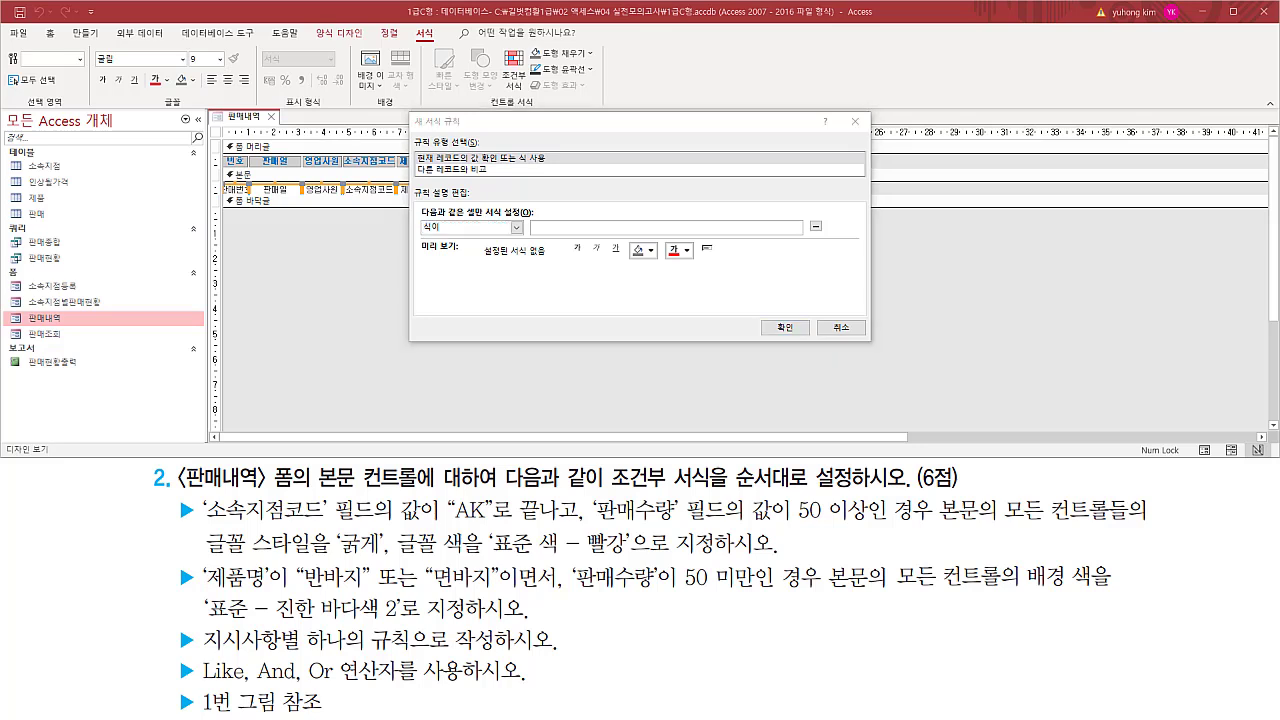
pyautogui.moveTo(527, 235); pyautogui.dragTo(780, 235)
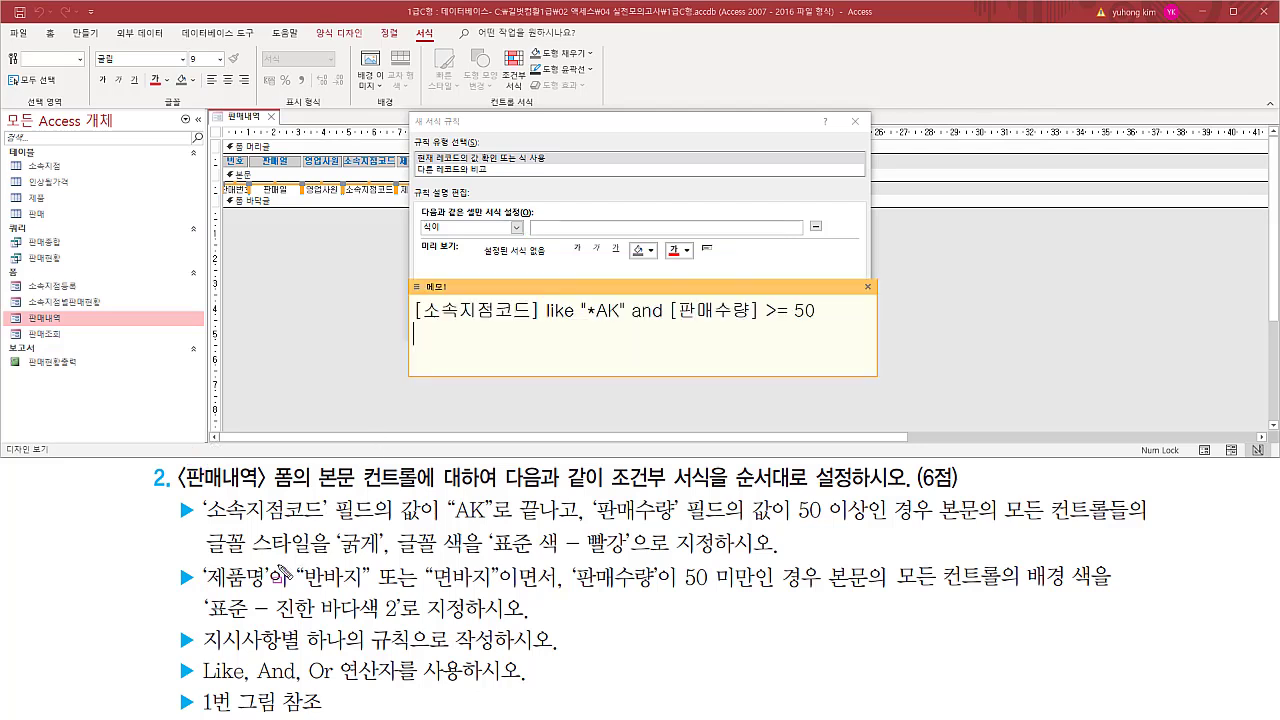
# Start the second rule's expression on the memo's second line with the field [제품명].
pyautogui.moveTo(267, 599); pyautogui.dragTo(276, 599)
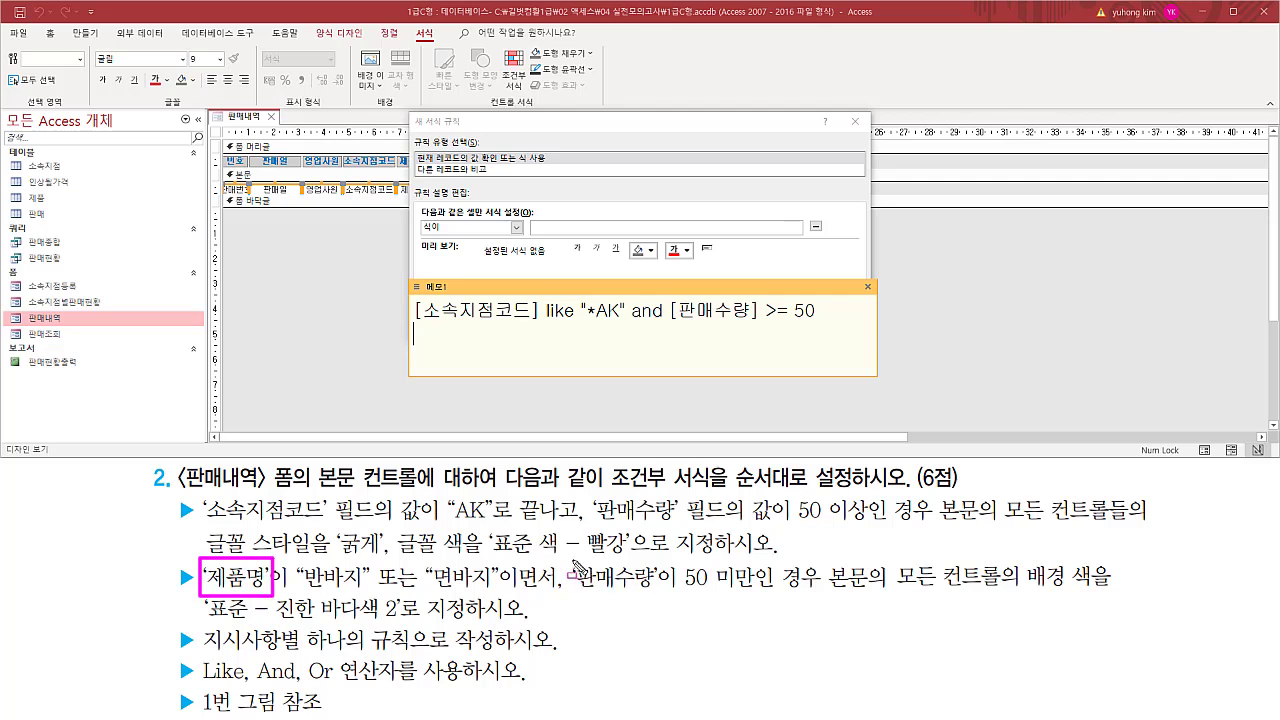
pyautogui.moveTo(572, 561); pyautogui.dragTo(660, 602)
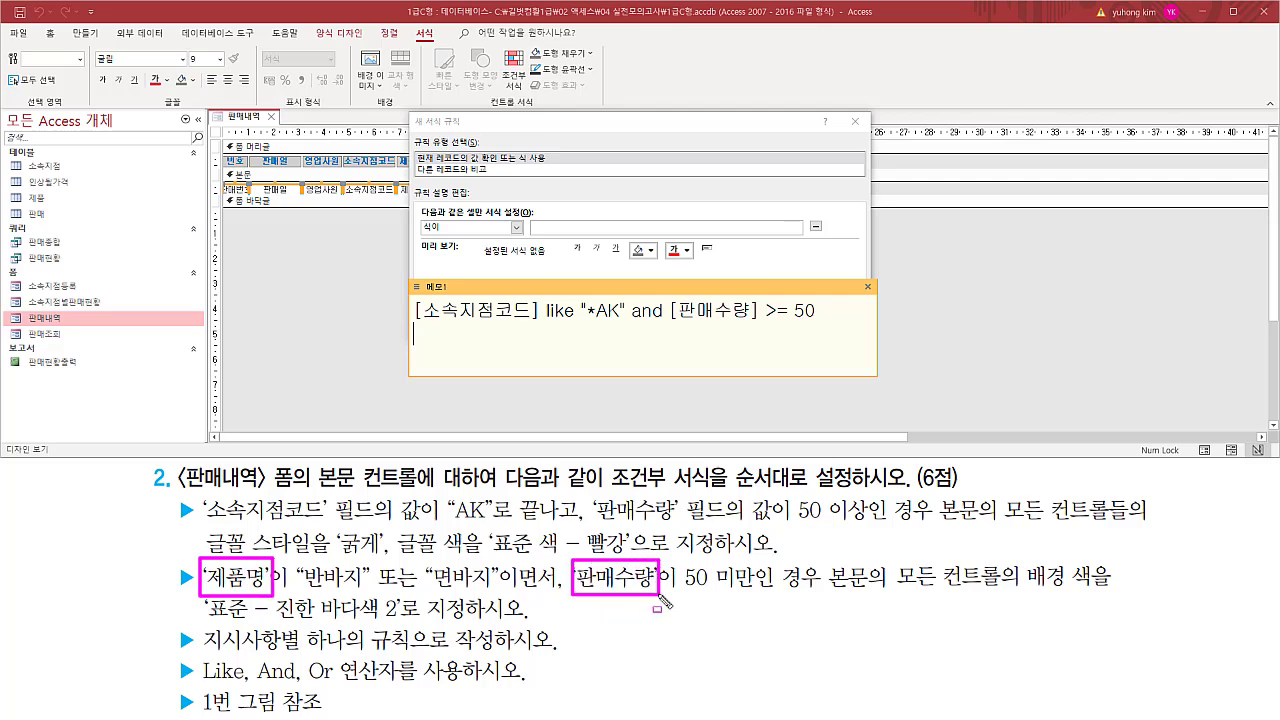
pyautogui.press('Escape')
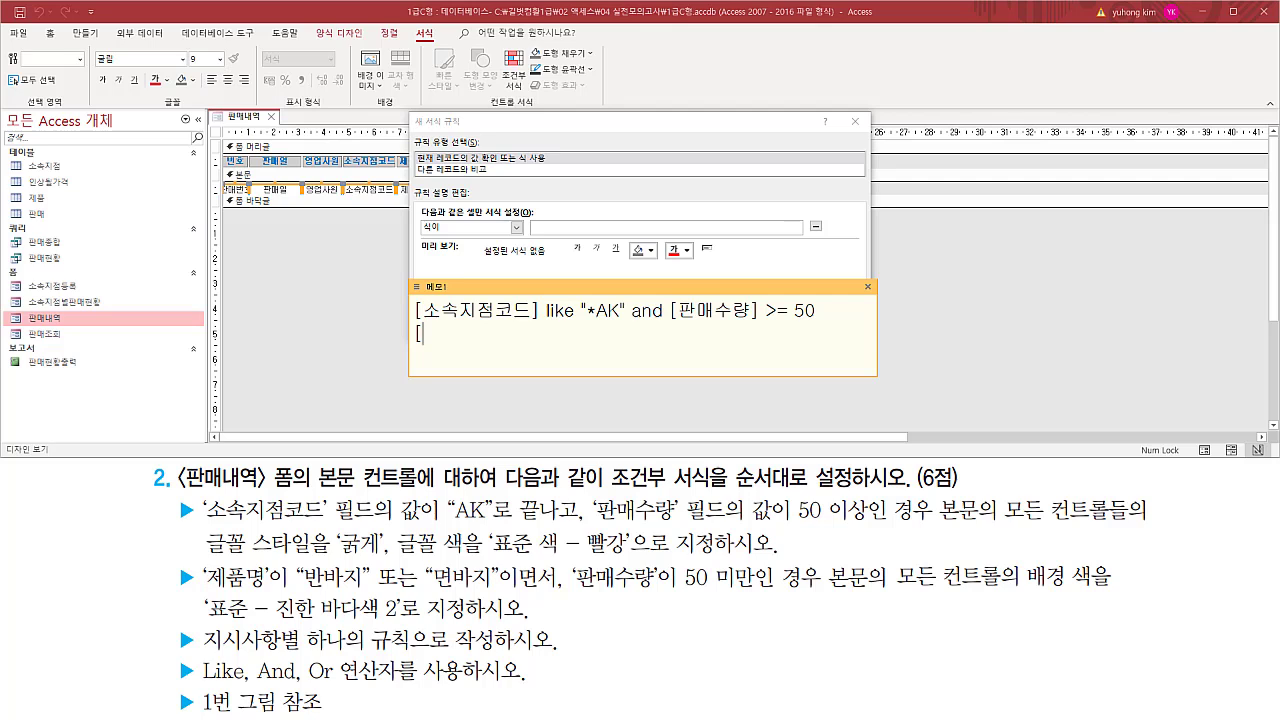
pyautogui.write('제푸')
pyautogui.write('ㅁㅁ')
pyautogui.write(']')
# Complete the first product-name condition in the memo as [제품명]="반바지".
pyautogui.moveTo(303, 590); pyautogui.dragTo(500, 590)
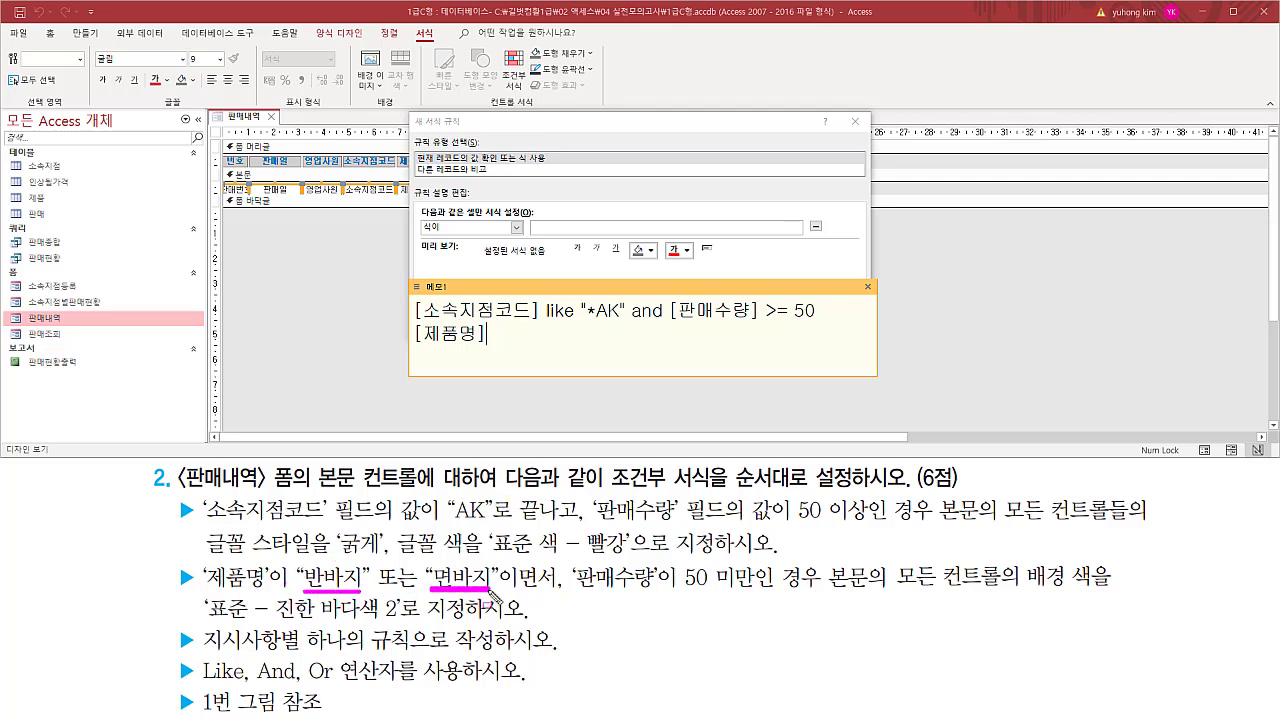
pyautogui.press('Escape')
pyautogui.click(538, 344)
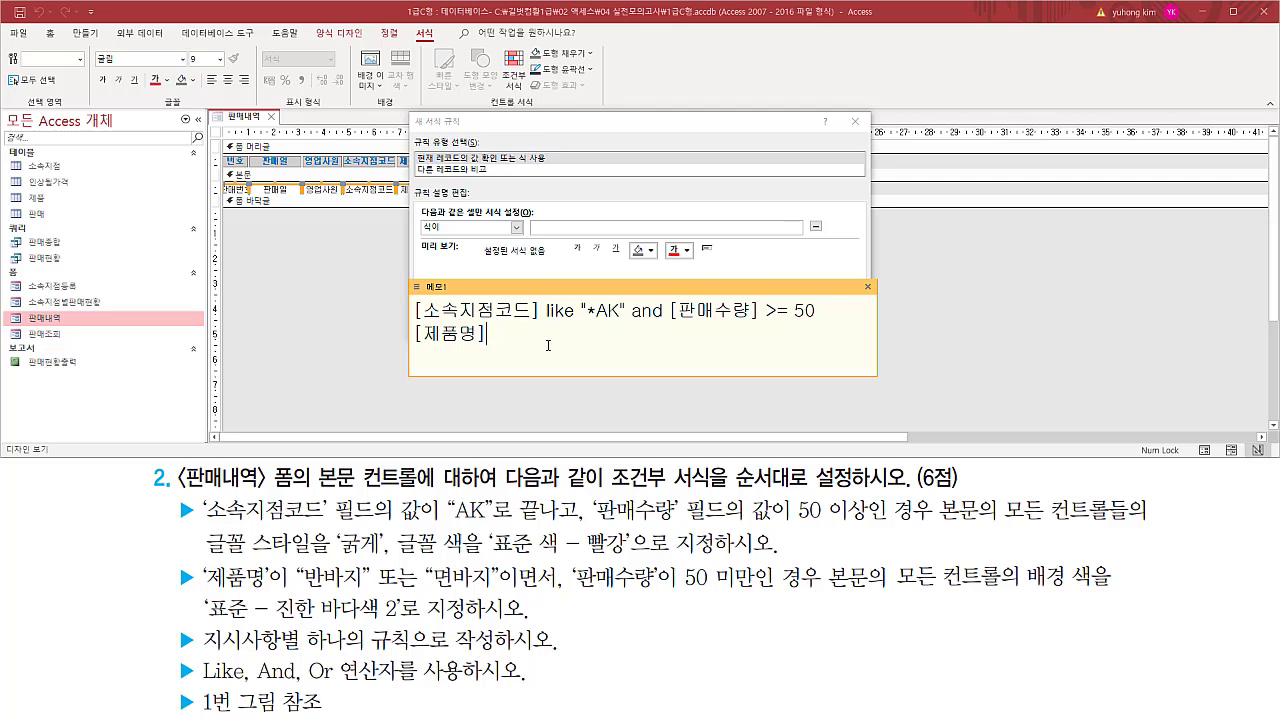
pyautogui.write('qk')
pyautogui.press('BackSpace')
pyautogui.press('BackSpace')
pyautogui.press('Hangul')
pyautogui.write('반ㅂ')
pyautogui.write('바지"')
# Duplicate the [제품명] condition on the same memo line and change the copy's value to "면바지".
pyautogui.hotkey('shift', 'Home')
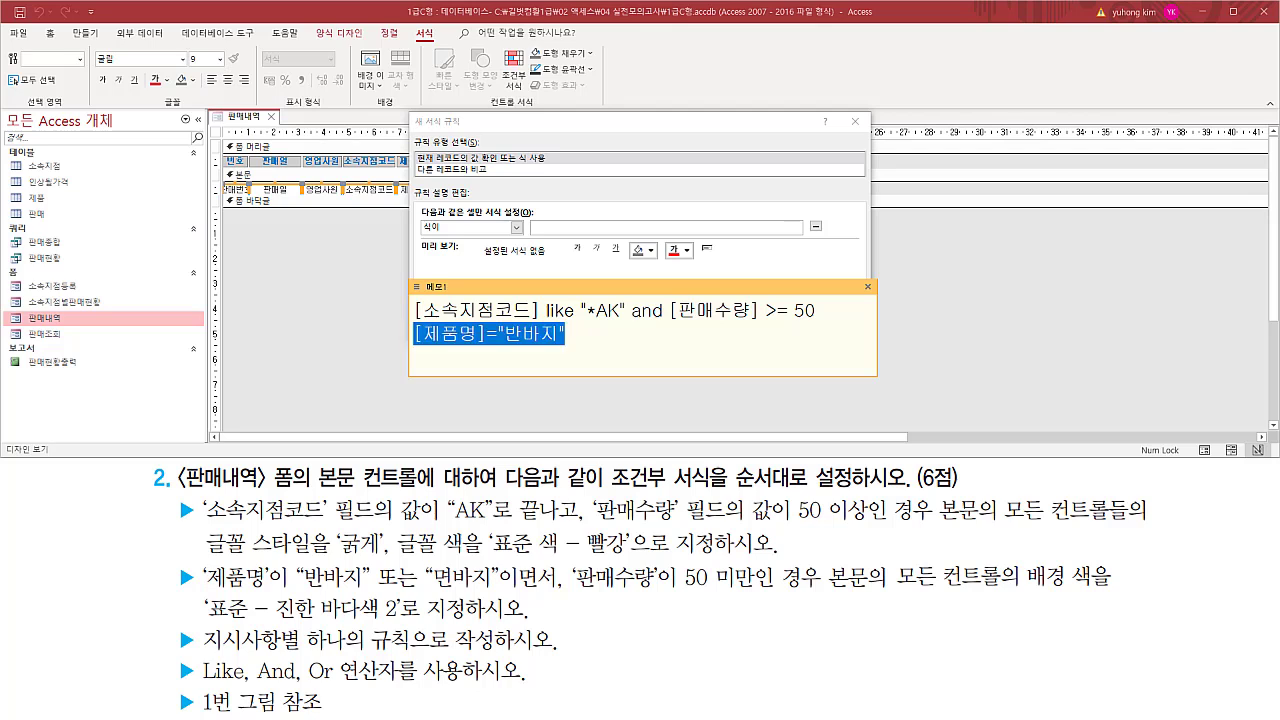
pyautogui.hotkey('ctrl', 'c')
pyautogui.press('End')
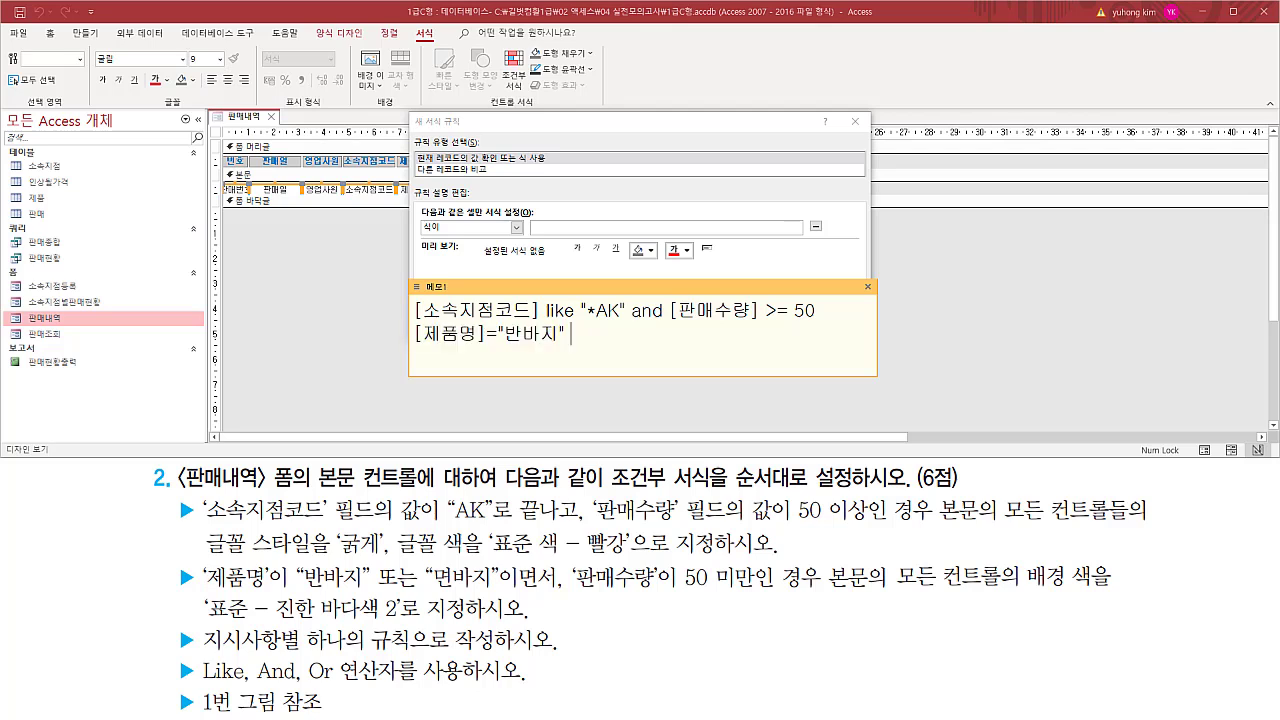
pyautogui.hotkey('ctrl', 'v')
pyautogui.press('Delete')
pyautogui.write('면')
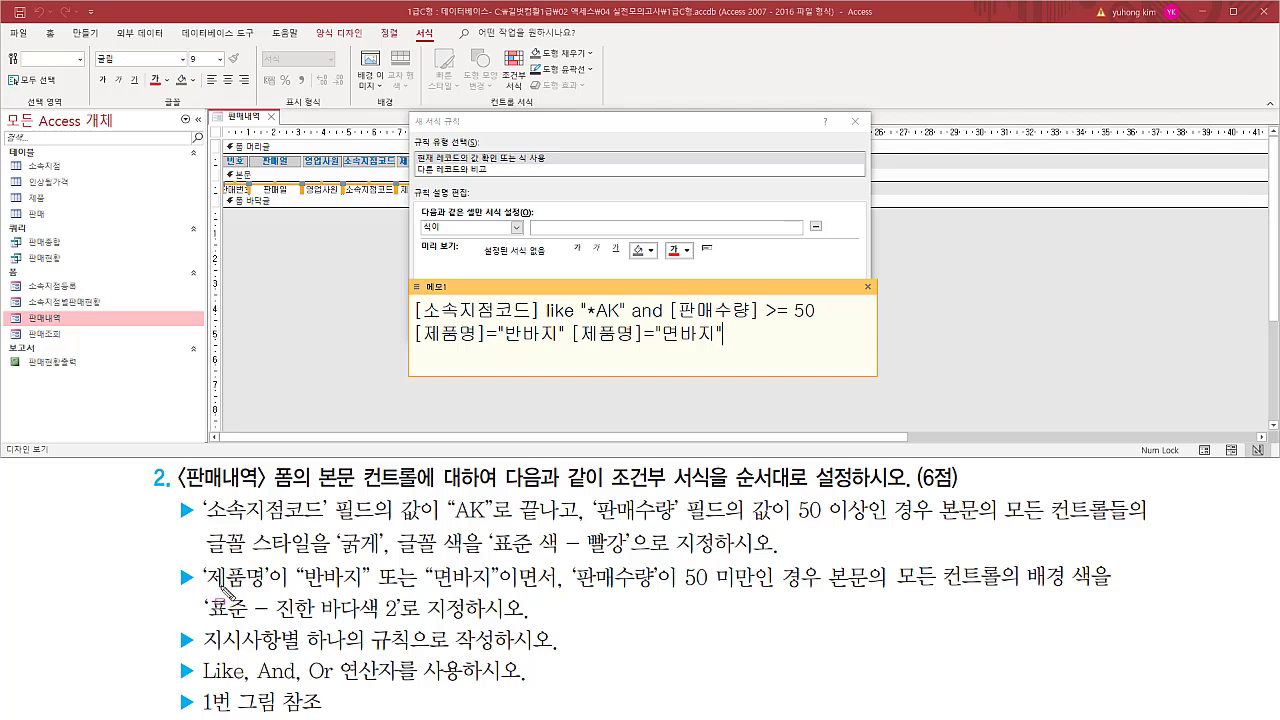
# Join the two [제품명] conditions in the memo with the or operator.
pyautogui.moveTo(200, 564)
pyautogui.mouseDown()
pyautogui.moveTo(271, 593)
pyautogui.moveTo(492, 590)
pyautogui.mouseUp()
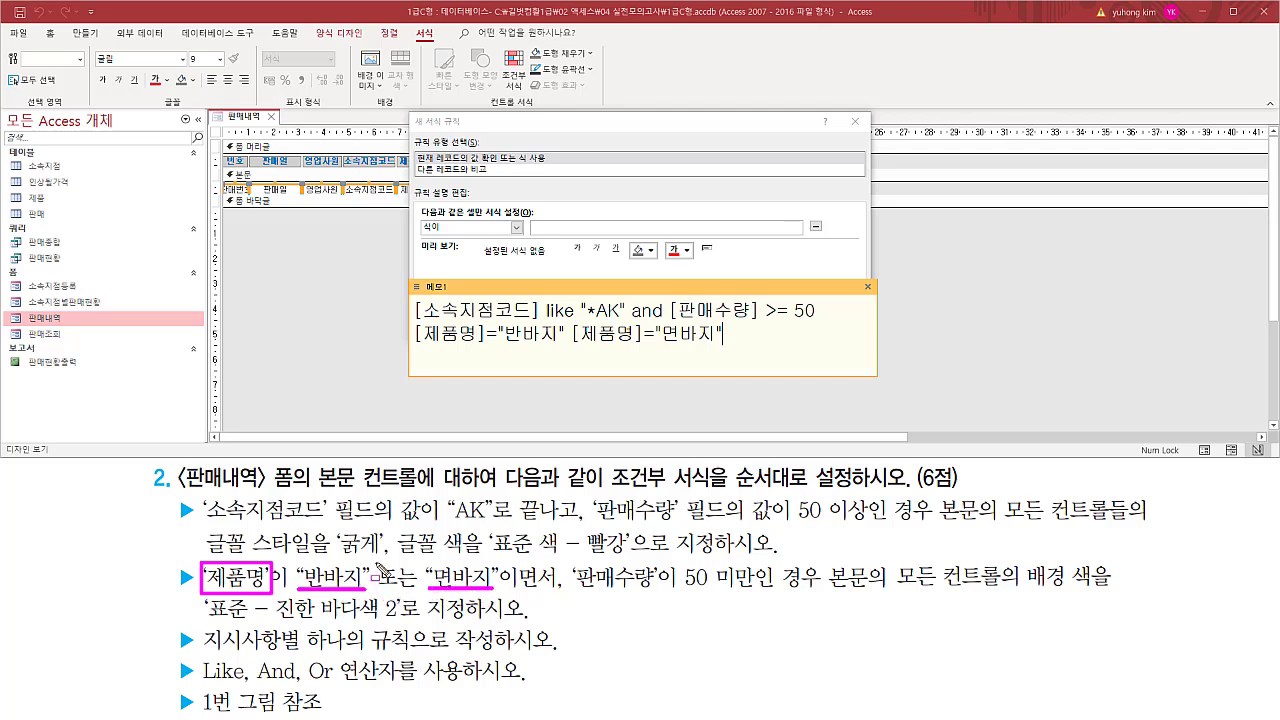
pyautogui.moveTo(372, 561)
pyautogui.mouseDown()
pyautogui.moveTo(386, 594)
pyautogui.moveTo(418, 593)
pyautogui.mouseUp()
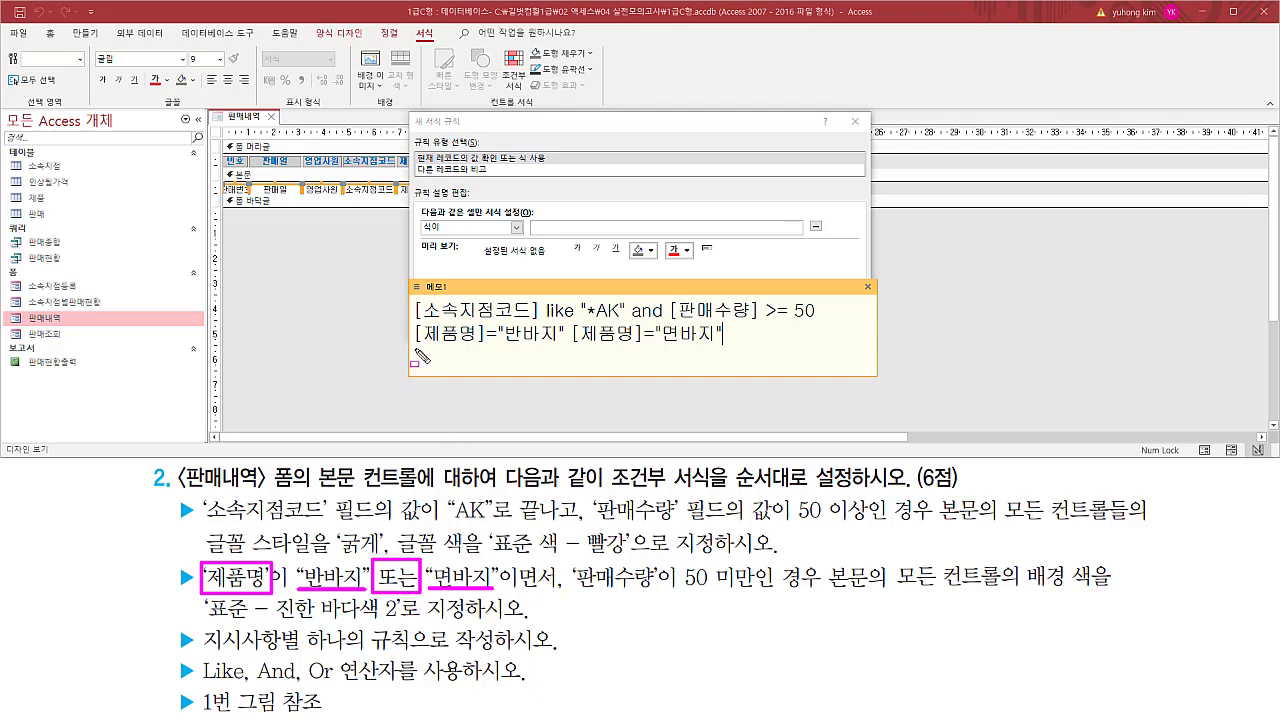
pyautogui.moveTo(414, 350); pyautogui.dragTo(726, 349)
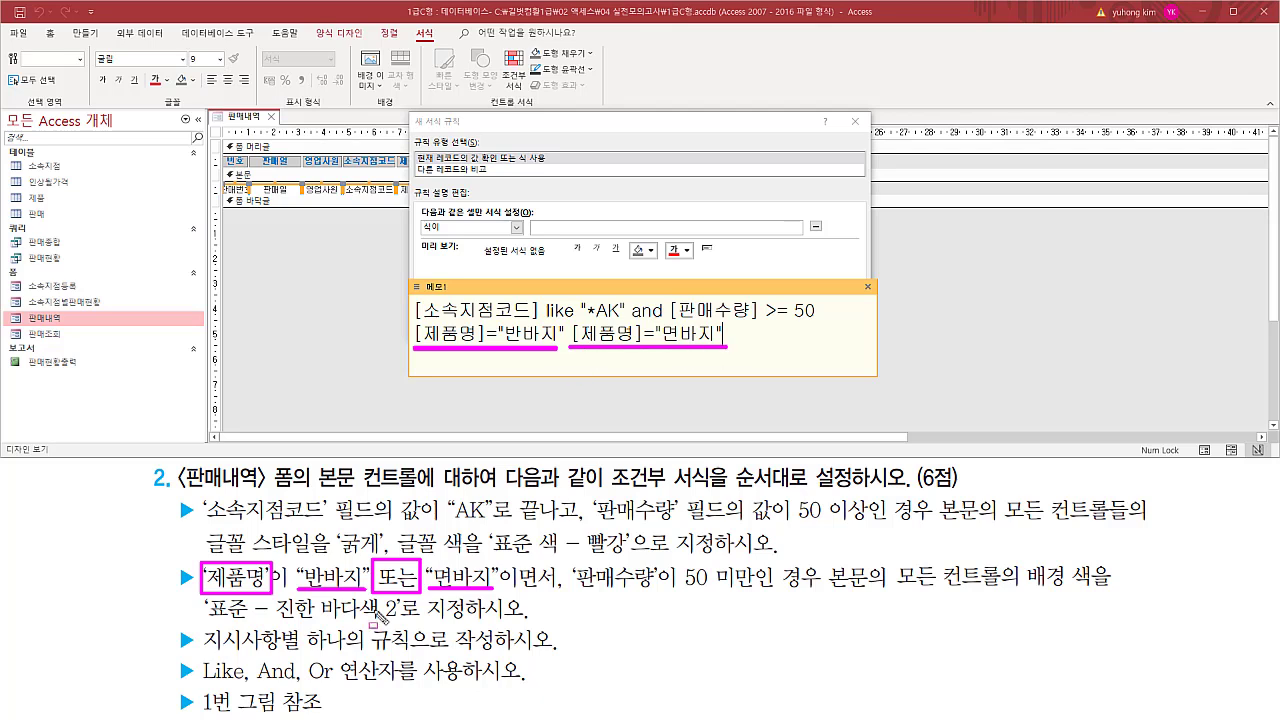
pyautogui.press('Escape')
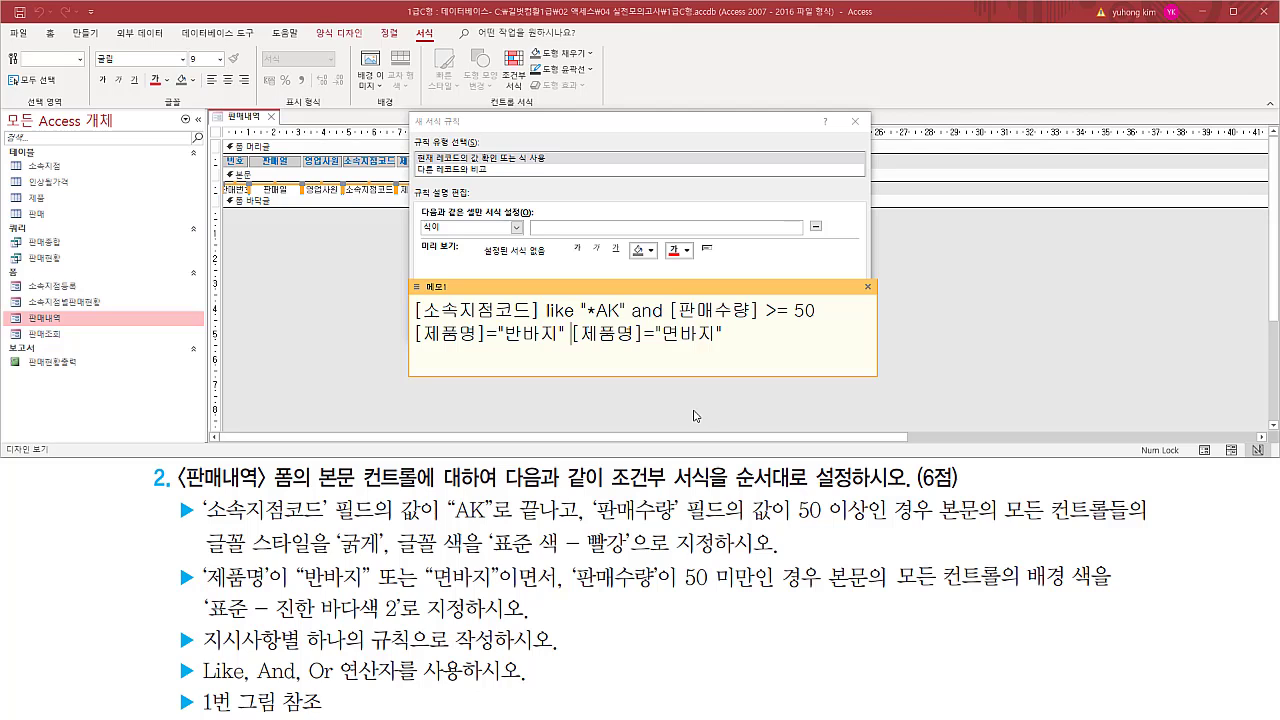
pyautogui.write('or')
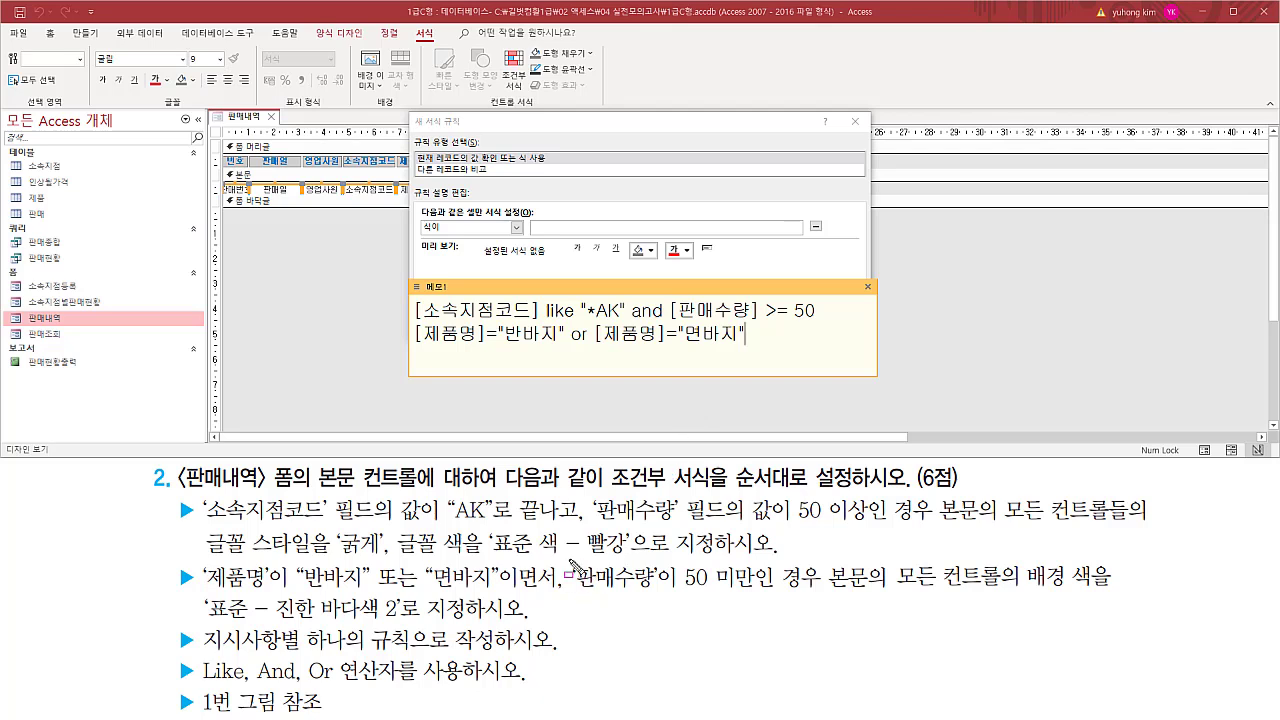
# Widen the memo and append the condition [판매수량] < 50 to its second expression.
pyautogui.moveTo(570, 564)
pyautogui.mouseDown()
pyautogui.moveTo(660, 597)
pyautogui.moveTo(751, 594)
pyautogui.mouseUp()
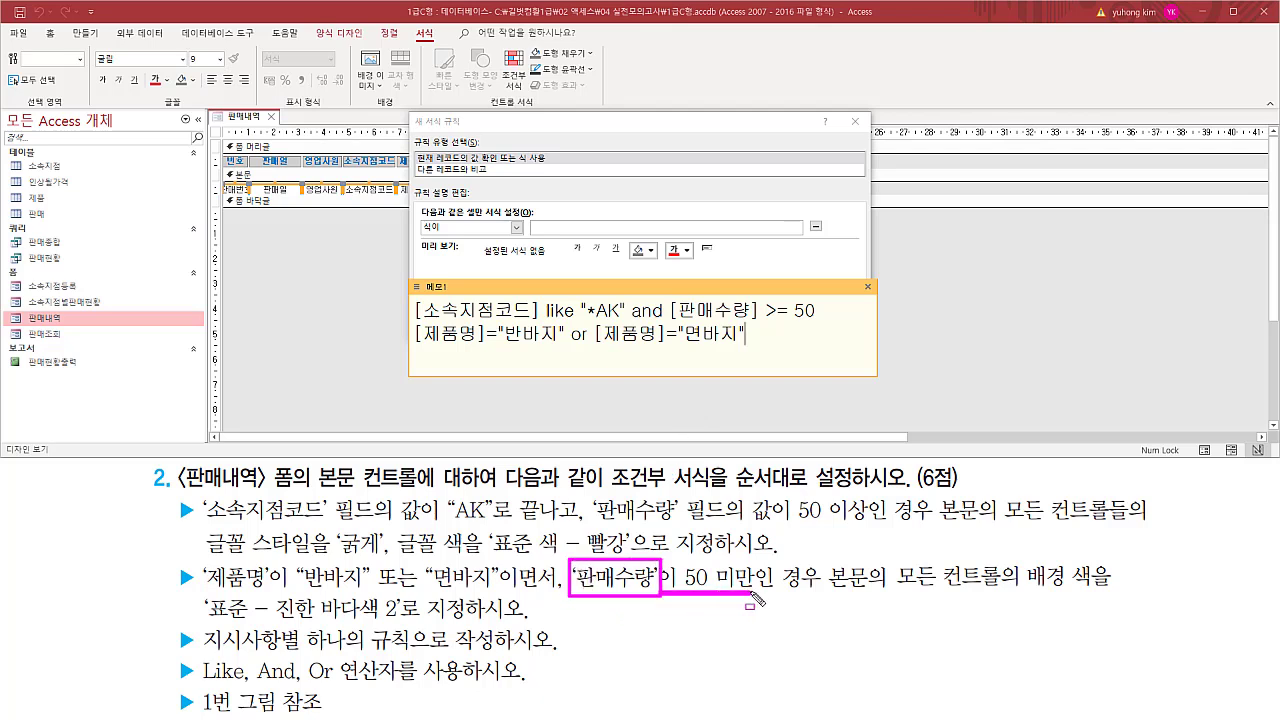
pyautogui.press('Escape')
pyautogui.click(777, 334)
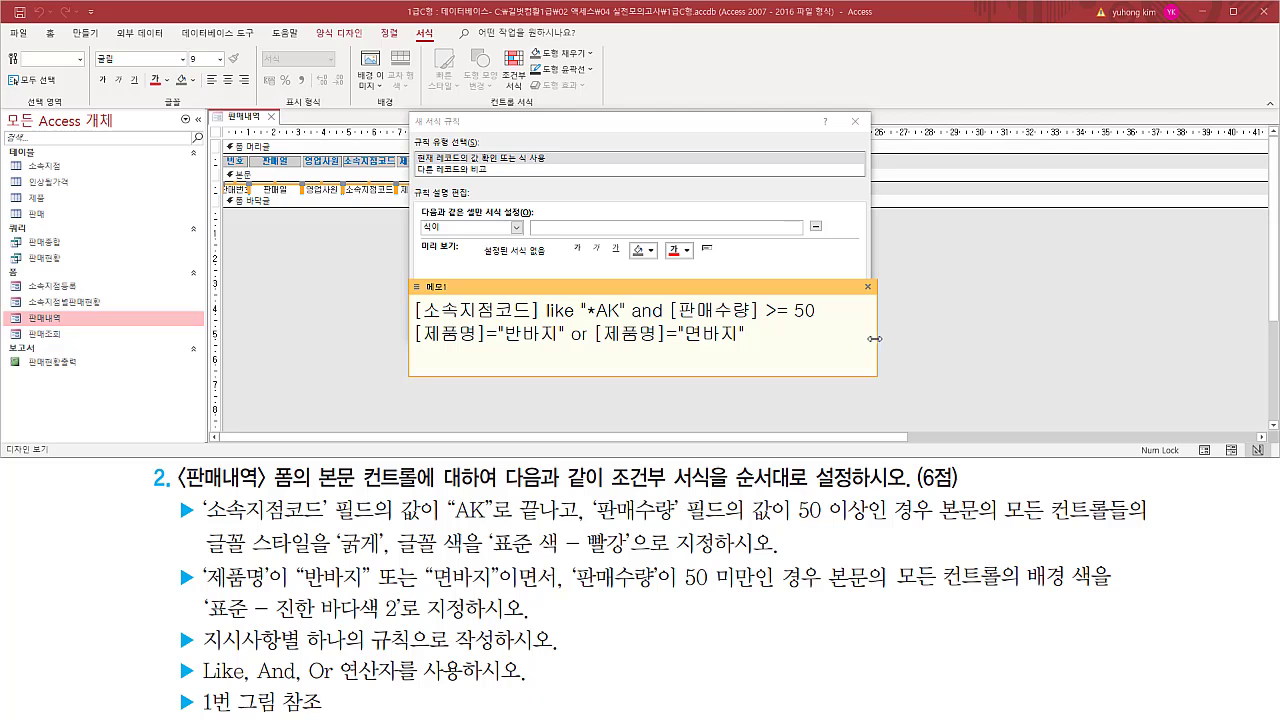
pyautogui.moveTo(876, 339); pyautogui.dragTo(1012, 339)
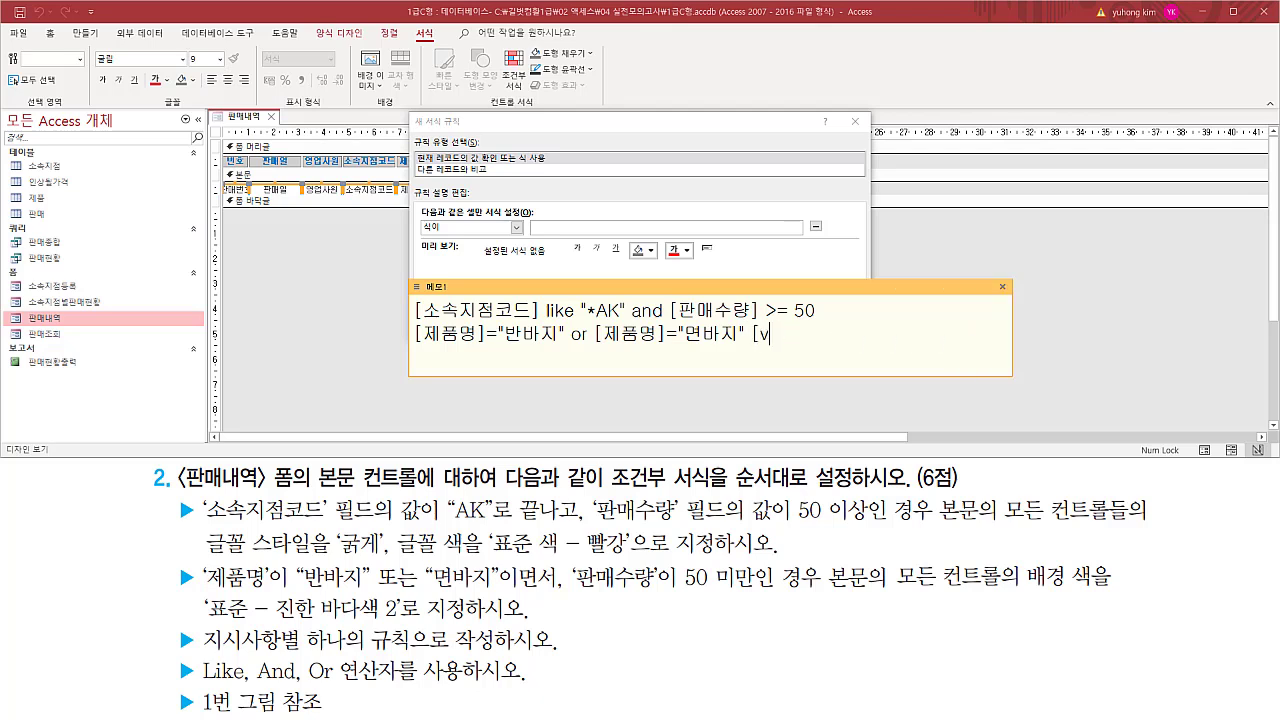
pyautogui.press('BackSpace')
pyautogui.write('판매수량] < 50')
# Insert the and operator between the product-name conditions and [판매수량] < 50 in the memo.
pyautogui.moveTo(413, 321)
pyautogui.mouseDown()
pyautogui.moveTo(745, 355)
pyautogui.moveTo(891, 353)
pyautogui.mouseUp()
pyautogui.moveTo(198, 558)
pyautogui.mouseDown()
pyautogui.moveTo(296, 590)
pyautogui.moveTo(499, 590)
pyautogui.mouseUp()
pyautogui.moveTo(571, 559)
pyautogui.mouseDown()
pyautogui.moveTo(641, 592)
pyautogui.moveTo(755, 594)
pyautogui.mouseUp()
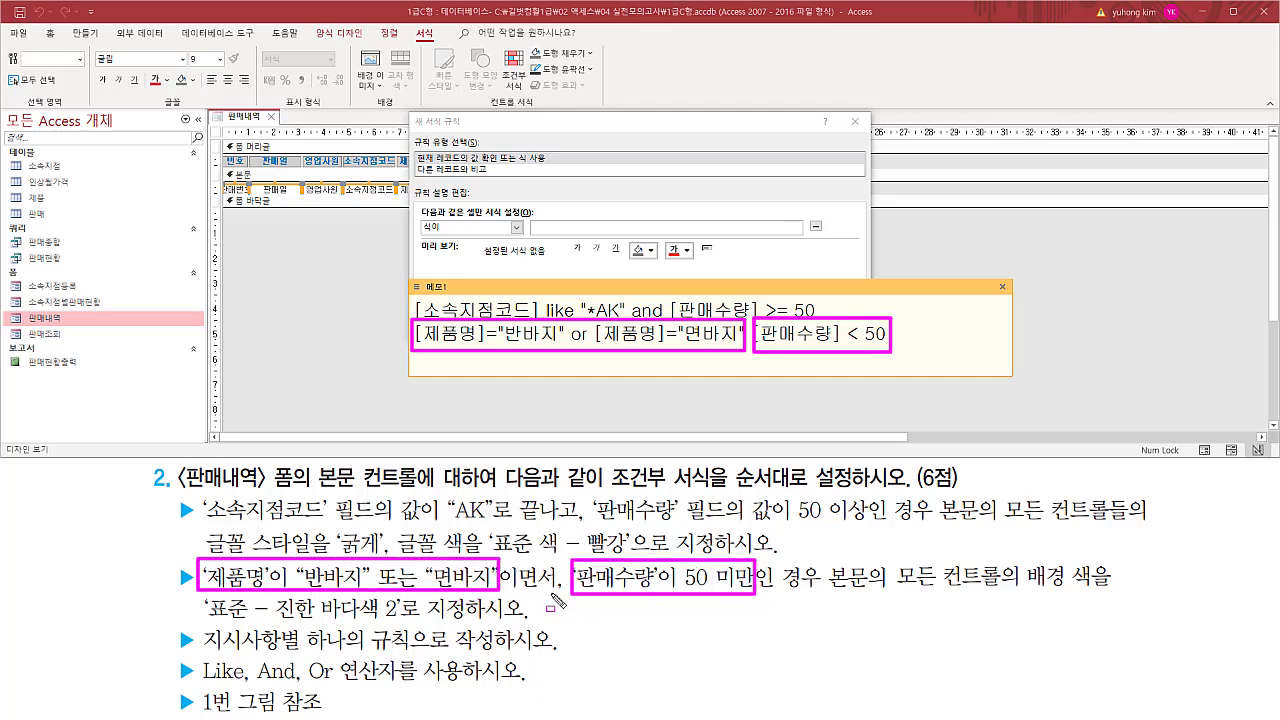
pyautogui.moveTo(503, 590); pyautogui.dragTo(560, 592)
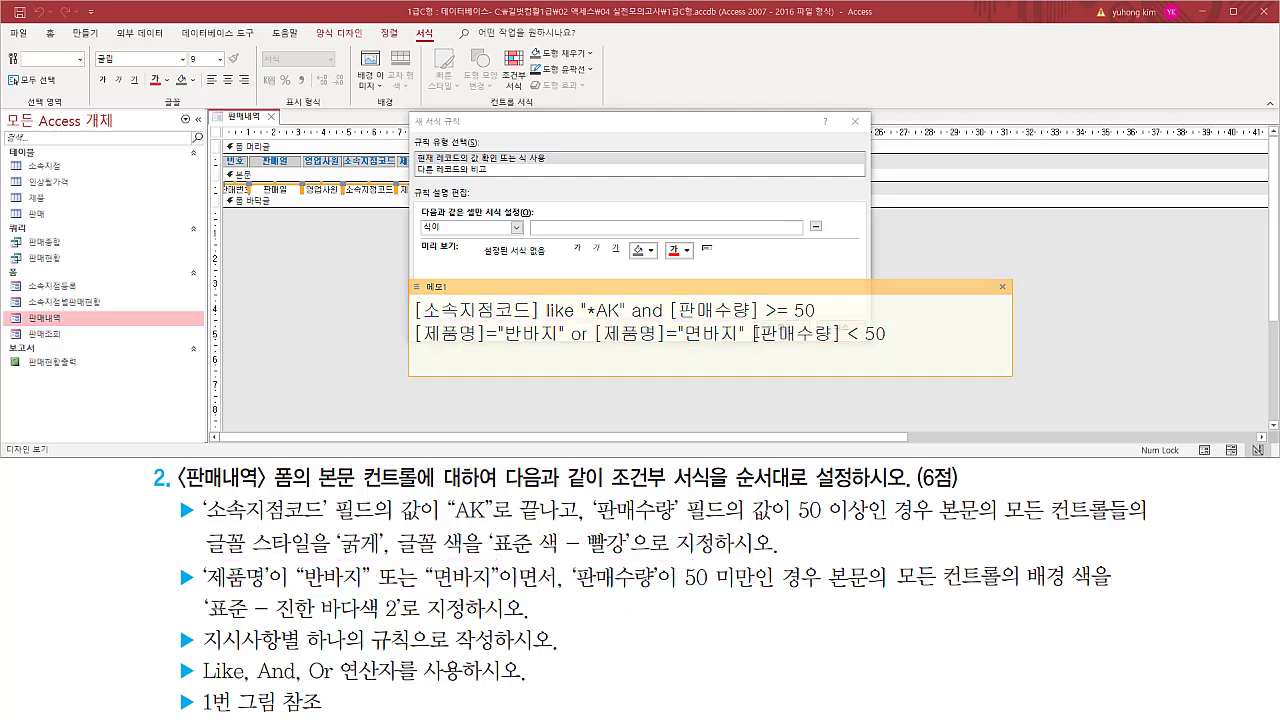
pyautogui.press('Escape')
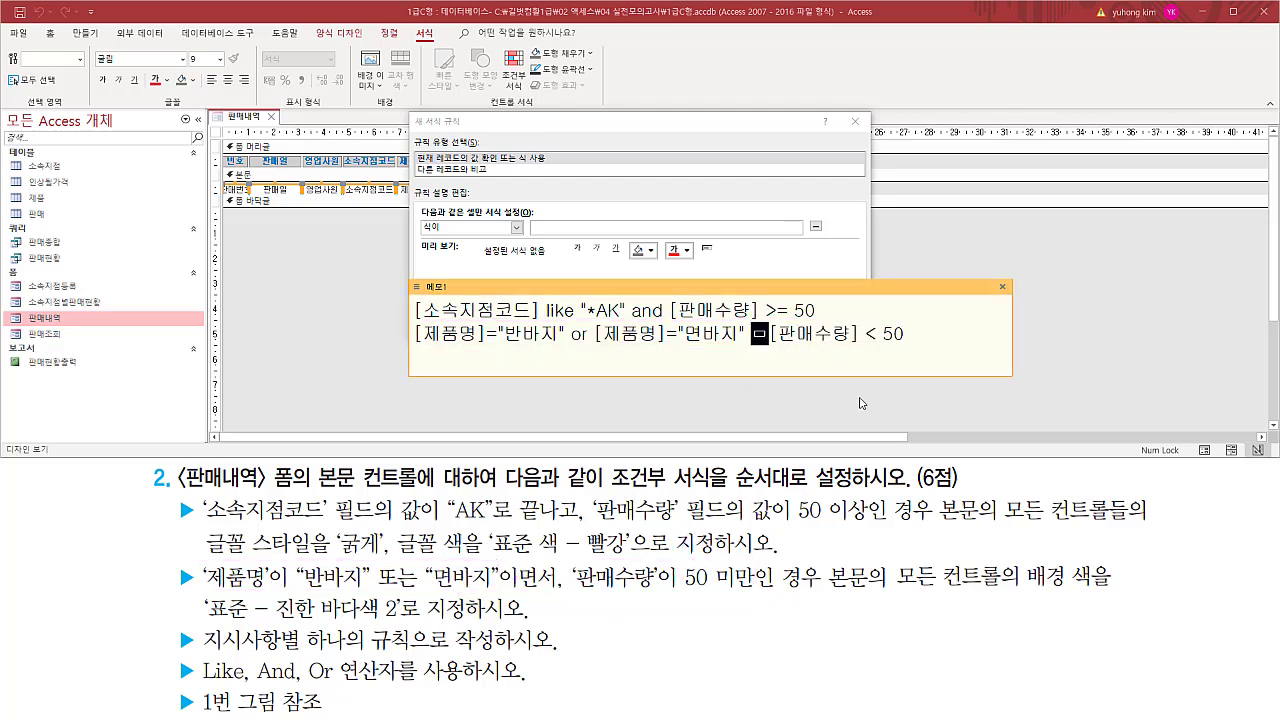
pyautogui.write('and')
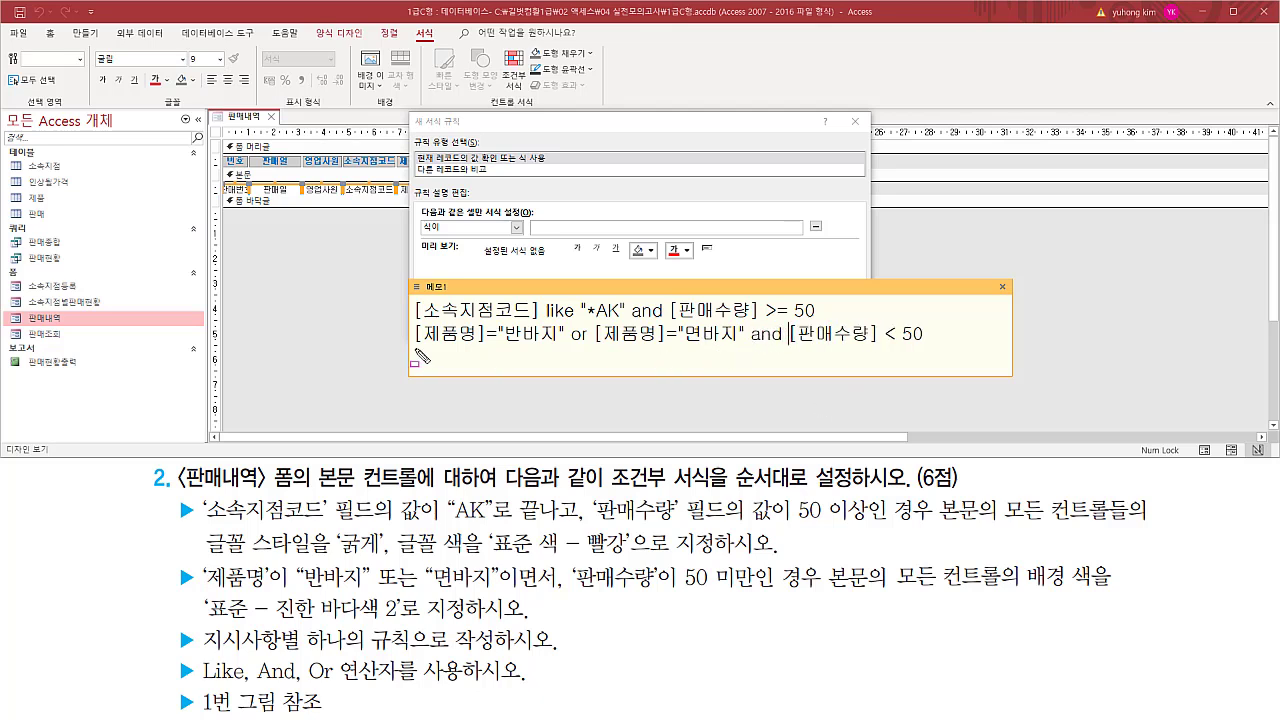
# Enclose the two [제품명] conditions joined by or in parentheses in the memo's second expression.
pyautogui.moveTo(416, 347)
pyautogui.mouseDown()
pyautogui.moveTo(745, 349)
pyautogui.moveTo(748, 320)
pyautogui.mouseUp()
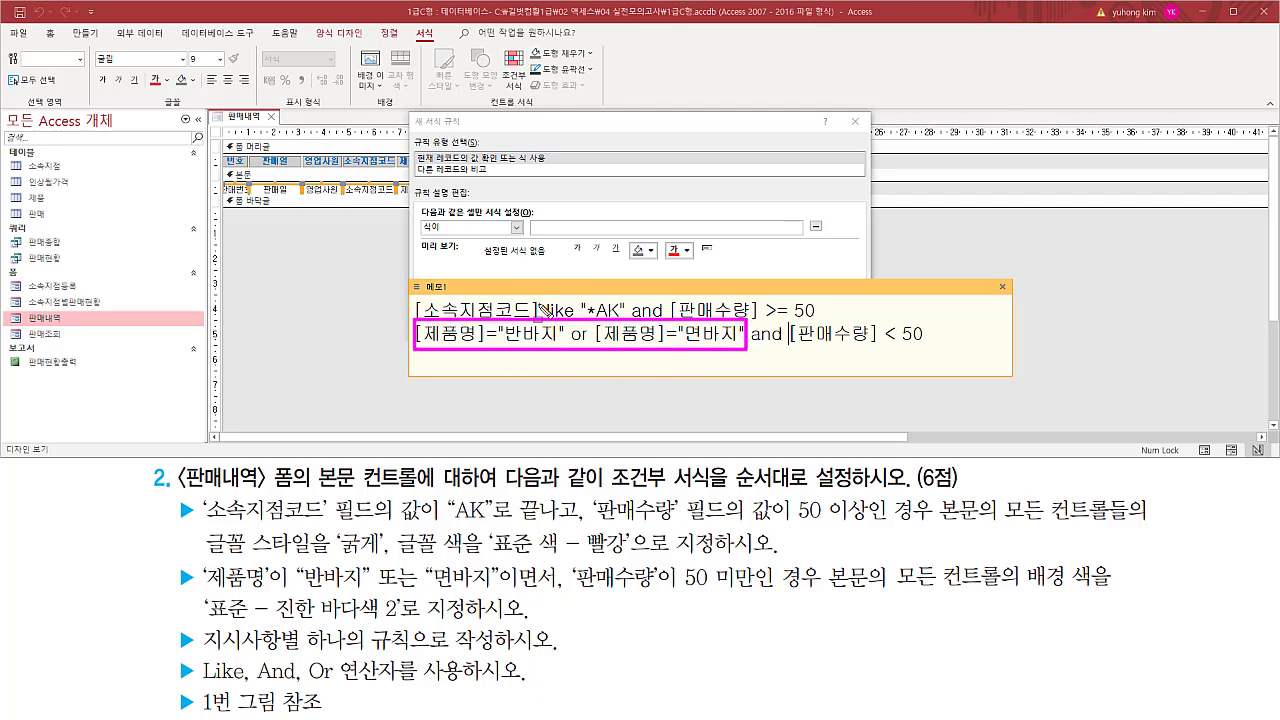
pyautogui.moveTo(790, 348); pyautogui.dragTo(928, 348)
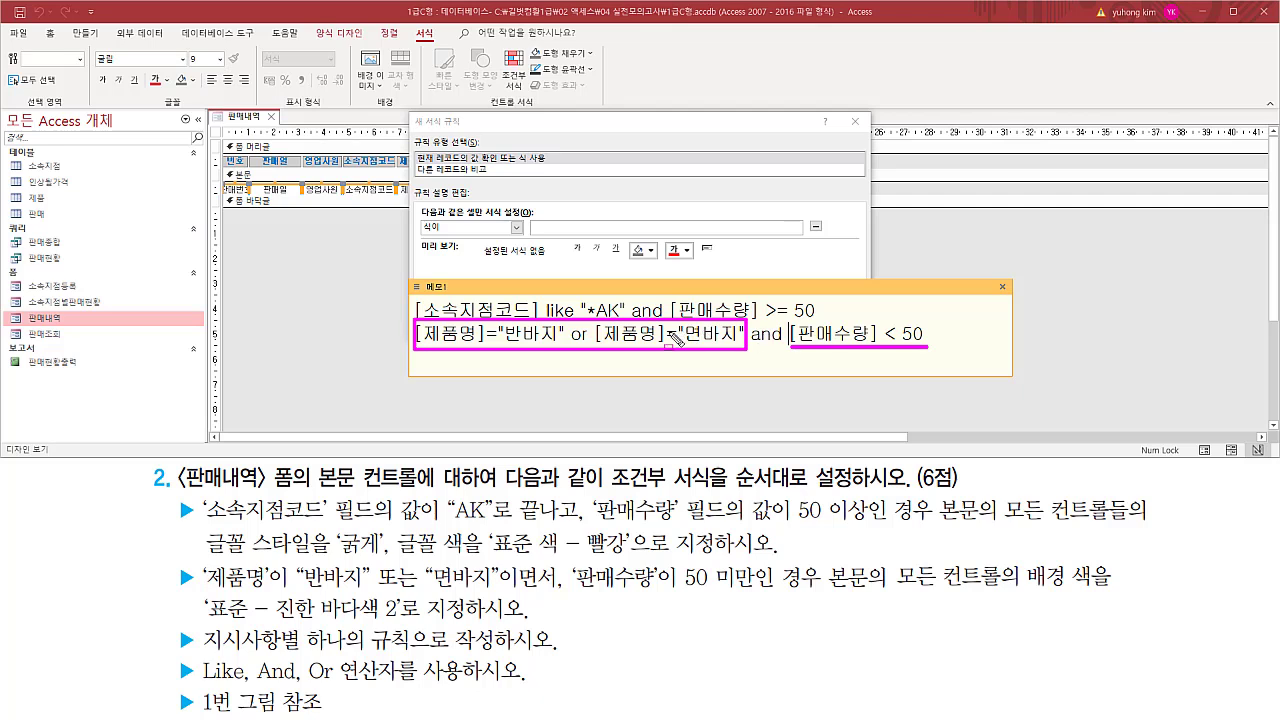
pyautogui.press('Escape')
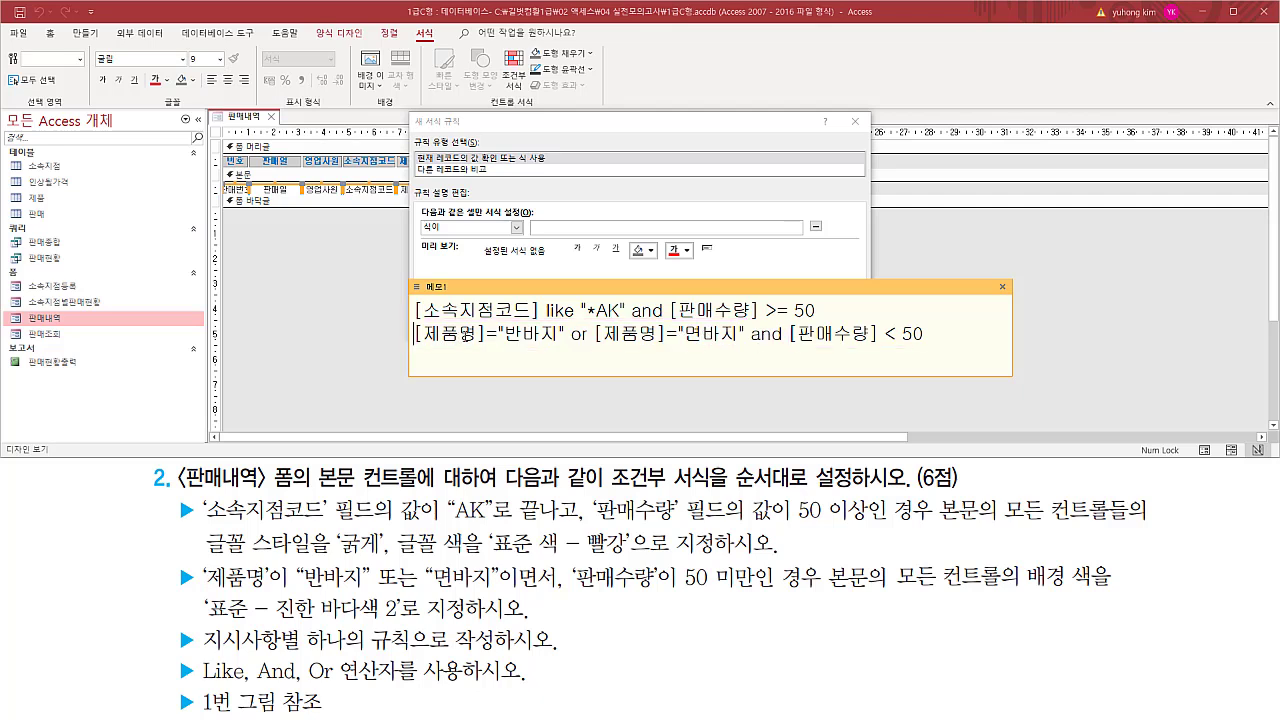
pyautogui.click(417, 333)
pyautogui.write('(')
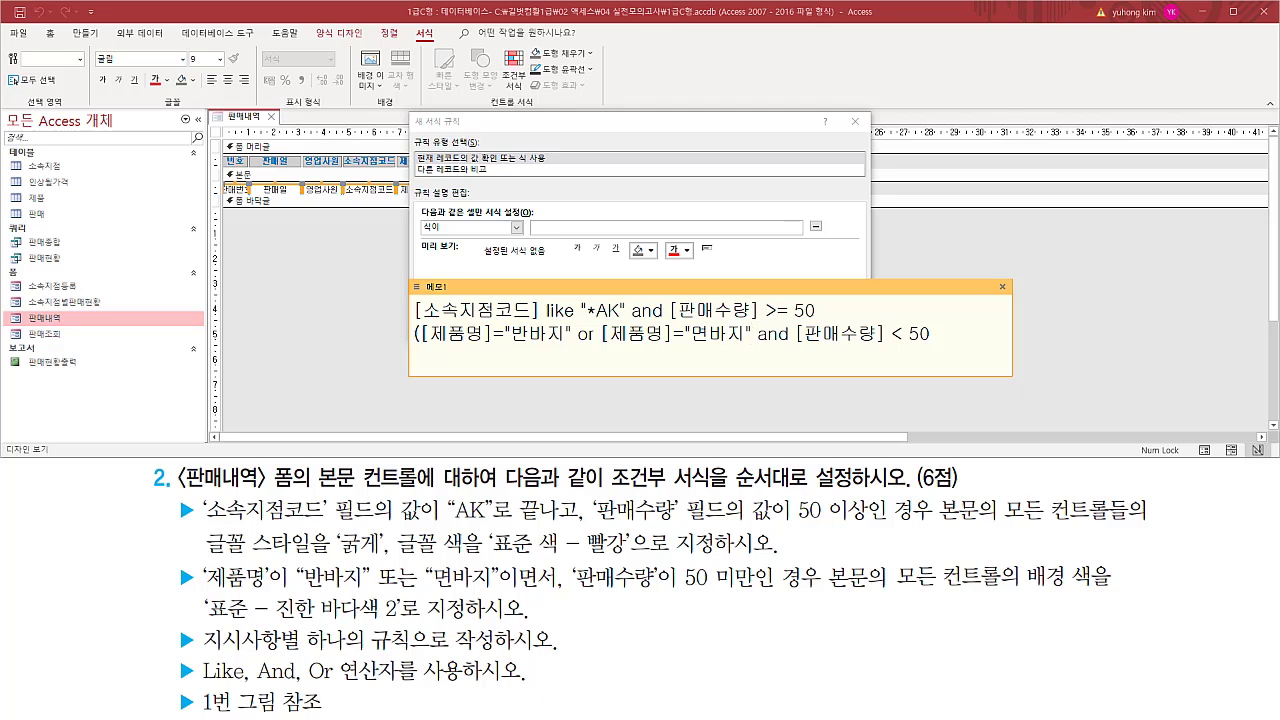
pyautogui.click(758, 333)
pyautogui.write(')')
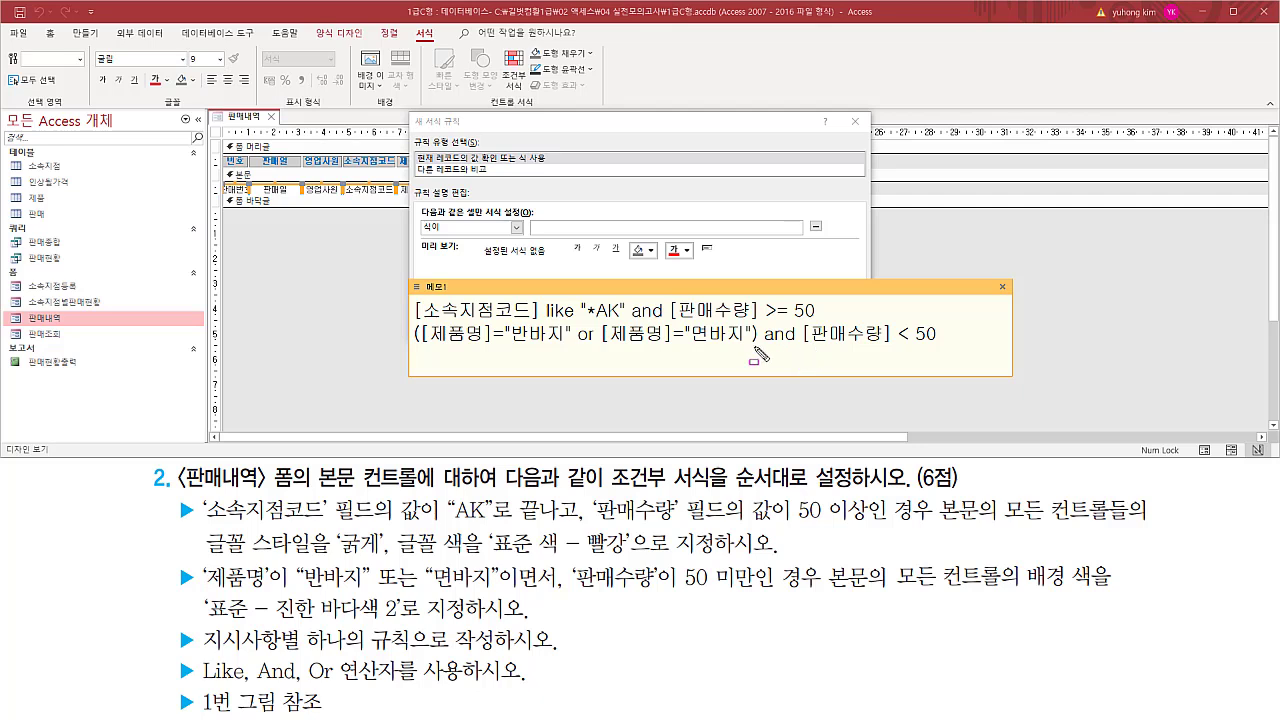
# Examine how the parentheses group the or conditions before the and operator in the memo's second expression.
pyautogui.moveTo(760, 347); pyautogui.dragTo(797, 347)
pyautogui.moveTo(412, 322)
pyautogui.mouseDown()
pyautogui.moveTo(655, 356)
pyautogui.moveTo(941, 366)
pyautogui.mouseUp()
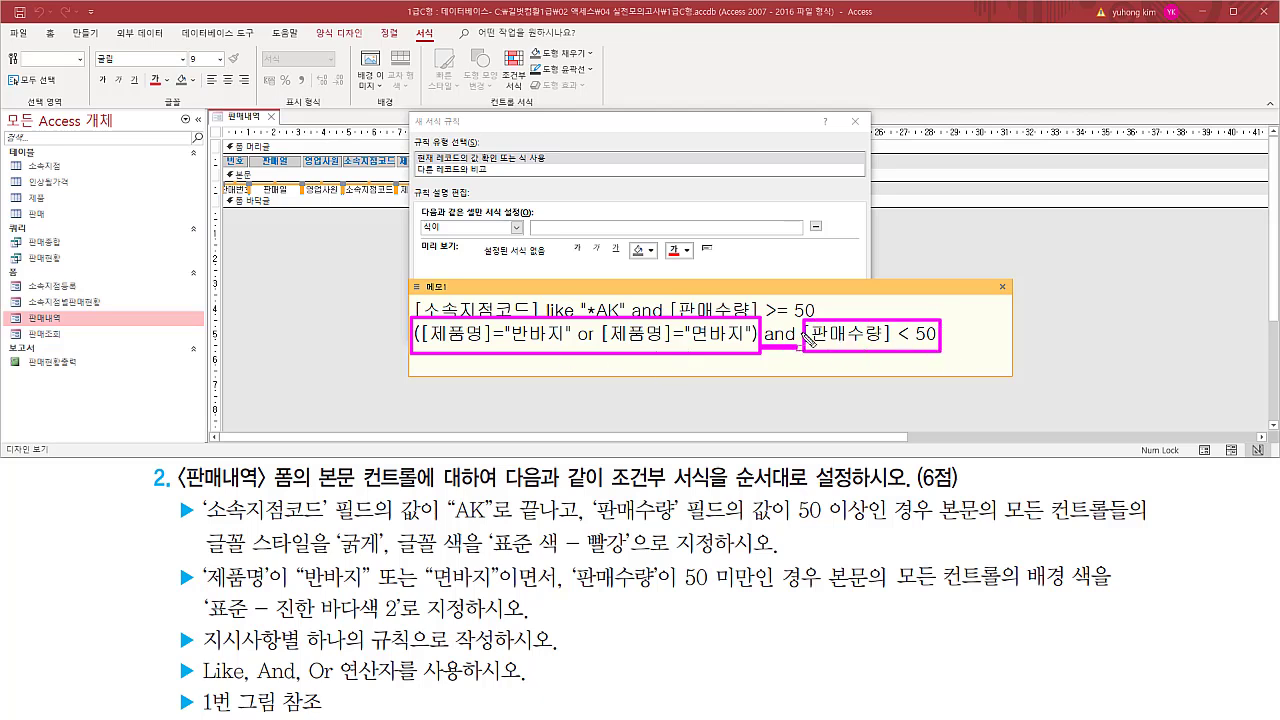
pyautogui.press('Escape')
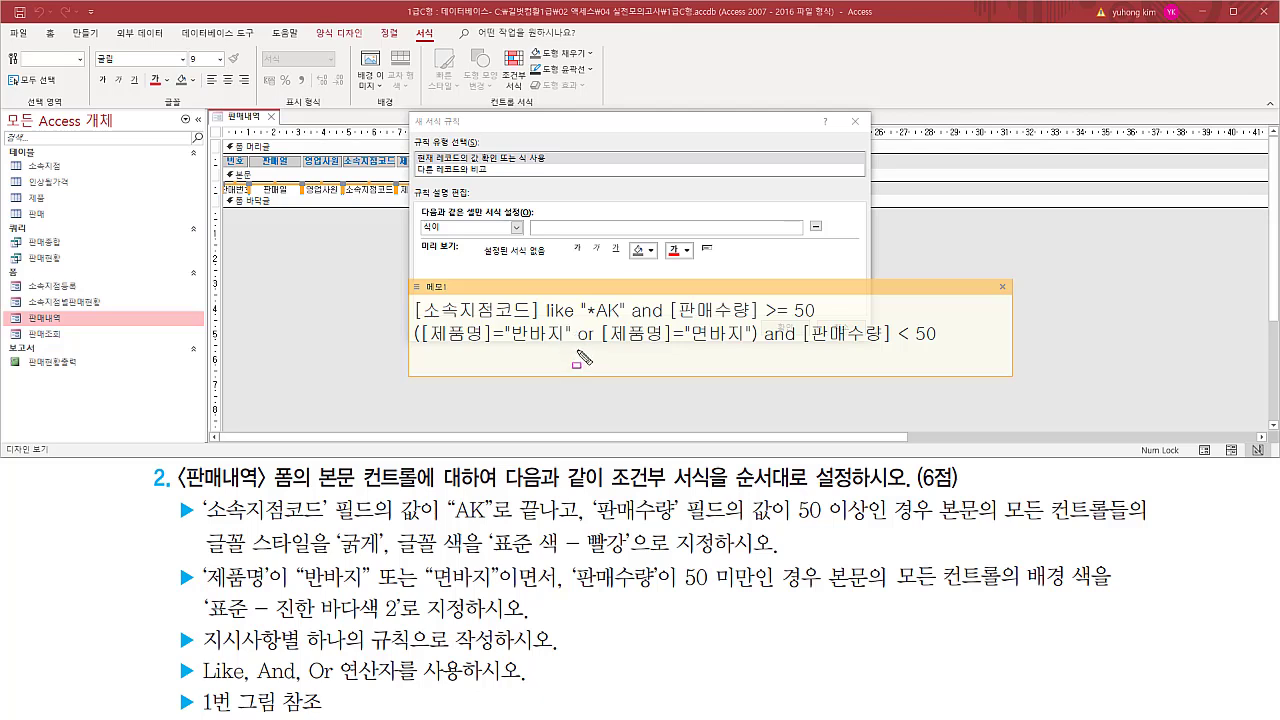
pyautogui.moveTo(574, 345); pyautogui.dragTo(598, 345)
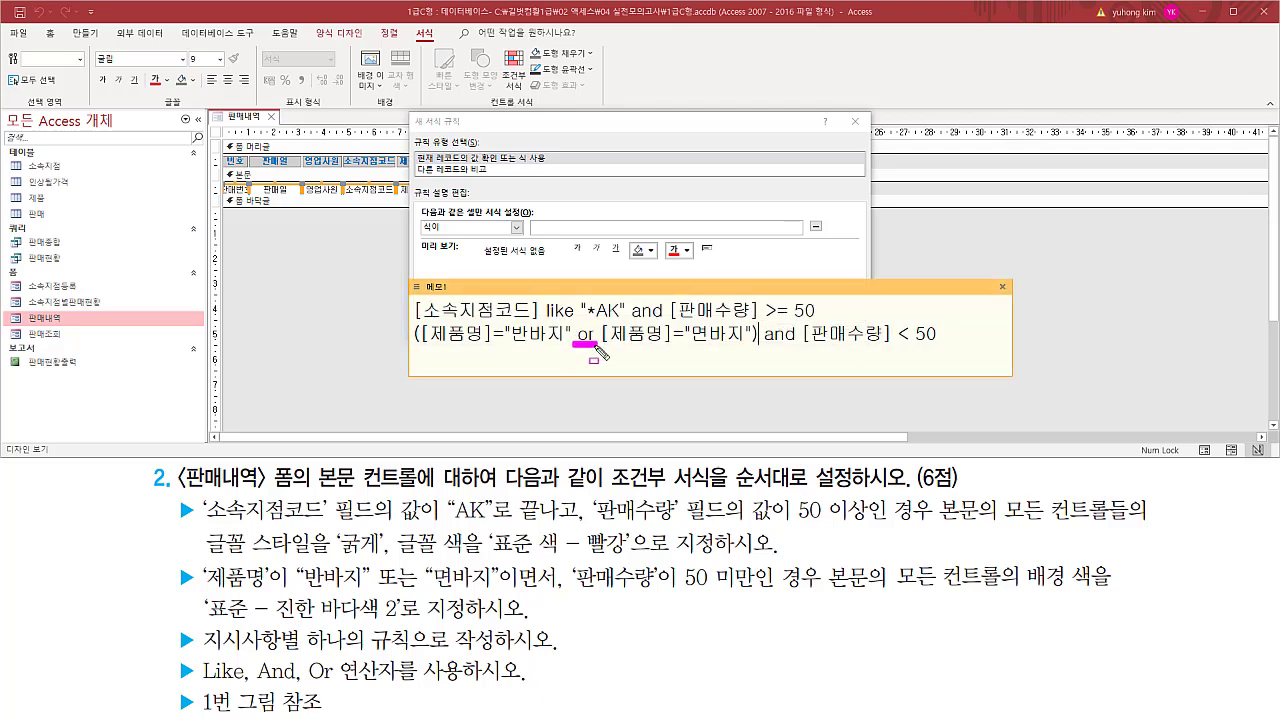
pyautogui.moveTo(424, 322)
pyautogui.mouseDown()
pyautogui.moveTo(441, 342)
pyautogui.moveTo(560, 348)
pyautogui.moveTo(745, 328)
pyautogui.moveTo(749, 353)
pyautogui.mouseUp()
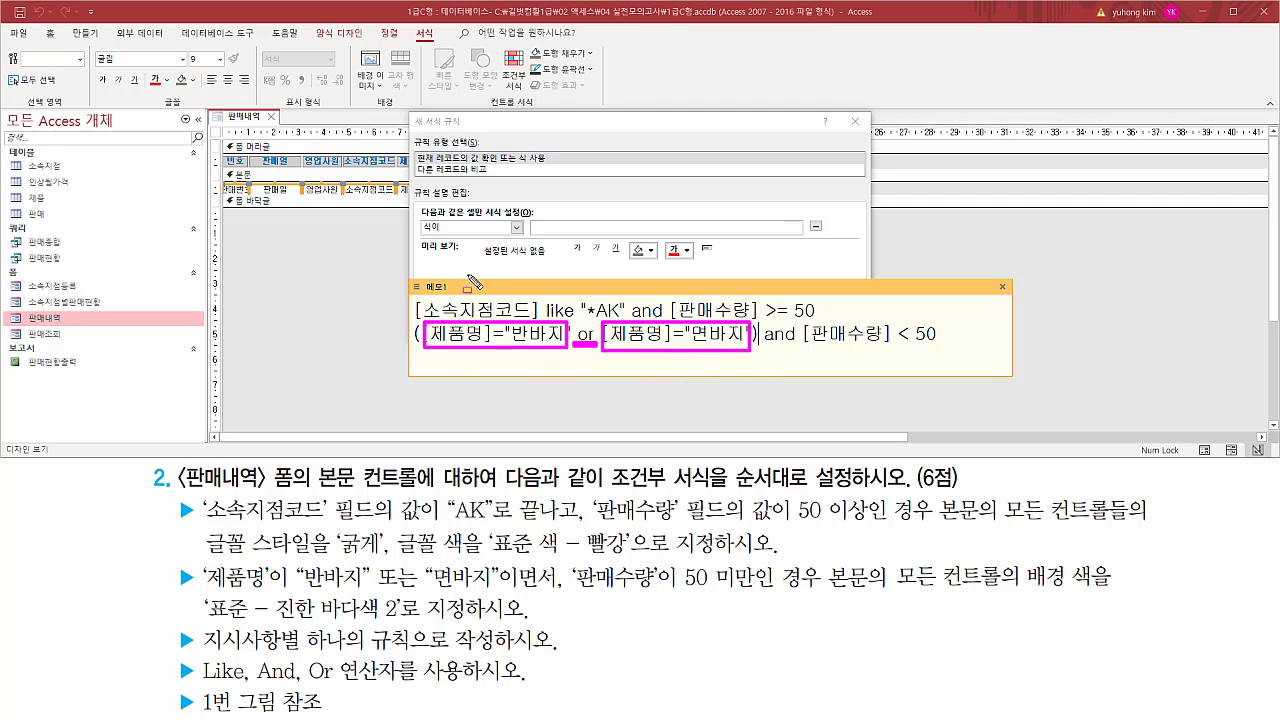
pyautogui.moveTo(413, 312); pyautogui.dragTo(424, 370)
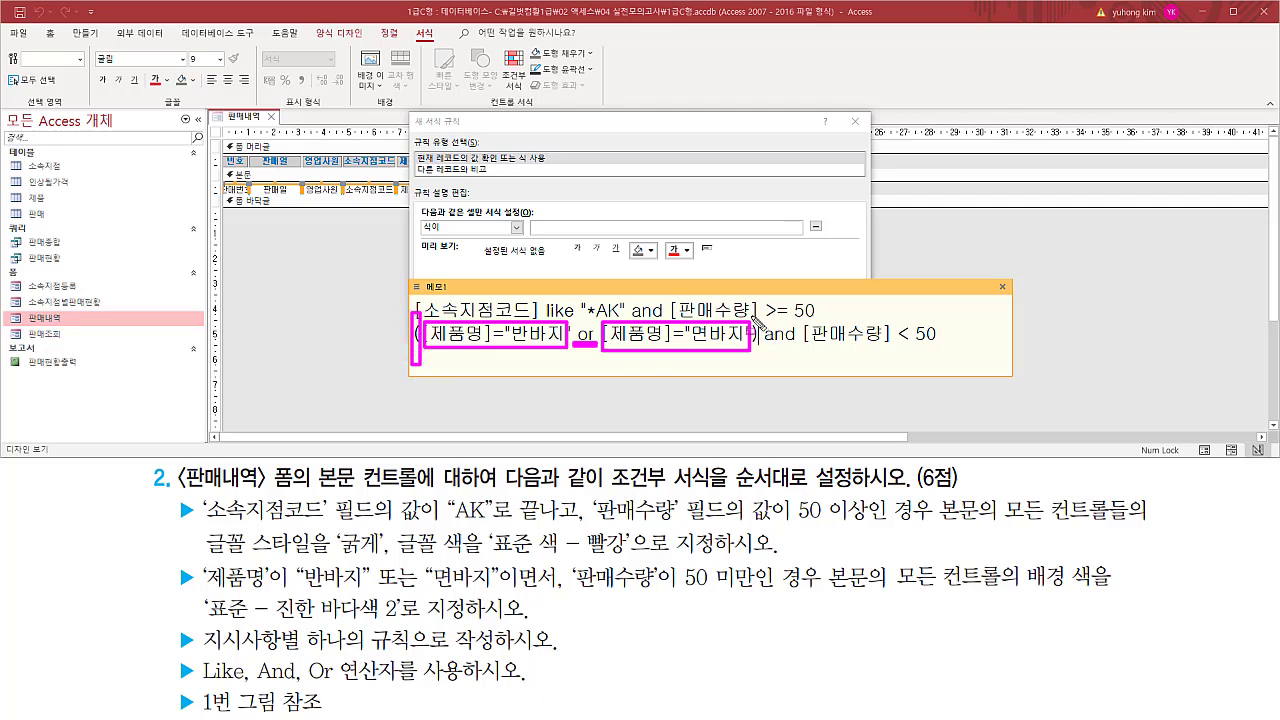
pyautogui.moveTo(749, 316); pyautogui.dragTo(762, 372)
pyautogui.press('e')
pyautogui.moveTo(410, 352); pyautogui.dragTo(802, 352)
pyautogui.moveTo(882, 358); pyautogui.dragTo(942, 352)
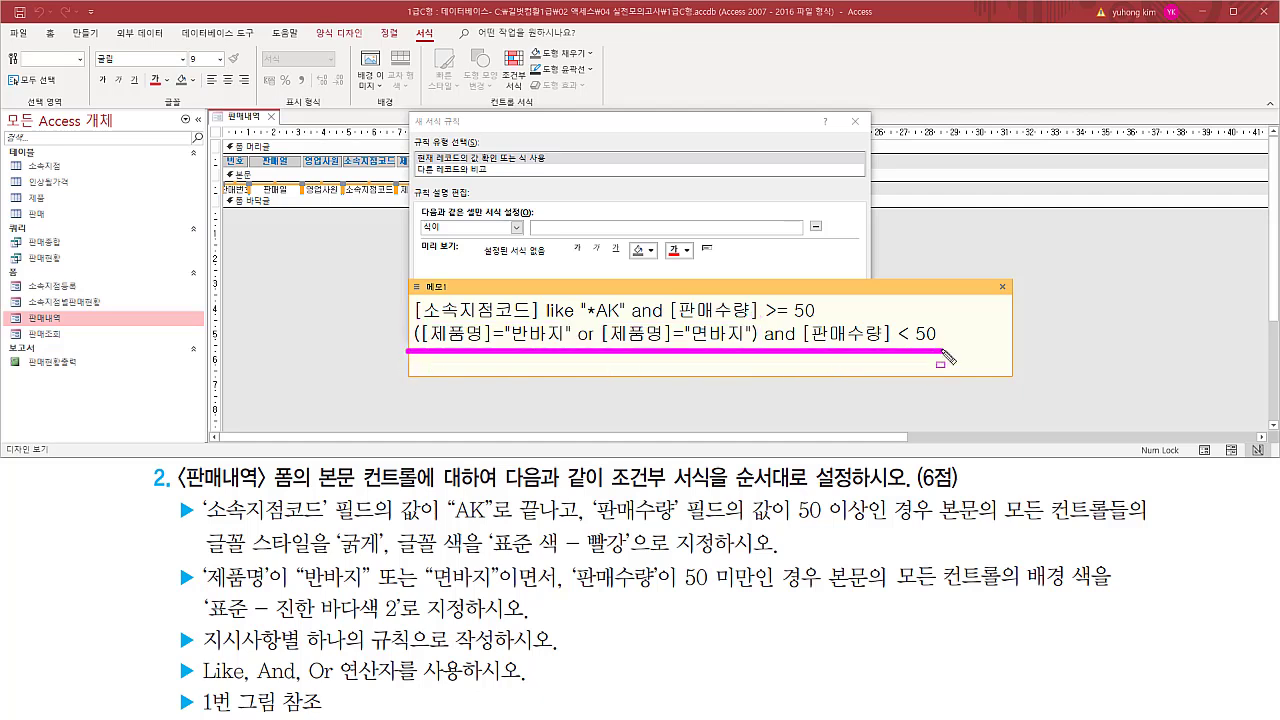
# Enter ([제품명]="반바지" or [제품명]="면바지") and [판매수량] < 50 as the second rule's expression.
pyautogui.moveTo(532, 220)
pyautogui.mouseDown()
pyautogui.moveTo(541, 236)
pyautogui.moveTo(731, 234)
pyautogui.mouseUp()
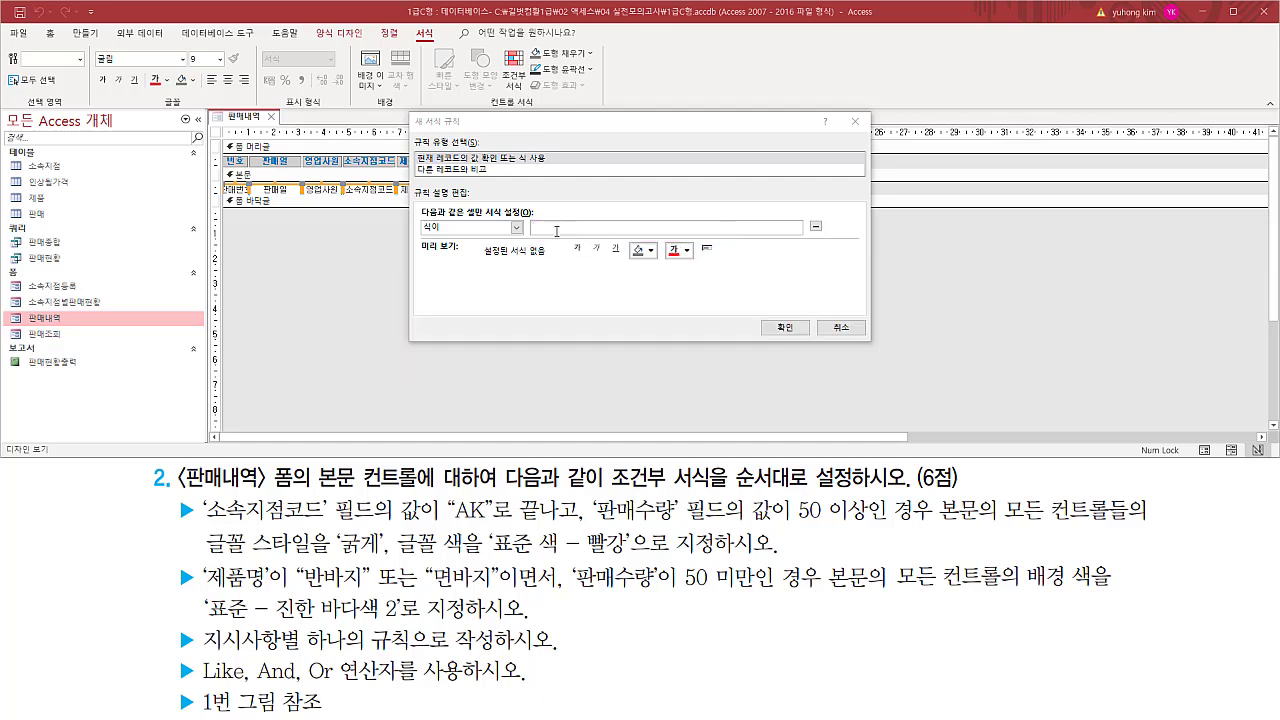
pyautogui.click(602, 229)
pyautogui.write('([제품명]="반바지" or [제품명]="면바지") and [판매수량] < 50')
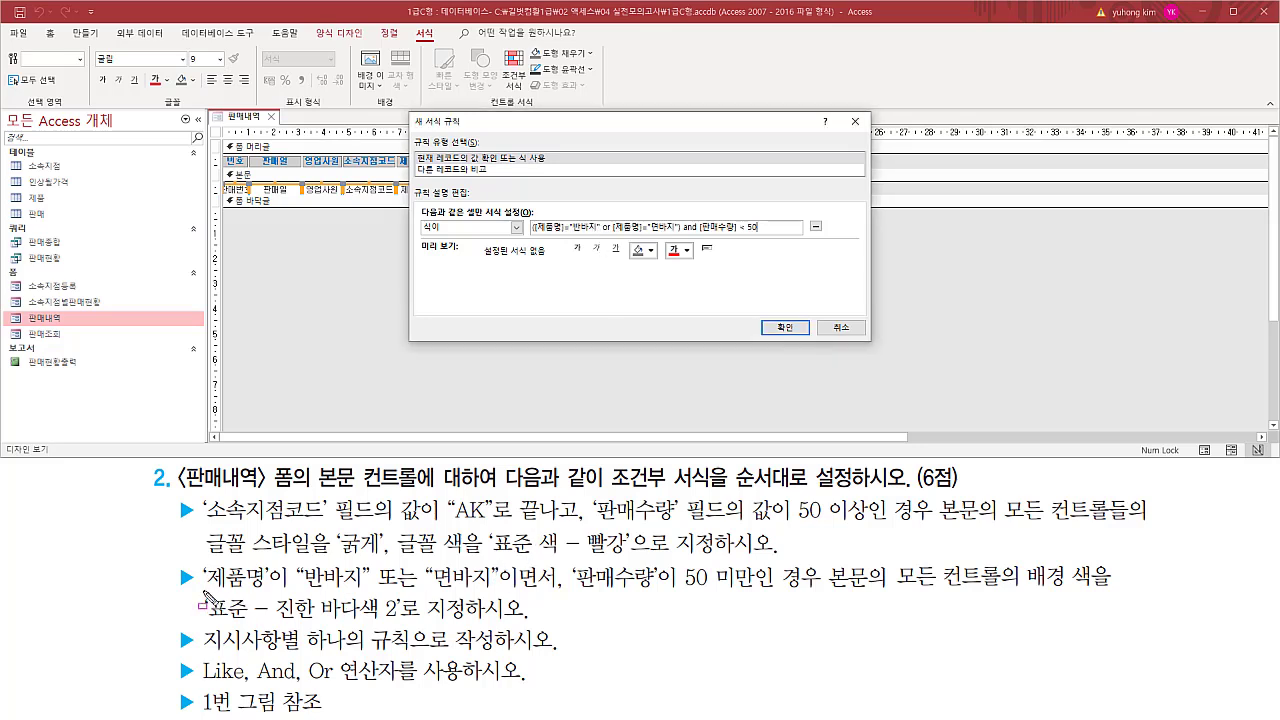
# Check the background colour that the instructions require for the second rule against the rule's fill colour option.
pyautogui.moveTo(203, 588); pyautogui.dragTo(1094, 590)
pyautogui.moveTo(628, 234)
pyautogui.mouseDown()
pyautogui.moveTo(628, 266)
pyautogui.moveTo(660, 236)
pyautogui.mouseUp()
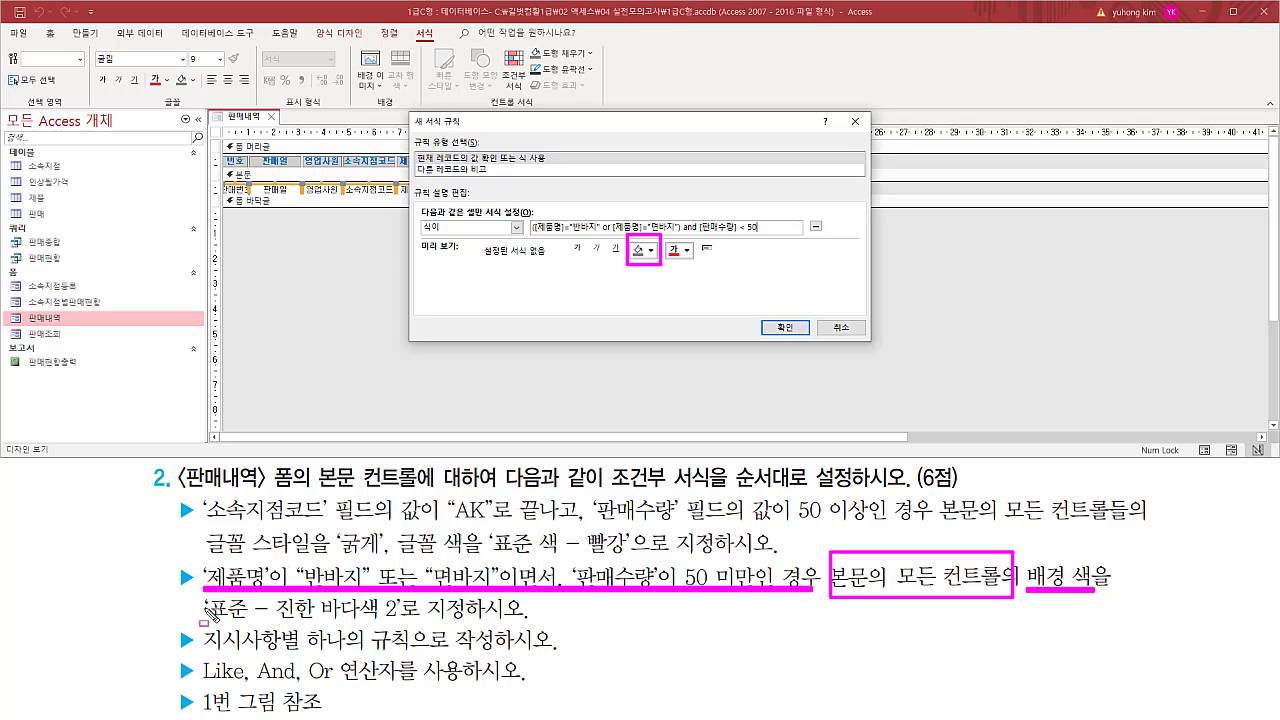
pyautogui.moveTo(204, 632); pyautogui.dragTo(397, 625)
pyautogui.press('Escape')
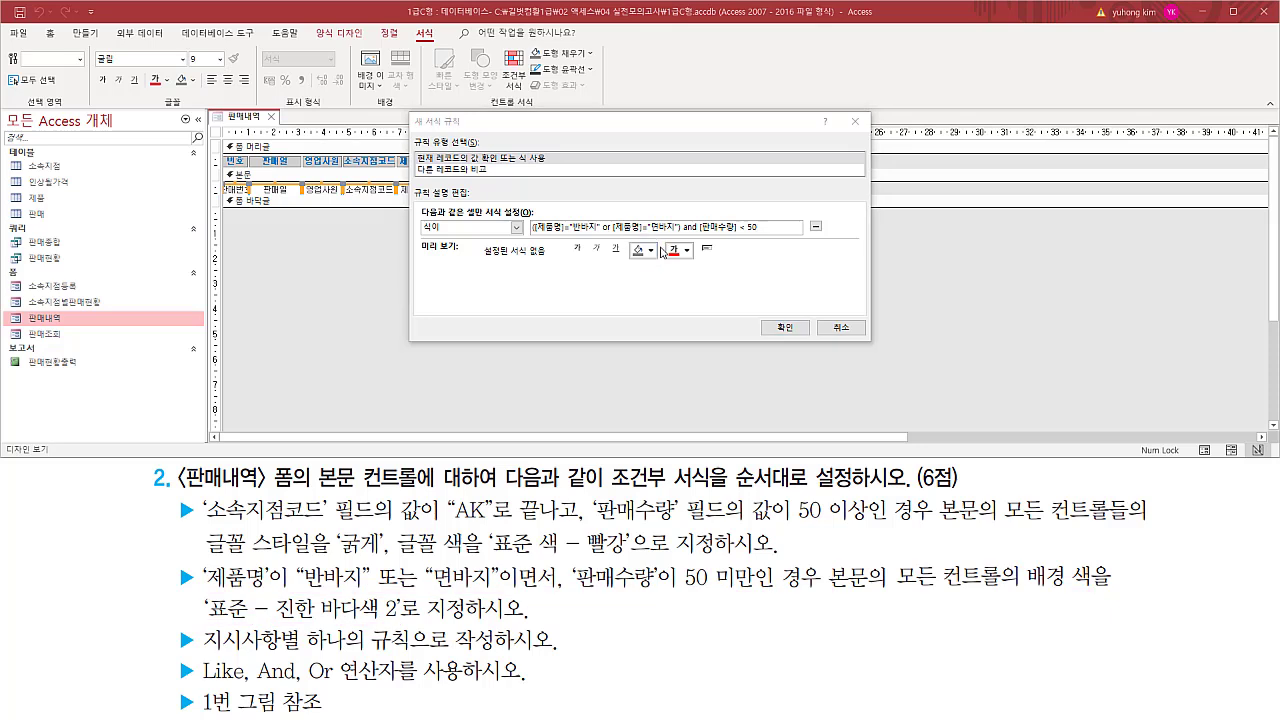
# Set the second rule's background colour to the standard colour 진한 바다색 2 and save the rule.
pyautogui.click(654, 250)
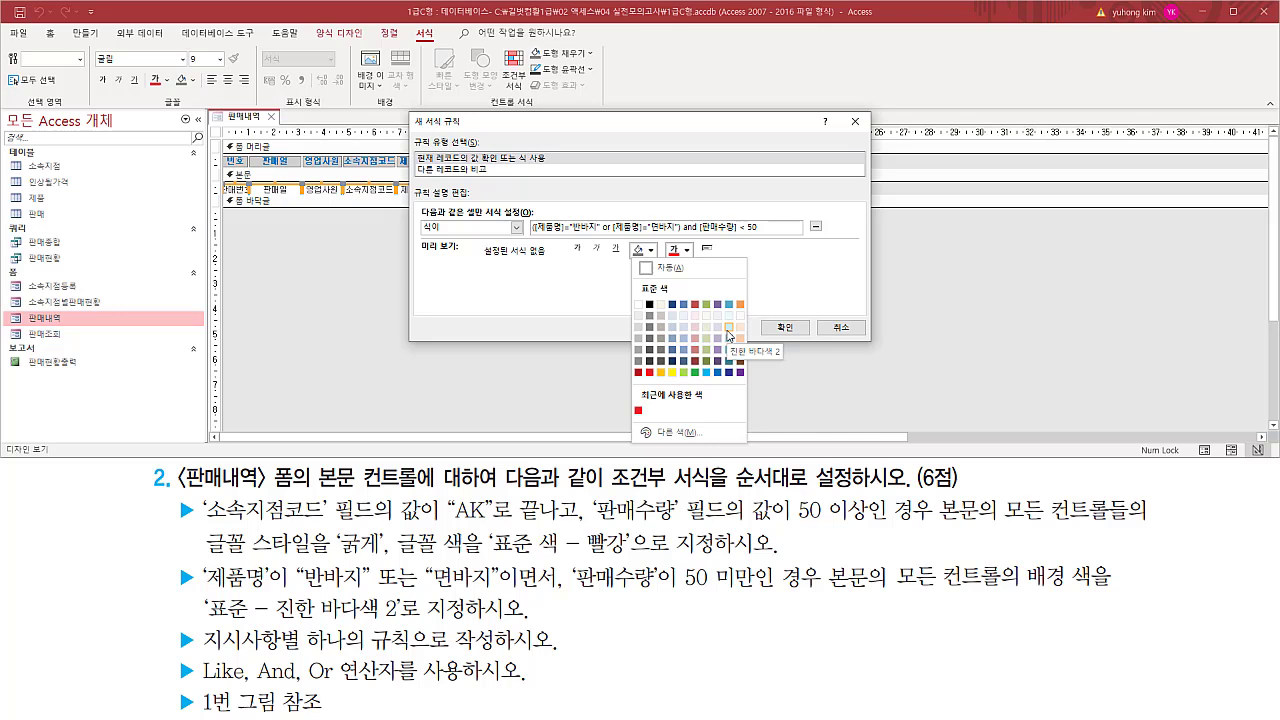
pyautogui.click(728, 328)
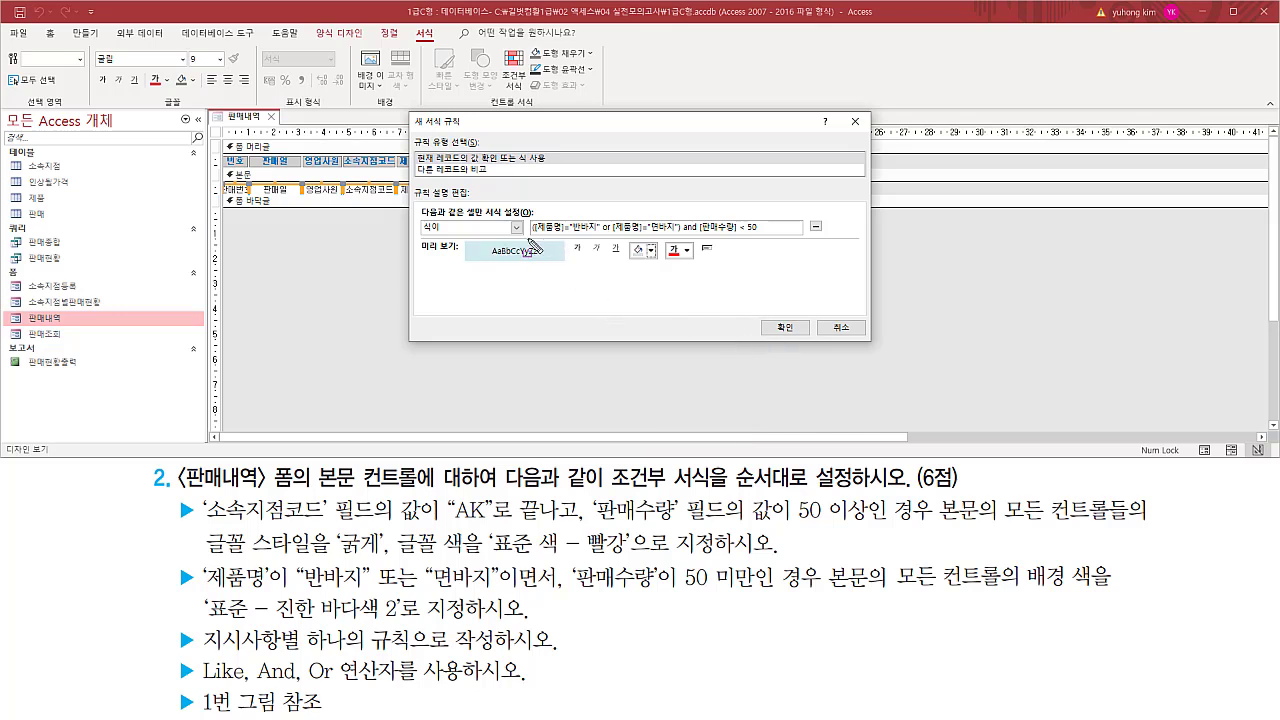
pyautogui.moveTo(528, 237); pyautogui.dragTo(773, 238)
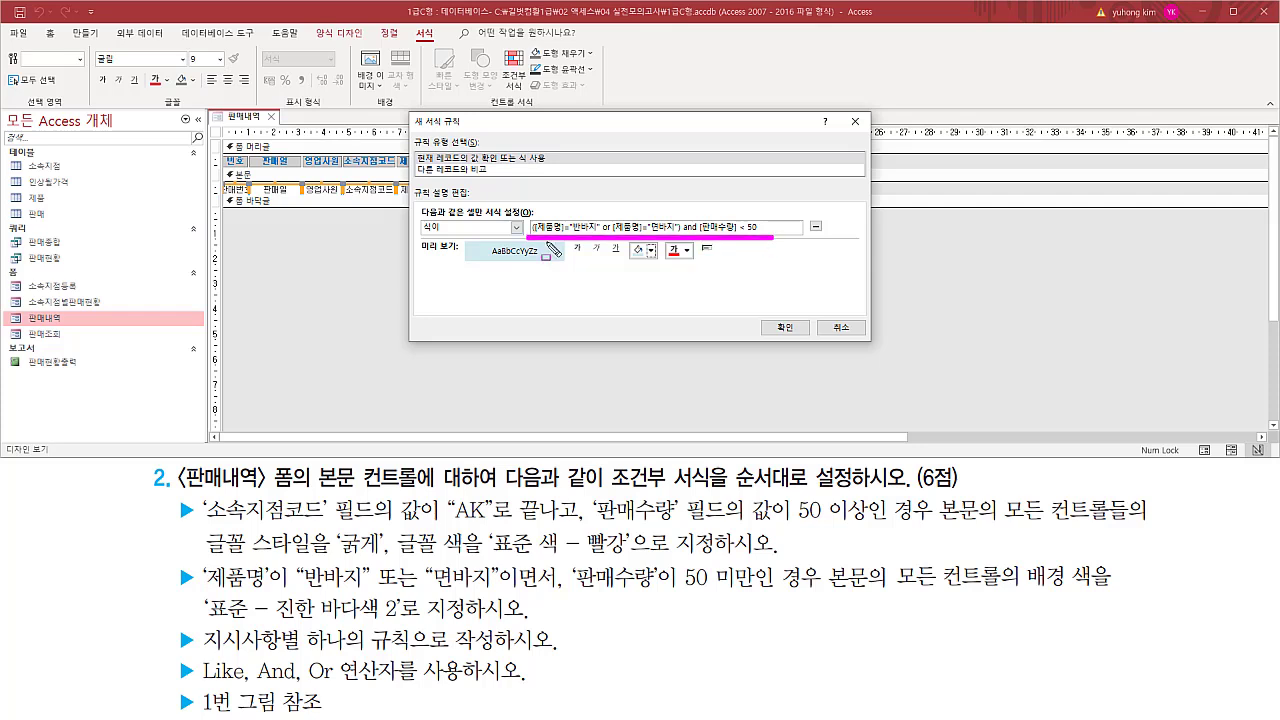
pyautogui.moveTo(460, 240)
pyautogui.mouseDown()
pyautogui.moveTo(556, 276)
pyautogui.moveTo(567, 265)
pyautogui.mouseUp()
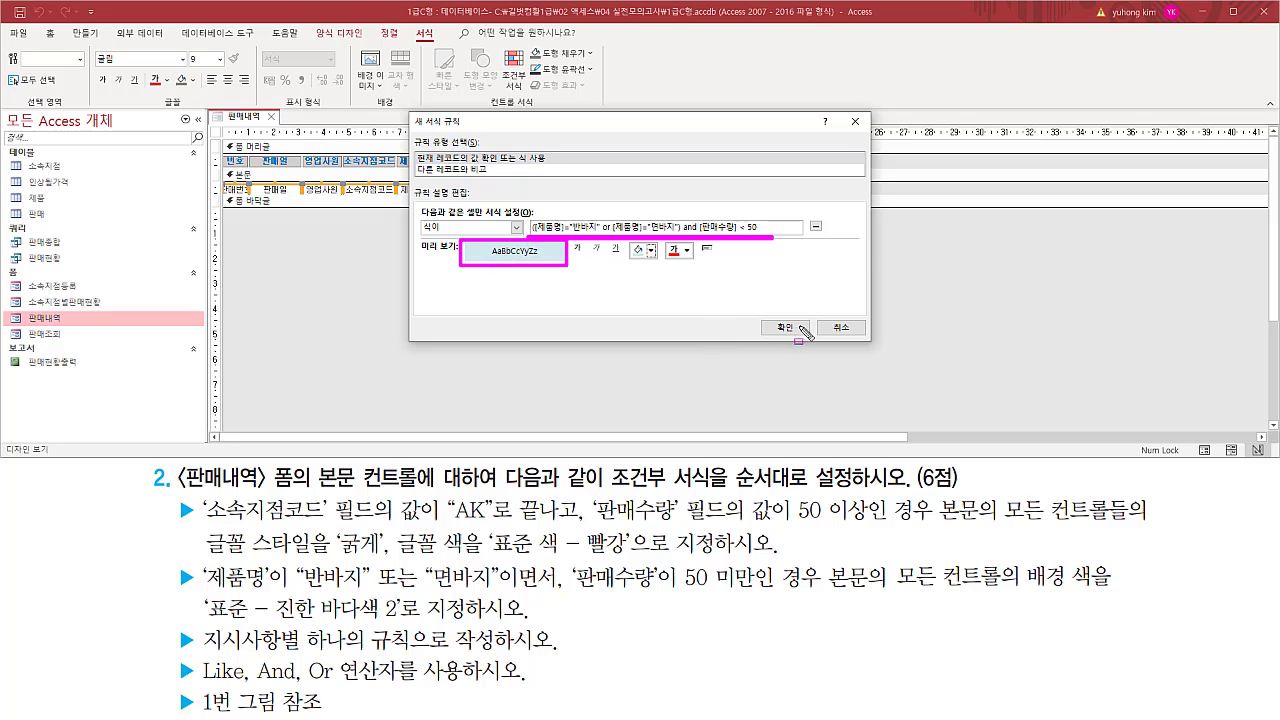
pyautogui.moveTo(756, 314); pyautogui.dragTo(810, 340)
pyautogui.press('Escape')
pyautogui.click(784, 330)
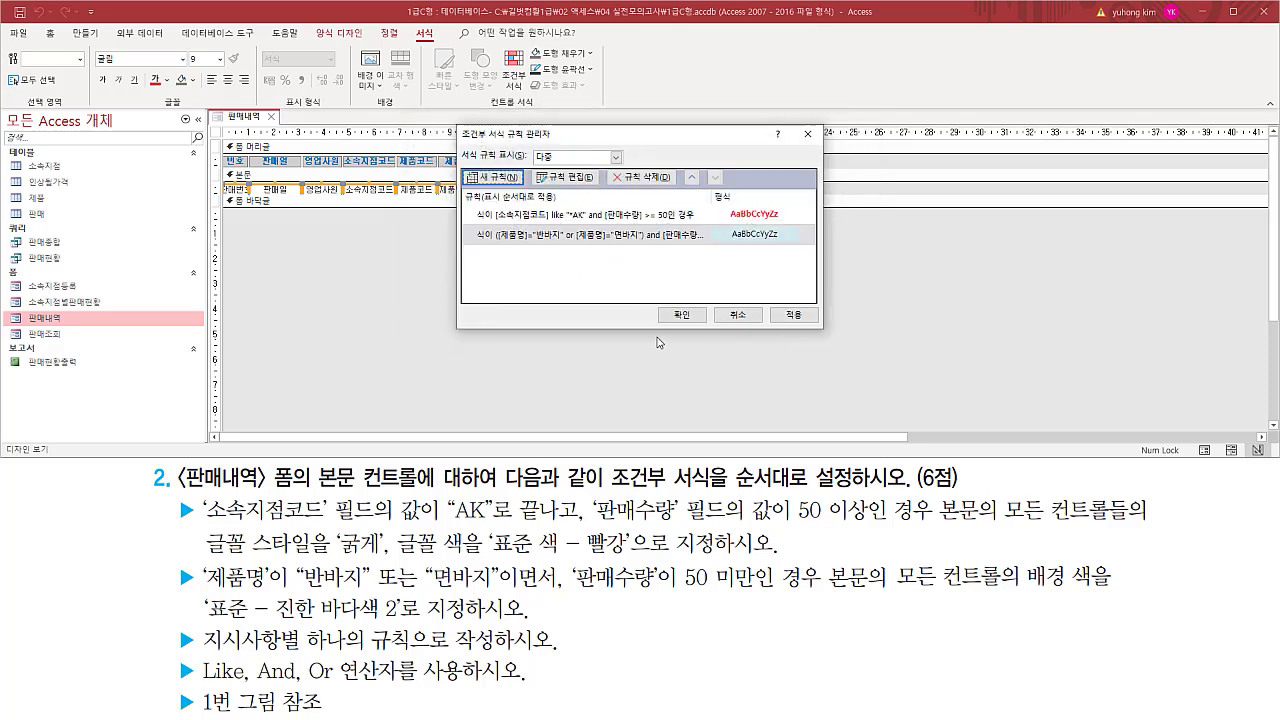
# Compare both listed rules and their order with the two conditions and the in-order requirement in the instructions.
pyautogui.moveTo(163, 566)
pyautogui.mouseDown()
pyautogui.moveTo(740, 610)
pyautogui.moveTo(1127, 612)
pyautogui.mouseUp()
pyautogui.moveTo(468, 223)
pyautogui.mouseDown()
pyautogui.moveTo(540, 247)
pyautogui.moveTo(800, 248)
pyautogui.mouseUp()
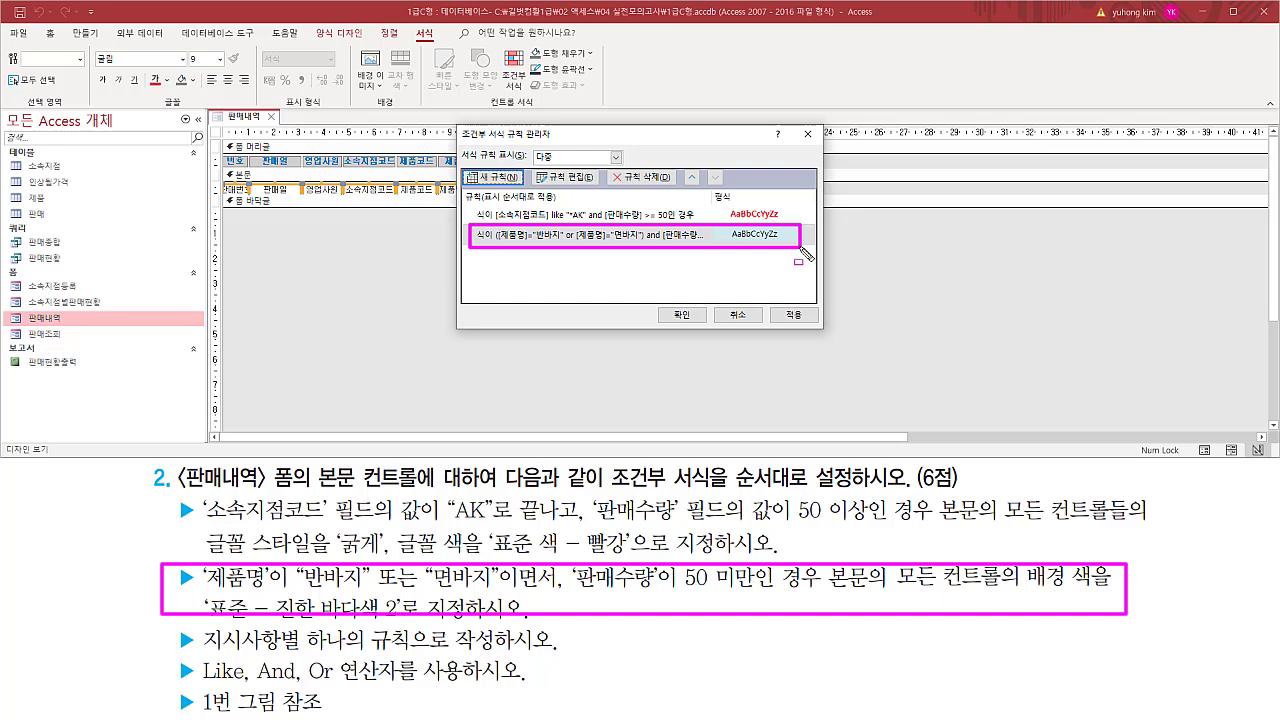
pyautogui.press('Escape')
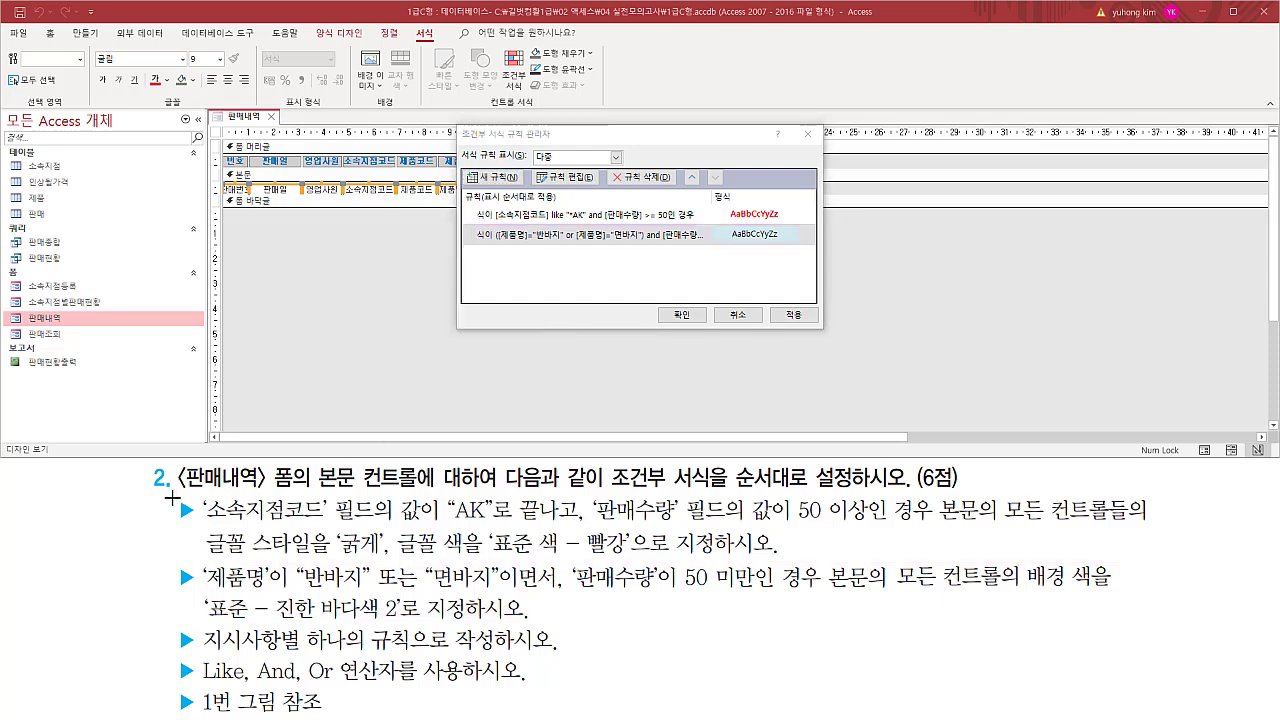
pyautogui.moveTo(172, 500)
pyautogui.mouseDown()
pyautogui.moveTo(1147, 562)
pyautogui.moveTo(1143, 550)
pyautogui.mouseUp()
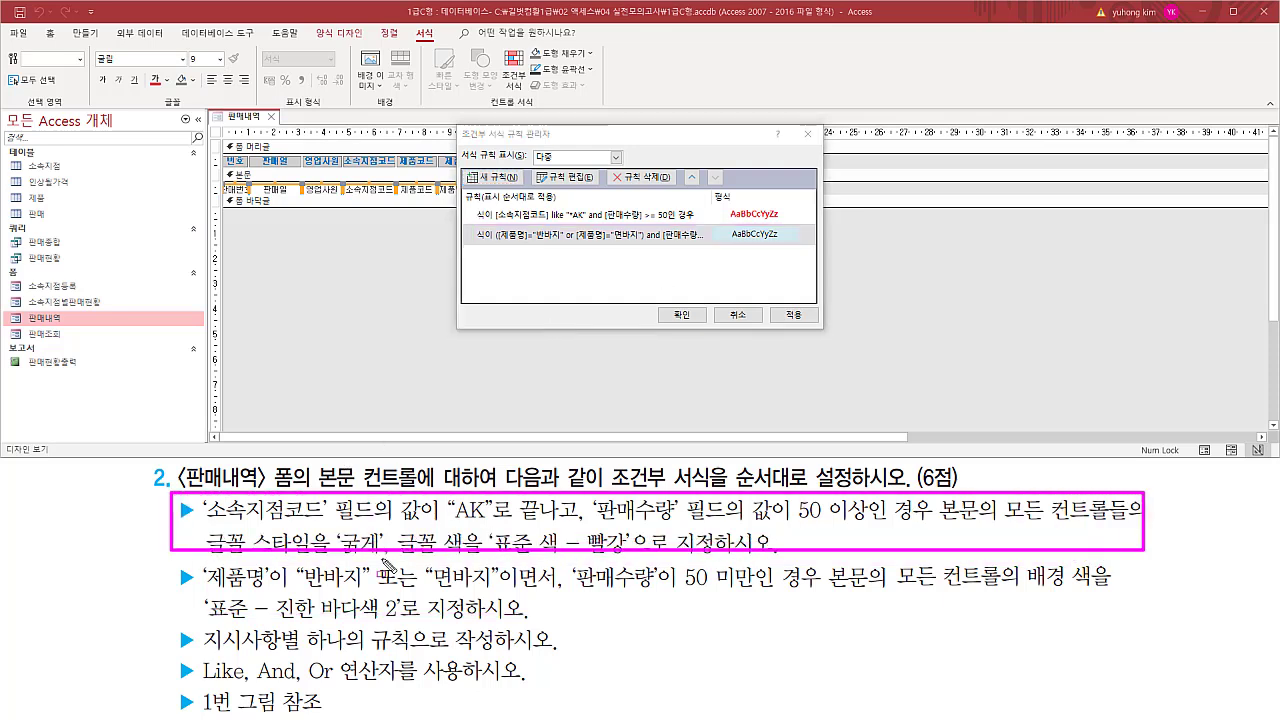
pyautogui.moveTo(182, 577); pyautogui.dragTo(1120, 627)
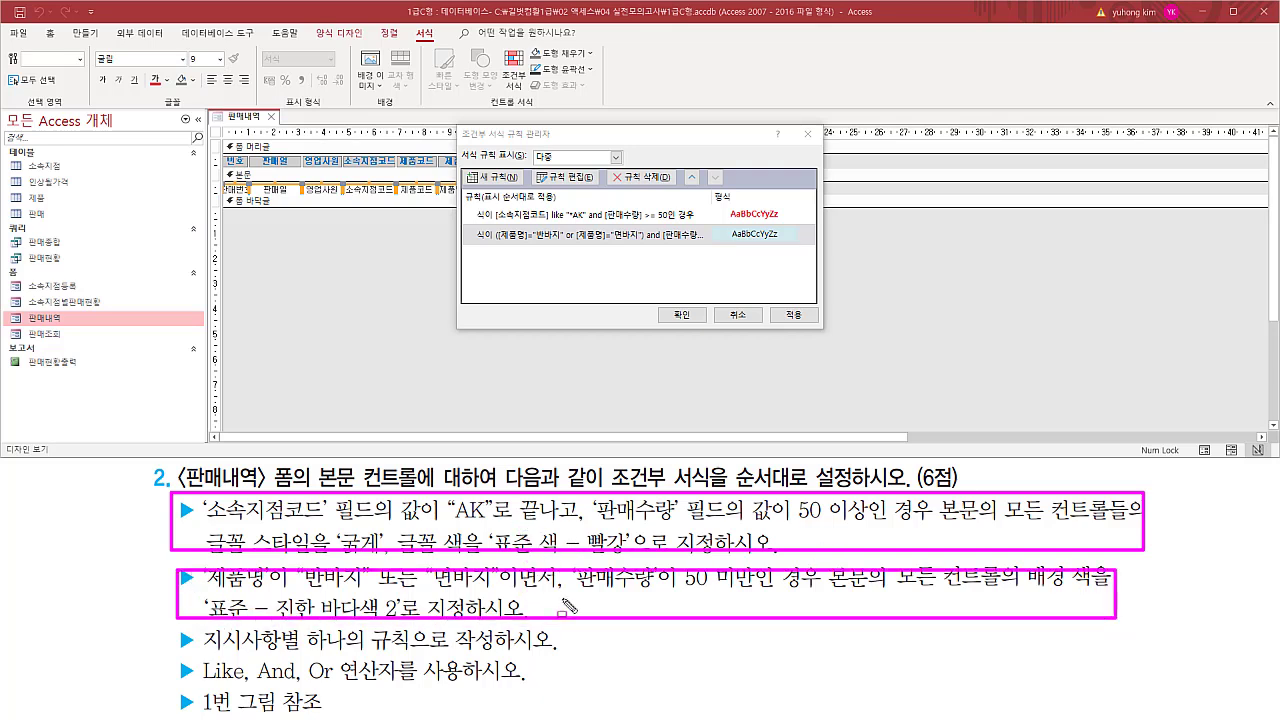
pyautogui.press('Escape')
pyautogui.moveTo(602, 490)
pyautogui.mouseDown()
pyautogui.moveTo(730, 491)
pyautogui.moveTo(737, 470)
pyautogui.moveTo(888, 505)
pyautogui.moveTo(912, 496)
pyautogui.mouseUp()
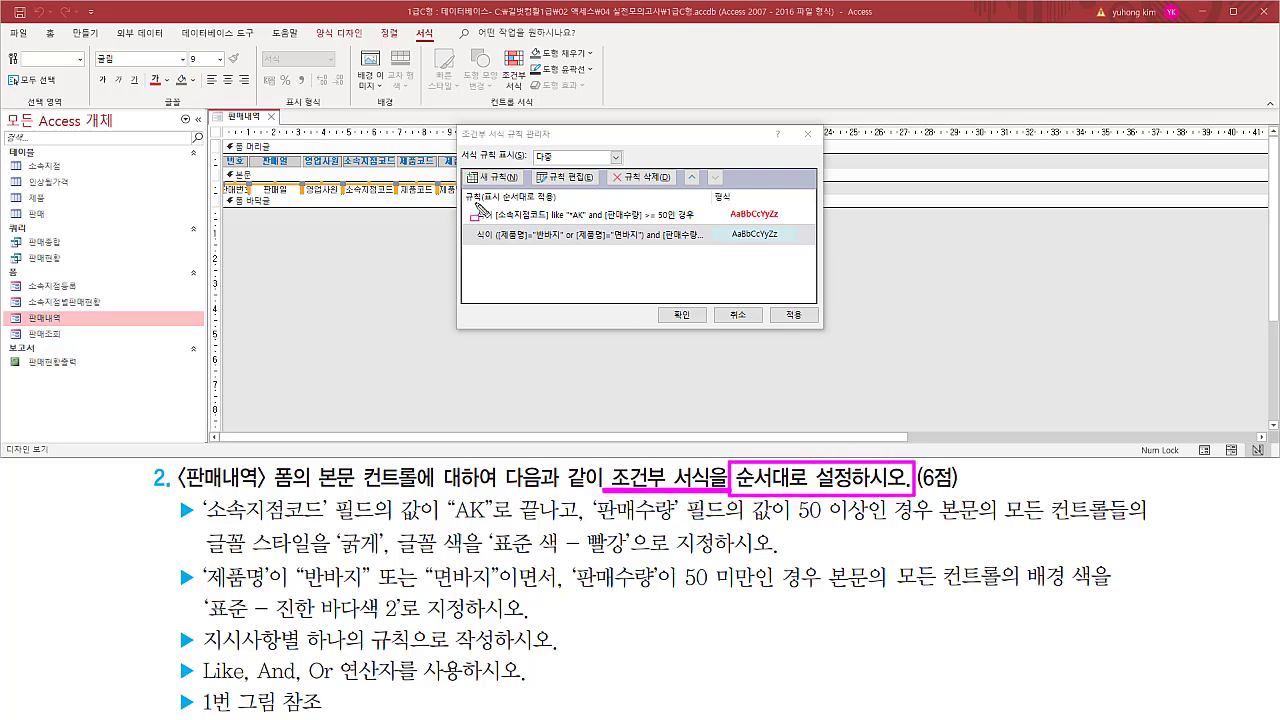
pyautogui.moveTo(473, 202); pyautogui.dragTo(797, 219)
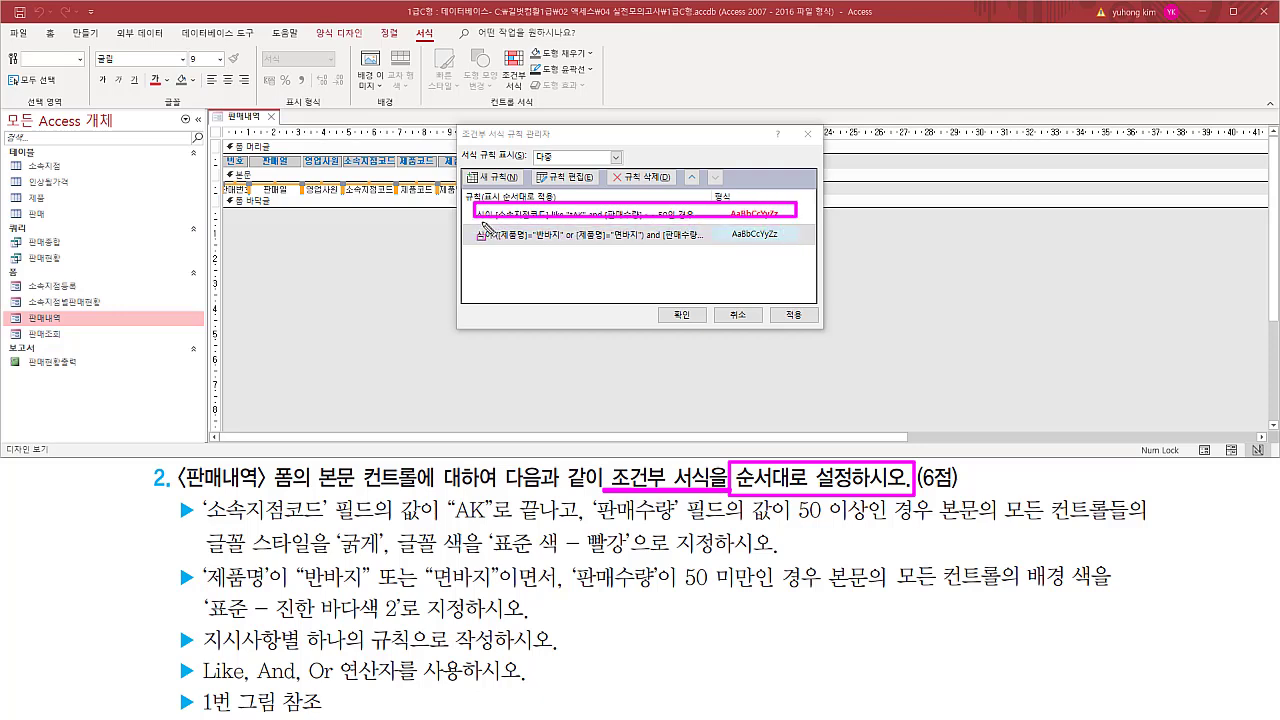
pyautogui.moveTo(484, 226); pyautogui.dragTo(788, 248)
pyautogui.moveTo(641, 254); pyautogui.dragTo(650, 259)
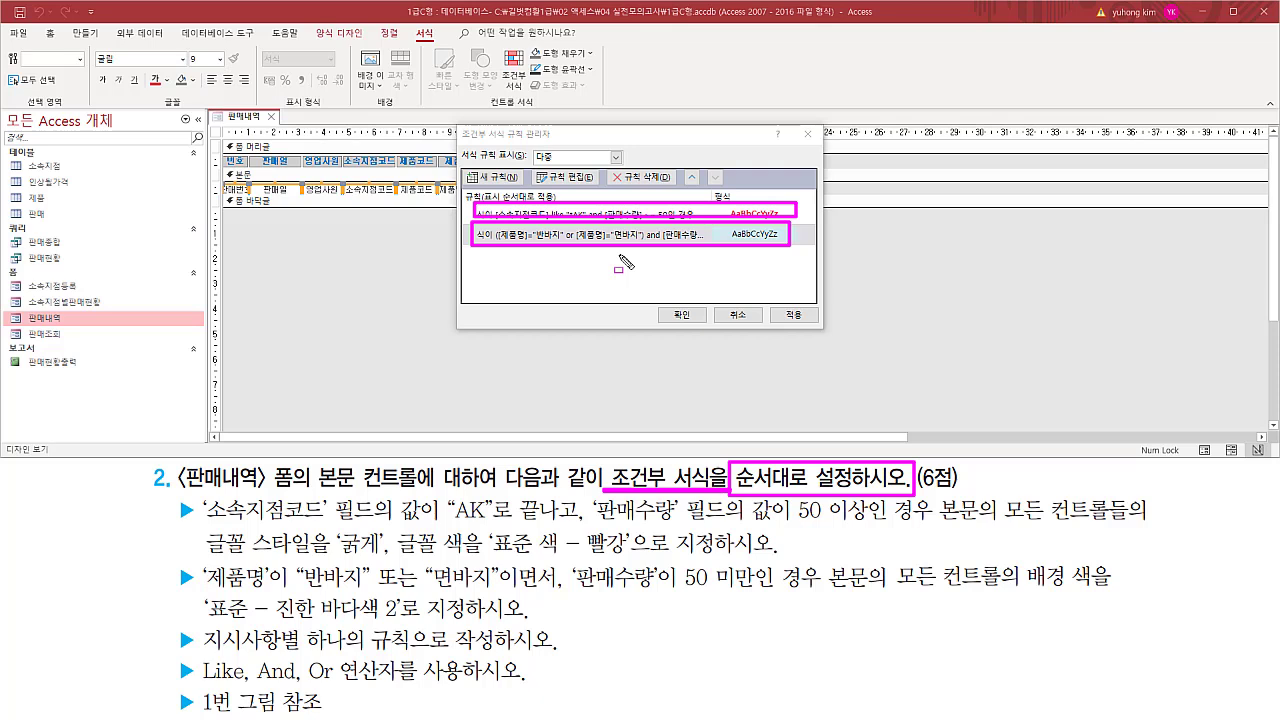
pyautogui.press('e')
# Apply both conditional formatting rules to the detail controls and display the 판매내역 form in Form view.
pyautogui.moveTo(658, 307); pyautogui.dragTo(707, 322)
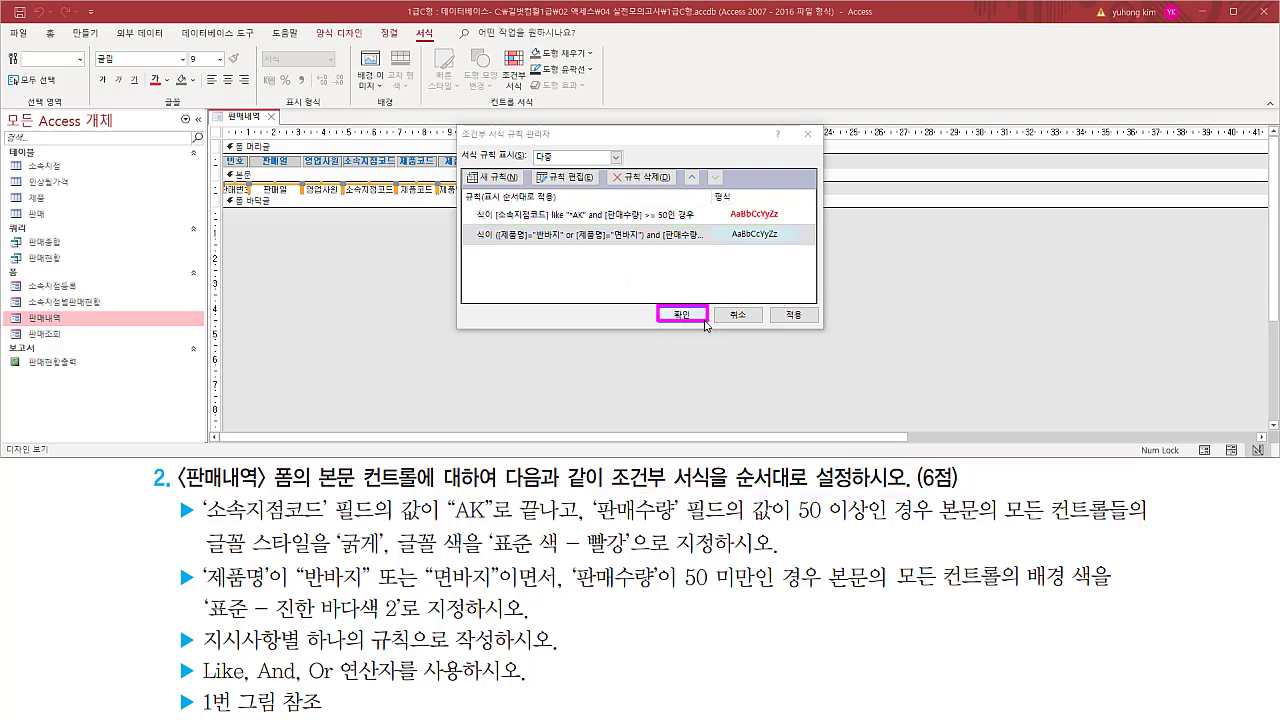
pyautogui.click(700, 316)
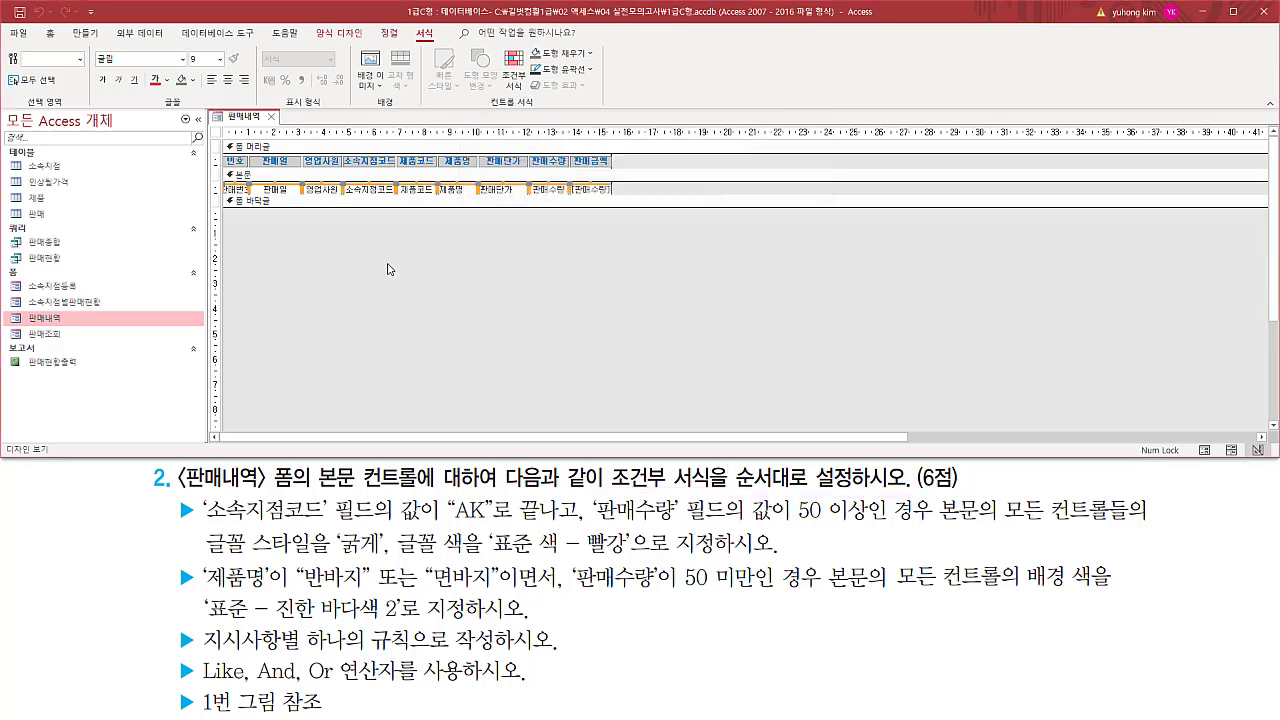
pyautogui.click(389, 269)
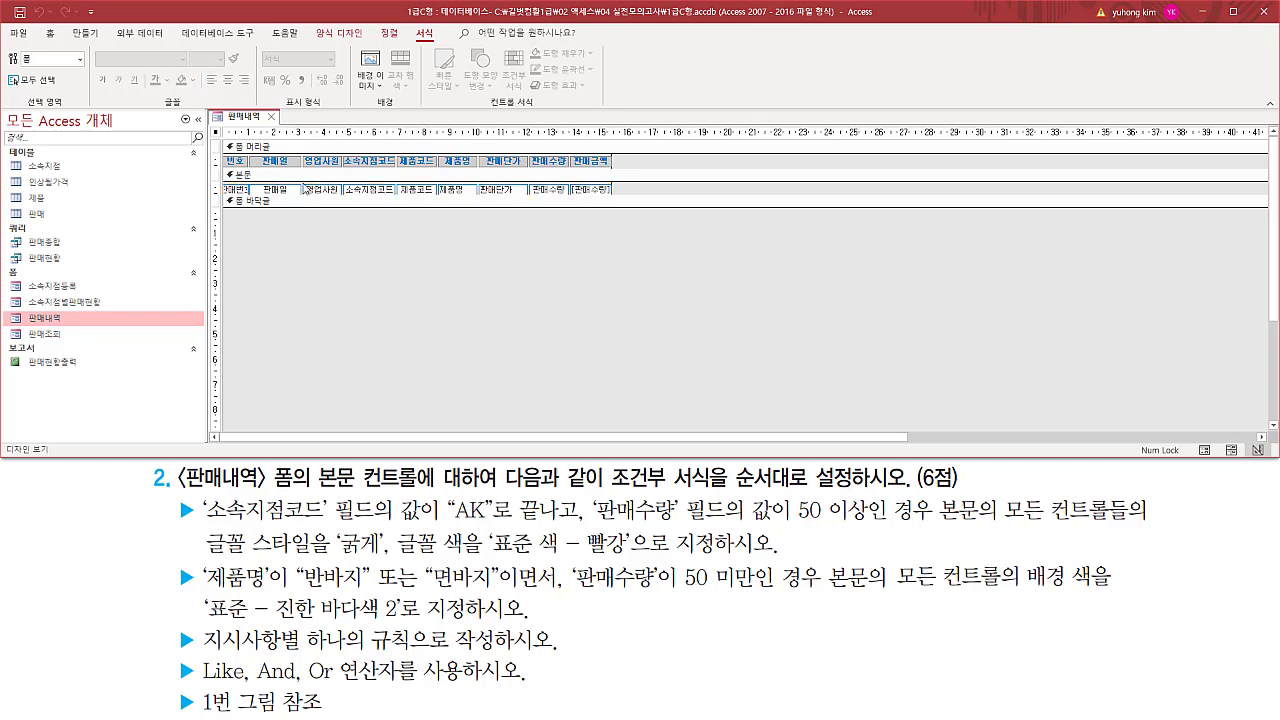
pyautogui.rightClick(243, 120)
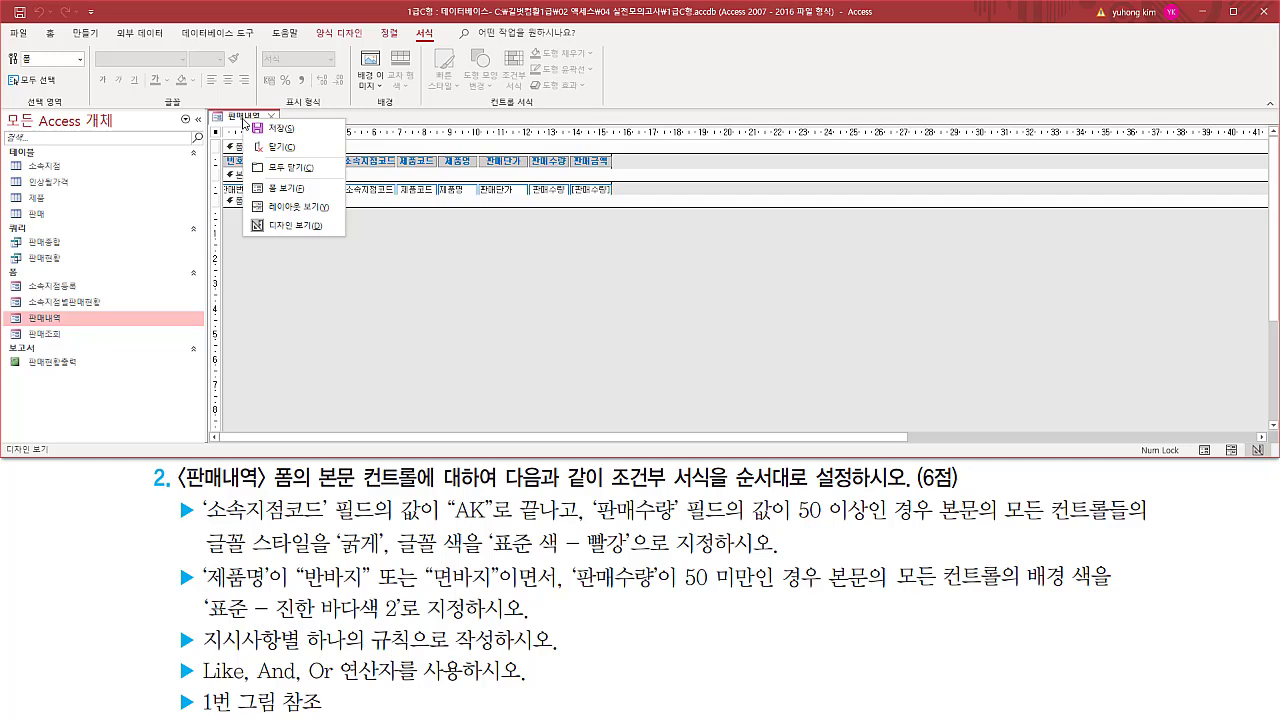
pyautogui.click(287, 190)
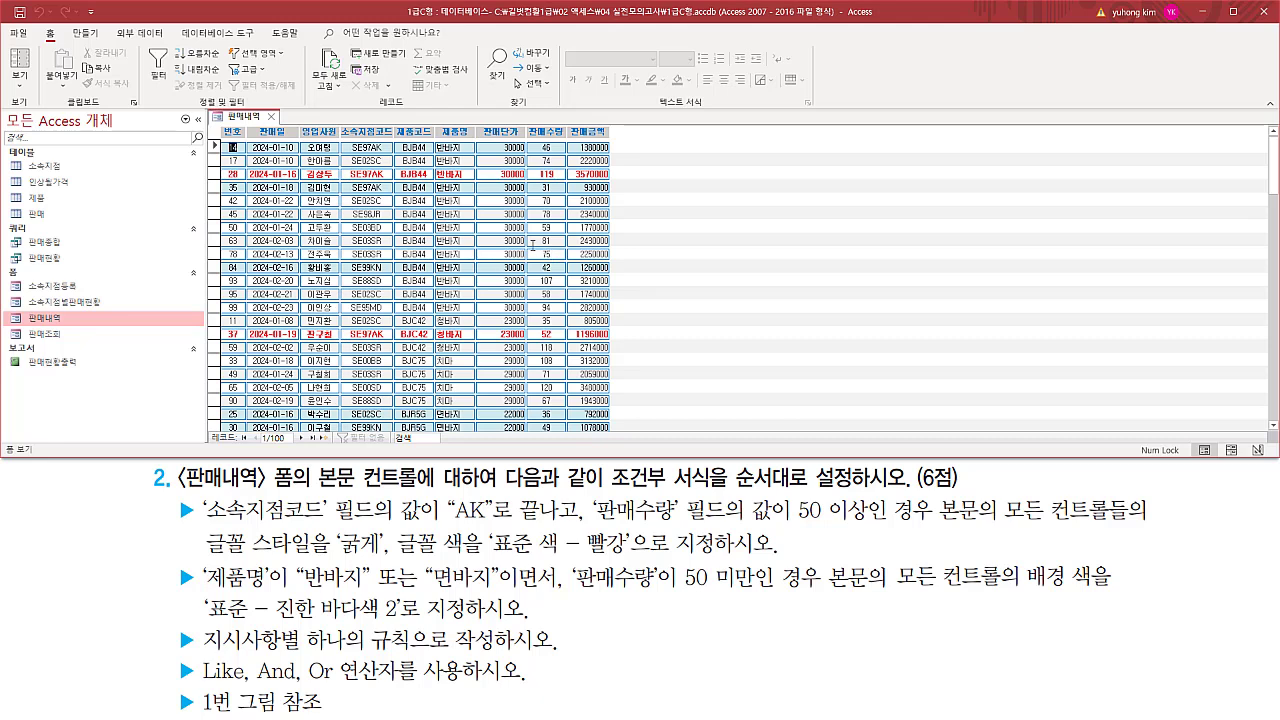
# Check the form's records against the first rule's conditions: 소속지점코드 ending in AK and 판매수량 of at least 50.
pyautogui.moveTo(220, 172)
pyautogui.mouseDown()
pyautogui.moveTo(248, 192)
pyautogui.moveTo(614, 186)
pyautogui.mouseUp()
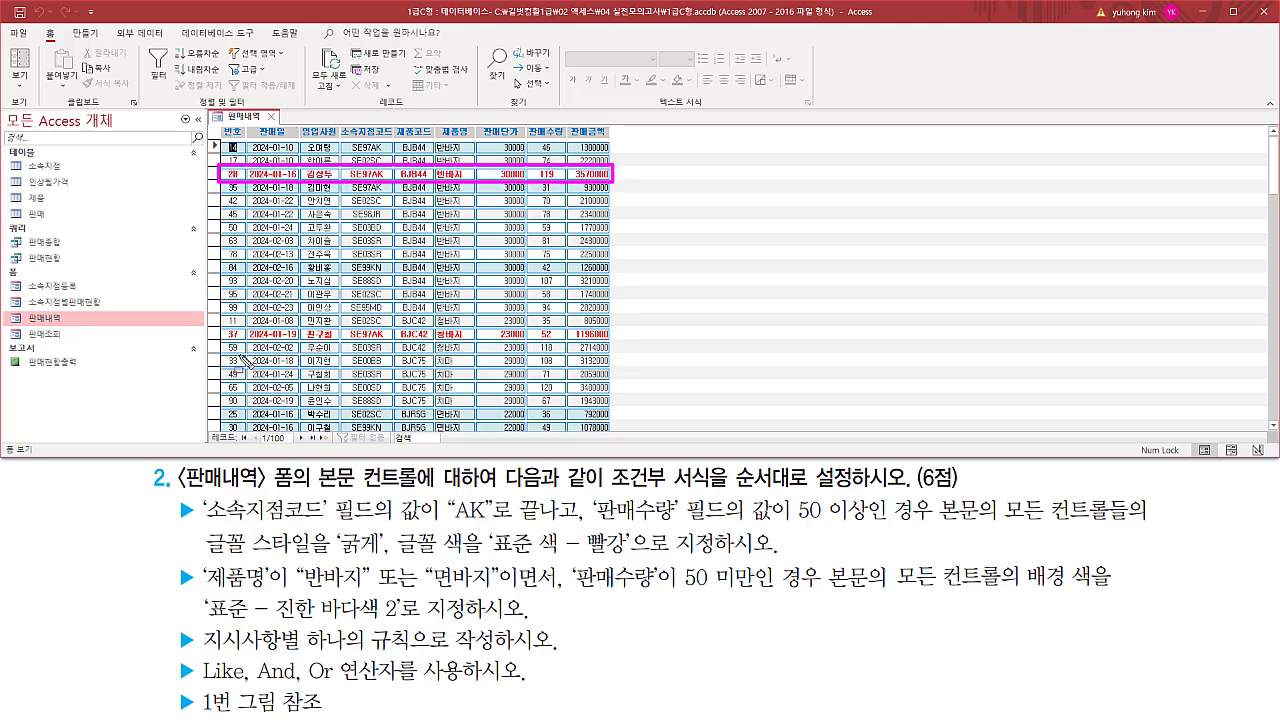
pyautogui.moveTo(219, 323); pyautogui.dragTo(620, 344)
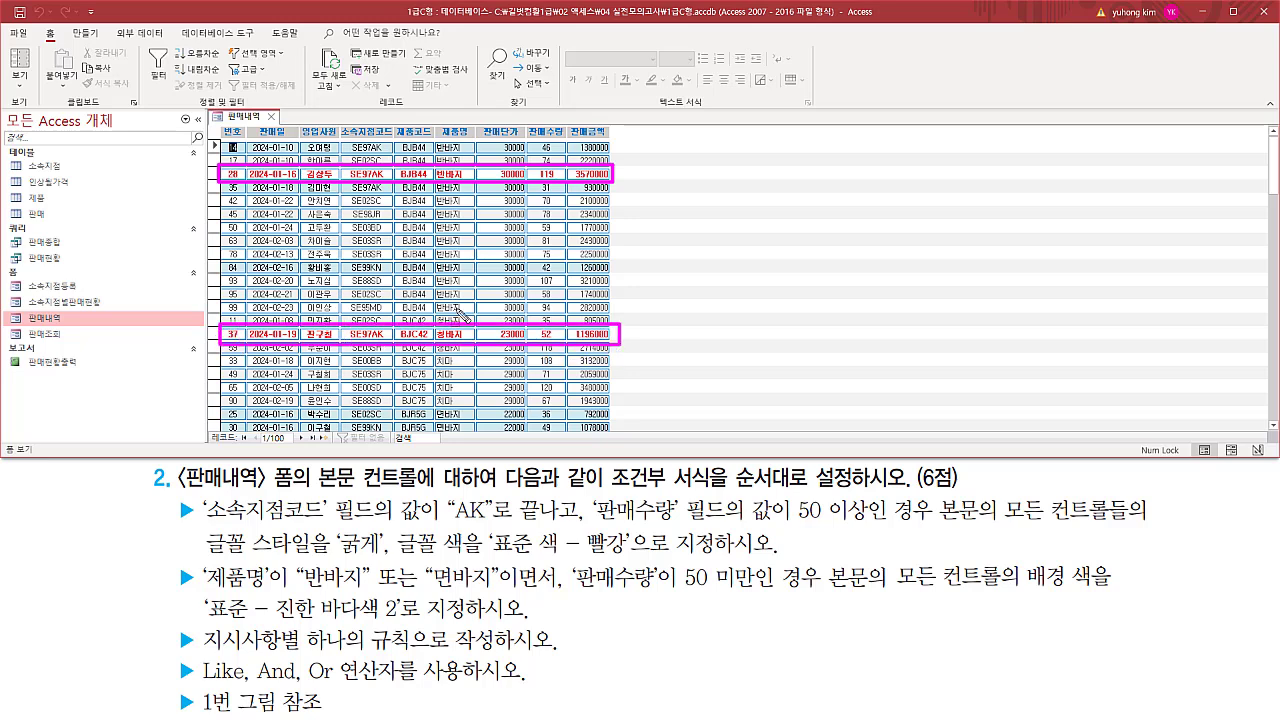
pyautogui.press('Escape')
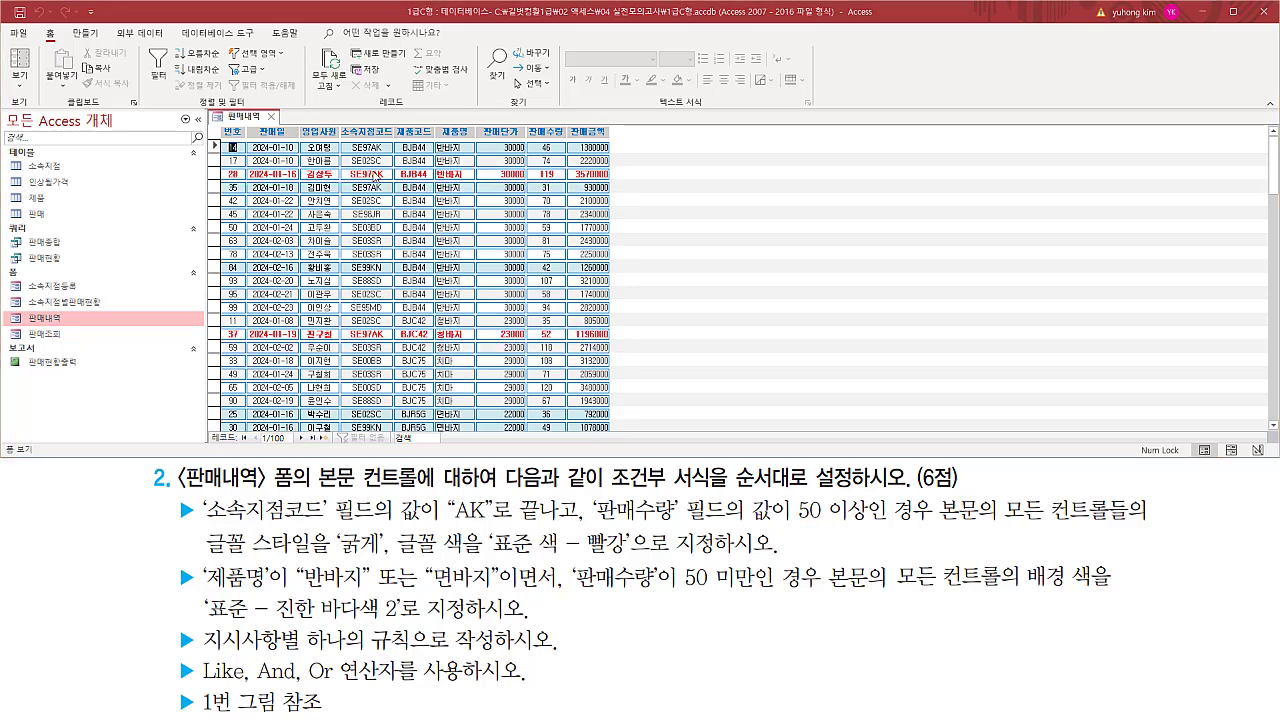
pyautogui.moveTo(369, 164); pyautogui.dragTo(389, 185)
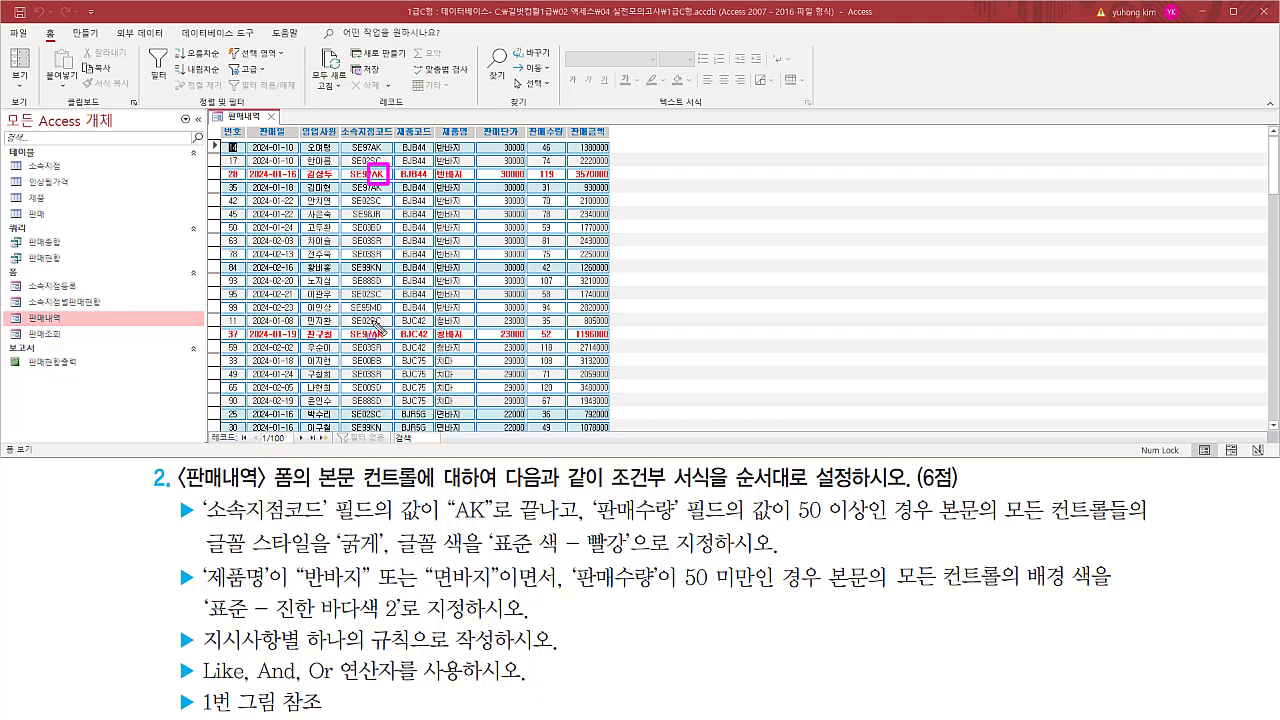
pyautogui.moveTo(370, 322); pyautogui.dragTo(390, 345)
pyautogui.moveTo(532, 180); pyautogui.dragTo(564, 180)
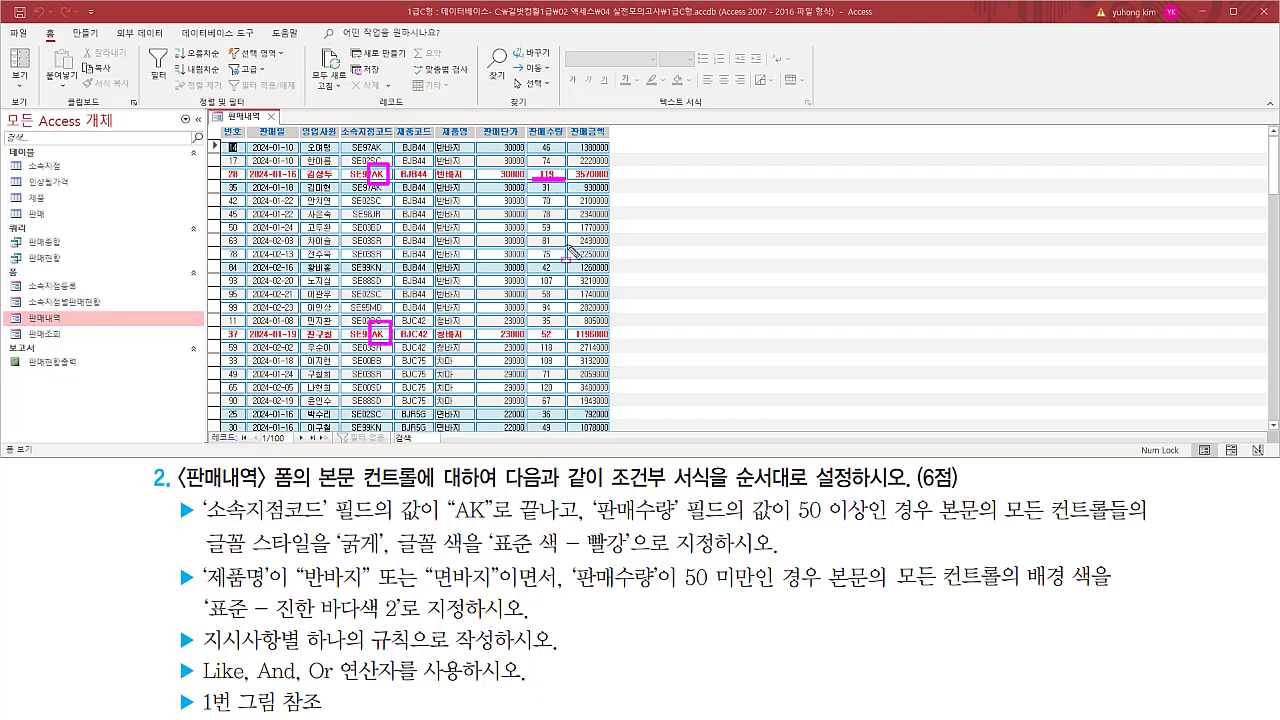
pyautogui.moveTo(535, 339); pyautogui.dragTo(559, 339)
pyautogui.moveTo(535, 193)
pyautogui.mouseDown()
pyautogui.moveTo(561, 208)
pyautogui.moveTo(564, 260)
pyautogui.mouseUp()
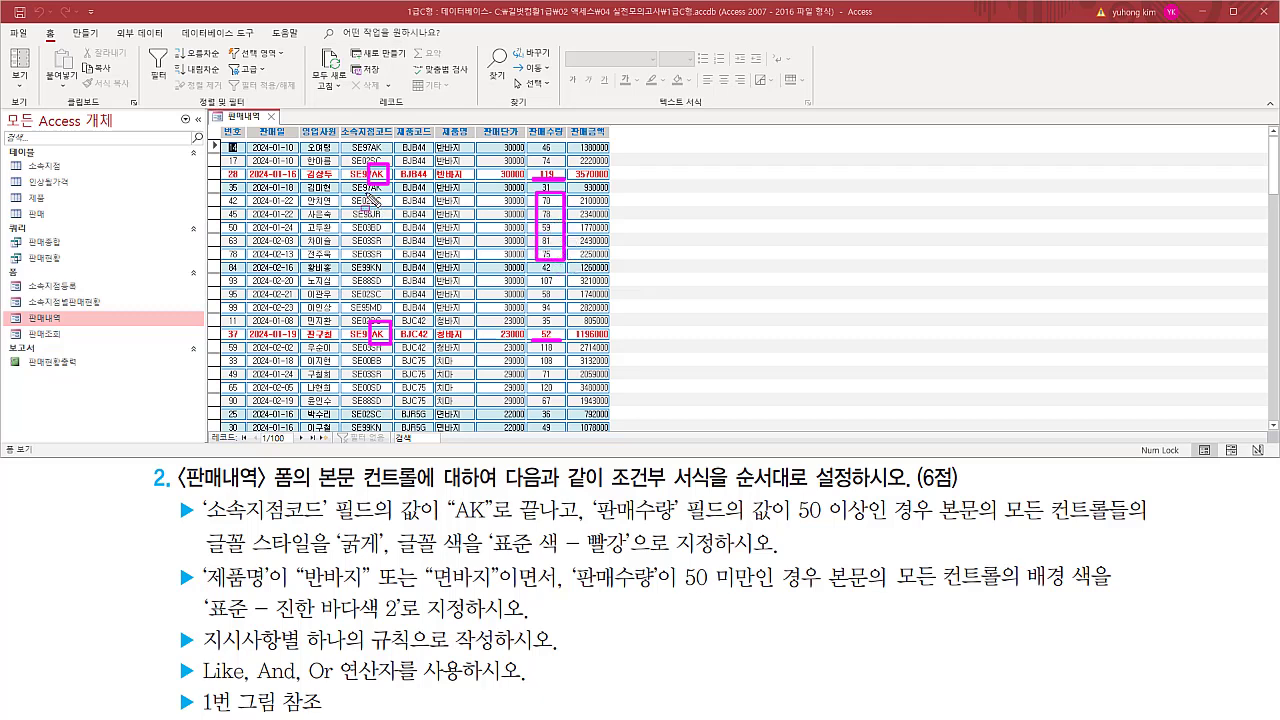
pyautogui.moveTo(366, 191)
pyautogui.mouseDown()
pyautogui.moveTo(393, 270)
pyautogui.moveTo(377, 262)
pyautogui.mouseUp()
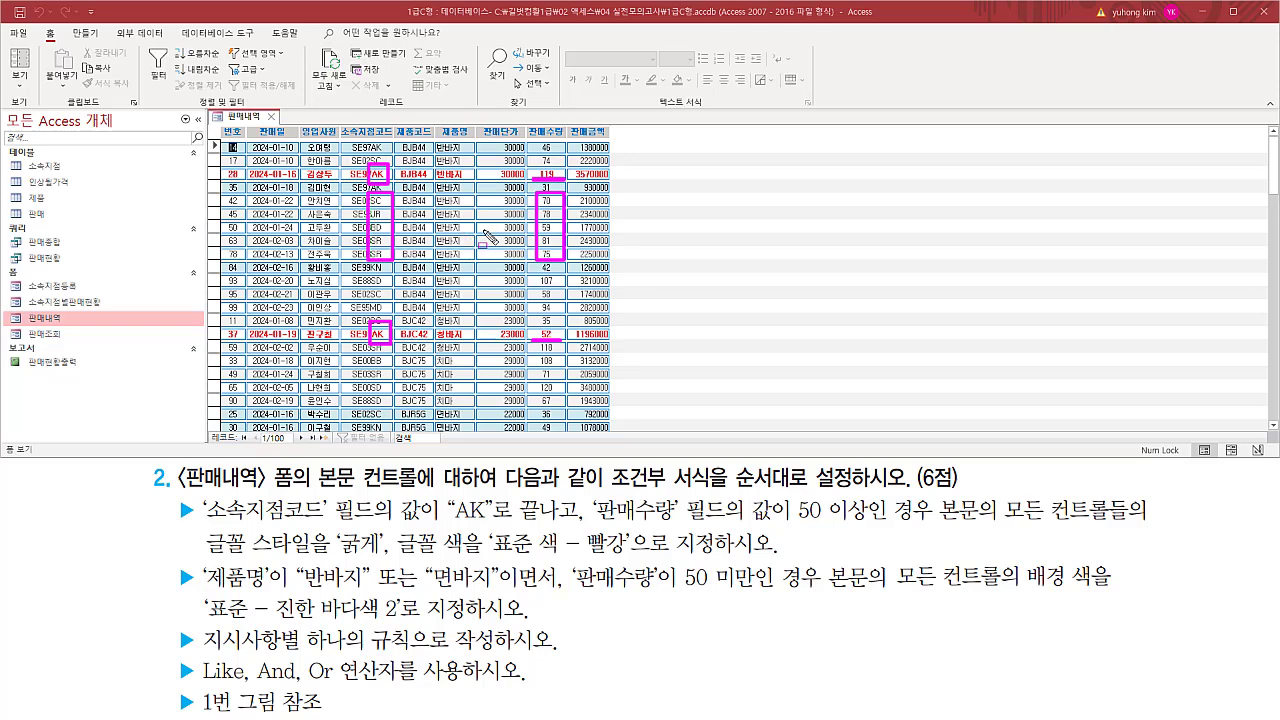
pyautogui.press('Escape')
pyautogui.moveTo(365, 139); pyautogui.dragTo(407, 154)
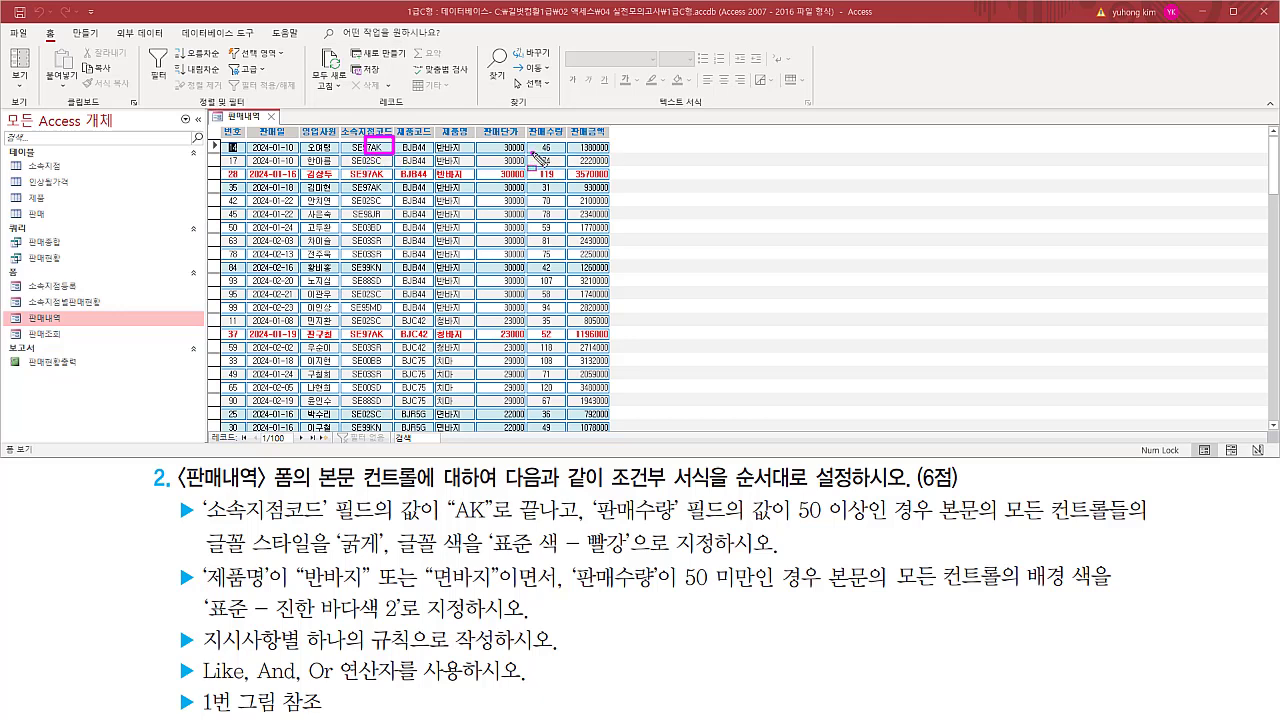
pyautogui.moveTo(531, 153); pyautogui.dragTo(558, 154)
pyautogui.press('Escape')
# Check the shaded records against the second rule's conditions: 제품명 of 반바지 or 면바지 and 판매수량 below 50.
pyautogui.moveTo(172, 565)
pyautogui.mouseDown()
pyautogui.moveTo(1088, 632)
pyautogui.moveTo(1122, 632)
pyautogui.moveTo(1124, 616)
pyautogui.mouseUp()
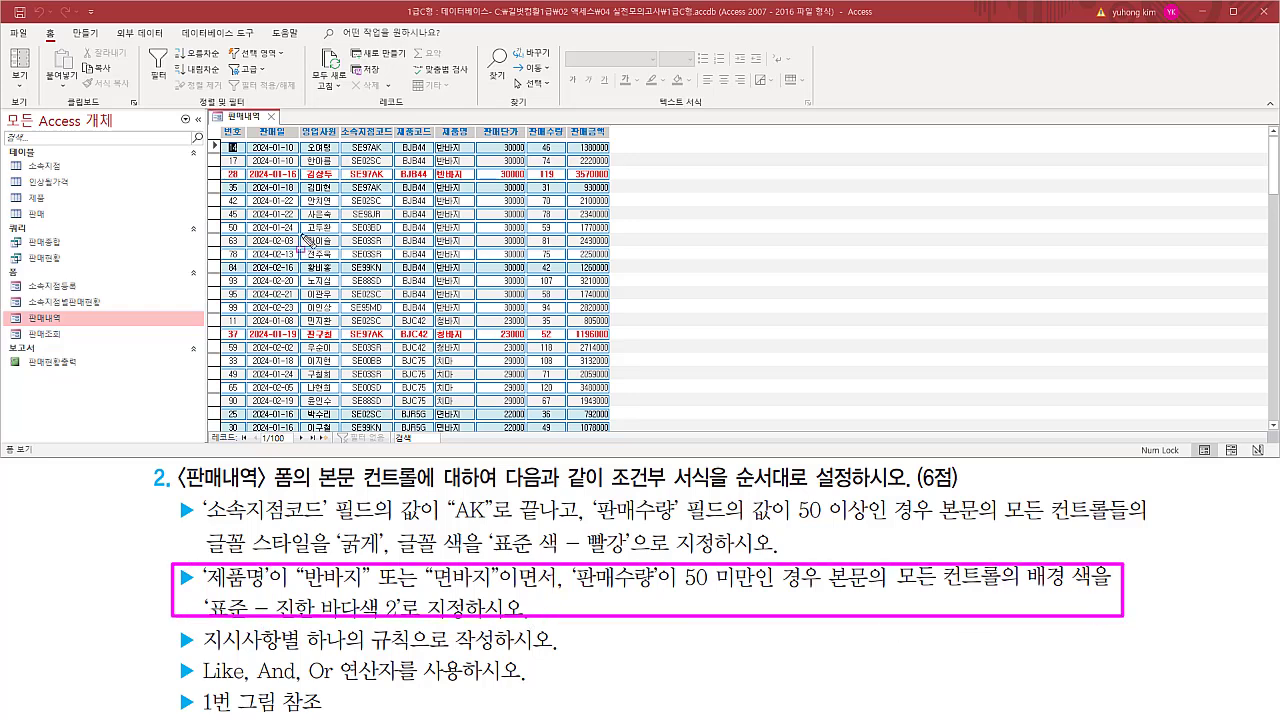
pyautogui.press('Escape')
pyautogui.moveTo(216, 139); pyautogui.dragTo(613, 153)
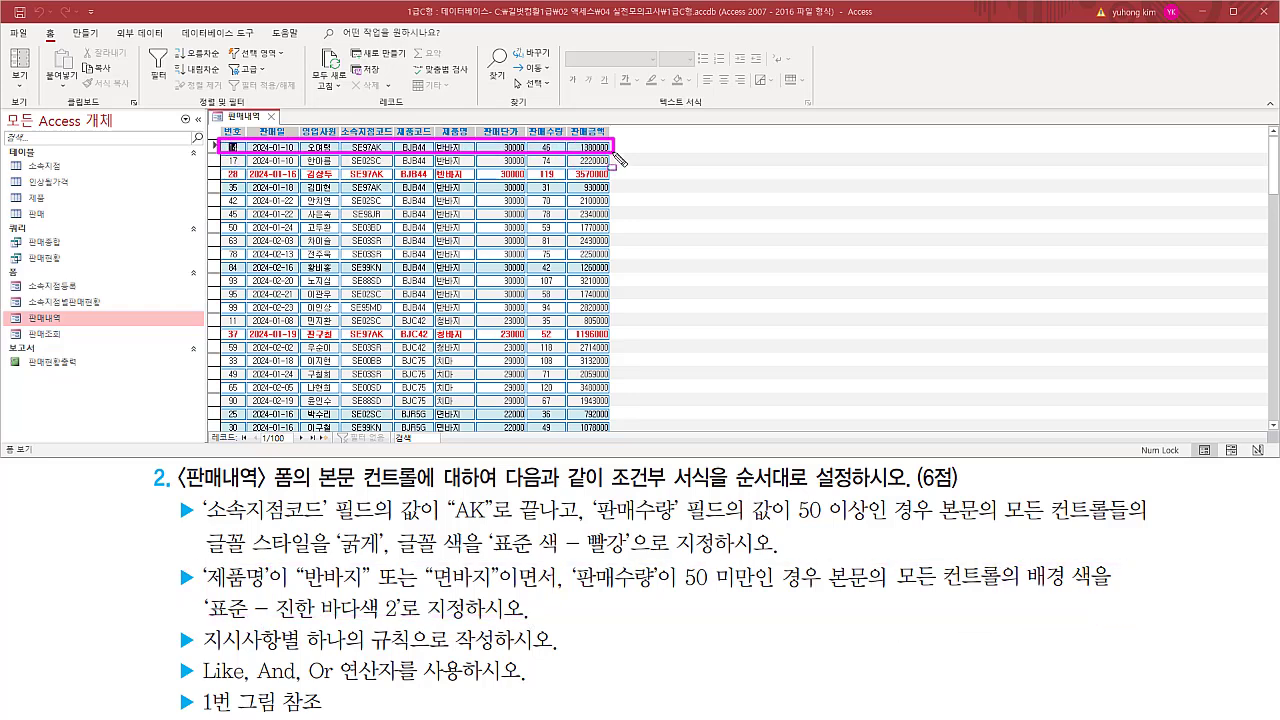
pyautogui.moveTo(219, 181); pyautogui.dragTo(621, 193)
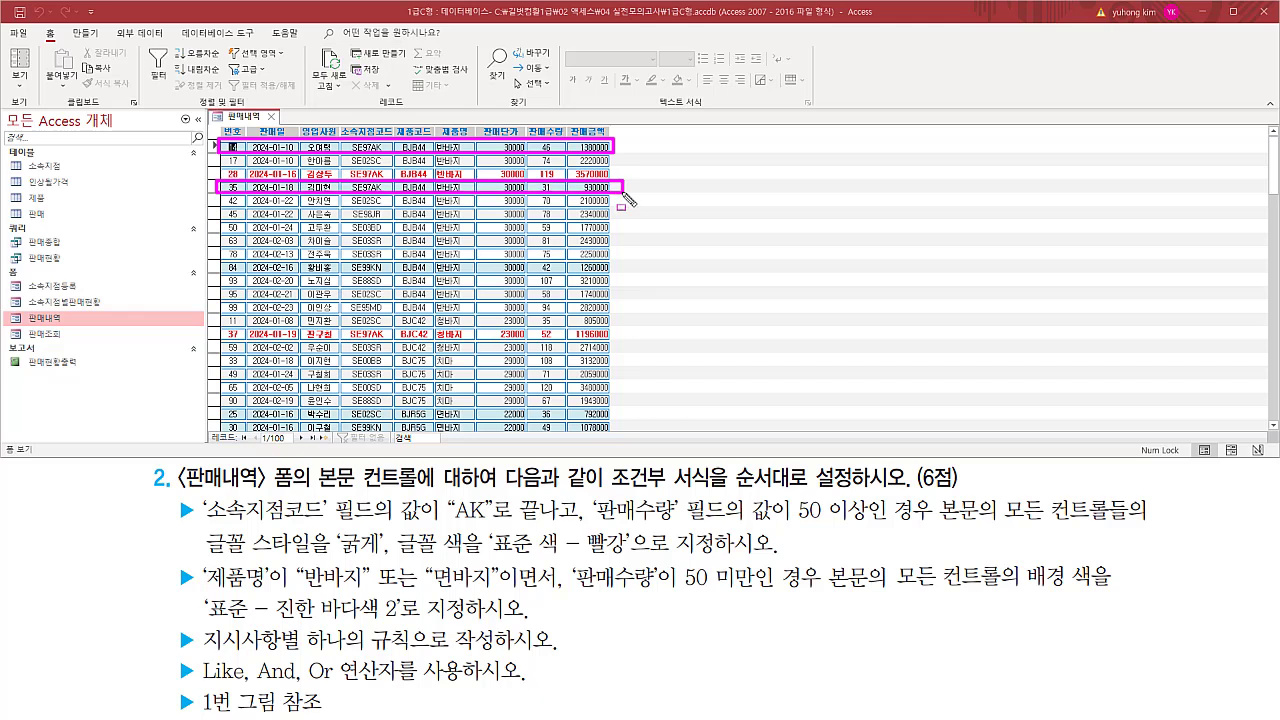
pyautogui.moveTo(218, 257); pyautogui.dragTo(620, 283)
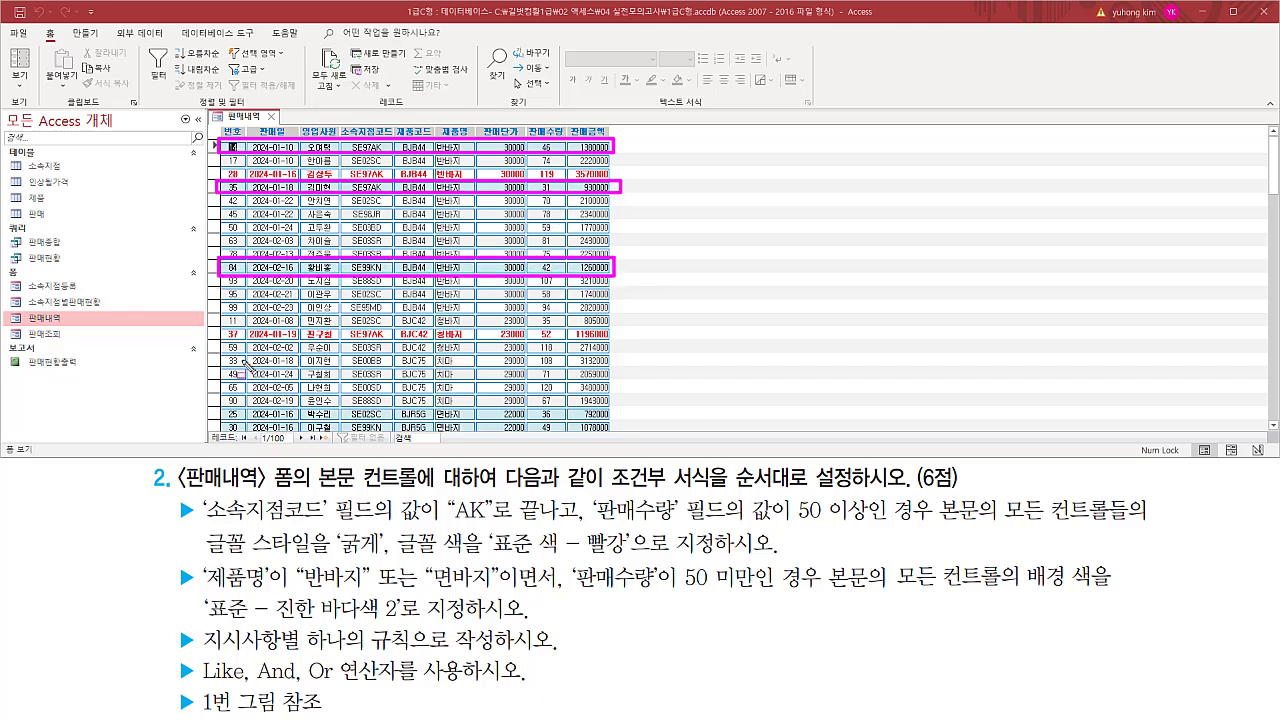
pyautogui.moveTo(218, 405); pyautogui.dragTo(619, 435)
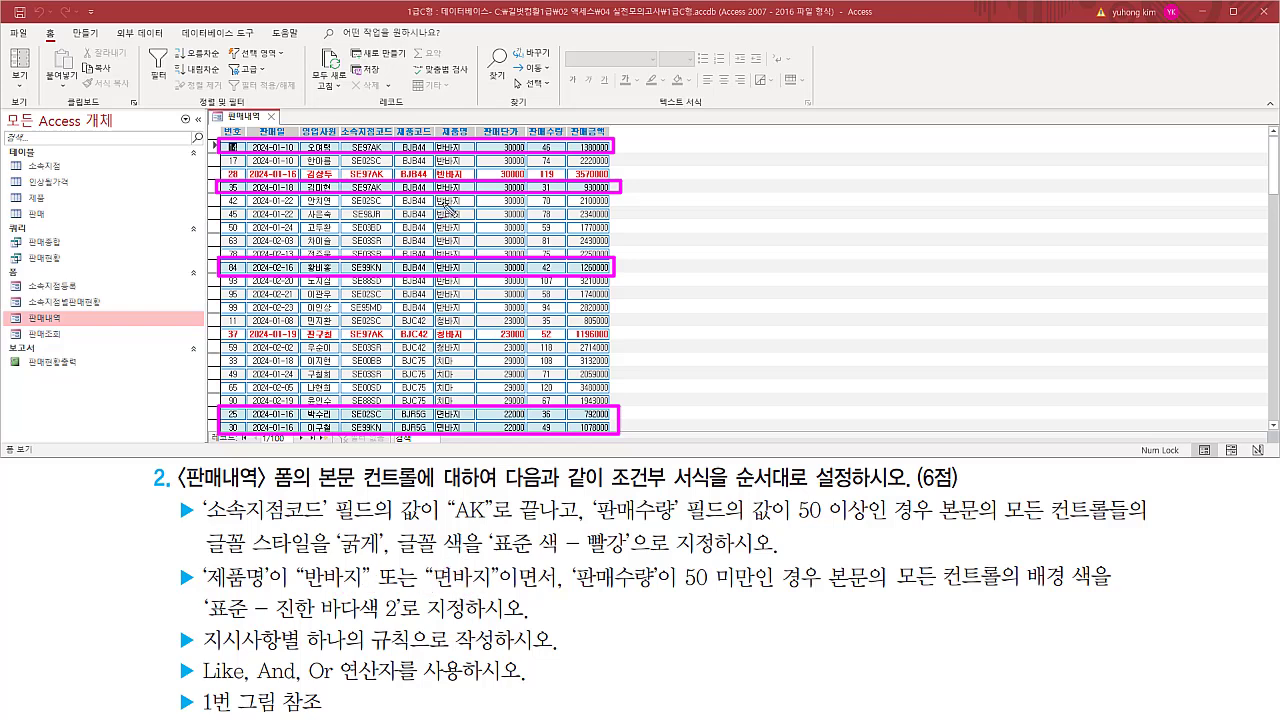
pyautogui.moveTo(465, 142); pyautogui.dragTo(497, 123)
pyautogui.moveTo(462, 181); pyautogui.dragTo(475, 178)
pyautogui.moveTo(463, 266); pyautogui.dragTo(495, 238)
pyautogui.moveTo(463, 402)
pyautogui.mouseDown()
pyautogui.moveTo(486, 391)
pyautogui.moveTo(481, 403)
pyautogui.mouseUp()
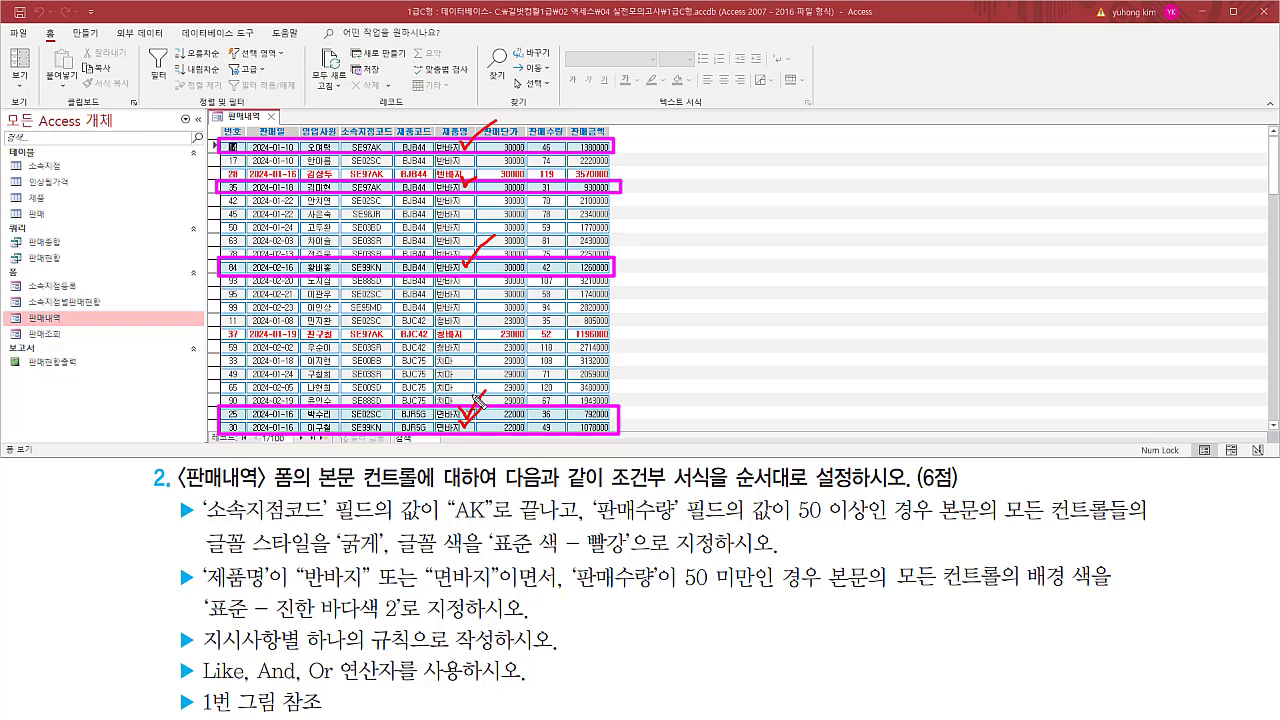
pyautogui.moveTo(558, 436)
pyautogui.mouseDown()
pyautogui.moveTo(530, 412)
pyautogui.moveTo(566, 436)
pyautogui.mouseUp()
pyautogui.moveTo(558, 282)
pyautogui.mouseDown()
pyautogui.moveTo(562, 260)
pyautogui.moveTo(560, 283)
pyautogui.mouseUp()
pyautogui.moveTo(564, 202)
pyautogui.mouseDown()
pyautogui.moveTo(548, 205)
pyautogui.moveTo(539, 187)
pyautogui.moveTo(560, 189)
pyautogui.moveTo(556, 202)
pyautogui.mouseUp()
pyautogui.moveTo(556, 139)
pyautogui.mouseDown()
pyautogui.moveTo(538, 150)
pyautogui.moveTo(558, 153)
pyautogui.mouseUp()
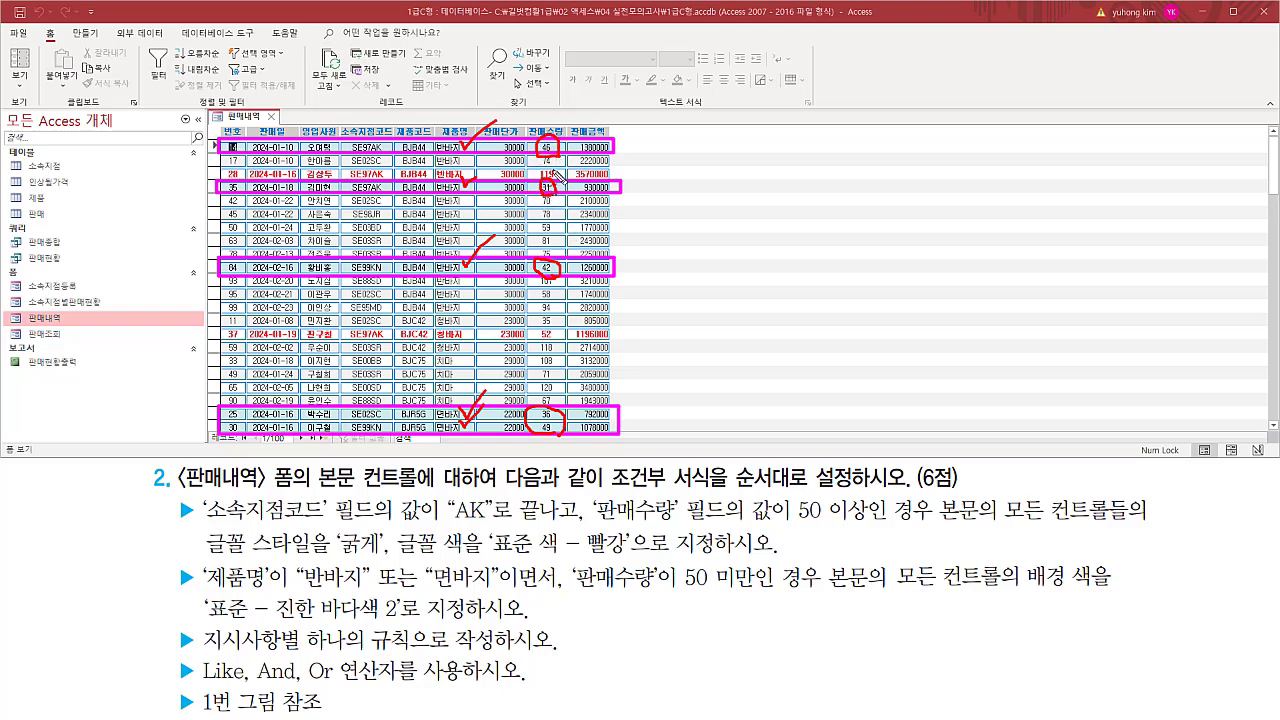
pyautogui.press('Escape')
# Check the unshaded 반바지 records against the second rule's requirement of 판매수량 below 50.
pyautogui.hotkey('ctrl', '2')
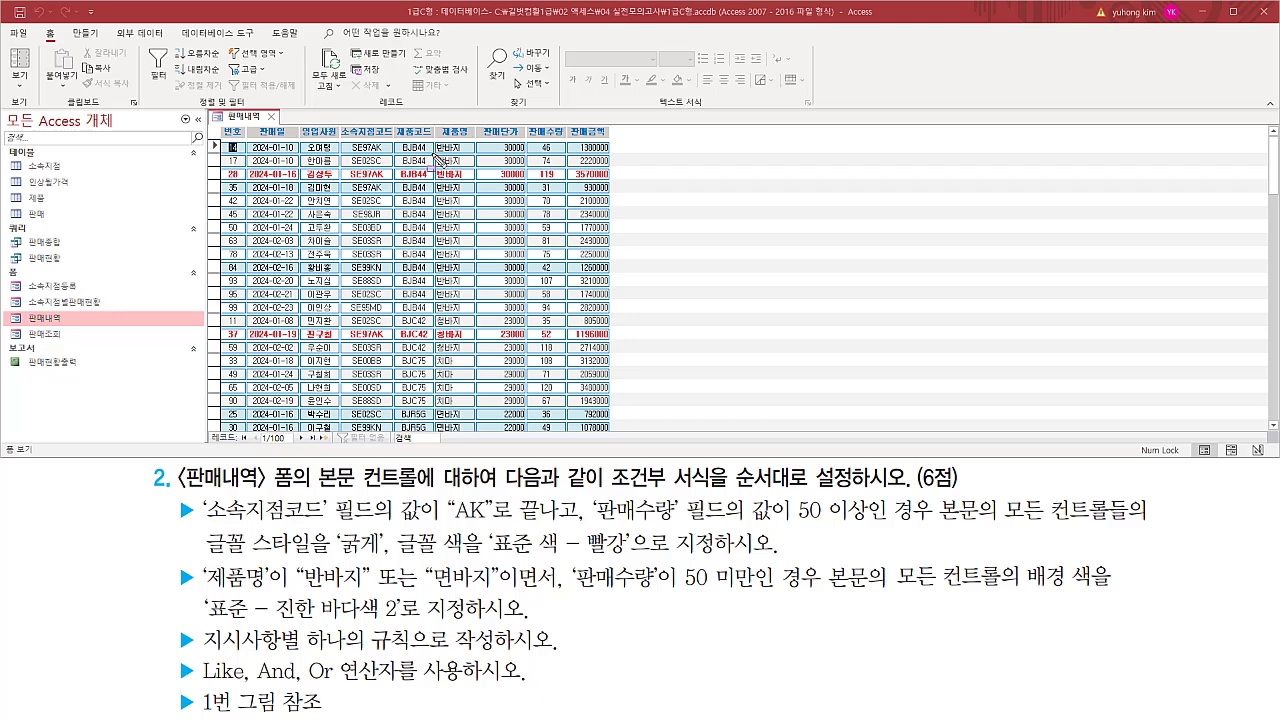
pyautogui.moveTo(433, 154); pyautogui.dragTo(562, 170)
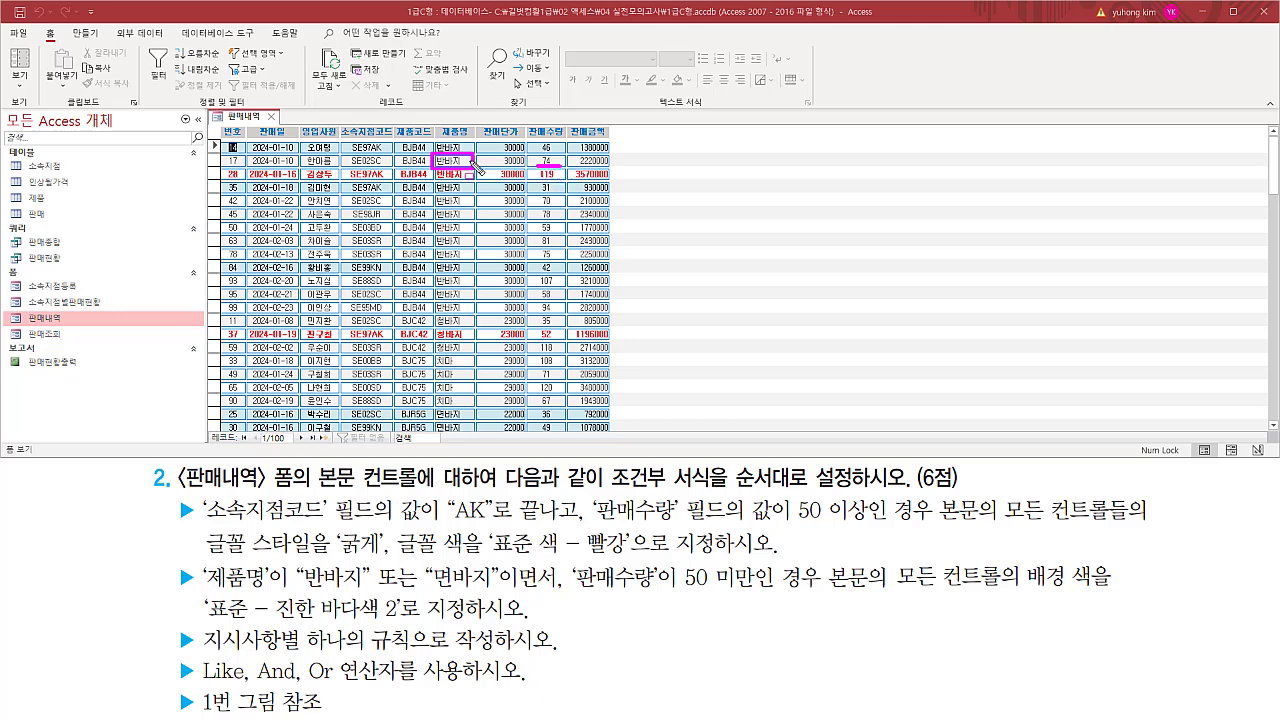
pyautogui.press('Escape')
pyautogui.moveTo(434, 194); pyautogui.dragTo(466, 261)
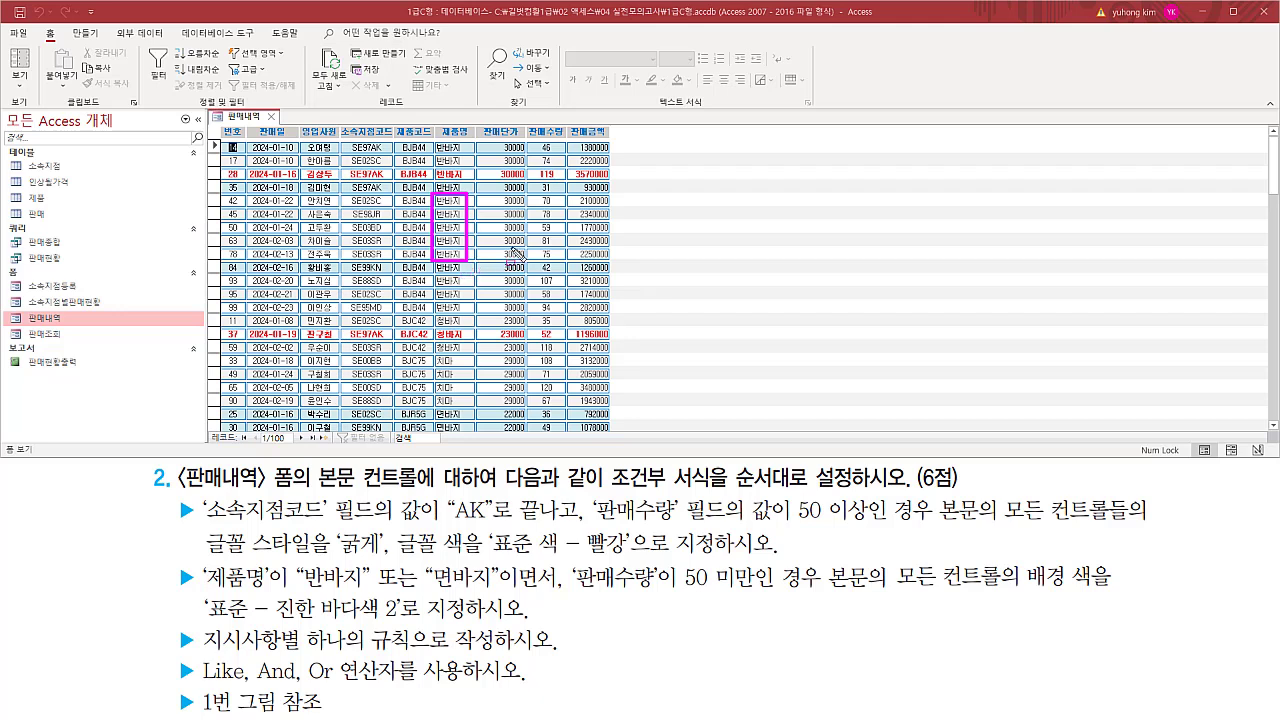
pyautogui.moveTo(533, 193)
pyautogui.mouseDown()
pyautogui.moveTo(550, 263)
pyautogui.moveTo(564, 263)
pyautogui.mouseUp()
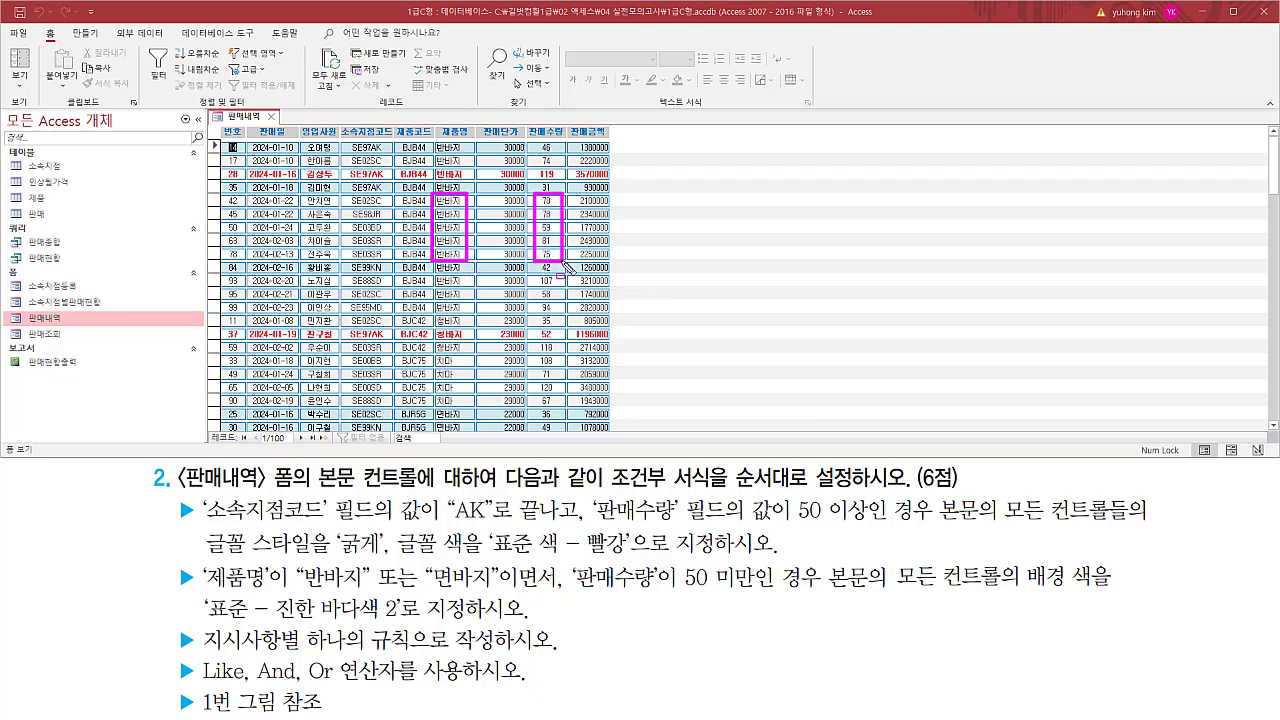
pyautogui.press('Escape')
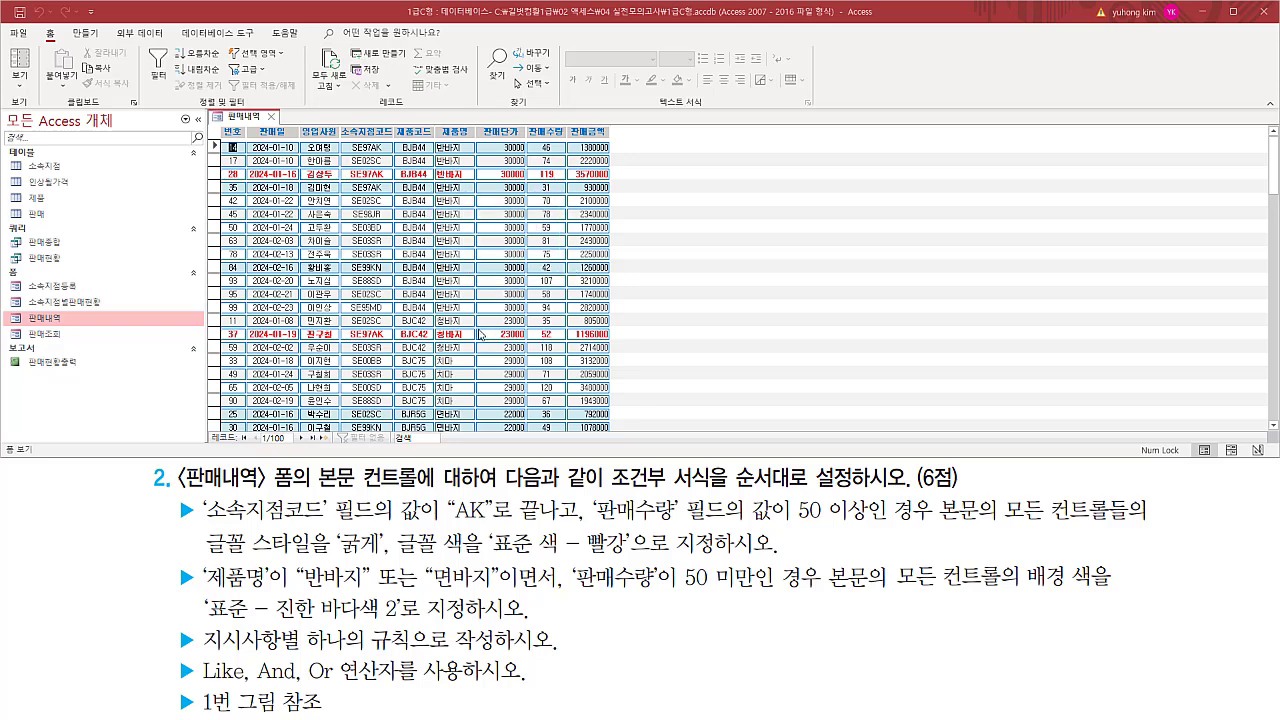
# Check the unshaded 면바지 records further down the form against the second rule's 판매수량 condition.
pyautogui.press('Escape')
pyautogui.click(465, 375)
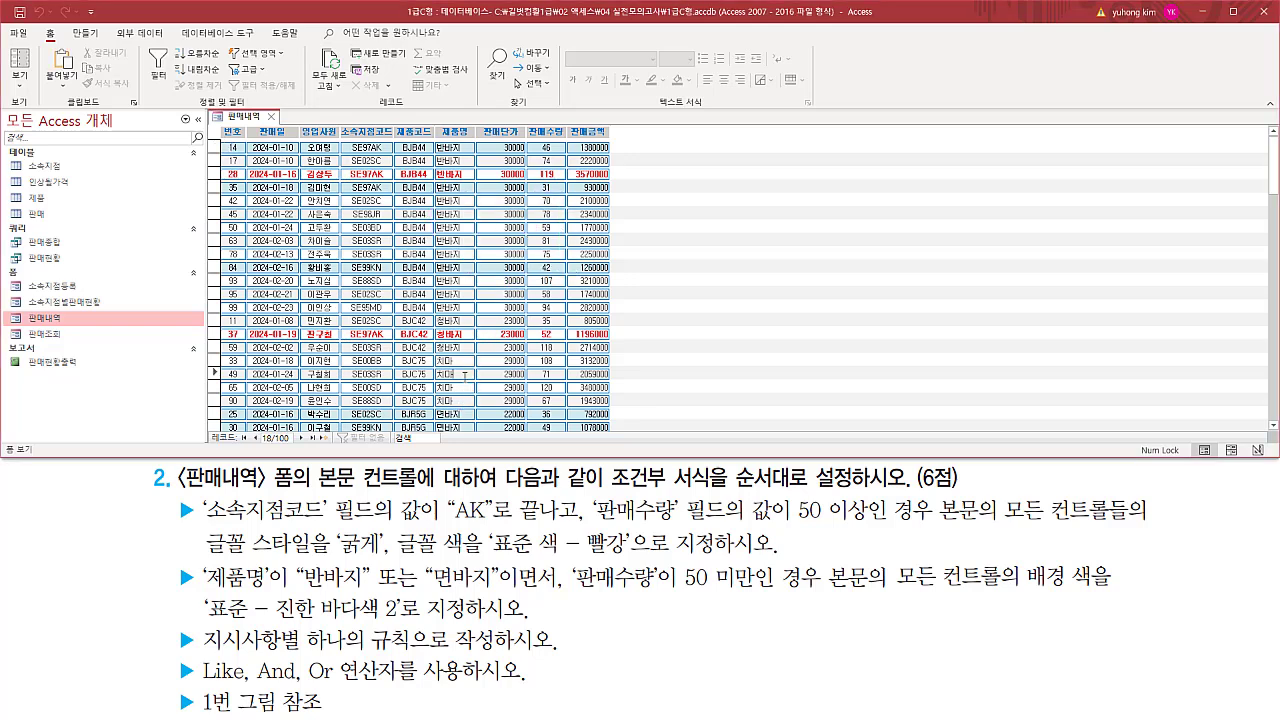
pyautogui.scroll(-2, 465, 377)
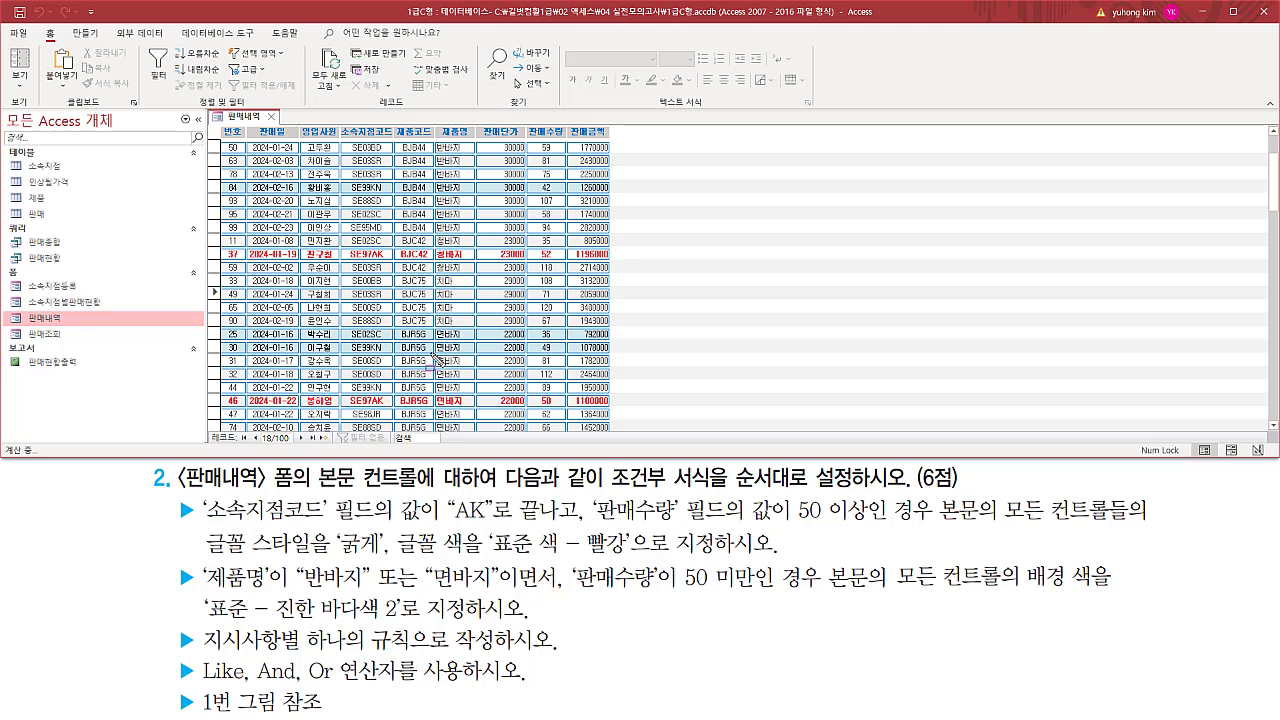
pyautogui.moveTo(430, 352); pyautogui.dragTo(476, 396)
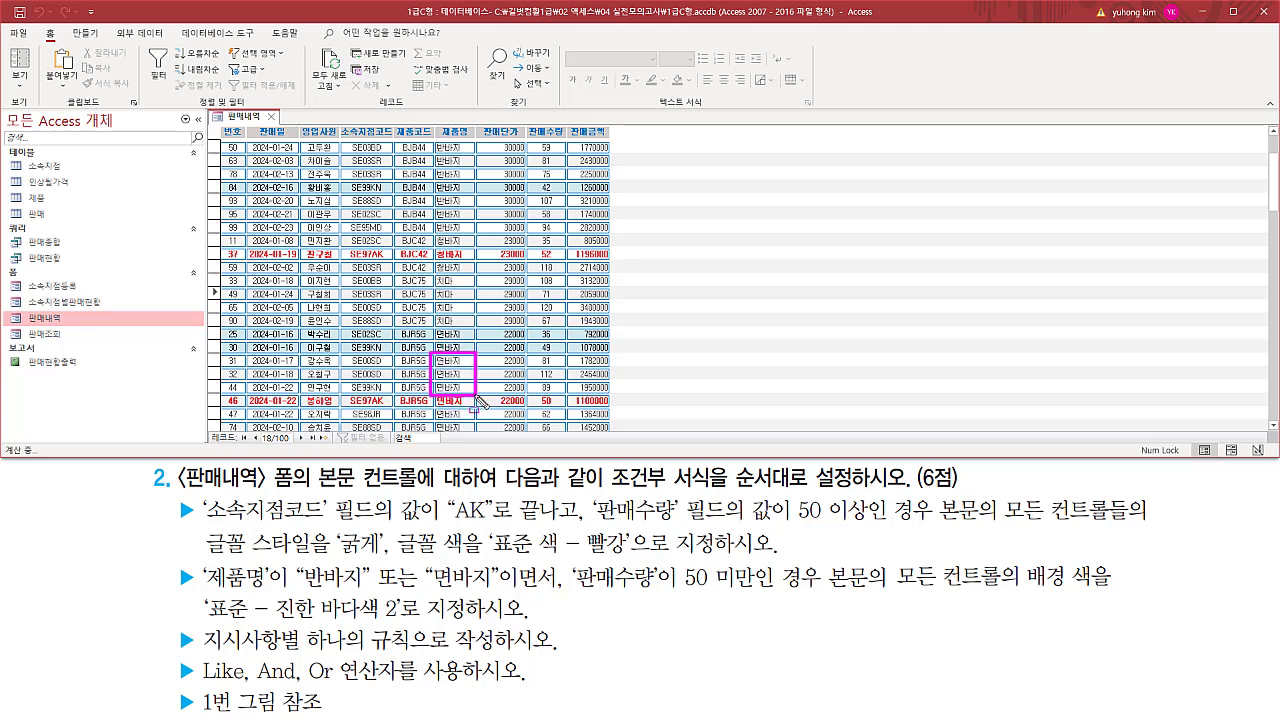
pyautogui.moveTo(530, 352)
pyautogui.mouseDown()
pyautogui.moveTo(578, 412)
pyautogui.moveTo(568, 396)
pyautogui.mouseUp()
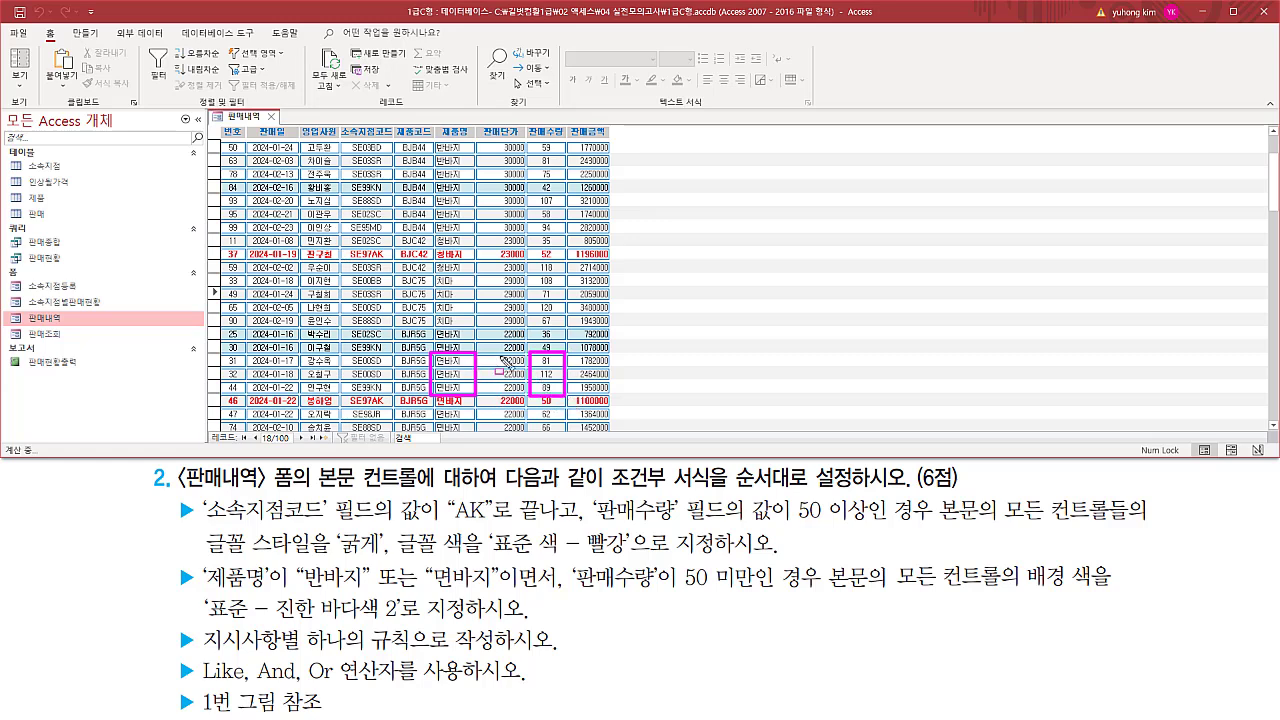
pyautogui.press('Escape')
pyautogui.scroll(2, 352, 347)
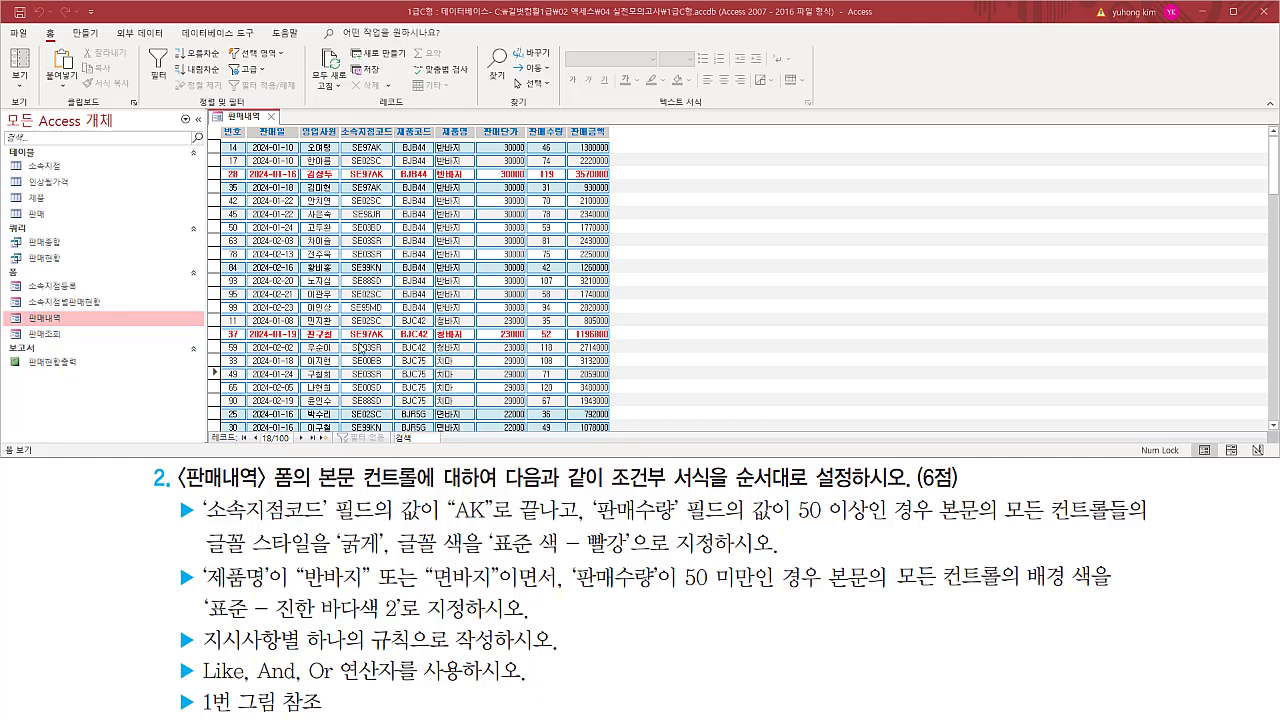
# Close the 판매내역 form and save its design changes.
pyautogui.click(271, 116)
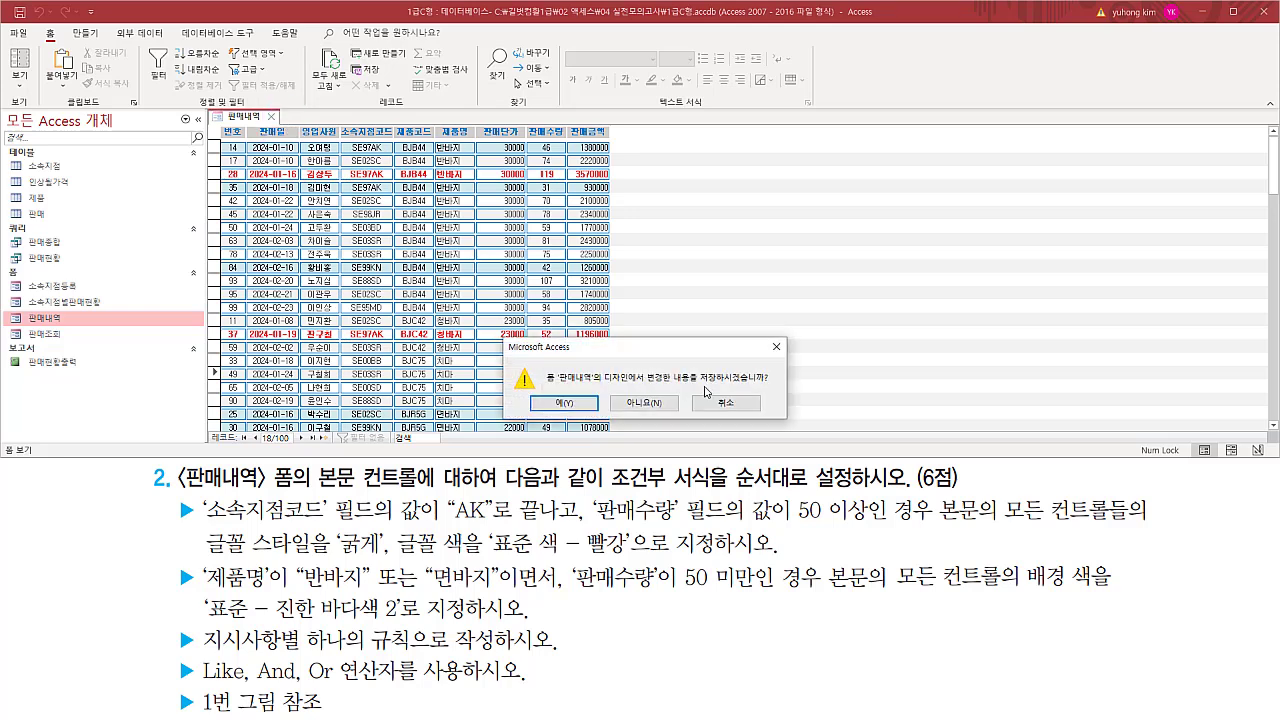
pyautogui.moveTo(694, 385); pyautogui.dragTo(774, 383)
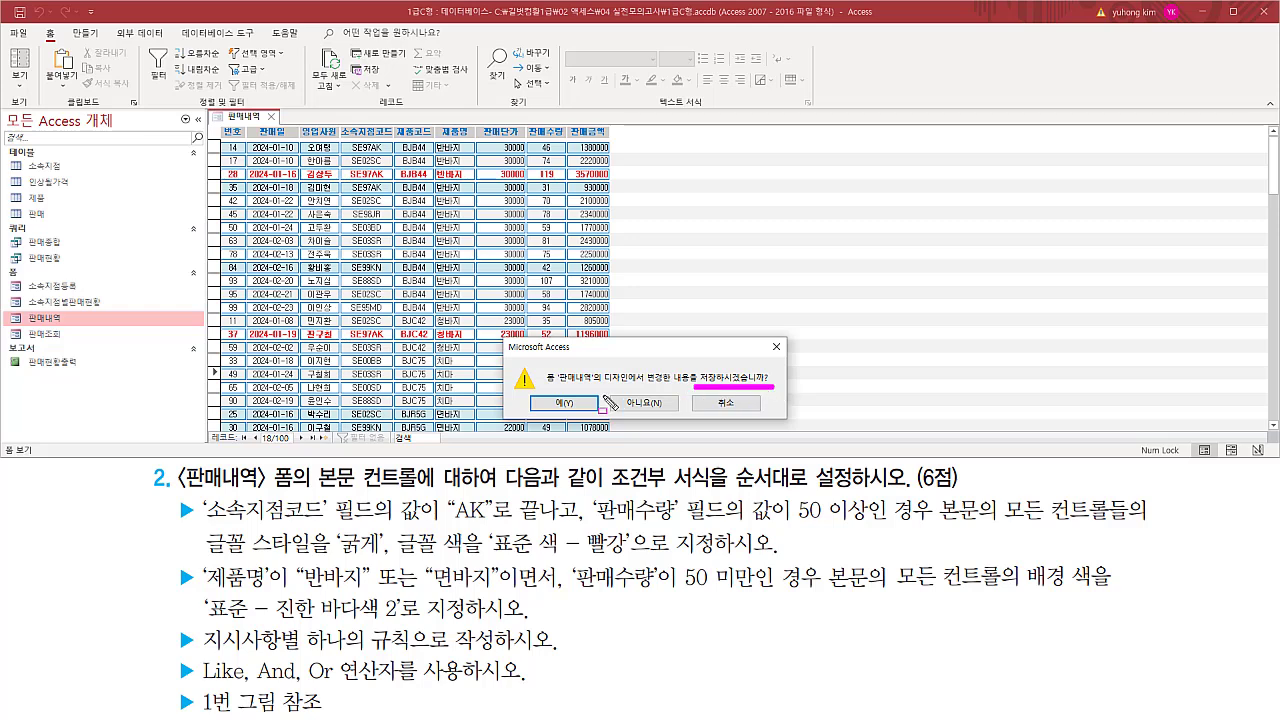
pyautogui.moveTo(535, 394); pyautogui.dragTo(588, 412)
pyautogui.press('Escape')
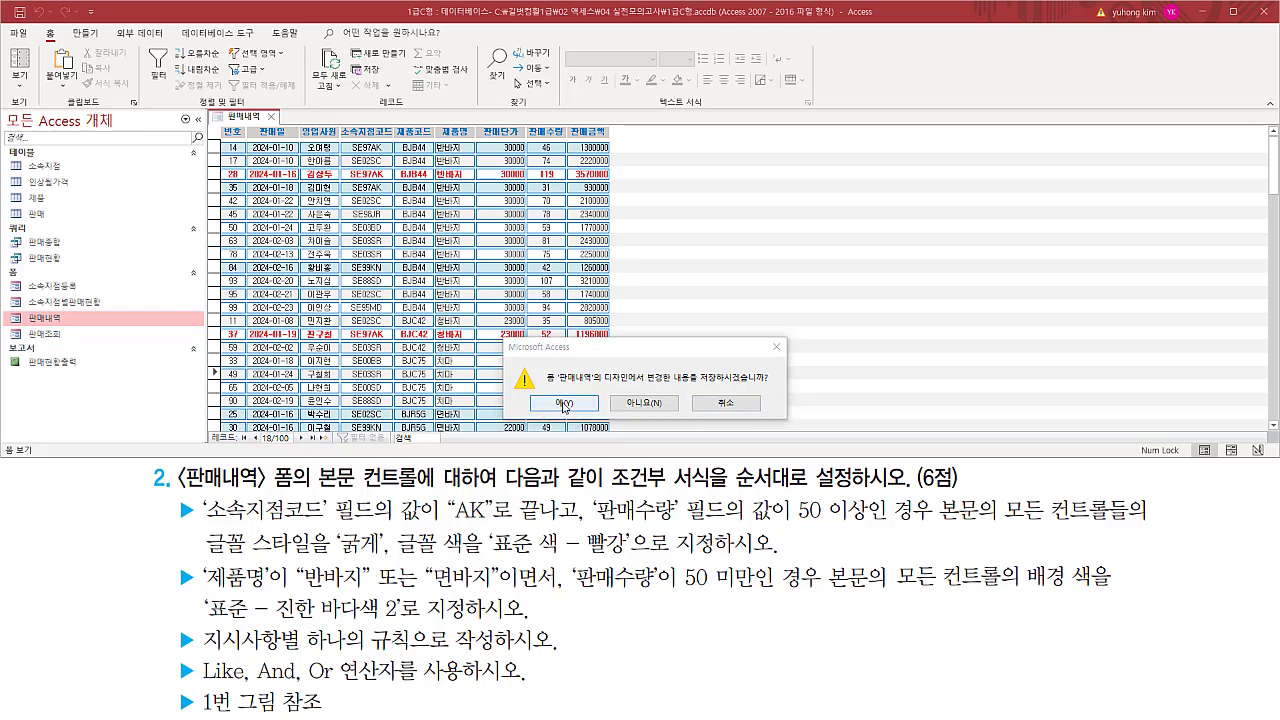
pyautogui.click(565, 403)
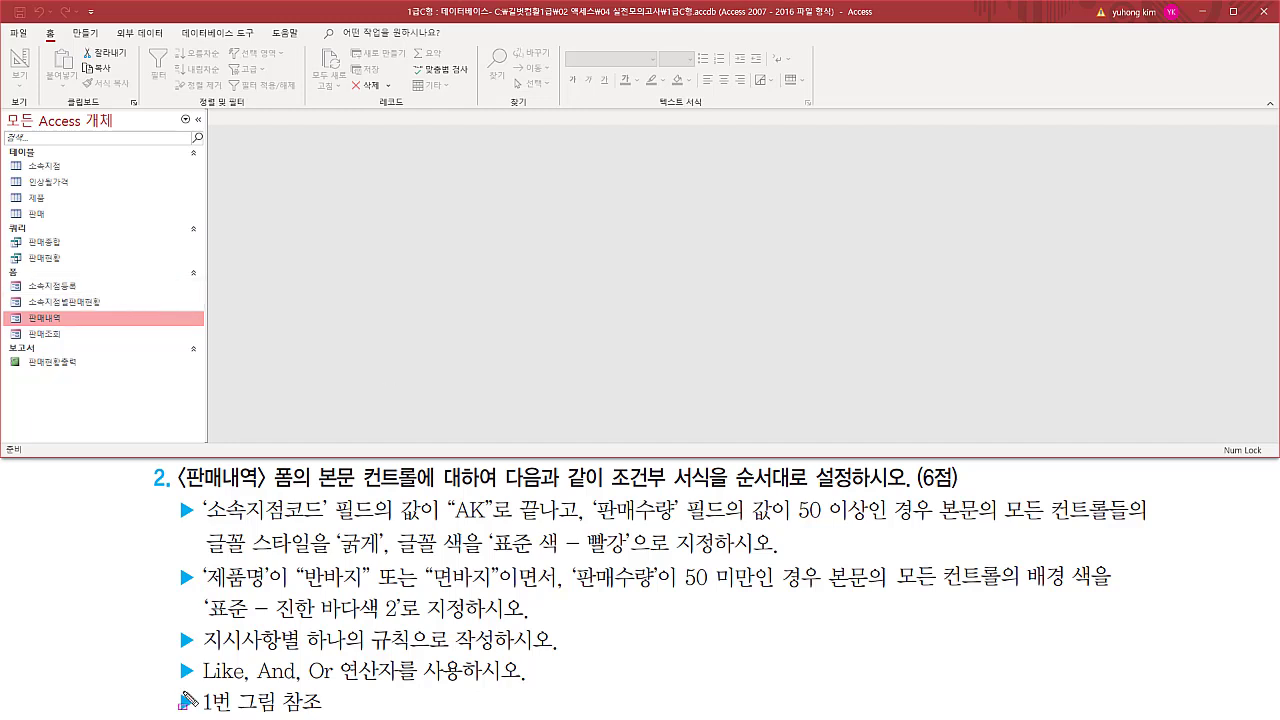
# Open the 소속지점별판매현황 form, inspect the conditional formatting in its 판매내역 subform as the instructions' picture reference asks, and close the form.
pyautogui.moveTo(173, 686); pyautogui.dragTo(341, 714)
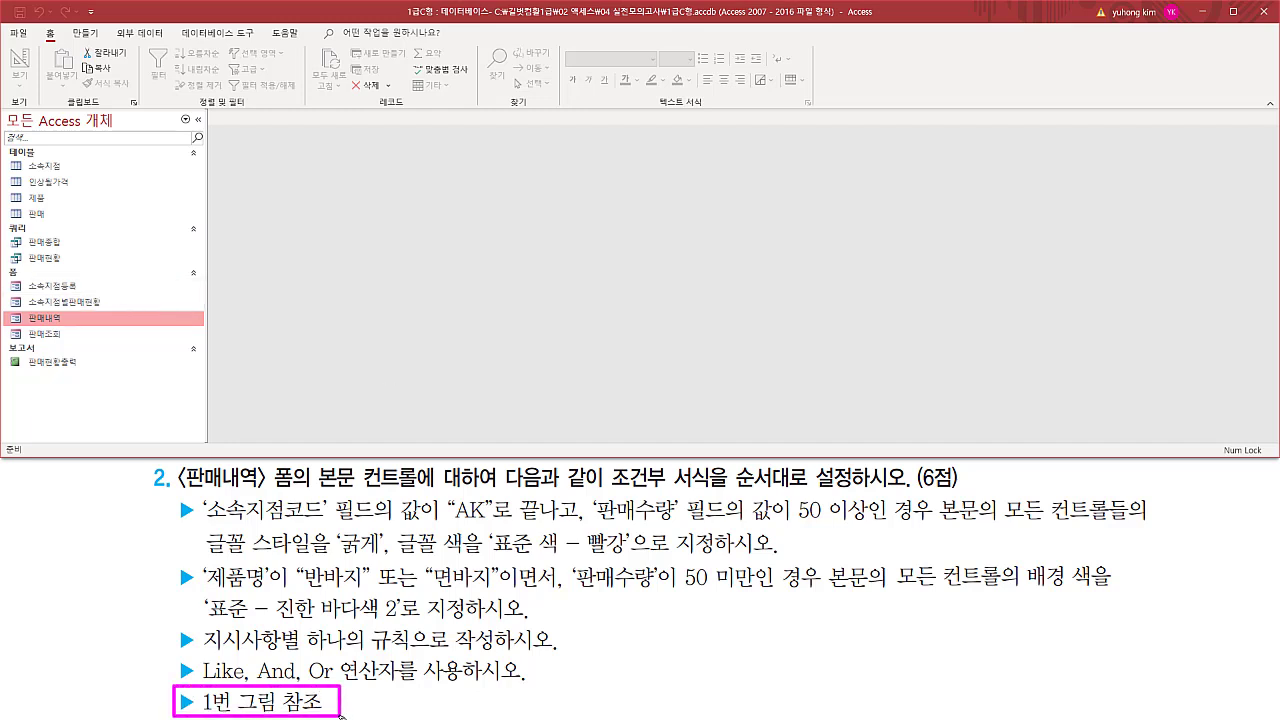
pyautogui.press('Escape')
pyautogui.click(104, 305)
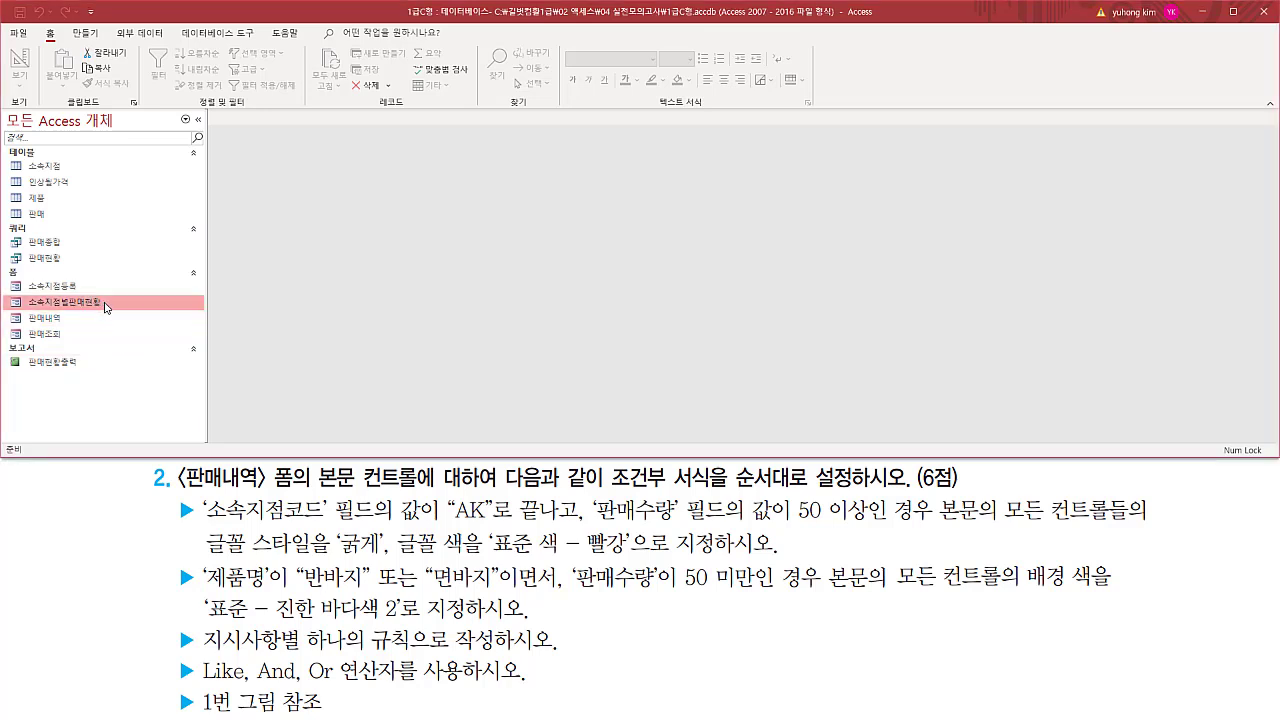
pyautogui.doubleClick(104, 305)
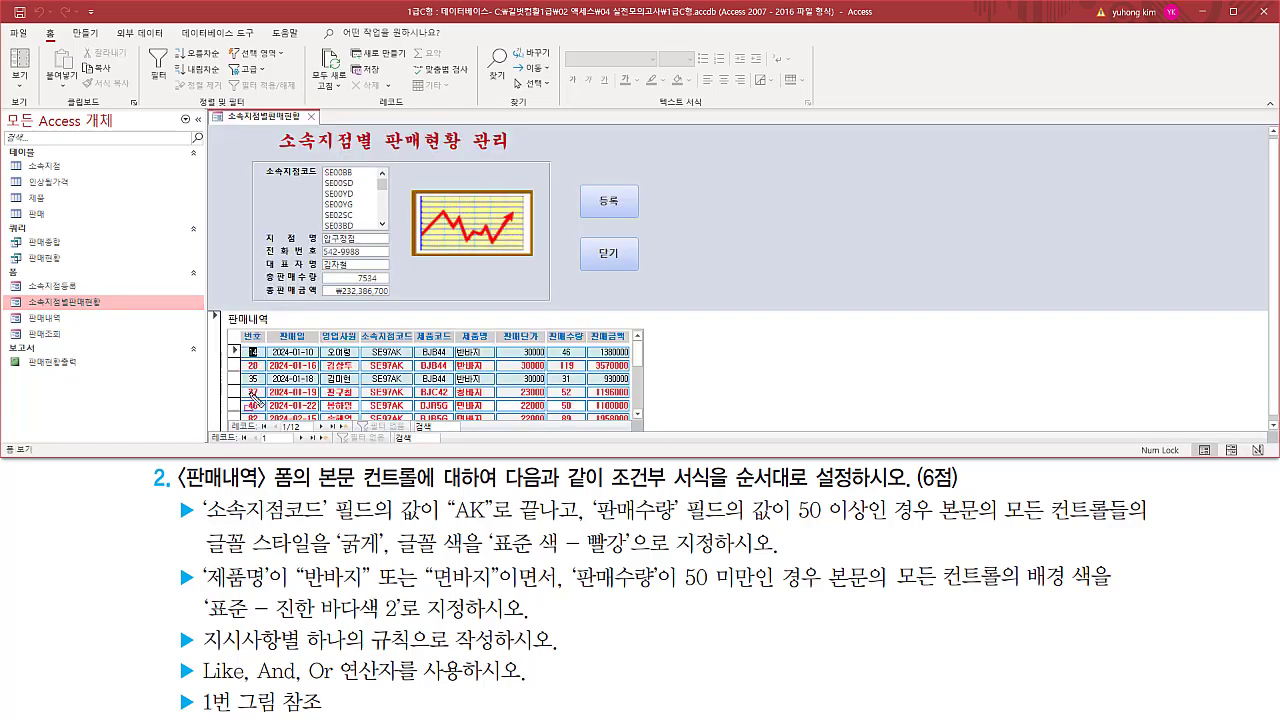
pyautogui.moveTo(236, 343); pyautogui.dragTo(632, 426)
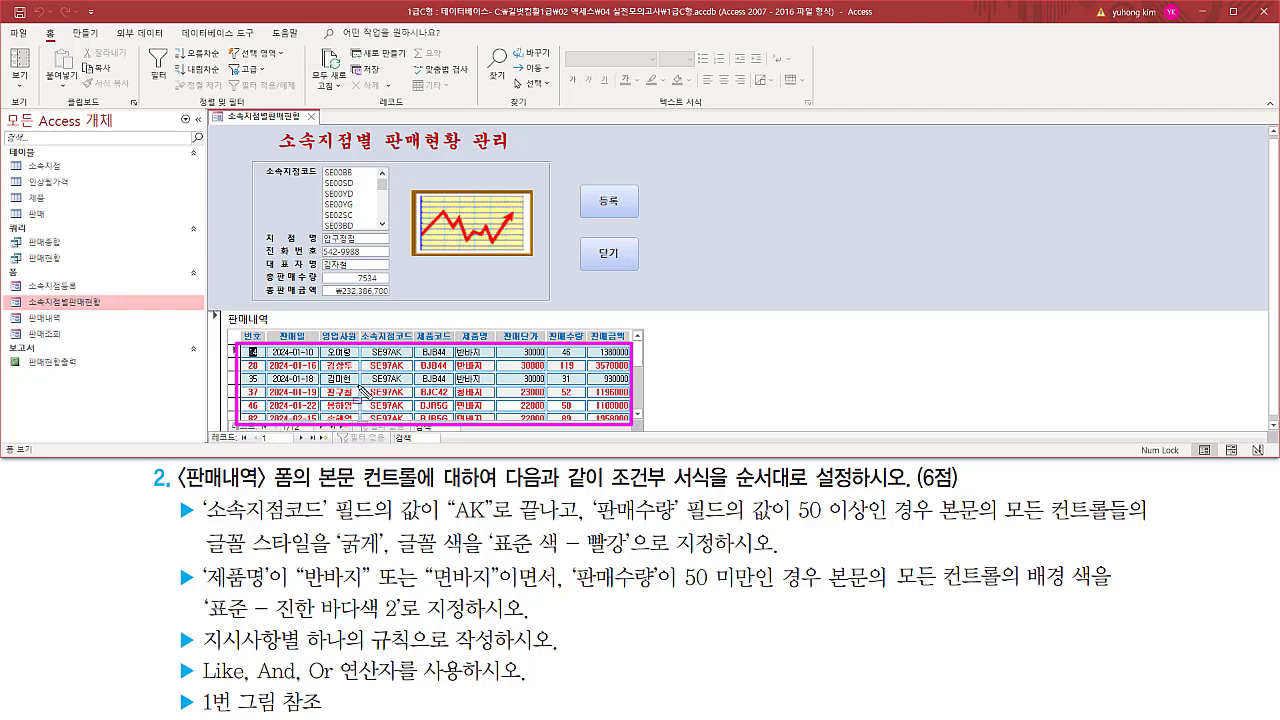
pyautogui.press('Escape')
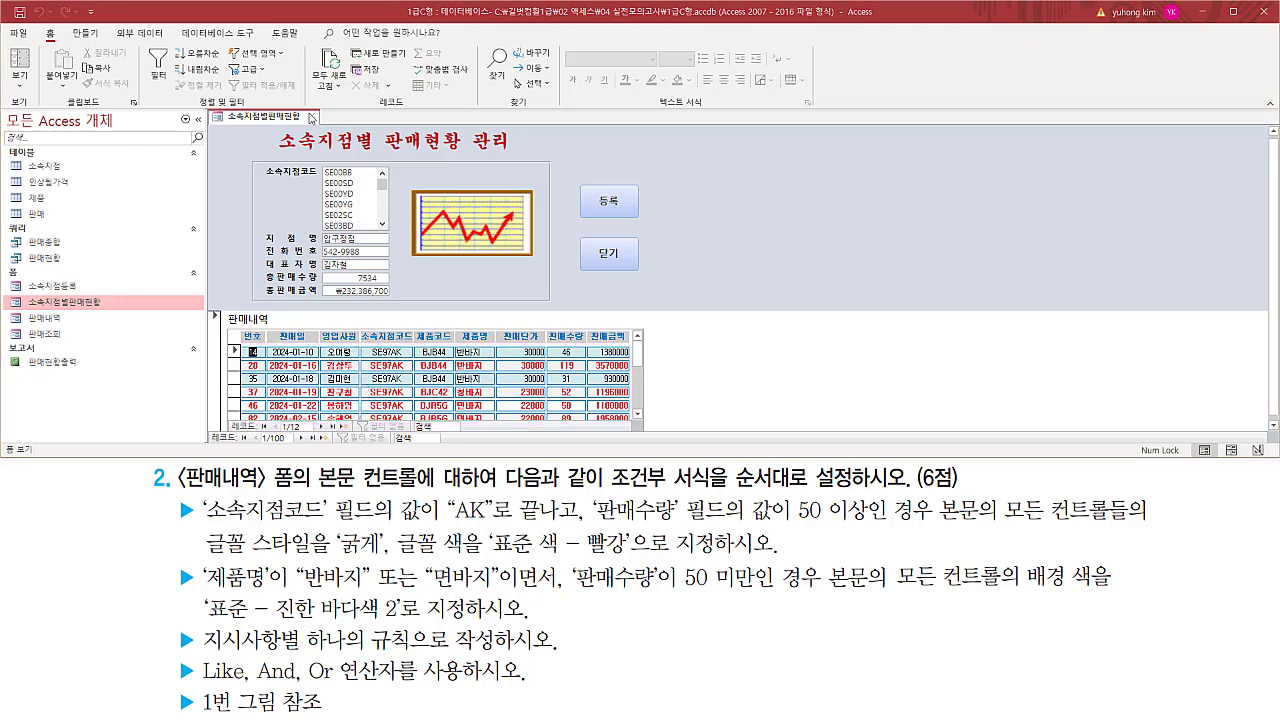
pyautogui.click(311, 117)
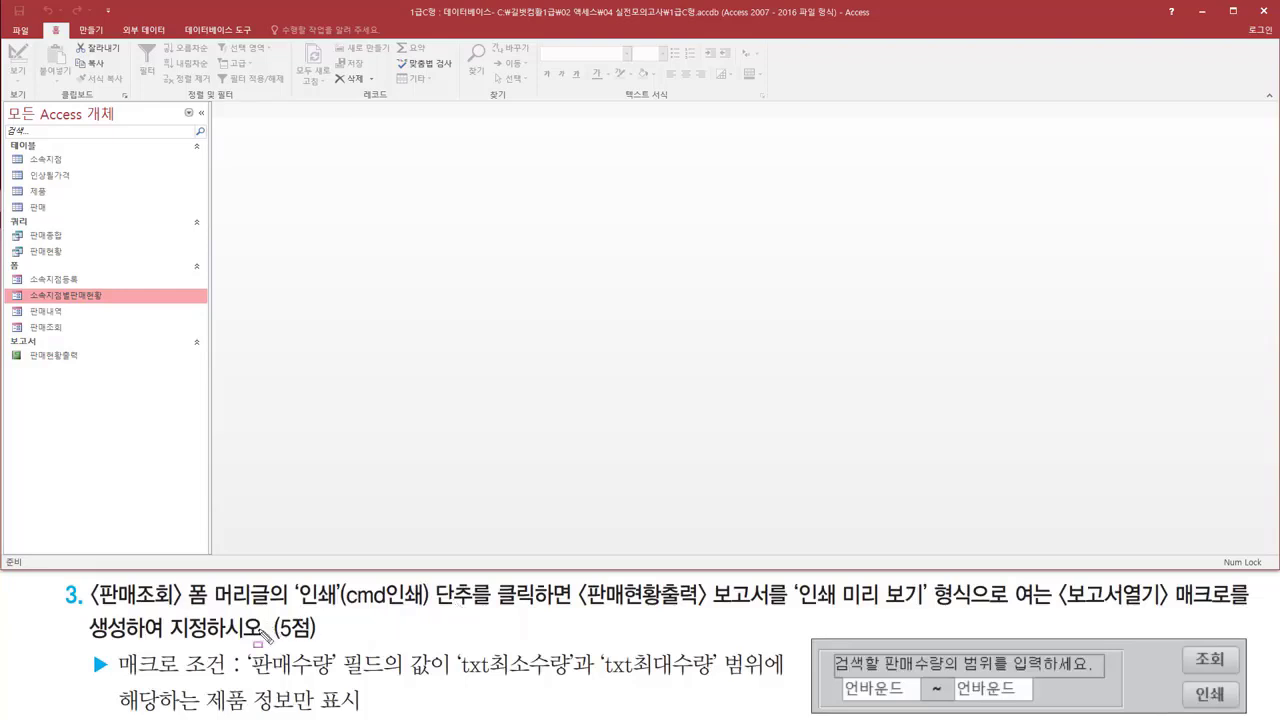
# Find the form named in task 3 and open 판매조회 in Form view.
pyautogui.moveTo(86, 578); pyautogui.dragTo(213, 607)
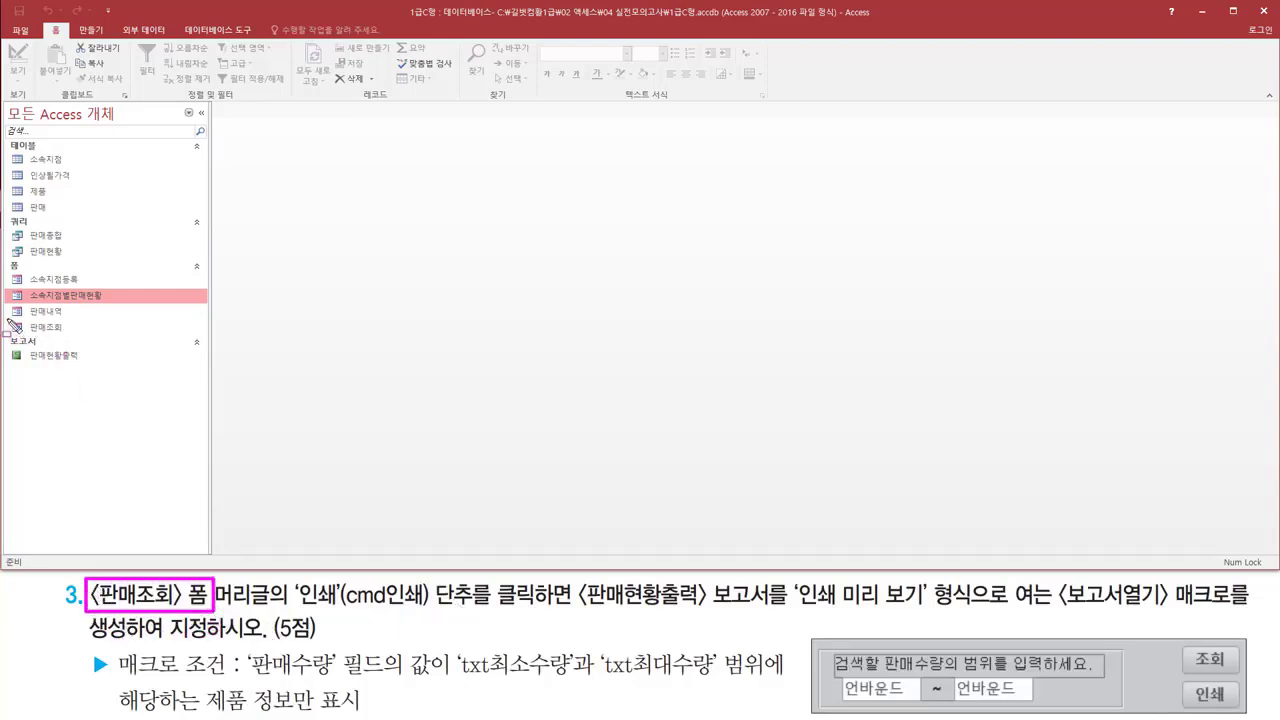
pyautogui.moveTo(9, 319); pyautogui.dragTo(89, 340)
pyautogui.press('Escape')
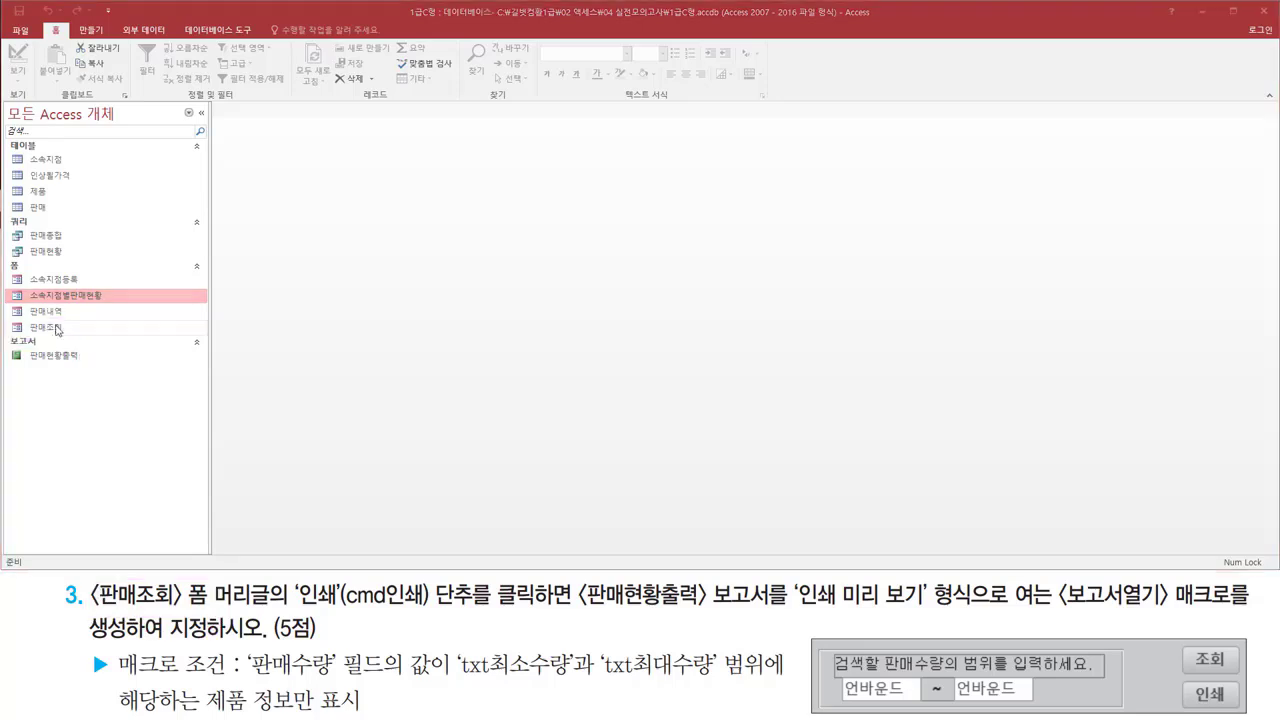
pyautogui.click(61, 329)
pyautogui.doubleClick(61, 329)
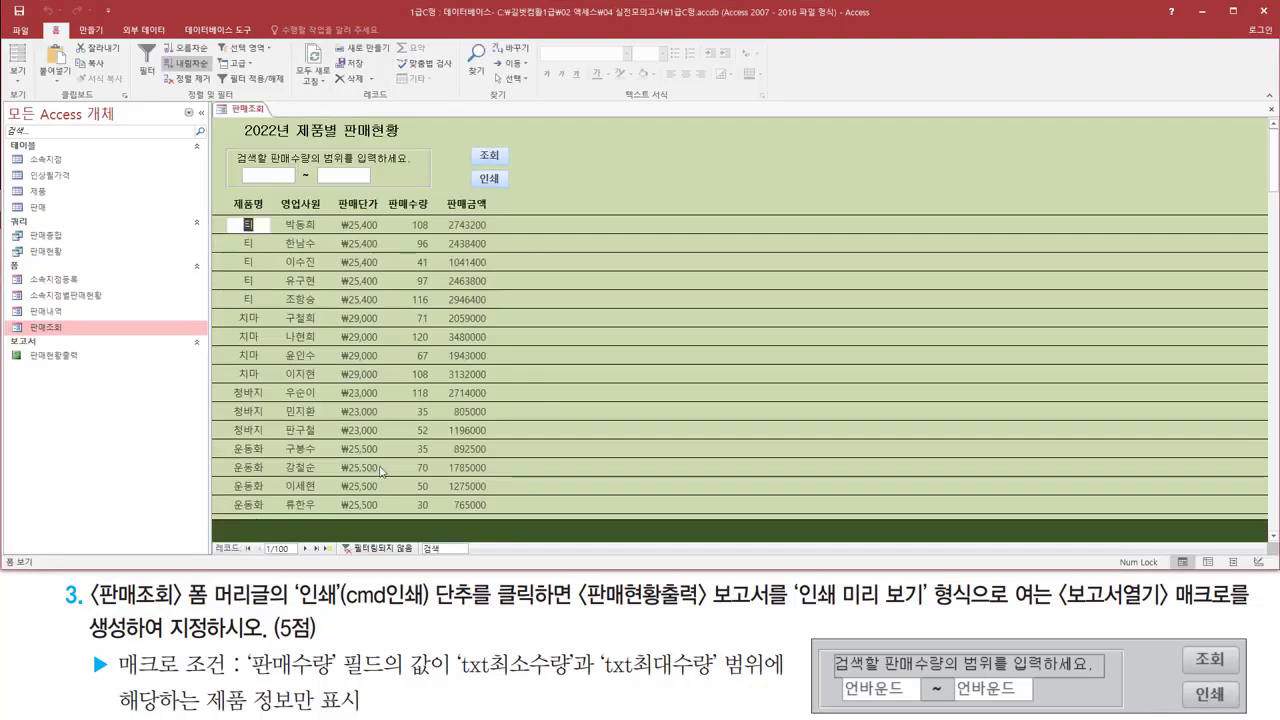
# Examine task 3's requirements for the form header's 인쇄 button, the 판매현황출력 report, its print preview format and the 보고서열기 macro.
pyautogui.moveTo(181, 578); pyautogui.dragTo(276, 610)
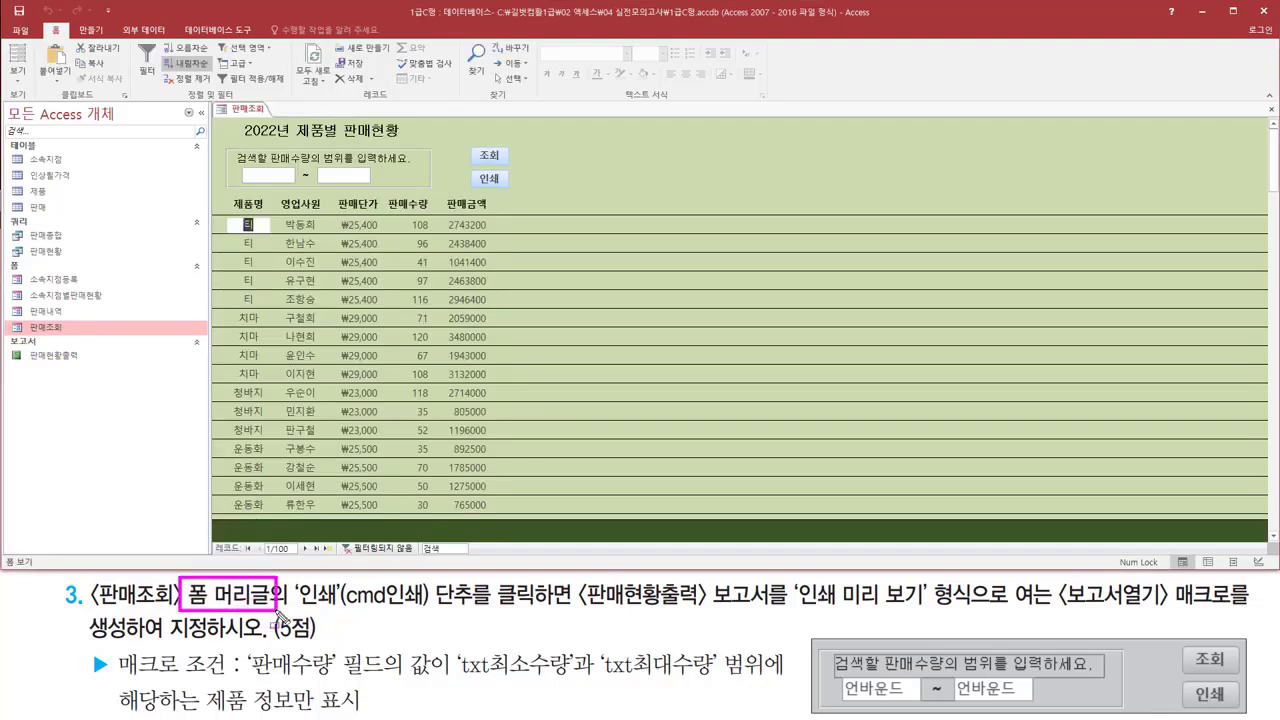
pyautogui.moveTo(211, 119); pyautogui.dragTo(538, 205)
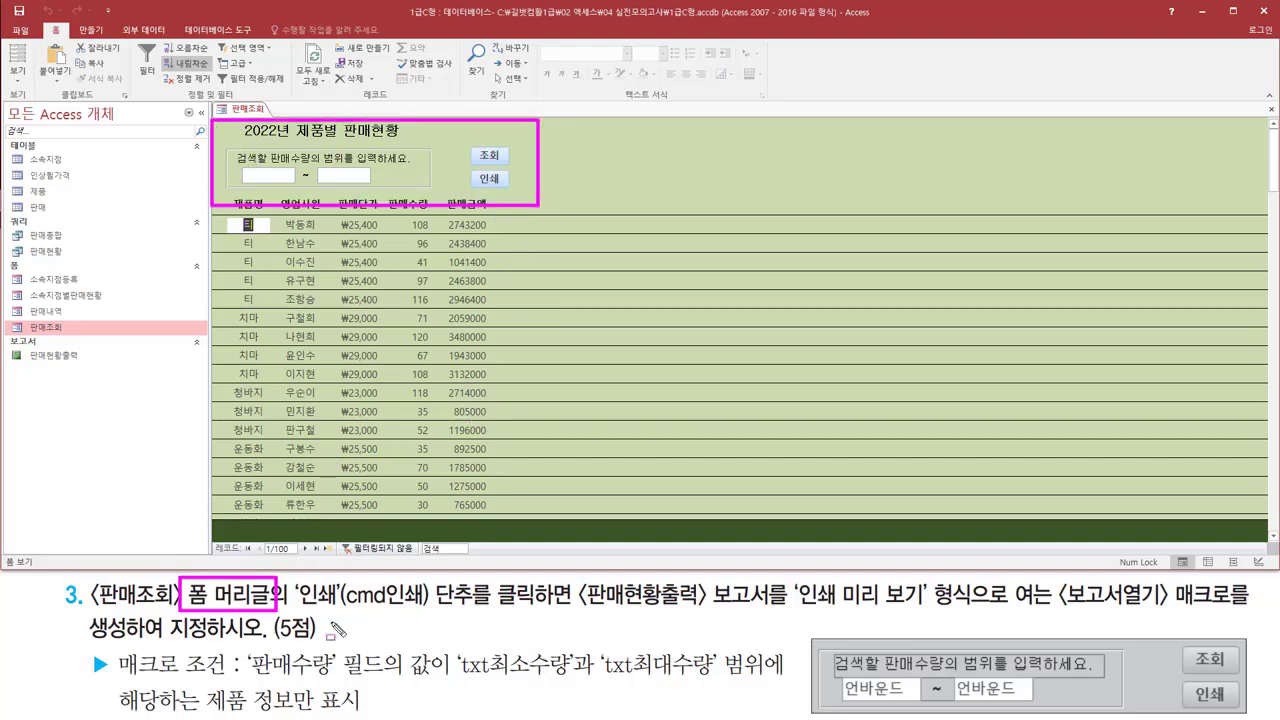
pyautogui.moveTo(298, 606)
pyautogui.mouseDown()
pyautogui.moveTo(534, 607)
pyautogui.moveTo(476, 607)
pyautogui.mouseUp()
pyautogui.moveTo(474, 168); pyautogui.dragTo(510, 192)
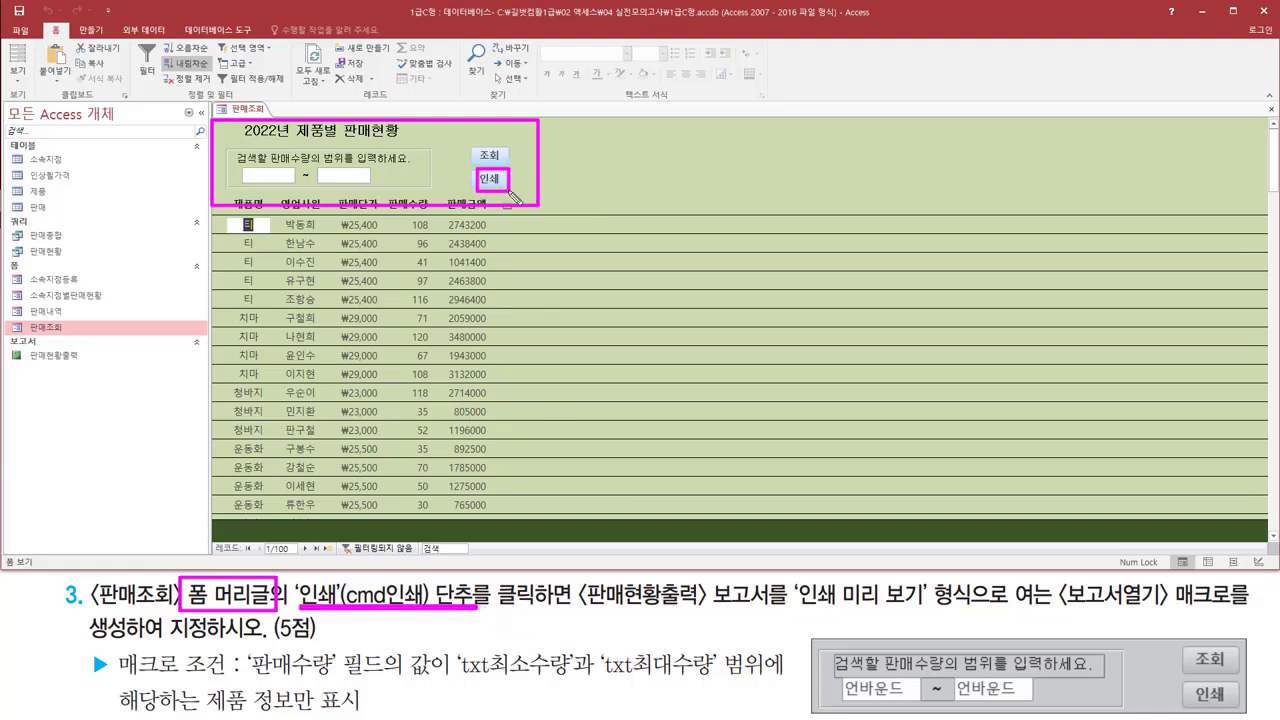
pyautogui.moveTo(497, 585); pyautogui.dragTo(572, 611)
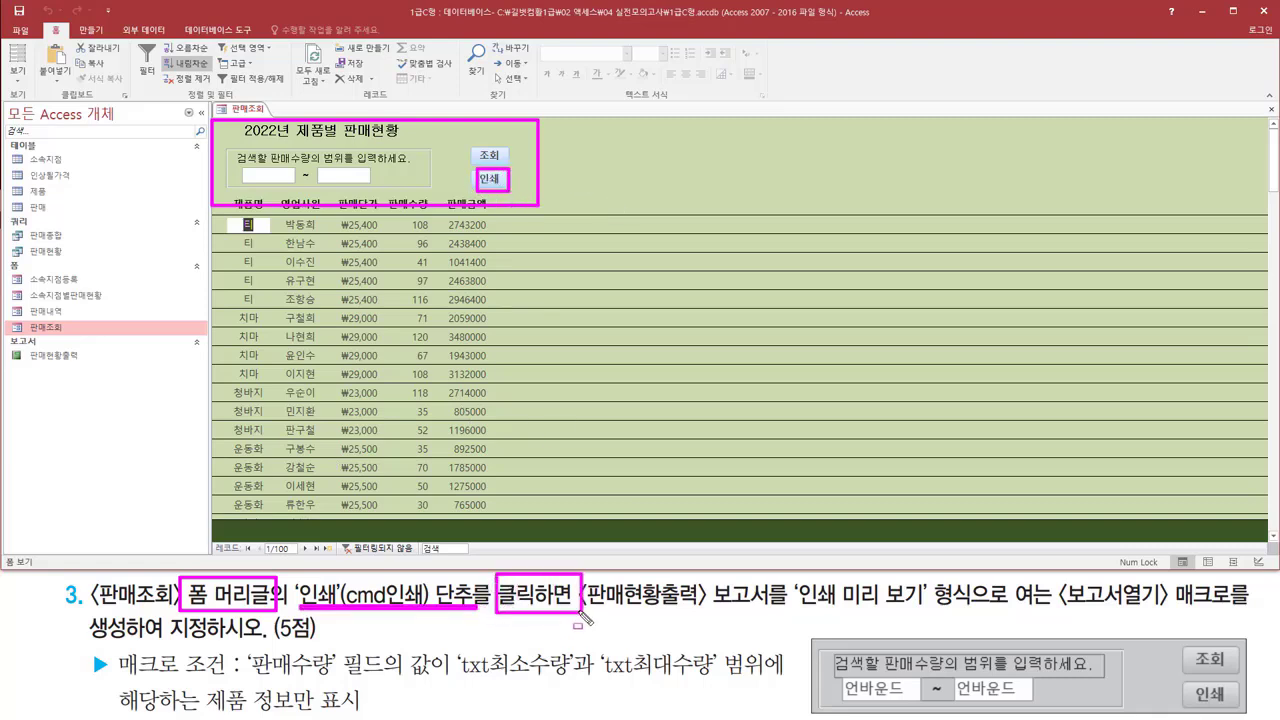
pyautogui.moveTo(495, 621); pyautogui.dragTo(757, 607)
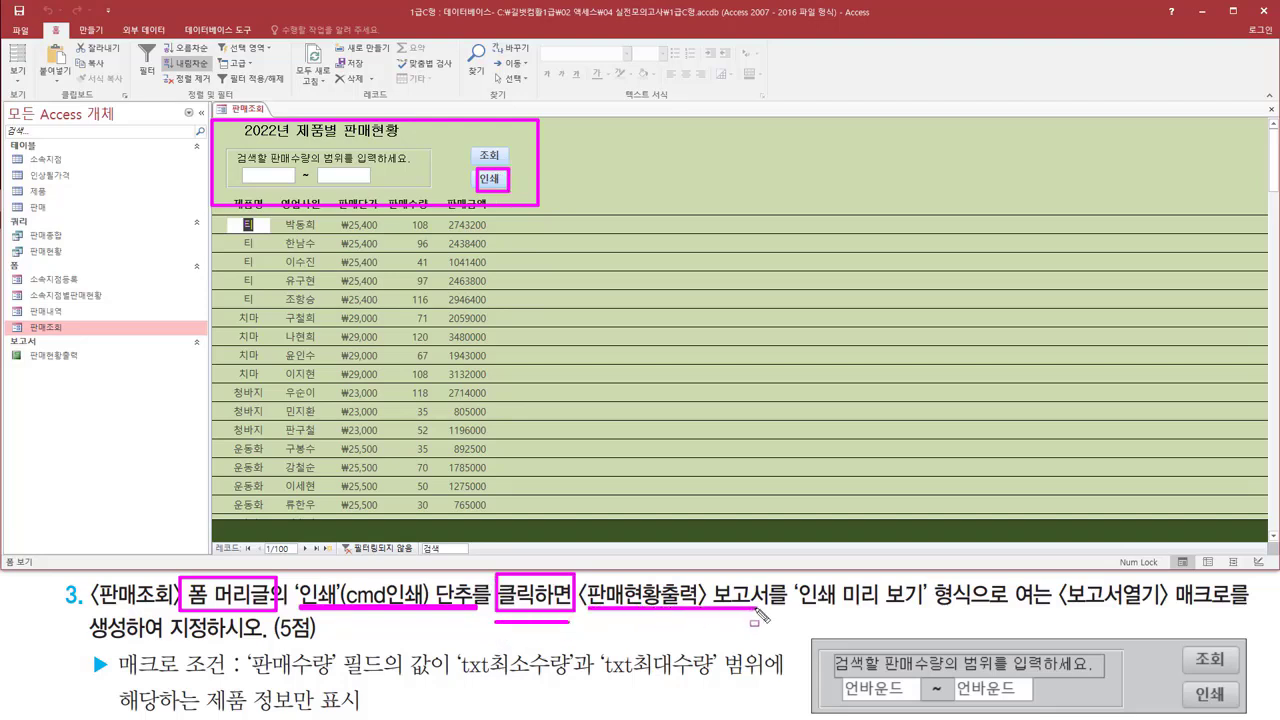
pyautogui.moveTo(12, 334)
pyautogui.mouseDown()
pyautogui.moveTo(4, 345)
pyautogui.moveTo(63, 370)
pyautogui.moveTo(102, 371)
pyautogui.mouseUp()
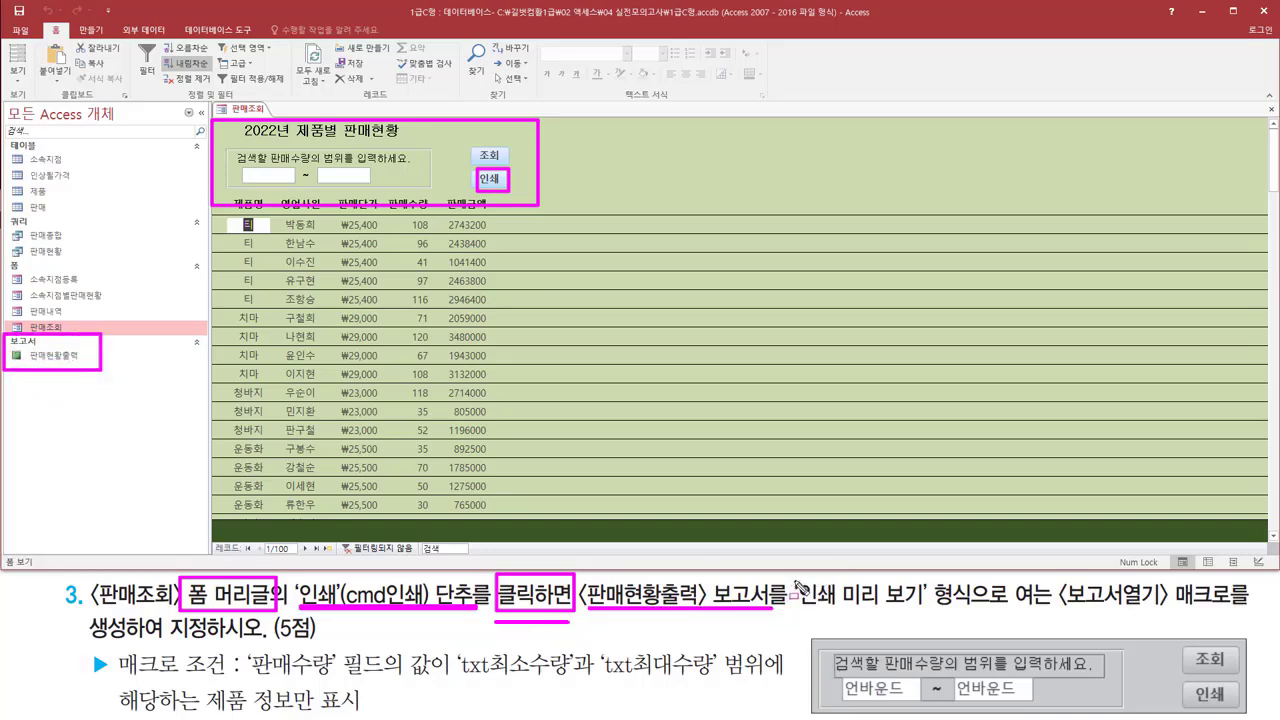
pyautogui.moveTo(794, 580); pyautogui.dragTo(933, 609)
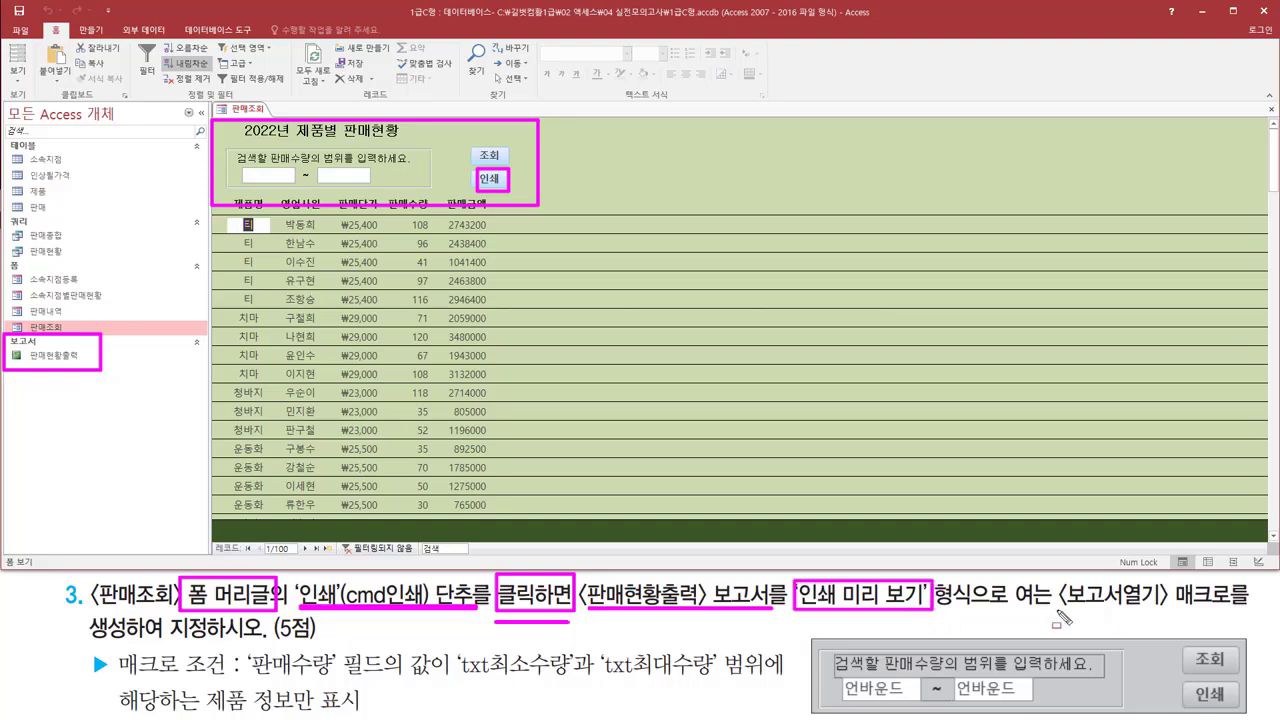
pyautogui.moveTo(1054, 610); pyautogui.dragTo(1243, 610)
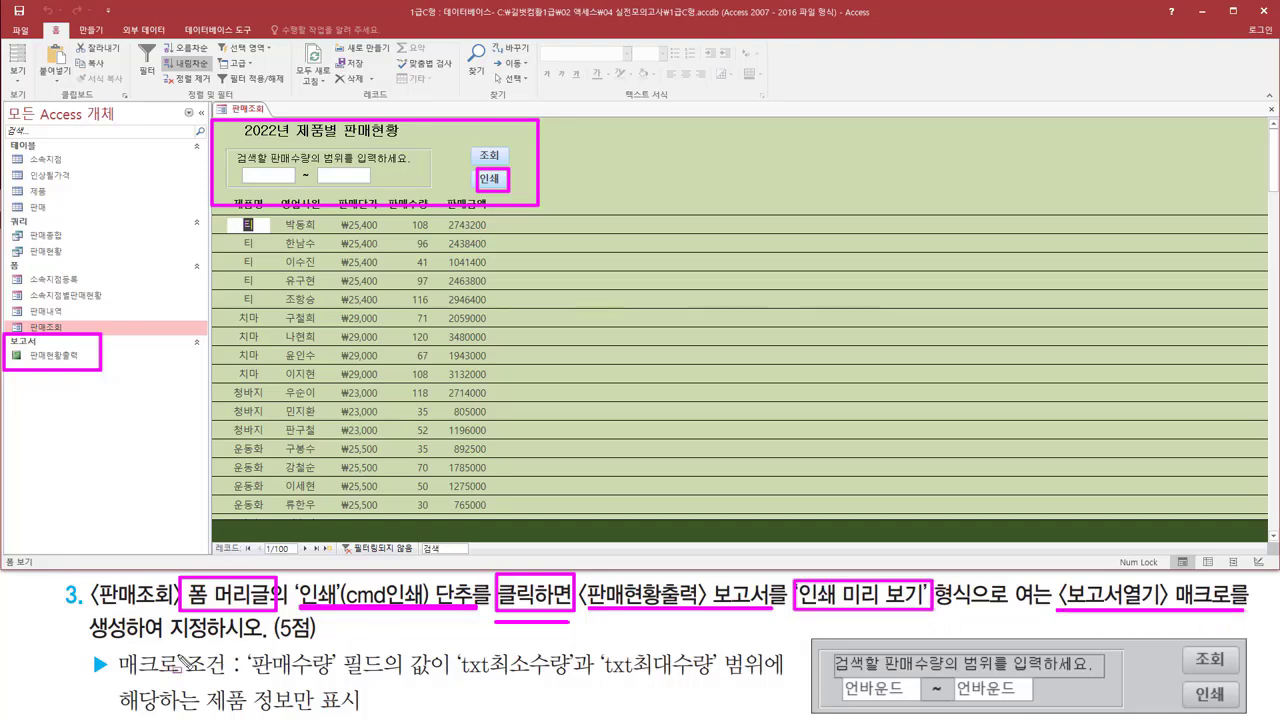
pyautogui.moveTo(90, 631); pyautogui.dragTo(272, 631)
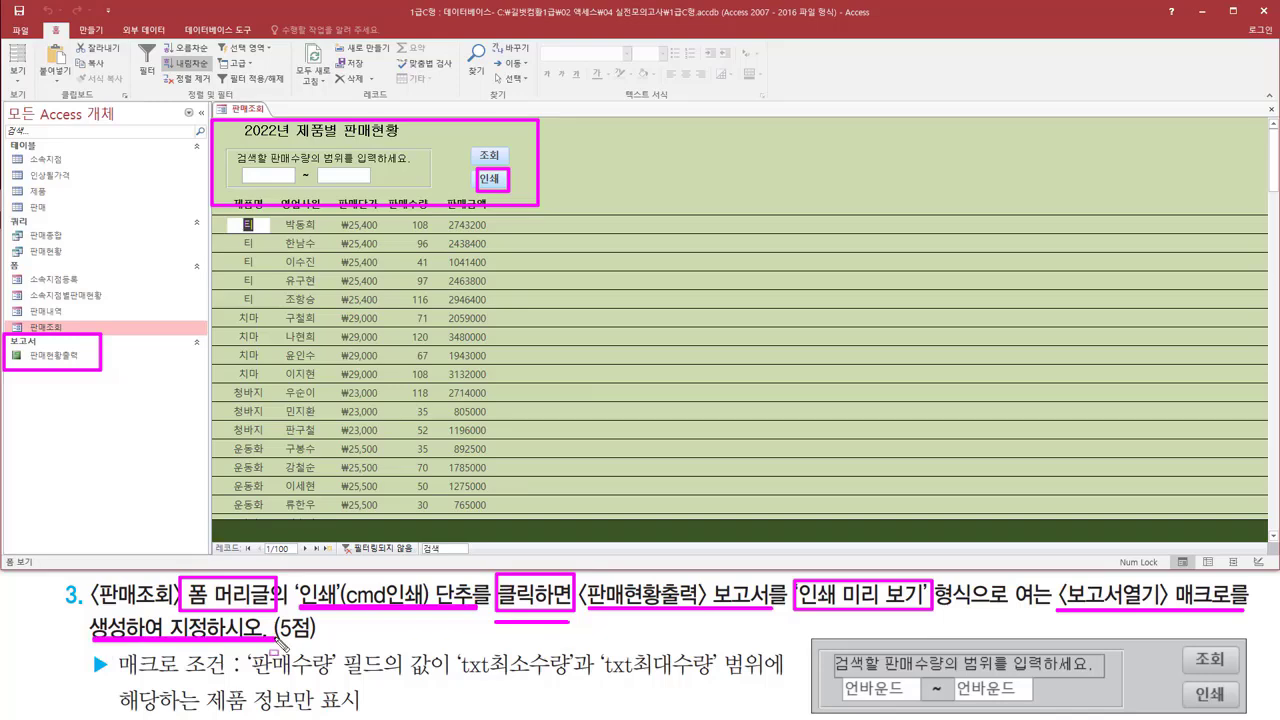
# Open the 판매현황출력 report in Print Preview.
pyautogui.moveTo(27, 345)
pyautogui.mouseDown()
pyautogui.moveTo(42, 370)
pyautogui.moveTo(82, 372)
pyautogui.mouseUp()
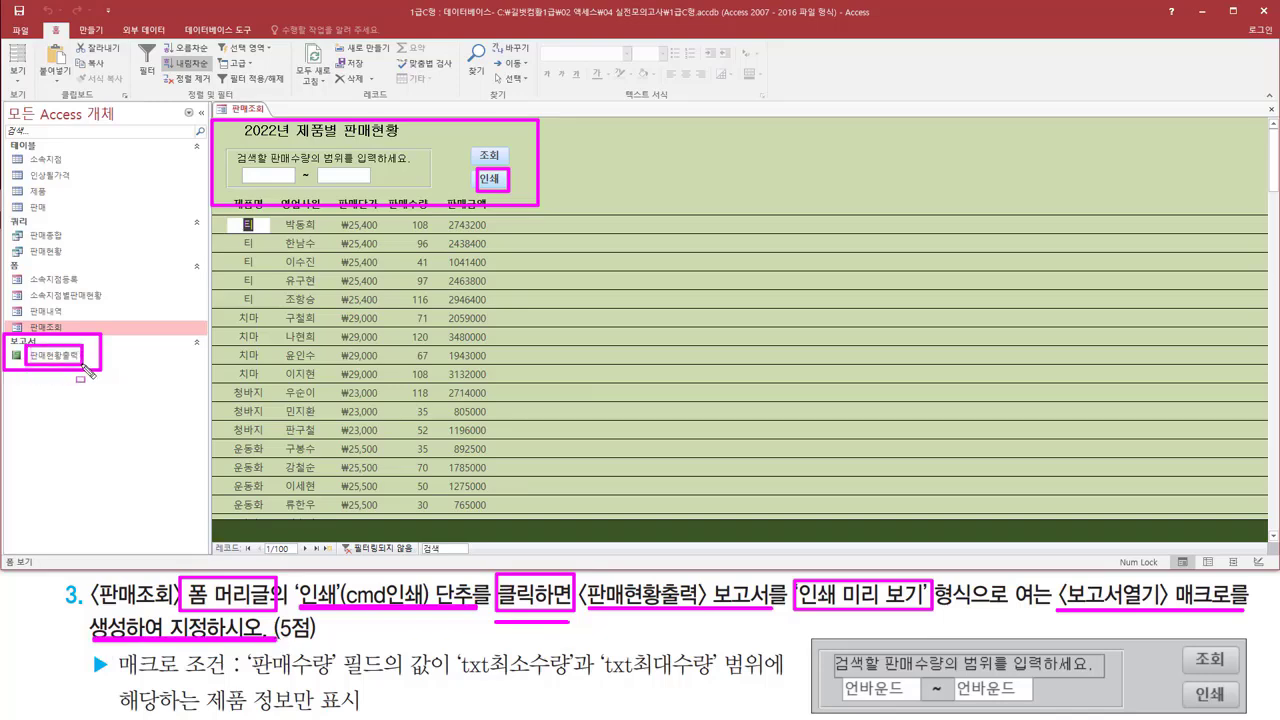
pyautogui.click(70, 358)
pyautogui.rightClick(70, 360)
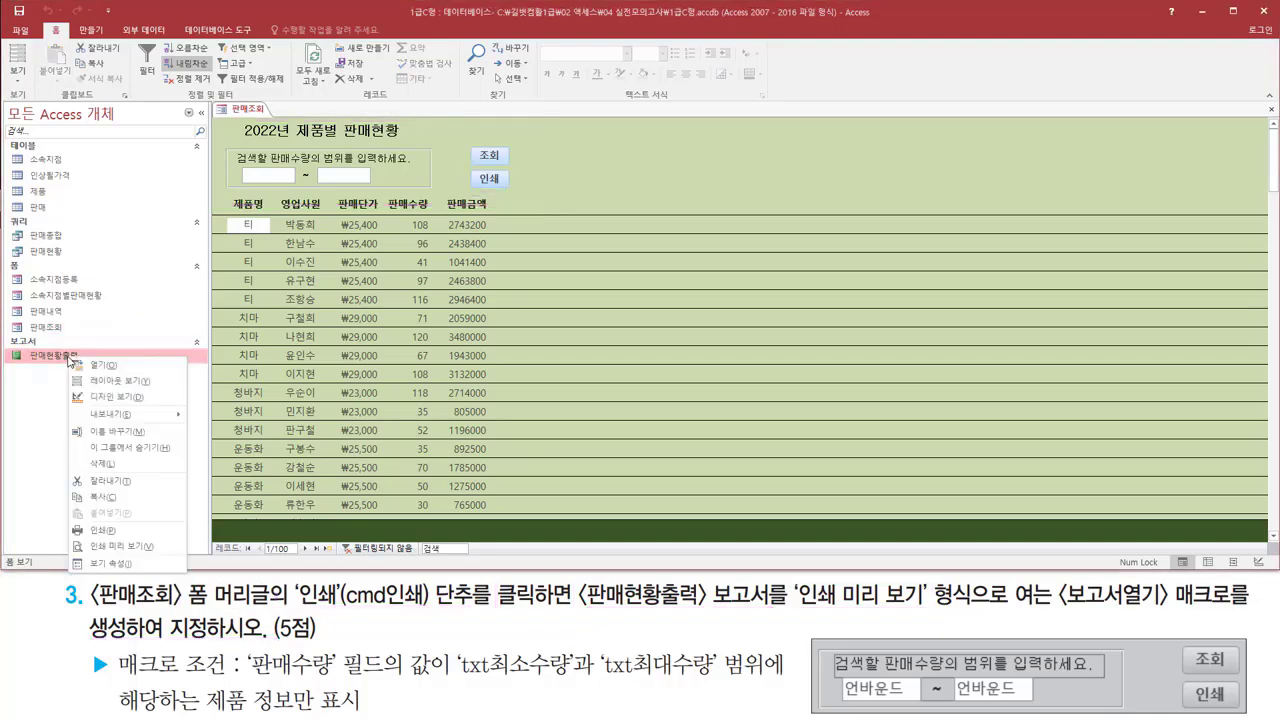
pyautogui.click(143, 548)
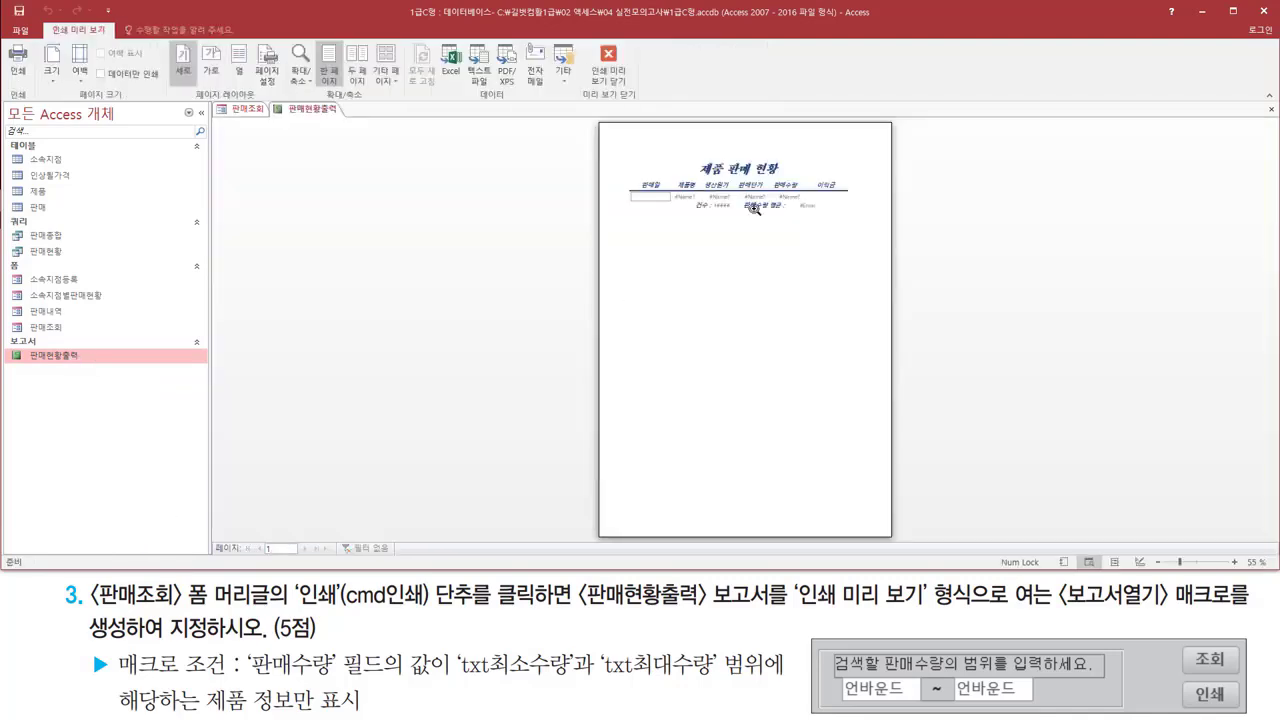
# Examine the 판매현황출력 report preview at 100% alongside the 판매수량 range condition in task 3, and close the report.
pyautogui.click(754, 208)
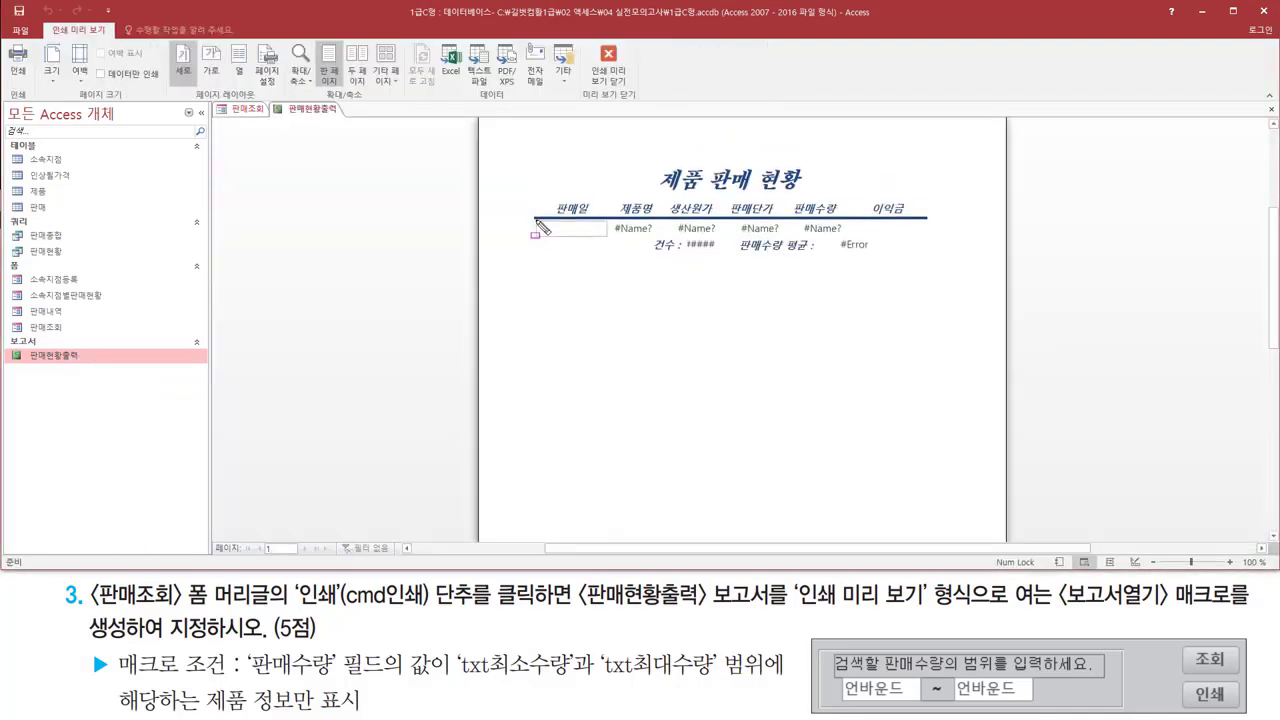
pyautogui.moveTo(536, 220); pyautogui.dragTo(920, 272)
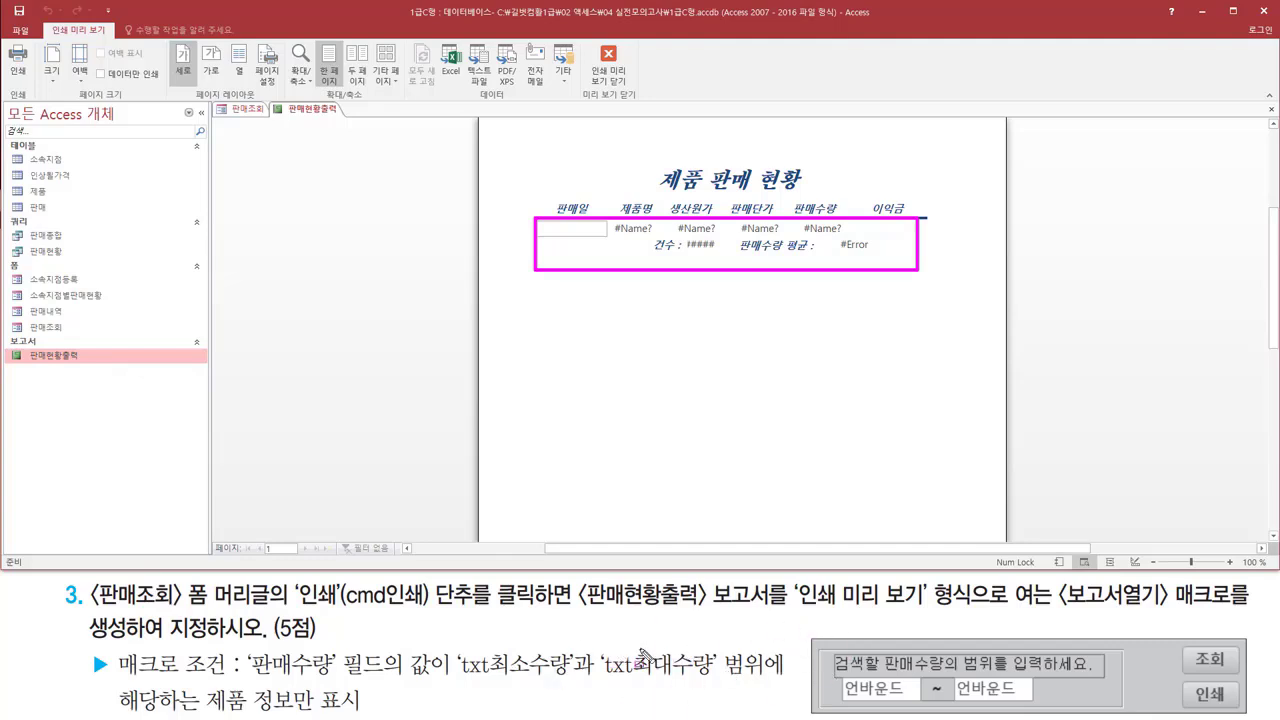
pyautogui.moveTo(112, 677)
pyautogui.mouseDown()
pyautogui.moveTo(244, 690)
pyautogui.moveTo(714, 684)
pyautogui.mouseUp()
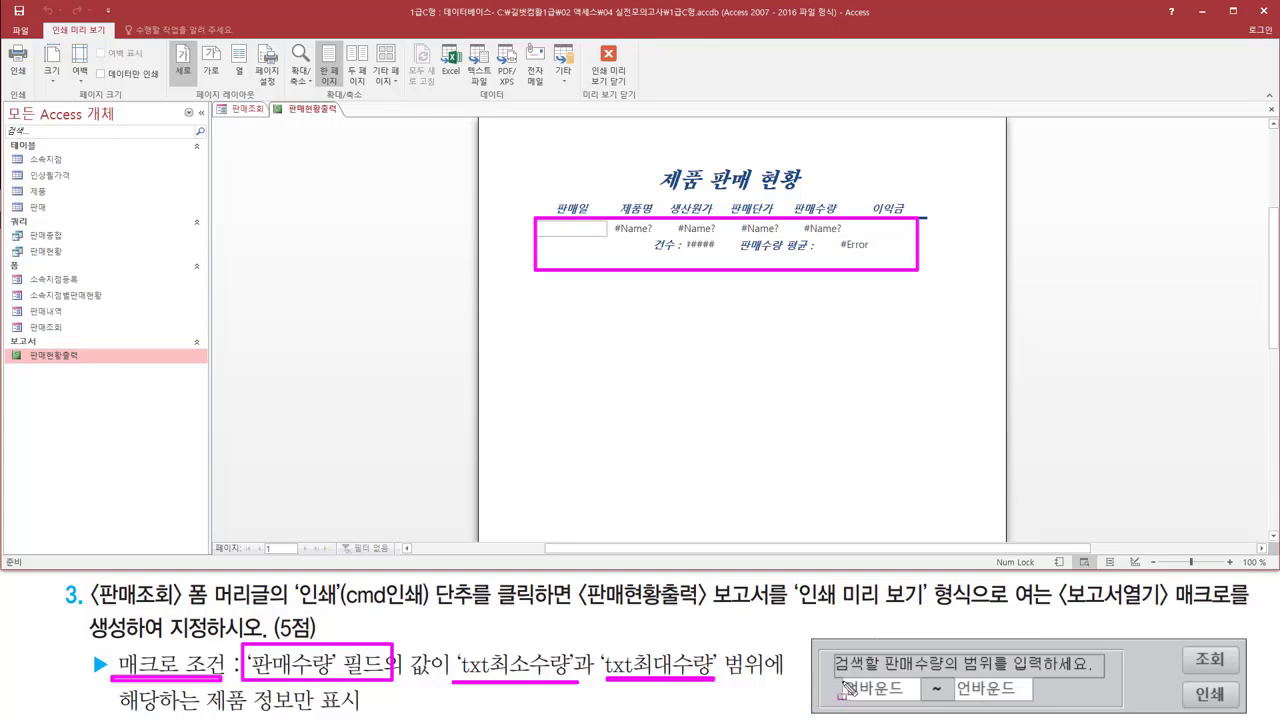
pyautogui.moveTo(840, 679)
pyautogui.mouseDown()
pyautogui.moveTo(922, 703)
pyautogui.moveTo(1034, 705)
pyautogui.mouseUp()
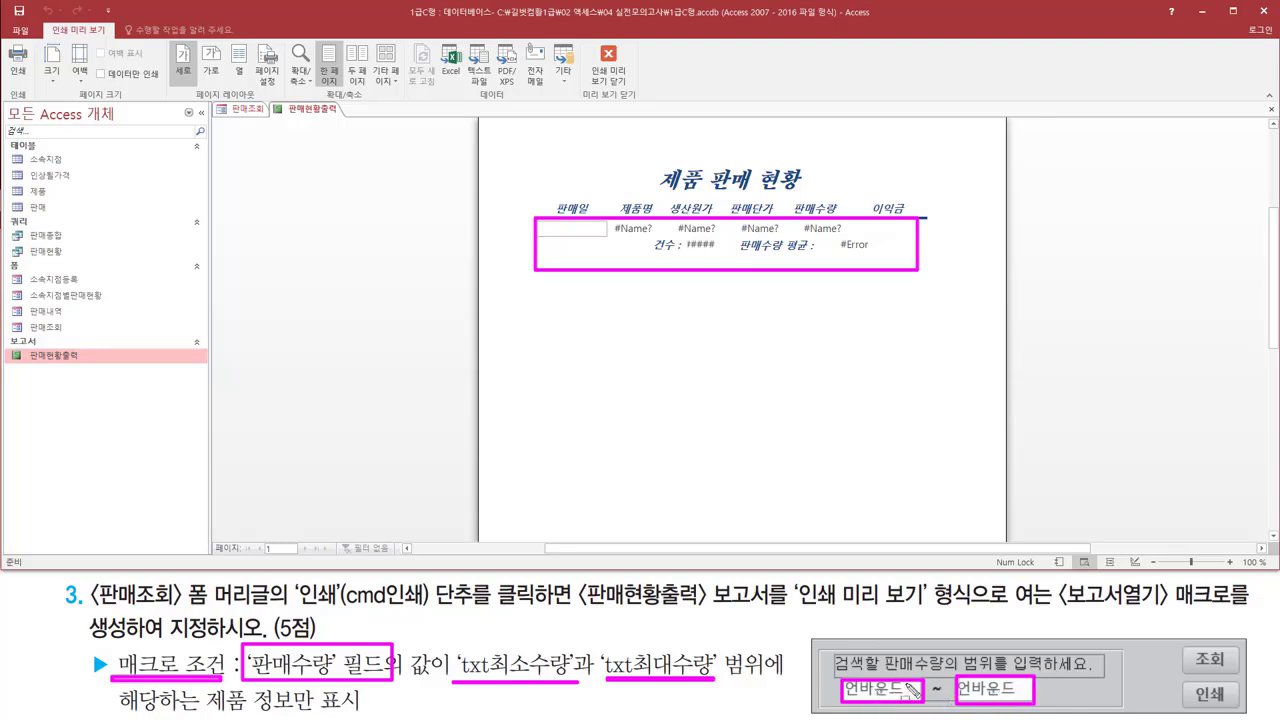
pyautogui.moveTo(1178, 681); pyautogui.dragTo(1249, 716)
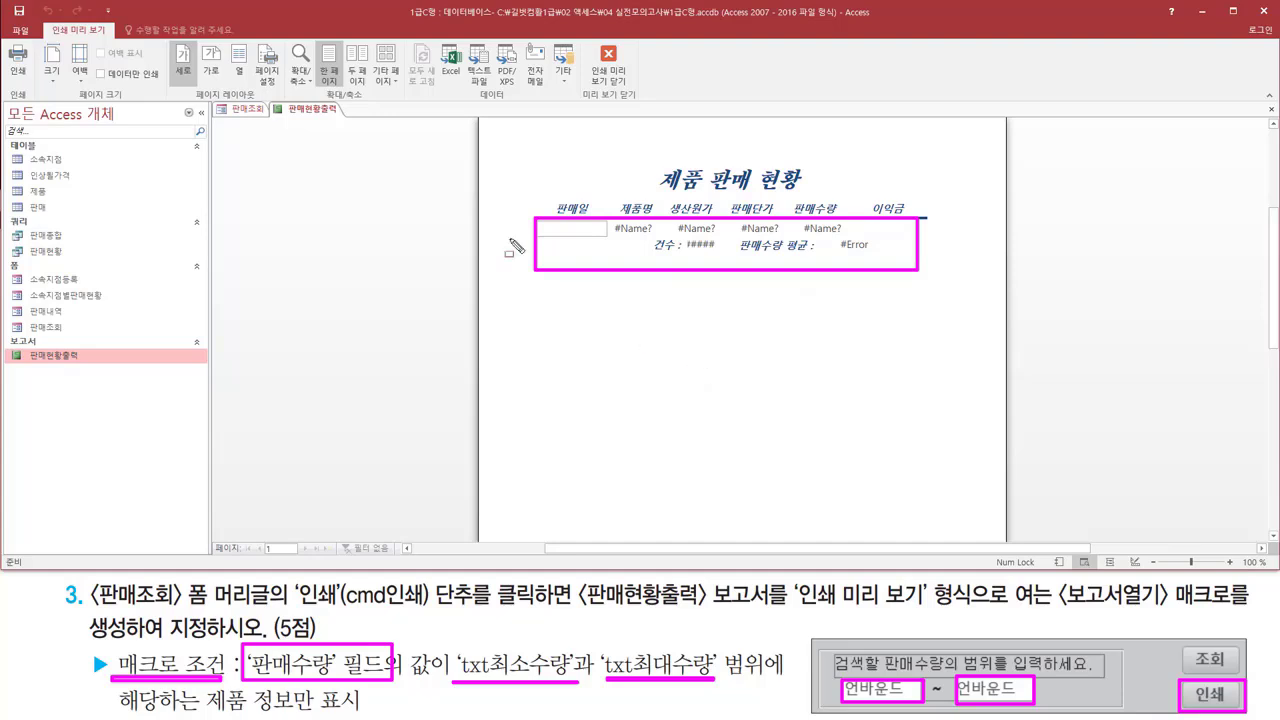
pyautogui.press('Escape')
pyautogui.rightClick(319, 130)
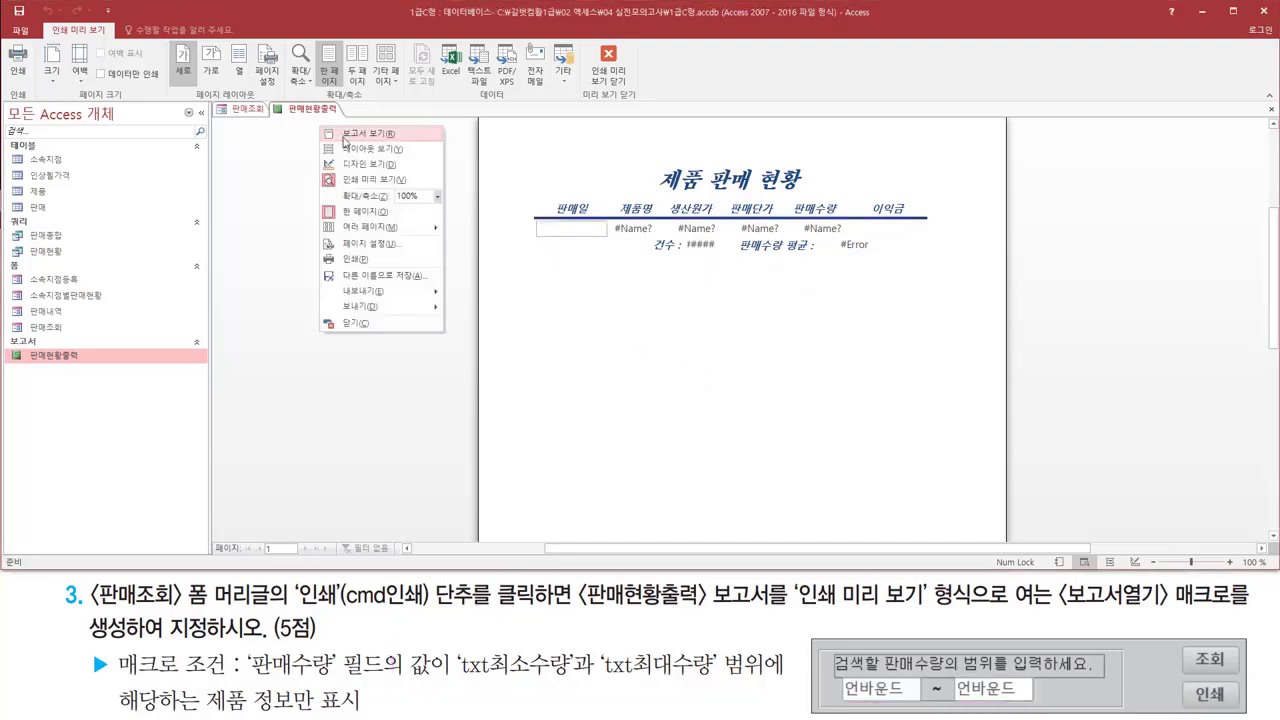
pyautogui.click(366, 324)
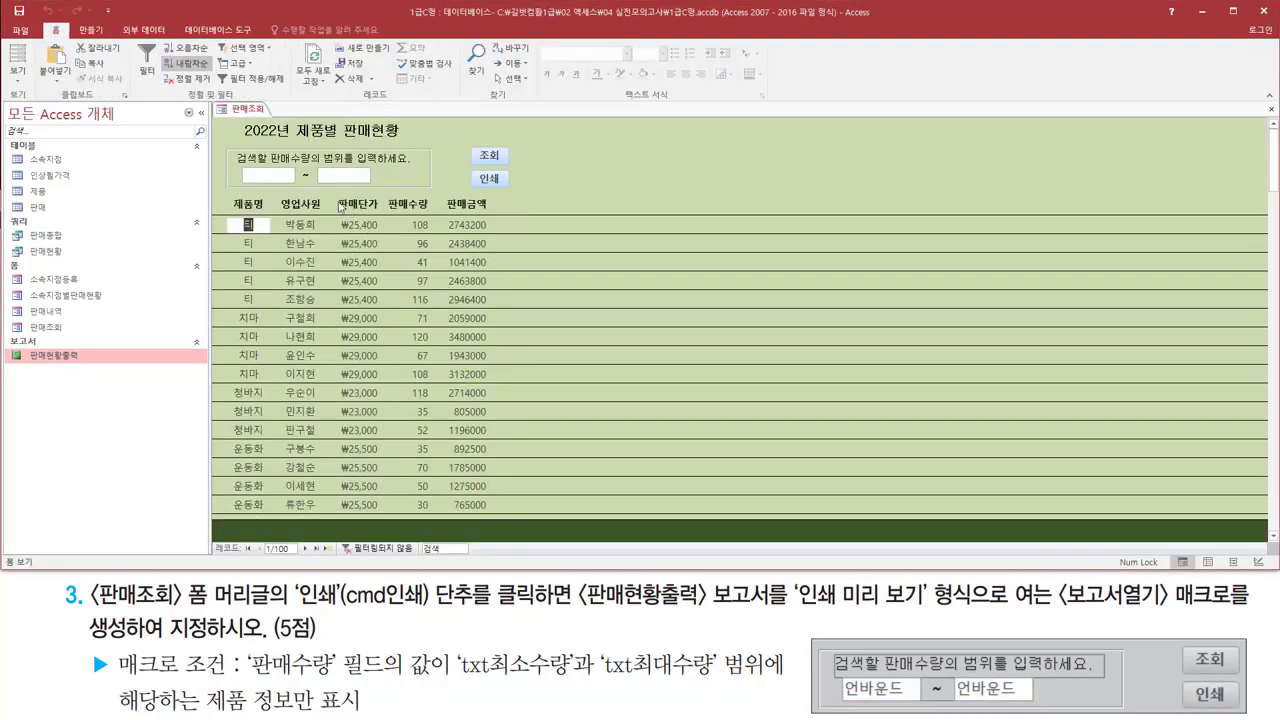
# Open the 판매조회 form in Design view and check the names of its two quantity range text boxes.
pyautogui.rightClick(476, 136)
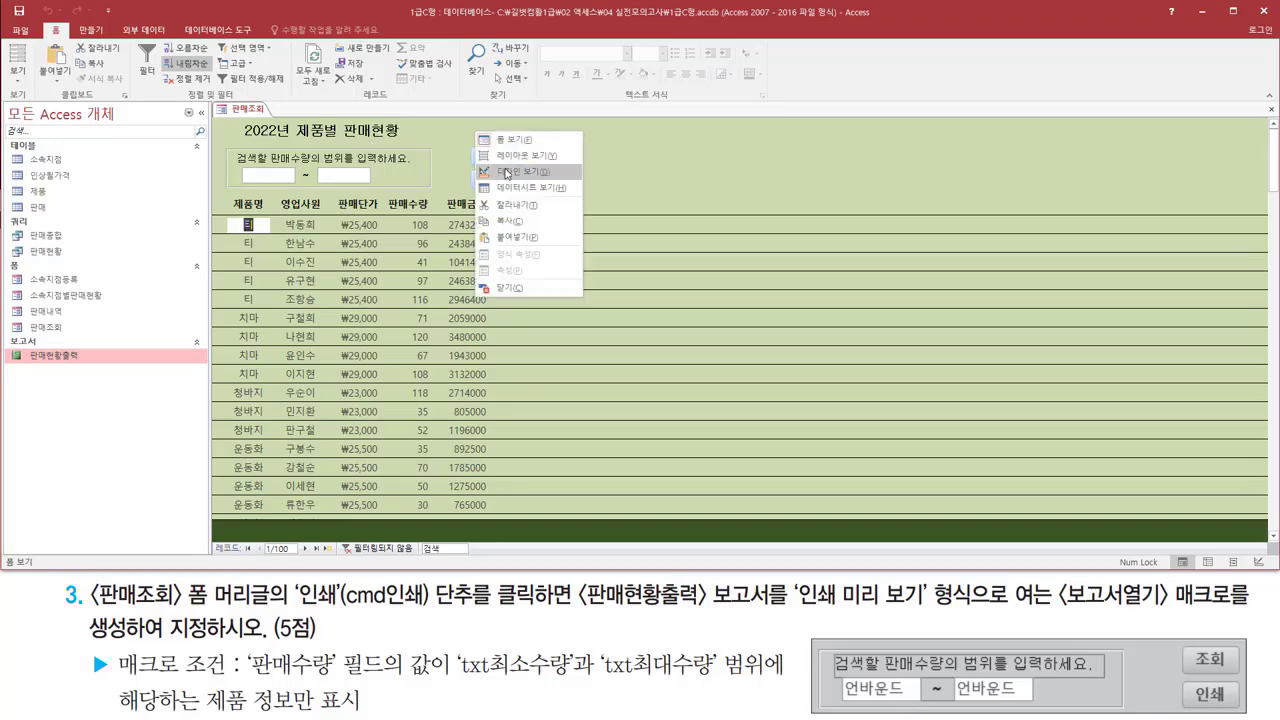
pyautogui.click(507, 172)
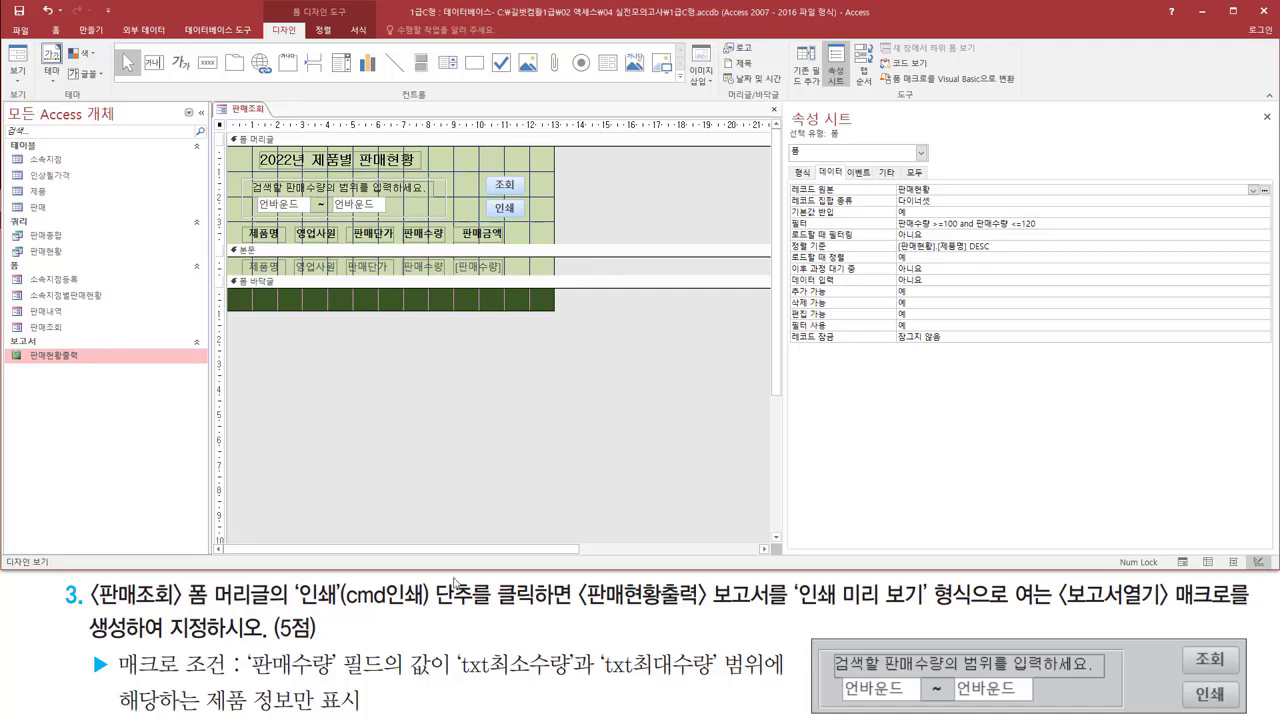
pyautogui.moveTo(462, 680); pyautogui.dragTo(718, 688)
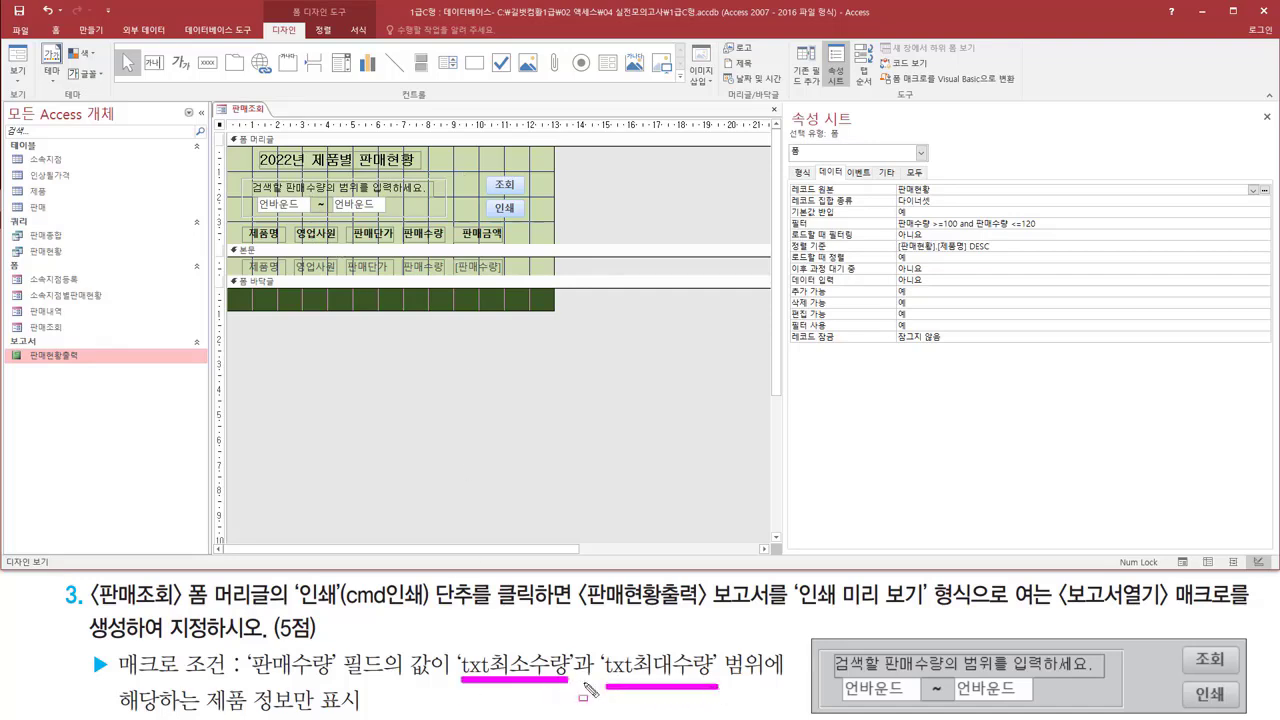
pyautogui.click(280, 205)
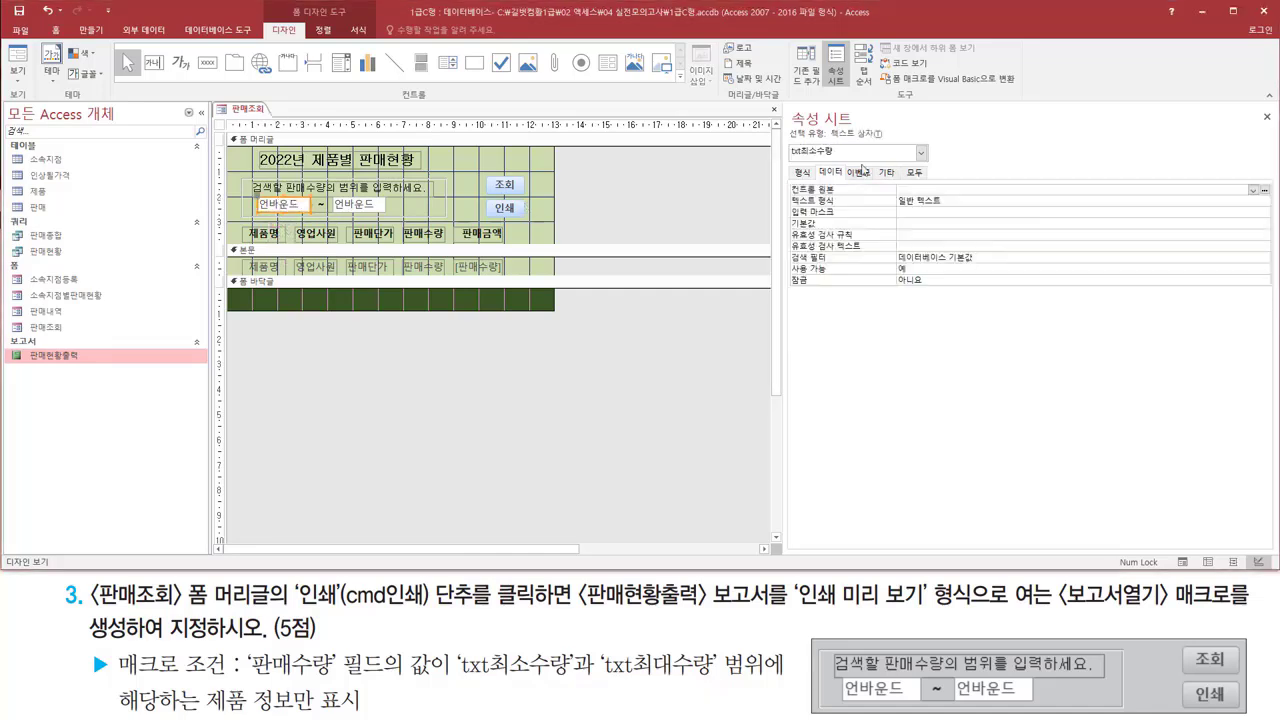
pyautogui.moveTo(781, 159); pyautogui.dragTo(846, 159)
pyautogui.click(375, 206)
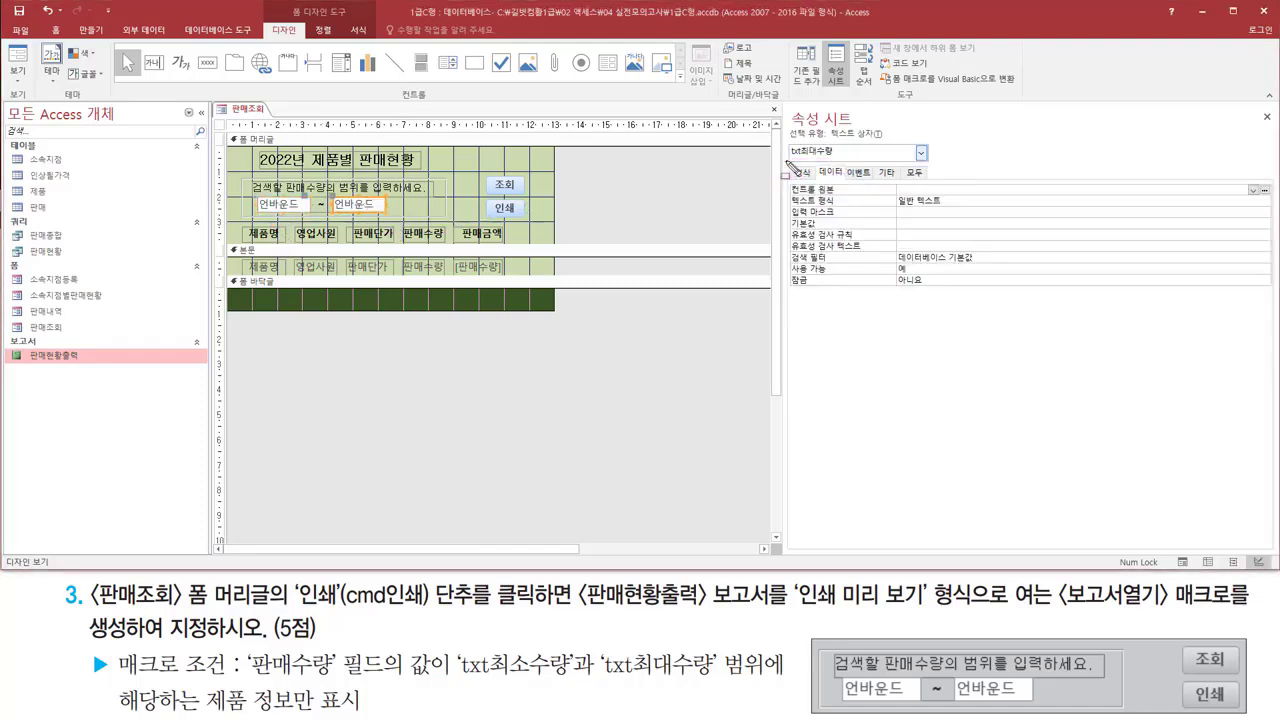
pyautogui.moveTo(784, 159); pyautogui.dragTo(848, 159)
# Examine task 3's 판매수량 range condition and its requirement for a 보고서열기 macro that runs when the 인쇄 button is clicked.
pyautogui.moveTo(232, 642); pyautogui.dragTo(352, 686)
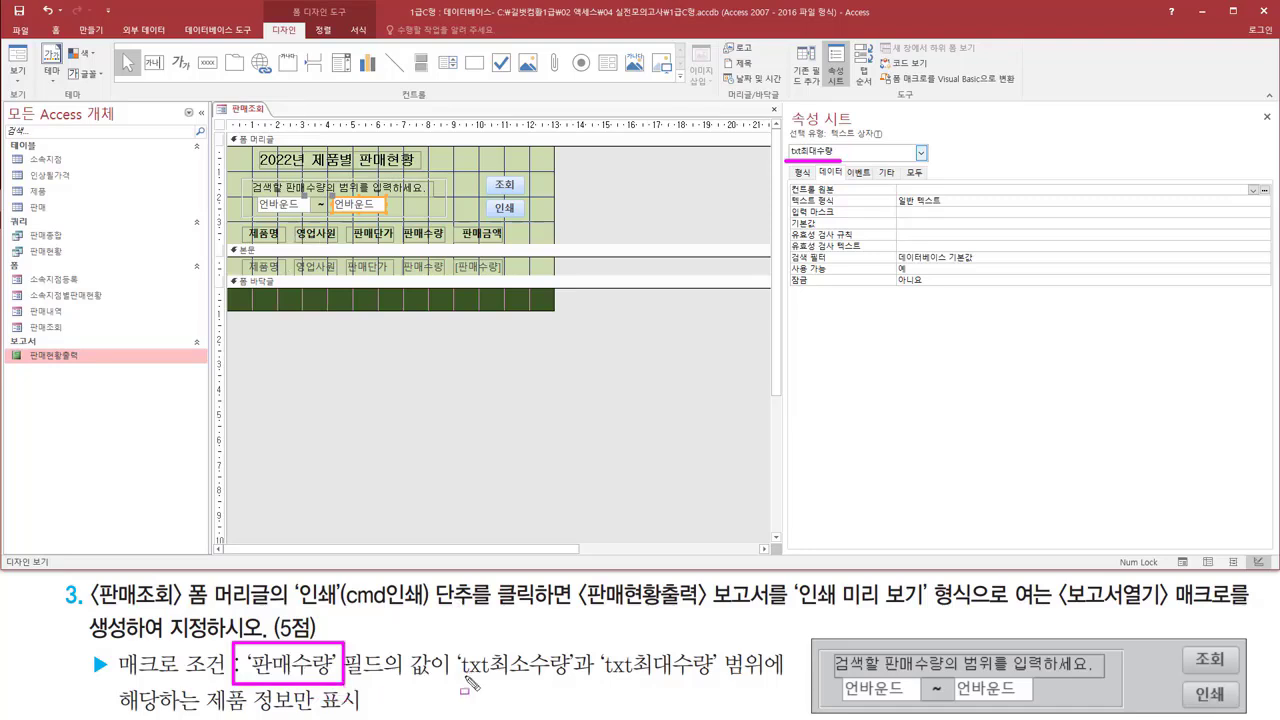
pyautogui.moveTo(461, 678); pyautogui.dragTo(576, 678)
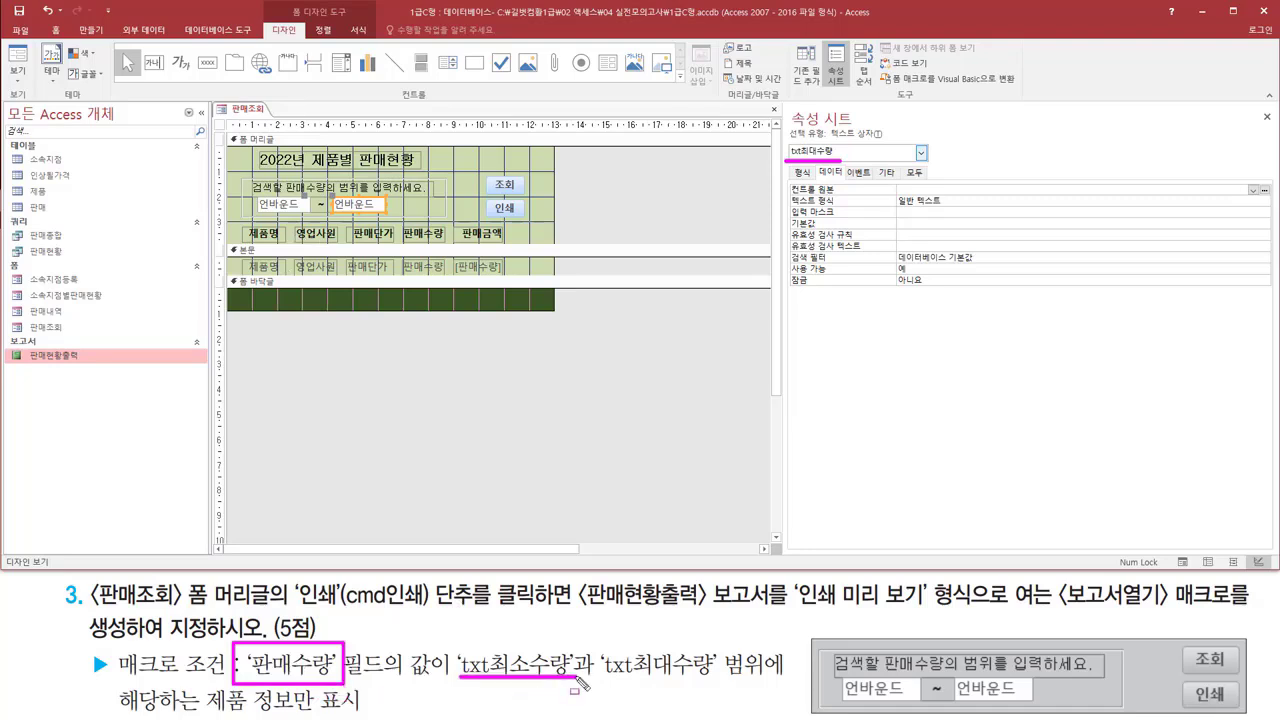
pyautogui.moveTo(604, 678); pyautogui.dragTo(718, 678)
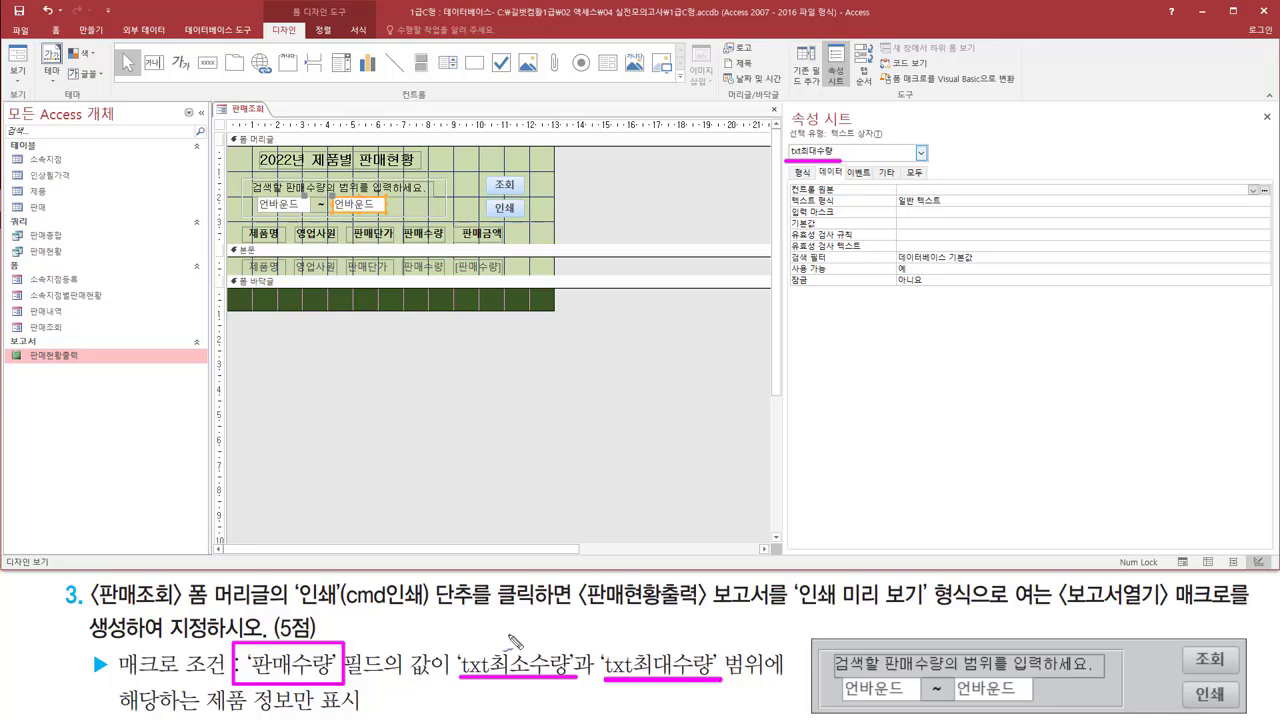
pyautogui.moveTo(510, 632)
pyautogui.mouseDown()
pyautogui.moveTo(521, 647)
pyautogui.moveTo(562, 598)
pyautogui.mouseUp()
pyautogui.moveTo(662, 634); pyautogui.dragTo(710, 592)
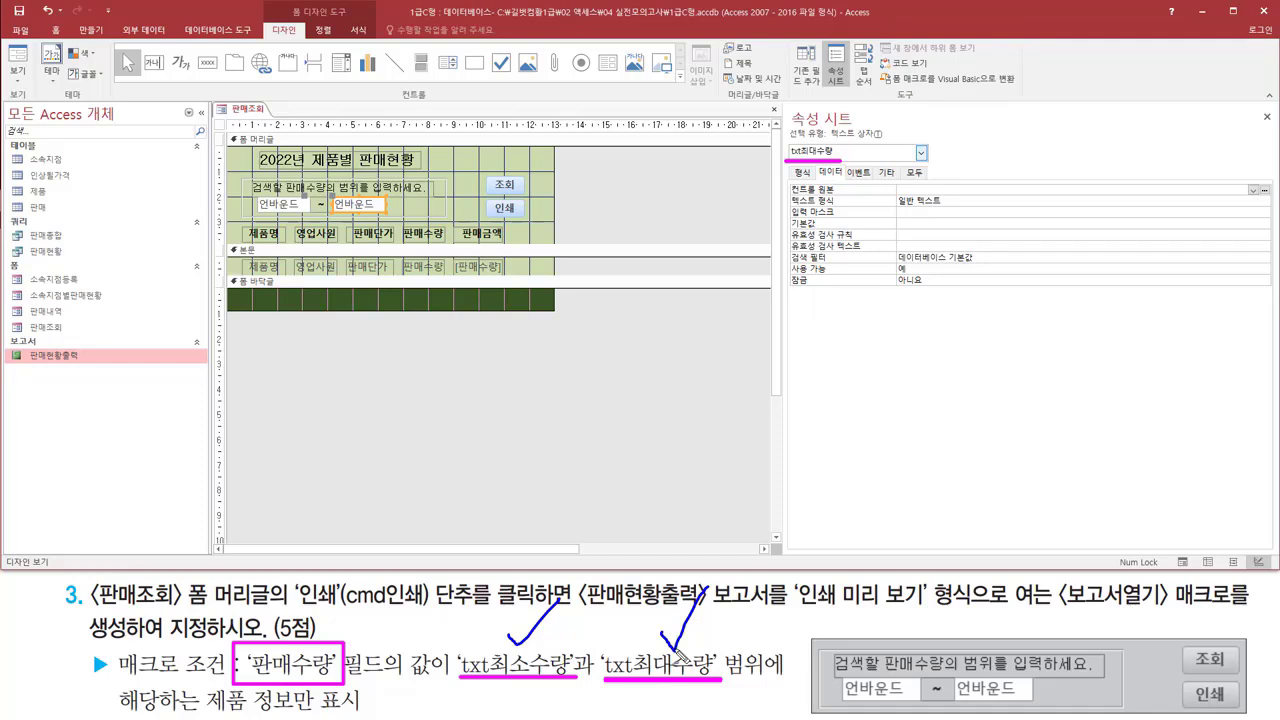
pyautogui.press('e')
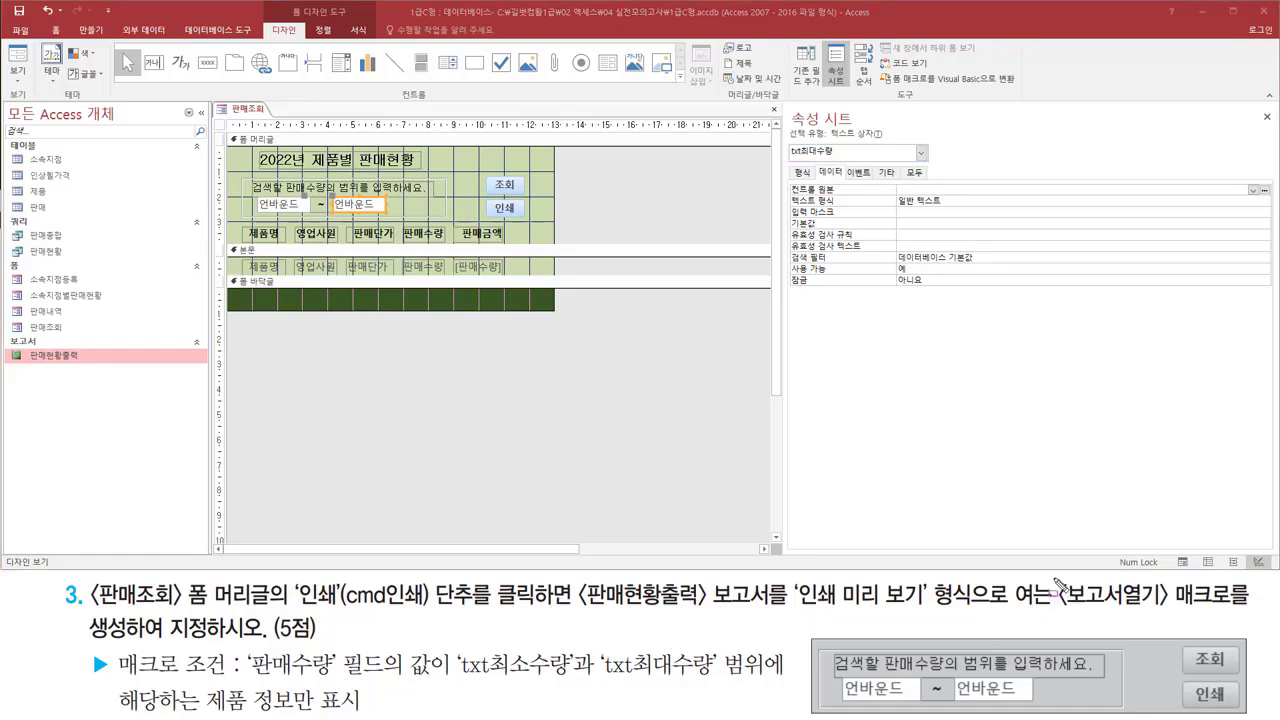
pyautogui.moveTo(1051, 578); pyautogui.dragTo(1245, 615)
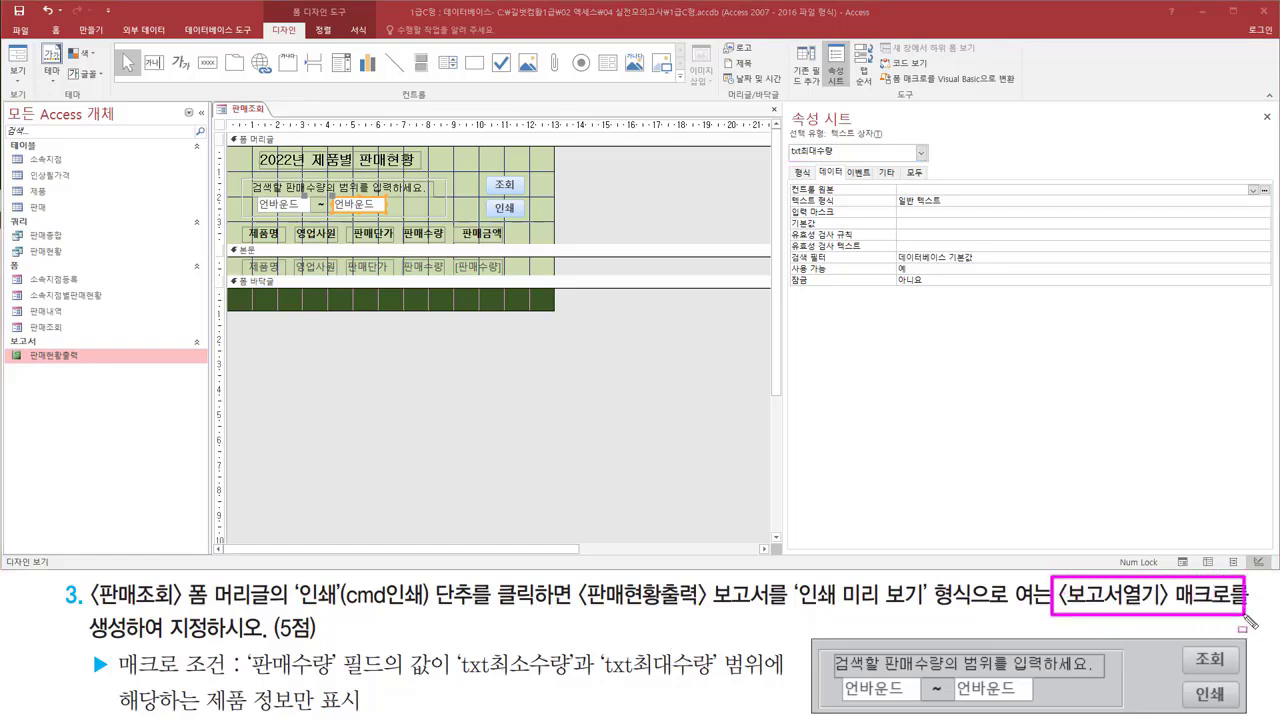
pyautogui.moveTo(90, 641); pyautogui.dragTo(132, 642)
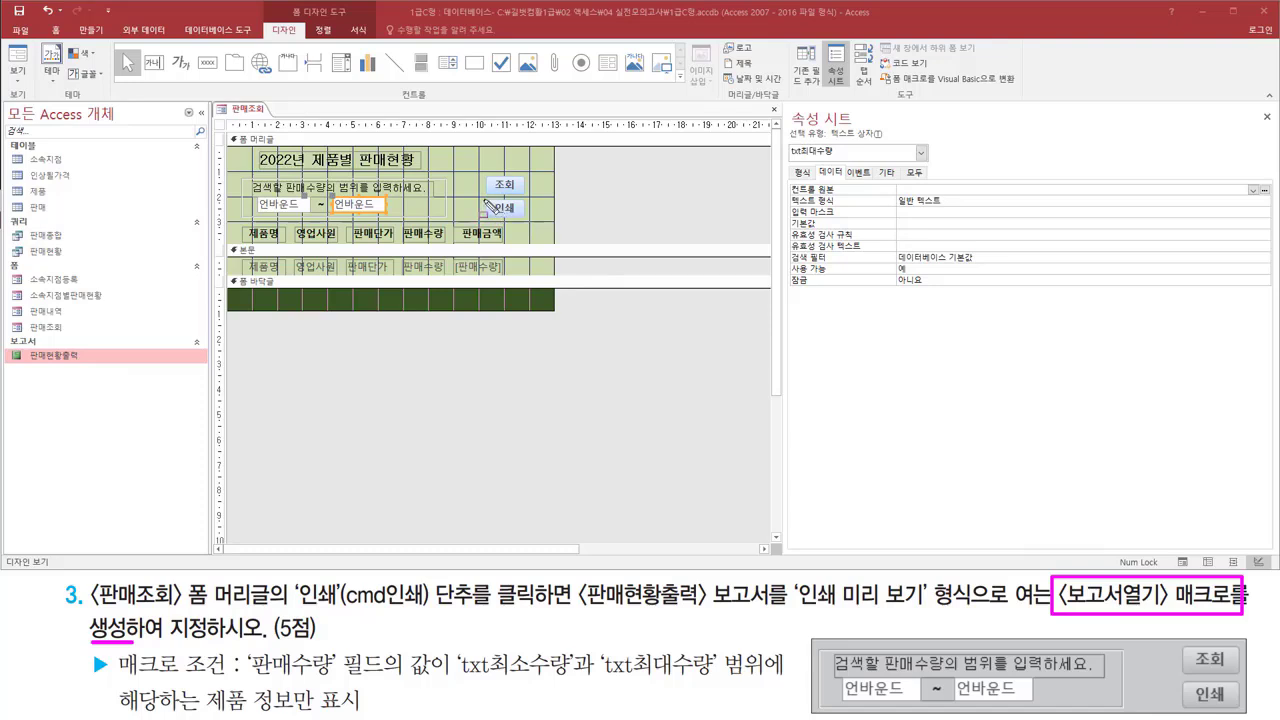
pyautogui.moveTo(484, 199); pyautogui.dragTo(528, 219)
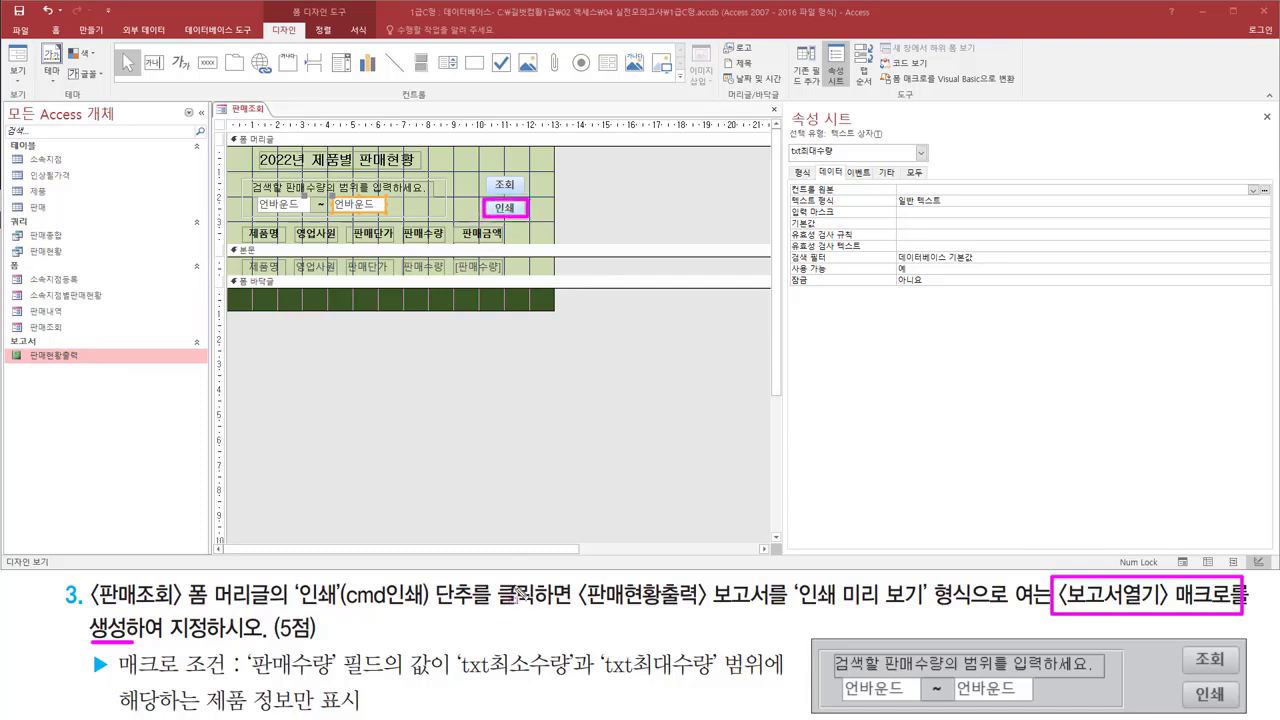
pyautogui.moveTo(497, 604); pyautogui.dragTo(571, 604)
pyautogui.press('Escape')
pyautogui.click(612, 215)
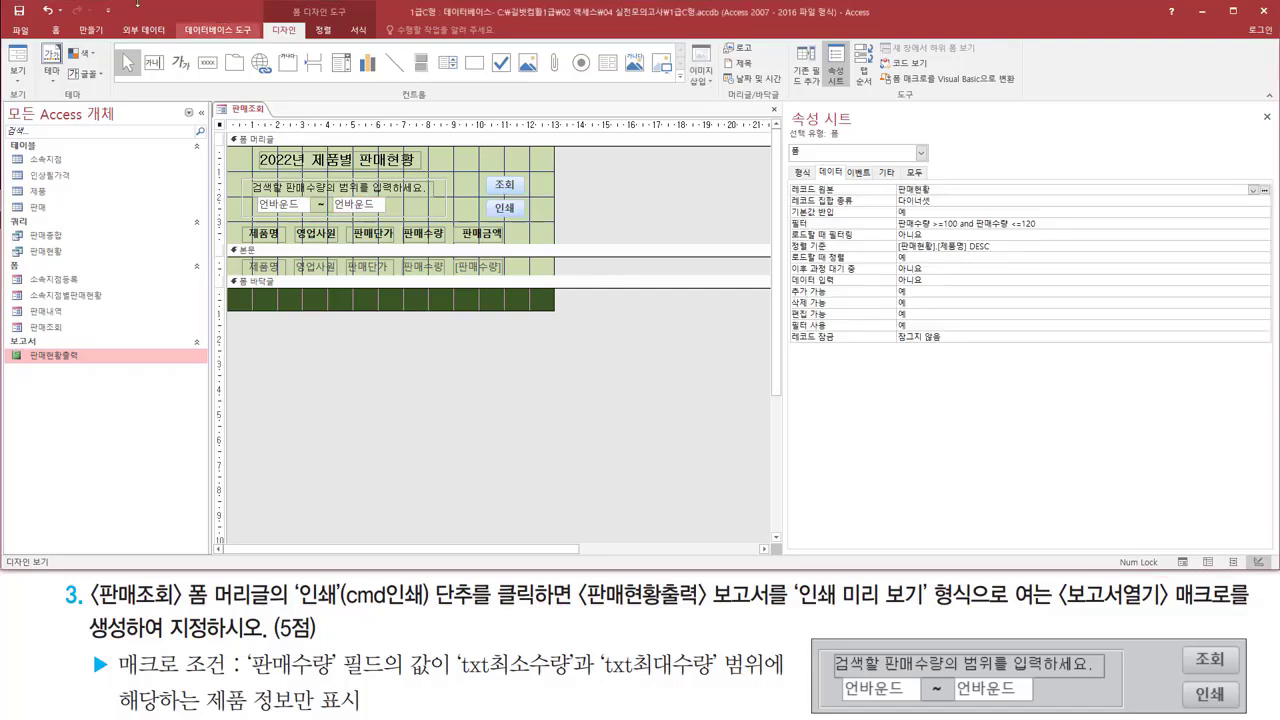
# Create a new macro and add an OpenReport action to it.
pyautogui.click(91, 40)
pyautogui.moveTo(72, 23); pyautogui.dragTo(113, 40)
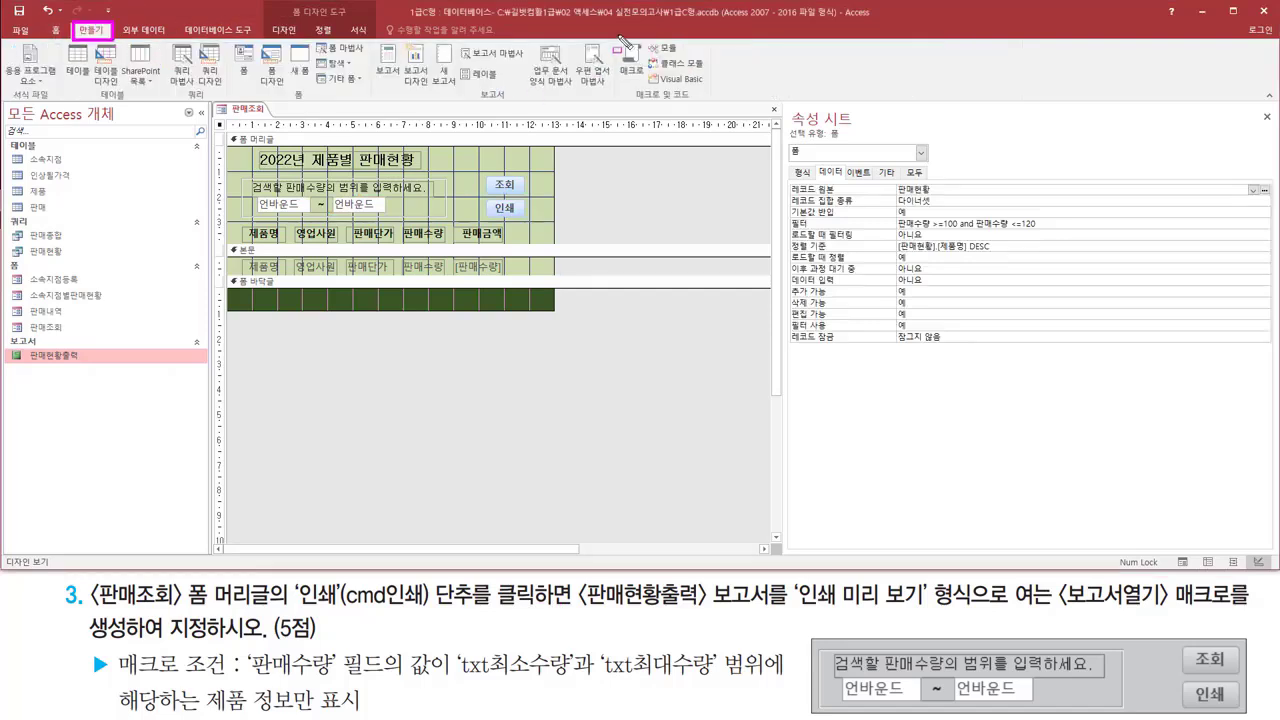
pyautogui.moveTo(617, 34); pyautogui.dragTo(647, 88)
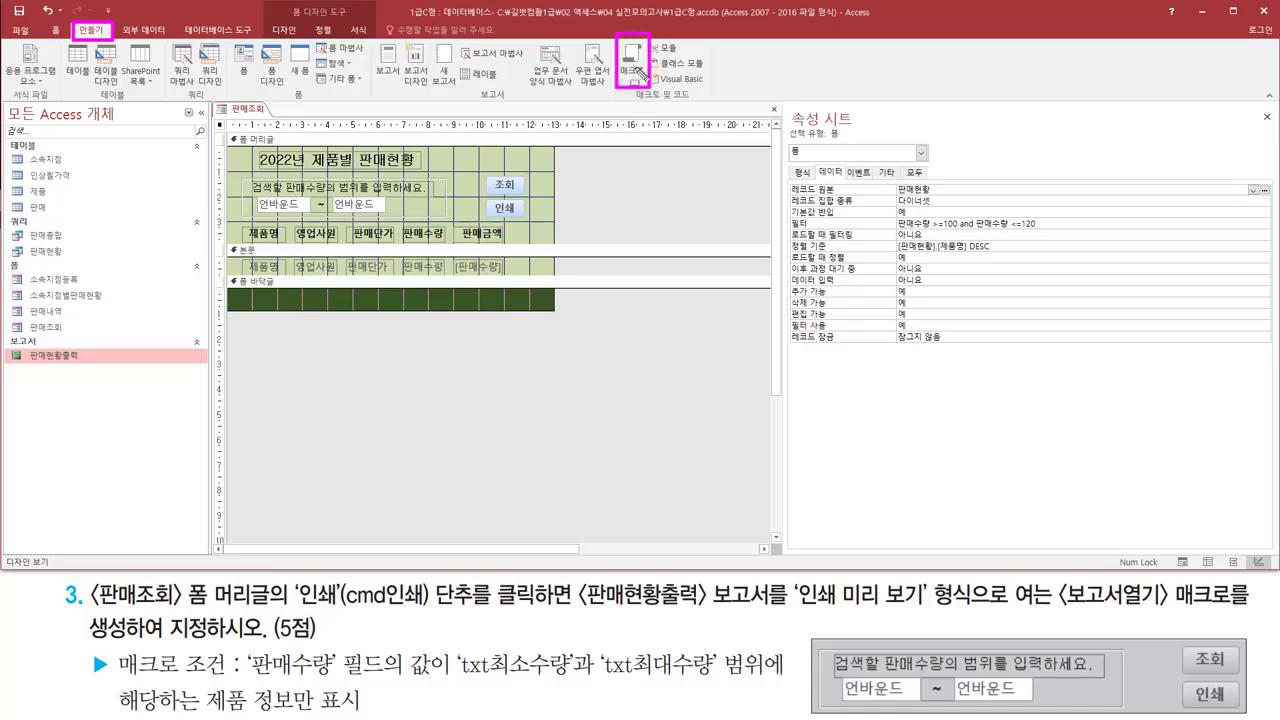
pyautogui.press('Escape')
pyautogui.click(631, 66)
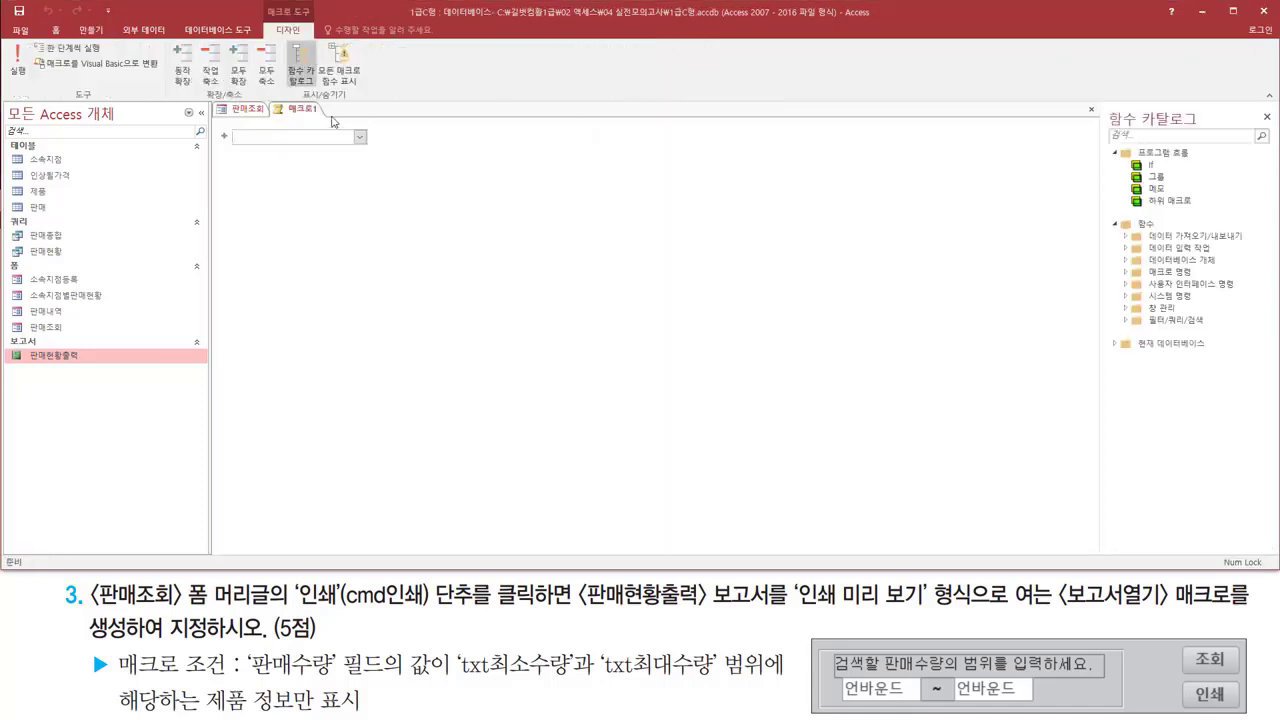
pyautogui.moveTo(273, 99); pyautogui.dragTo(333, 121)
pyautogui.moveTo(576, 616); pyautogui.dragTo(988, 613)
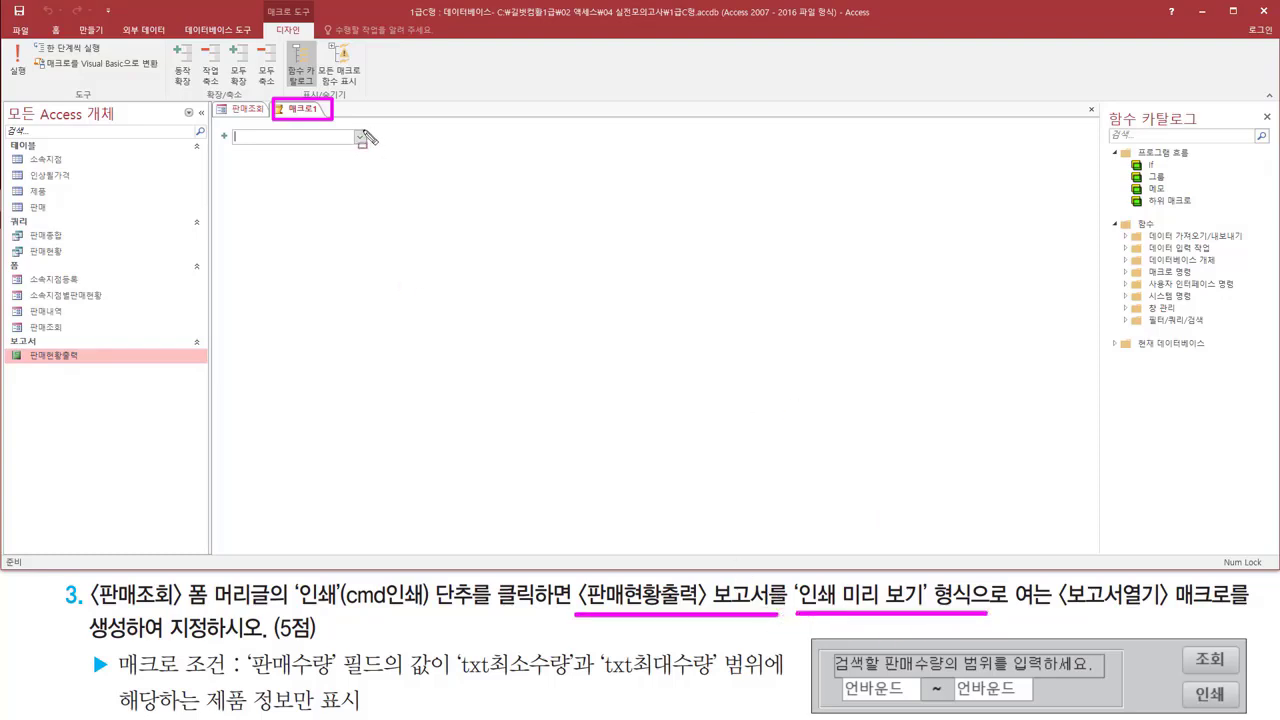
pyautogui.press('Escape')
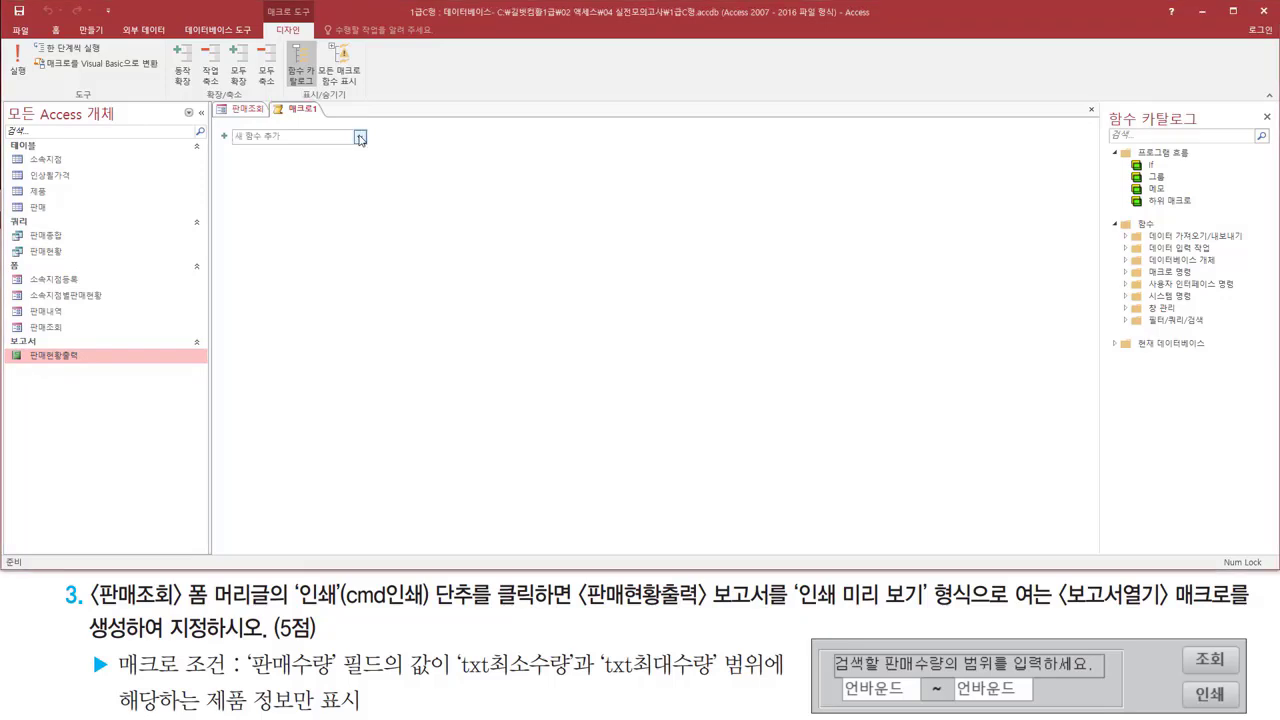
pyautogui.click(360, 139)
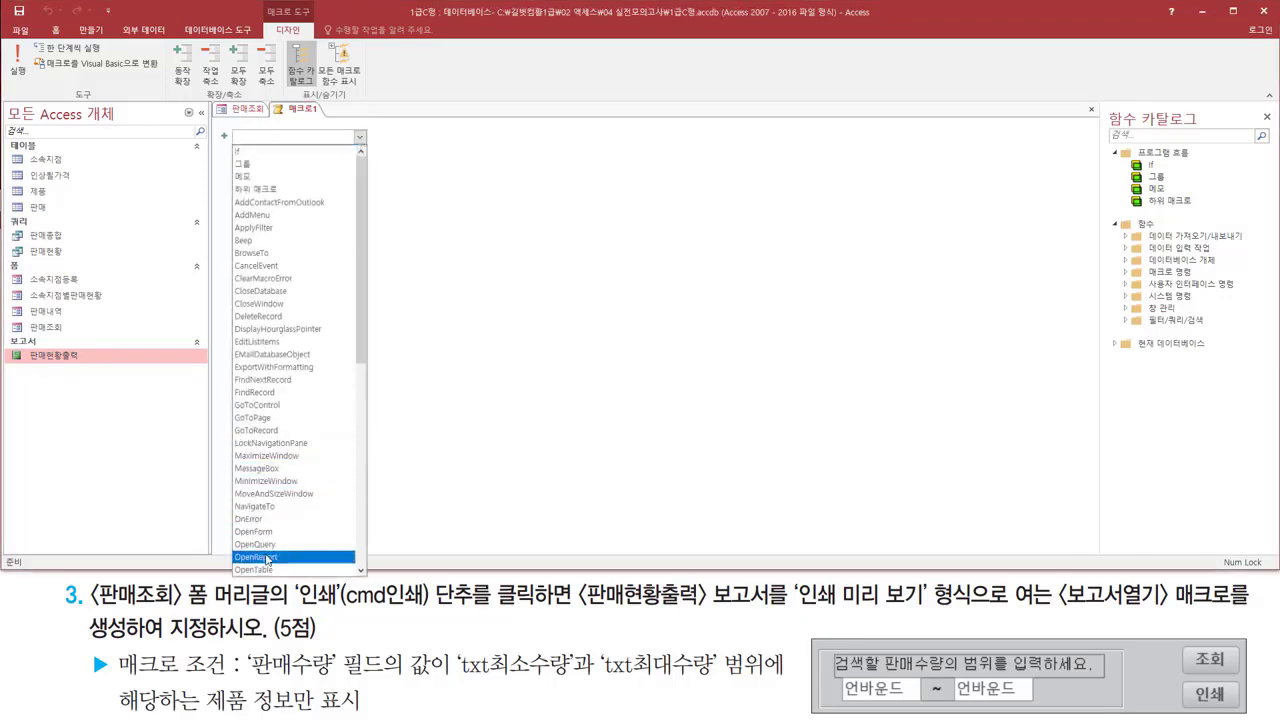
pyautogui.click(267, 557)
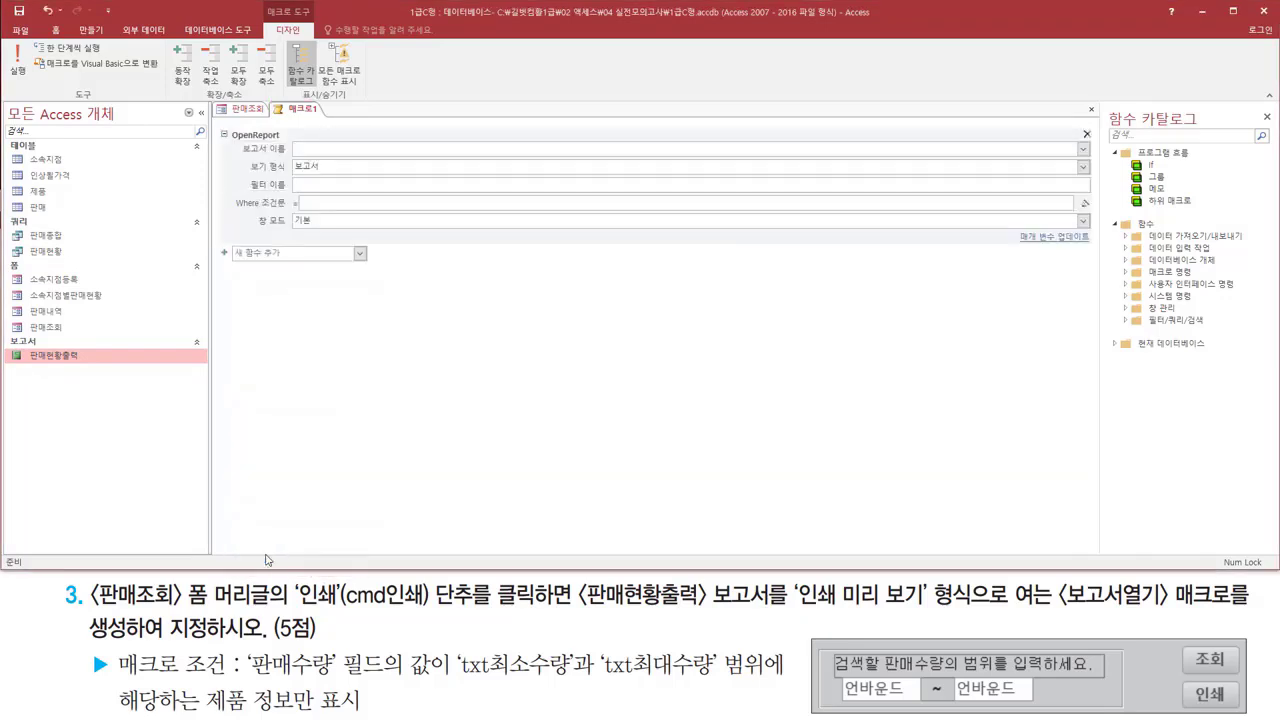
# Set the OpenReport action's report name to 판매현황출력 and its view to 인쇄 미리 보기.
pyautogui.hotkey('ctrl', 'shift', 'd')
pyautogui.moveTo(236, 157)
pyautogui.mouseDown()
pyautogui.moveTo(349, 157)
pyautogui.moveTo(350, 142)
pyautogui.mouseUp()
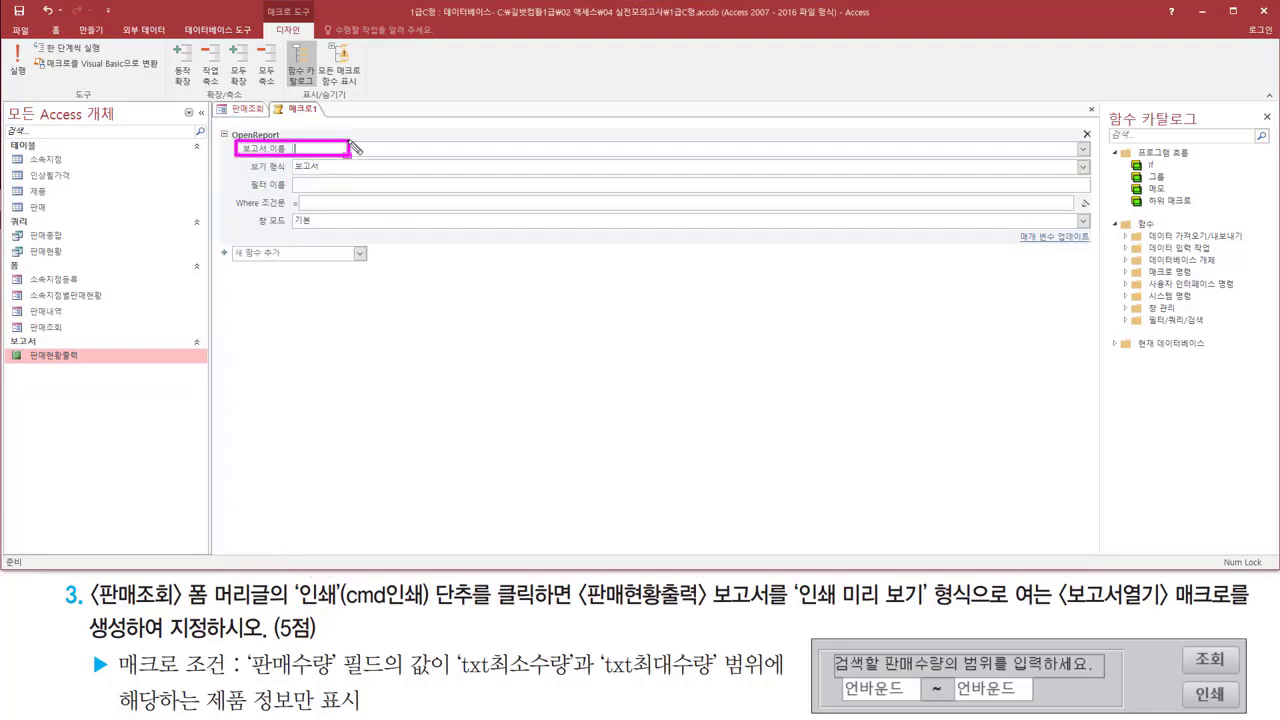
pyautogui.press('Escape')
pyautogui.click(1083, 149)
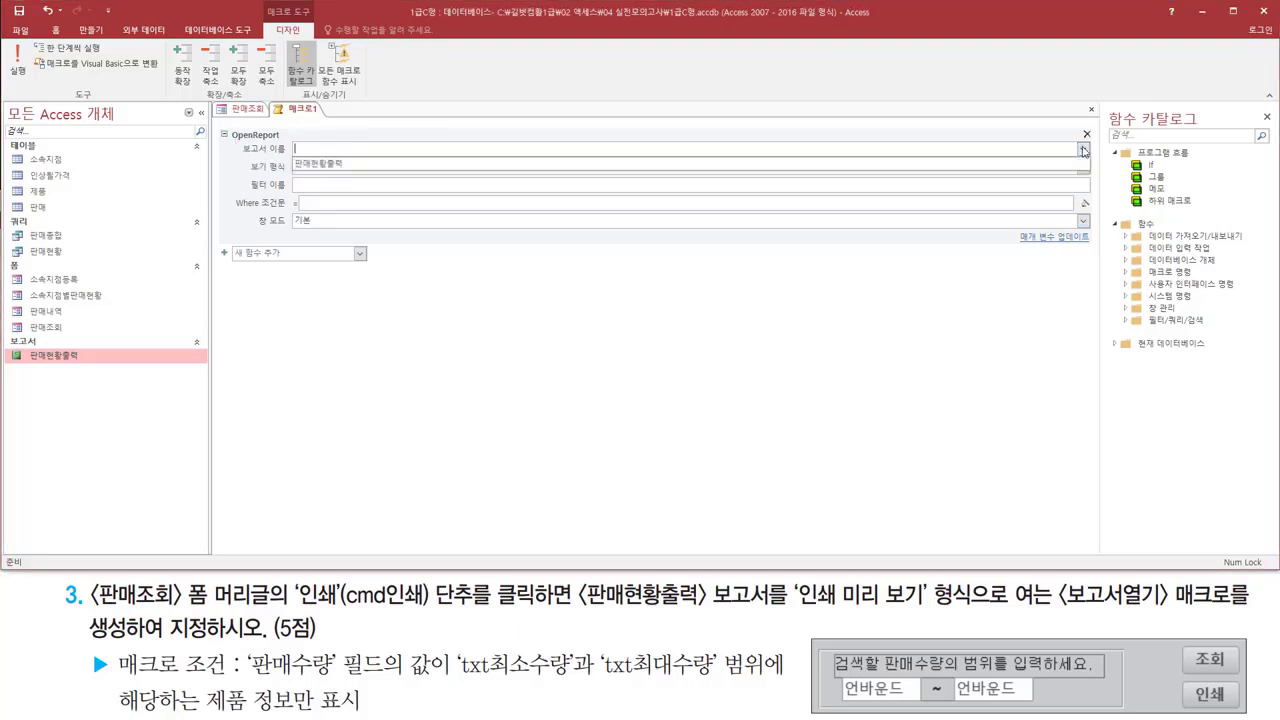
pyautogui.click(348, 165)
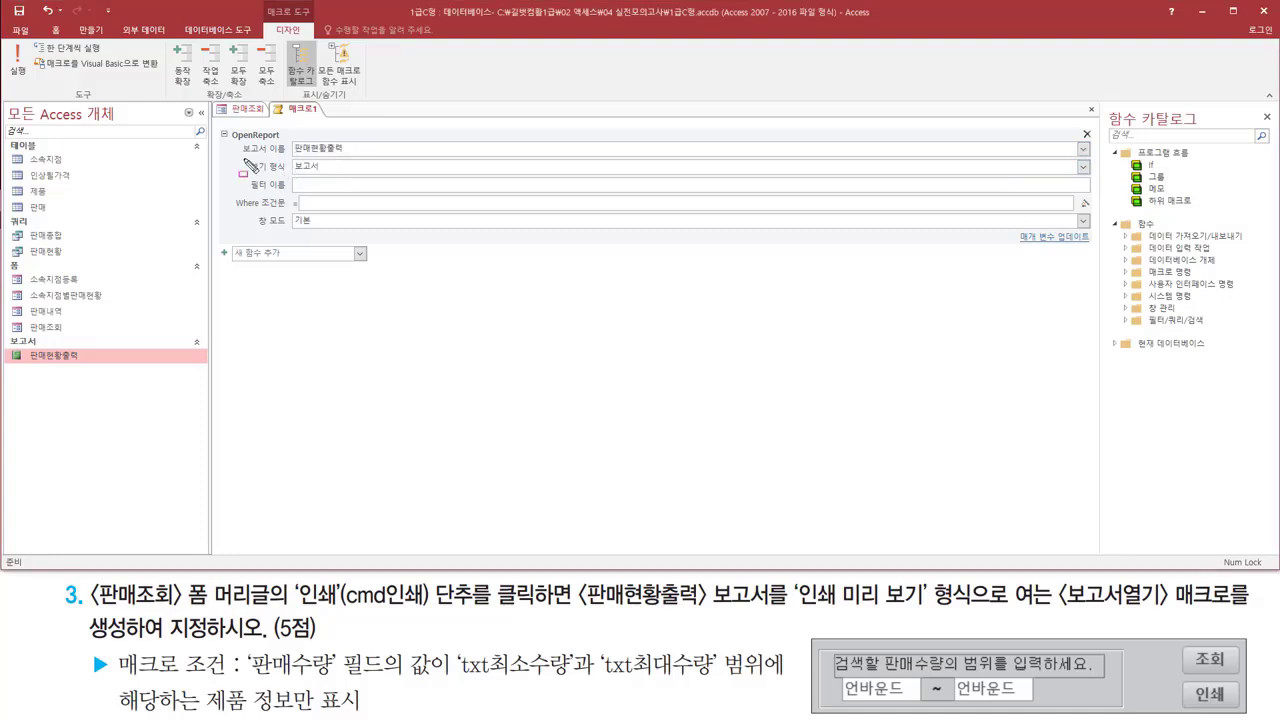
pyautogui.moveTo(243, 158); pyautogui.dragTo(286, 177)
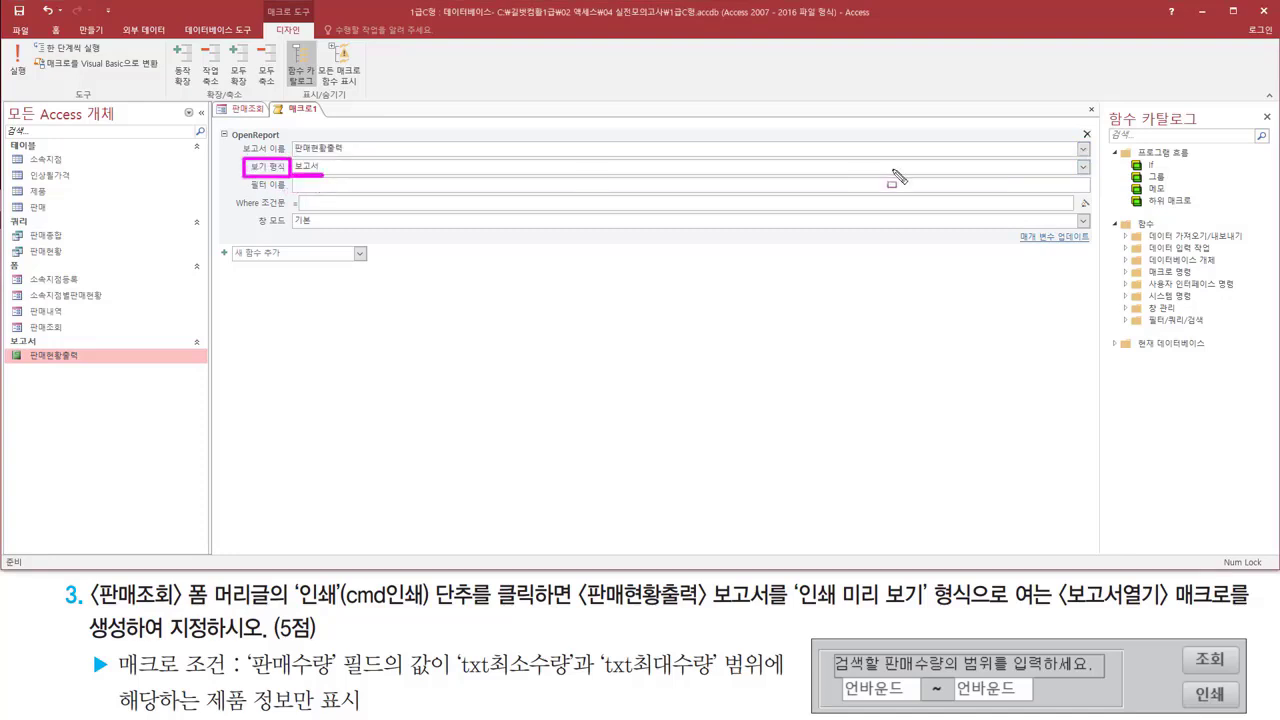
pyautogui.press('Escape')
pyautogui.click(1082, 168)
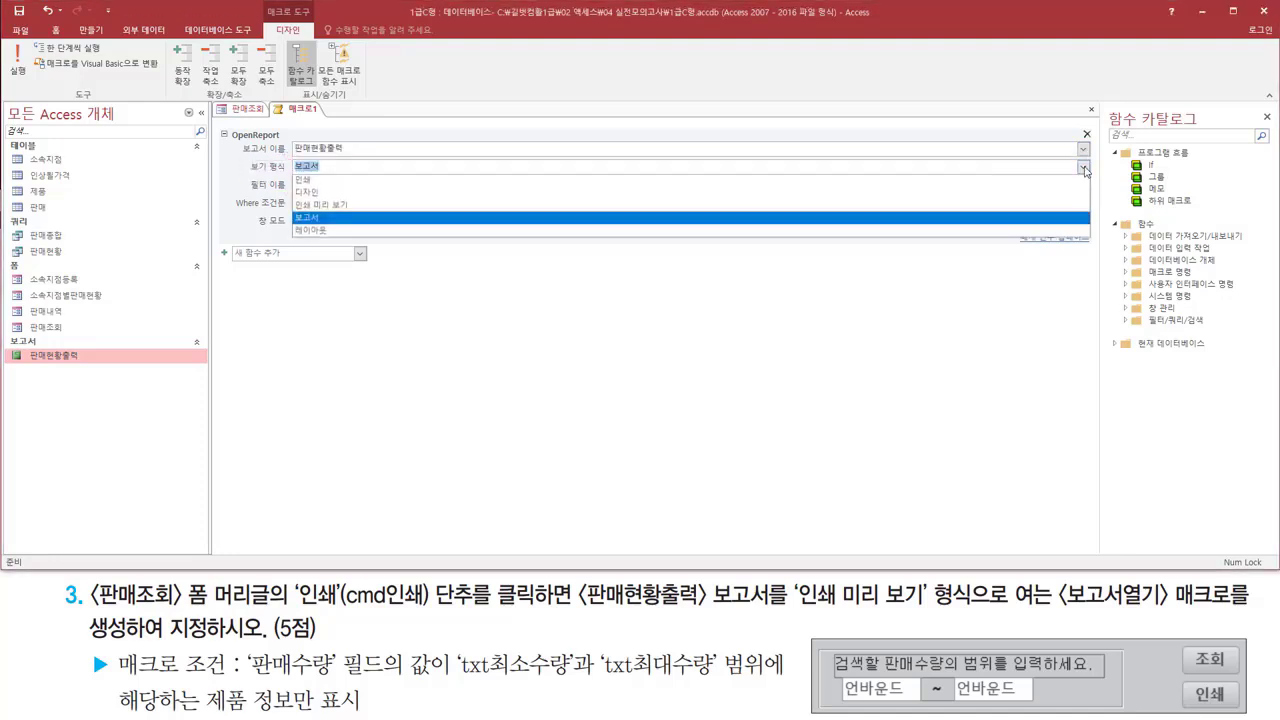
pyautogui.click(671, 208)
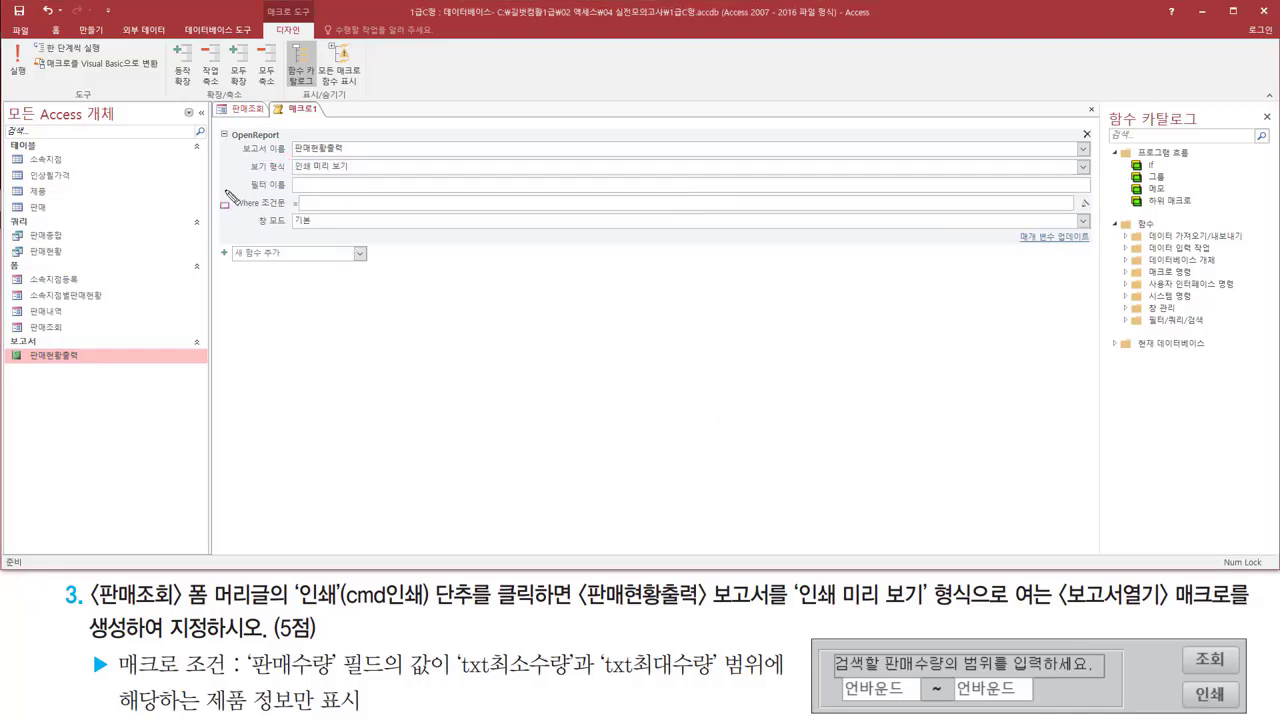
# Open the Expression Builder for the OpenReport action's Where condition and review the 판매수량 field and its two range text boxes in the task.
pyautogui.moveTo(224, 190)
pyautogui.mouseDown()
pyautogui.moveTo(360, 222)
pyautogui.moveTo(1097, 213)
pyautogui.mouseUp()
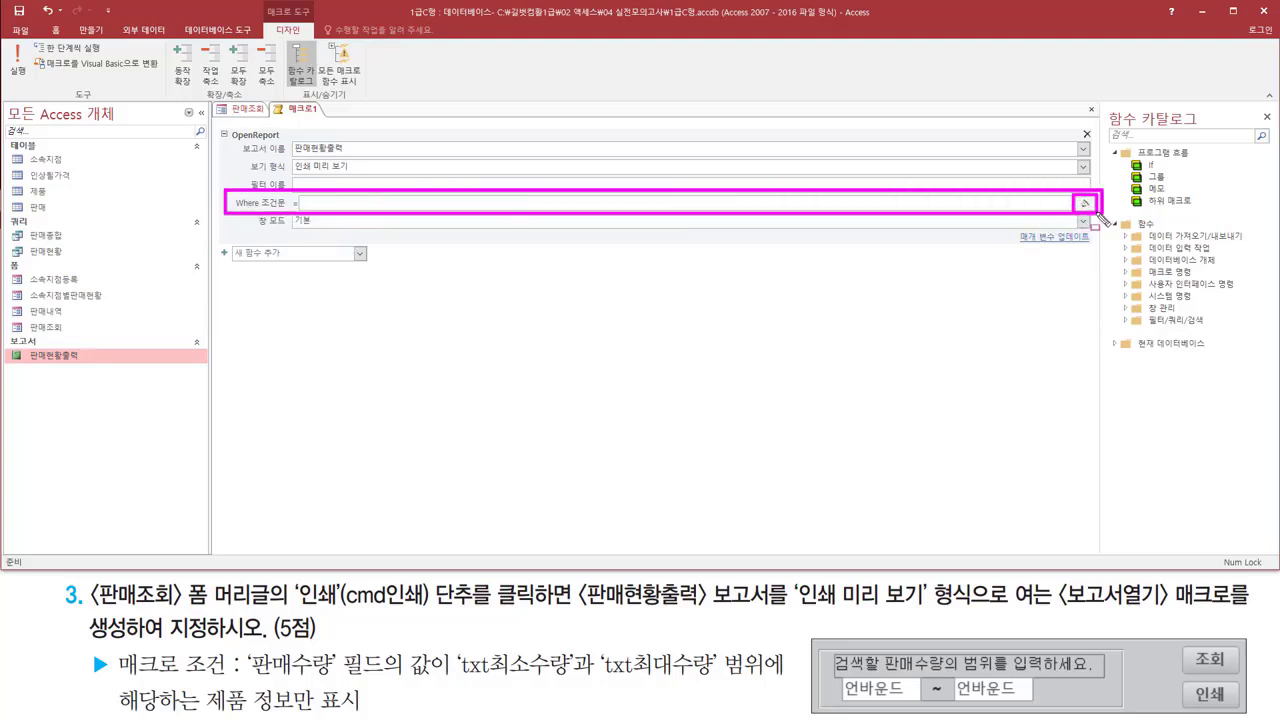
pyautogui.press('Escape')
pyautogui.click(1084, 203)
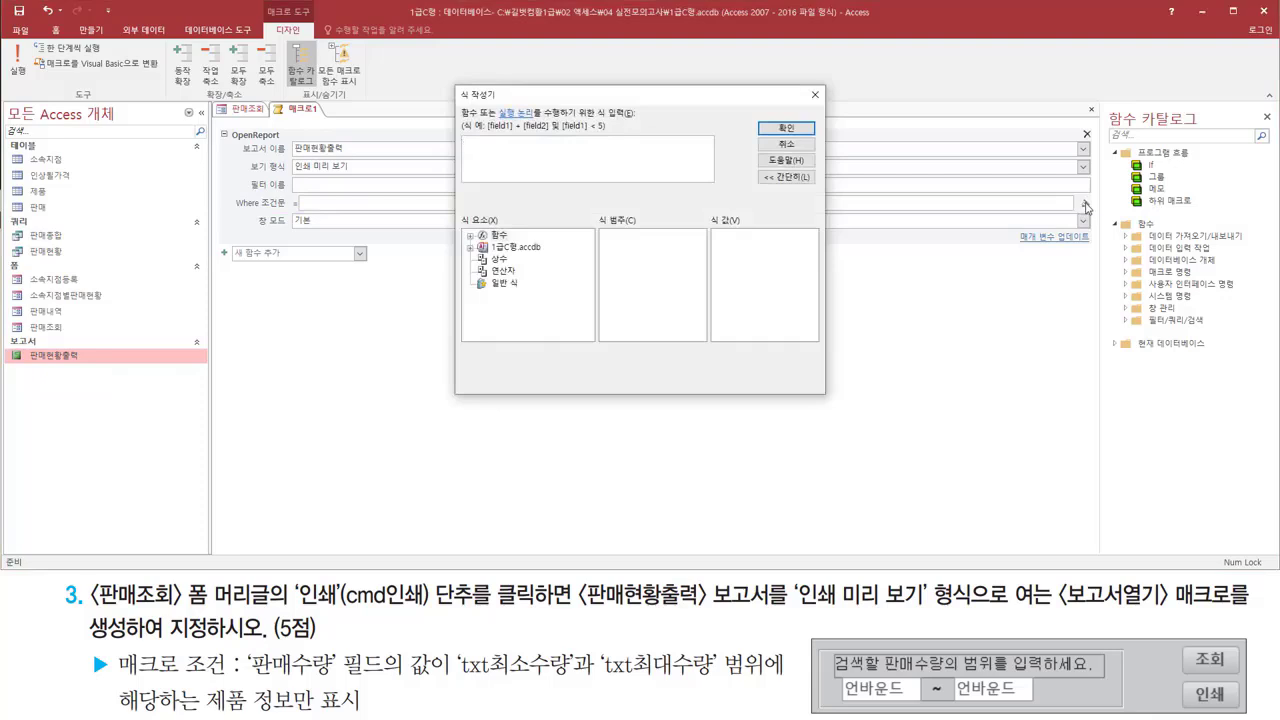
pyautogui.hotkey('ctrl', 'alt', 'd')
pyautogui.moveTo(453, 85); pyautogui.dragTo(827, 397)
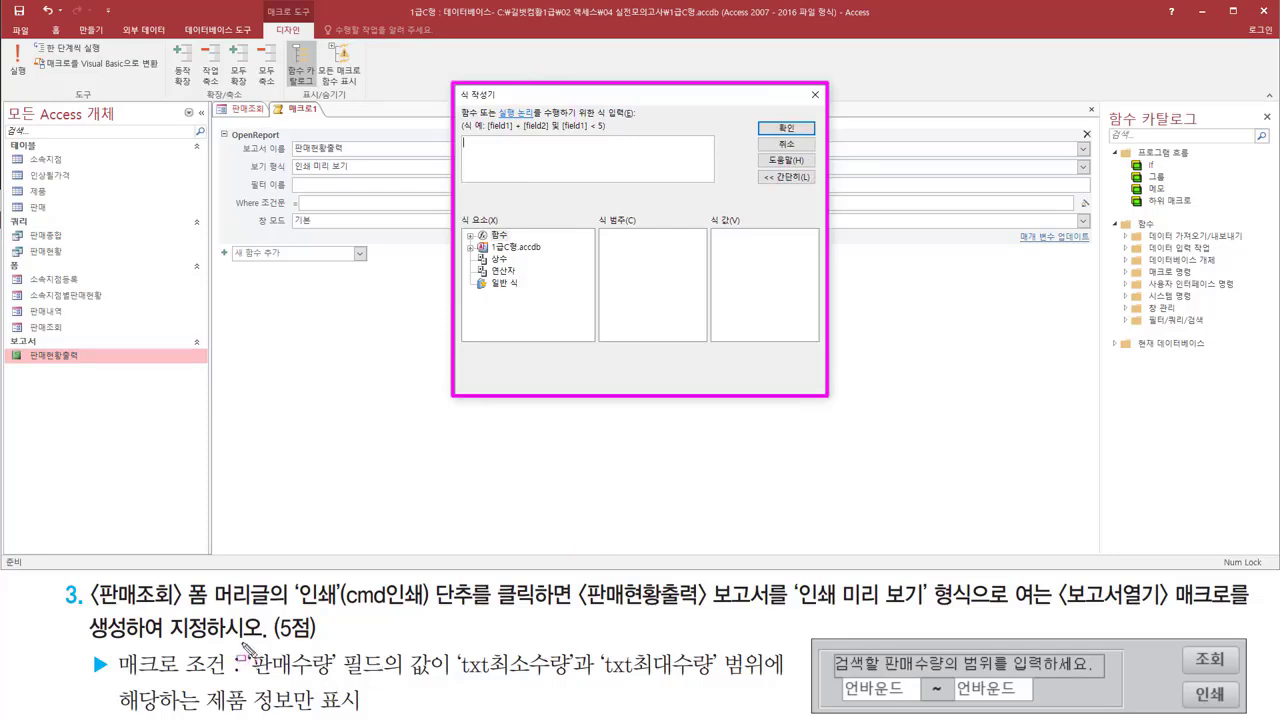
pyautogui.moveTo(243, 643); pyautogui.dragTo(387, 682)
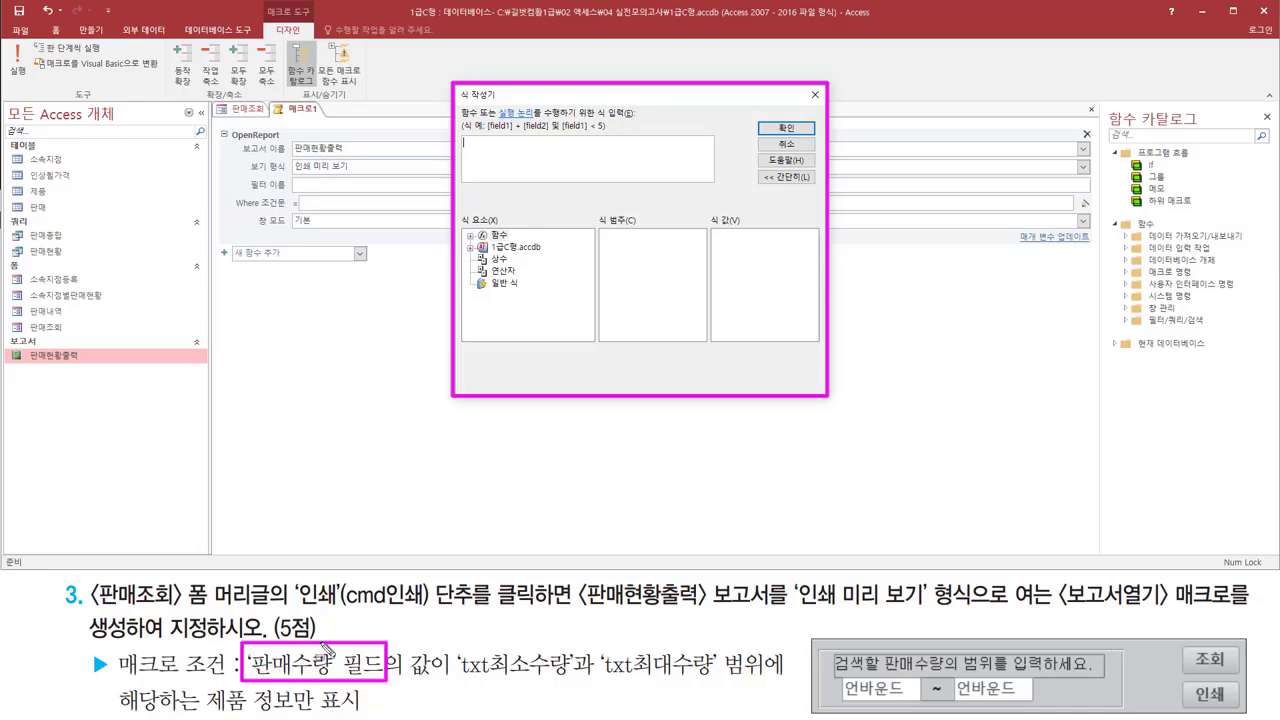
pyautogui.moveTo(460, 679); pyautogui.dragTo(572, 679)
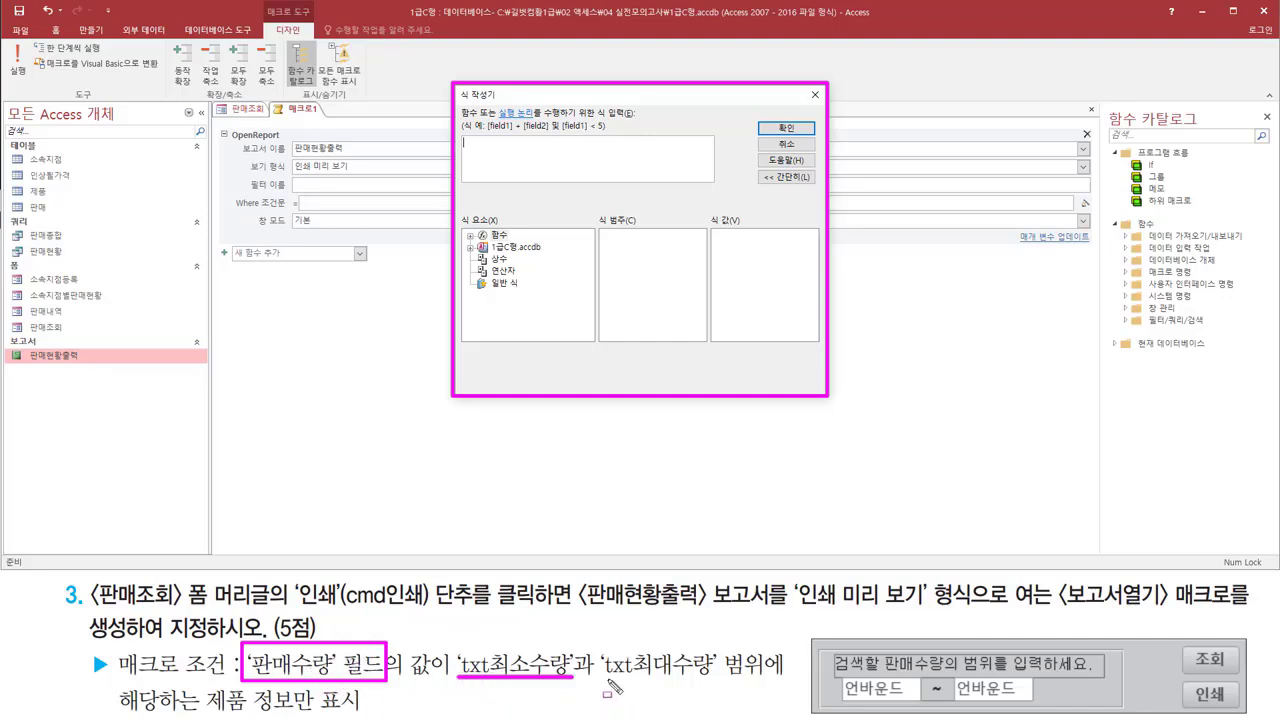
pyautogui.moveTo(604, 679); pyautogui.dragTo(716, 678)
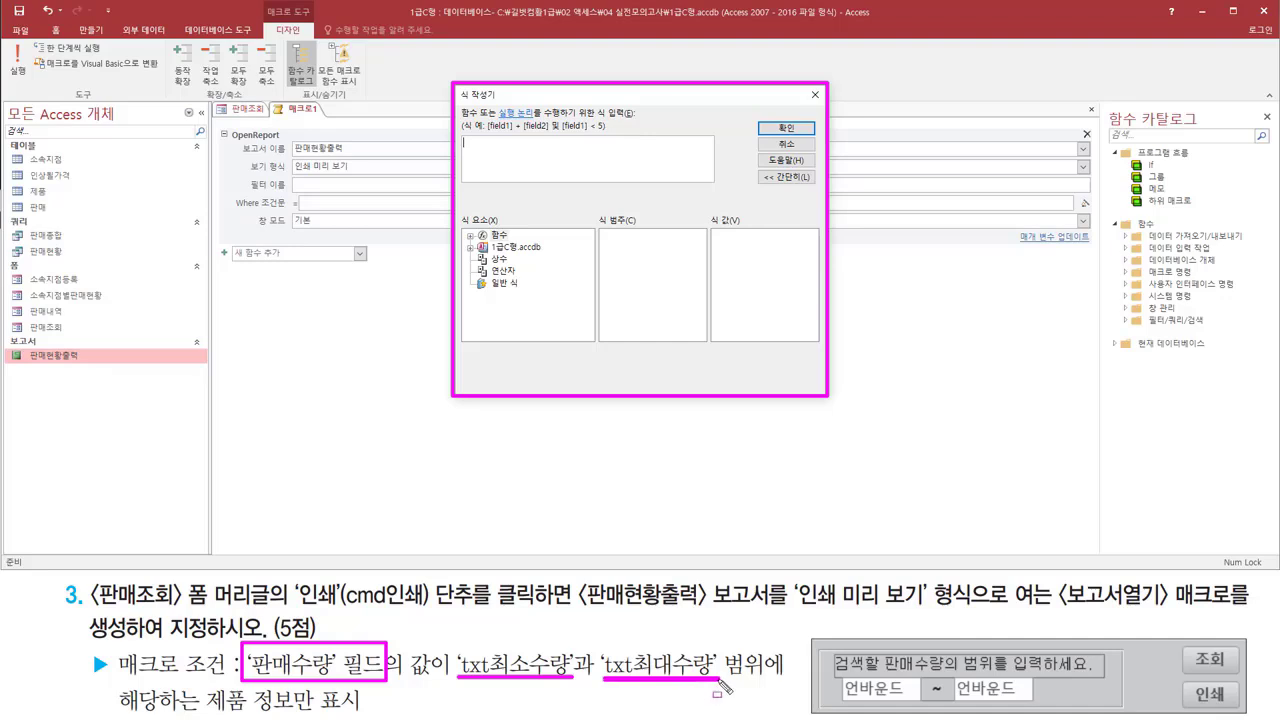
pyautogui.press('Escape')
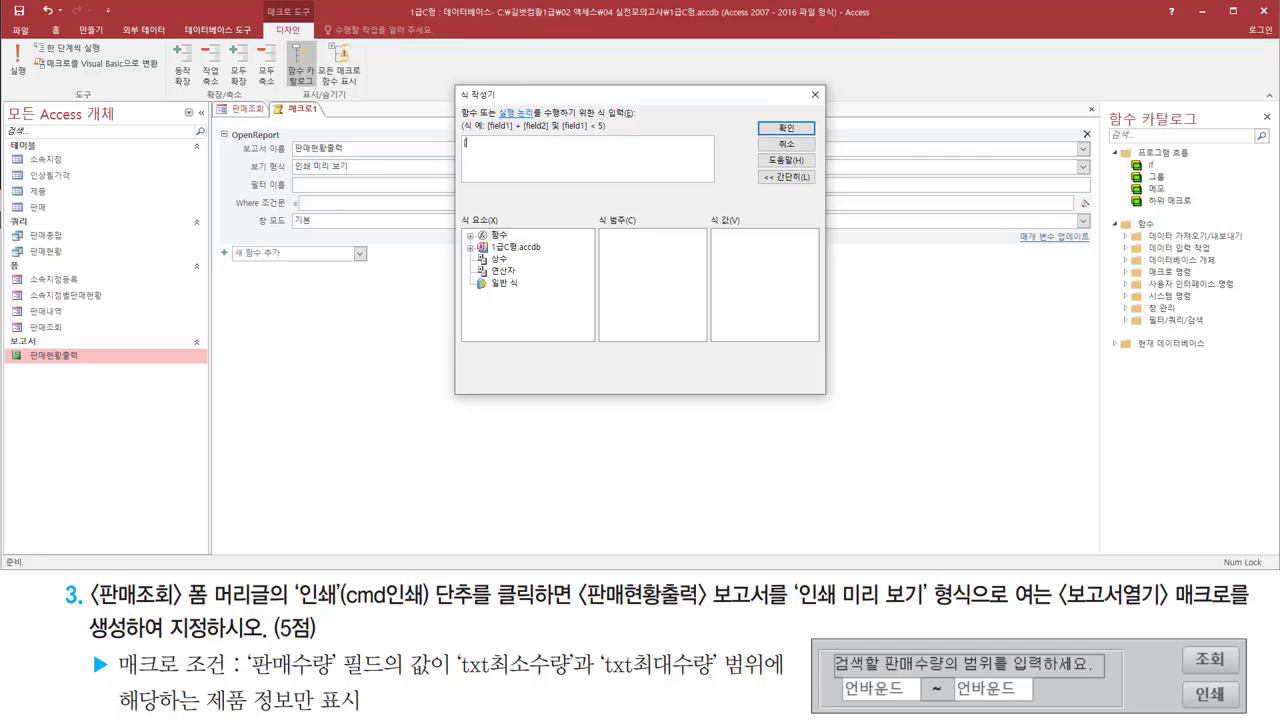
# Start the Where condition with the comparison [판매수량]>=.
pyautogui.write('[판매수량')
pyautogui.moveTo(452, 685); pyautogui.dragTo(578, 686)
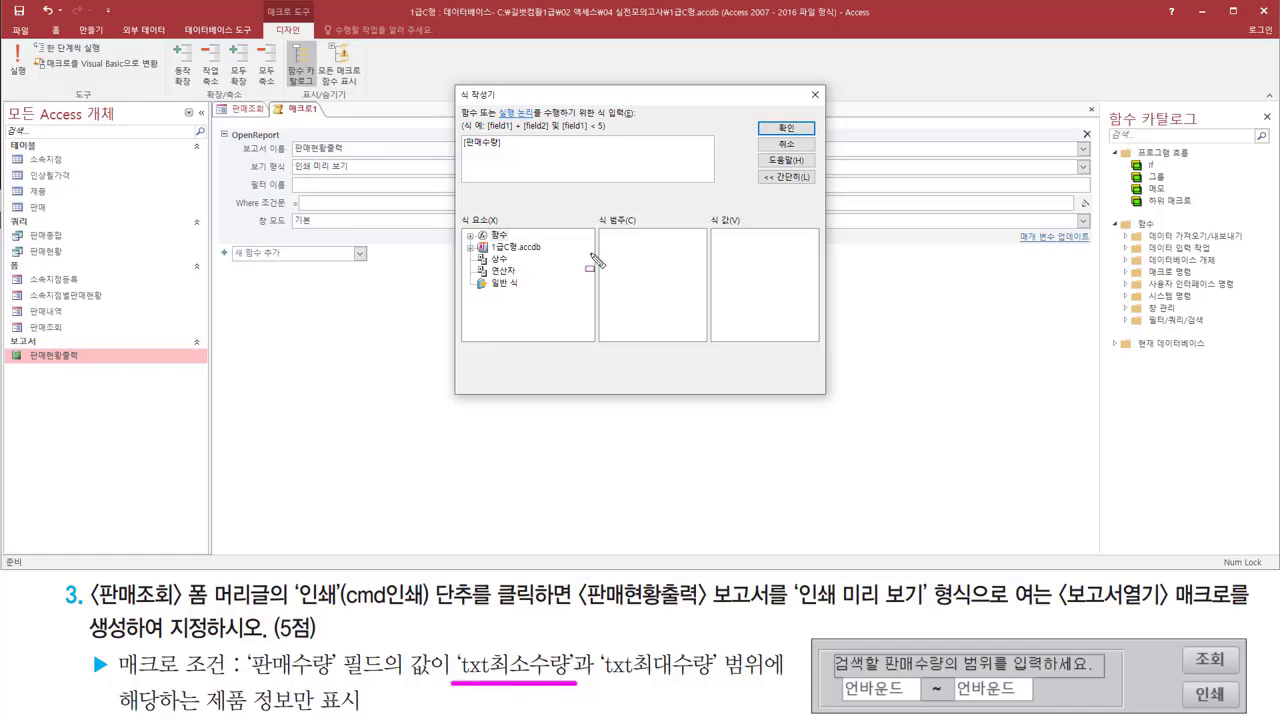
pyautogui.click(549, 155)
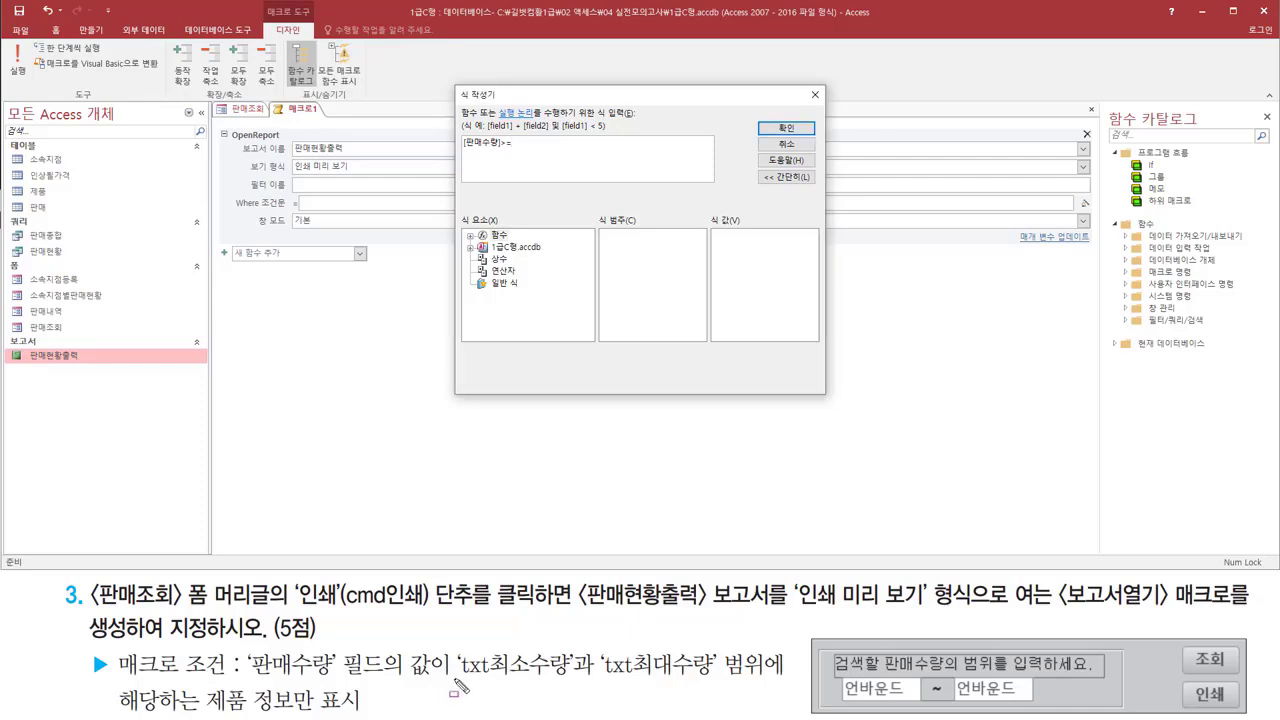
pyautogui.moveTo(455, 680)
pyautogui.mouseDown()
pyautogui.moveTo(565, 679)
pyautogui.moveTo(572, 643)
pyautogui.mouseUp()
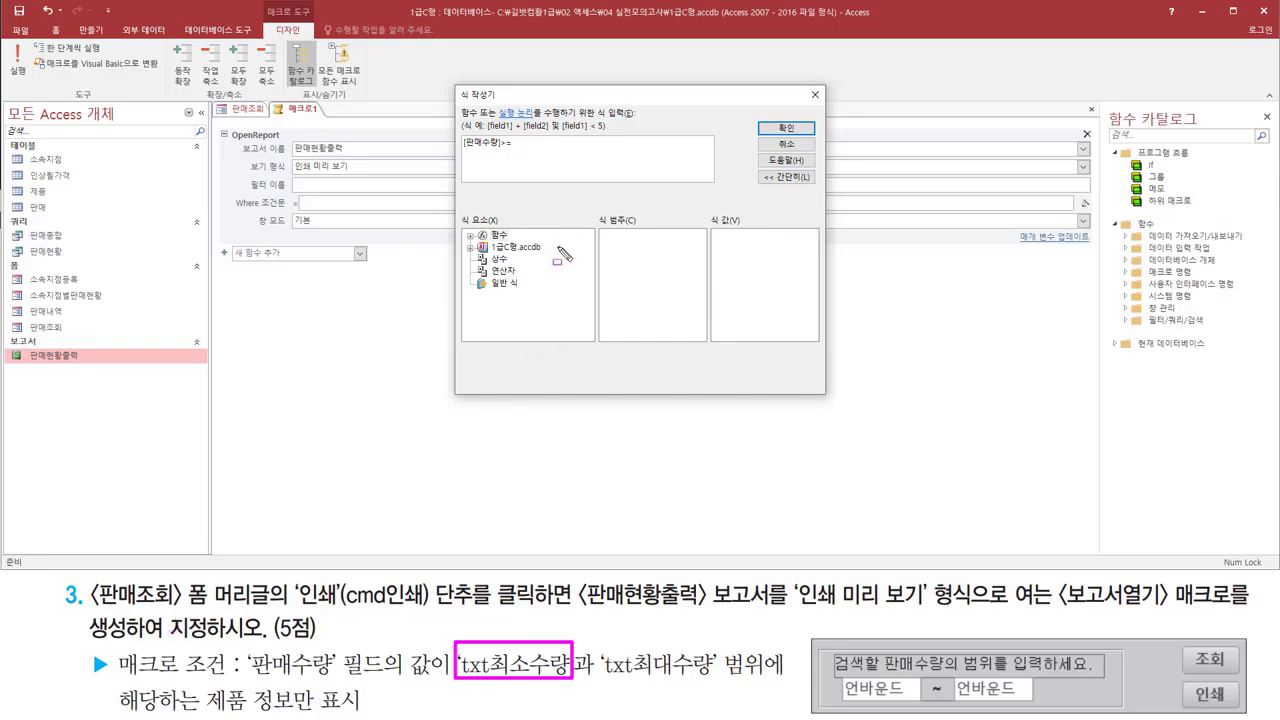
pyautogui.moveTo(486, 240); pyautogui.dragTo(546, 256)
pyautogui.press('Escape')
# Expand the database's loaded forms in the Expression Builder and list the controls of the 판매조회 form.
pyautogui.doubleClick(518, 249)
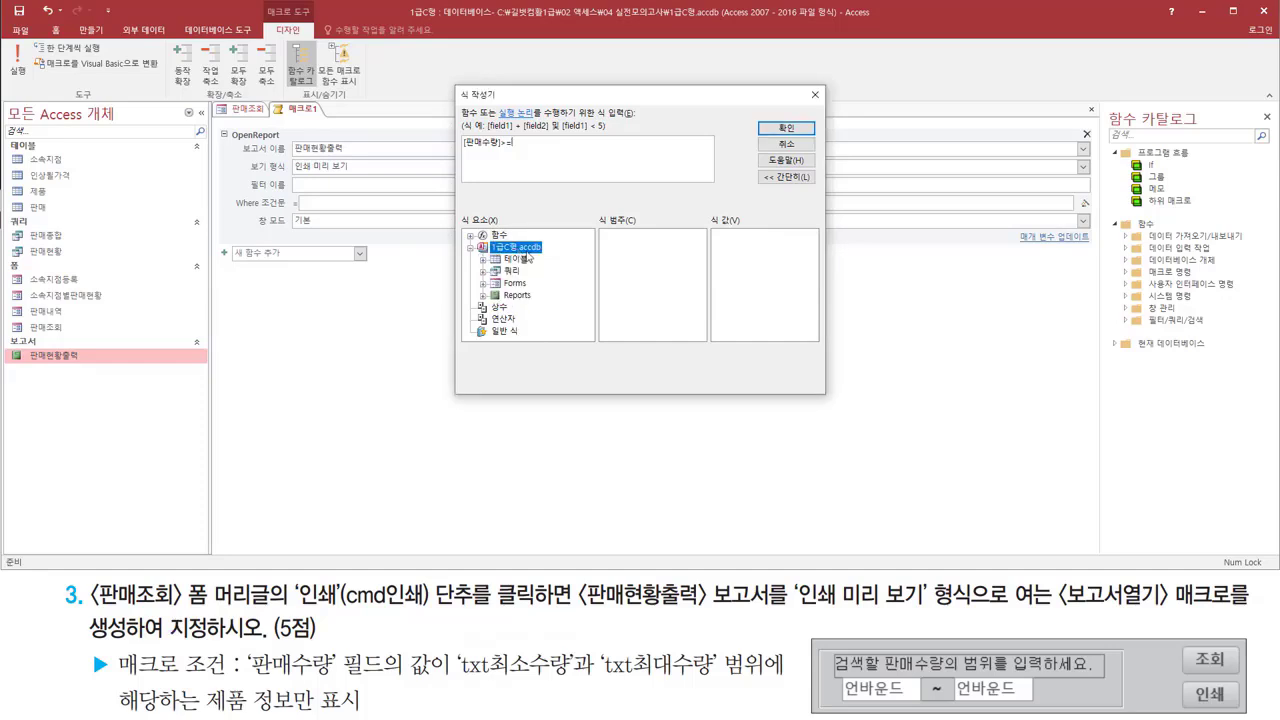
pyautogui.click(516, 284)
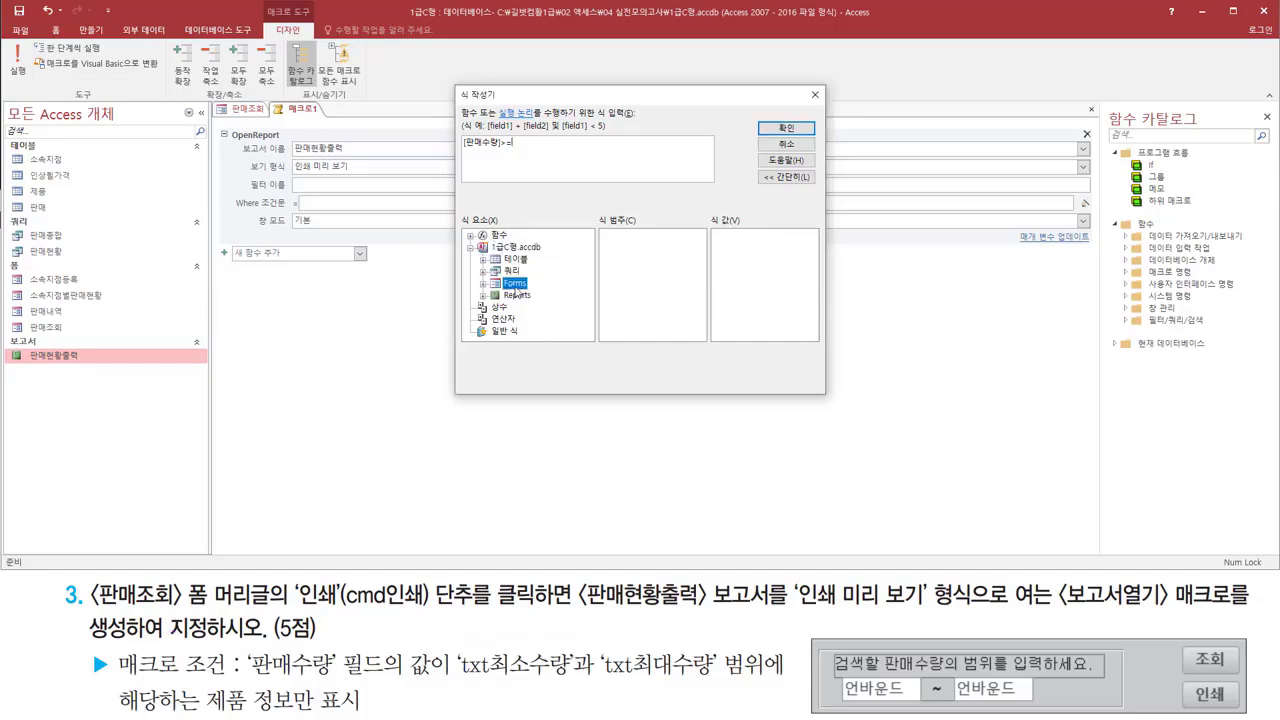
pyautogui.doubleClick(516, 288)
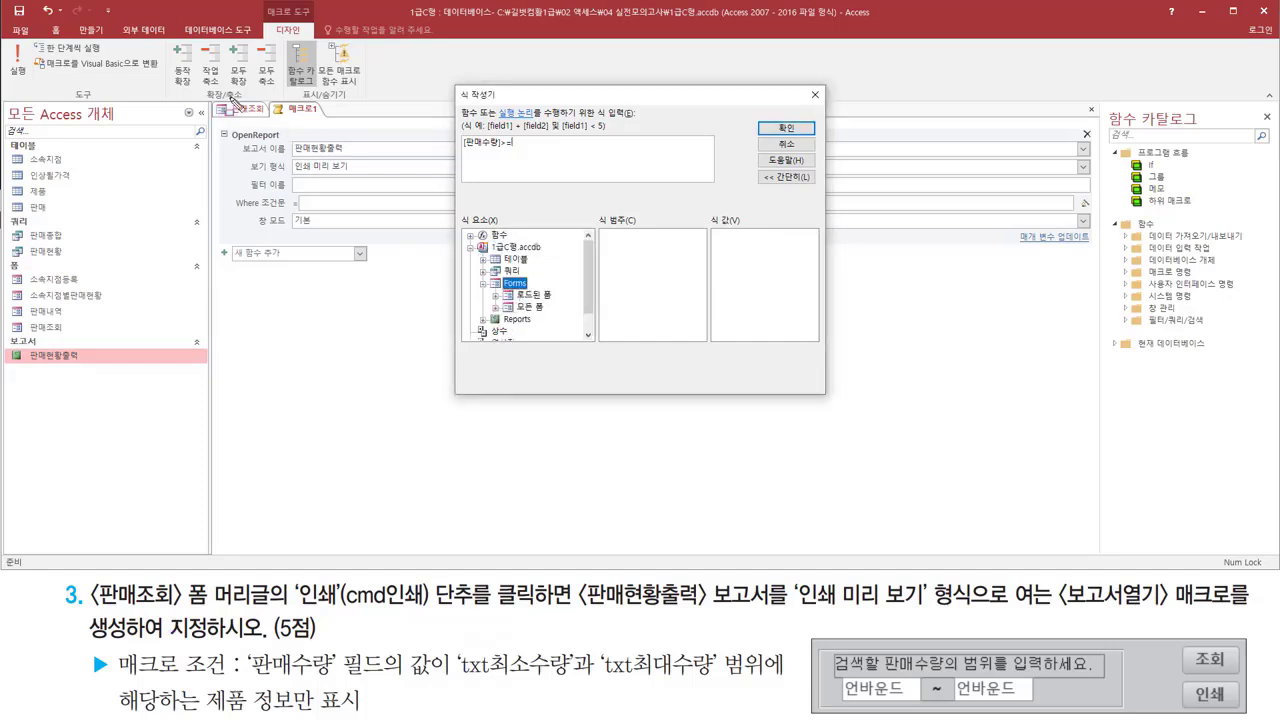
pyautogui.click(546, 297)
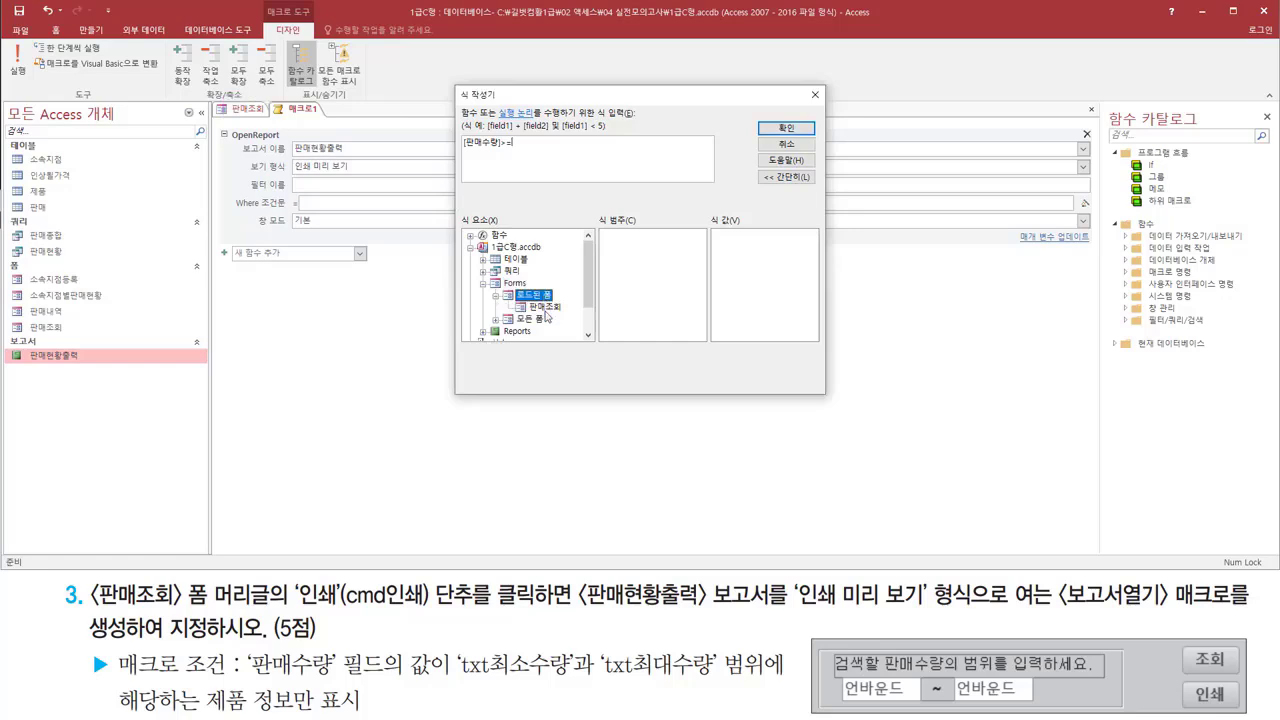
pyautogui.click(545, 308)
pyautogui.hotkey('ctrl', 'shift', 'd')
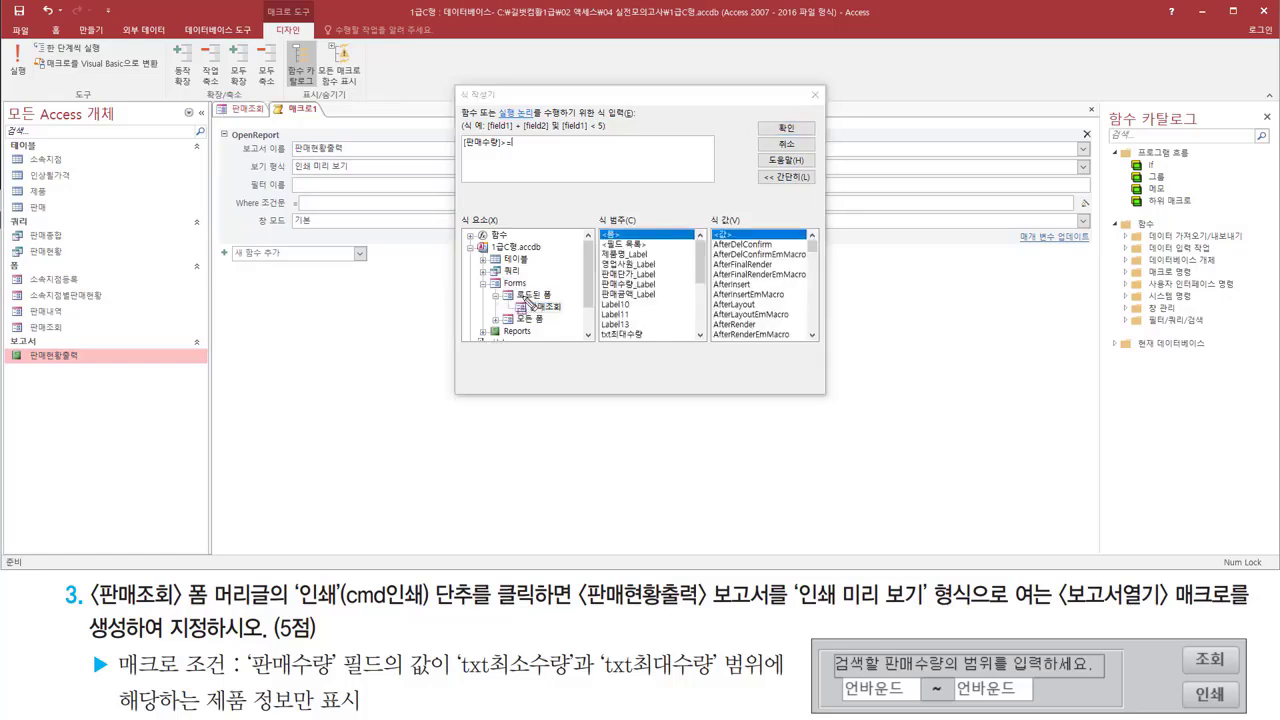
pyautogui.moveTo(523, 296); pyautogui.dragTo(573, 320)
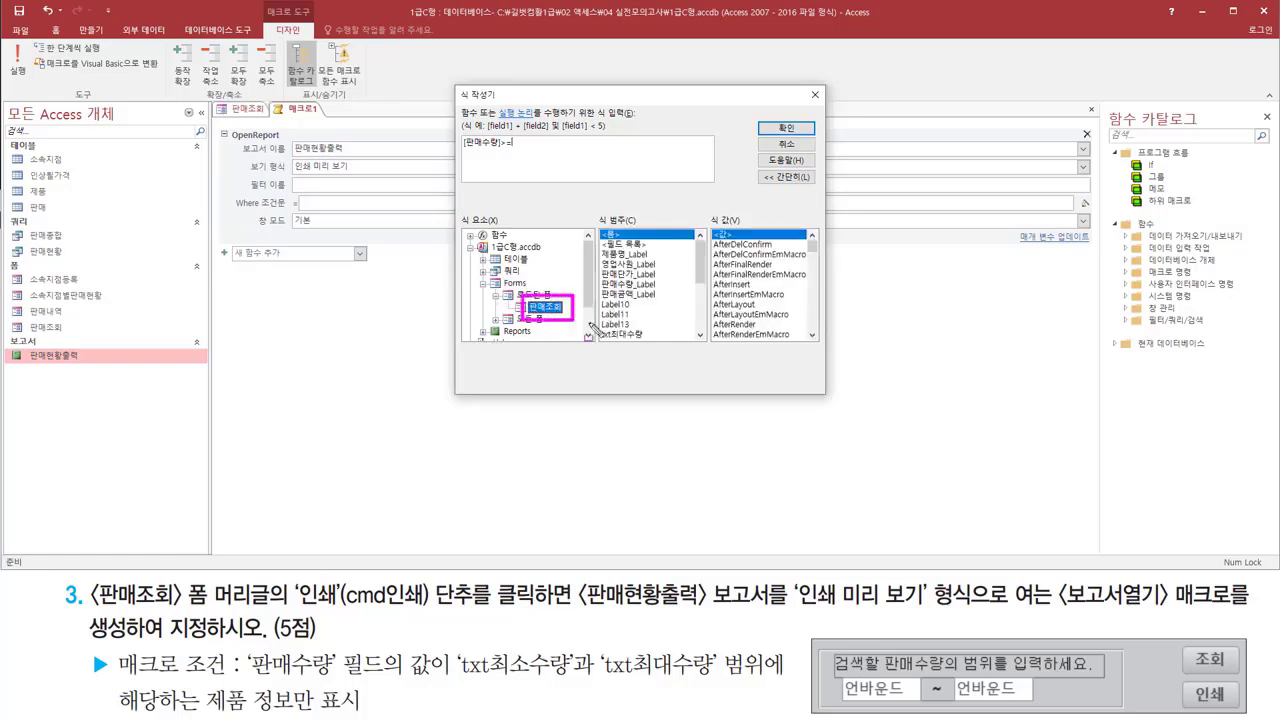
pyautogui.moveTo(596, 226)
pyautogui.mouseDown()
pyautogui.moveTo(615, 305)
pyautogui.moveTo(683, 343)
pyautogui.mouseUp()
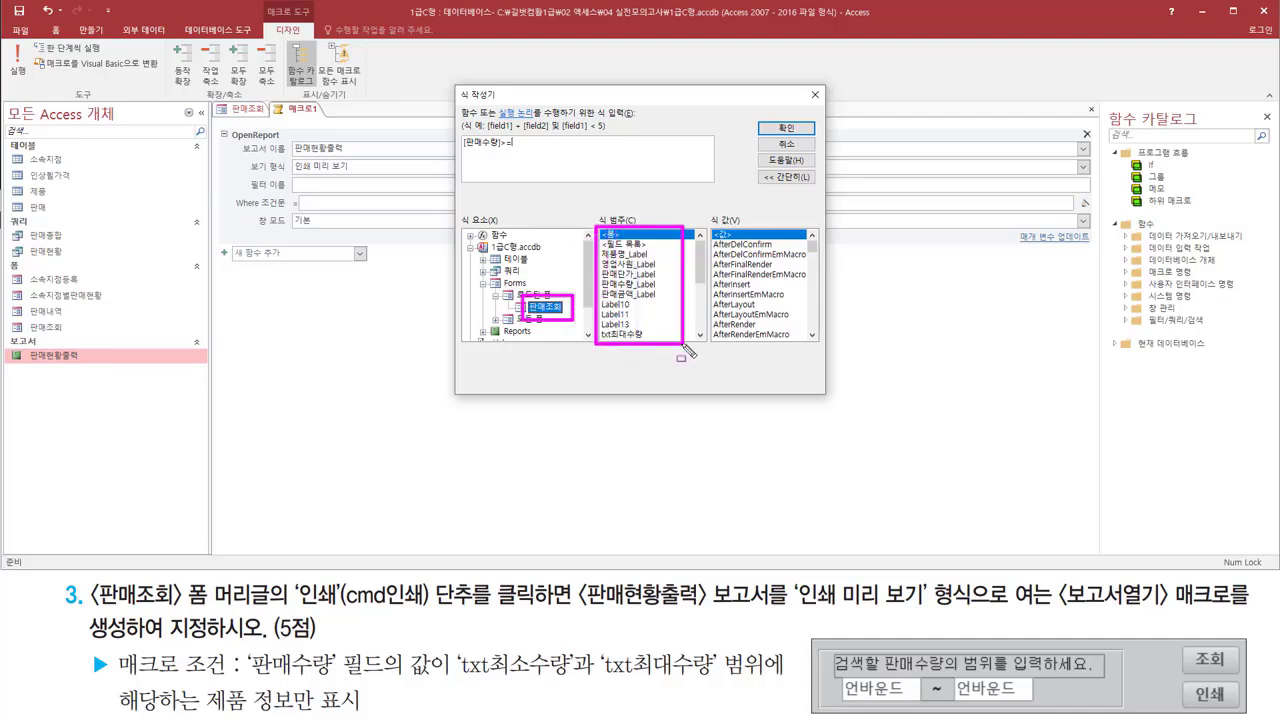
pyautogui.press('Escape')
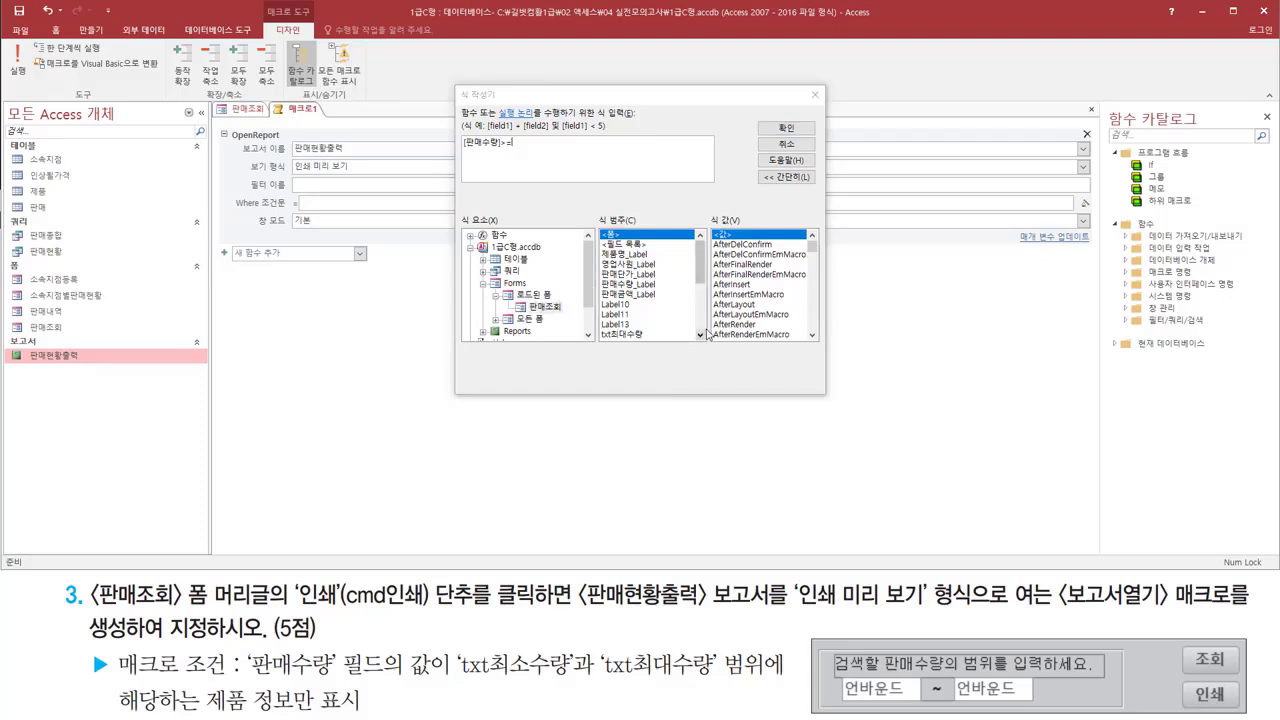
# Complete the minimum comparison by inserting the 판매조회 form's txt최소수량 control as its lower limit.
pyautogui.click(700, 335)
pyautogui.click(614, 334)
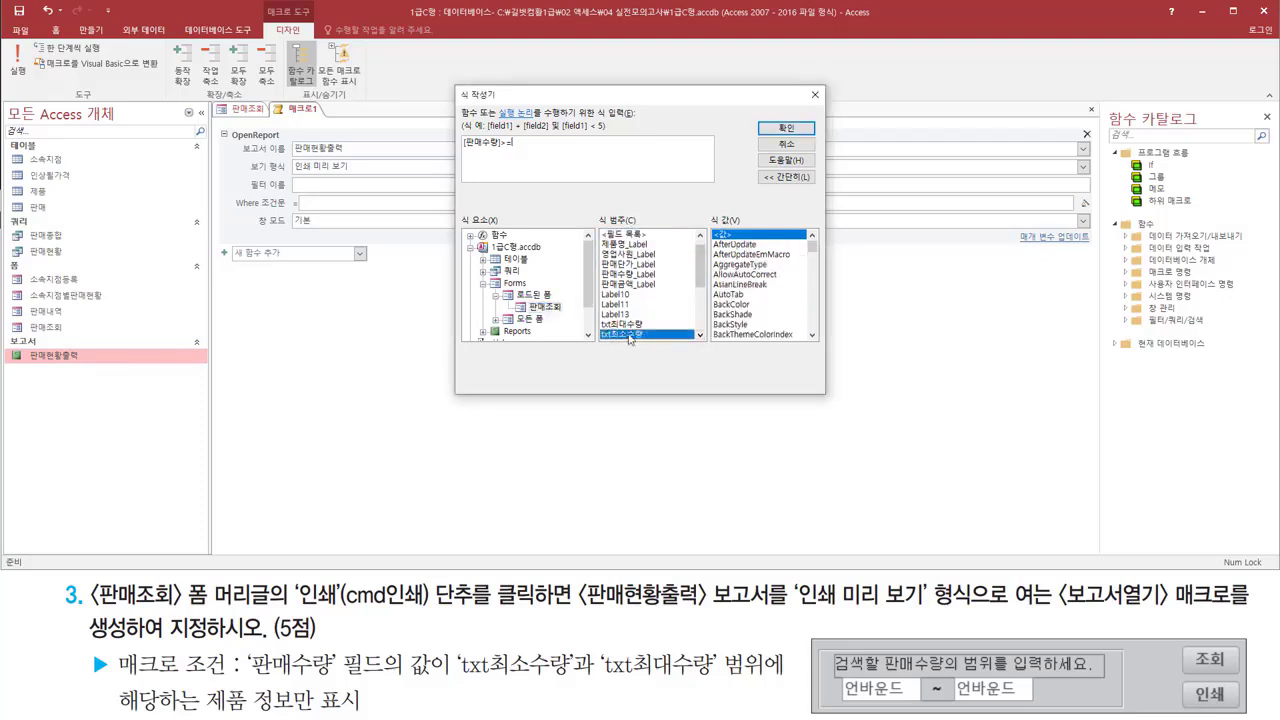
pyautogui.doubleClick(629, 335)
pyautogui.hotkey('ctrl', '2')
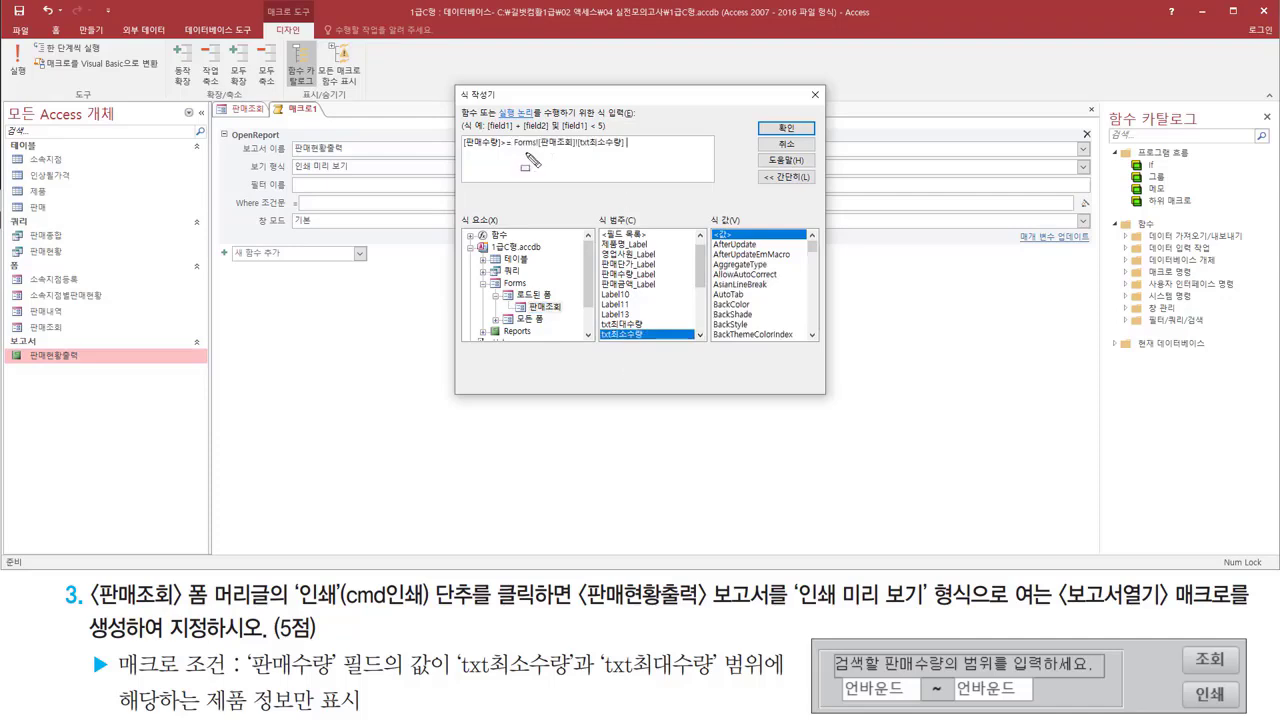
pyautogui.moveTo(512, 150); pyautogui.dragTo(629, 150)
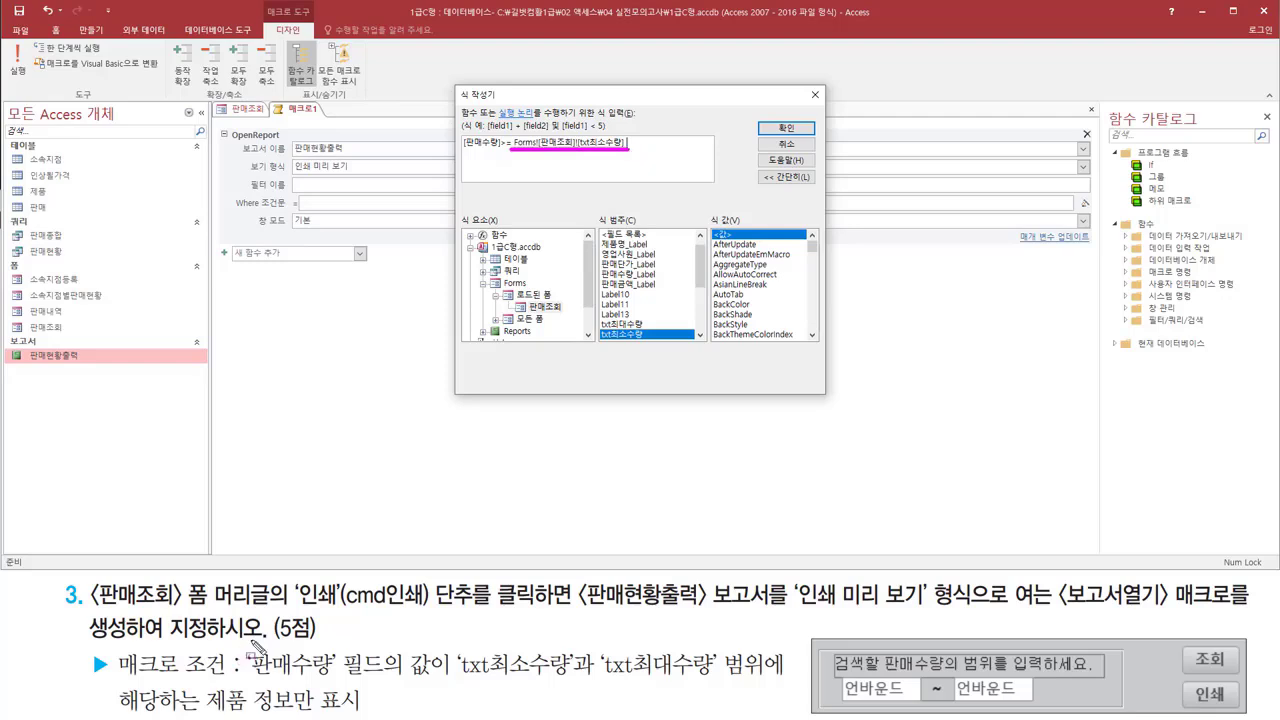
pyautogui.moveTo(250, 640); pyautogui.dragTo(338, 684)
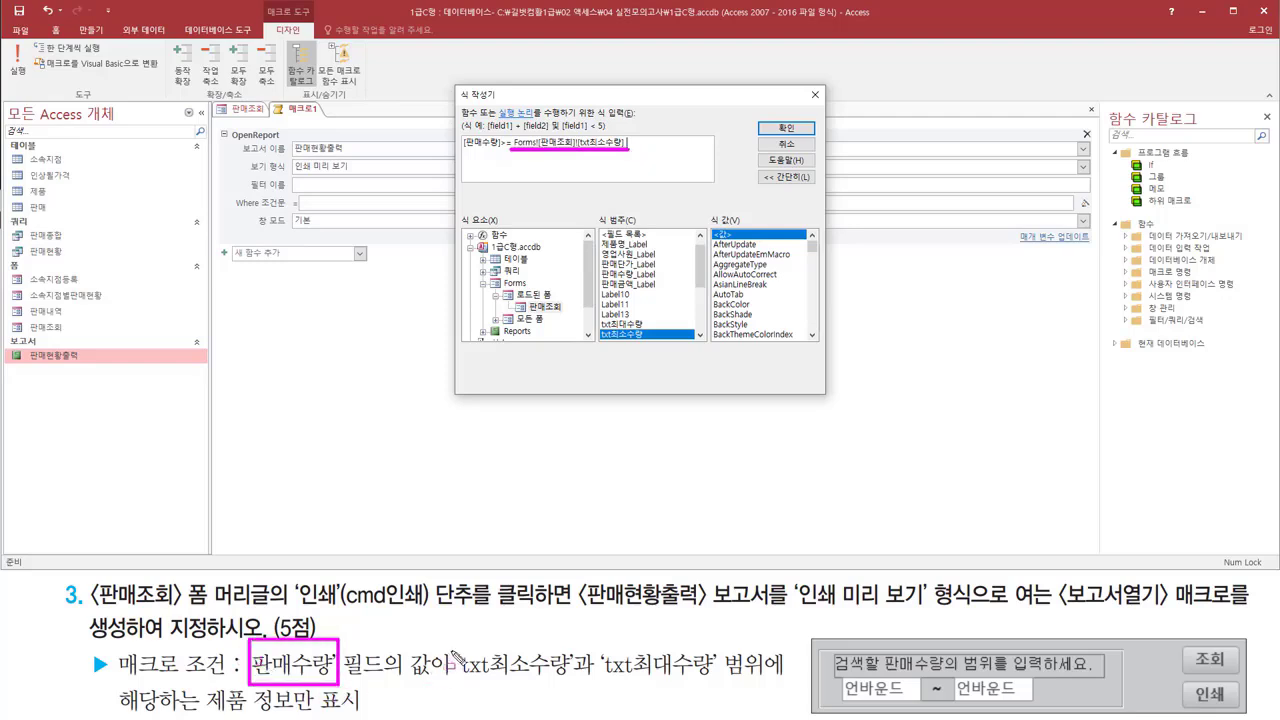
pyautogui.moveTo(452, 645); pyautogui.dragTo(576, 693)
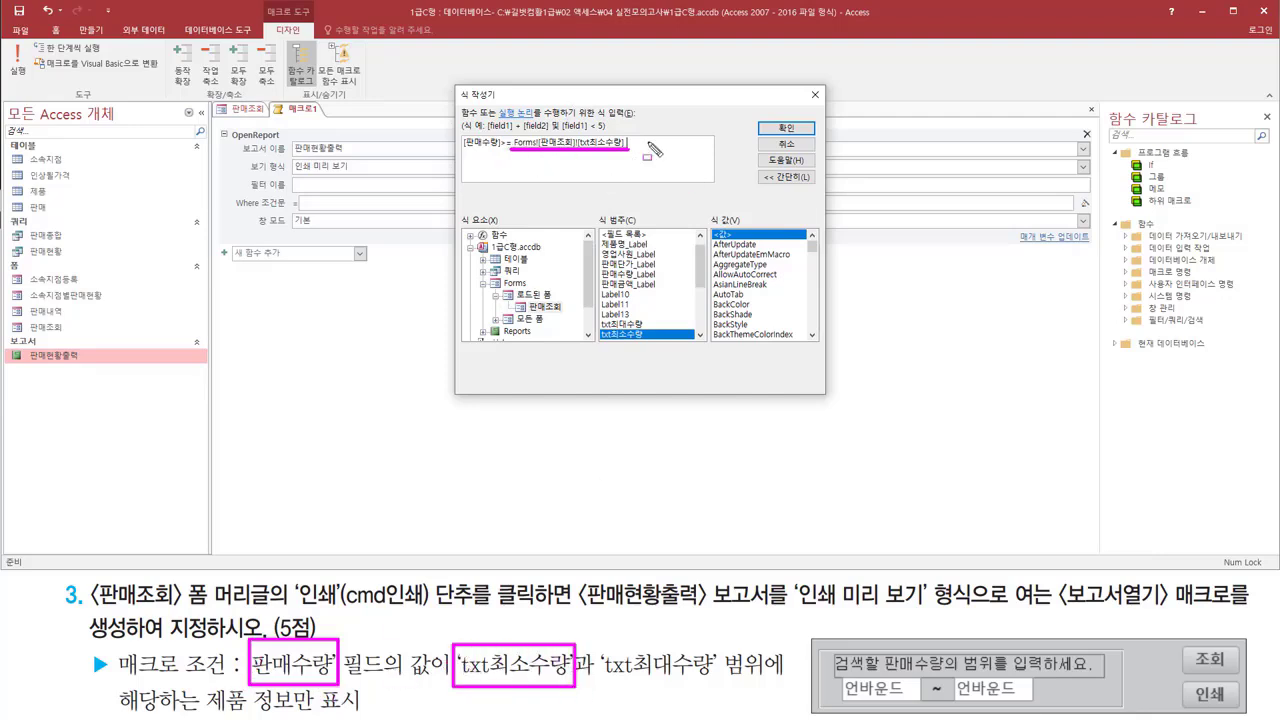
pyautogui.press('Escape')
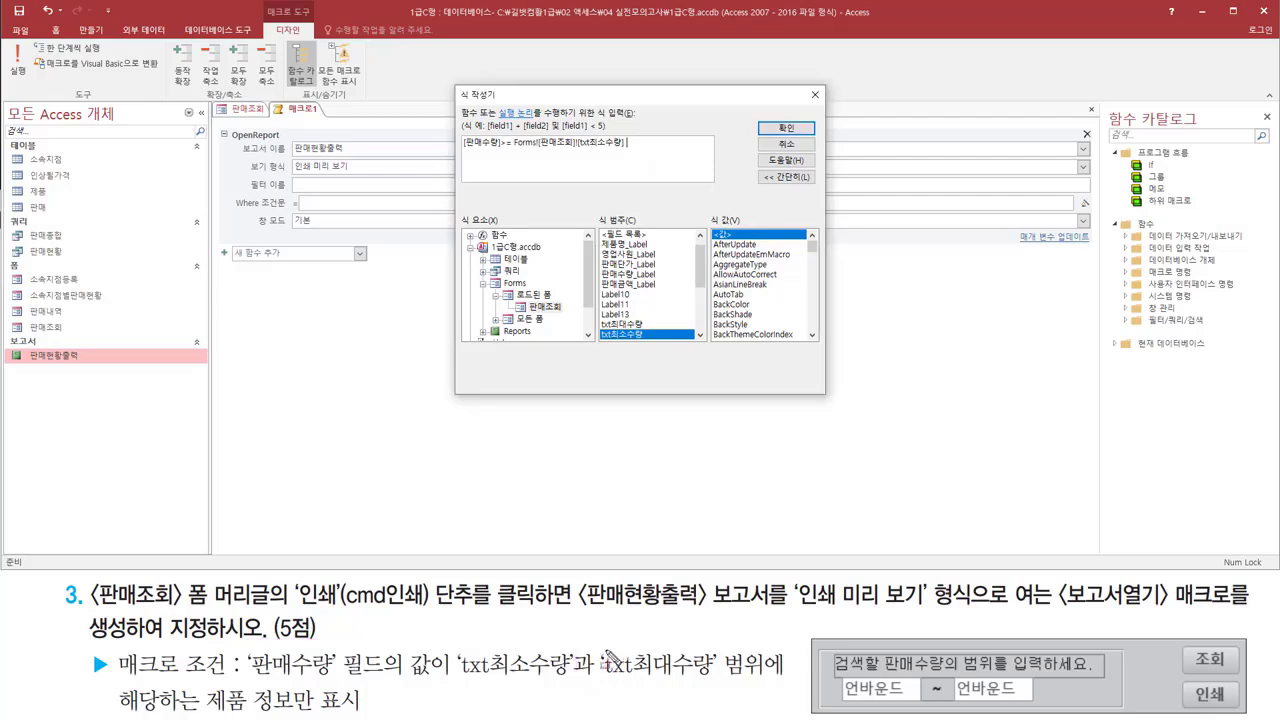
# Add a second line comparing [판매수량]<= with the 판매조회 form's txt최대수량 control.
pyautogui.moveTo(600, 648)
pyautogui.mouseDown()
pyautogui.moveTo(615, 676)
pyautogui.moveTo(718, 686)
pyautogui.mouseUp()
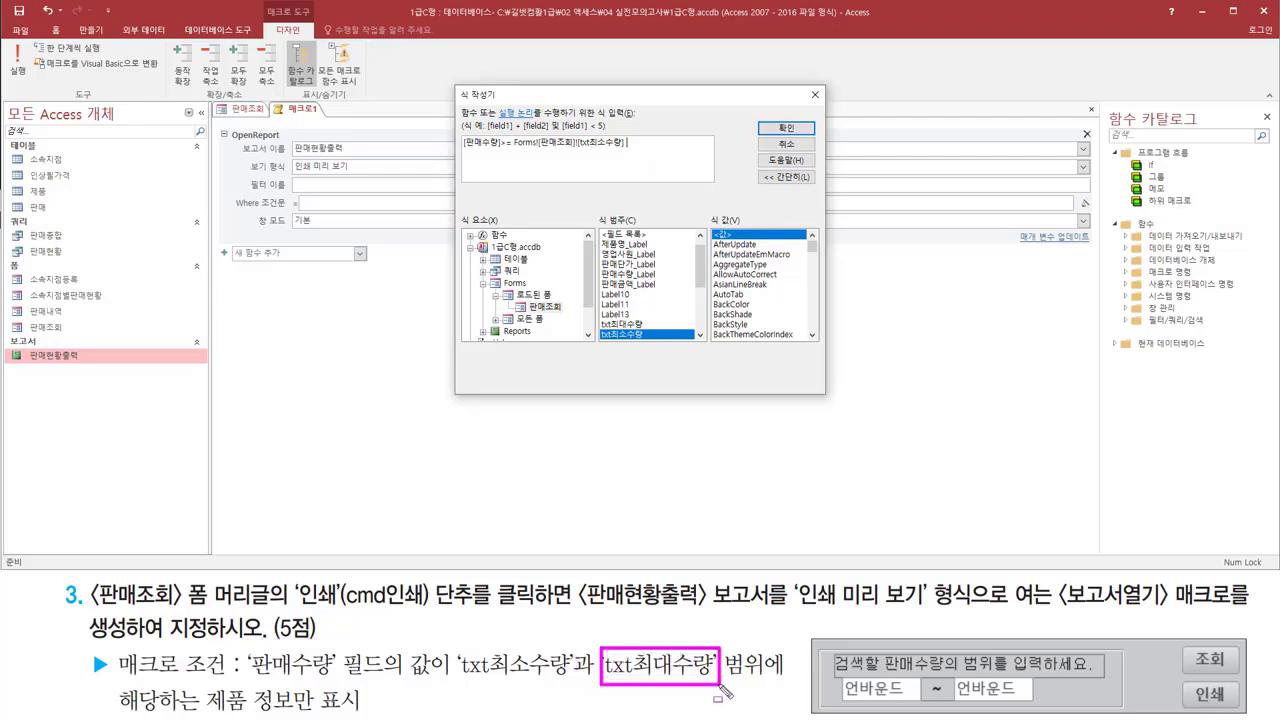
pyautogui.press('Escape')
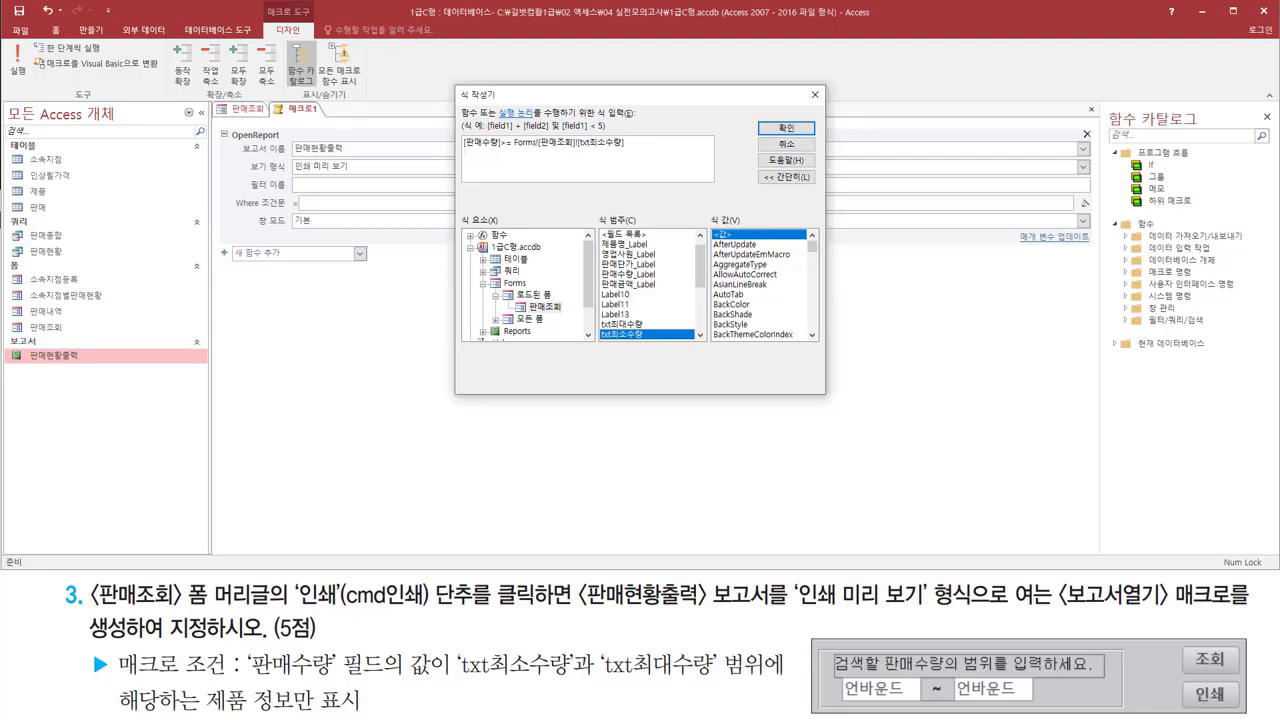
pyautogui.write('[판매수량]<=')
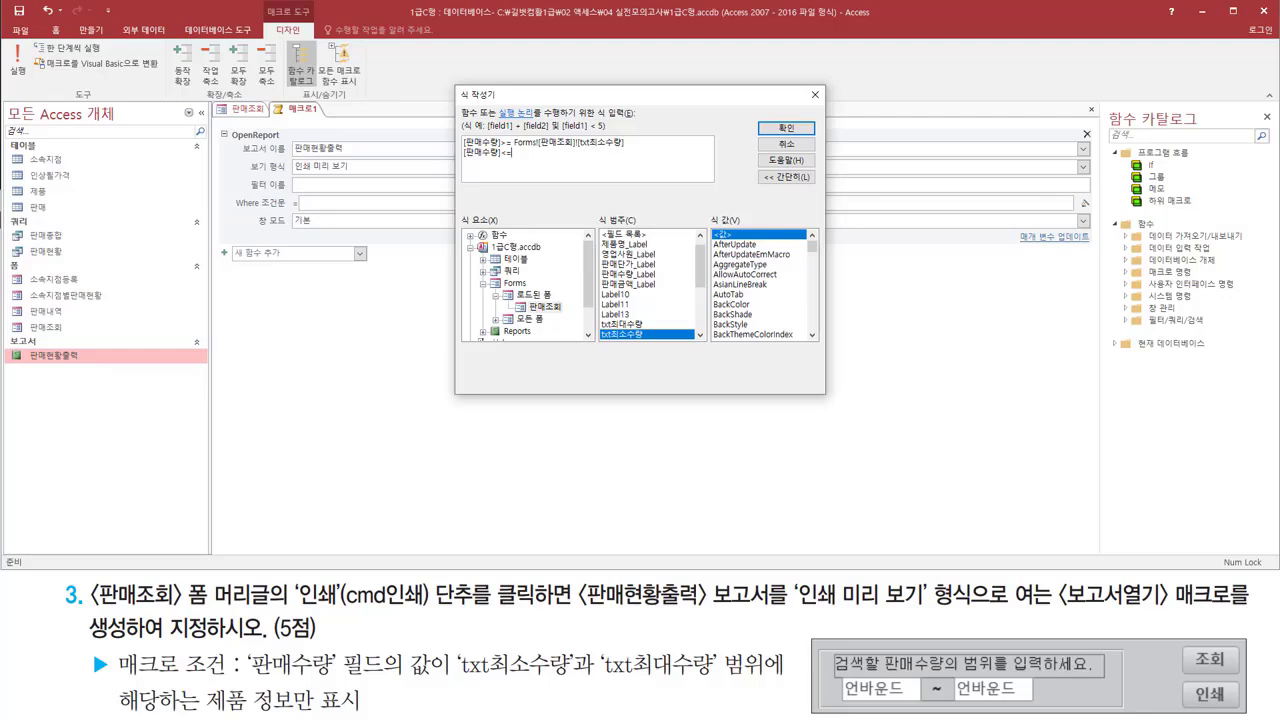
pyautogui.click(614, 325)
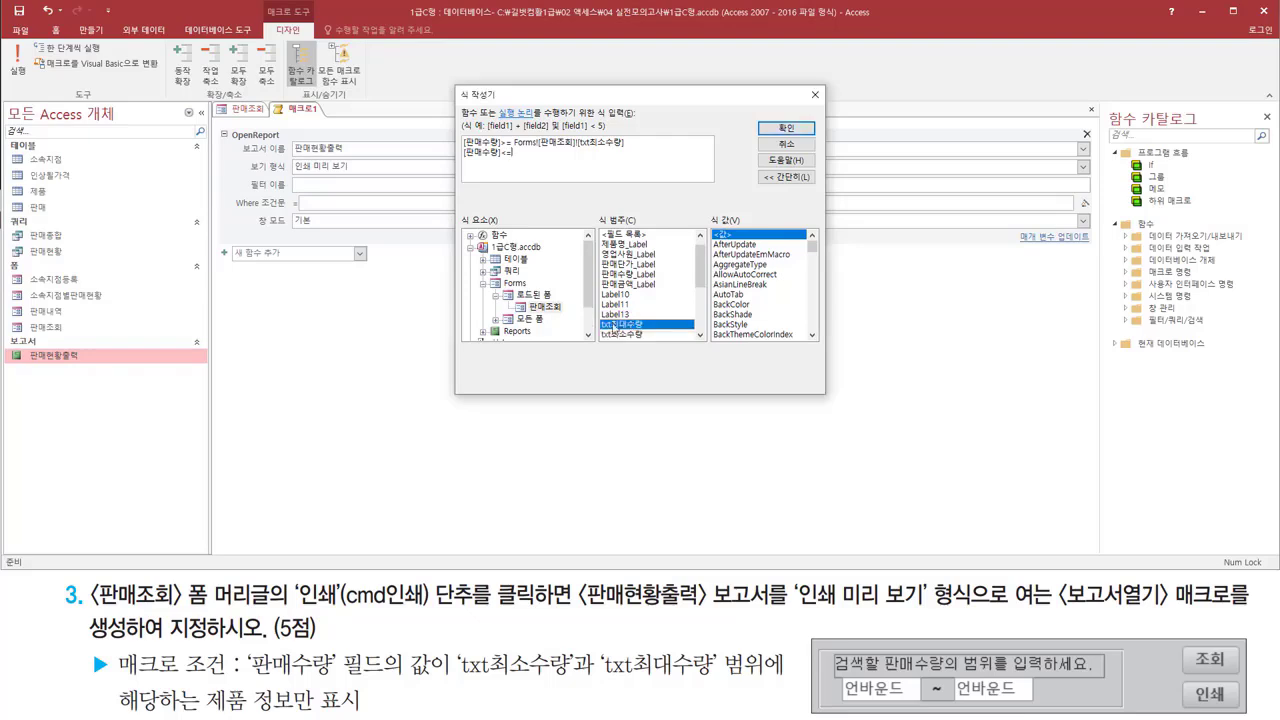
pyautogui.doubleClick(642, 325)
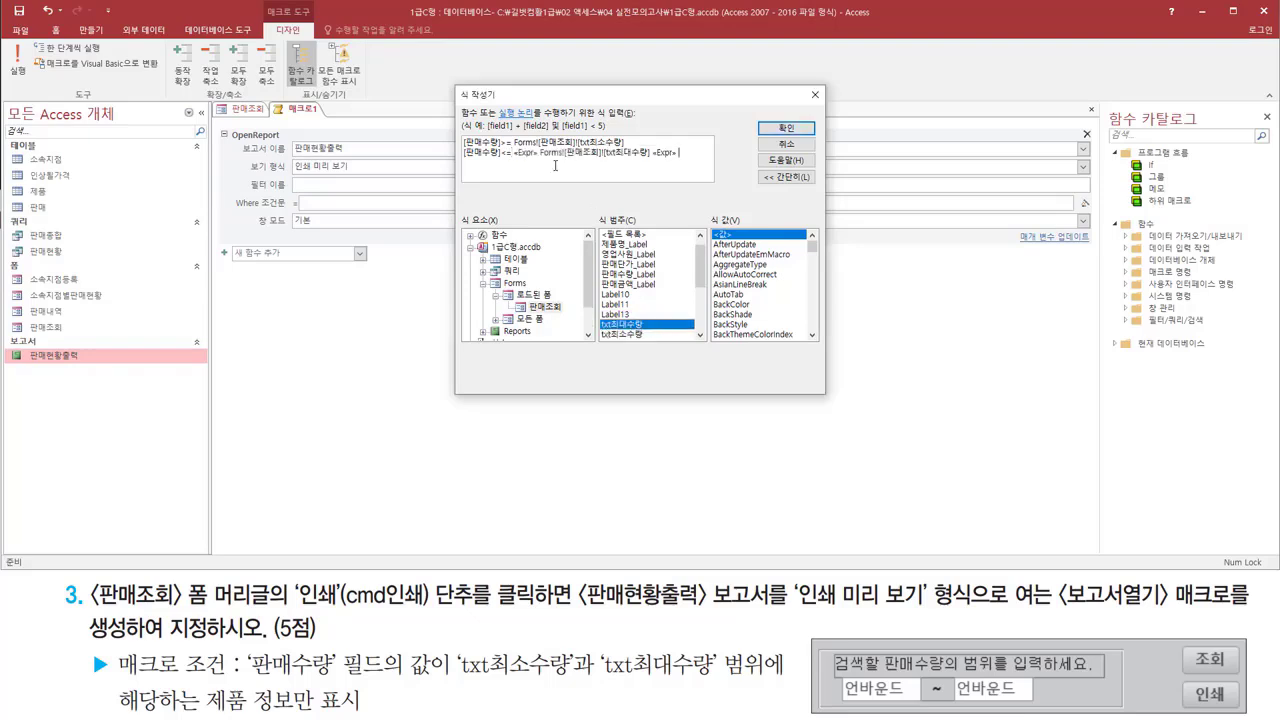
# Remove both «Expr» placeholders around the txt최대수량 reference in the second comparison.
pyautogui.moveTo(538, 160); pyautogui.dragTo(641, 160)
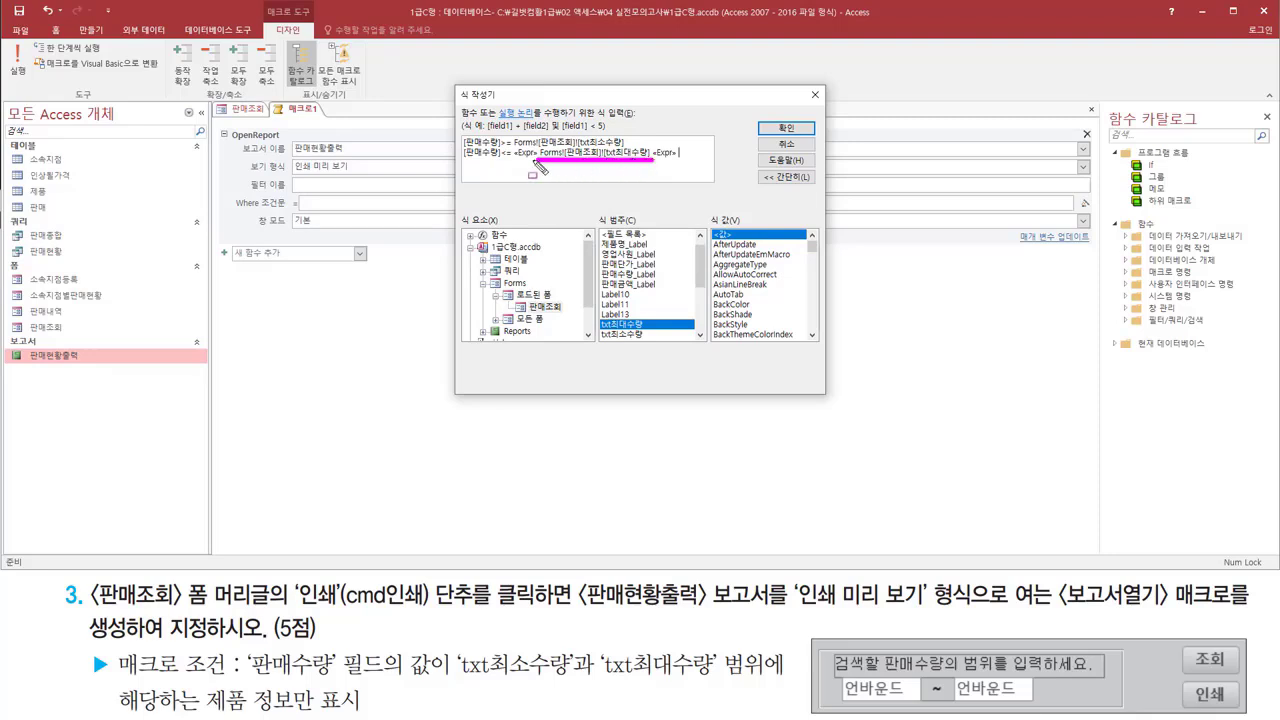
pyautogui.moveTo(512, 158); pyautogui.dragTo(538, 158)
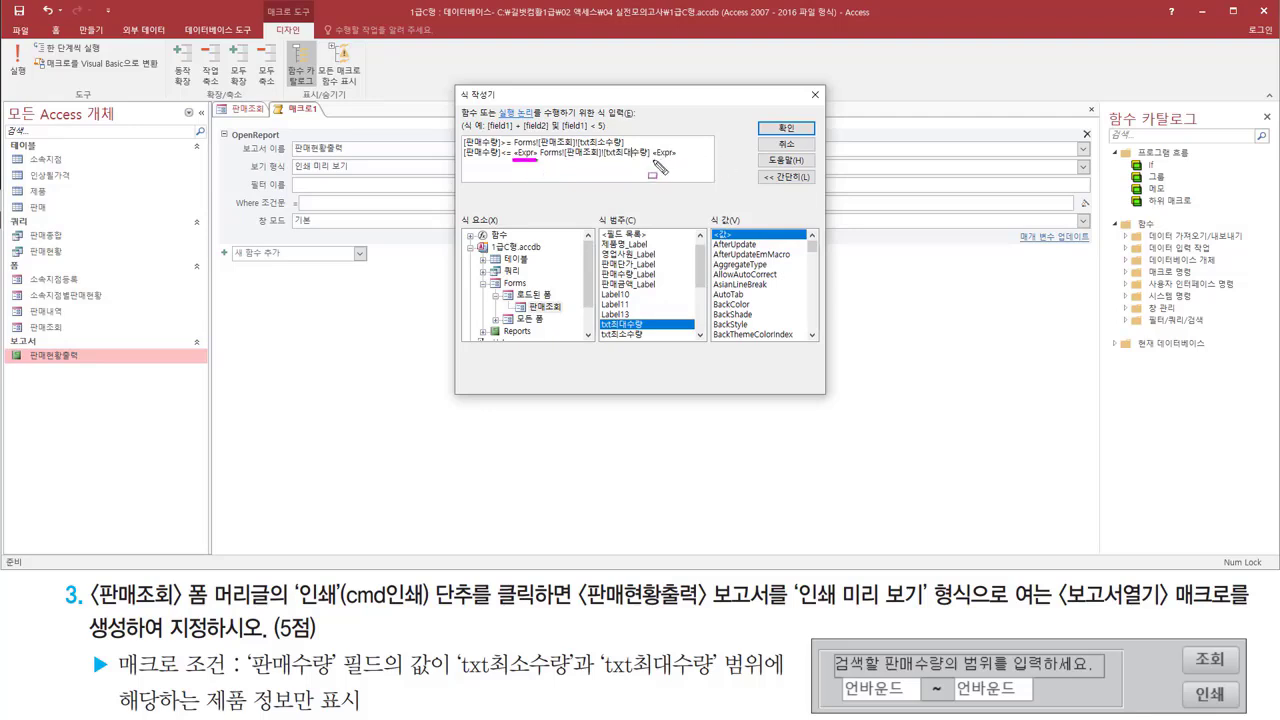
pyautogui.moveTo(652, 158); pyautogui.dragTo(680, 158)
pyautogui.press('Escape')
pyautogui.click(534, 152)
pyautogui.press('Delete')
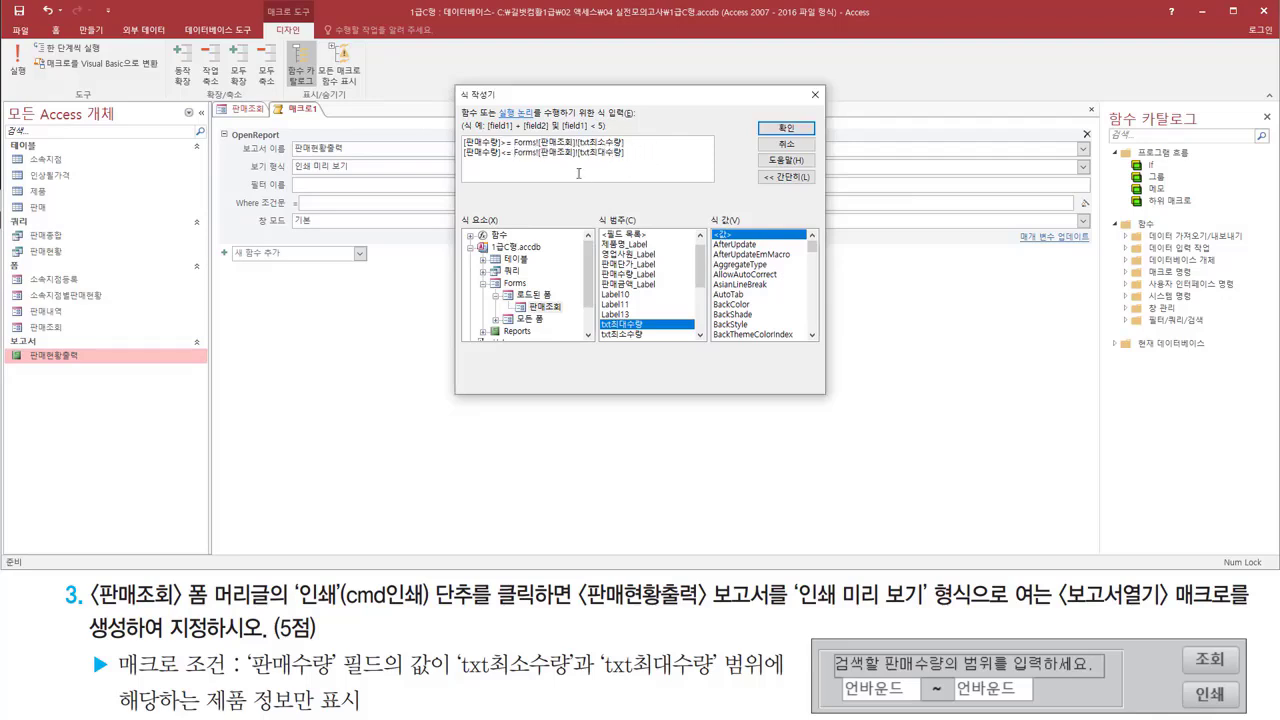
# Copy the two 판매수량 comparisons into an on-screen memo and examine them enlarged.
pyautogui.hotkey('ctrl', 'a')
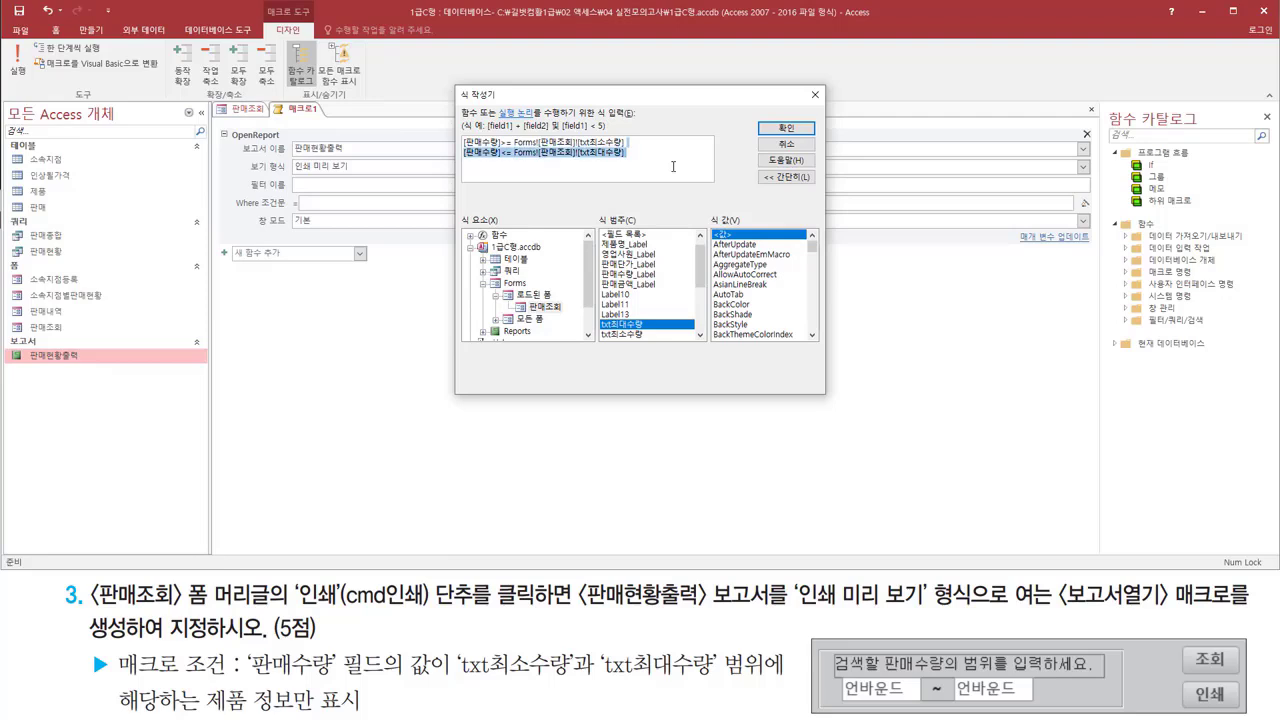
pyautogui.hotkey('shift', 'F2')
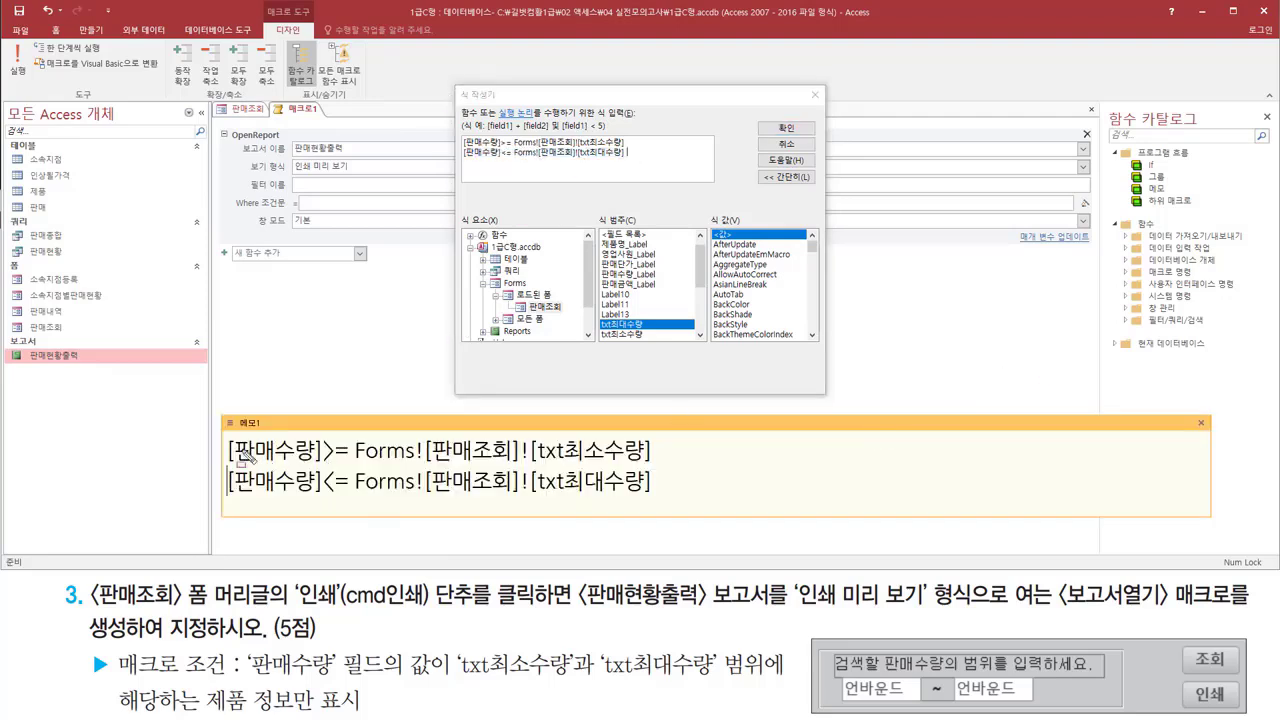
pyautogui.moveTo(218, 430)
pyautogui.mouseDown()
pyautogui.moveTo(517, 491)
pyautogui.moveTo(701, 507)
pyautogui.mouseUp()
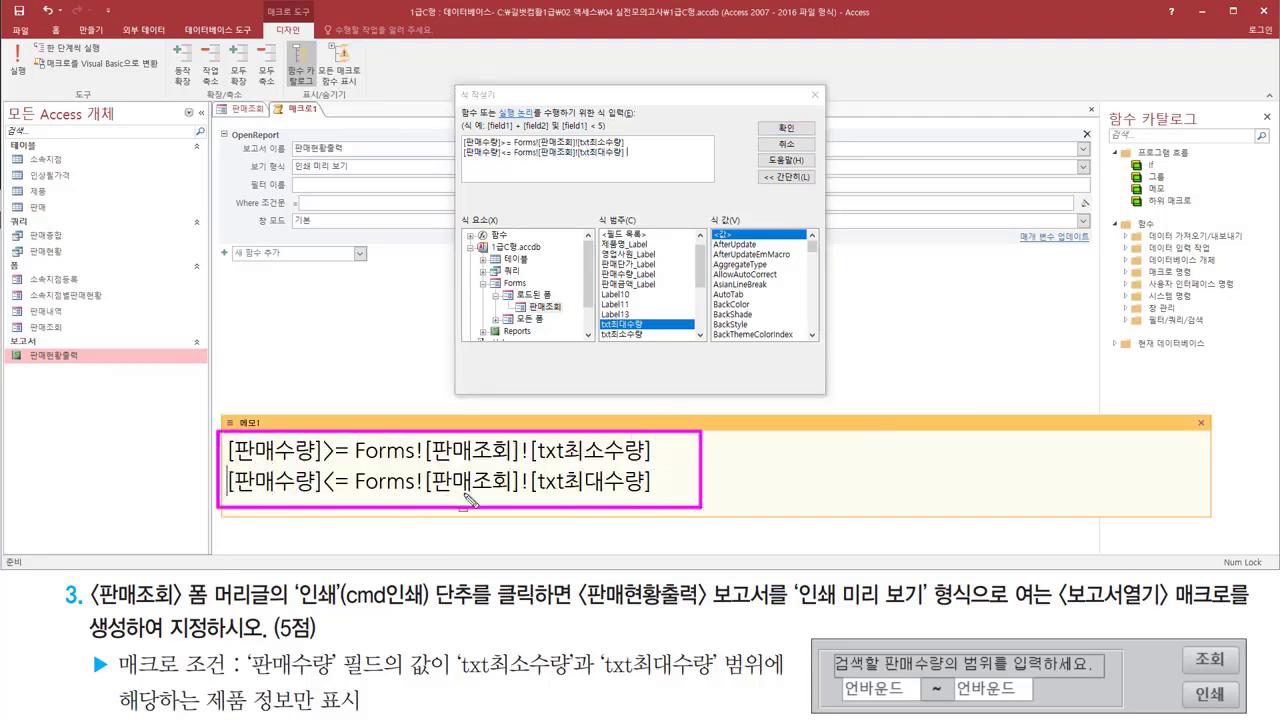
# Join the two 판매수량 comparisons in the on-screen memo into one line with and.
pyautogui.moveTo(222, 463); pyautogui.dragTo(660, 463)
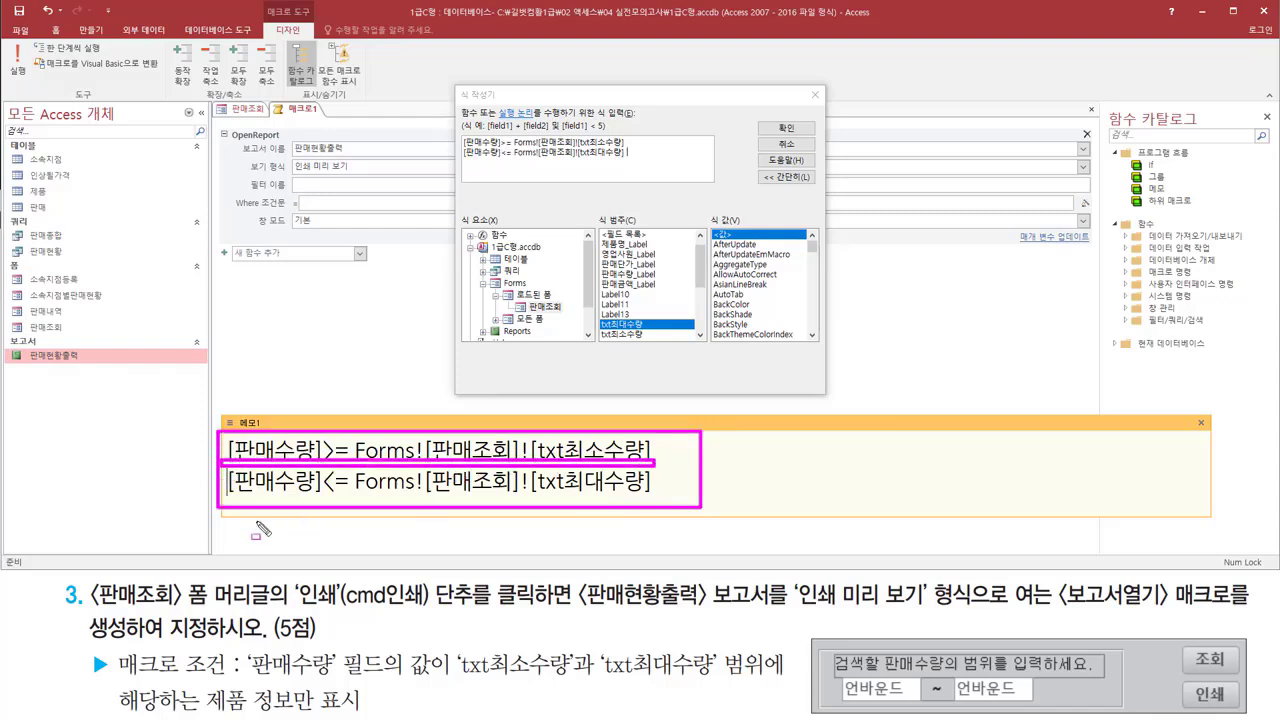
pyautogui.moveTo(226, 492); pyautogui.dragTo(652, 494)
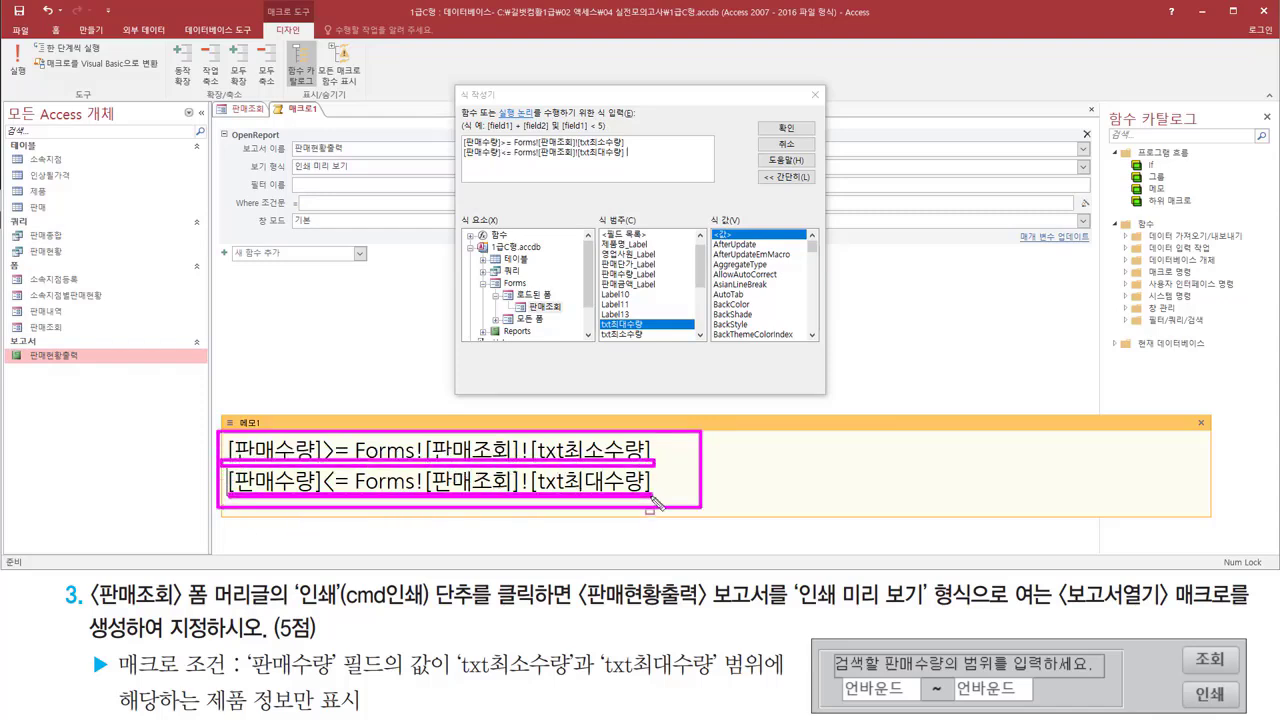
pyautogui.press('Escape')
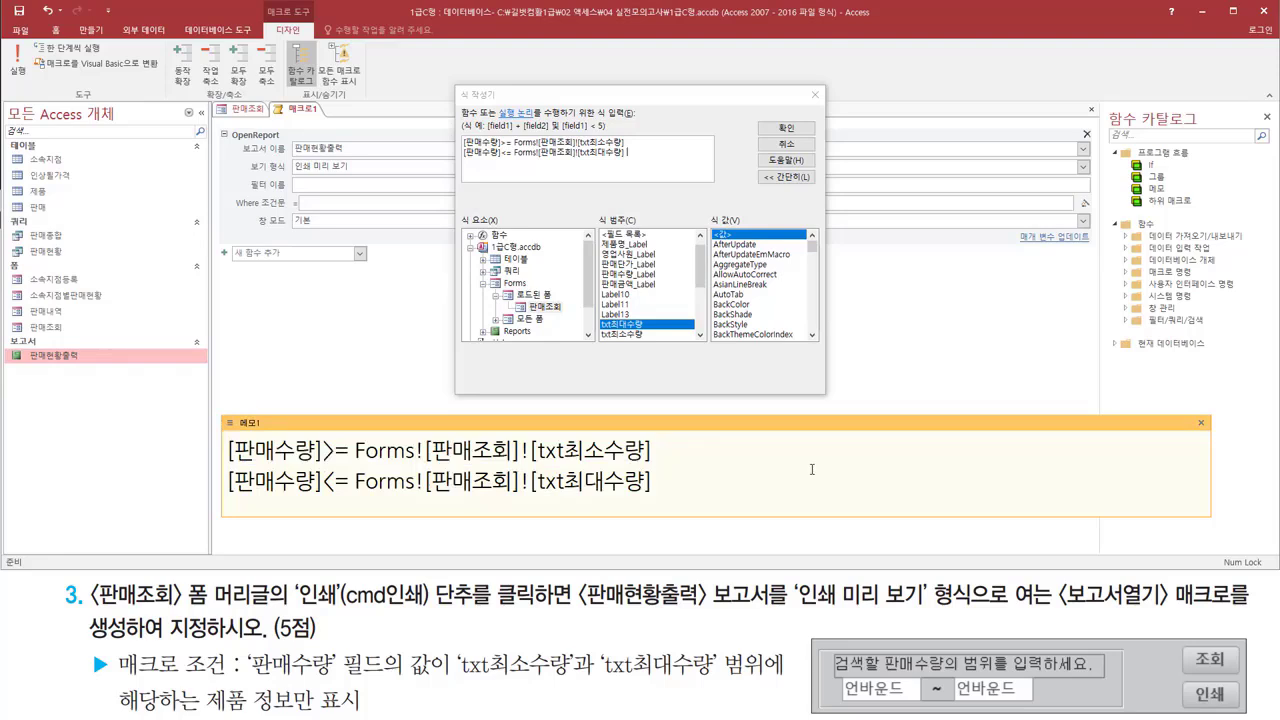
pyautogui.write('and')
pyautogui.press('Delete')
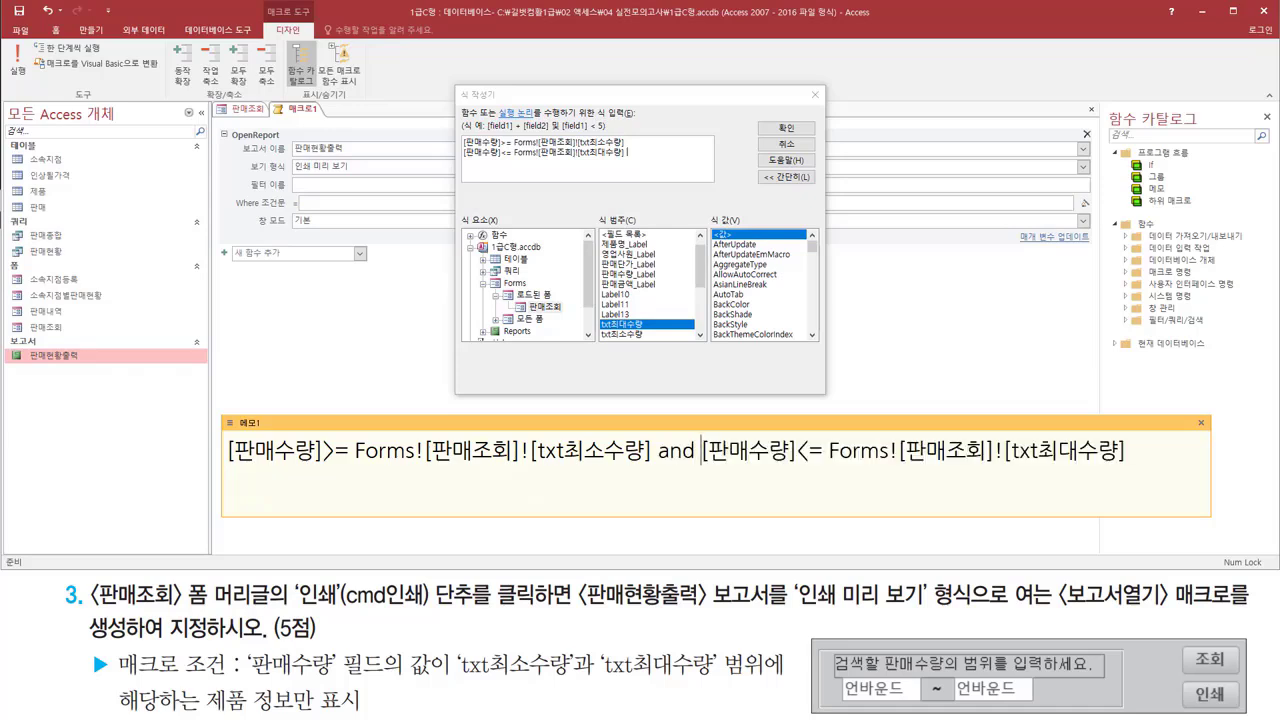
pyautogui.hotkey('ctrl', '2')
pyautogui.moveTo(224, 470); pyautogui.dragTo(648, 470)
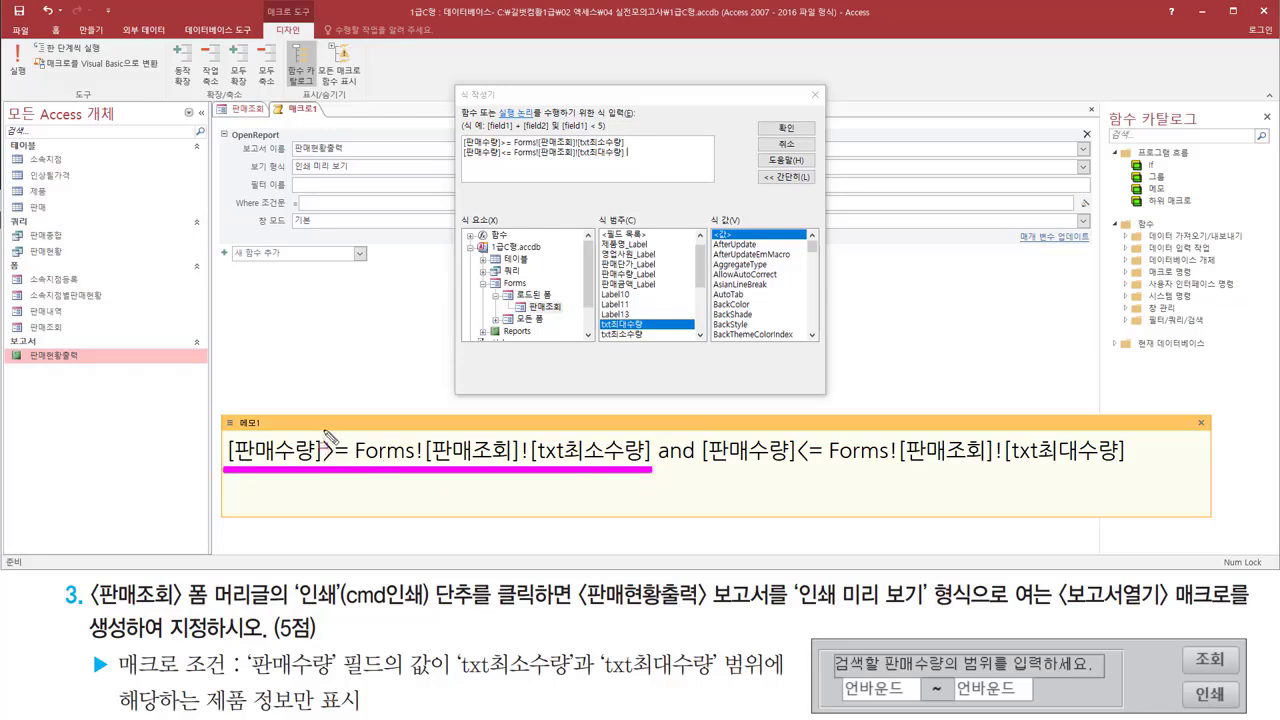
pyautogui.moveTo(318, 431); pyautogui.dragTo(354, 467)
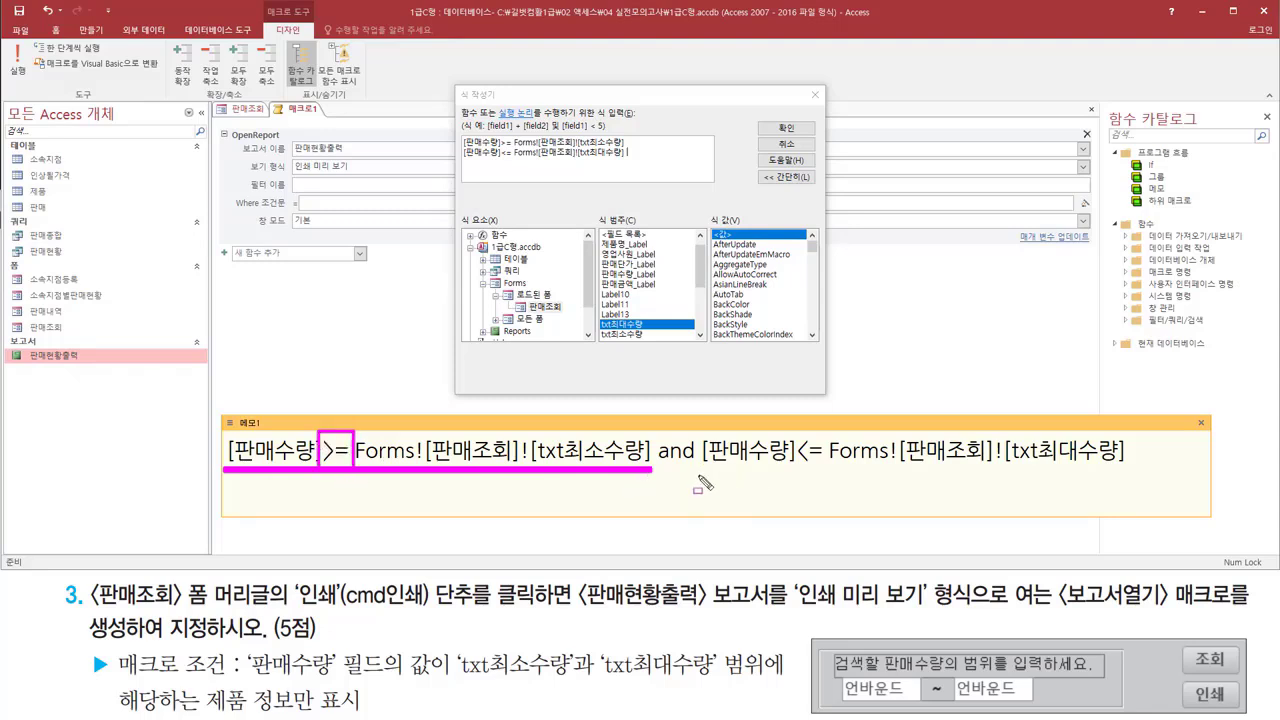
pyautogui.moveTo(702, 468); pyautogui.dragTo(1134, 470)
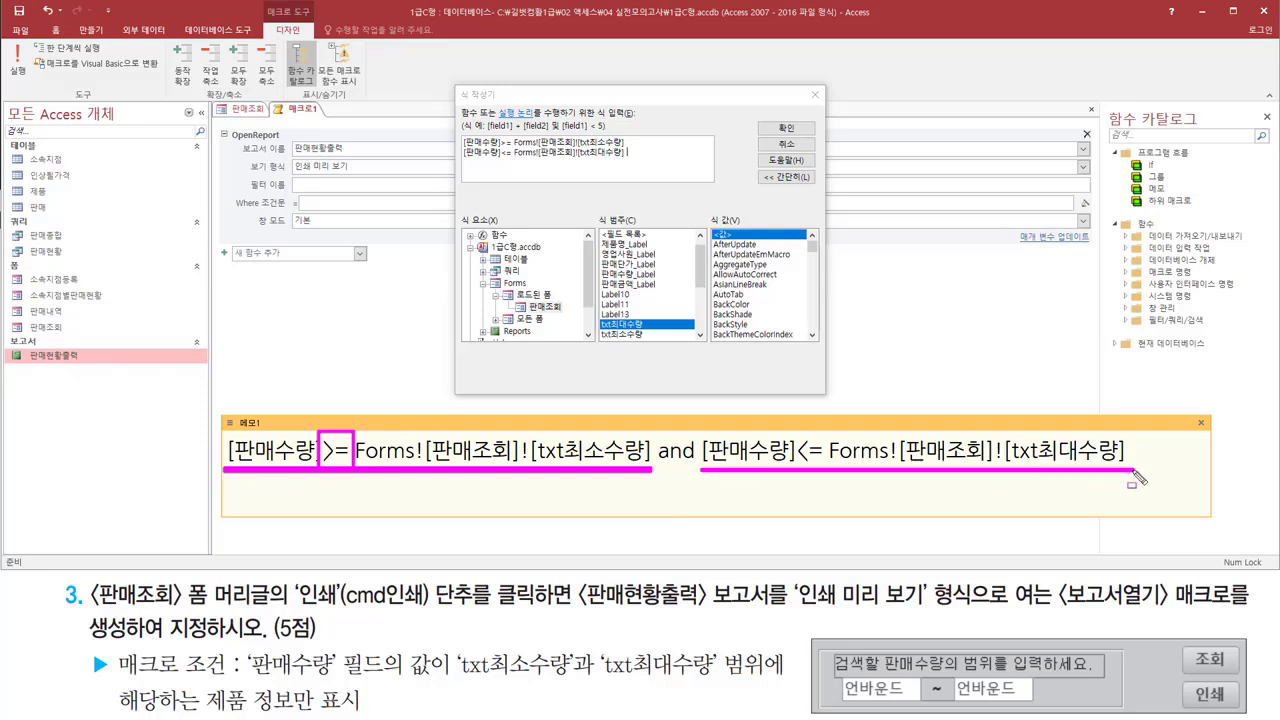
pyautogui.moveTo(797, 432); pyautogui.dragTo(829, 466)
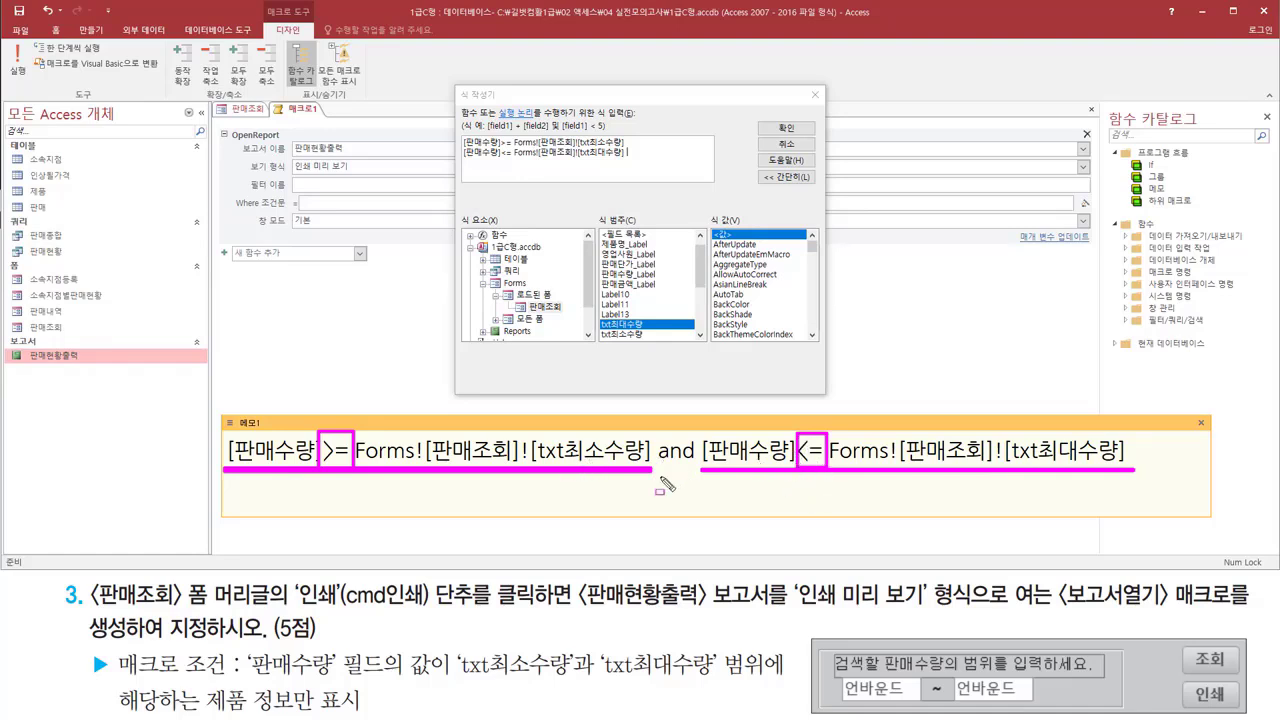
pyautogui.moveTo(582, 428); pyautogui.dragTo(605, 424)
pyautogui.moveTo(1036, 428); pyautogui.dragTo(1058, 413)
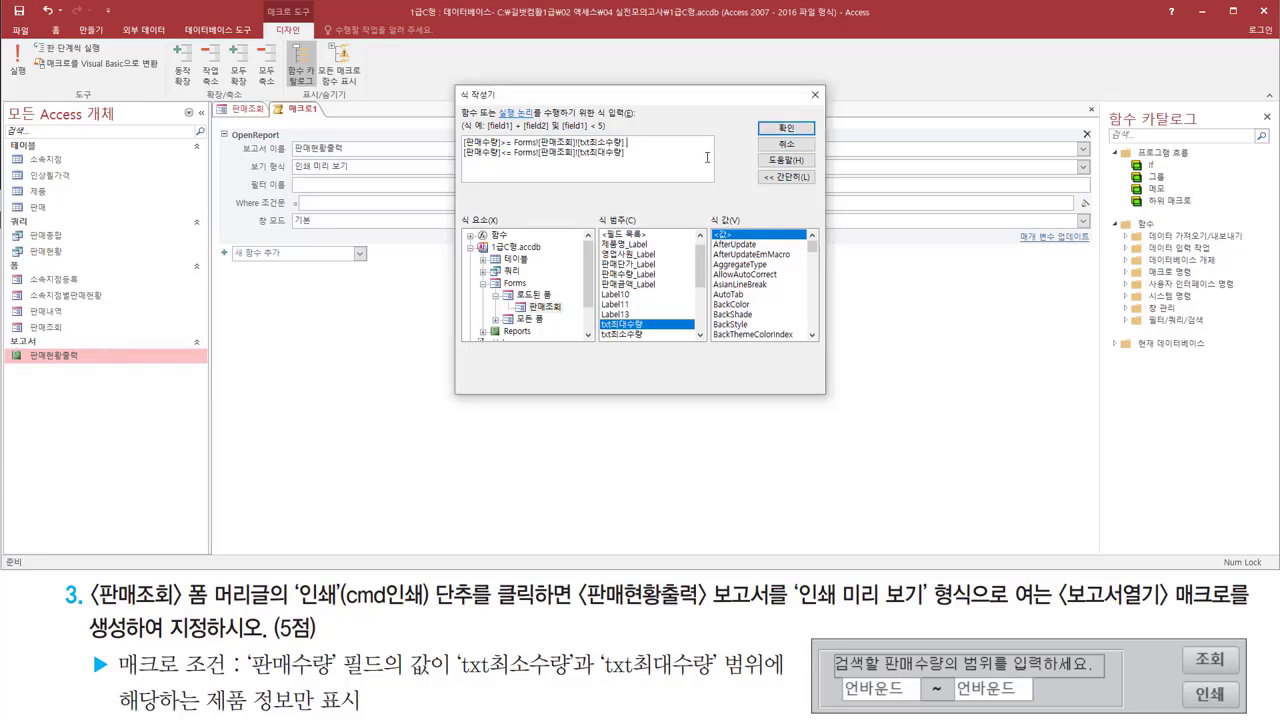
# Combine the two 판매수량 comparisons into one expression with and, and apply it as the OpenReport action's Where condition.
pyautogui.write('and')
pyautogui.press('Delete')
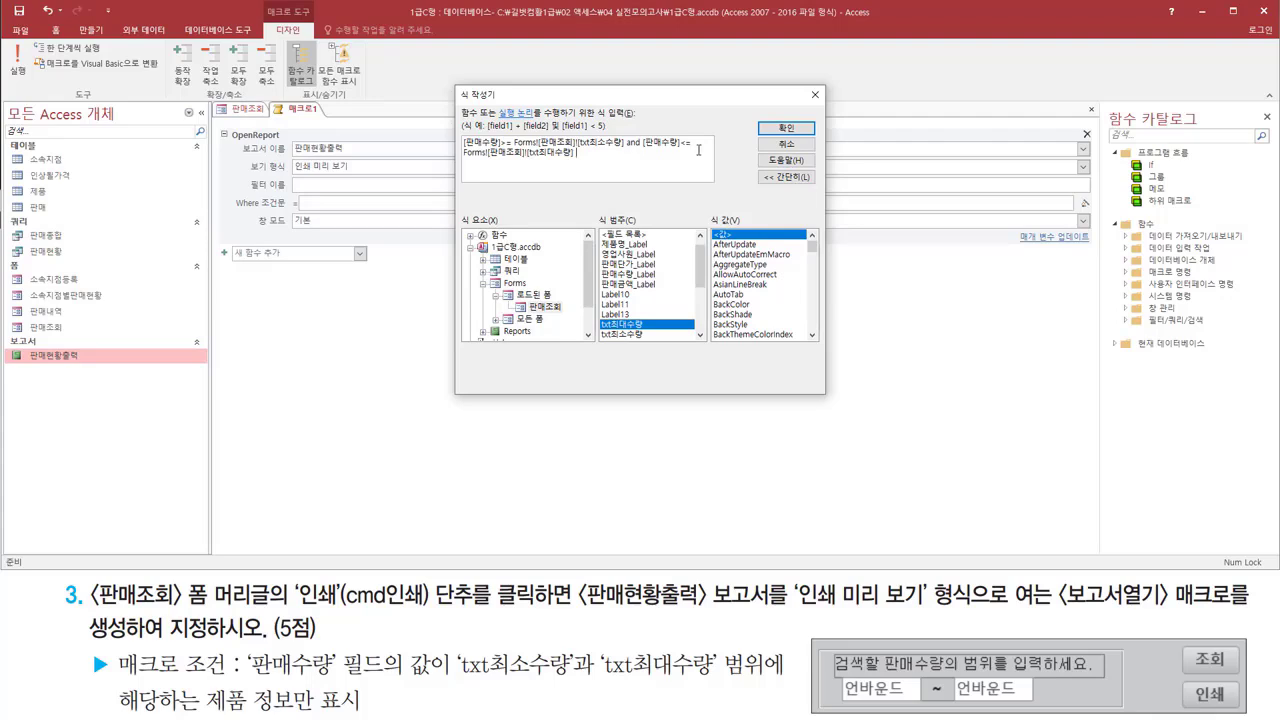
pyautogui.moveTo(757, 112)
pyautogui.mouseDown()
pyautogui.moveTo(771, 136)
pyautogui.moveTo(818, 137)
pyautogui.mouseUp()
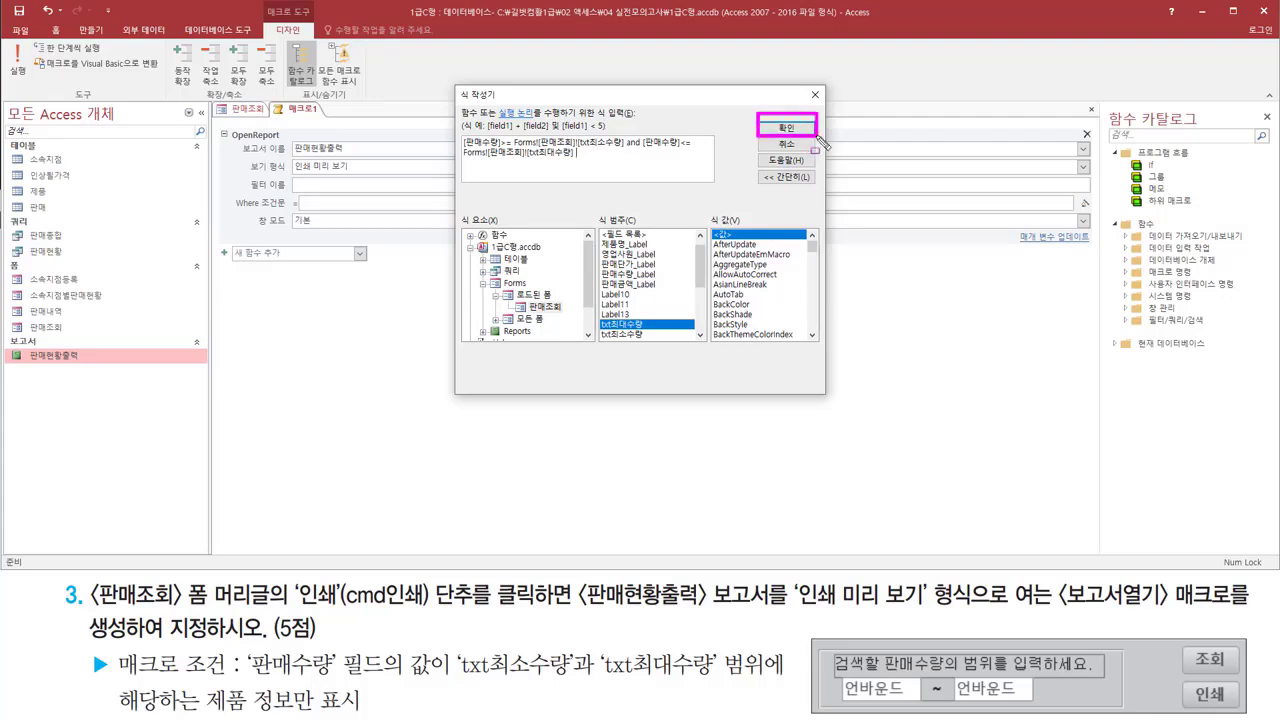
pyautogui.click(787, 127)
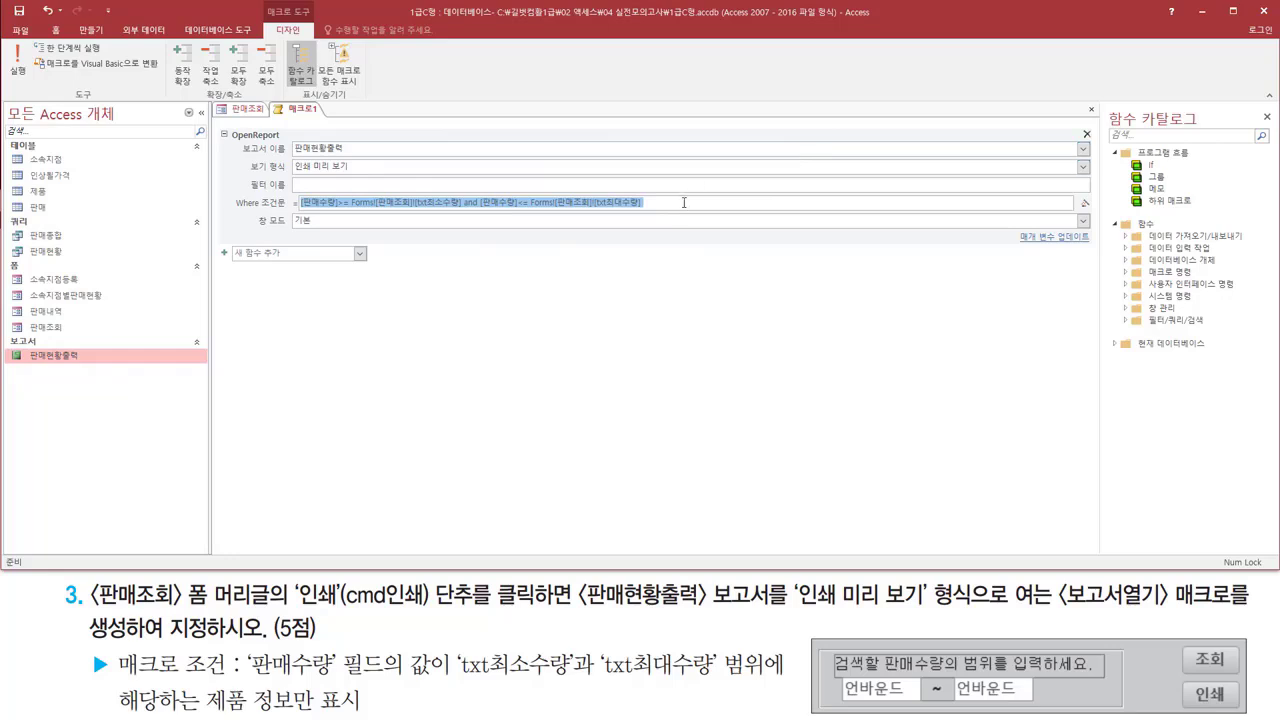
pyautogui.click(684, 202)
pyautogui.moveTo(226, 191)
pyautogui.mouseDown()
pyautogui.moveTo(664, 214)
pyautogui.moveTo(646, 213)
pyautogui.mouseUp()
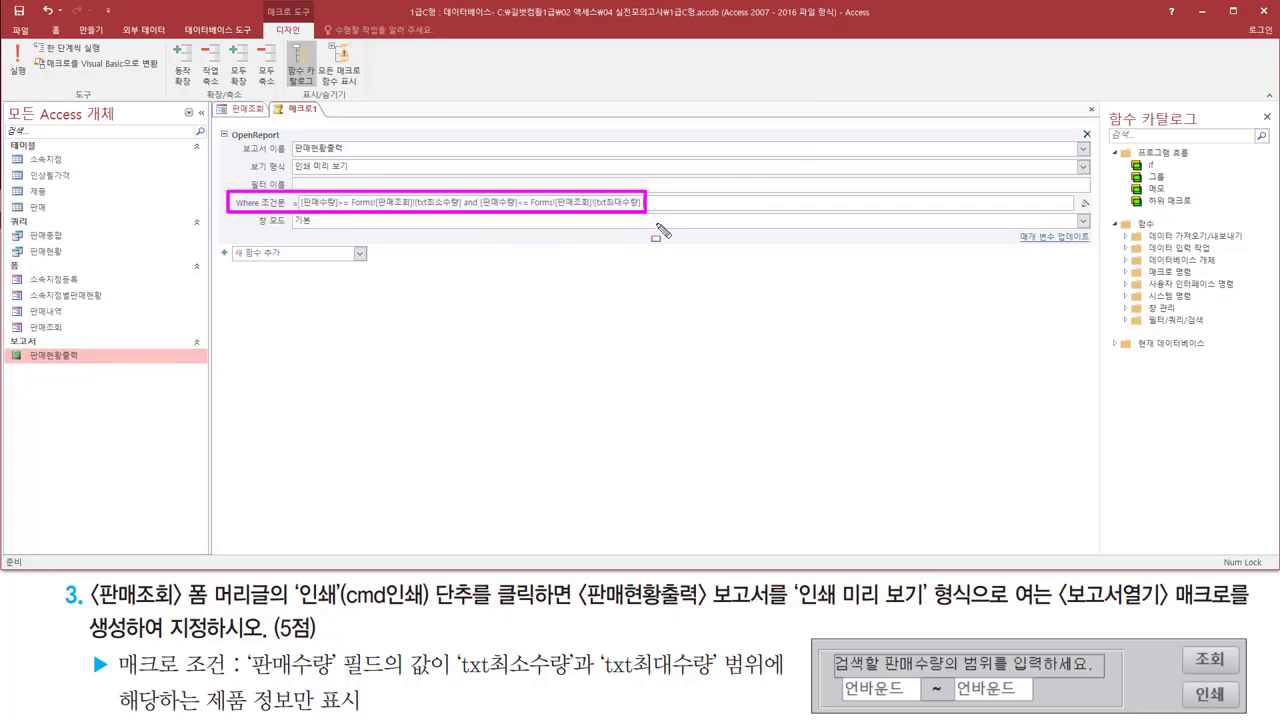
pyautogui.press('Escape')
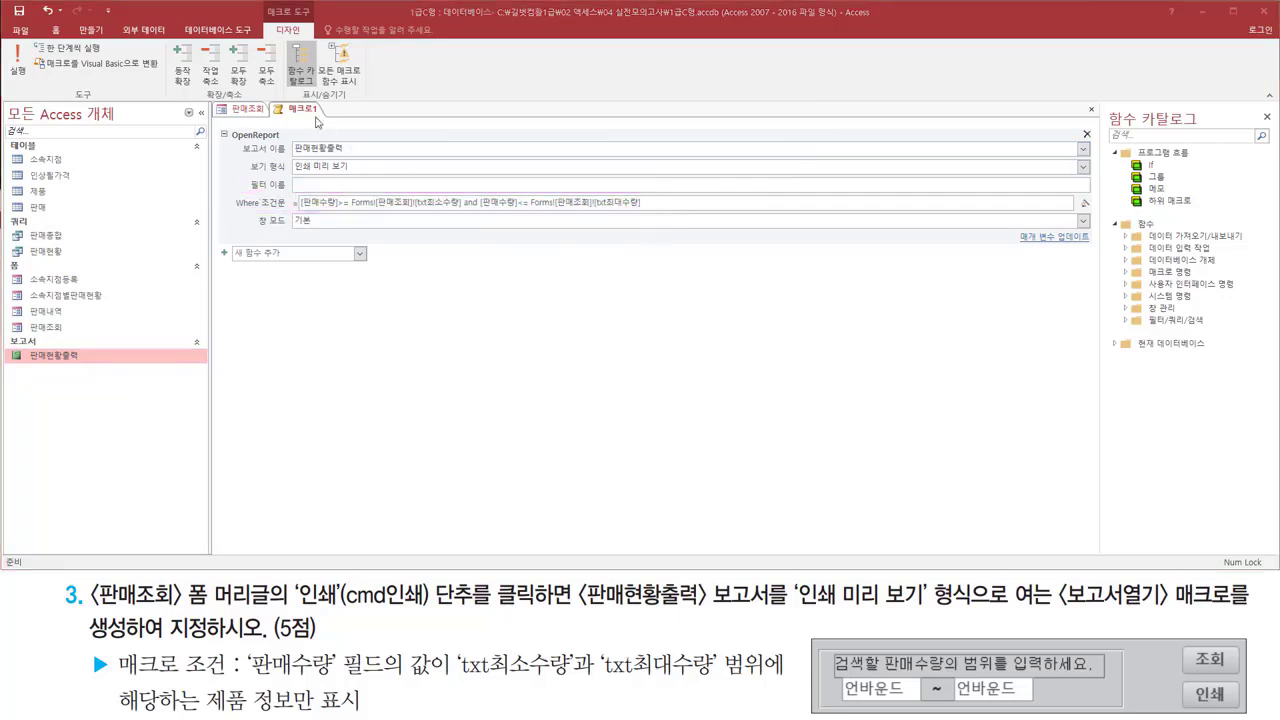
# Close the macro and save it under the name 보고서열기.
pyautogui.rightClick(312, 112)
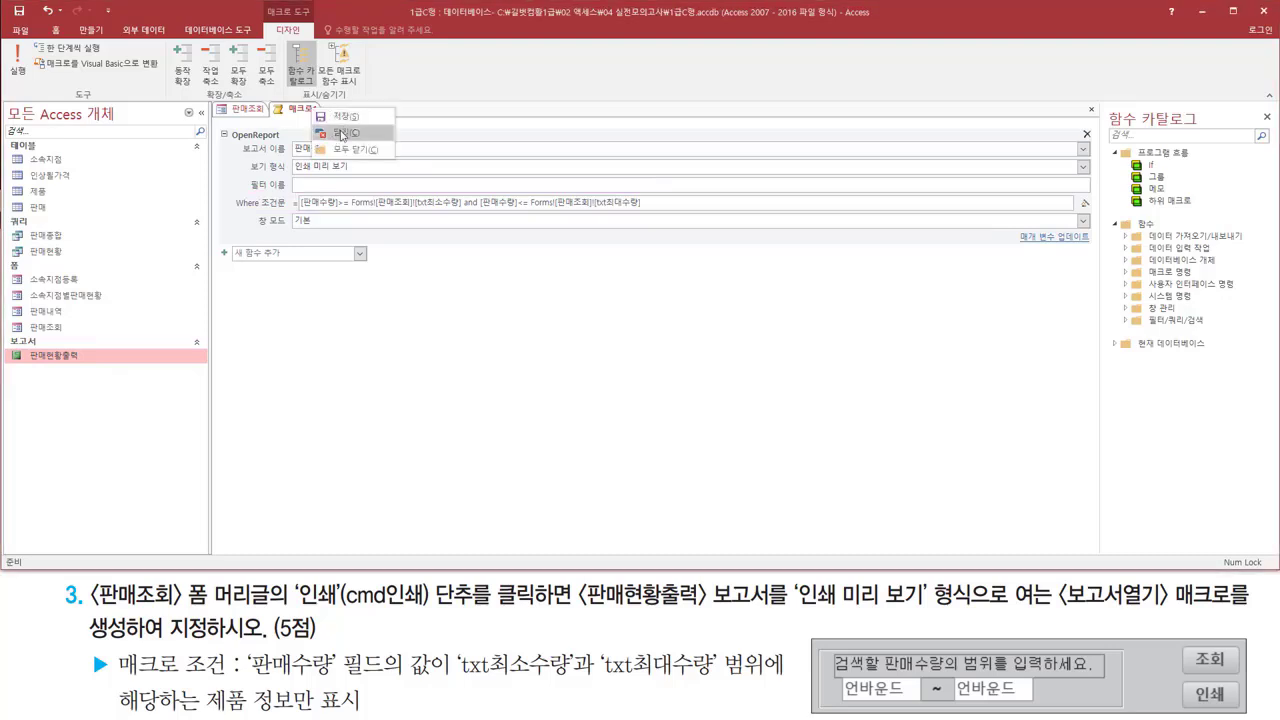
pyautogui.click(342, 134)
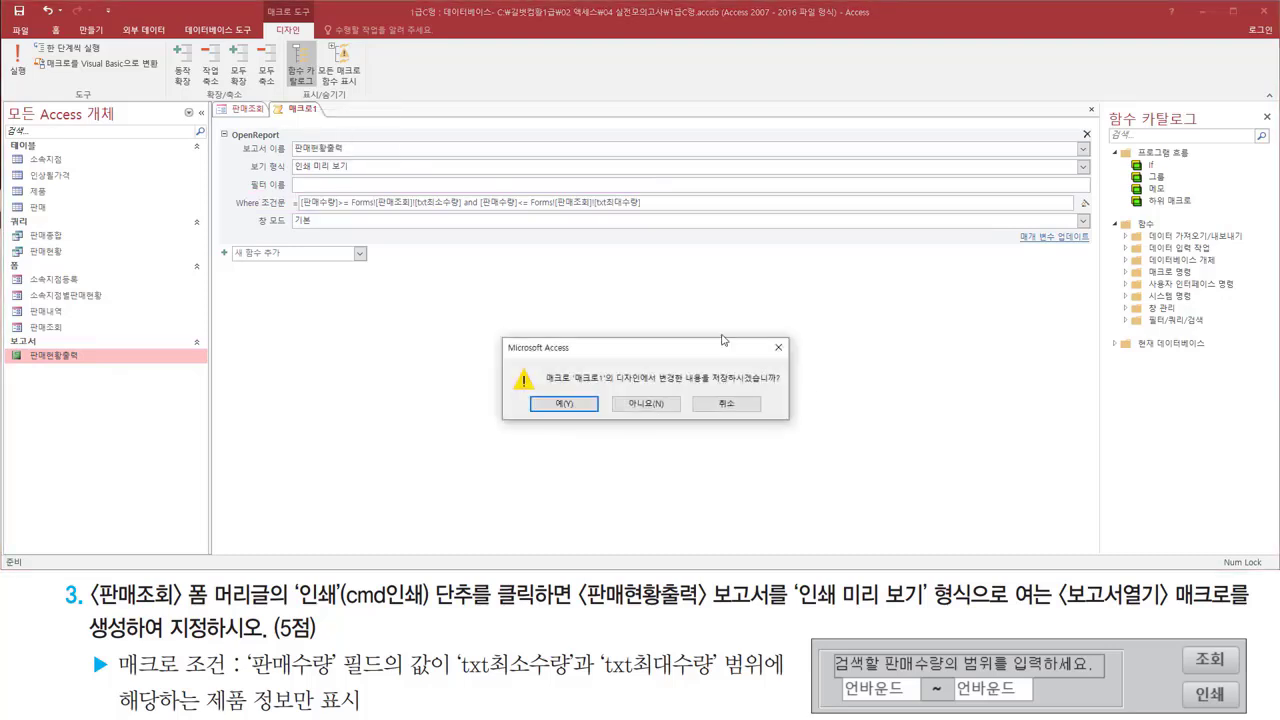
pyautogui.moveTo(711, 384); pyautogui.dragTo(780, 383)
pyautogui.moveTo(539, 391); pyautogui.dragTo(562, 407)
pyautogui.press('Escape')
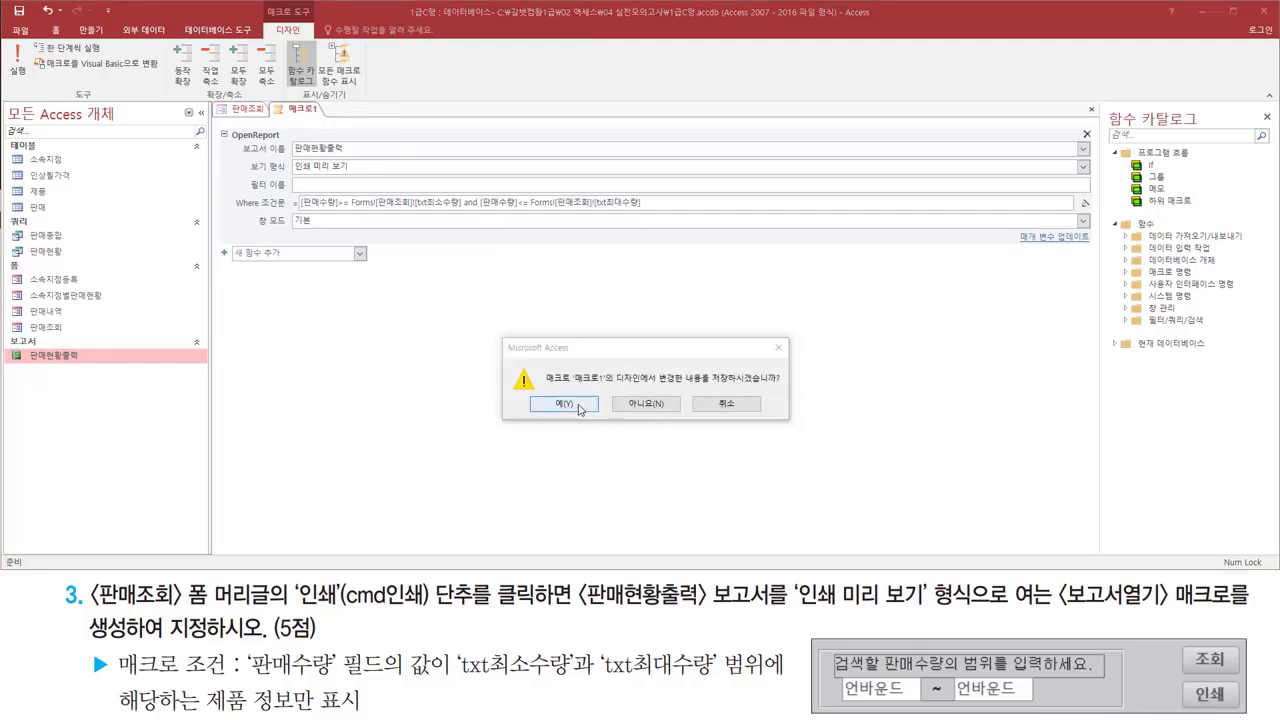
pyautogui.click(574, 407)
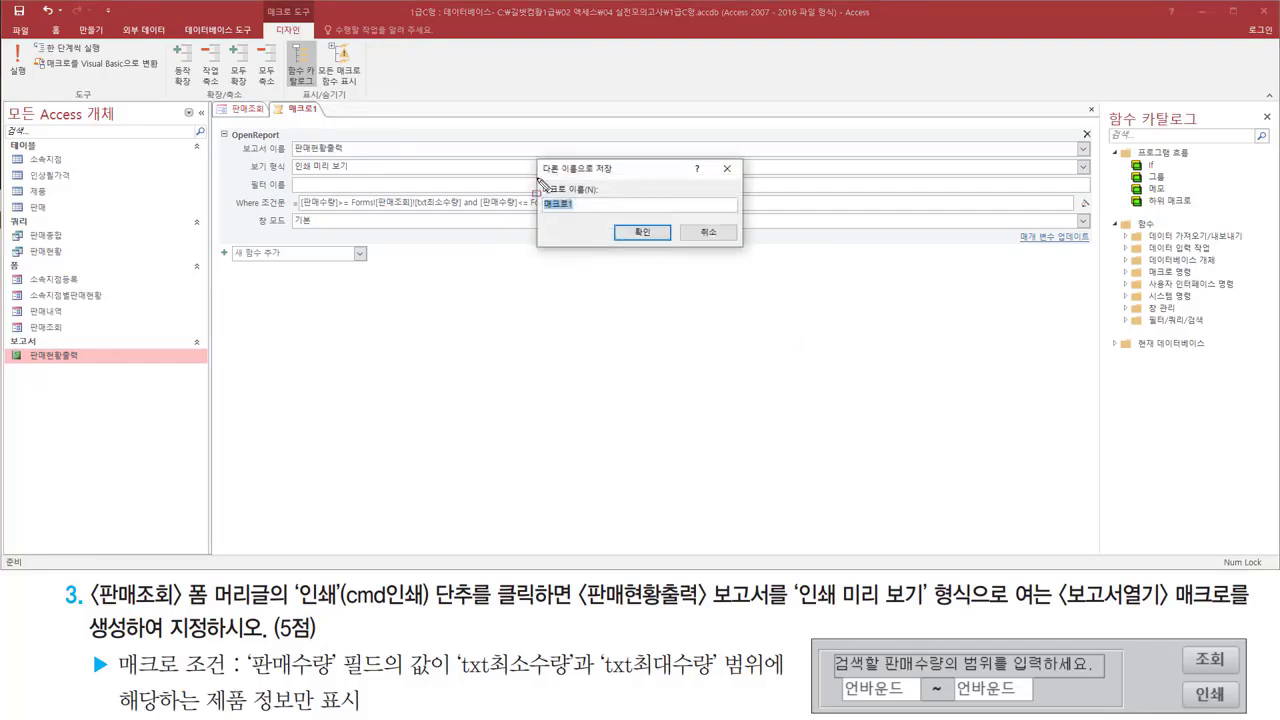
pyautogui.moveTo(534, 178)
pyautogui.mouseDown()
pyautogui.moveTo(566, 216)
pyautogui.moveTo(610, 212)
pyautogui.mouseUp()
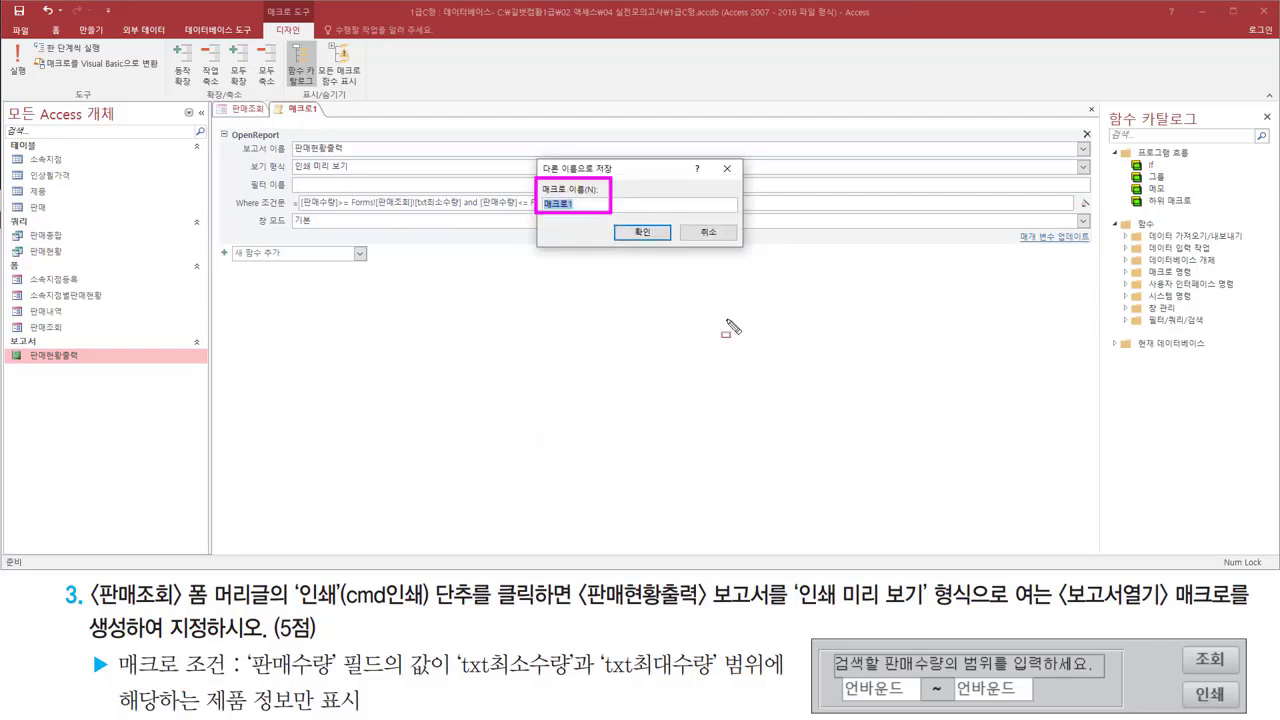
pyautogui.moveTo(1063, 608); pyautogui.dragTo(1237, 607)
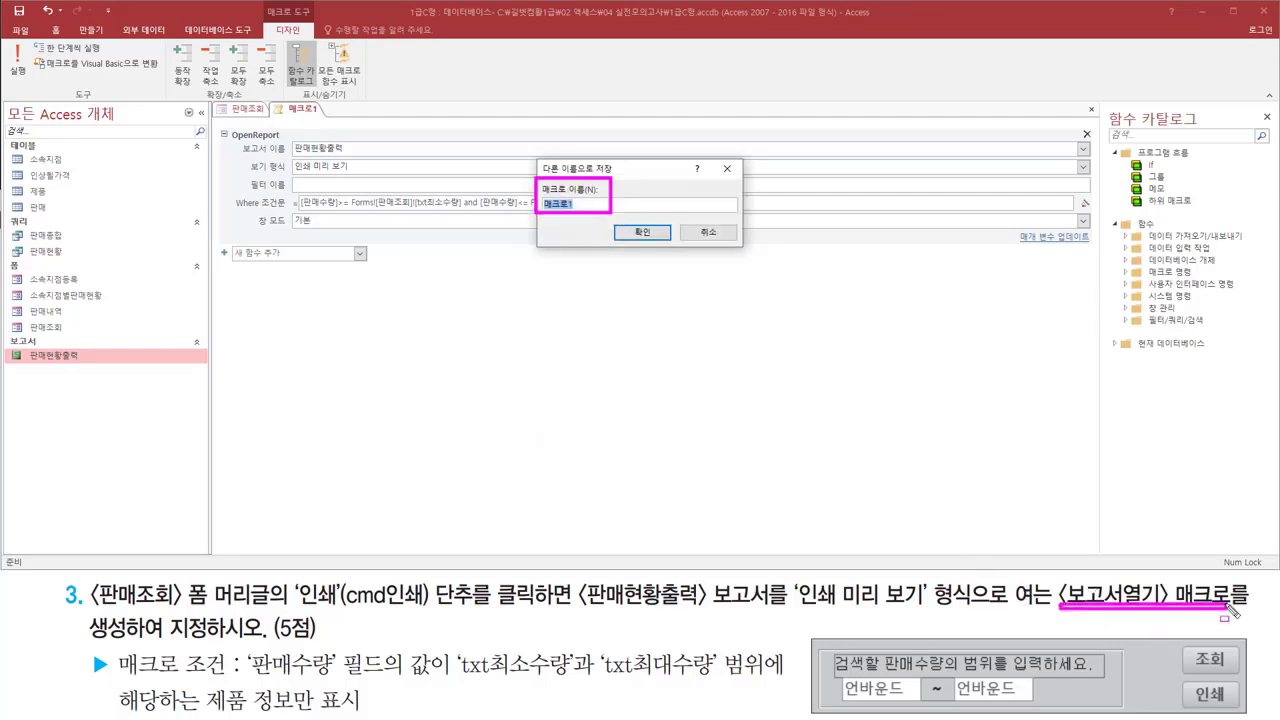
pyautogui.press('Escape')
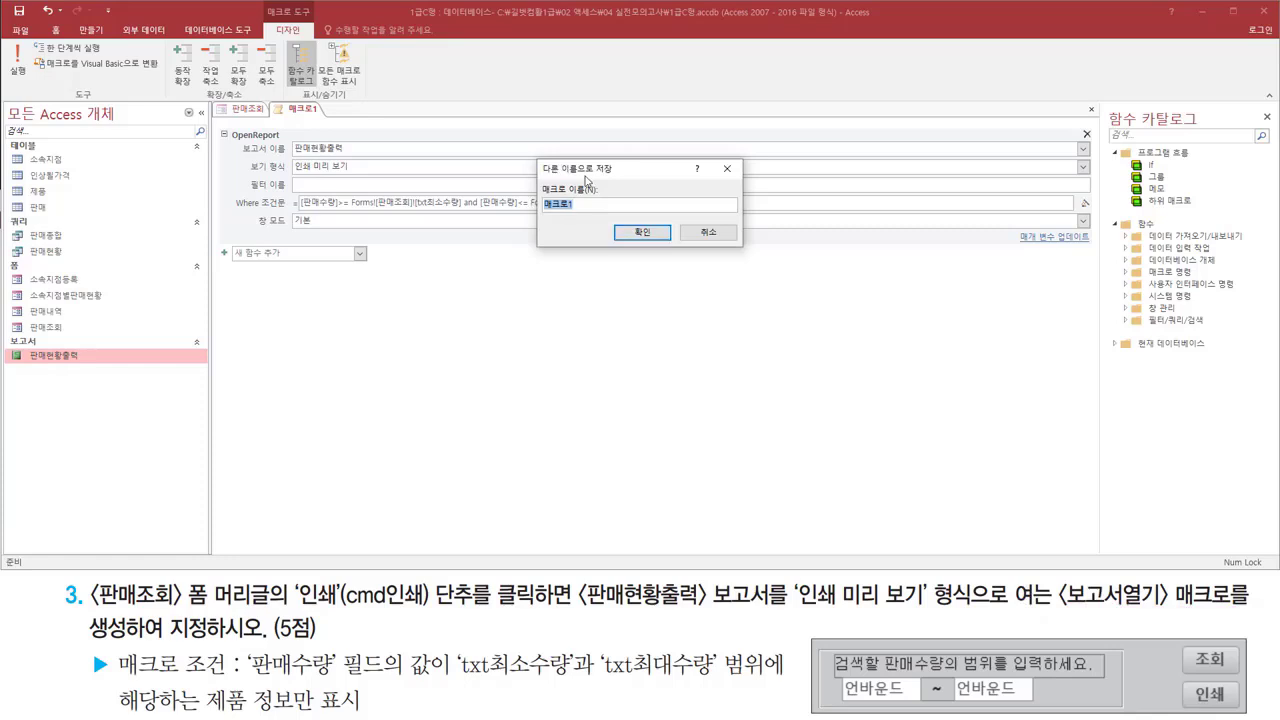
pyautogui.write('ㅂ')
pyautogui.moveTo(615, 219); pyautogui.dragTo(667, 243)
pyautogui.click(654, 238)
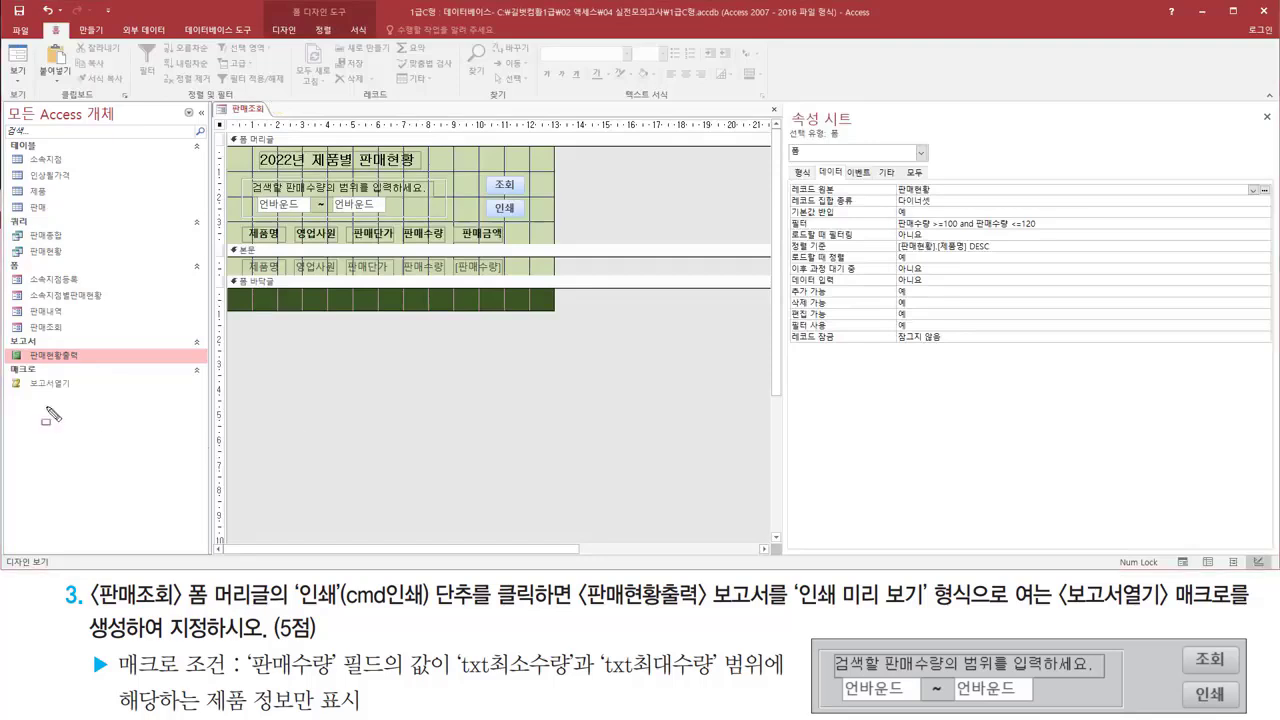
# Assign the 보고서열기 macro to the On Click event of the 판매조회 form's 인쇄 button (cmd인쇄).
pyautogui.moveTo(90, 391); pyautogui.dragTo(5, 367)
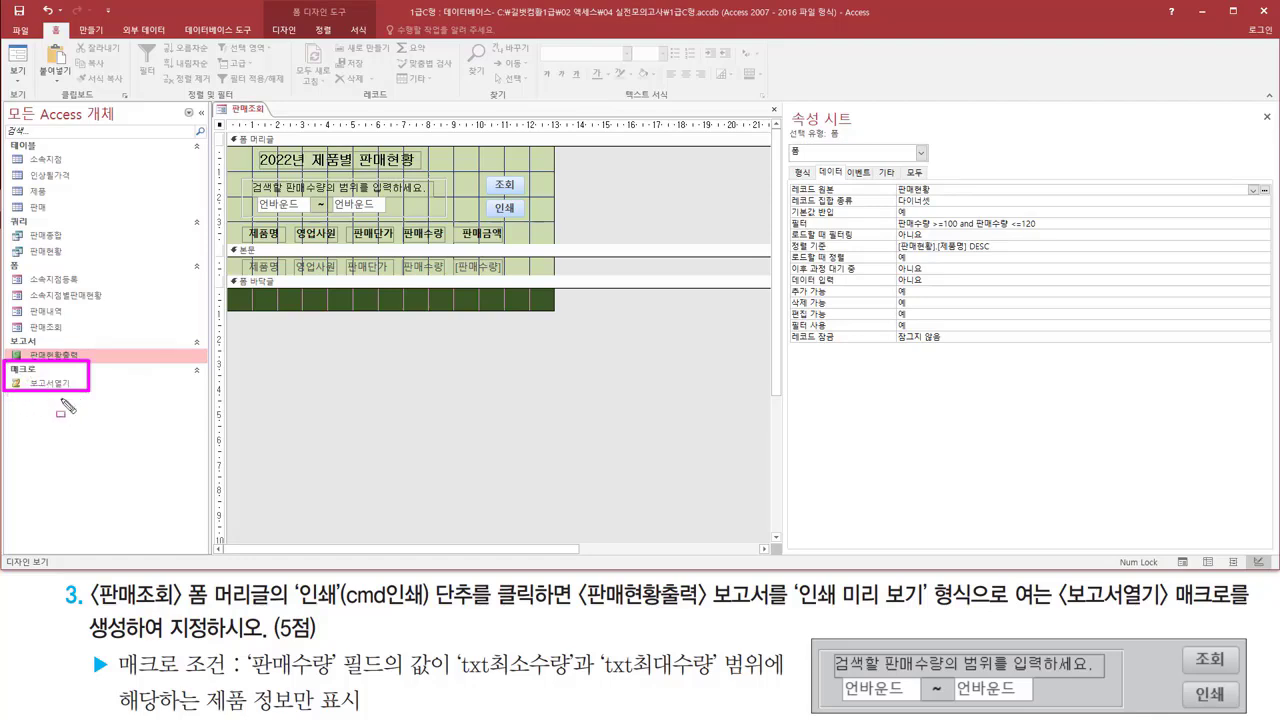
pyautogui.moveTo(485, 199); pyautogui.dragTo(527, 216)
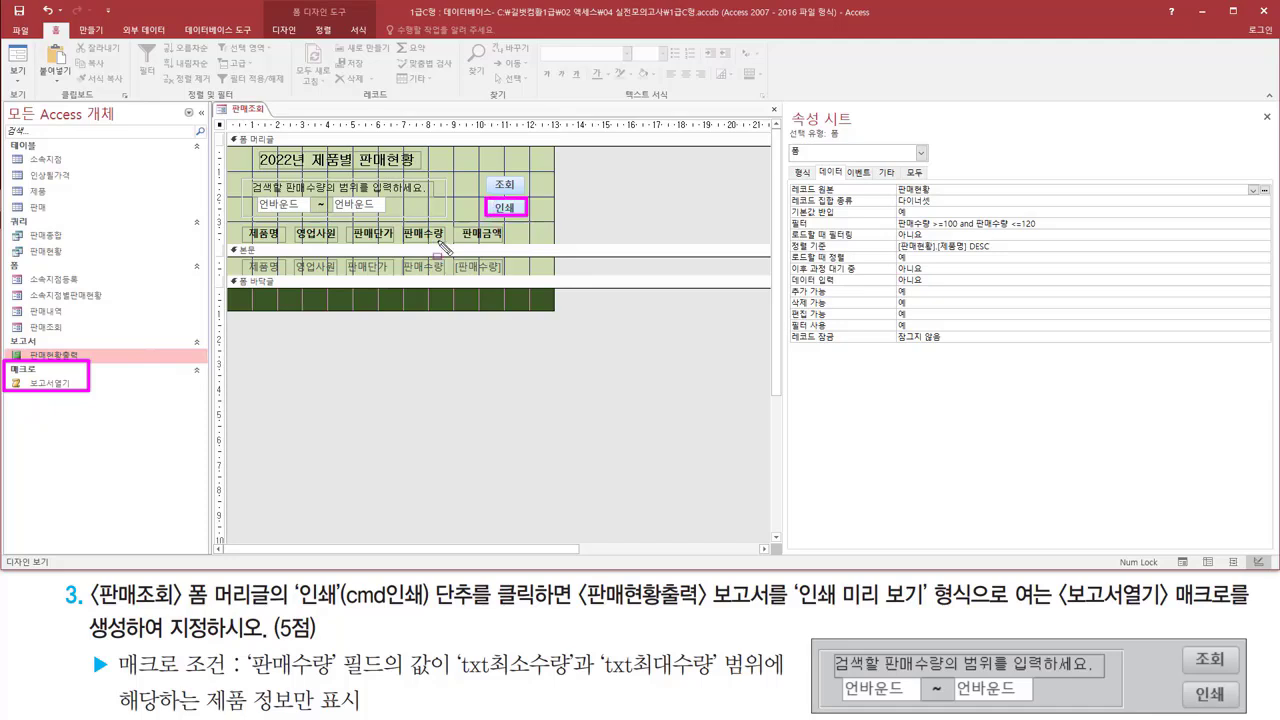
pyautogui.press('Escape')
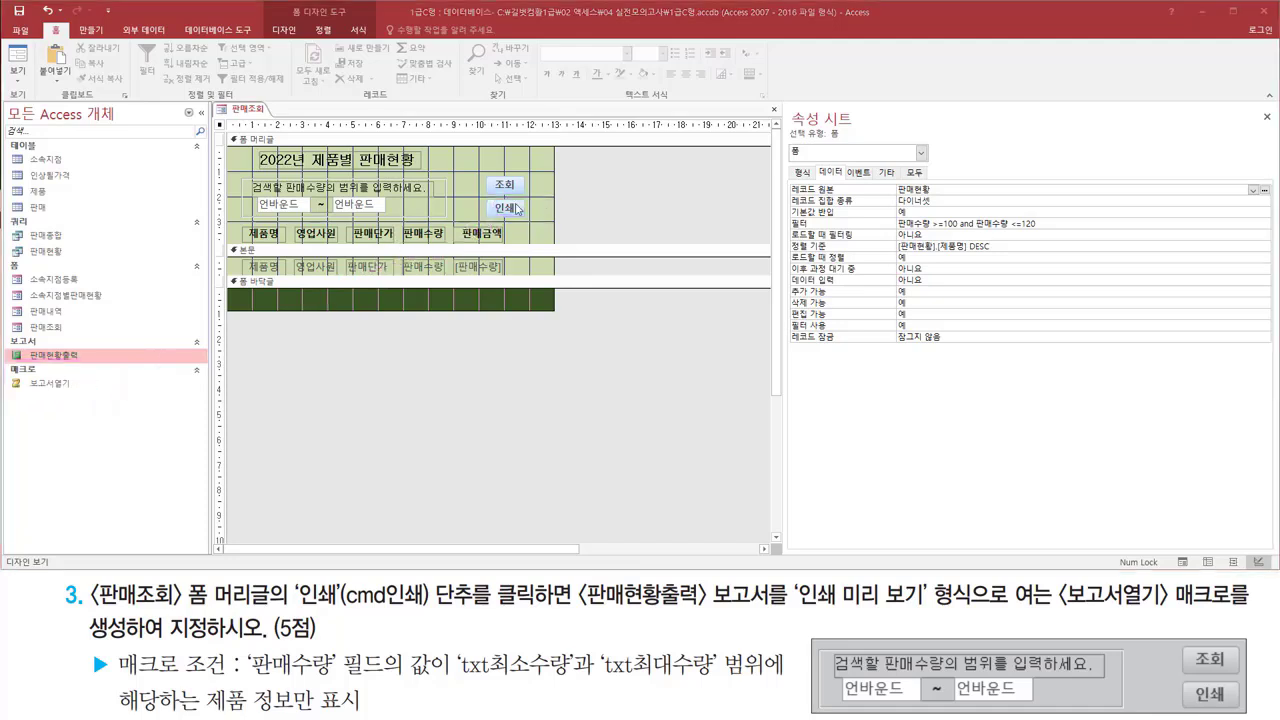
pyautogui.click(517, 213)
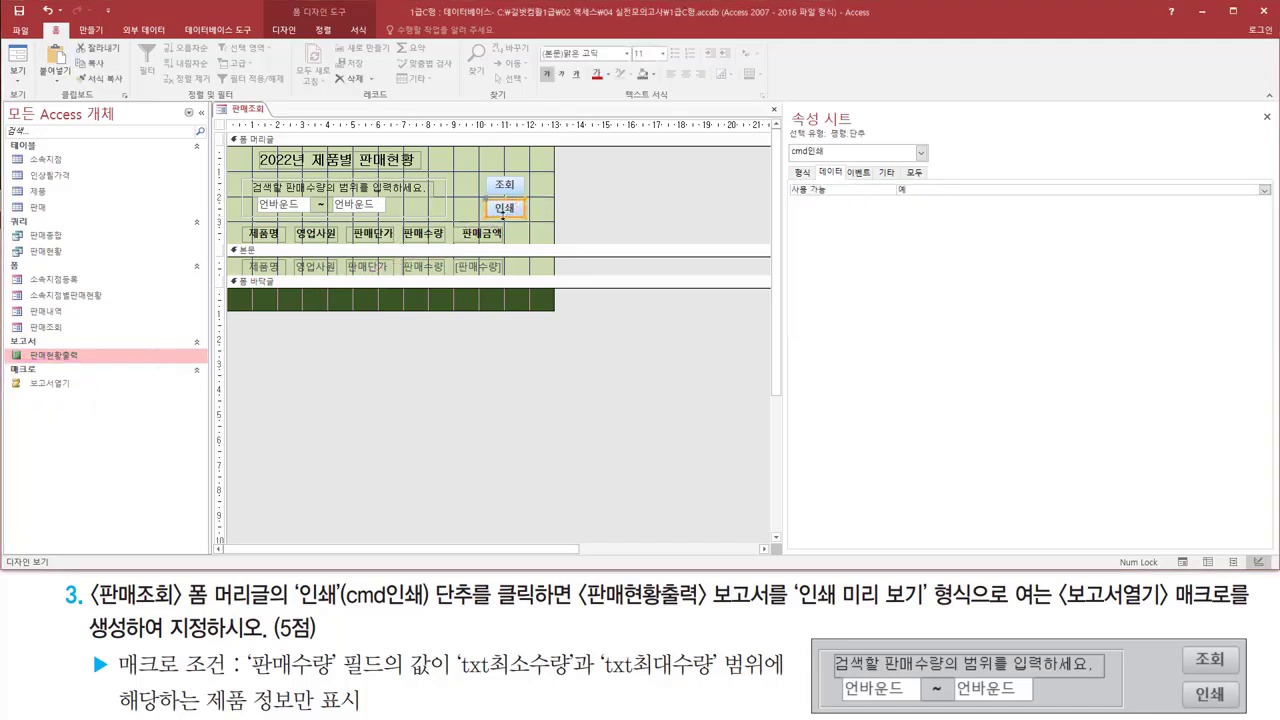
pyautogui.click(857, 174)
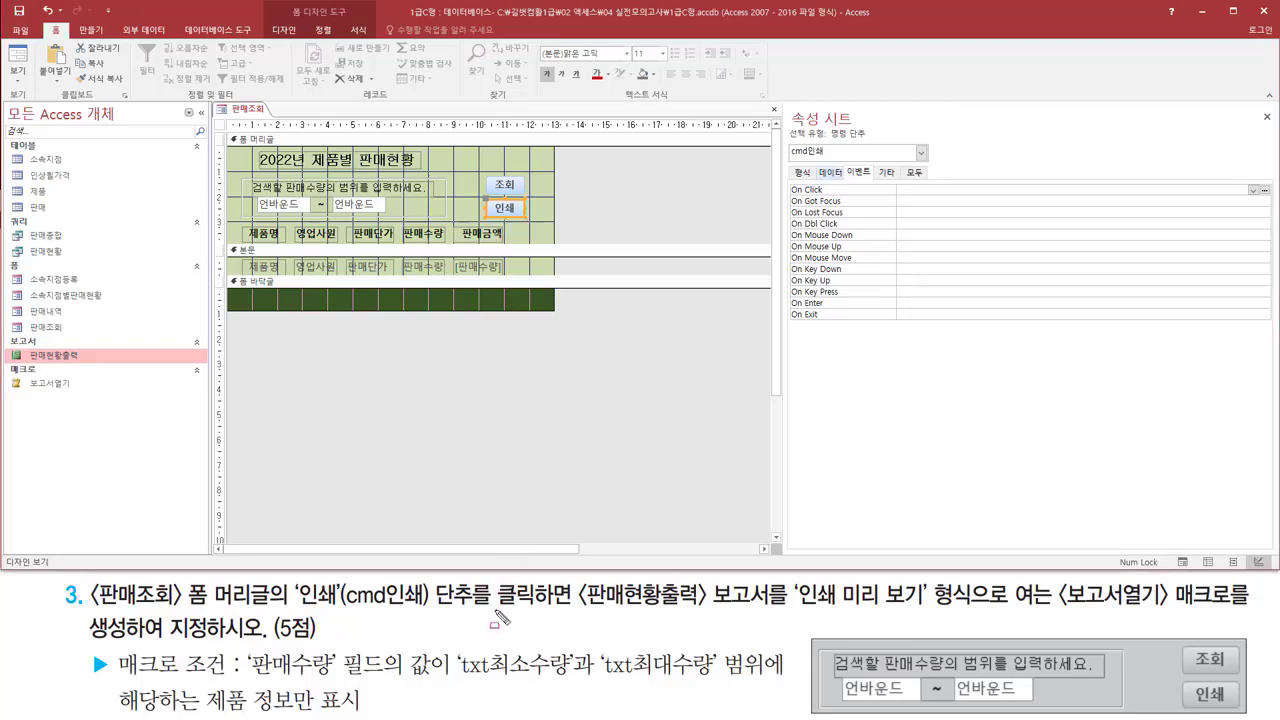
pyautogui.moveTo(495, 620); pyautogui.dragTo(562, 621)
pyautogui.moveTo(287, 576)
pyautogui.mouseDown()
pyautogui.moveTo(462, 630)
pyautogui.moveTo(466, 620)
pyautogui.mouseUp()
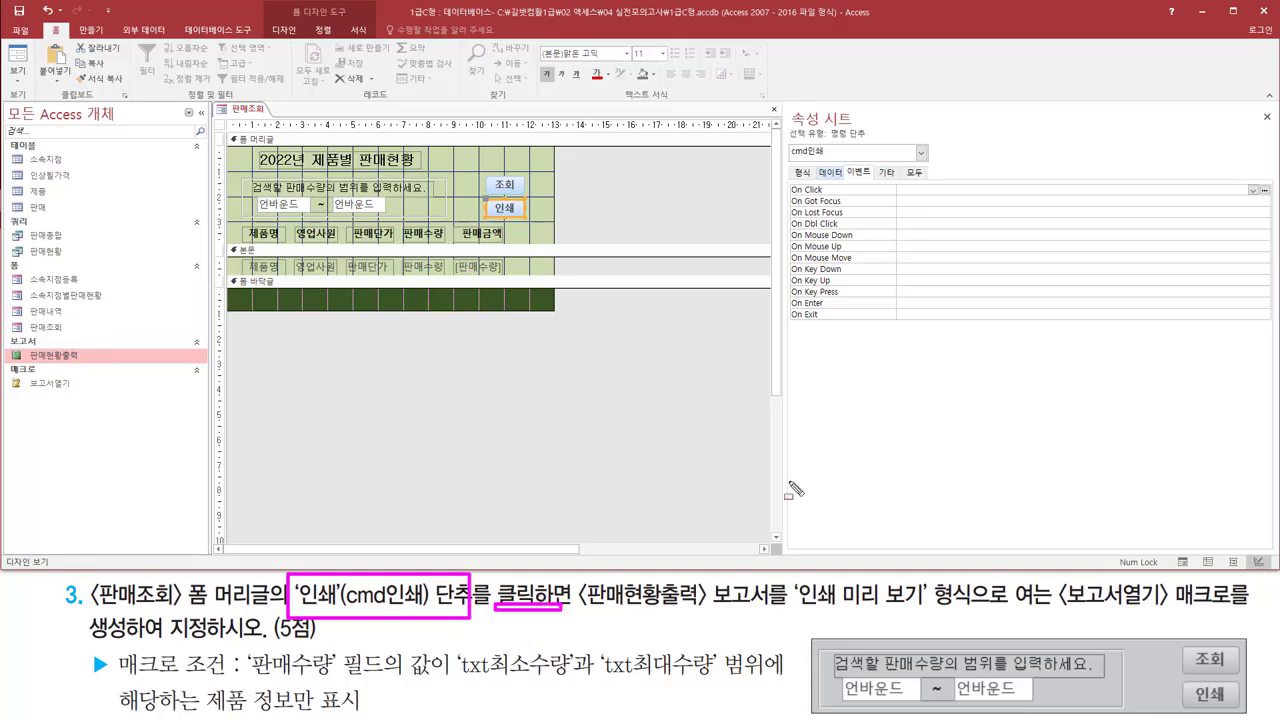
pyautogui.moveTo(780, 197); pyautogui.dragTo(839, 198)
pyautogui.moveTo(1243, 178); pyautogui.dragTo(1264, 204)
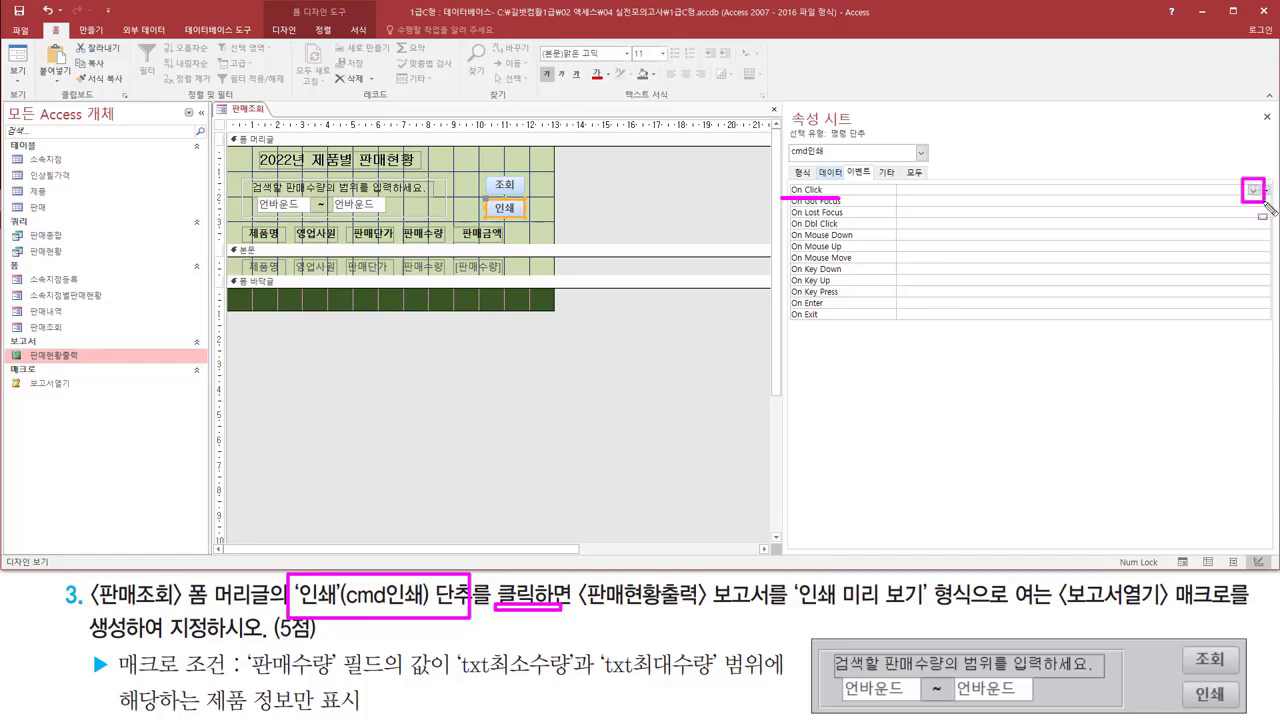
pyautogui.press('Escape')
pyautogui.click(1253, 190)
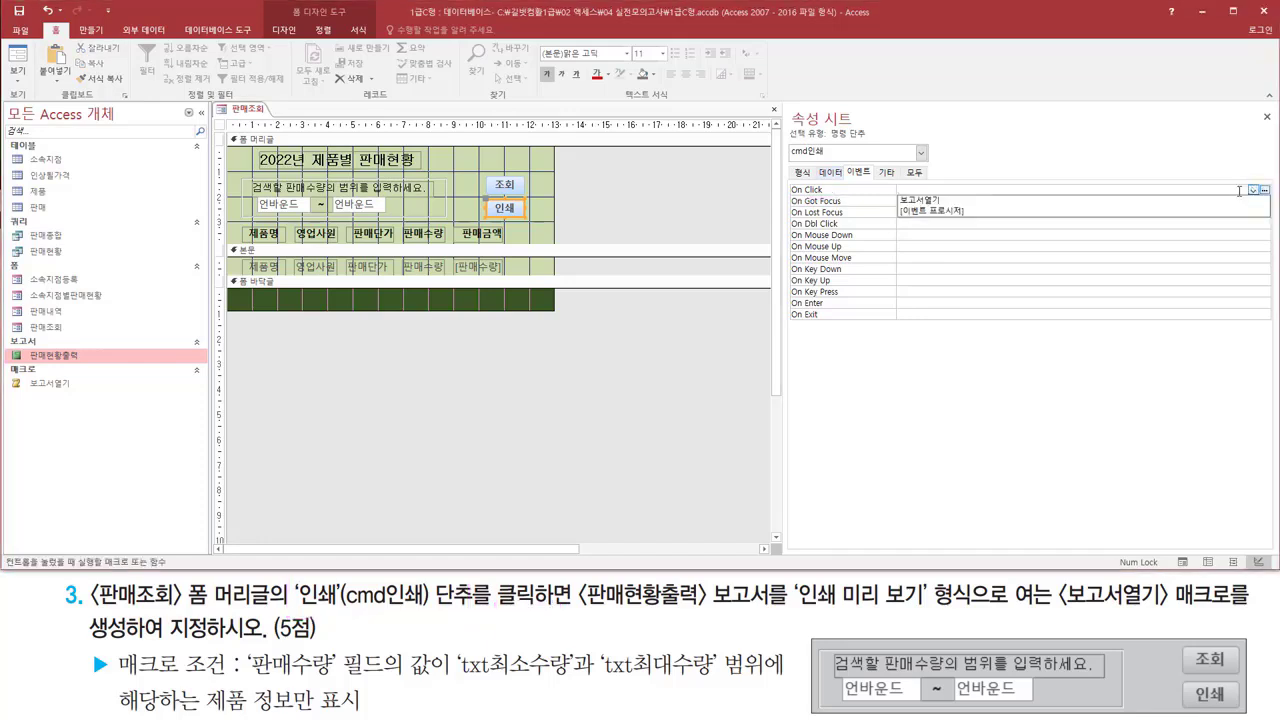
pyautogui.click(955, 201)
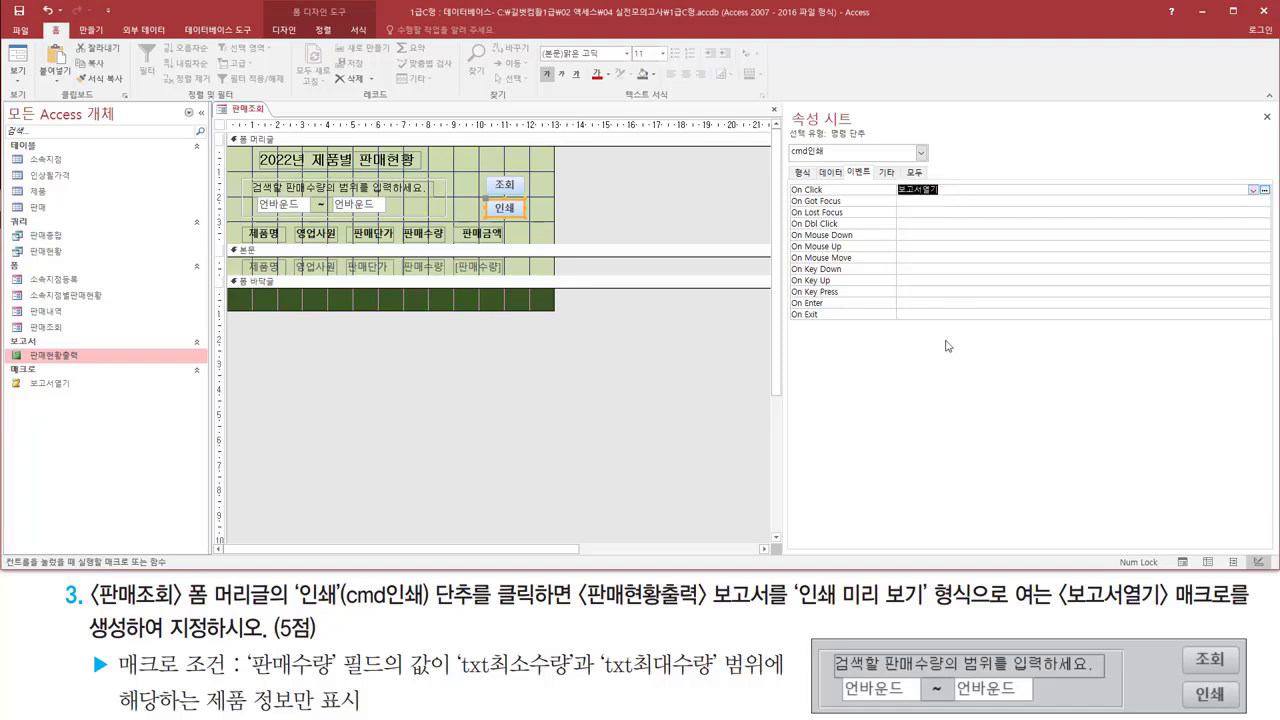
pyautogui.moveTo(783, 141)
pyautogui.mouseDown()
pyautogui.moveTo(838, 162)
pyautogui.moveTo(825, 195)
pyautogui.mouseUp()
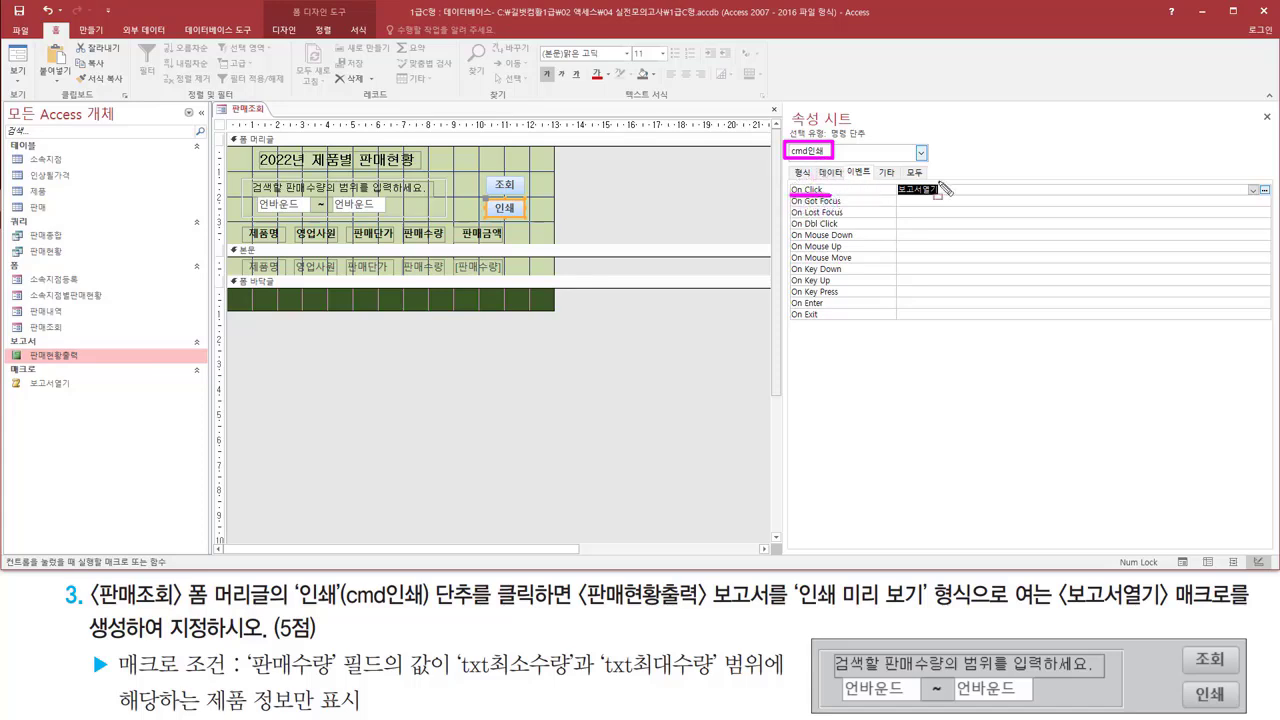
pyautogui.moveTo(896, 180); pyautogui.dragTo(952, 197)
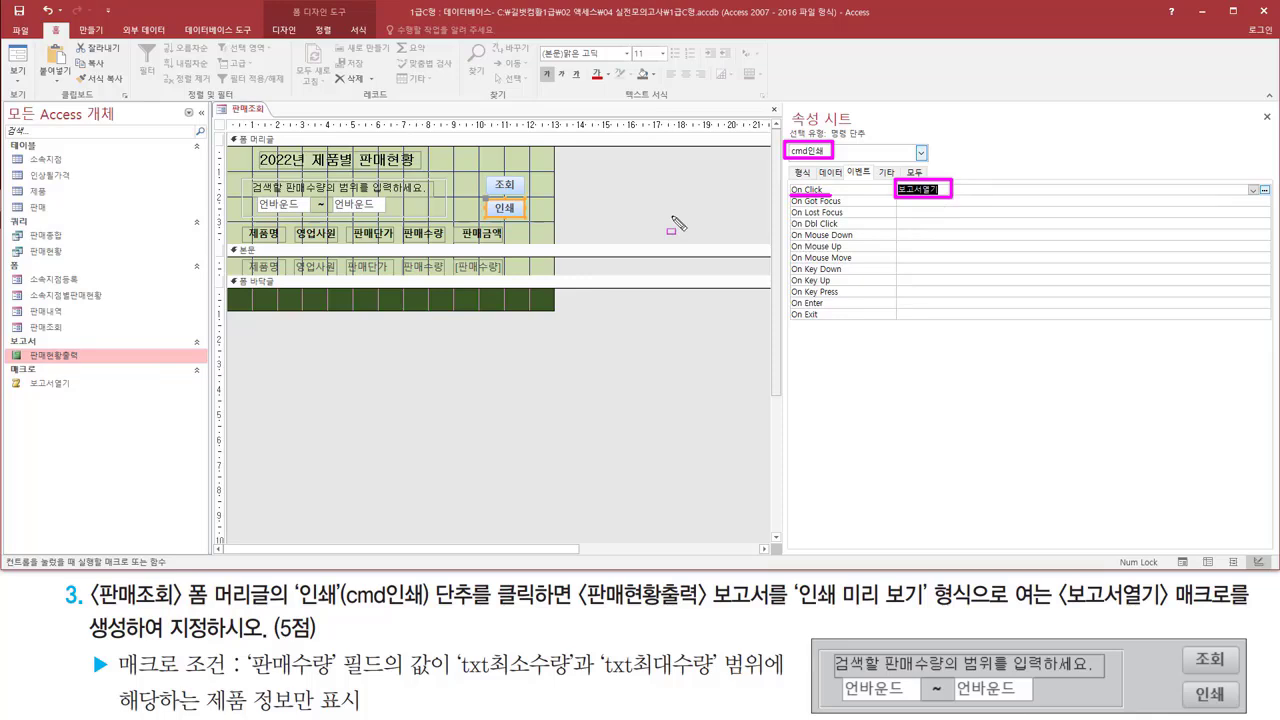
# Switch the 판매조회 form to Form view and enter a 판매수량 search range of 50 to 100.
pyautogui.click(634, 191)
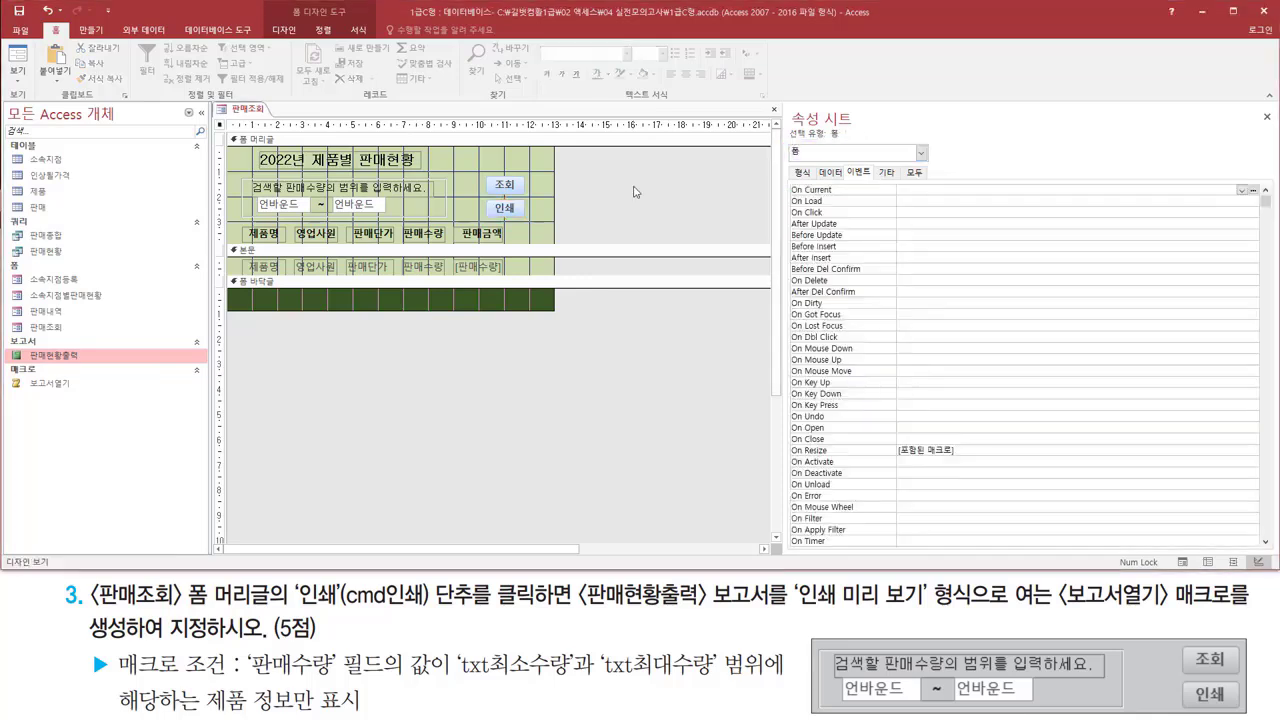
pyautogui.rightClick(634, 191)
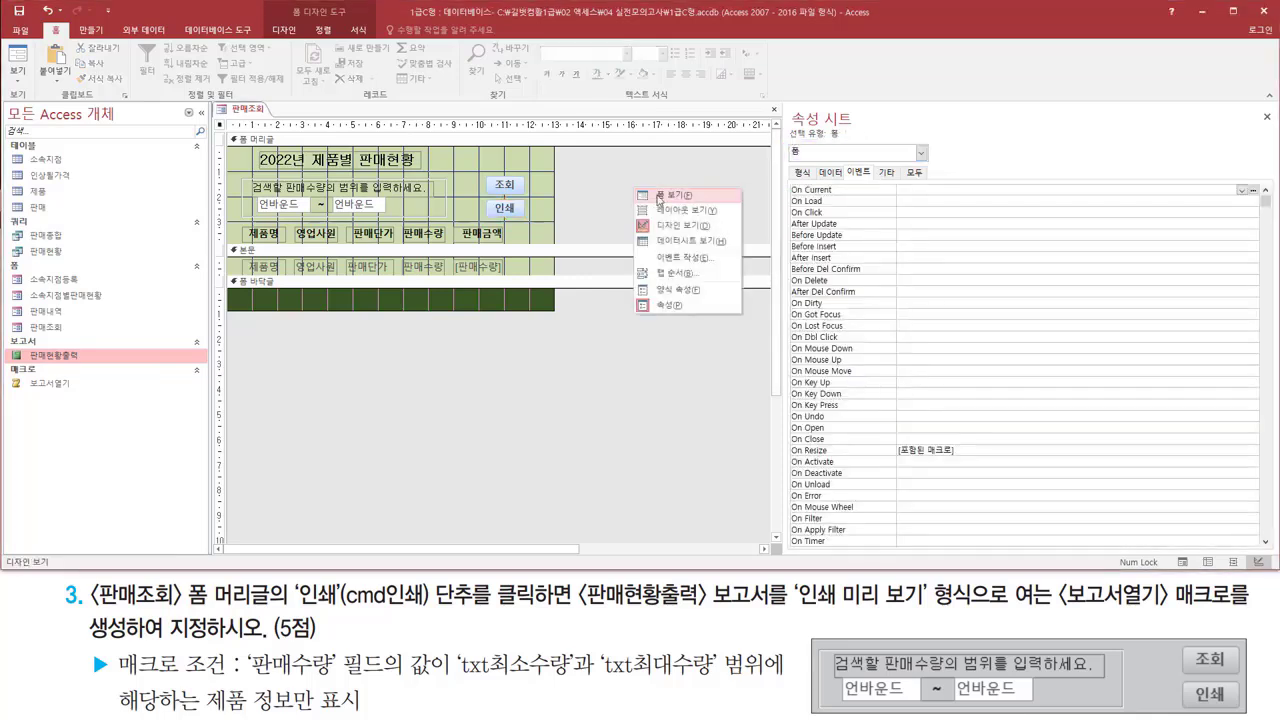
pyautogui.click(658, 196)
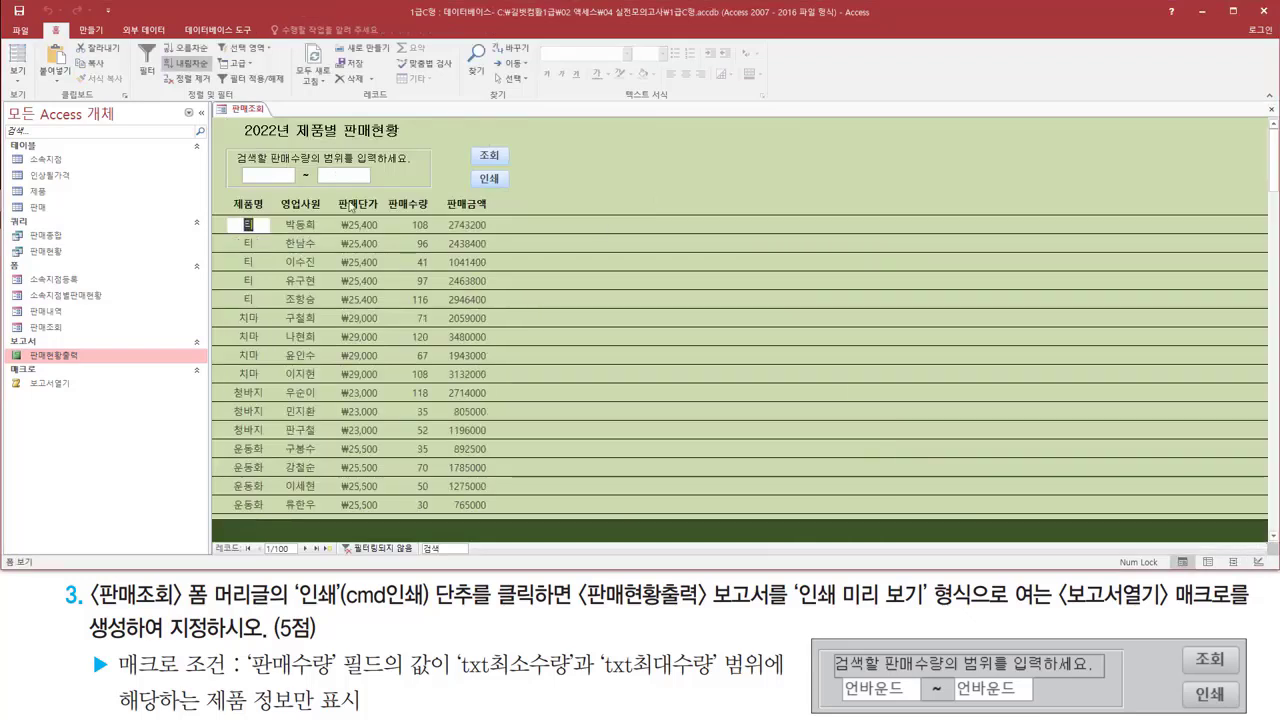
pyautogui.click(282, 176)
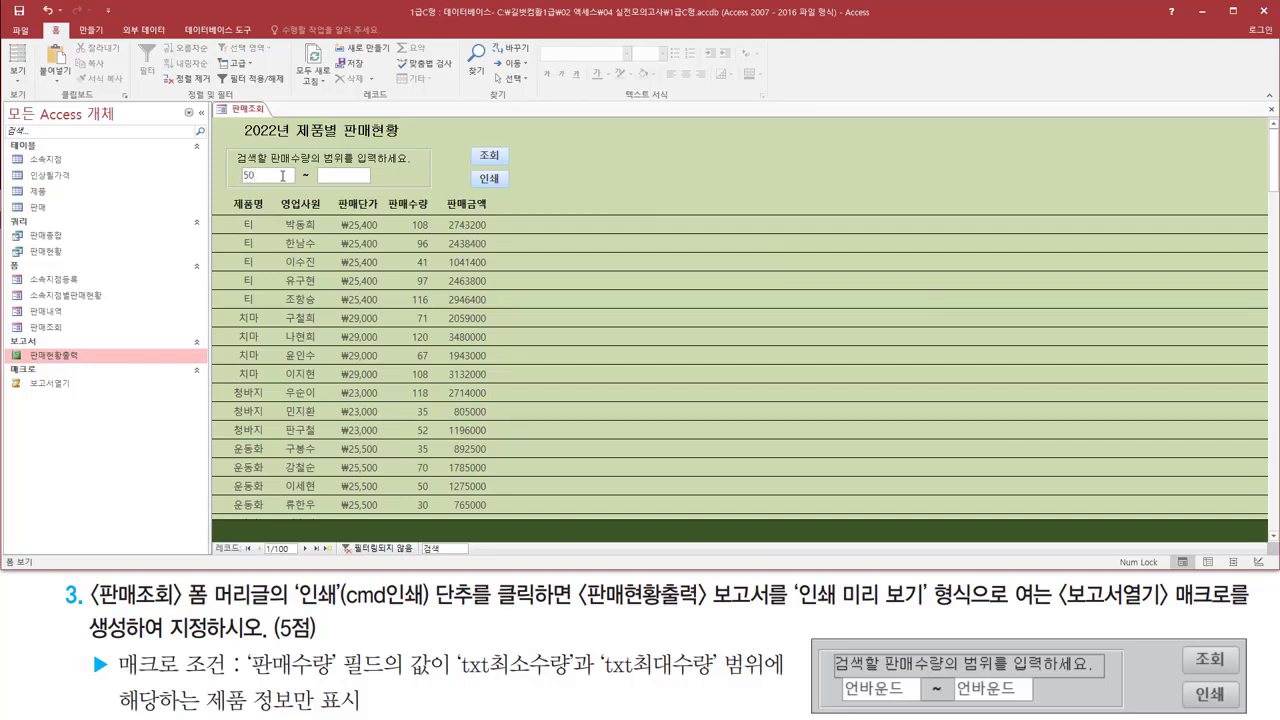
pyautogui.click(345, 178)
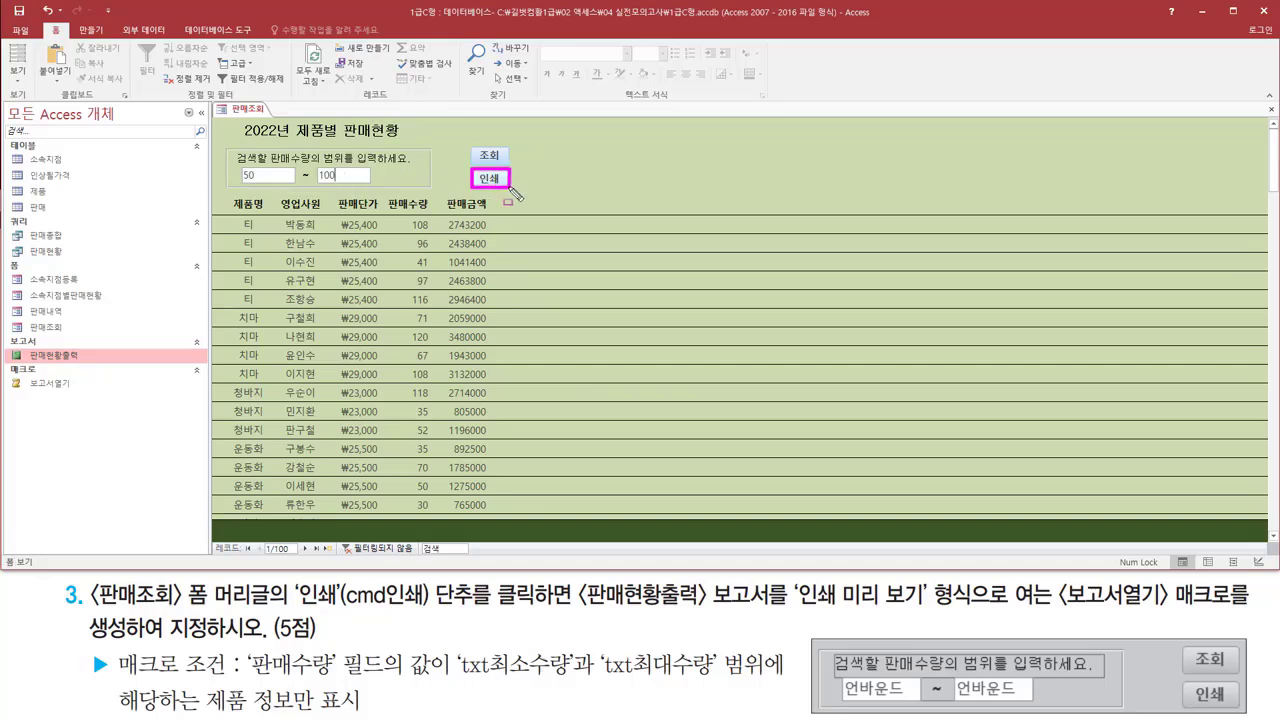
# Run the form's 인쇄 button, examine the 판매현황출력 report's print preview at 100%, and close the report.
pyautogui.click(489, 179)
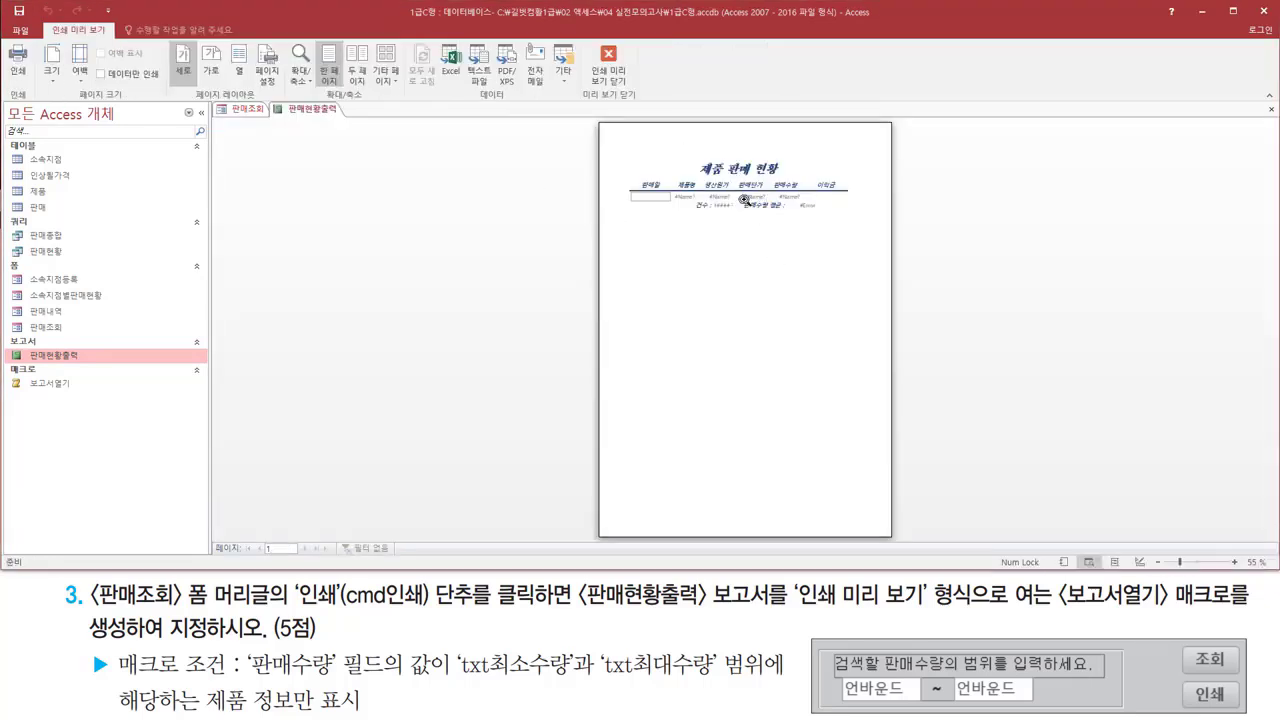
pyautogui.click(739, 193)
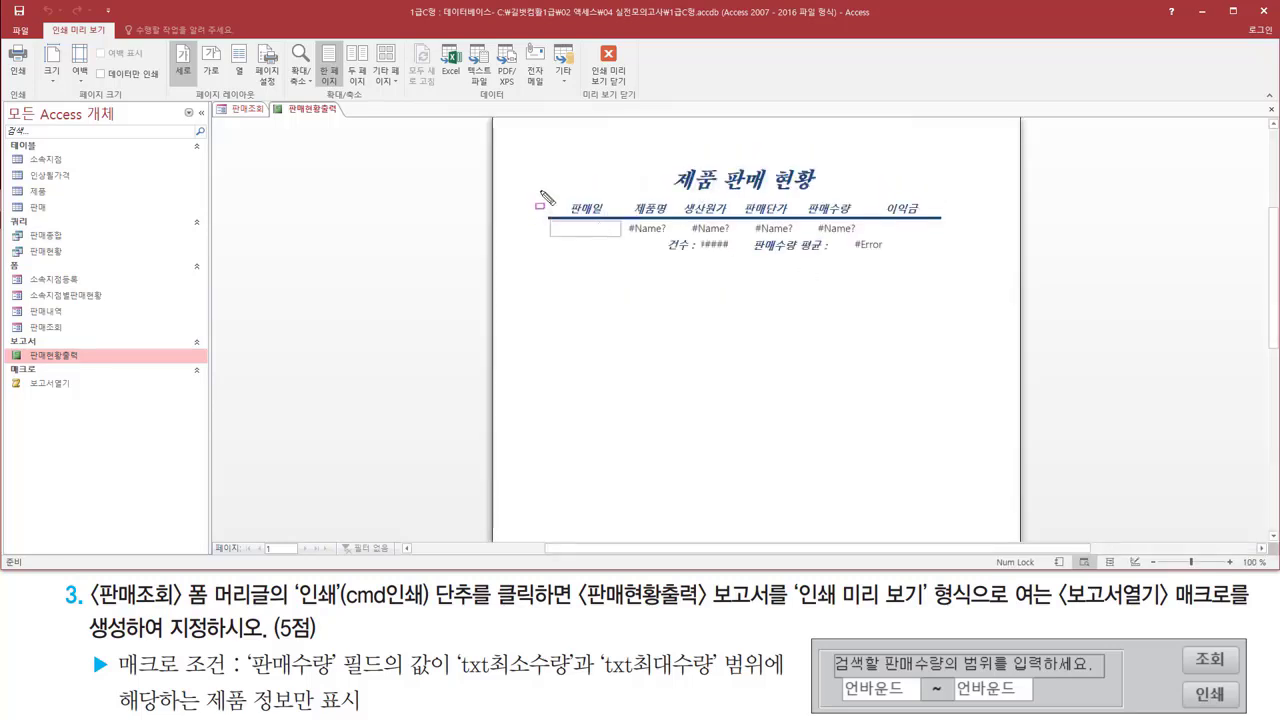
pyautogui.moveTo(540, 191)
pyautogui.mouseDown()
pyautogui.moveTo(946, 289)
pyautogui.moveTo(968, 274)
pyautogui.mouseUp()
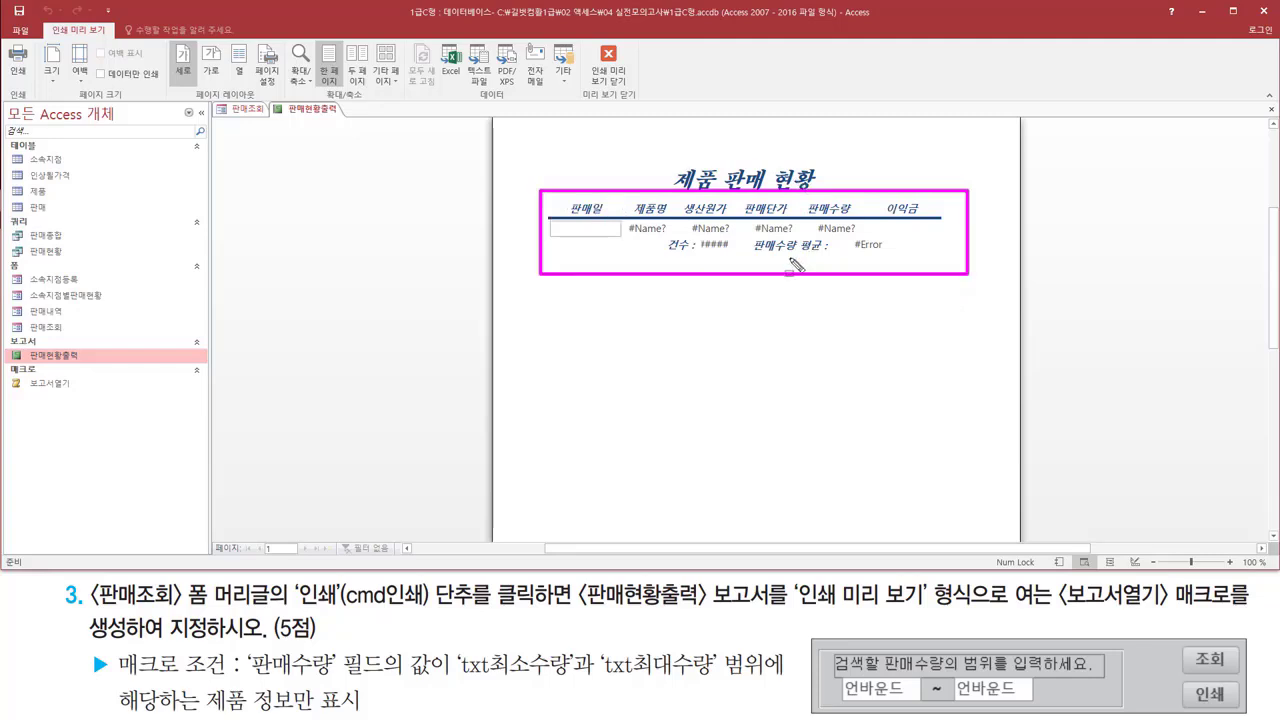
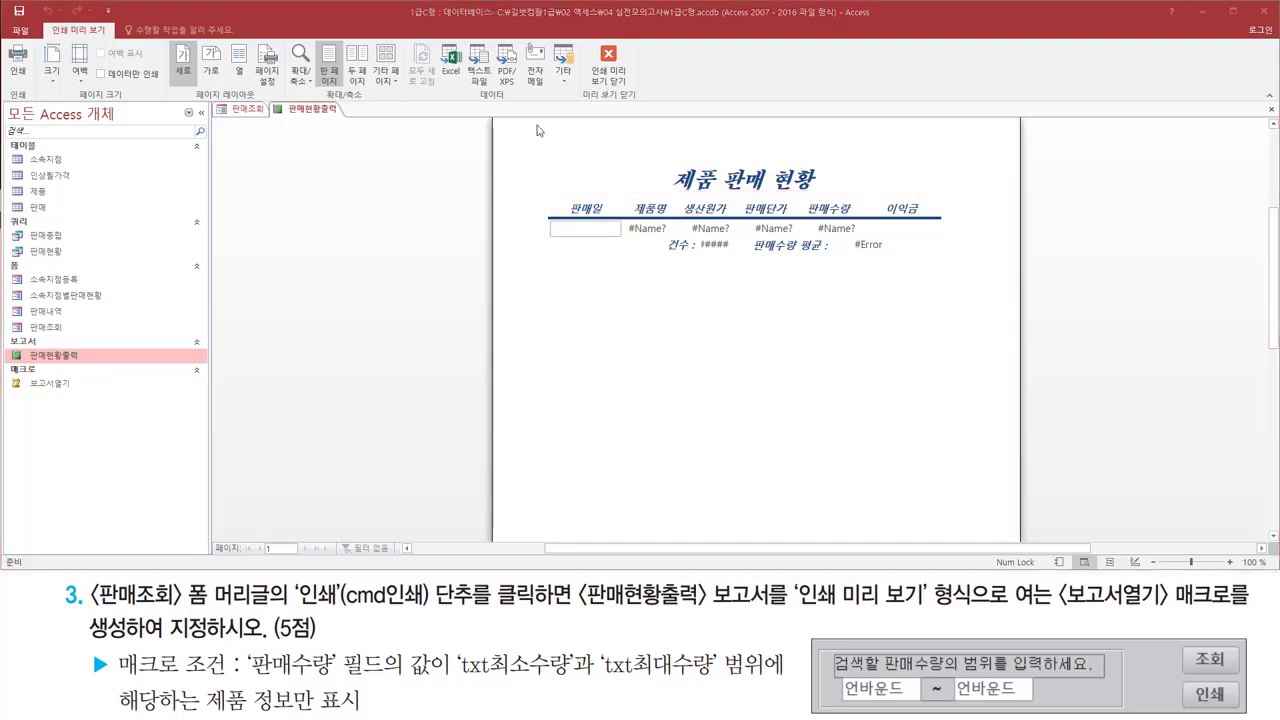
pyautogui.rightClick(418, 170)
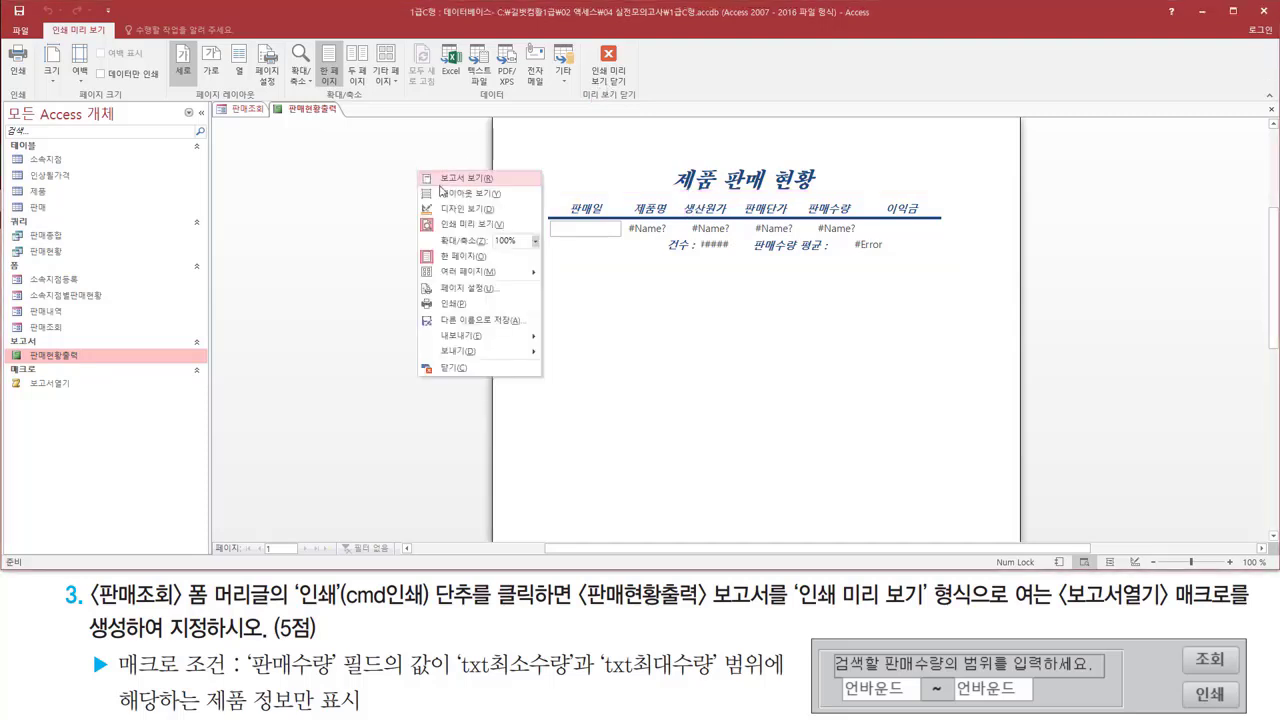
pyautogui.click(449, 372)
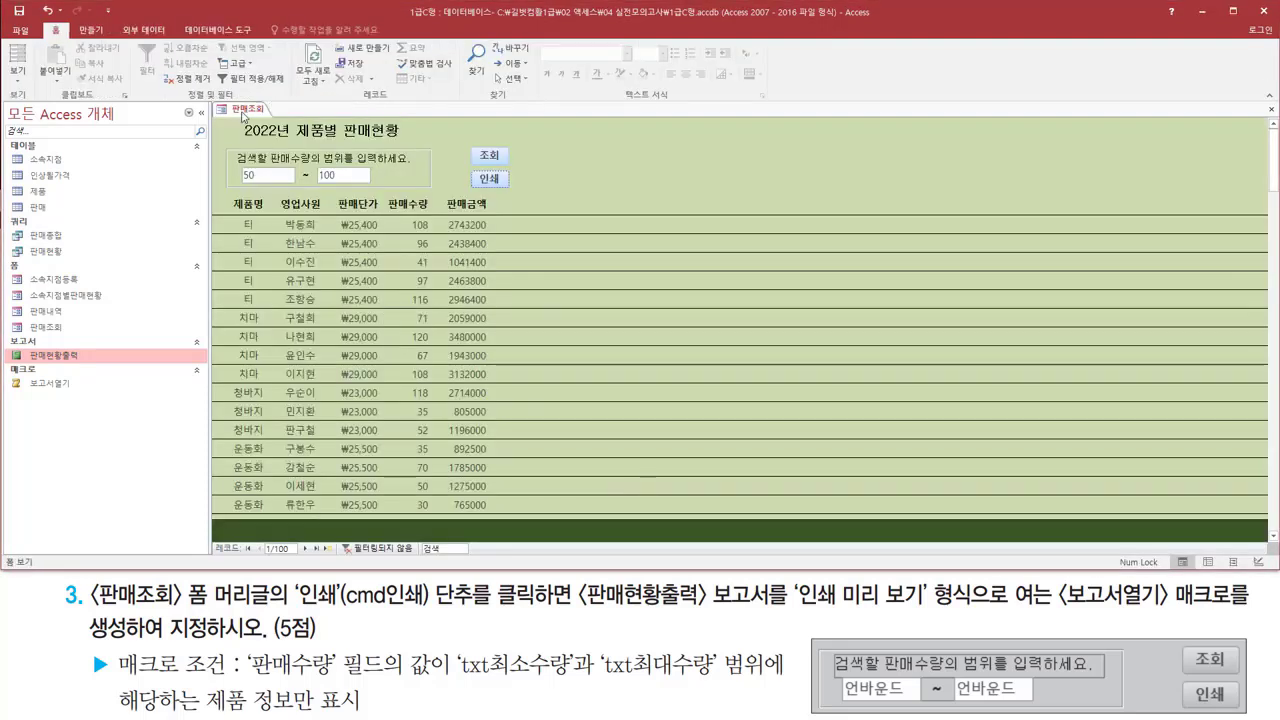
# Close the 판매조회 form and save its design changes.
pyautogui.rightClick(242, 117)
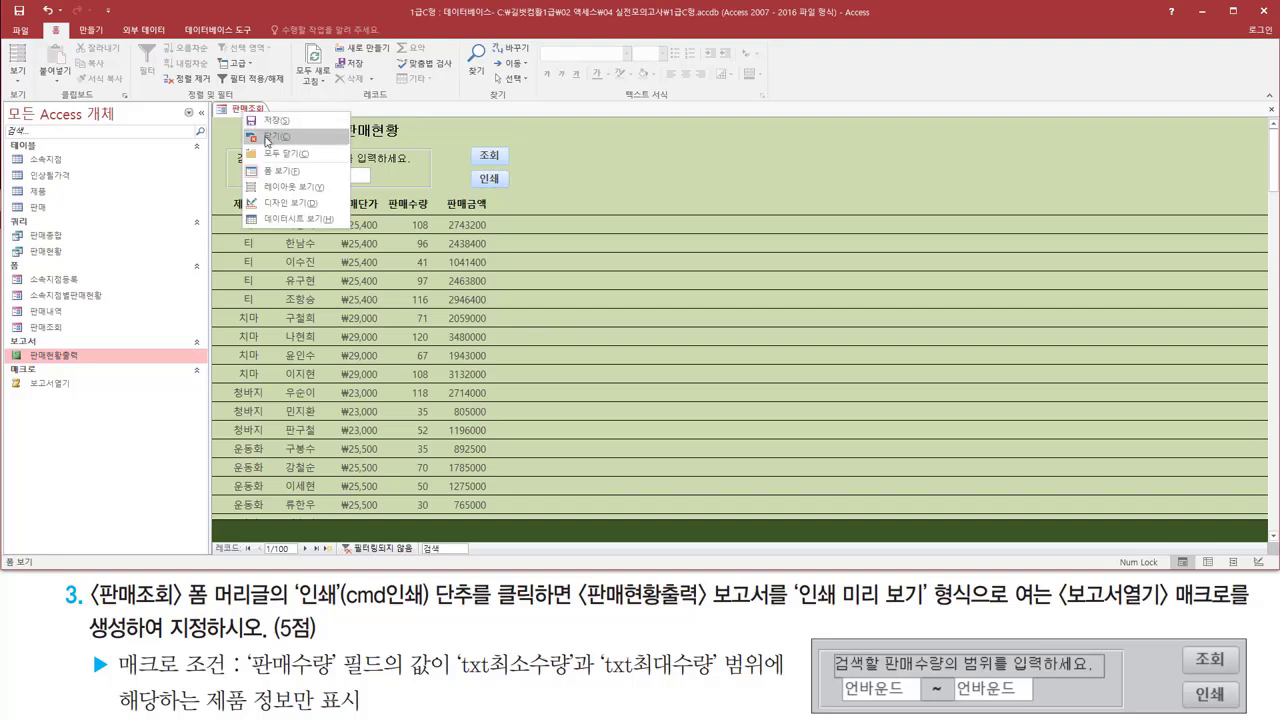
pyautogui.click(267, 137)
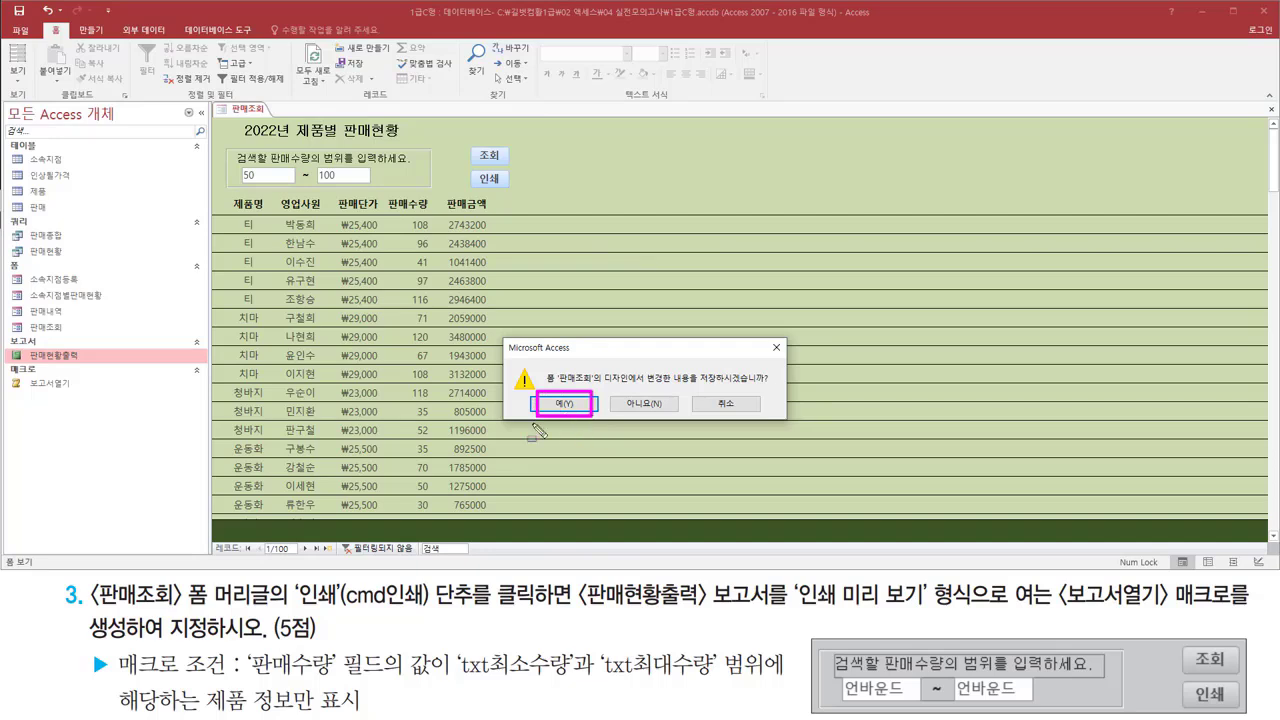
pyautogui.click(570, 408)
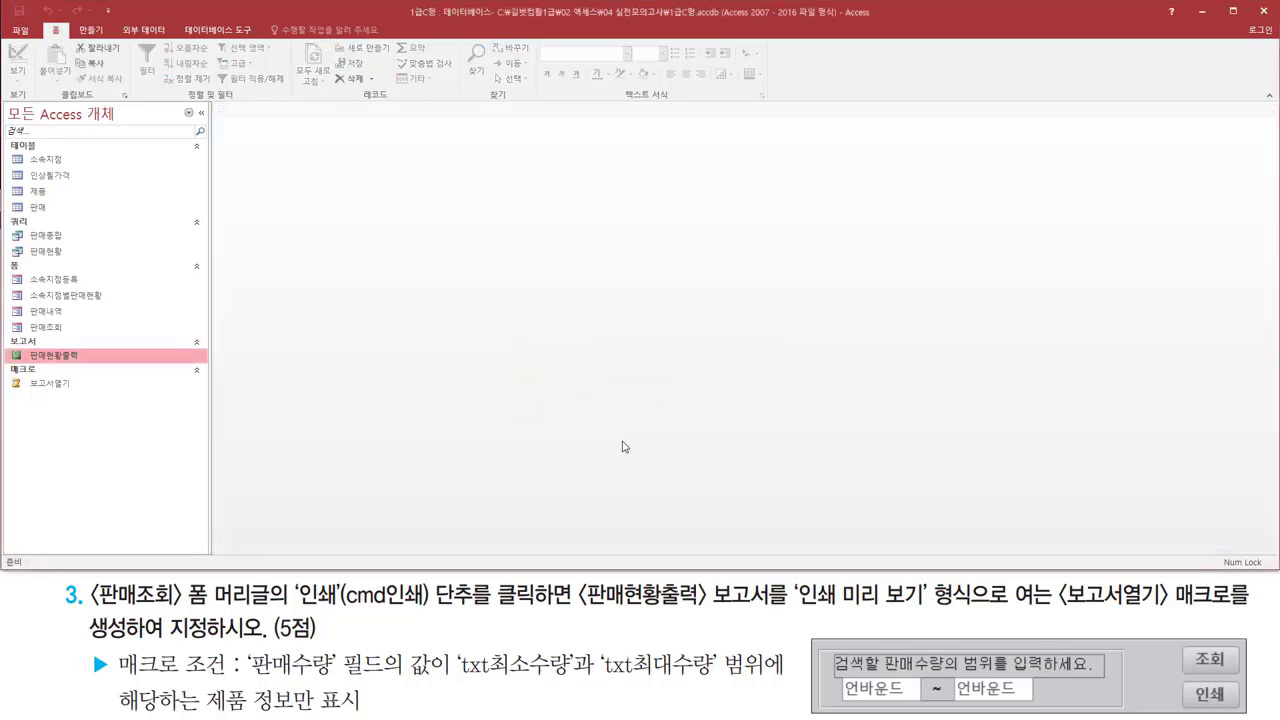